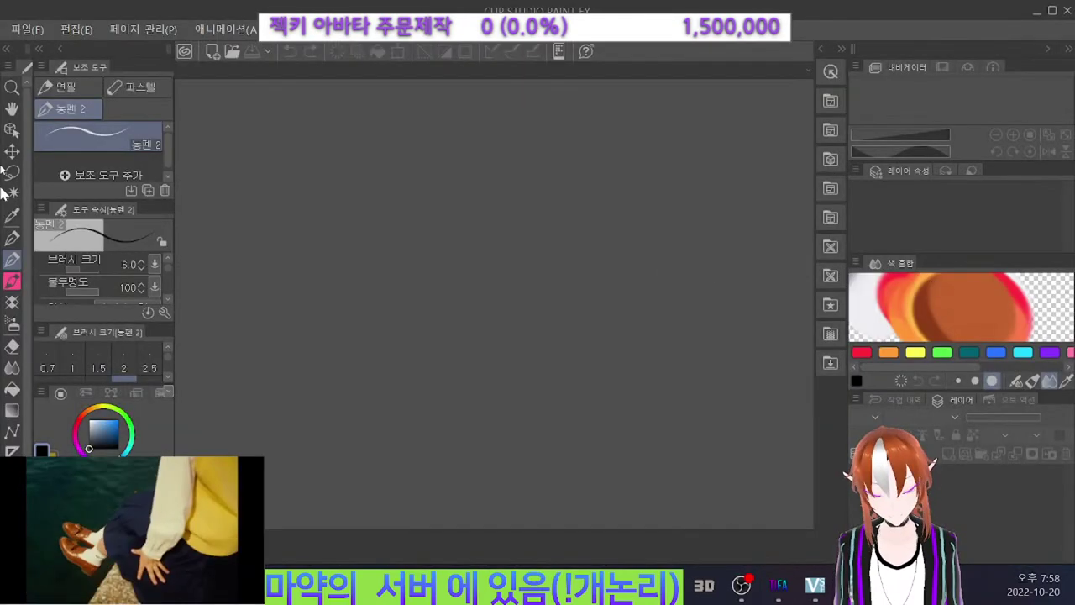
Open the recent file 썬트레이아 자기소개 웹툰.
click(27, 29)
mouse_move(162, 89)
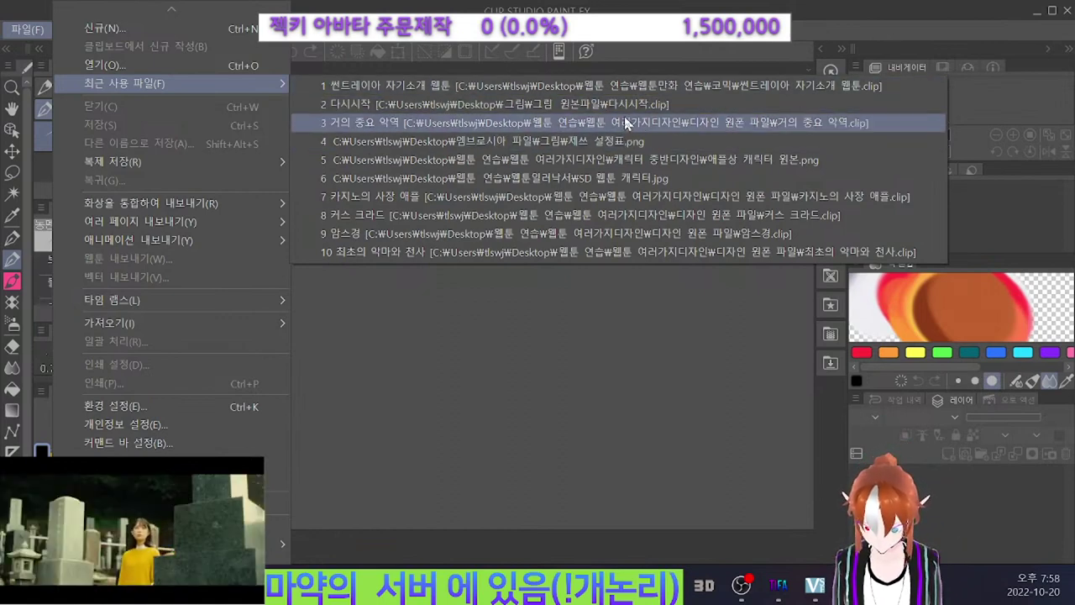
click(625, 85)
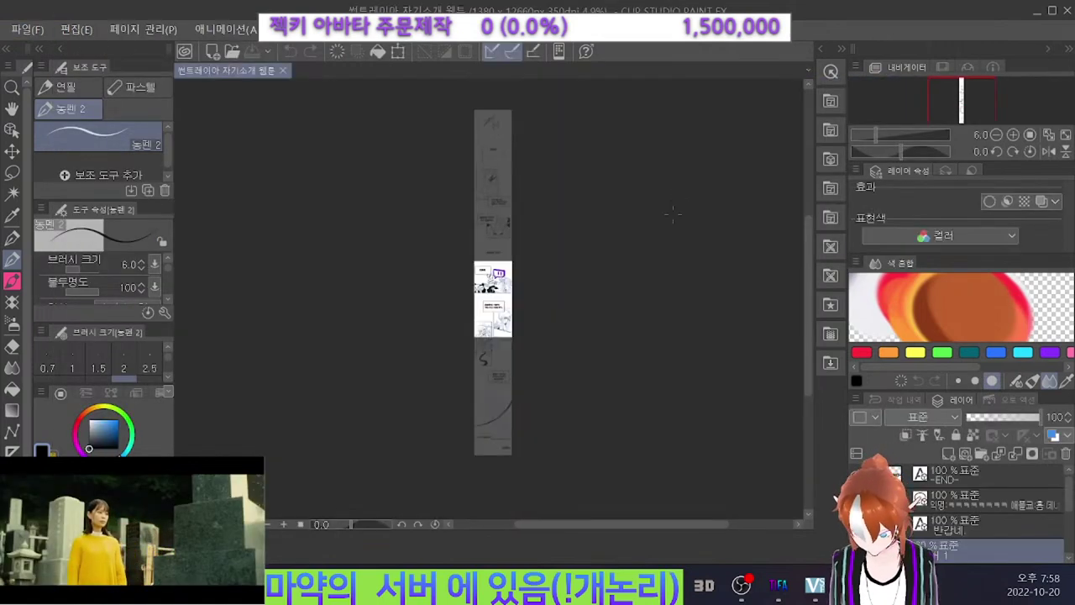
Look over the webtoon strip and examine the blue group sketch below the 웹툰도 그리기는 하지만 아직까지 연습중이다 caption.
scroll(475, 437, up, 2)
scroll(598, 144, down, 3)
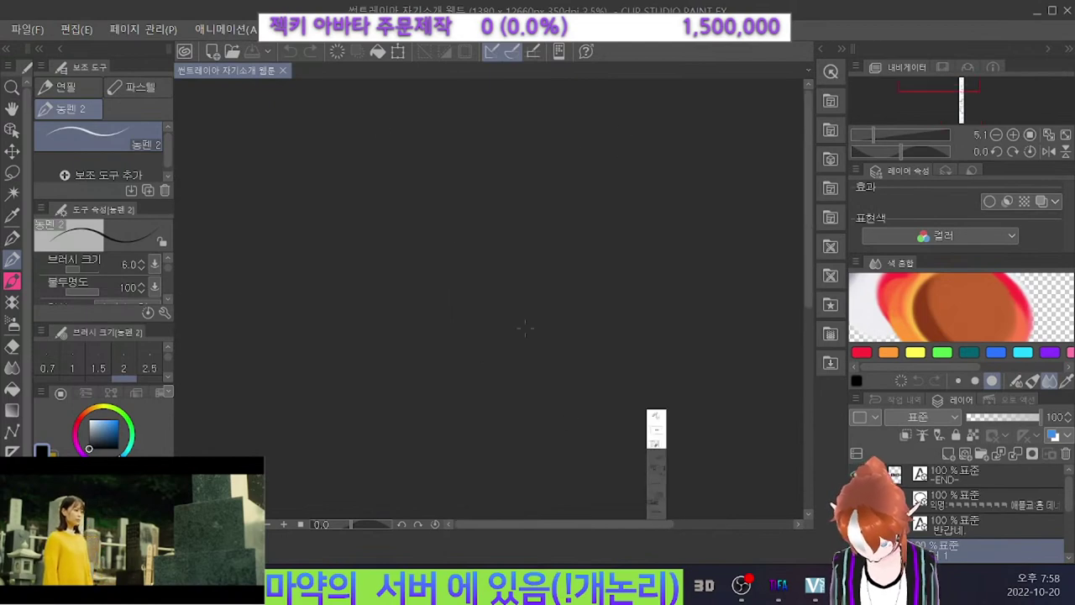
scroll(574, 483, up, 2)
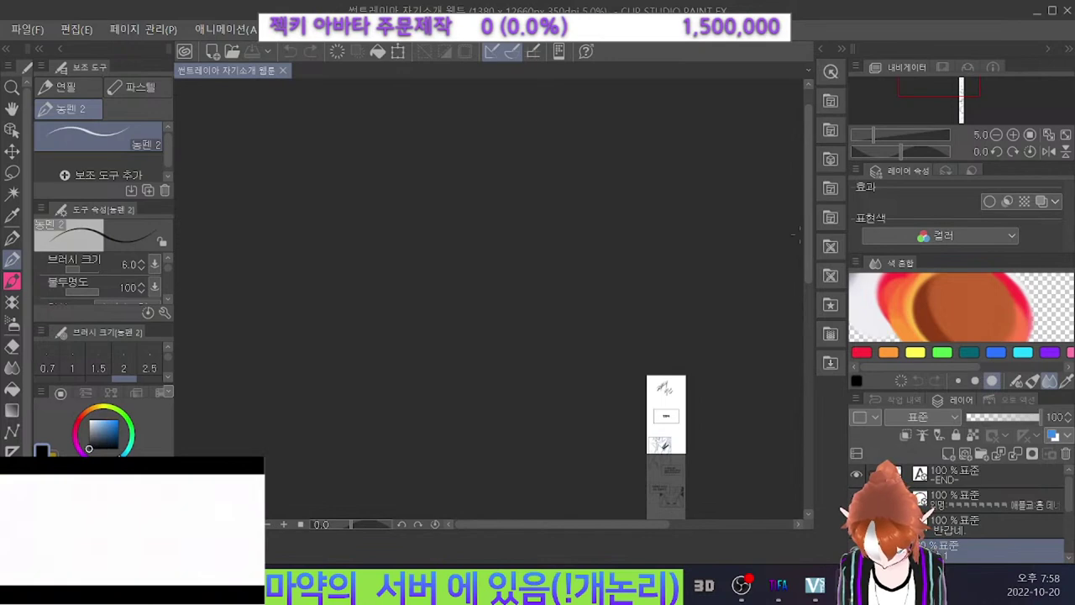
drag(809, 252, 808, 303)
scroll(714, 282, down, 2)
scroll(714, 399, up, 2)
scroll(715, 401, up, 5)
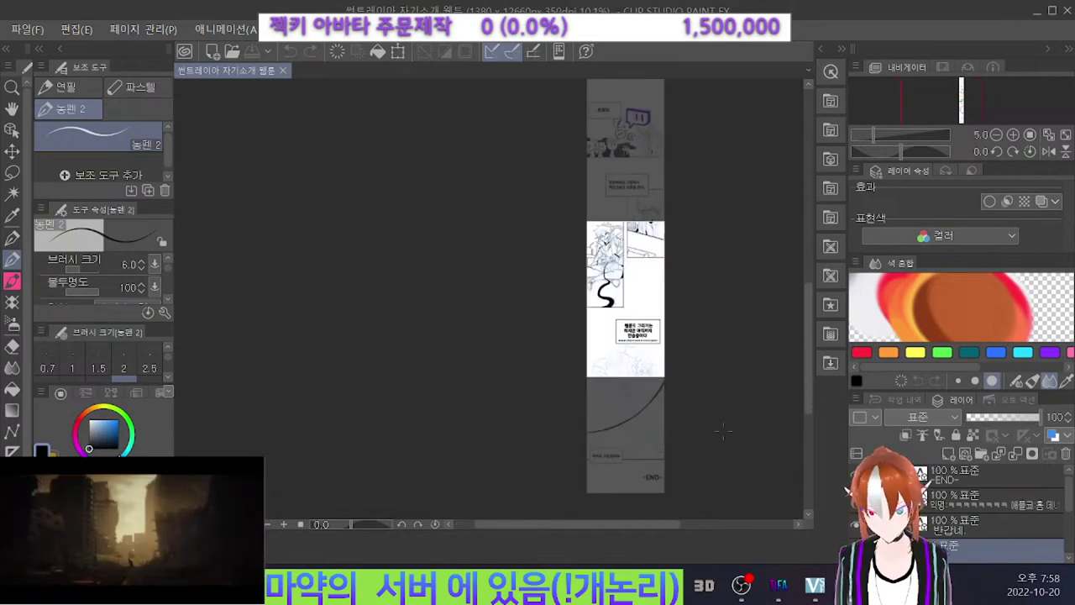
scroll(600, 309, up, 3)
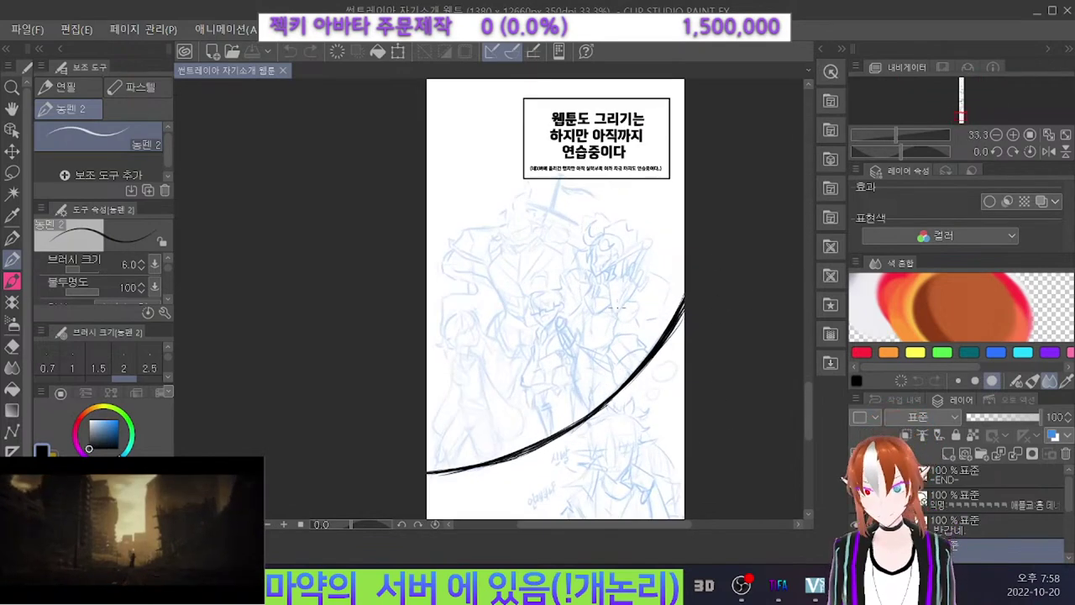
scroll(580, 340, down, 2)
scroll(475, 336, up, 1)
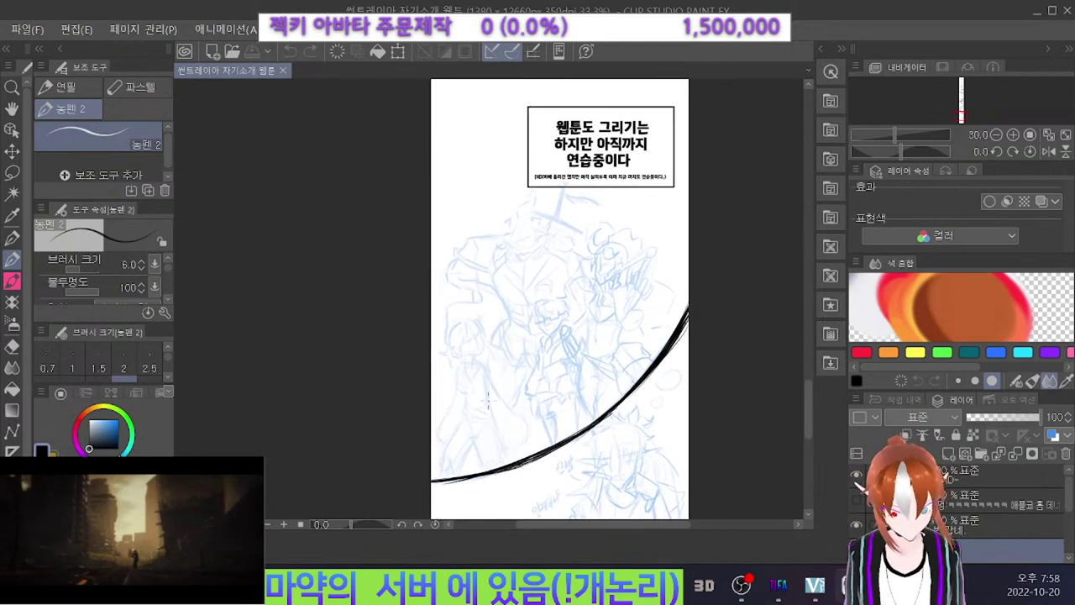
scroll(927, 524, down, 1)
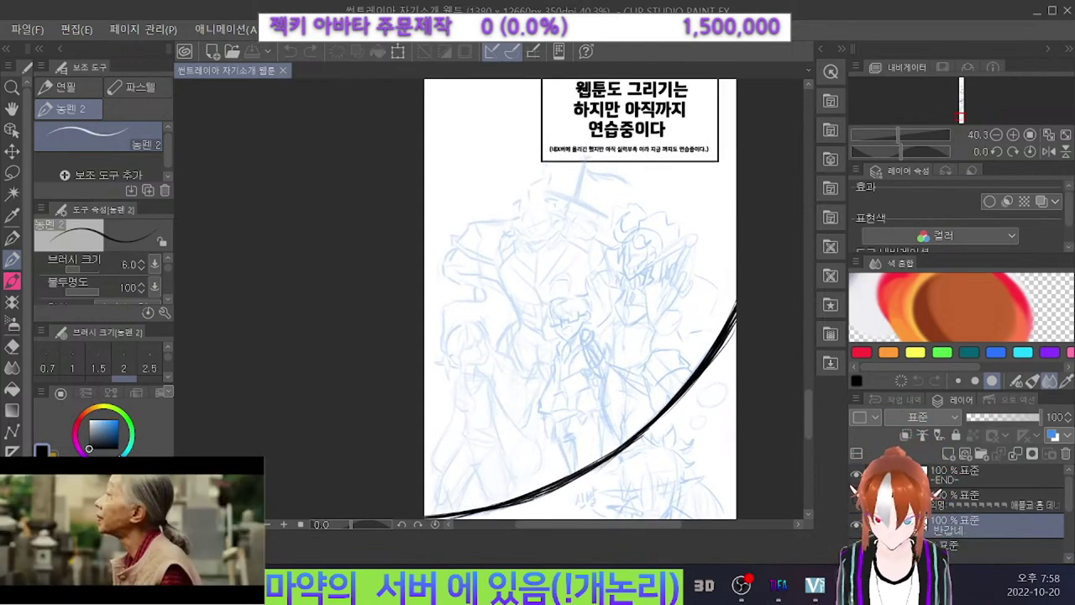
Select the blue sketch layer 레이어 2 at 44% opacity and add a new raster layer above it.
click(938, 493)
scroll(958, 512, down, 2)
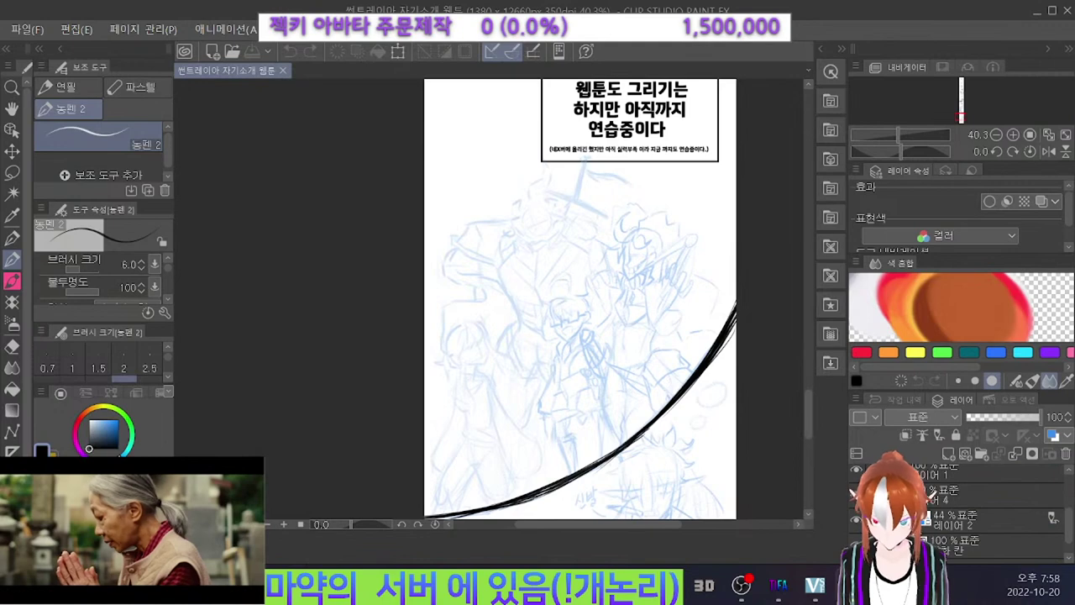
click(962, 520)
click(856, 521)
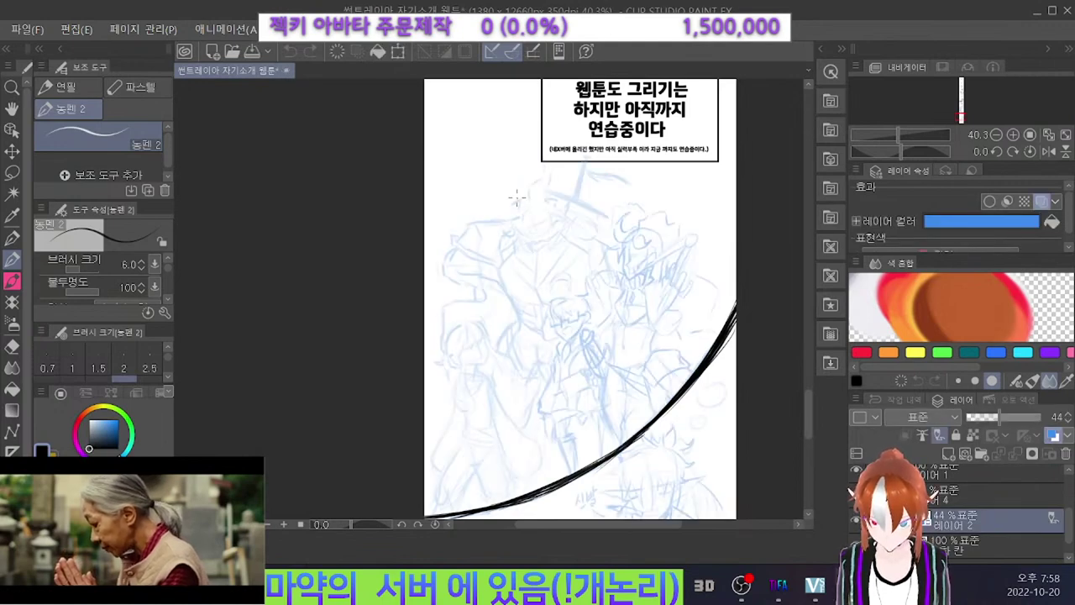
scroll(518, 197, down, 2)
scroll(586, 354, up, 3)
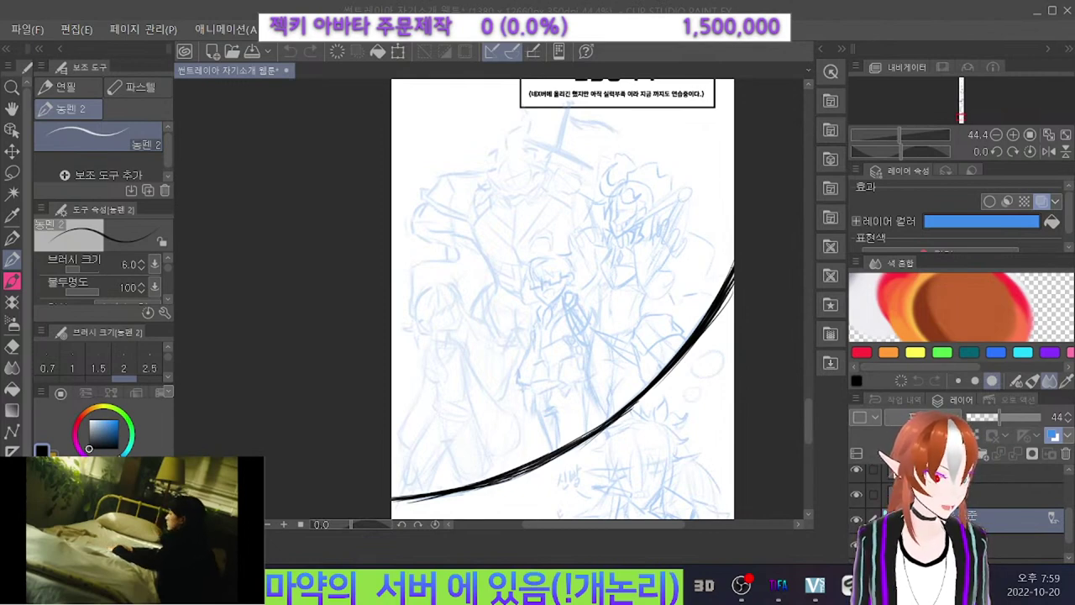
scroll(539, 220, up, 2)
scroll(550, 384, up, 1)
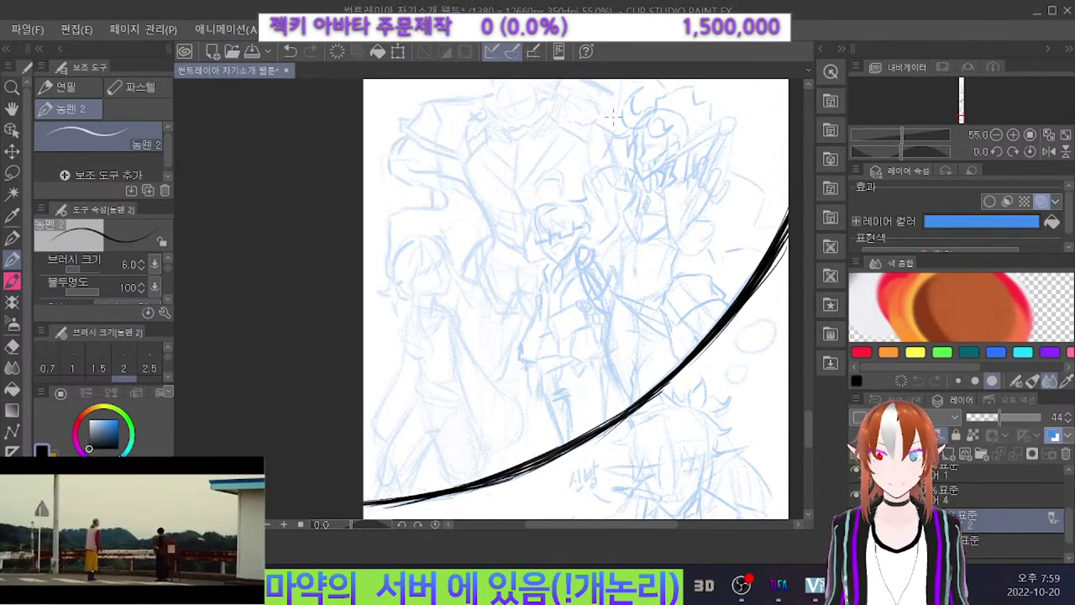
click(949, 455)
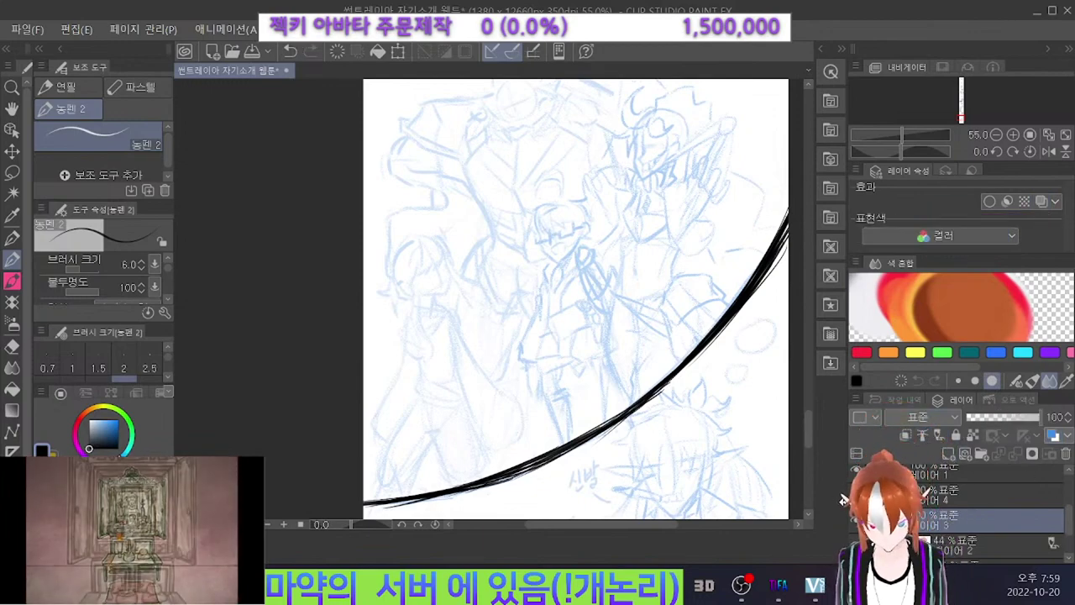
scroll(398, 385, down, 4)
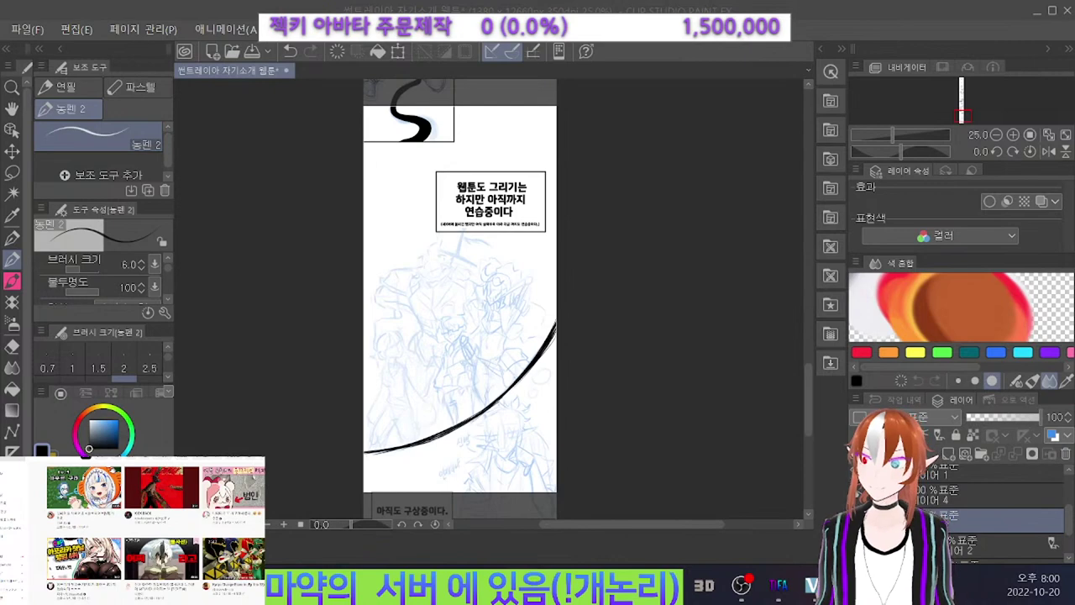
scroll(201, 563, down, 5)
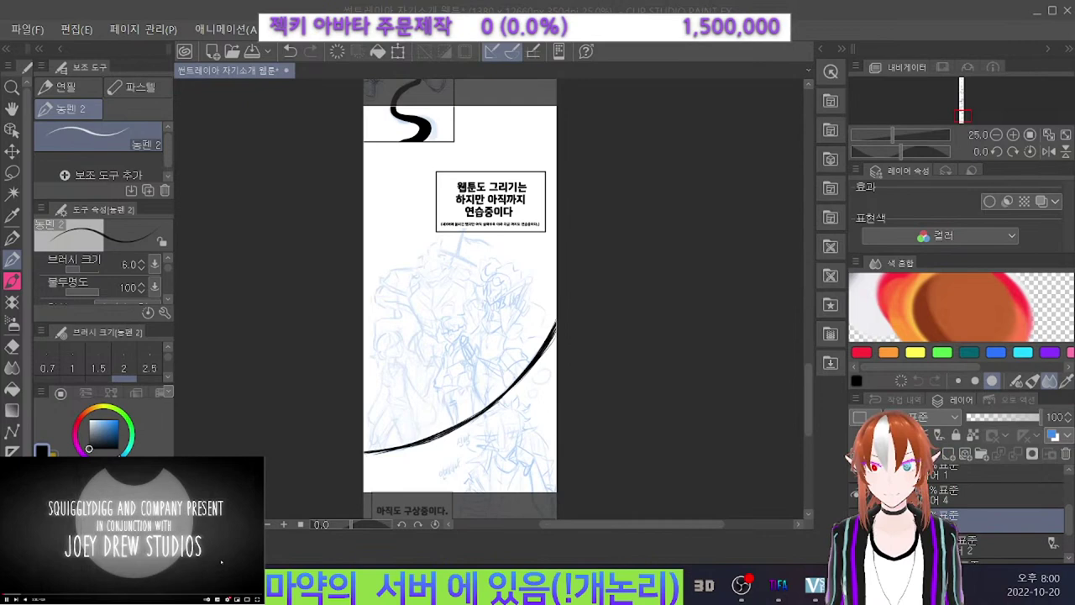
scroll(504, 378, up, 4)
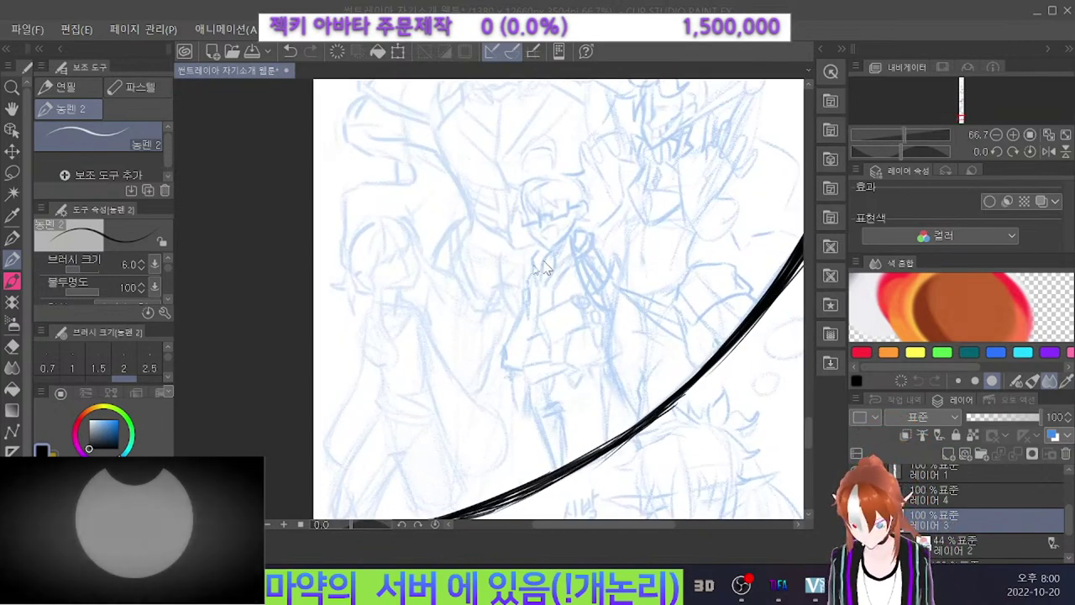
Browse the design source and 캐릭터 중반디자인 folders for character reference files, opening none of them.
click(28, 31)
click(167, 70)
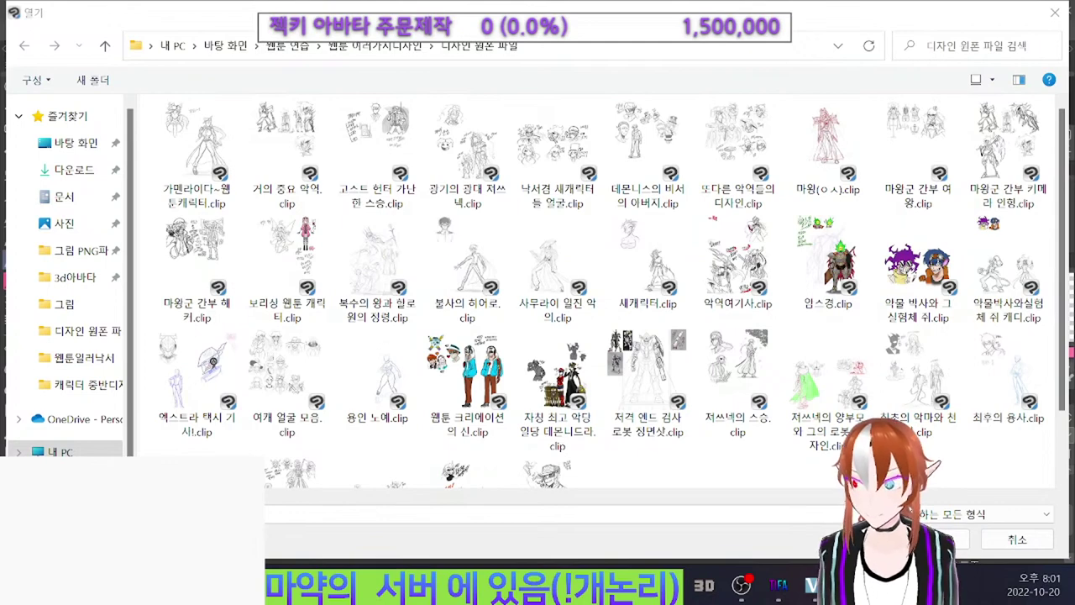
scroll(554, 336, down, 1)
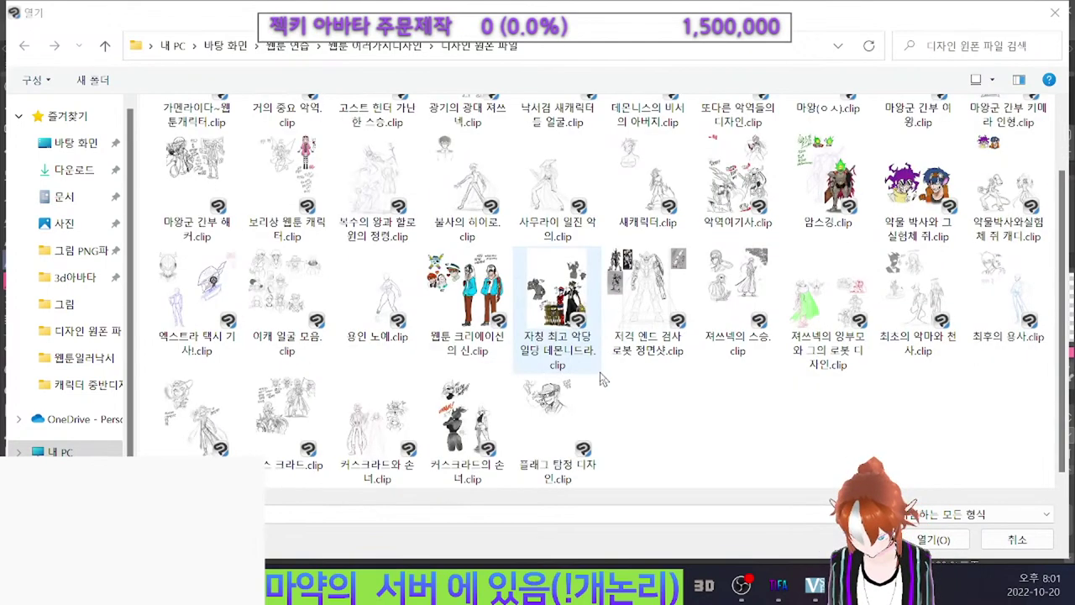
click(412, 48)
scroll(773, 293, down, 2)
scroll(407, 301, up, 2)
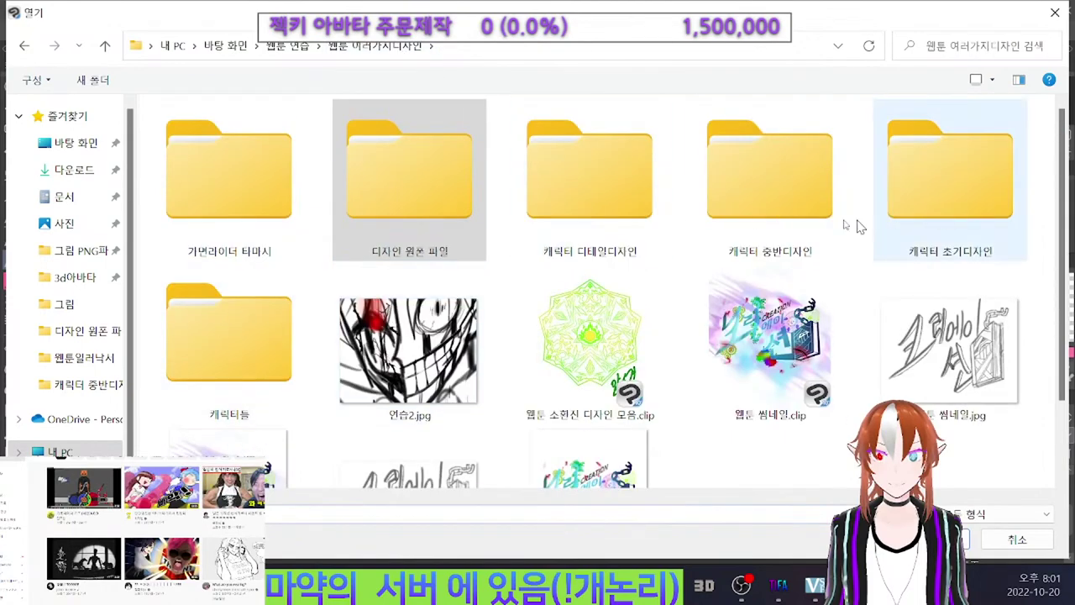
double_click(788, 211)
scroll(790, 210, down, 6)
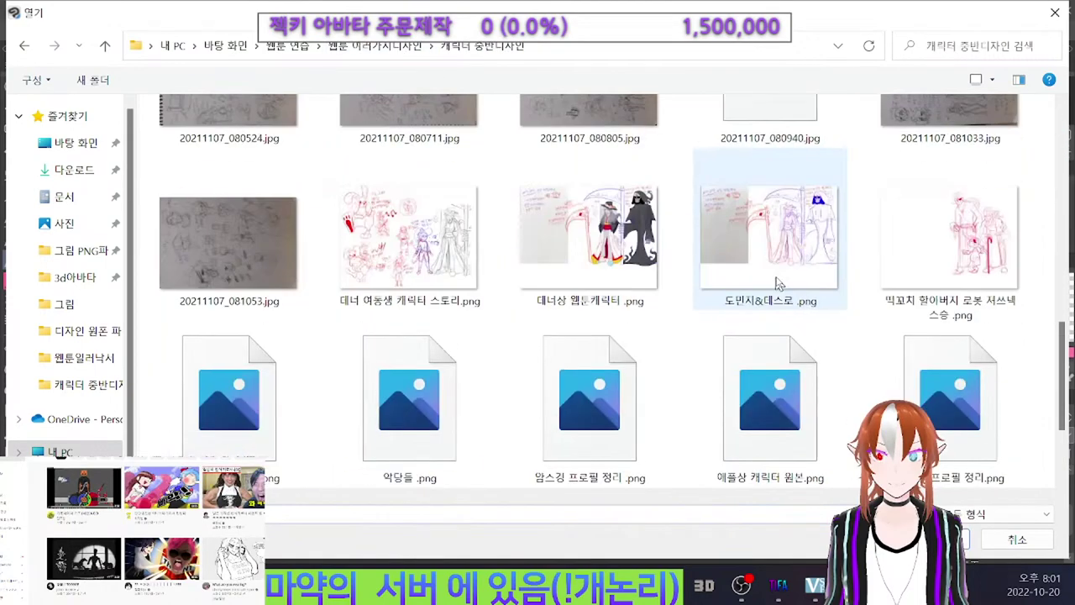
scroll(682, 304, up, 8)
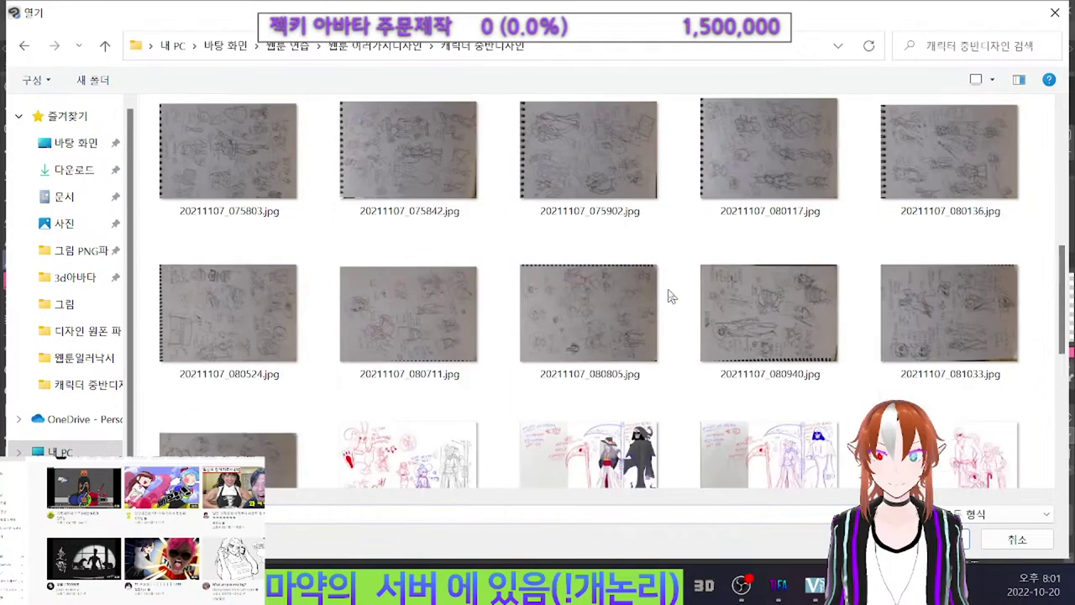
click(1055, 11)
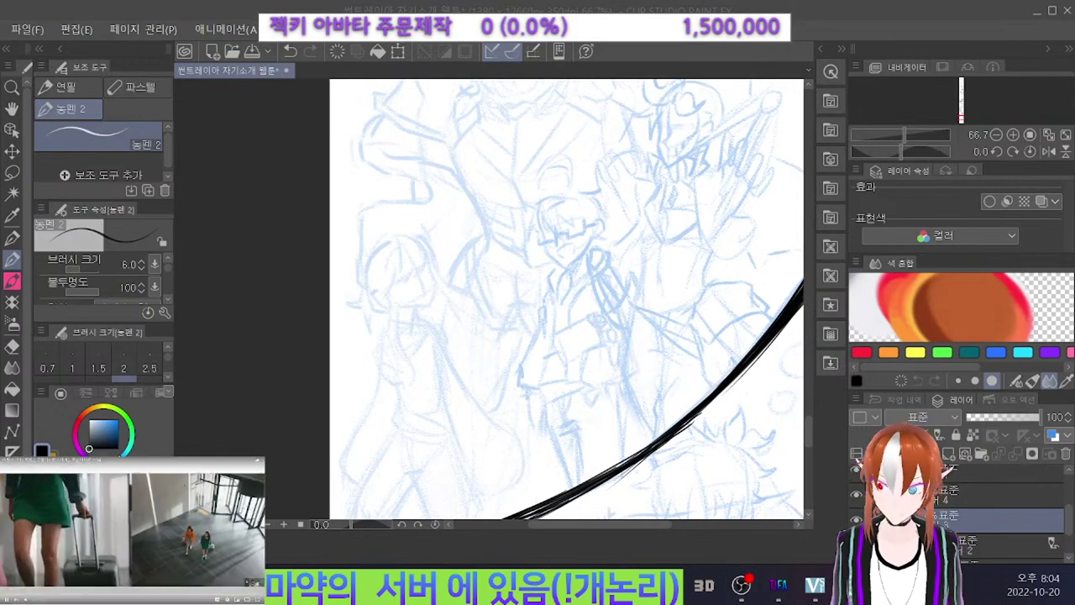
scroll(647, 189, up, 3)
scroll(643, 188, up, 2)
mouse_move(538, 200)
mouse_down()
mouse_move(509, 191)
mouse_move(468, 208)
mouse_up()
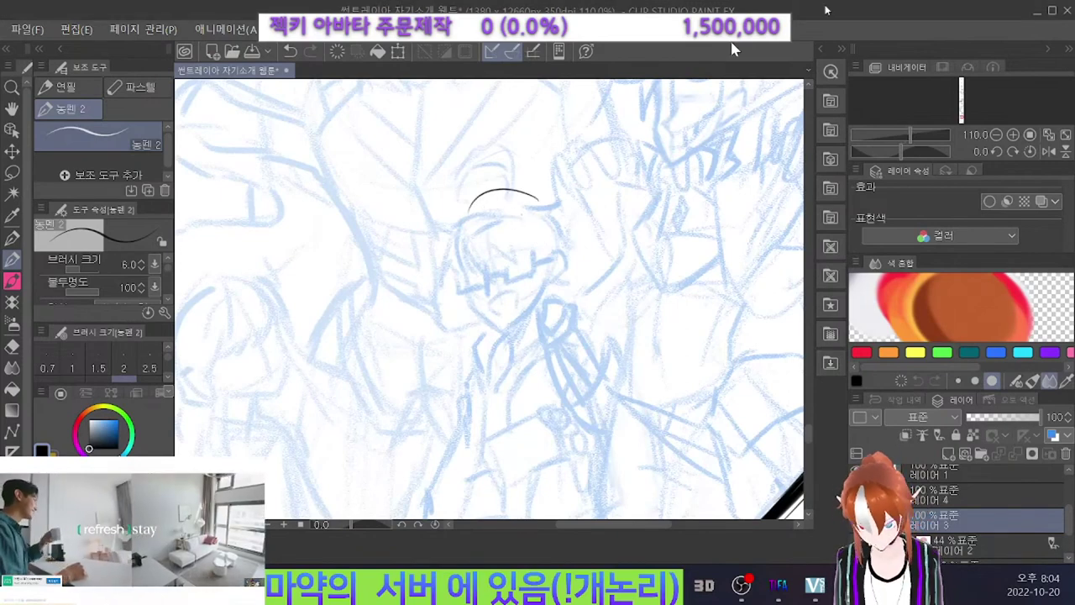
key(ctrl+z)
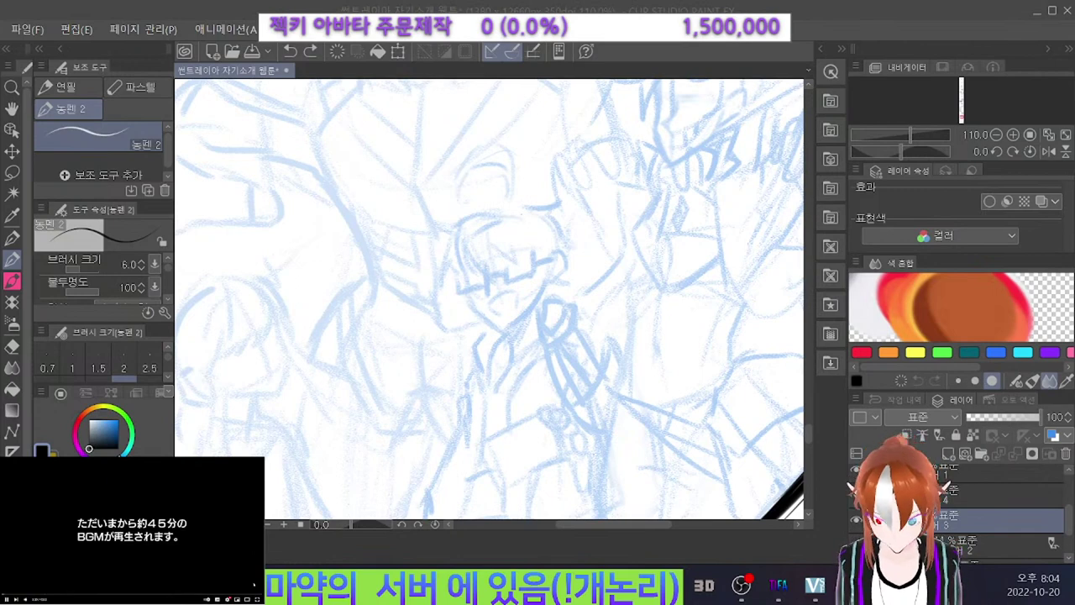
drag(544, 206, 485, 201)
key(ctrl+z)
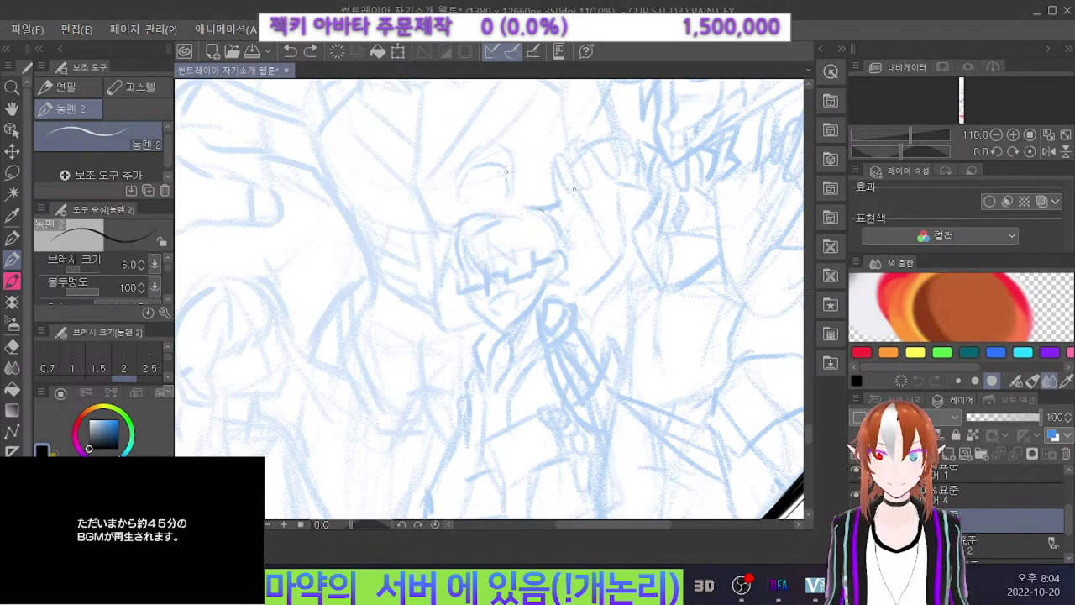
Sketch the center character's round head and a brow guide line using the muddy-ari pencil at size 8.
click(59, 86)
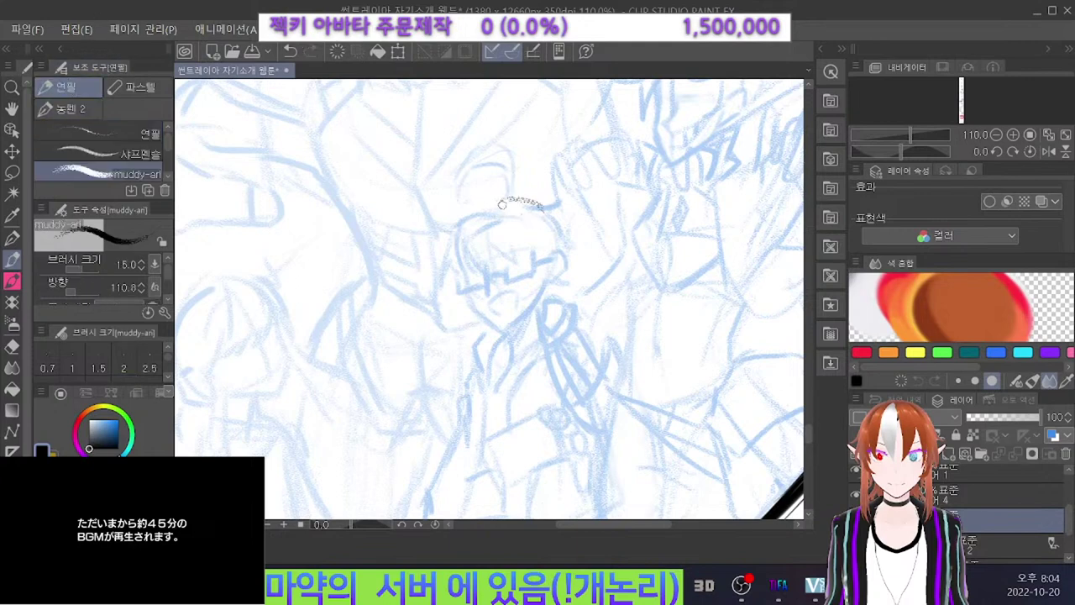
mouse_move(546, 209)
mouse_down()
mouse_move(488, 204)
mouse_move(498, 202)
mouse_move(465, 243)
mouse_move(471, 277)
mouse_up()
drag(483, 208, 468, 276)
mouse_move(540, 210)
mouse_down()
mouse_move(529, 267)
mouse_move(541, 276)
mouse_move(487, 280)
mouse_up()
drag(477, 234, 532, 241)
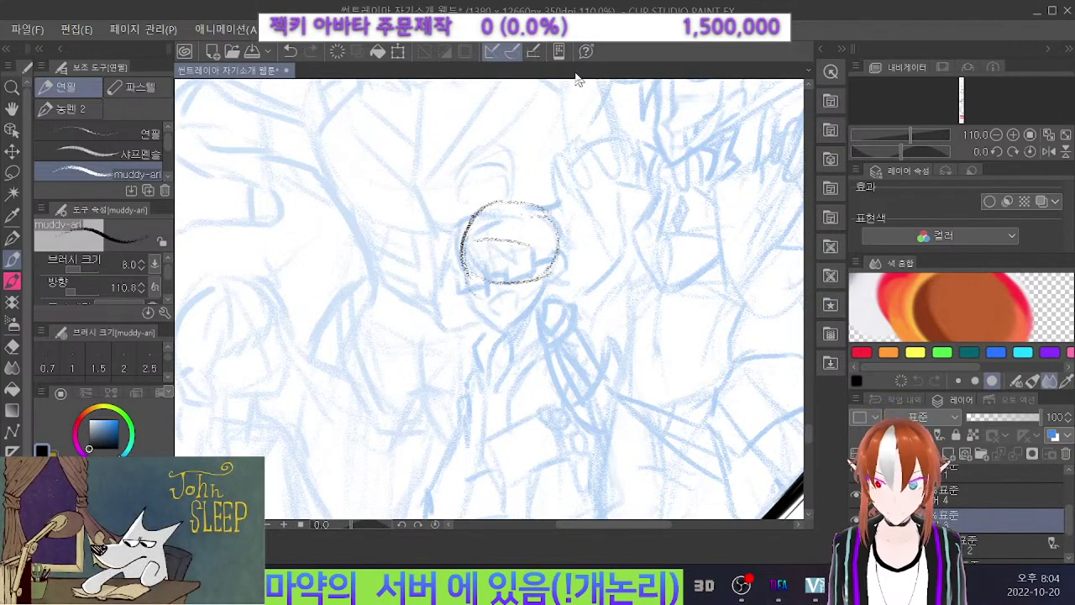
drag(480, 204, 459, 256)
Undo the last head sketch strokes, keeping only the arc over the top of the head.
key(ctrl+z)
key(ctrl+z)
key(ctrl+z)
key(ctrl+z)
key(ctrl+z)
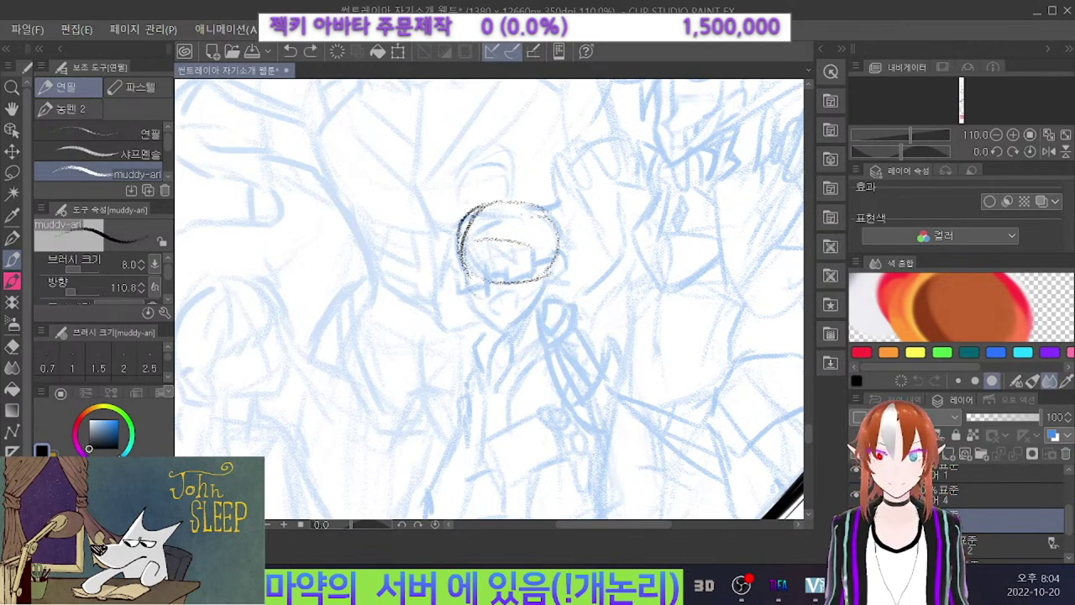
key(ctrl+z)
key(ctrl+z)
key(ctrl+z)
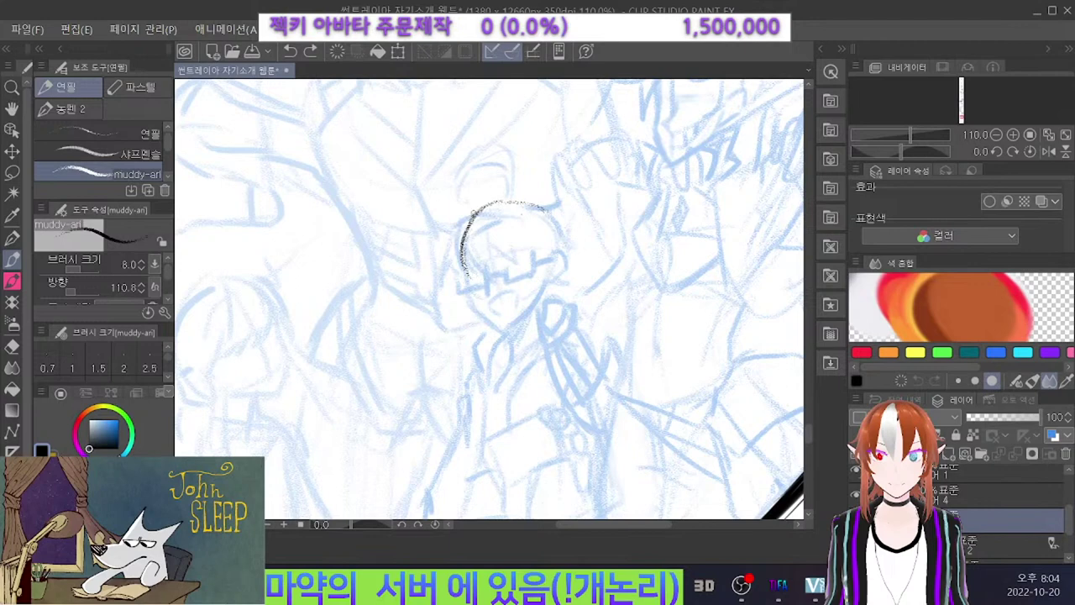
key(ctrl+z)
Redraw the left contour of the center character's head, with an inner hair guide line and a short brow line.
drag(471, 222, 484, 290)
key(ctrl+z)
key(ctrl+z)
key(ctrl+z)
drag(475, 218, 484, 291)
drag(536, 243, 500, 232)
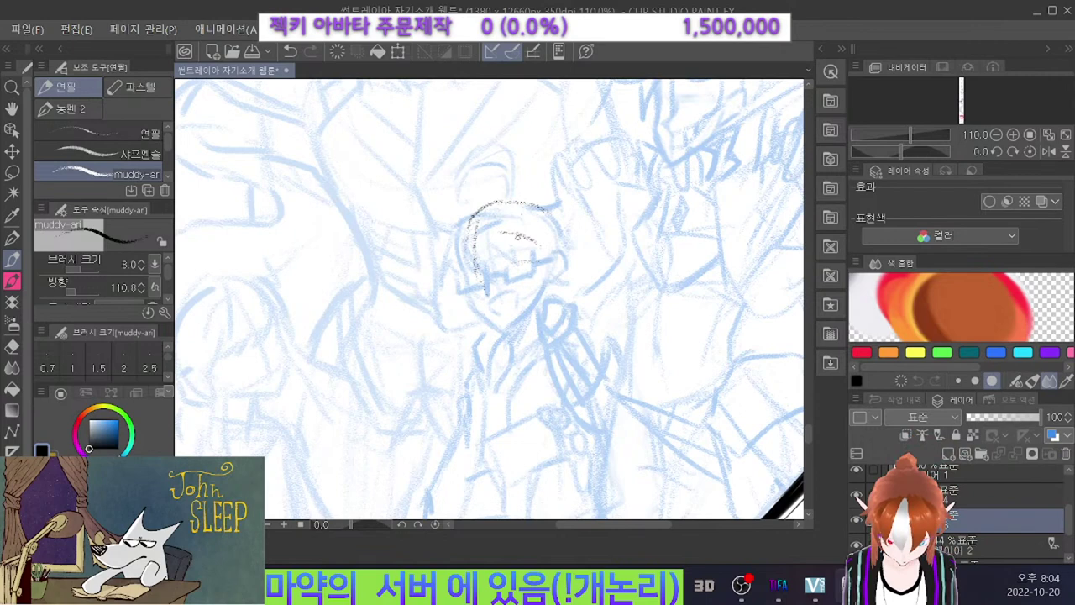
key(ctrl+z)
drag(476, 214, 464, 255)
key(ctrl+z)
drag(470, 217, 461, 299)
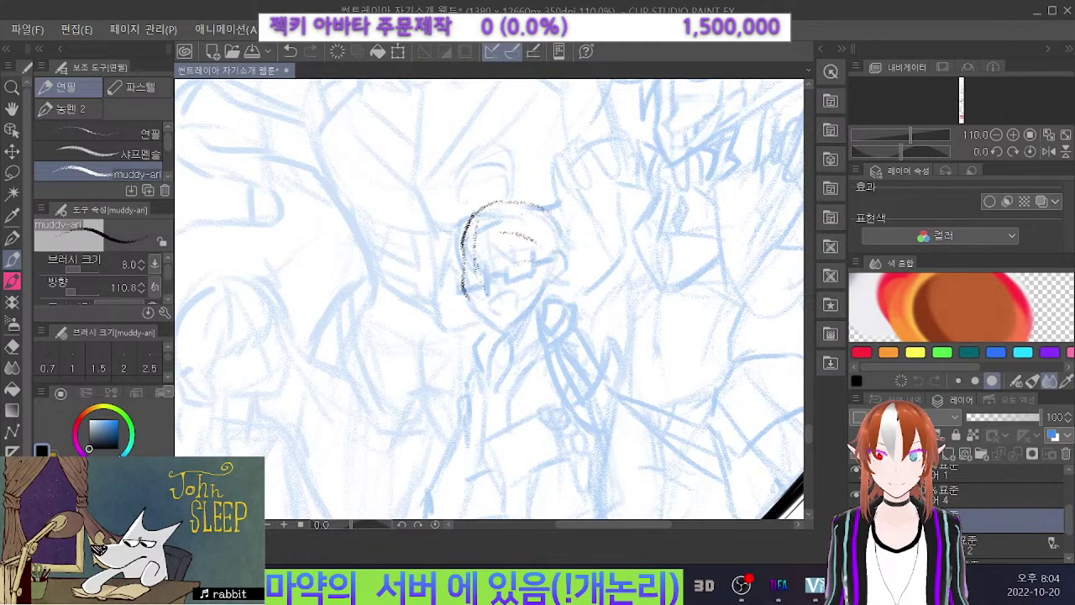
Reduce the pencil size to 6 and sketch the center character's slanted jaw line.
key(bracketleft)
key(bracketleft)
drag(494, 297, 531, 282)
key(ctrl+z)
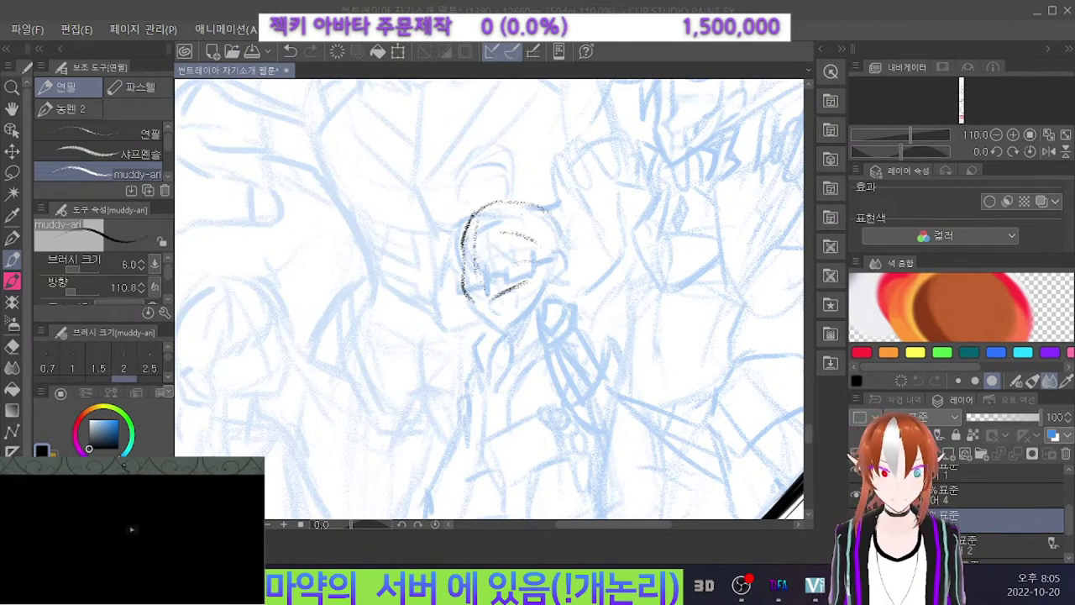
Ink the left cheek contour and jaw line of the center character's face using the 농펜 2 pen.
click(70, 109)
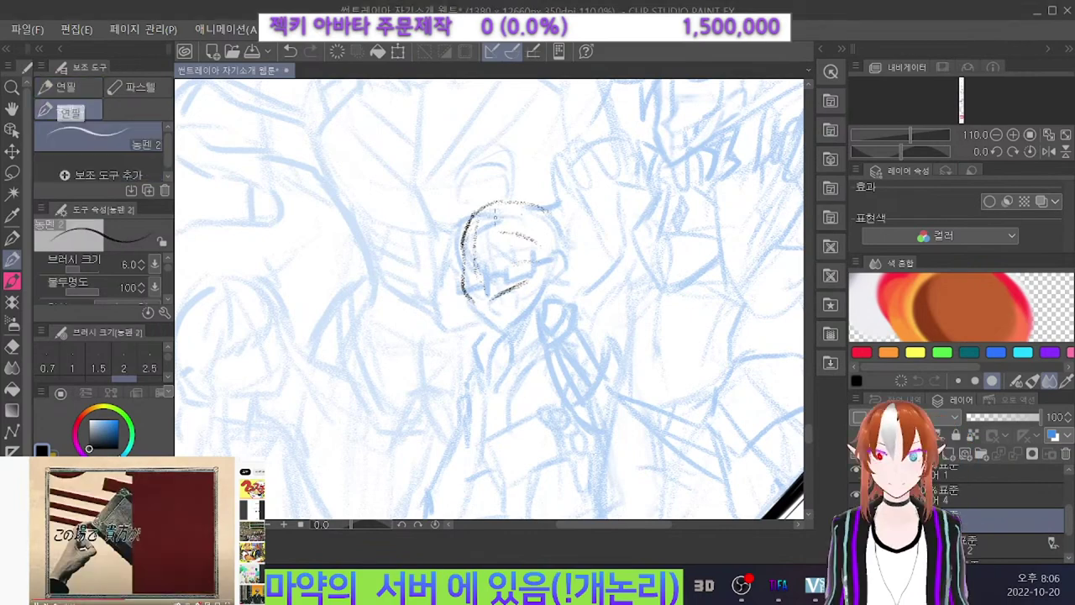
drag(463, 246, 464, 275)
key(ctrl+z)
key(ctrl+z)
mouse_move(473, 213)
mouse_down()
mouse_move(463, 283)
mouse_move(482, 303)
mouse_up()
key(ctrl+z)
key(ctrl+z)
key(ctrl+z)
key(ctrl+z)
drag(533, 276, 529, 283)
key(ctrl+z)
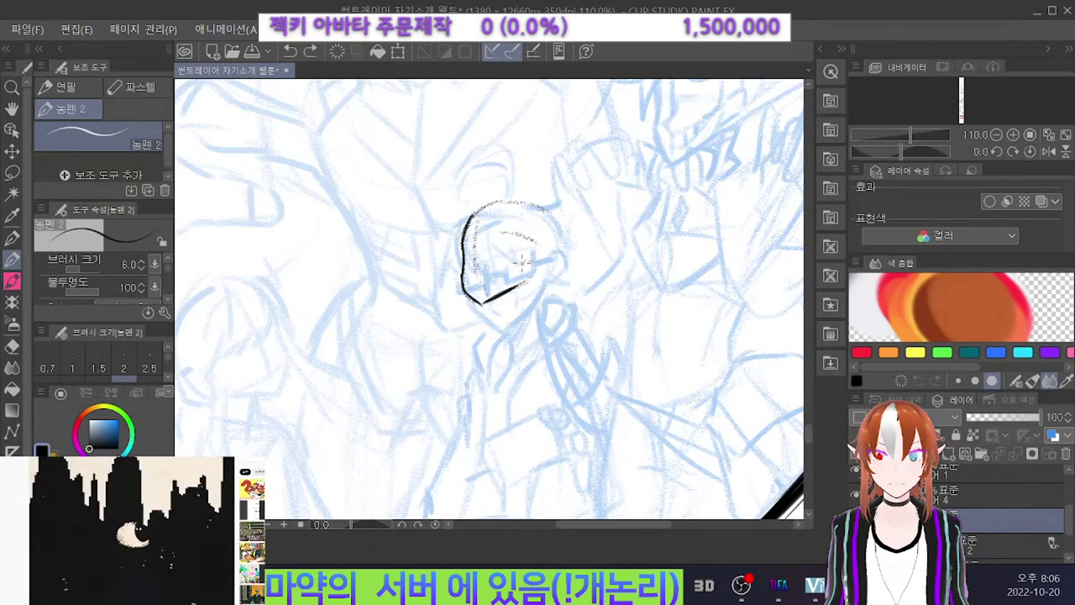
key(ctrl+z)
Ink the left side of the neck as a curved line running down from the chin.
drag(485, 304, 503, 345)
key(ctrl+z)
key(ctrl+z)
key(ctrl+z)
drag(489, 304, 506, 346)
key(ctrl+z)
key(ctrl+z)
Ink the right side of the neck and hatch the shadow beneath the chin.
mouse_move(535, 291)
mouse_down()
mouse_move(532, 328)
mouse_move(542, 336)
mouse_up()
key(ctrl+z)
key(ctrl+z)
key(ctrl+z)
drag(515, 289, 492, 310)
drag(498, 297, 487, 308)
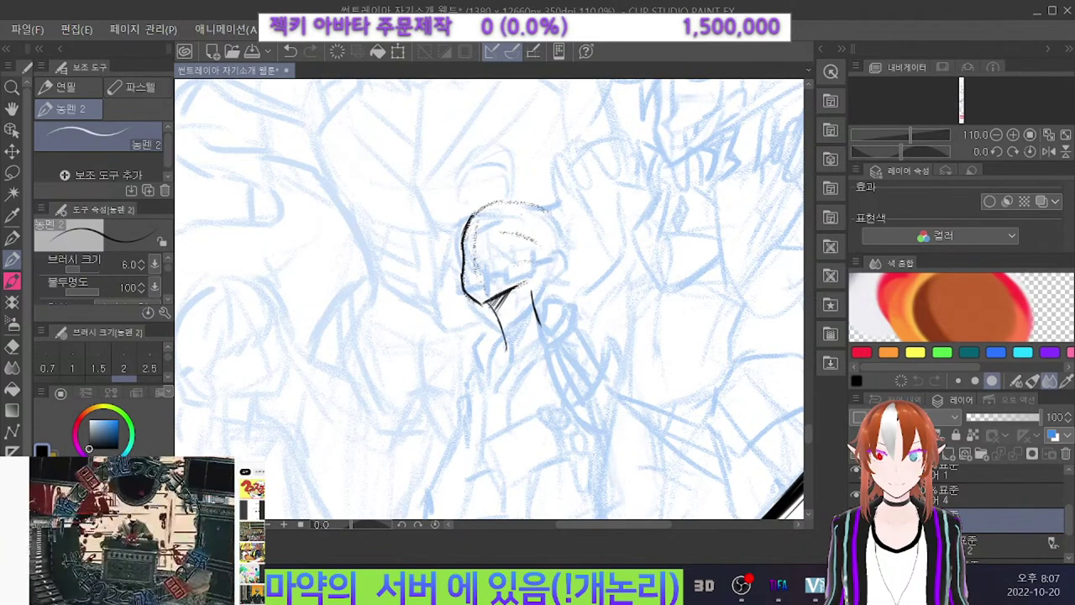
Ink the center character's ear at the right end of the jaw line.
key(ctrl+z)
mouse_move(546, 243)
mouse_down()
mouse_move(558, 250)
mouse_move(554, 267)
mouse_move(514, 287)
mouse_up()
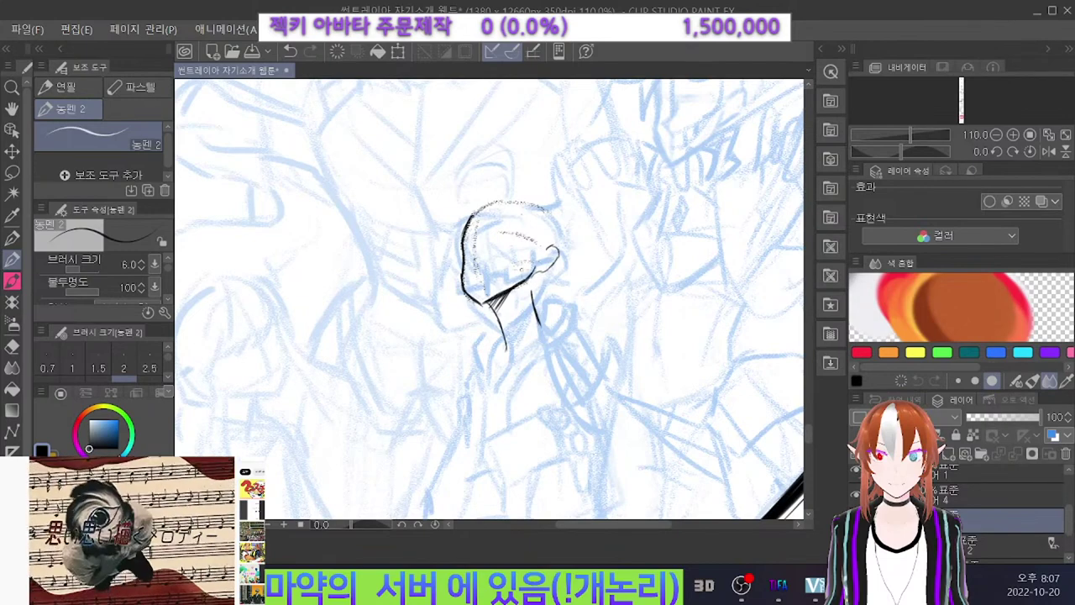
key(e)
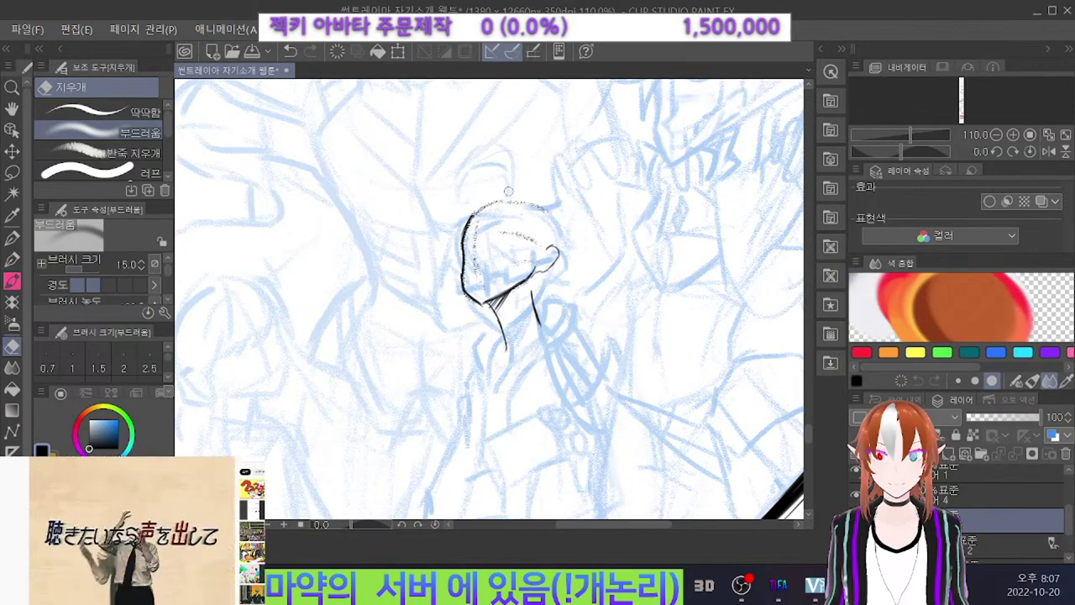
key(p)
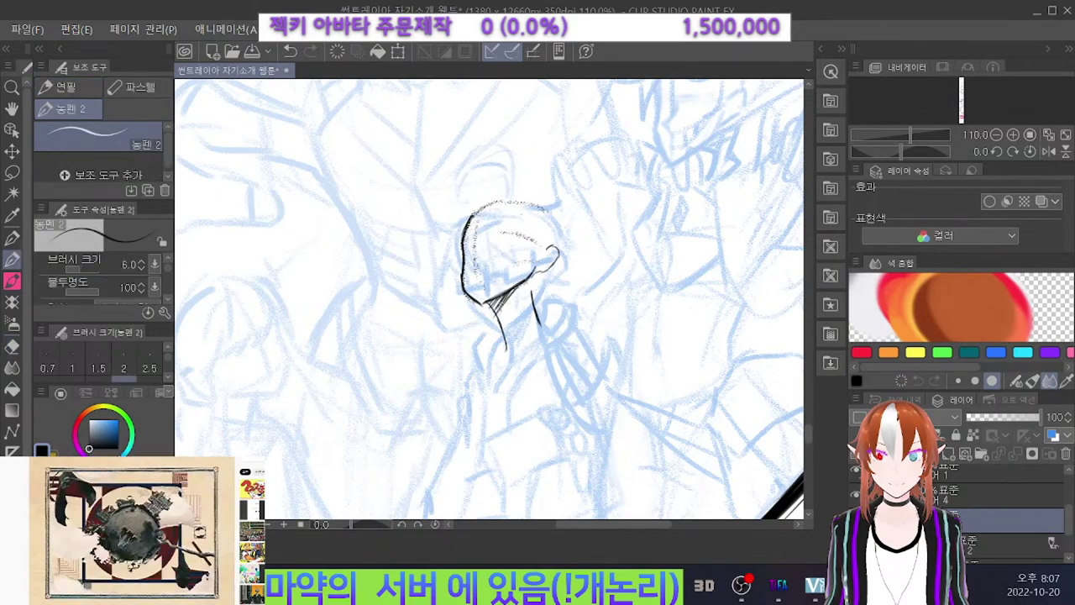
Erase the center character's inked ear, jaw, cheek contour and chin hatching, along with the stray pencil marks inside the face.
key(e)
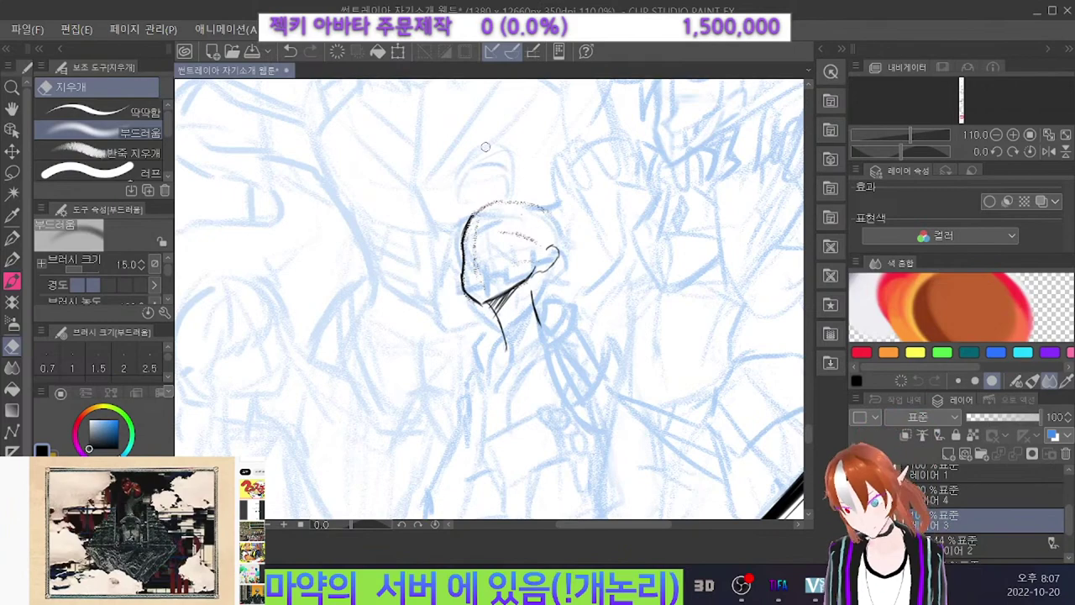
drag(506, 230, 520, 235)
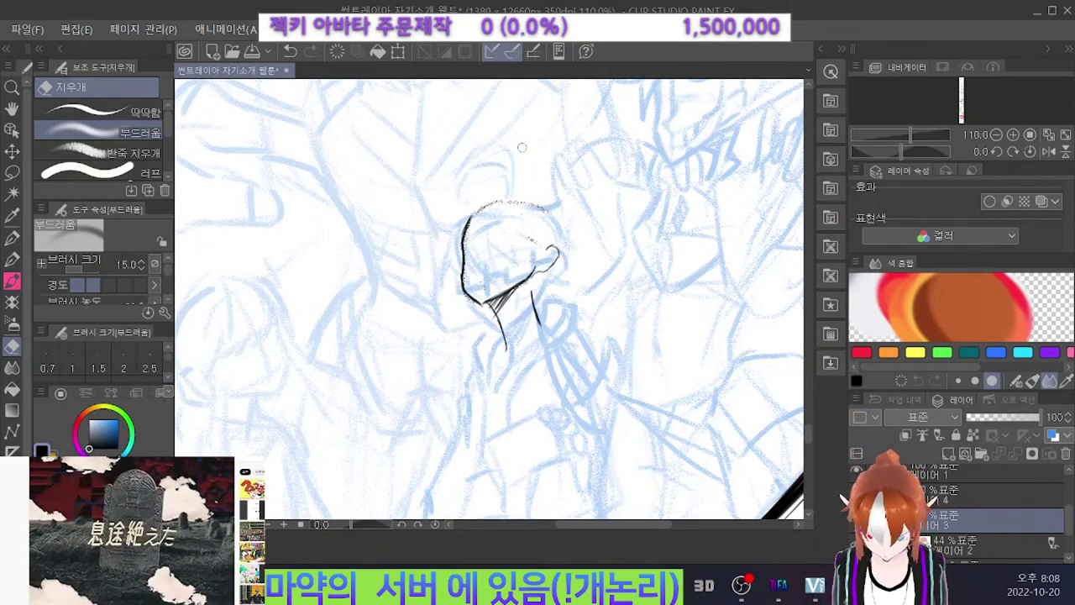
mouse_move(555, 252)
mouse_down()
mouse_move(492, 308)
mouse_move(492, 298)
mouse_up()
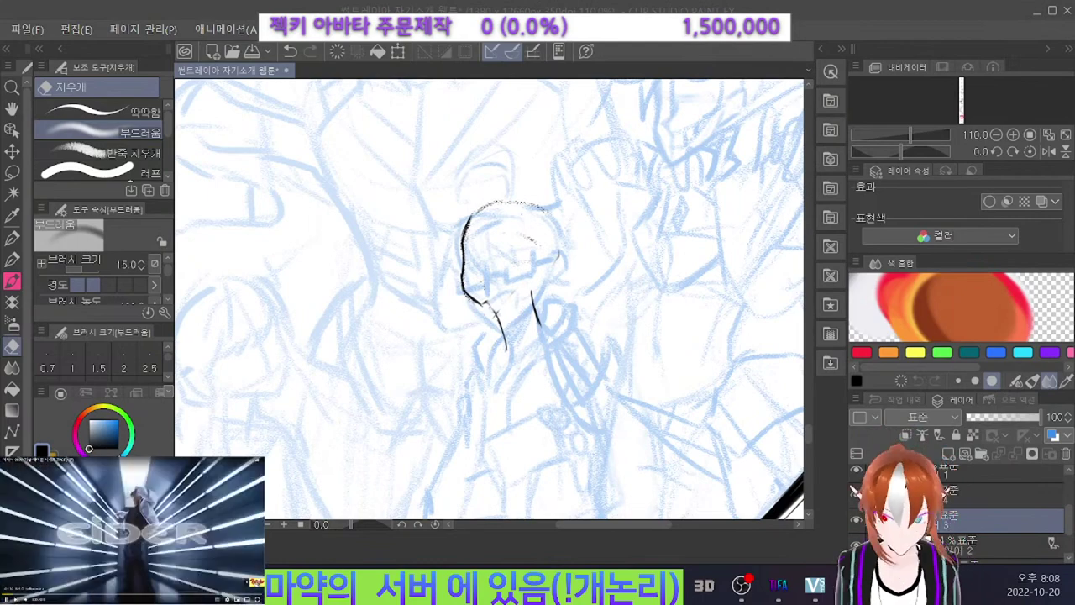
key(p)
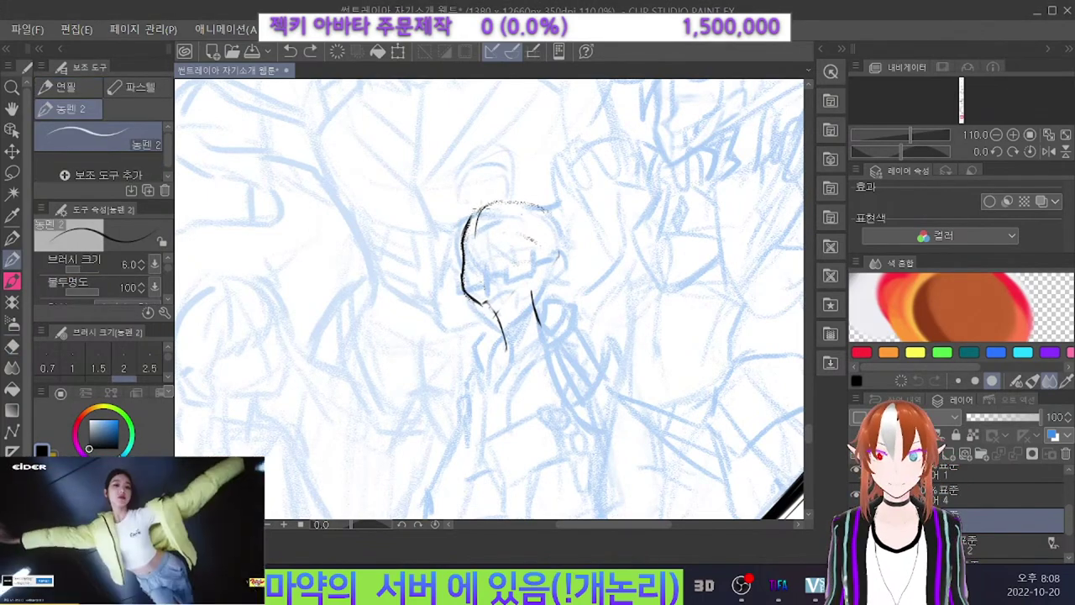
key(e)
mouse_move(475, 206)
mouse_down()
mouse_move(459, 281)
mouse_move(499, 319)
mouse_up()
scroll(562, 193, down, 1)
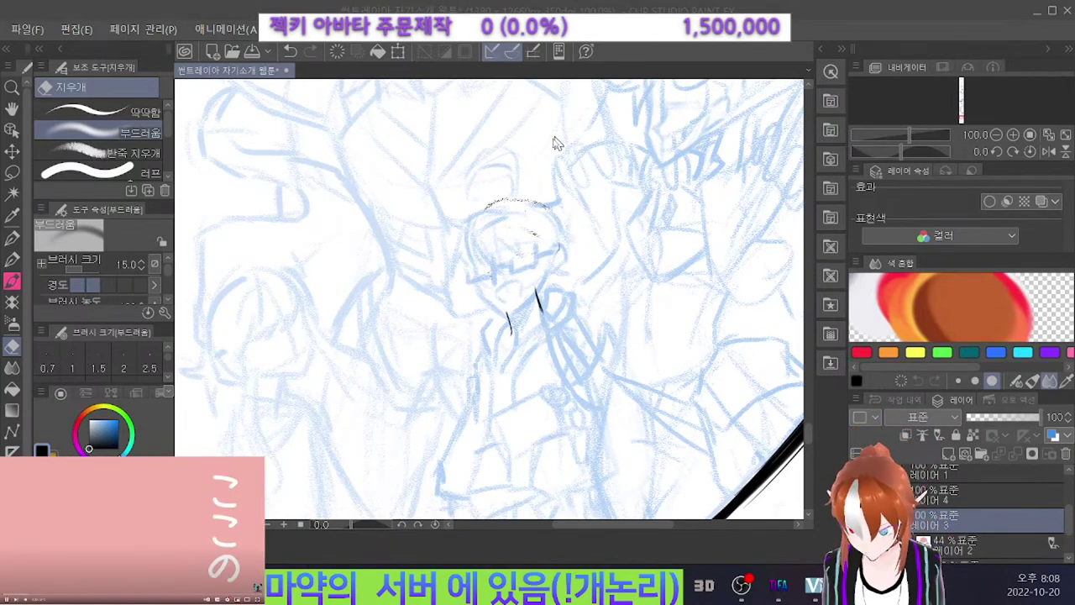
Try inking a rounded skull outline over the center character's head with the 농펜 2 pen.
key(p)
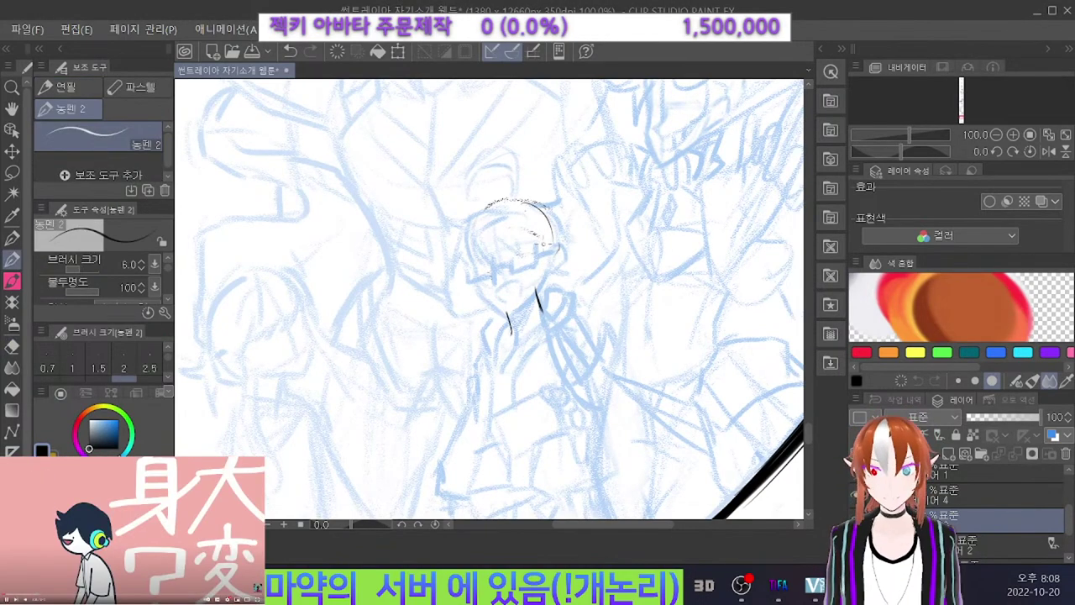
mouse_move(554, 236)
mouse_down()
mouse_move(555, 259)
mouse_move(533, 281)
mouse_up()
mouse_move(535, 205)
mouse_down()
mouse_move(501, 210)
mouse_move(513, 199)
mouse_move(475, 238)
mouse_up()
key(ctrl+z)
key(ctrl+z)
key(ctrl+z)
mouse_move(524, 203)
mouse_down()
mouse_move(502, 204)
mouse_move(471, 232)
mouse_move(472, 264)
mouse_move(461, 271)
mouse_up()
key(ctrl+z)
key(ctrl+z)
key(ctrl+z)
key(ctrl+z)
key(ctrl+z)
Try inking the center character's side profile from nose to chin, and undo the inked head lines.
mouse_move(484, 227)
mouse_down()
mouse_move(462, 264)
mouse_move(489, 312)
mouse_move(479, 312)
mouse_up()
key(ctrl+z)
key(ctrl+z)
key(ctrl+z)
key(ctrl+z)
mouse_move(468, 271)
mouse_down()
mouse_move(472, 306)
mouse_move(515, 296)
mouse_move(470, 308)
mouse_move(468, 298)
mouse_move(509, 308)
mouse_move(476, 305)
mouse_up()
key(ctrl+z)
key(ctrl+z)
key(ctrl+z)
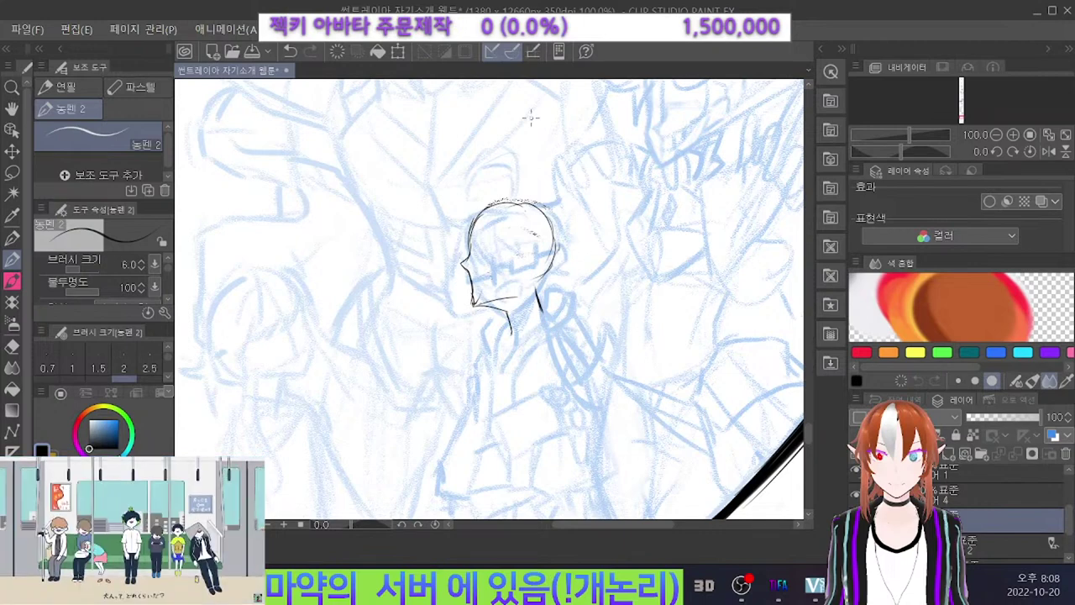
key(ctrl+z)
key(ctrl+z)
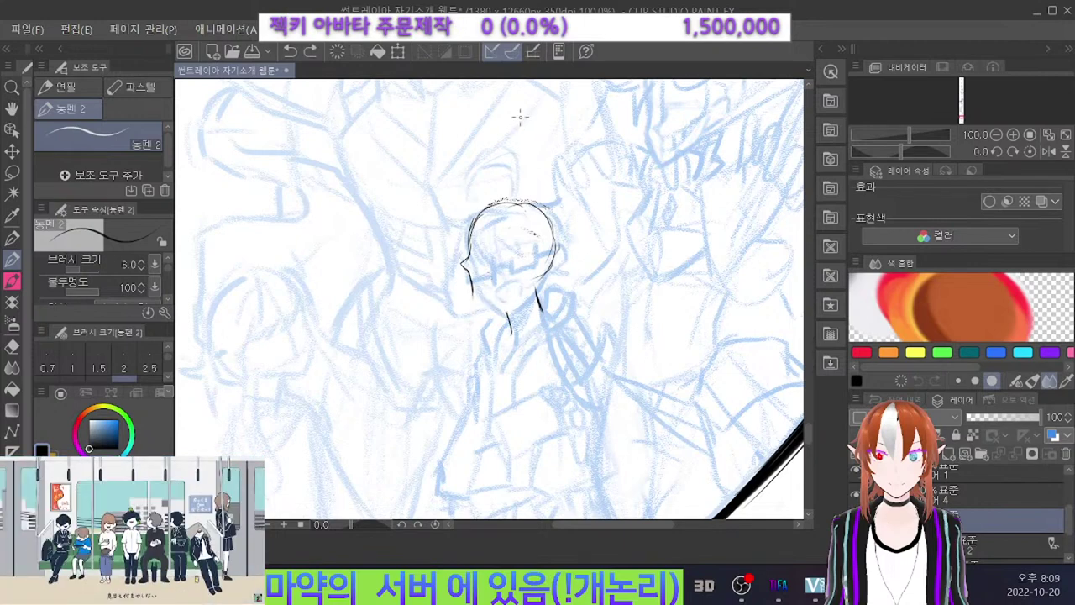
key(ctrl+z)
key(ctrl+z)
key(ctrl+z)
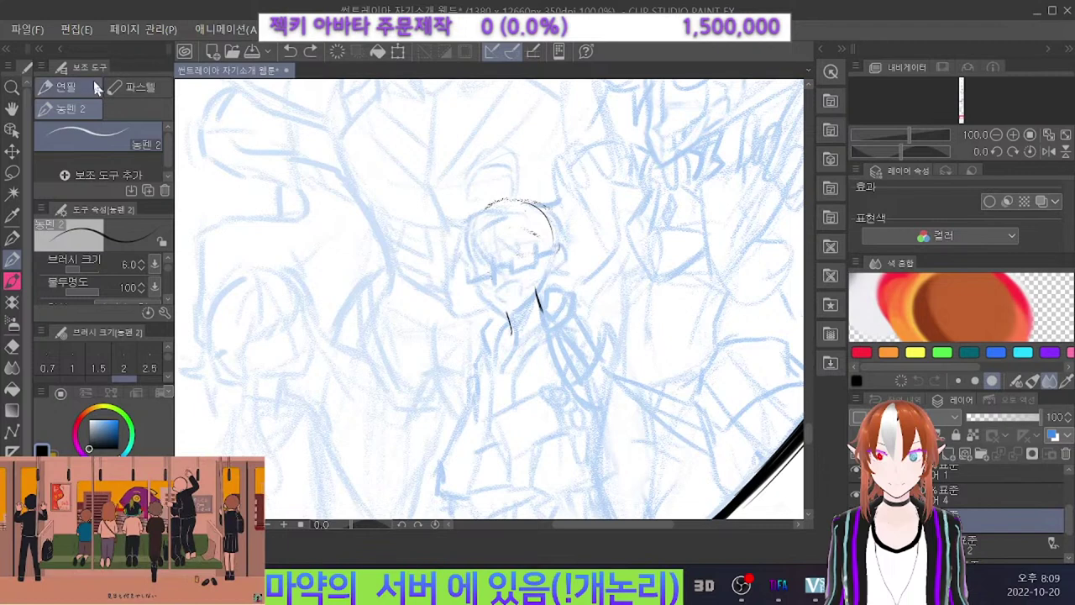
Sketch a rounded black head outline with a flat lower edge using the muddy-ari pencil at size 8.
click(68, 89)
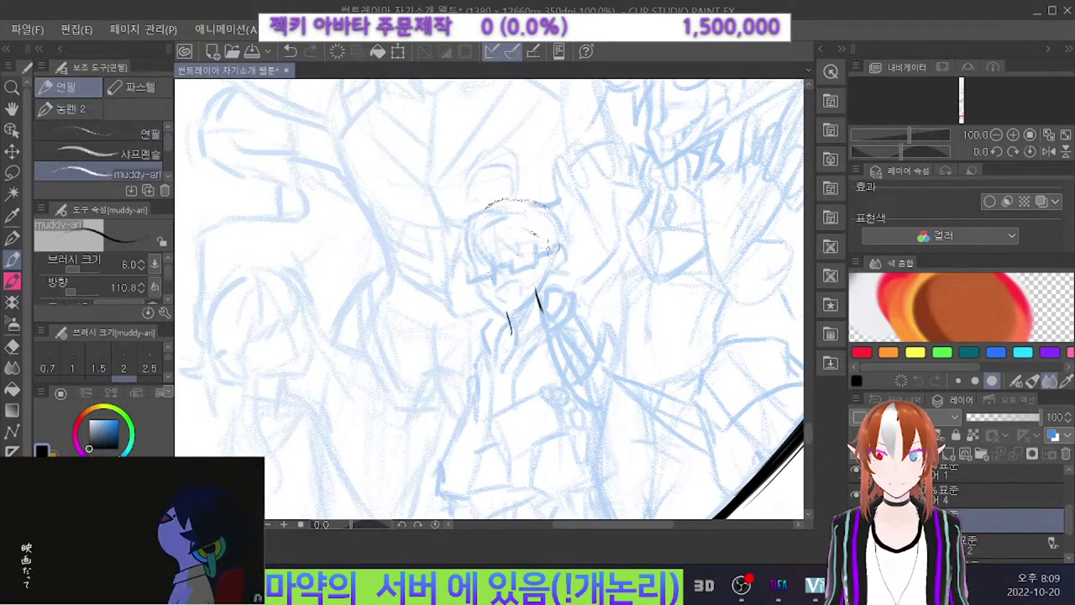
mouse_move(546, 261)
mouse_down()
mouse_move(545, 208)
mouse_move(486, 205)
mouse_move(473, 278)
mouse_move(532, 281)
mouse_move(476, 283)
mouse_up()
drag(471, 224, 480, 275)
drag(498, 210, 489, 281)
key(ctrl+z)
key(ctrl+z)
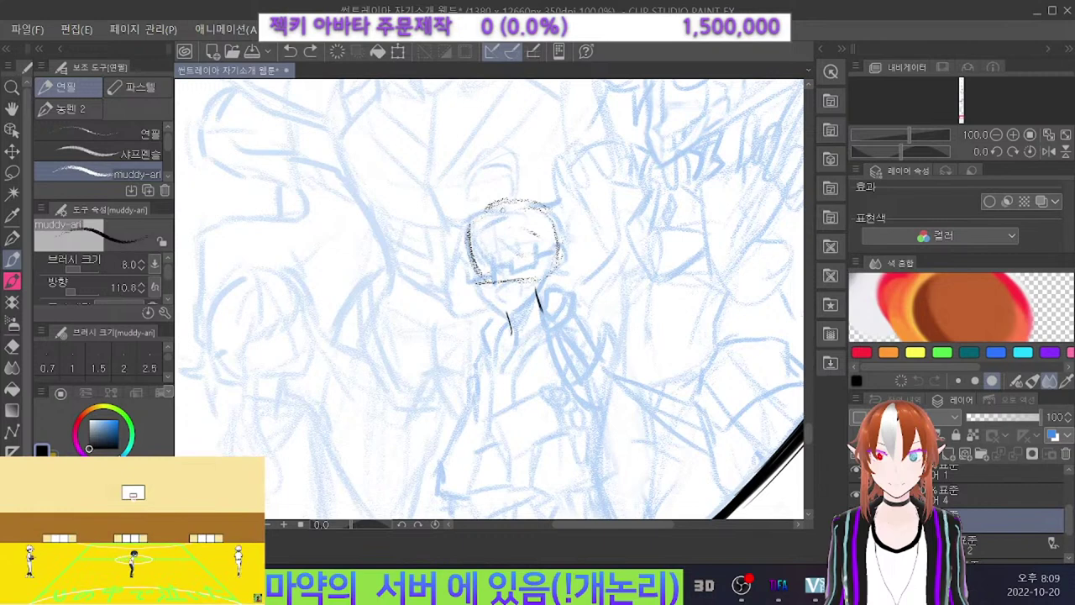
Erase the center character's blue facial features and jaw lines on the sketch layer 레이어 2.
click(1004, 546)
key(e)
mouse_move(499, 245)
mouse_down()
mouse_move(511, 272)
mouse_move(493, 278)
mouse_move(492, 257)
mouse_up()
drag(537, 245, 537, 265)
drag(506, 218, 496, 222)
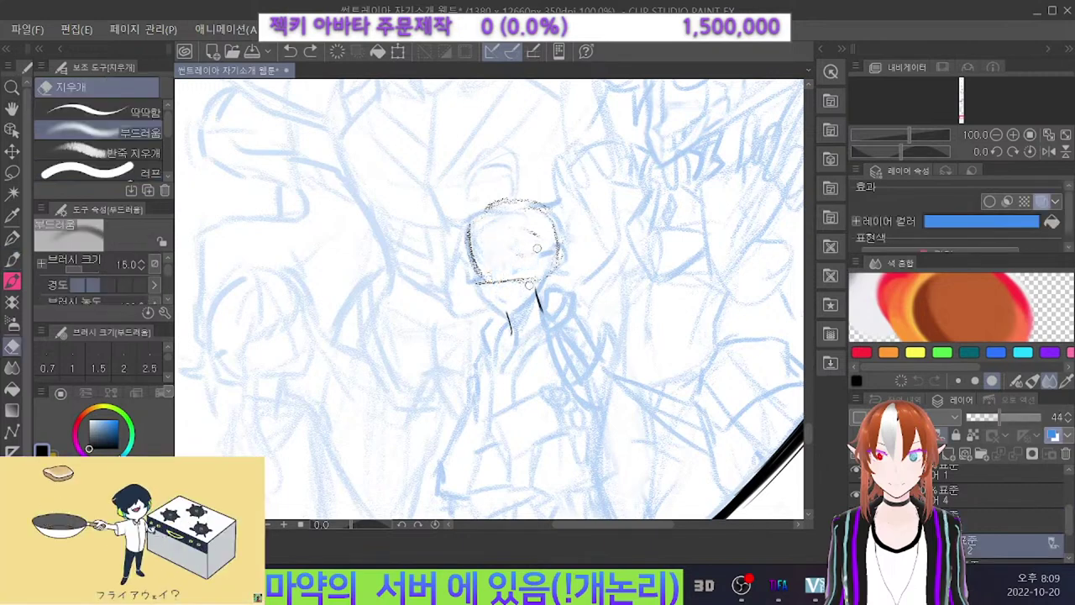
drag(544, 267, 543, 284)
drag(478, 245, 473, 278)
drag(544, 267, 543, 291)
drag(532, 299, 491, 299)
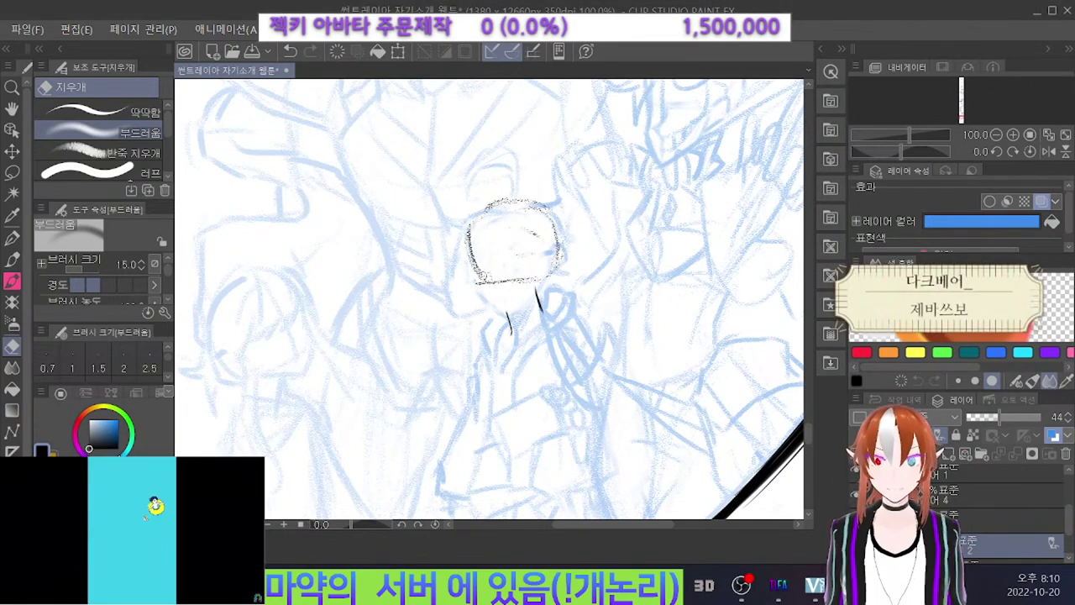
Sketch blue face guidelines and small rectangular glasses inside the center character's head with the muddy-ari pencil.
key(p)
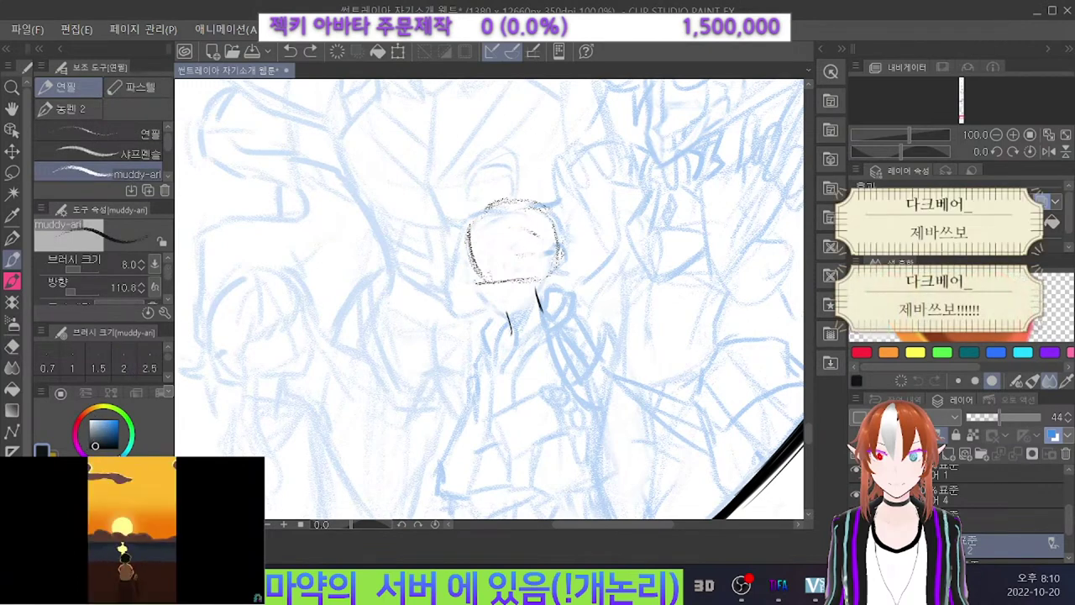
key(ctrl+z)
drag(546, 234, 475, 252)
key(ctrl+z)
mouse_move(486, 216)
mouse_down()
mouse_move(493, 288)
mouse_move(487, 218)
mouse_move(488, 261)
mouse_move(509, 291)
mouse_move(525, 290)
mouse_move(493, 288)
mouse_move(526, 294)
mouse_up()
key(ctrl+z)
key(ctrl+z)
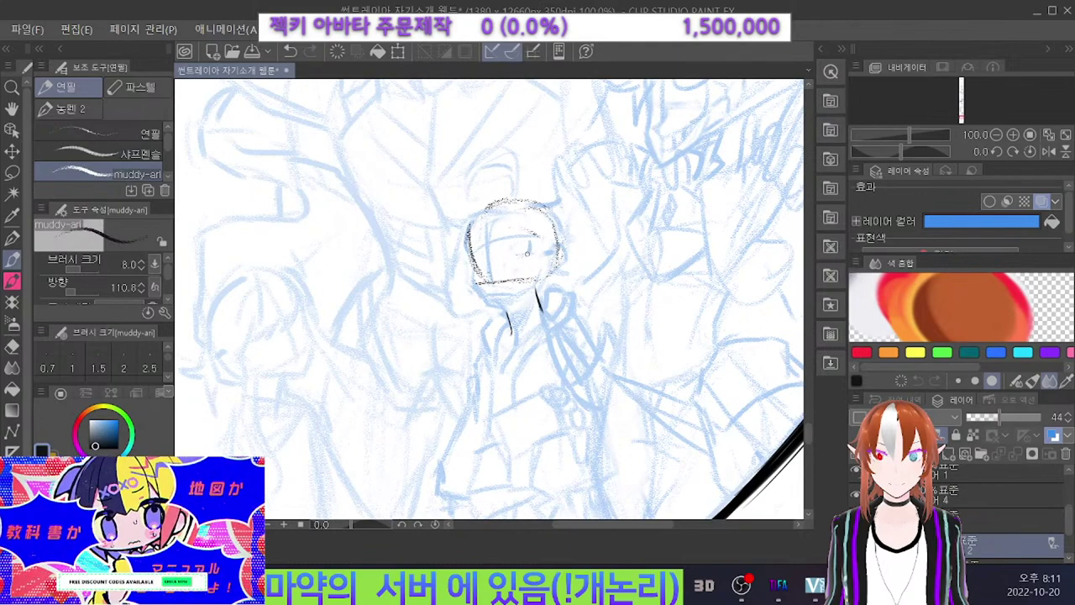
mouse_move(526, 253)
mouse_down()
mouse_move(503, 260)
mouse_move(514, 255)
mouse_up()
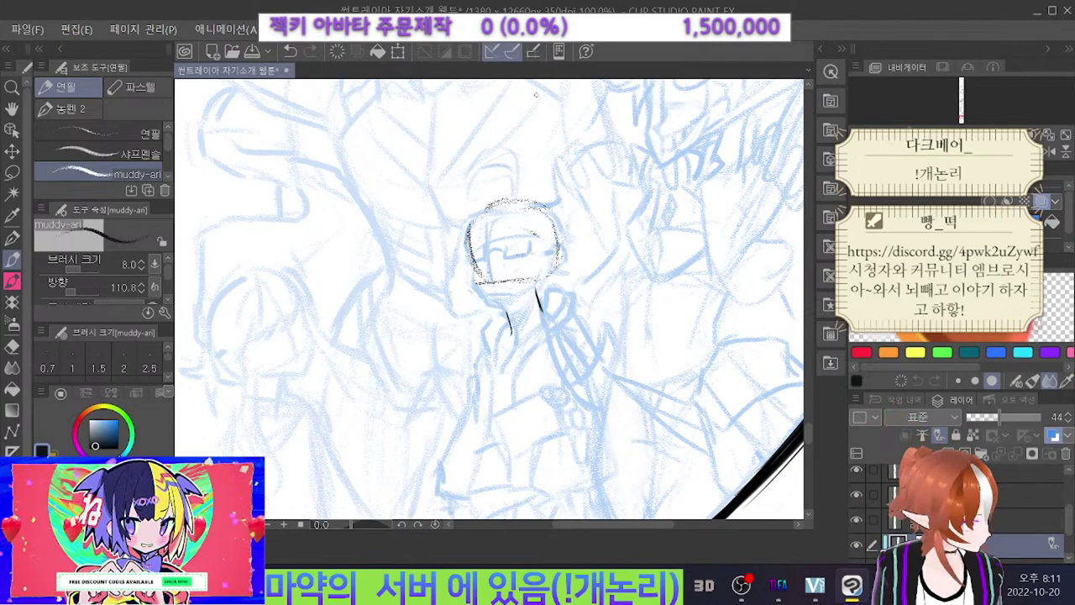
Erase the rough guideline and glasses, and redraw the glasses' upper edge and the mouth line in blue.
key(e)
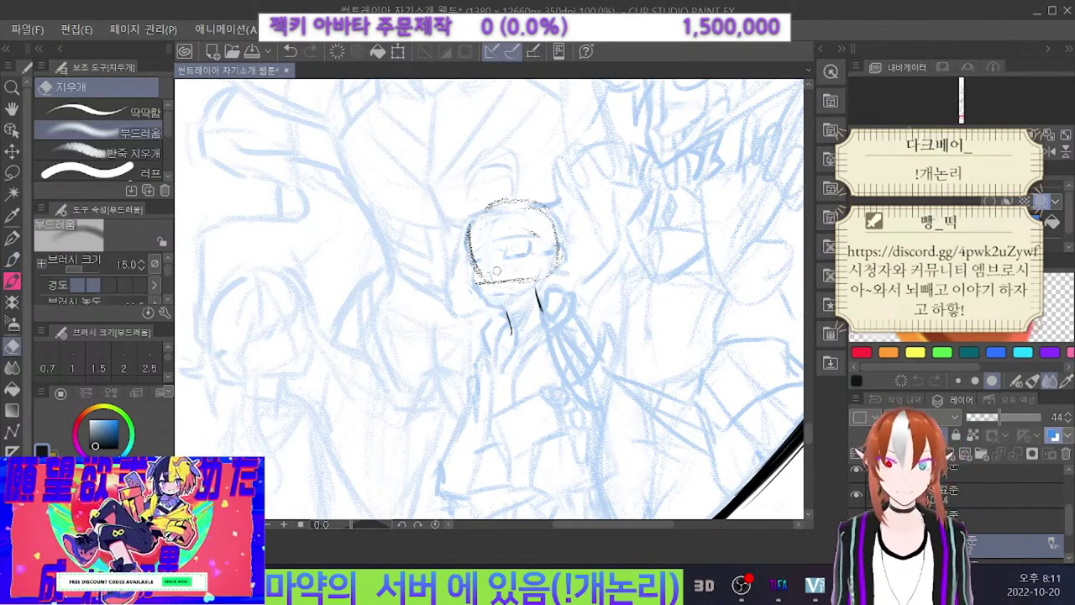
mouse_move(504, 244)
mouse_down()
mouse_move(517, 269)
mouse_move(491, 277)
mouse_up()
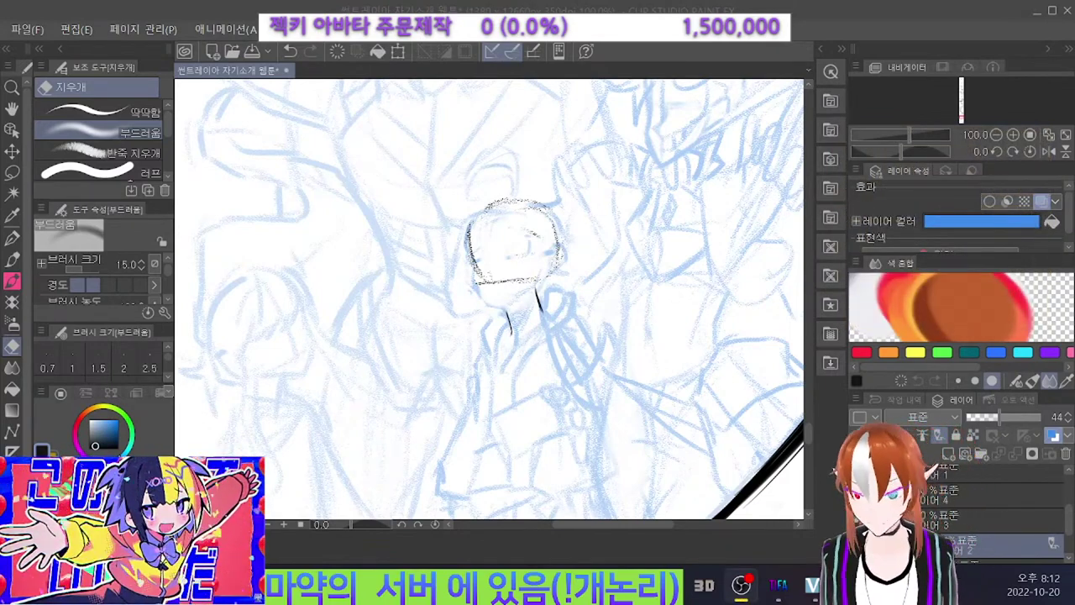
click(494, 255)
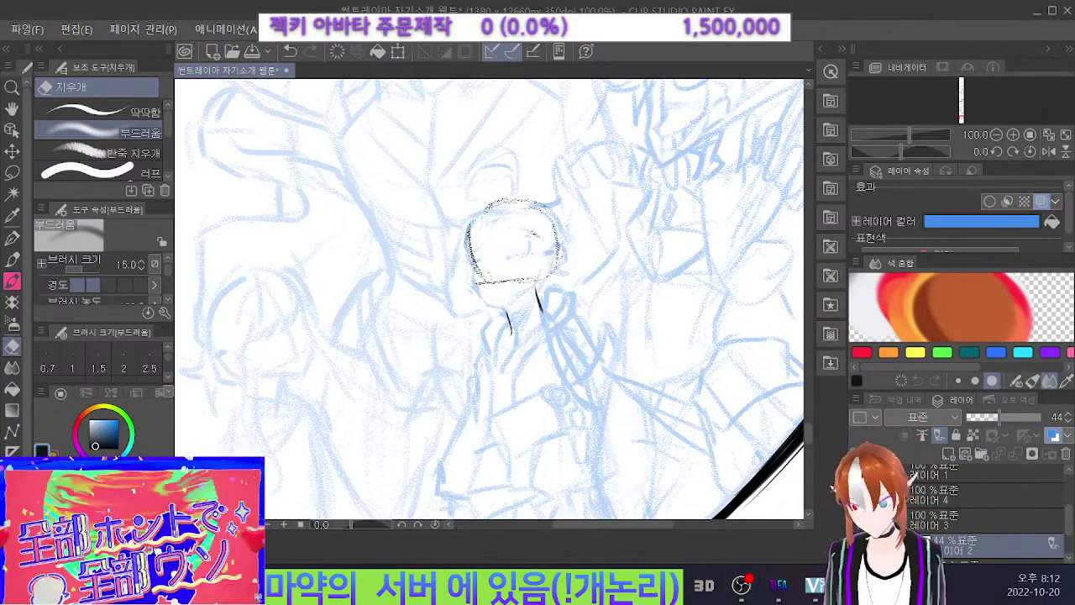
key(p)
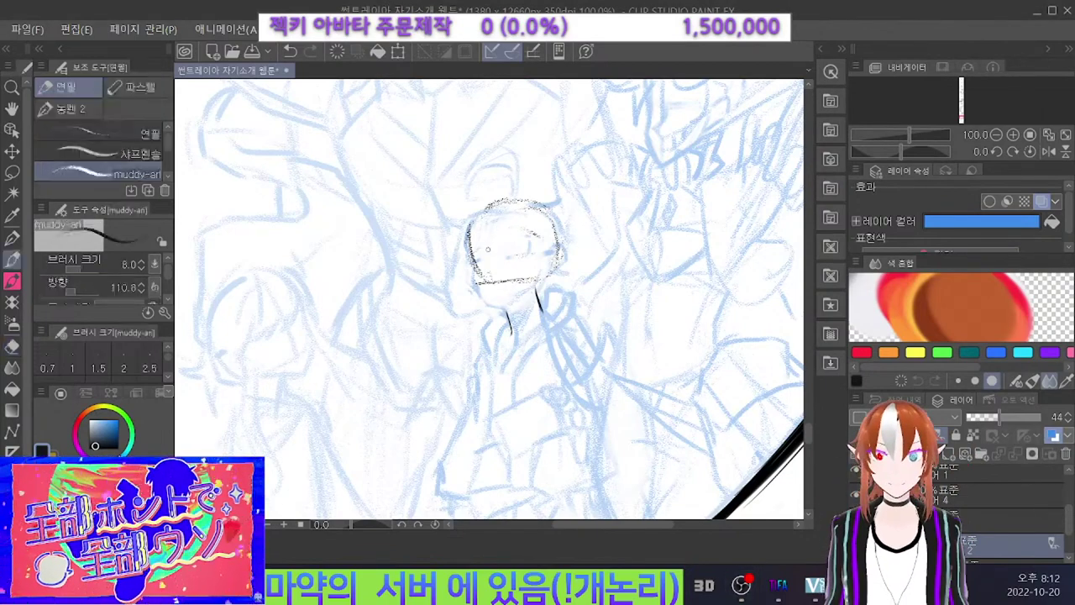
drag(530, 241, 474, 251)
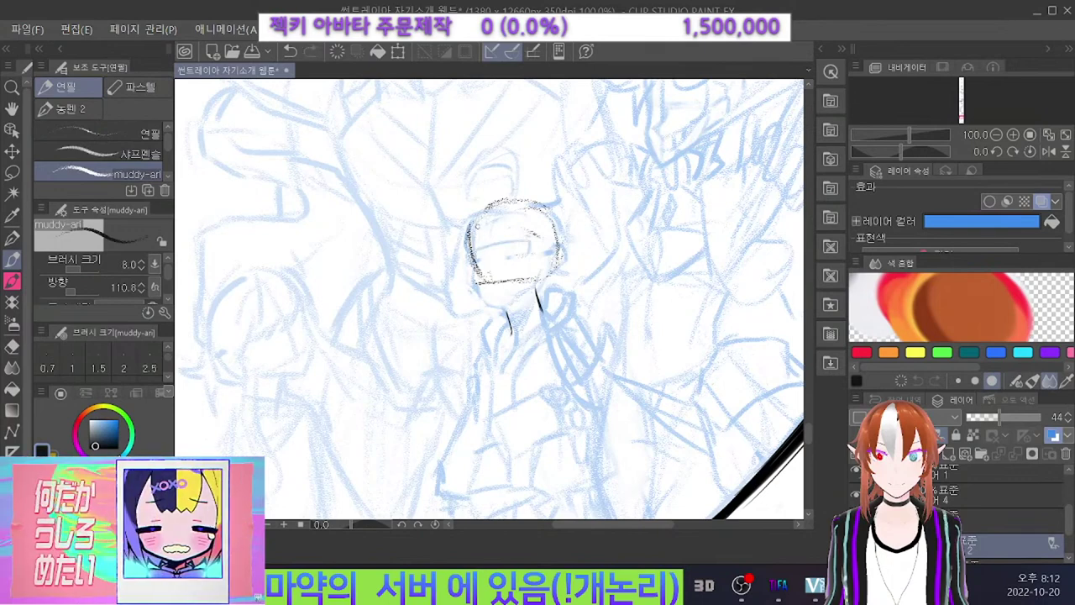
key(ctrl+z)
key(ctrl+z)
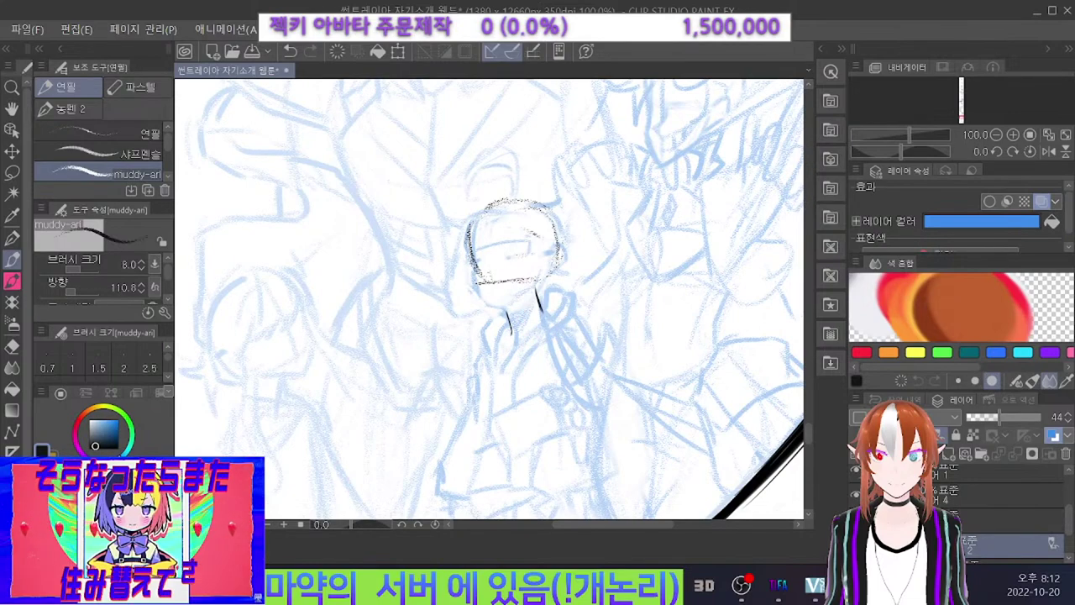
key(ctrl+z)
drag(484, 274, 504, 271)
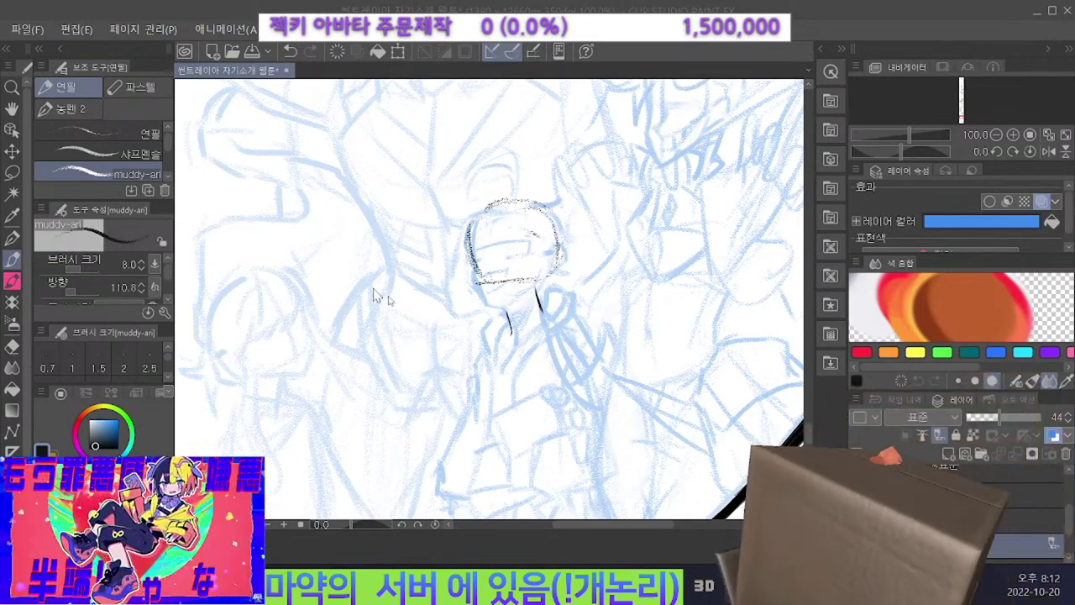
Erase the black pencil outline around the center character's head on 레이어 3.
scroll(490, 220, down, 3)
scroll(496, 223, up, 2)
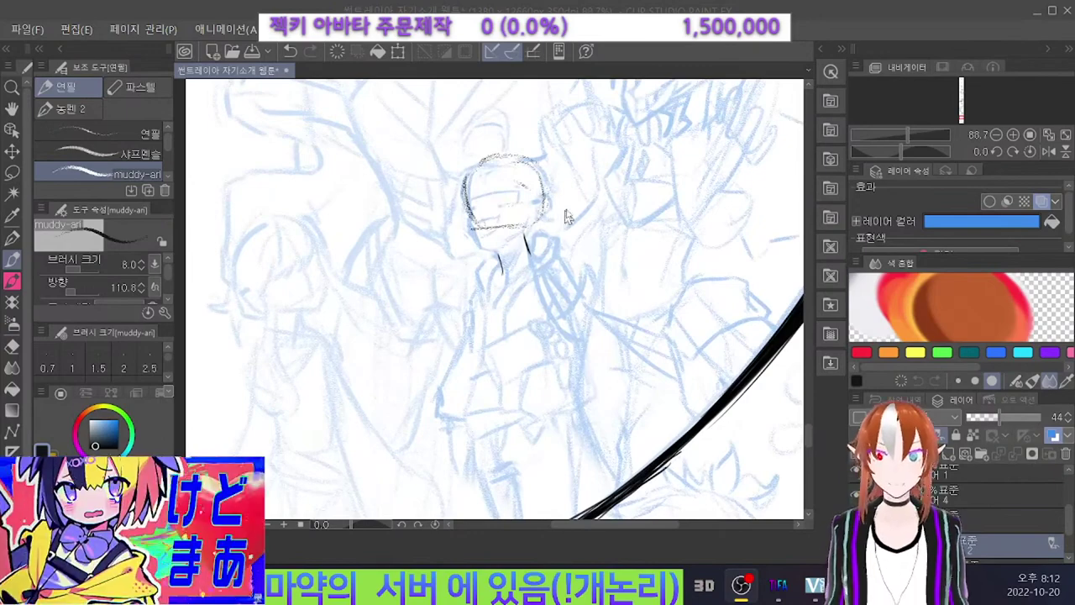
scroll(517, 215, up, 2)
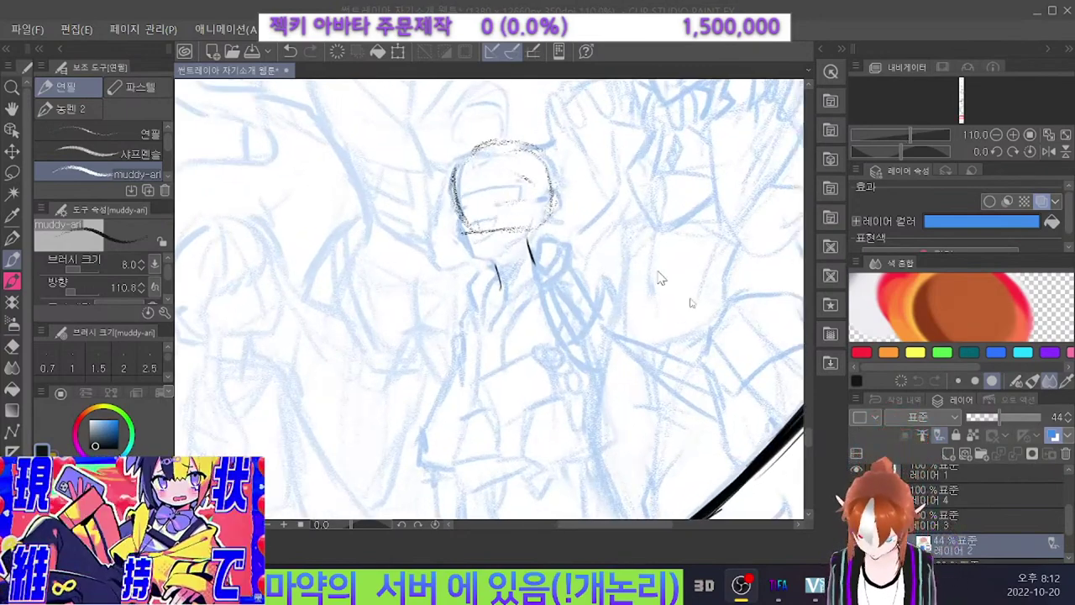
key(e)
mouse_move(514, 230)
mouse_down()
mouse_move(458, 232)
mouse_move(452, 177)
mouse_move(457, 192)
mouse_move(447, 200)
mouse_move(477, 147)
mouse_move(517, 146)
mouse_move(560, 175)
mouse_move(545, 167)
mouse_move(534, 222)
mouse_up()
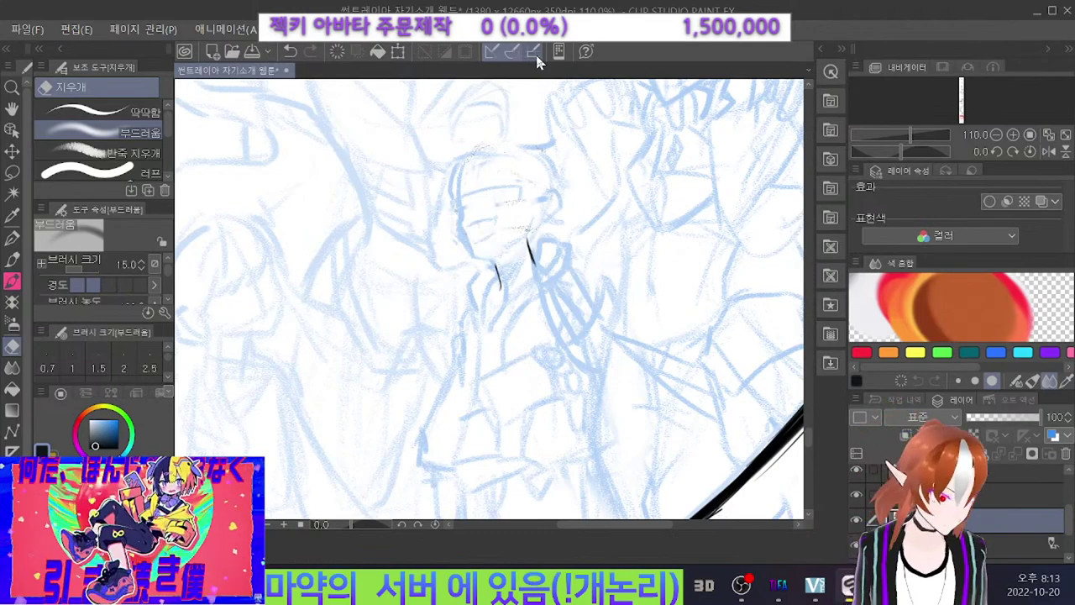
Sketch the rectangular lens frame of the center character's glasses in blue pencil on 레이어 2.
click(1008, 546)
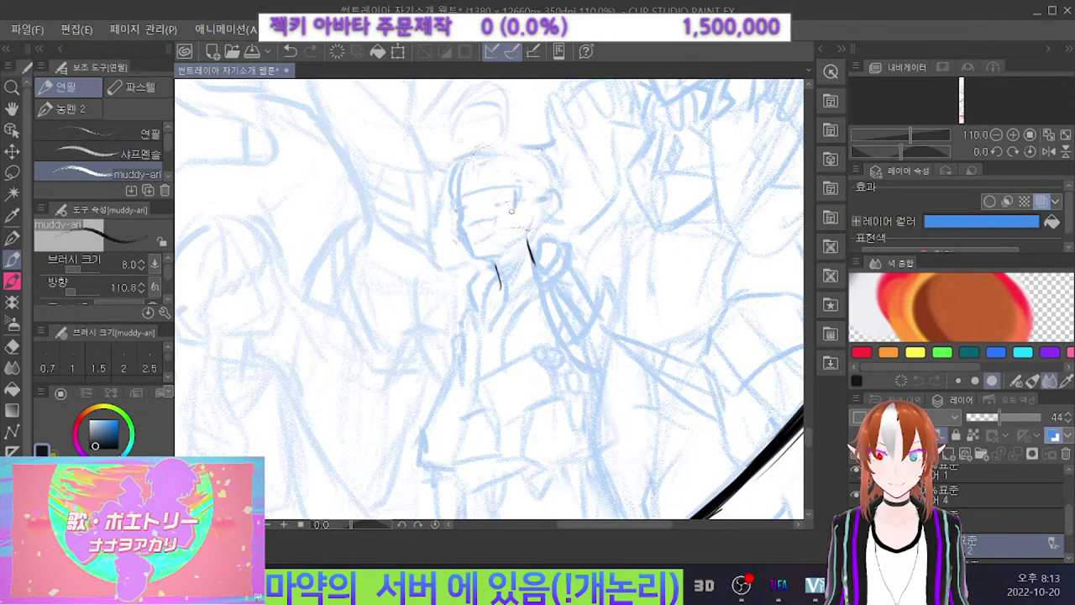
key(ctrl+z)
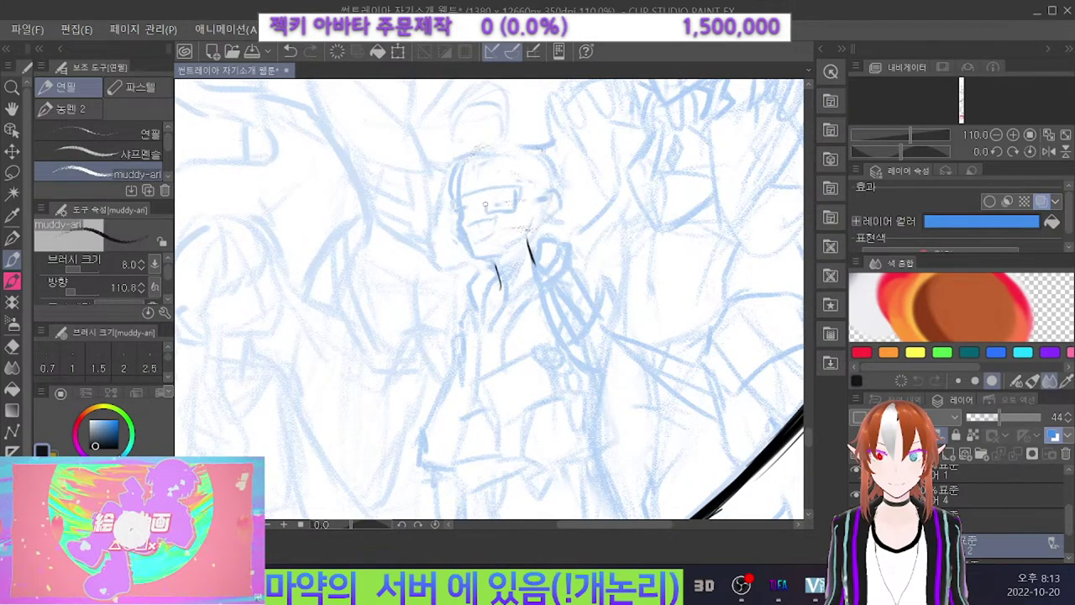
drag(475, 199, 472, 213)
key(ctrl+z)
key(ctrl+z)
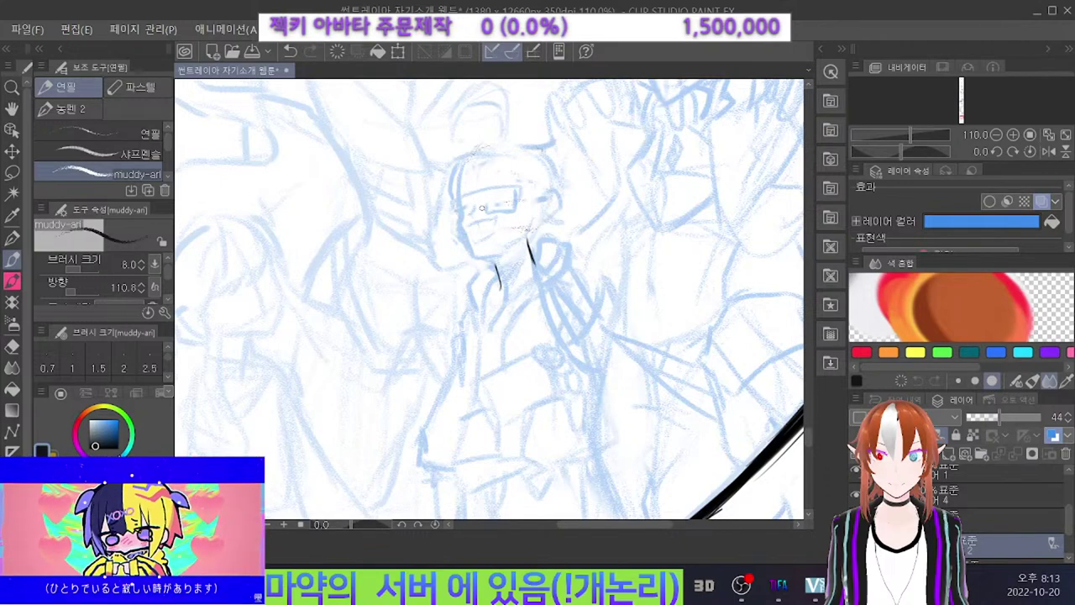
Refine the center character's face in blue pencil, adding the nose, mouth and eye details around the glasses.
key(ctrl+z)
mouse_move(467, 209)
mouse_down()
mouse_move(466, 218)
mouse_move(483, 211)
mouse_up()
key(ctrl+z)
key(ctrl+z)
key(ctrl+z)
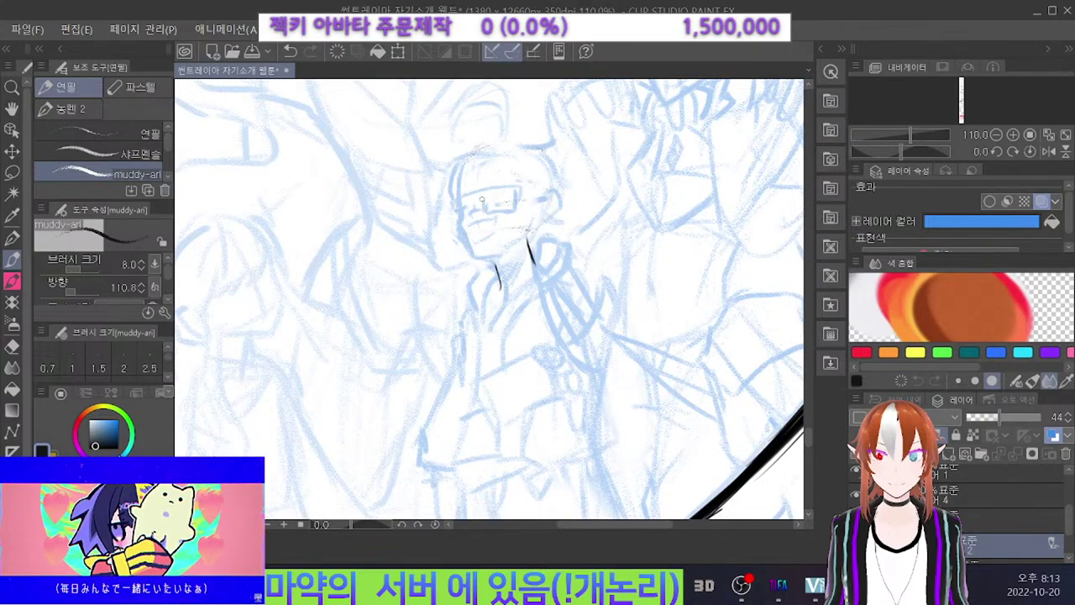
key(ctrl+z)
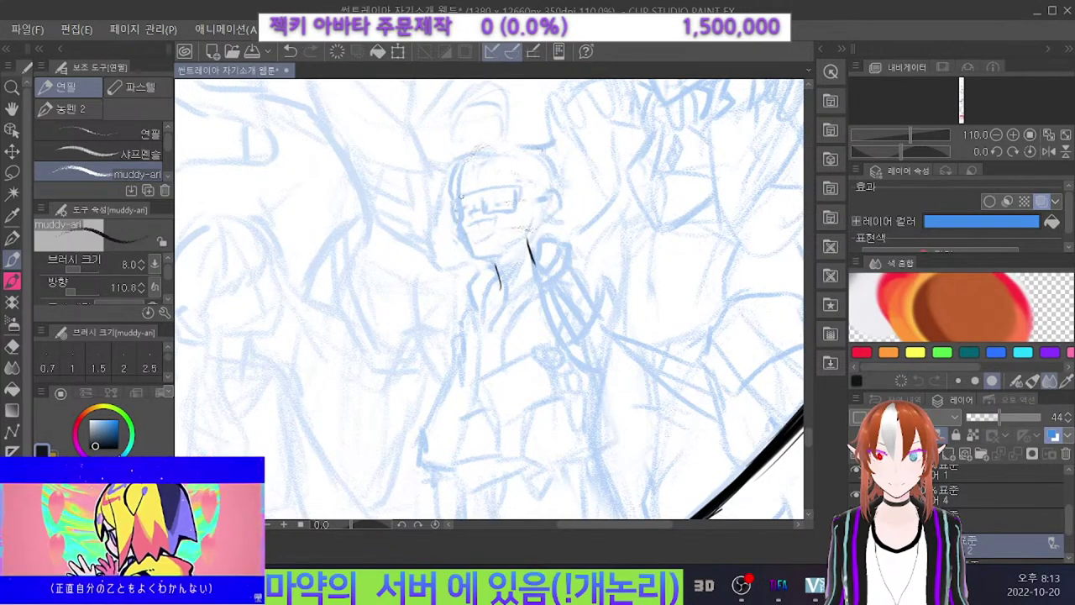
scroll(473, 192, down, 5)
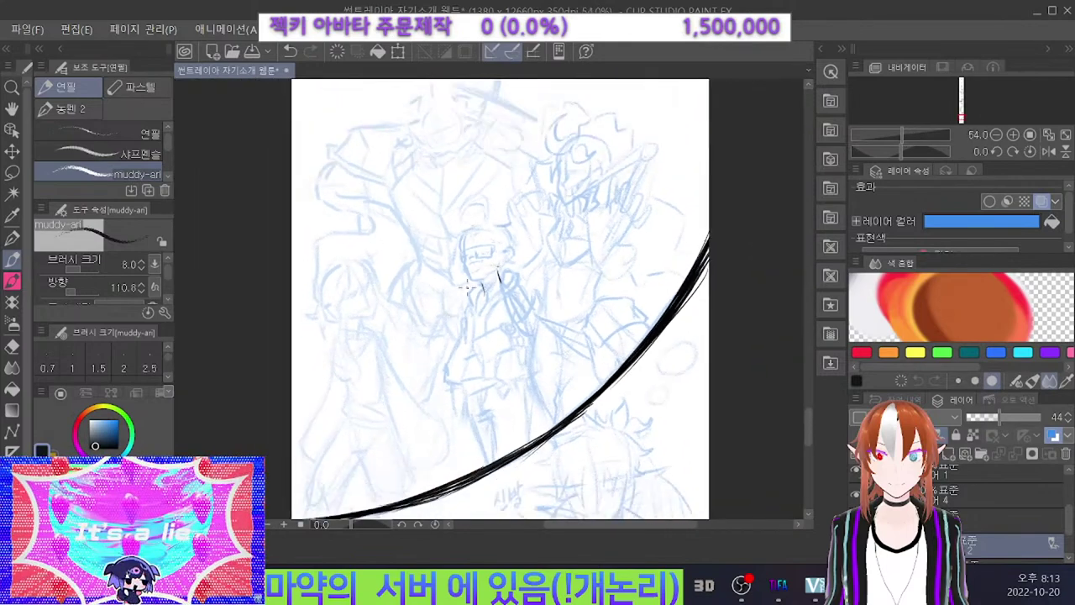
Touch up the blue pencil lines around the center character's ear and jaw.
scroll(448, 372, up, 1)
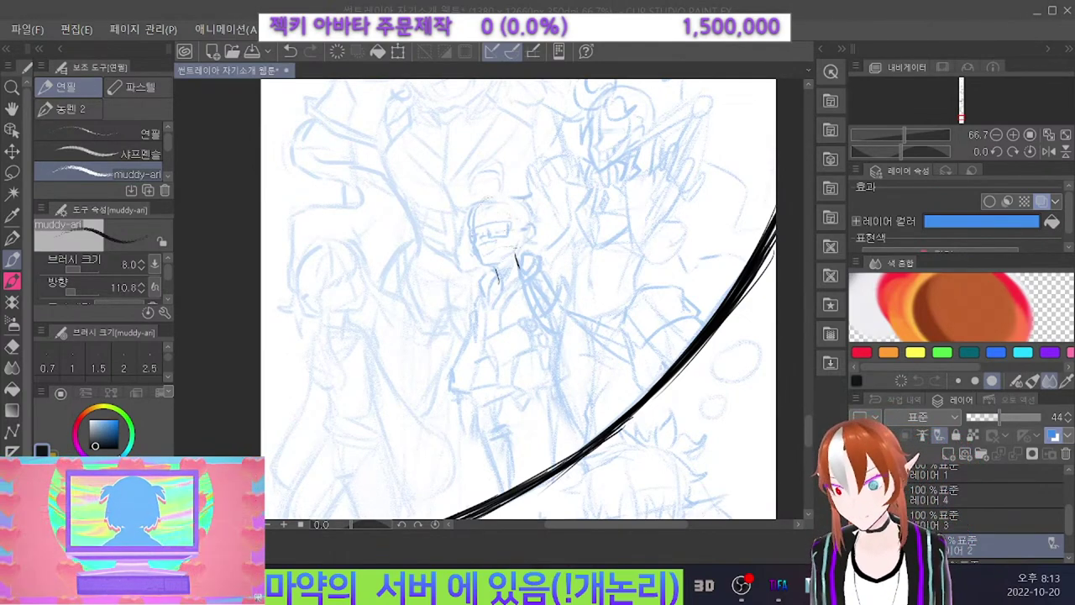
drag(515, 252, 520, 270)
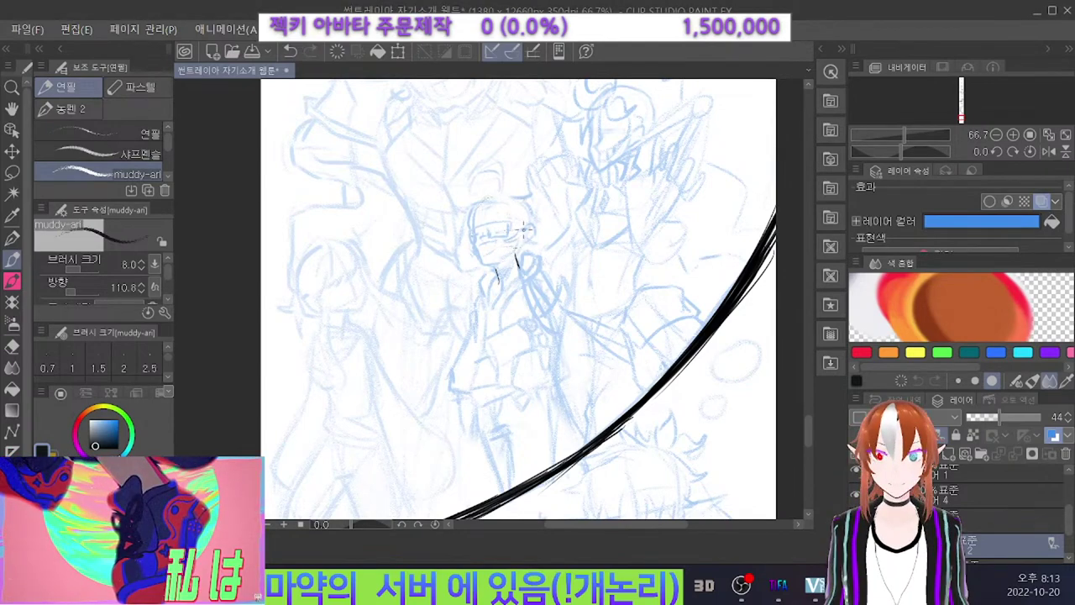
drag(516, 240, 519, 248)
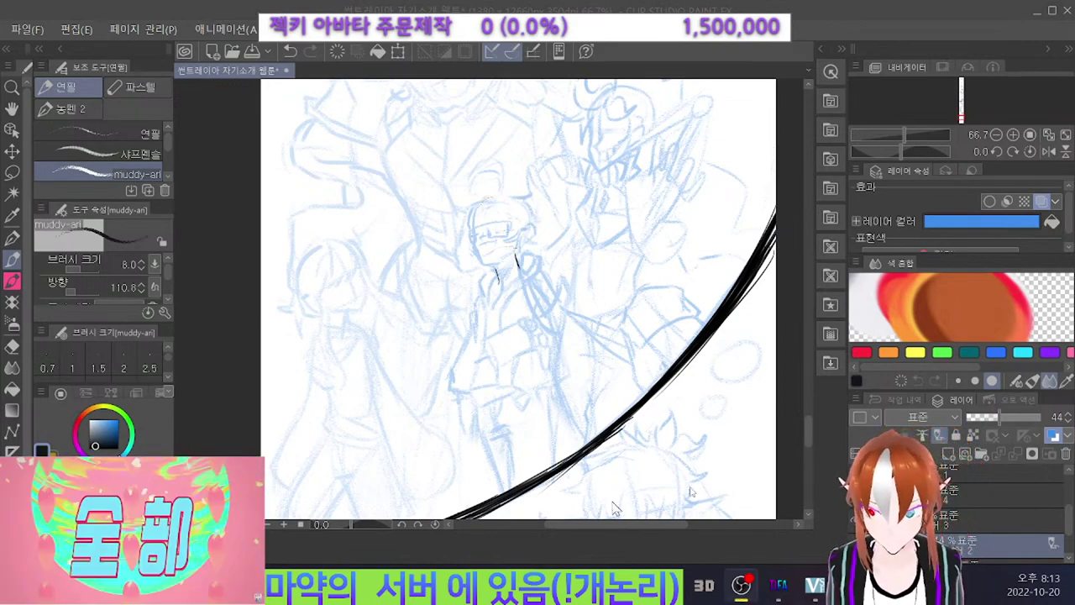
Sketch the center character's bangs and side hair in blue pencil around the glasses, redrawing strokes as needed.
scroll(504, 260, up, 5)
scroll(595, 221, down, 1)
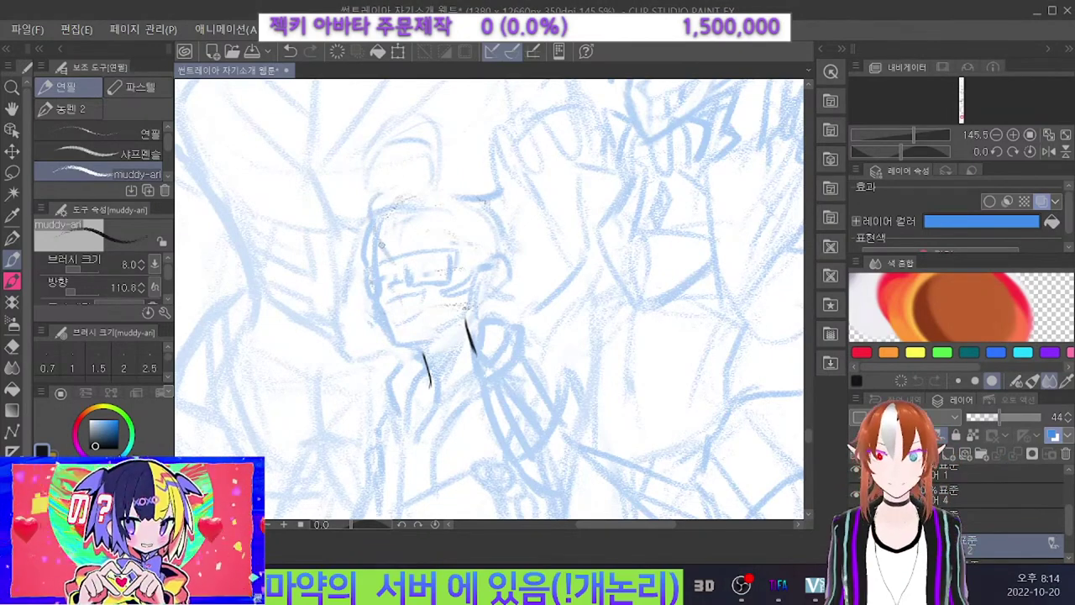
mouse_move(430, 191)
mouse_down()
mouse_move(374, 186)
mouse_move(379, 236)
mouse_move(387, 228)
mouse_move(411, 254)
mouse_move(431, 214)
mouse_move(440, 255)
mouse_up()
key(ctrl+z)
key(ctrl+z)
key(ctrl+z)
mouse_move(436, 217)
mouse_down()
mouse_move(432, 258)
mouse_move(476, 273)
mouse_up()
key(ctrl+z)
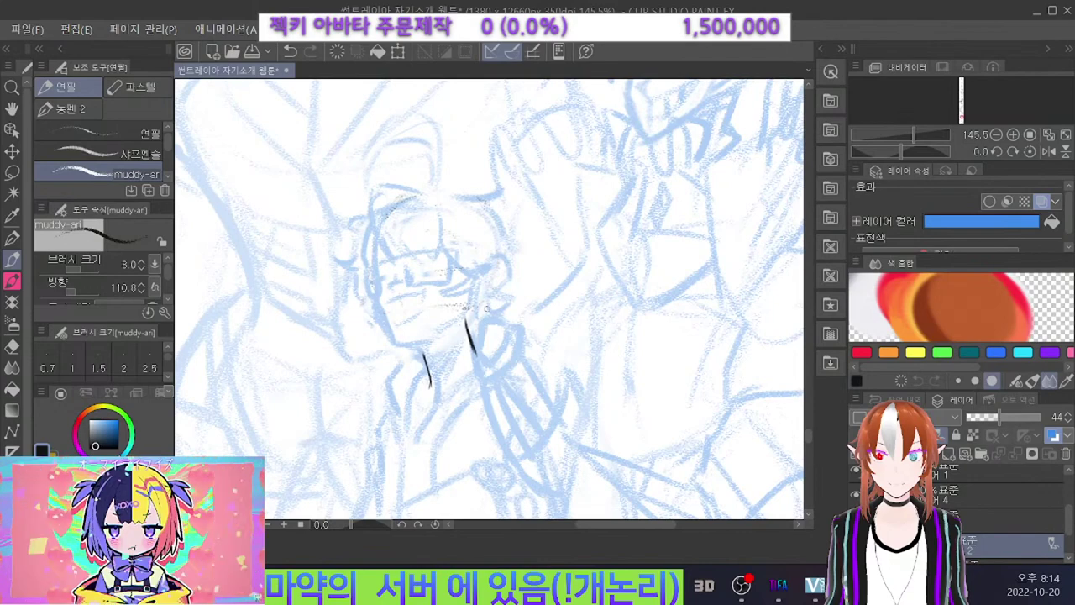
Redraw the cheek and face contour of the long-haired character beside the center figure in blue pencil.
scroll(510, 271, down, 3)
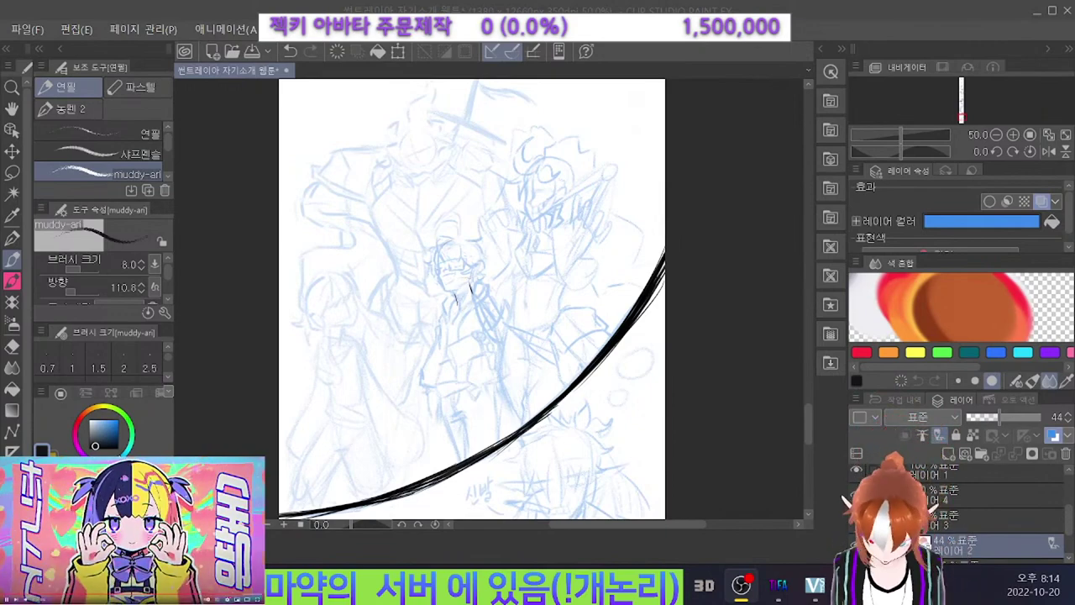
scroll(324, 335, up, 5)
scroll(360, 302, up, 5)
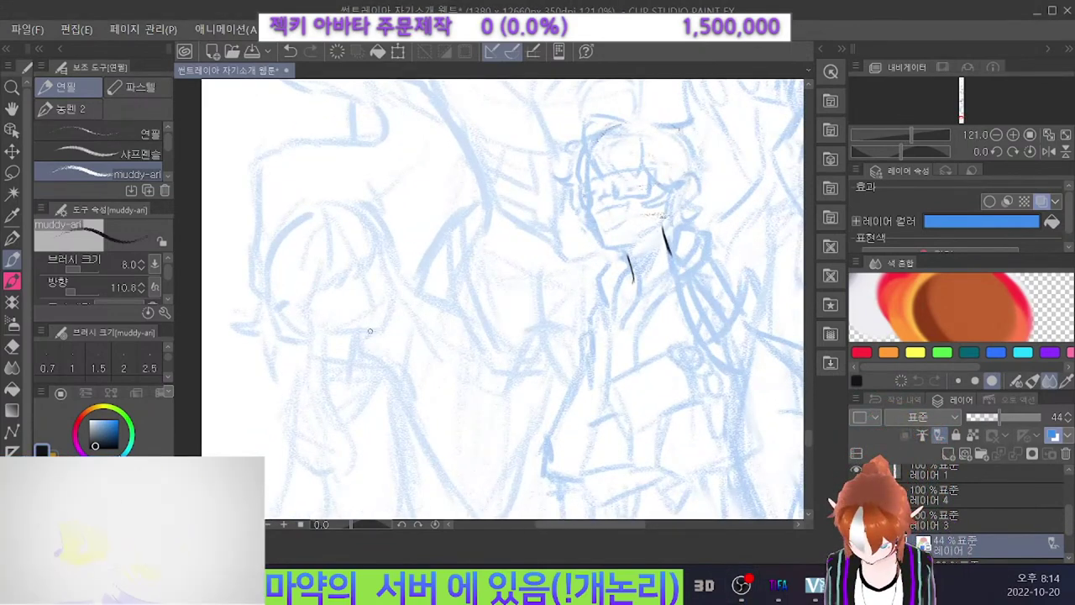
drag(369, 332, 359, 353)
drag(364, 260, 379, 326)
key(ctrl+z)
key(ctrl+z)
mouse_move(357, 241)
mouse_down()
mouse_move(373, 302)
mouse_move(380, 273)
mouse_up()
key(ctrl+z)
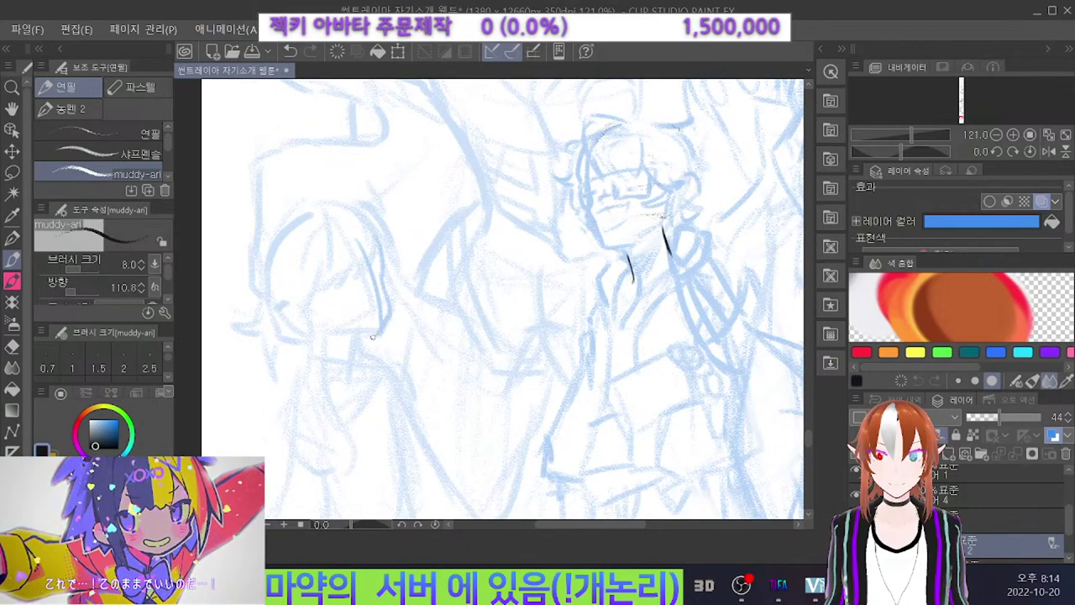
Sketch the long-haired character's chin, neck and jaw line in blue pencil.
mouse_move(377, 333)
mouse_down()
mouse_move(336, 332)
mouse_move(371, 353)
mouse_move(356, 344)
mouse_up()
key(ctrl+z)
key(ctrl+z)
key(ctrl+z)
key(ctrl+z)
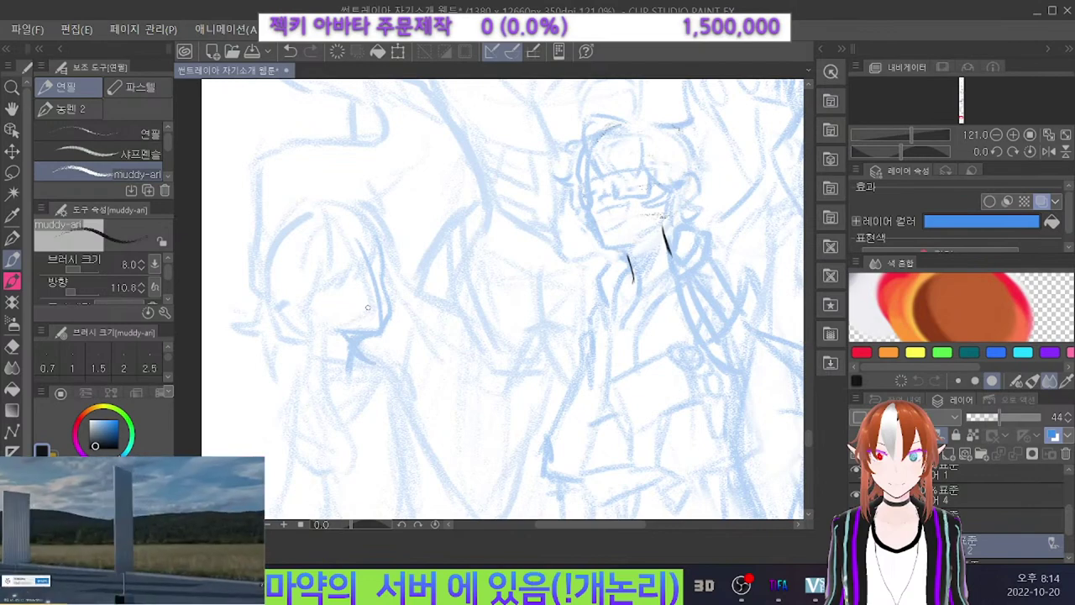
scroll(430, 323, down, 4)
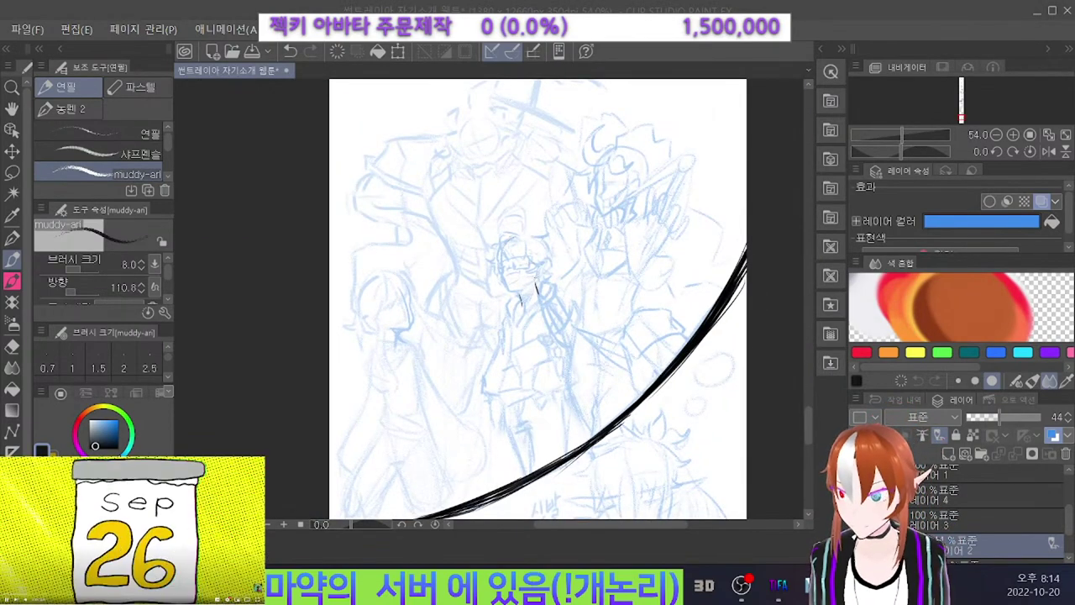
scroll(374, 326, up, 5)
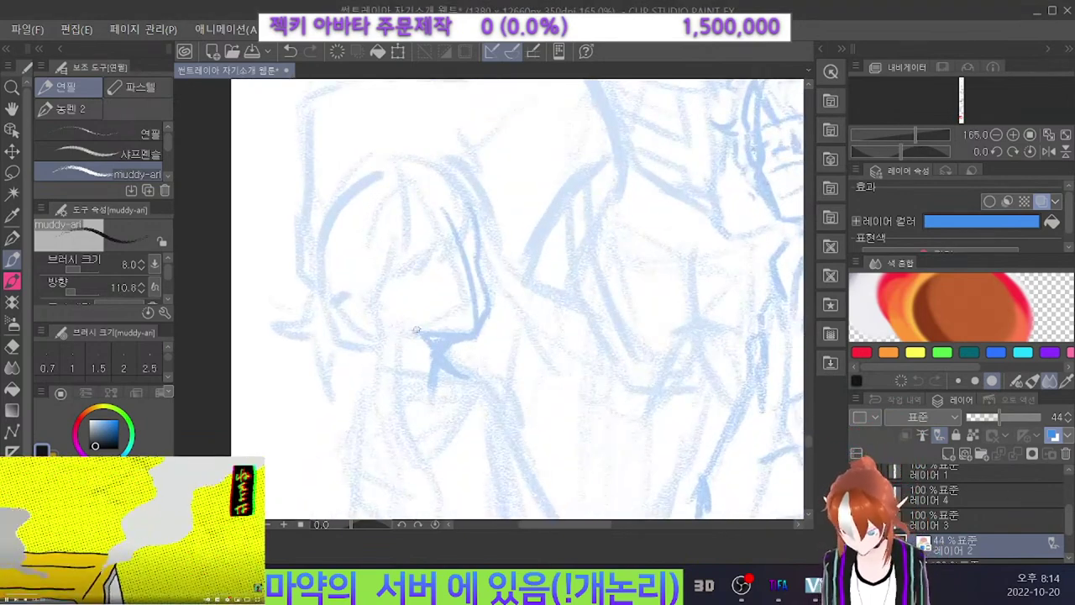
drag(385, 308, 418, 333)
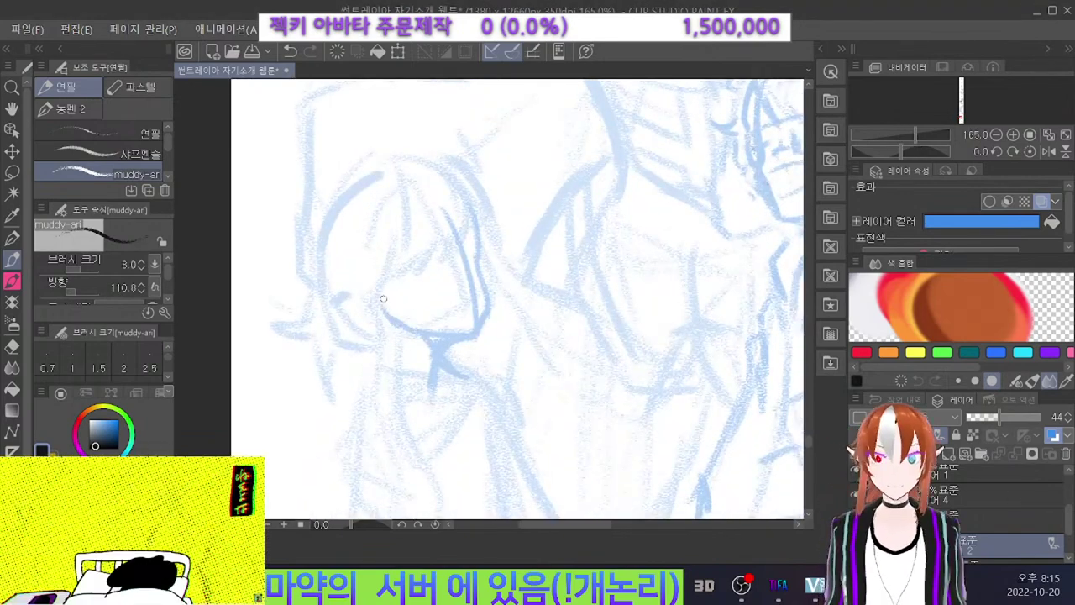
Erase the rough lines beside the long-haired character's face and sketch an ear with a long lock falling in front.
key(e)
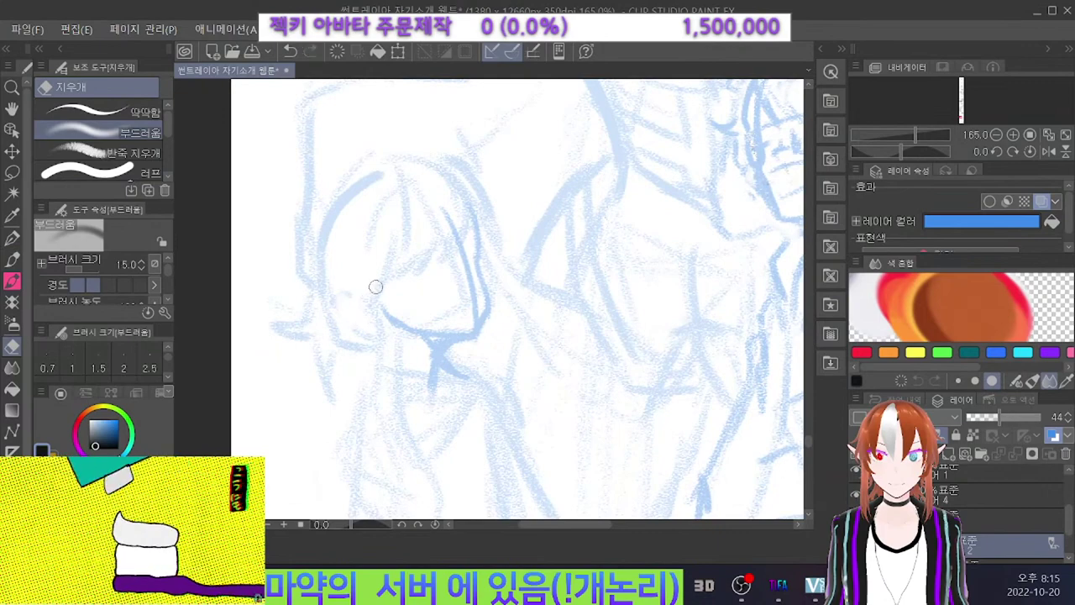
key(p)
mouse_move(380, 288)
mouse_down()
mouse_move(361, 296)
mouse_move(387, 330)
mouse_move(359, 387)
mouse_move(369, 389)
mouse_up()
key(ctrl+z)
key(ctrl+z)
mouse_move(375, 349)
mouse_down()
mouse_move(364, 418)
mouse_move(370, 477)
mouse_up()
drag(386, 291, 402, 447)
key(ctrl+z)
key(e)
mouse_move(382, 296)
mouse_down()
mouse_move(387, 389)
mouse_move(435, 514)
mouse_up()
key(p)
drag(372, 479, 395, 514)
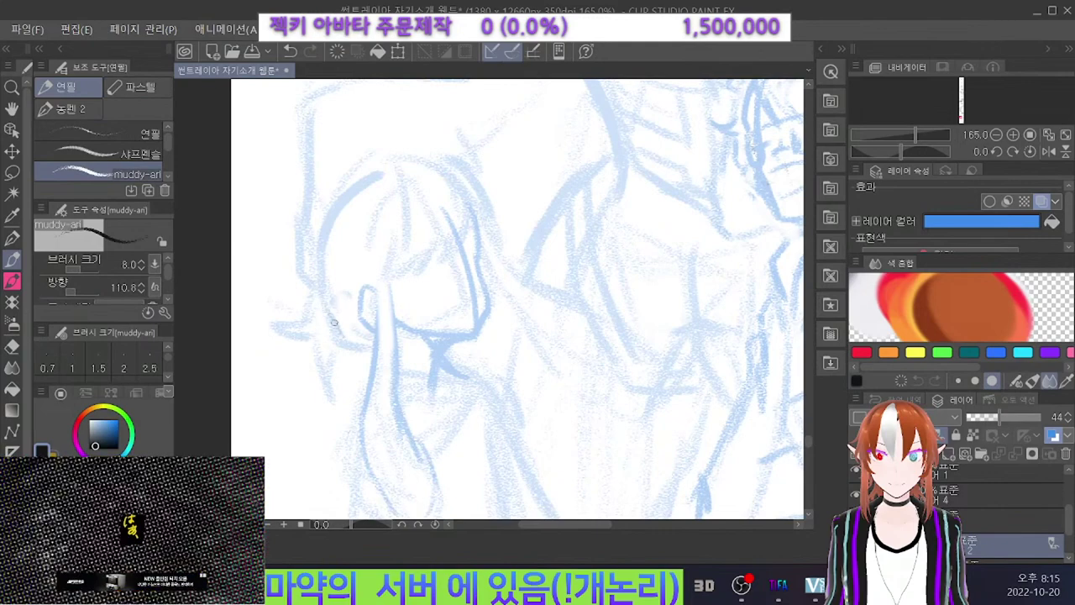
Sketch the long-haired character's back hair, bangs and the rounded outline of the crown in blue pencil.
drag(323, 425, 333, 455)
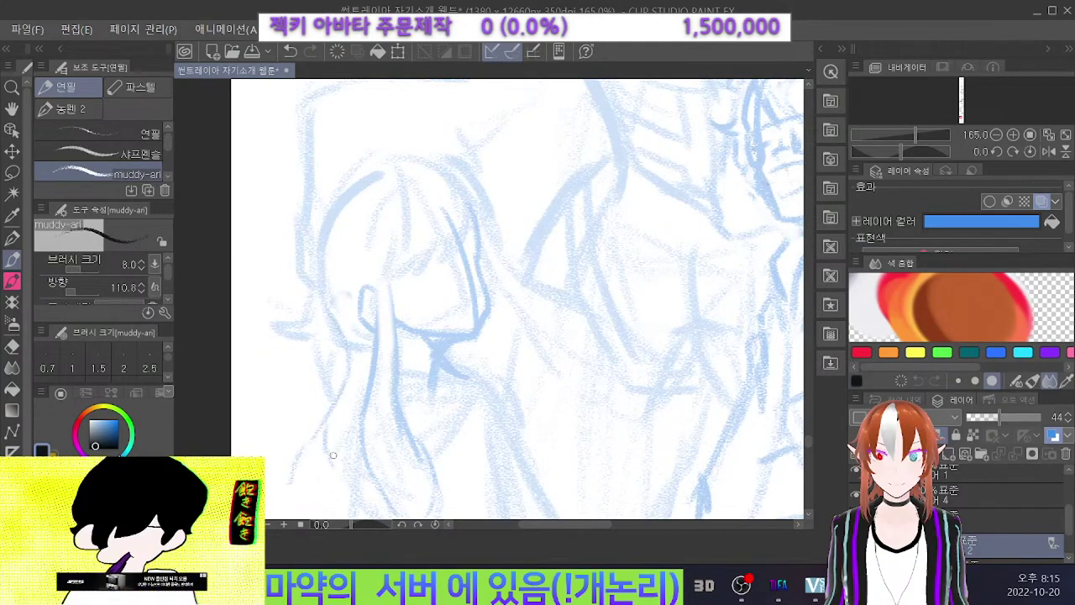
mouse_move(329, 213)
mouse_down()
mouse_move(307, 267)
mouse_move(310, 294)
mouse_up()
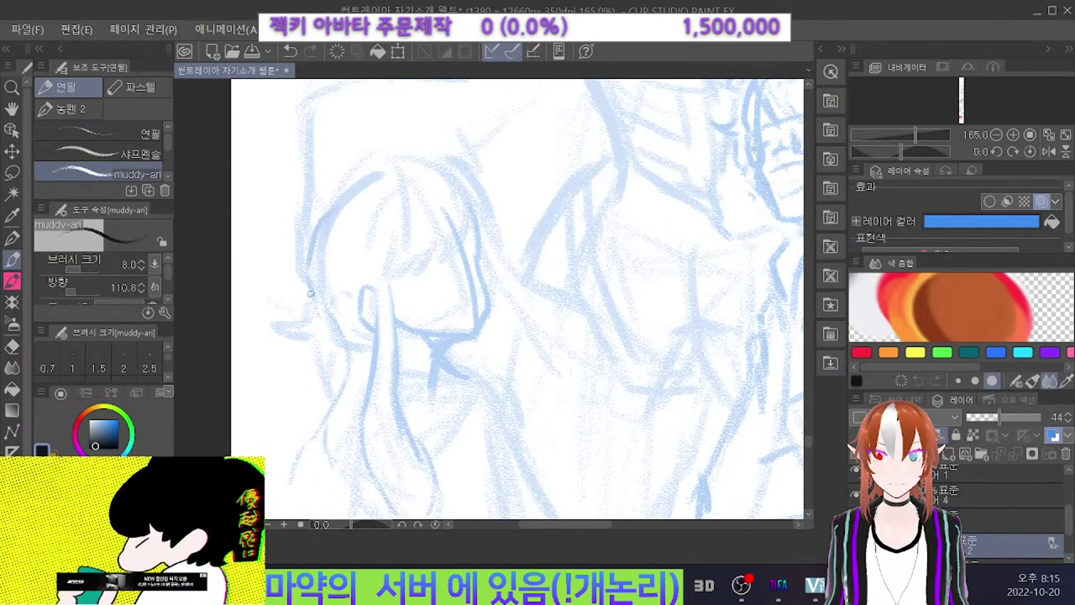
drag(407, 257, 383, 303)
mouse_move(452, 177)
mouse_down()
mouse_move(485, 245)
mouse_move(434, 280)
mouse_move(430, 252)
mouse_move(408, 275)
mouse_up()
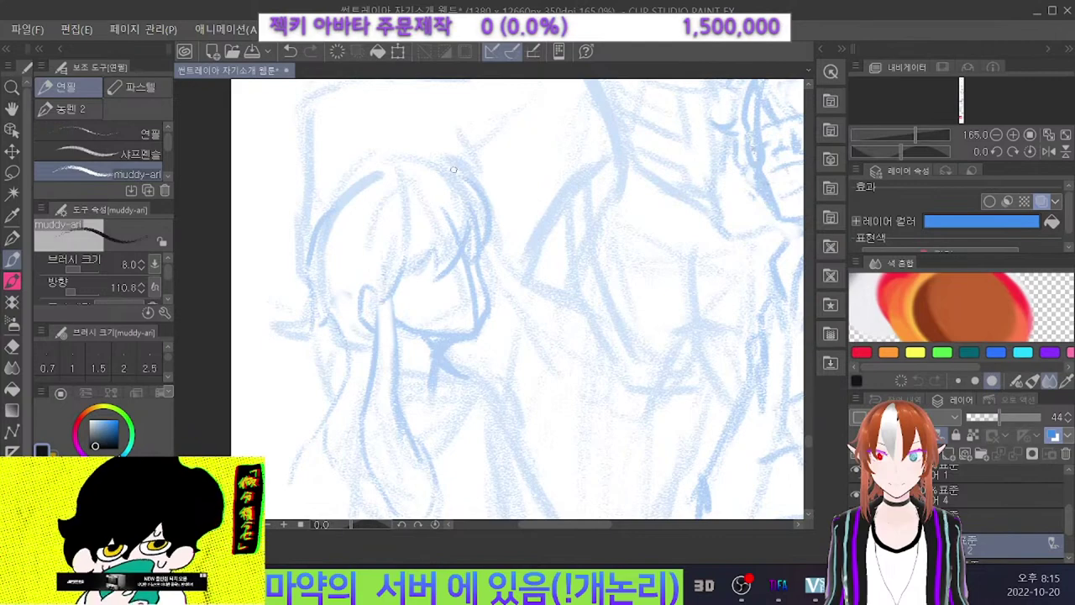
drag(446, 160, 368, 163)
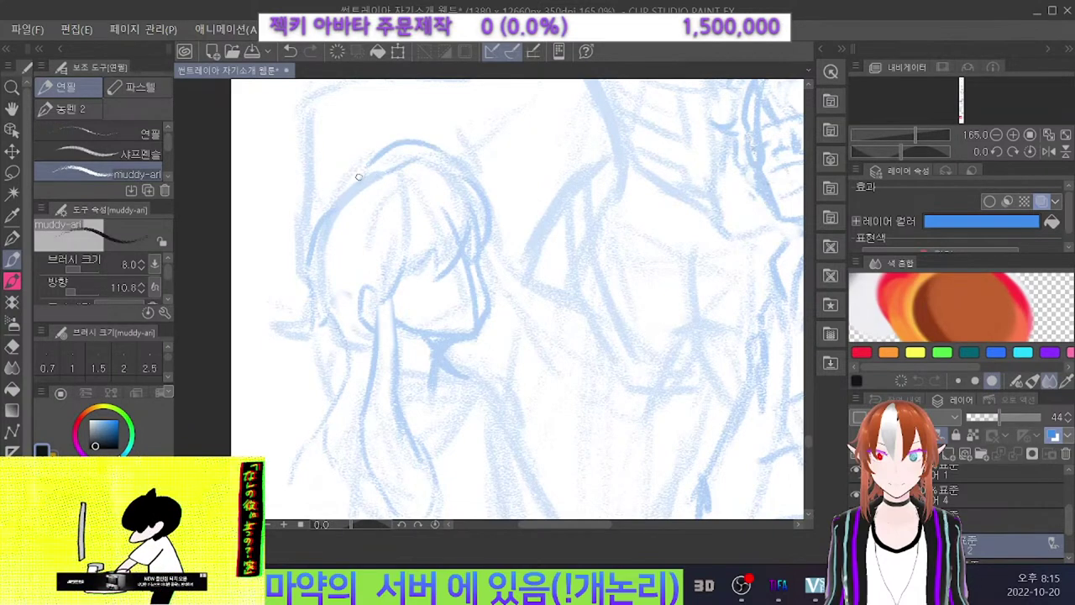
drag(318, 205, 310, 230)
drag(338, 185, 307, 237)
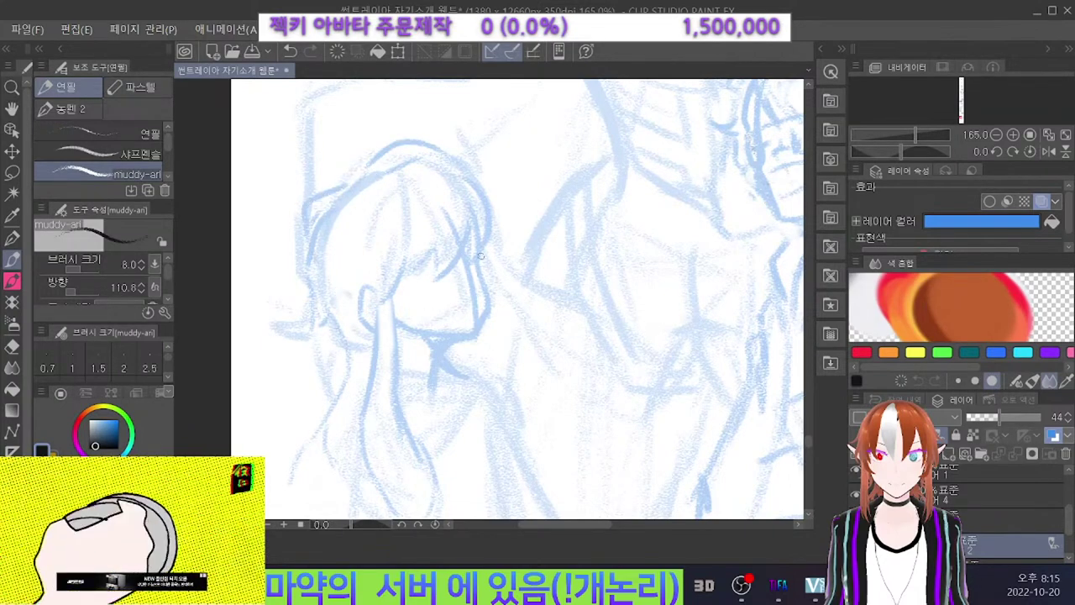
Sketch the long hair strands flowing from the far side of the long-haired character's face down over the shoulder.
drag(487, 261, 531, 367)
drag(482, 304, 534, 383)
drag(480, 329, 482, 373)
key(ctrl+z)
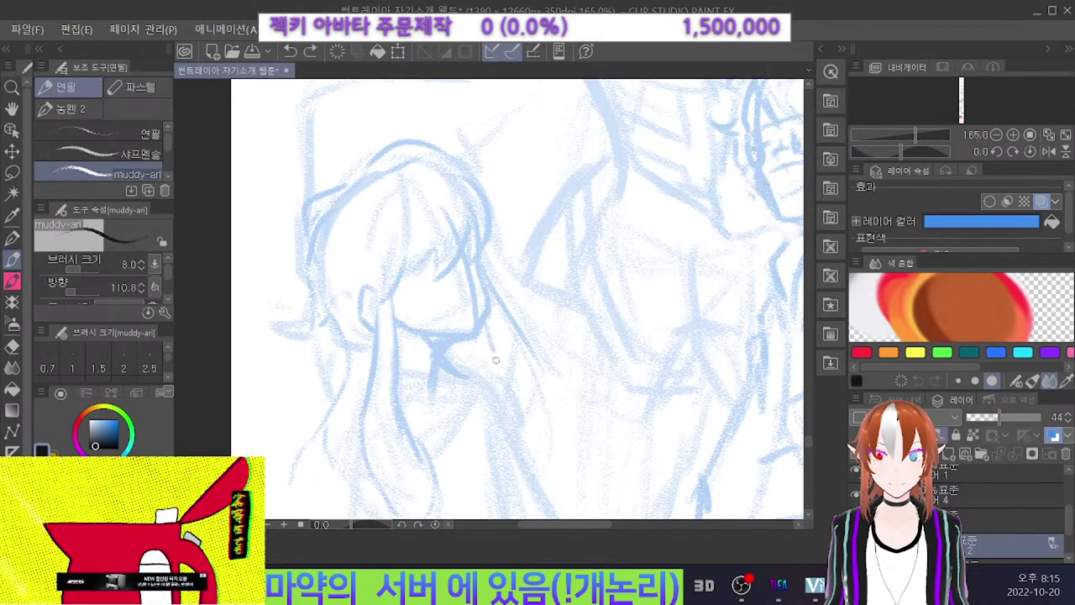
drag(485, 323, 546, 443)
mouse_move(521, 337)
mouse_down()
mouse_move(574, 422)
mouse_move(530, 420)
mouse_up()
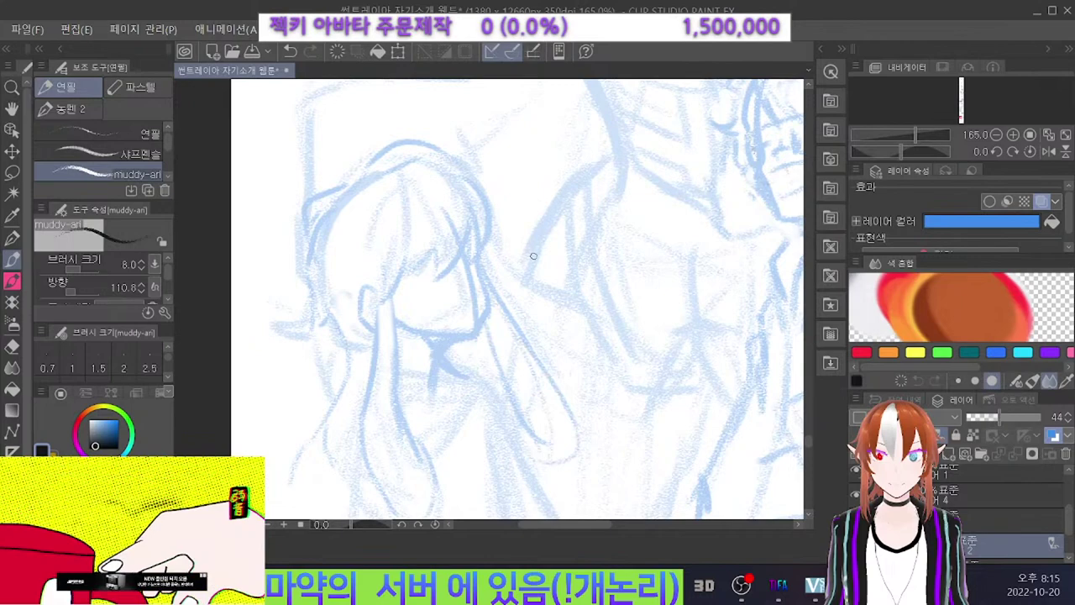
Ink the center character's face contour from forehead to chin in black with the 농펜 2 pen on 레이어 3.
scroll(532, 255, down, 5)
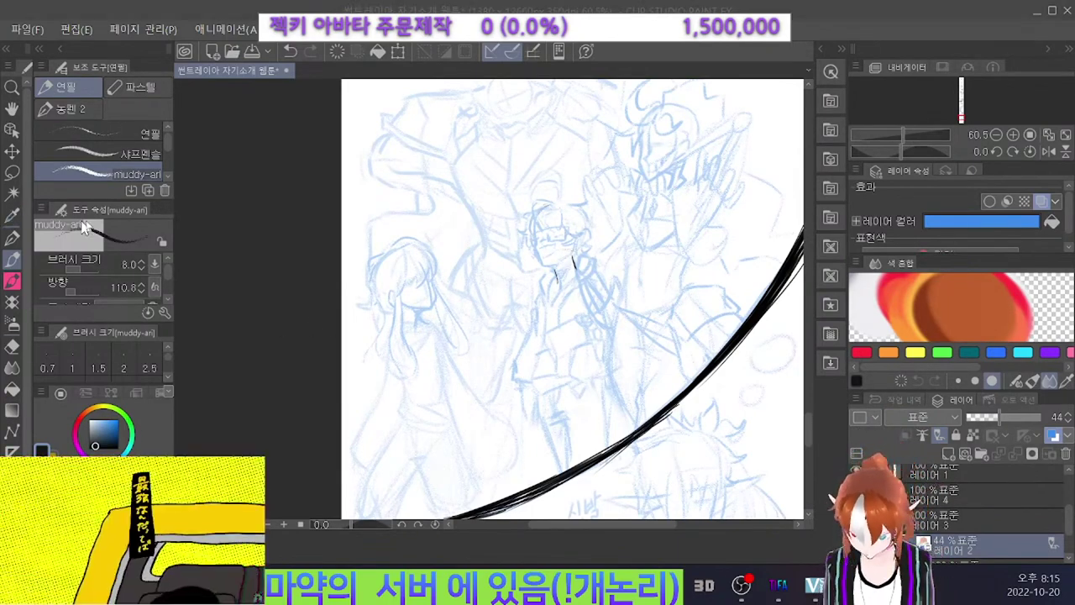
key(ctrl+minus)
click(992, 523)
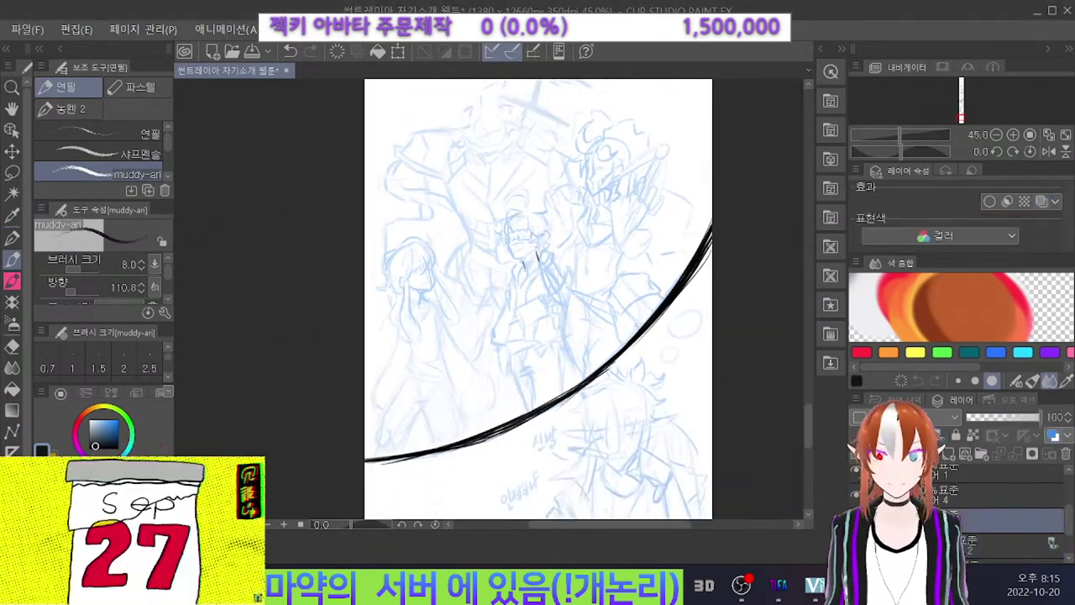
scroll(534, 209, up, 6)
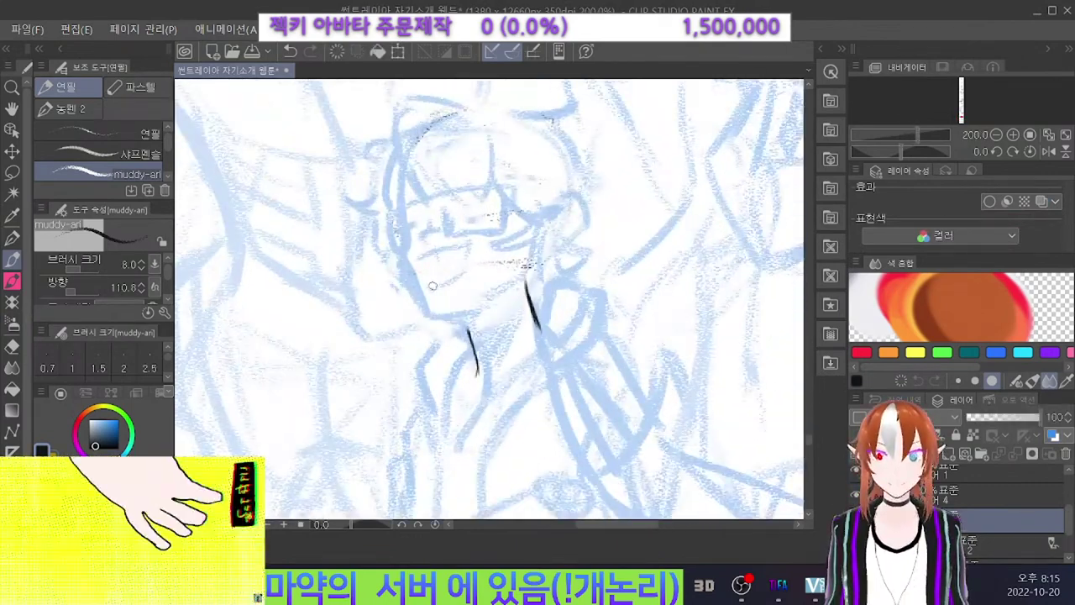
click(66, 109)
drag(404, 186, 400, 230)
key(ctrl+z)
key(ctrl+z)
key(ctrl+z)
key(ctrl+z)
mouse_move(404, 162)
mouse_down()
mouse_move(399, 262)
mouse_move(435, 318)
mouse_move(425, 322)
mouse_move(471, 324)
mouse_up()
key(ctrl+z)
key(ctrl+z)
key(ctrl+z)
key(ctrl+z)
key(ctrl+z)
key(ctrl+z)
key(ctrl+z)
key(ctrl+z)
Try to ink the center character's jaw line and hatch the shadow under the chin.
drag(507, 293, 467, 311)
key(ctrl+z)
key(ctrl+z)
key(ctrl+z)
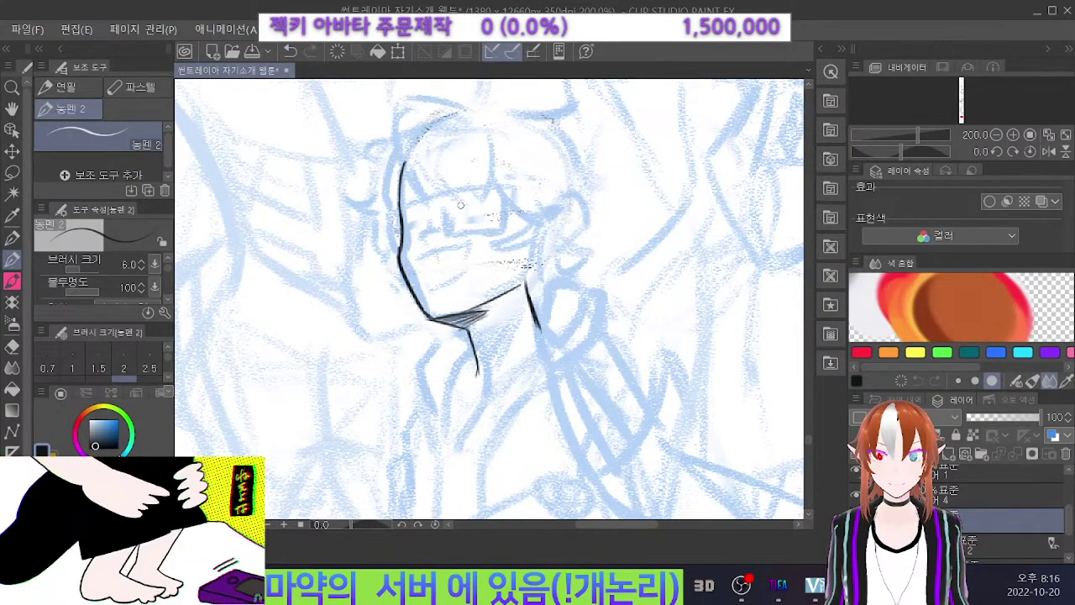
key(ctrl+z)
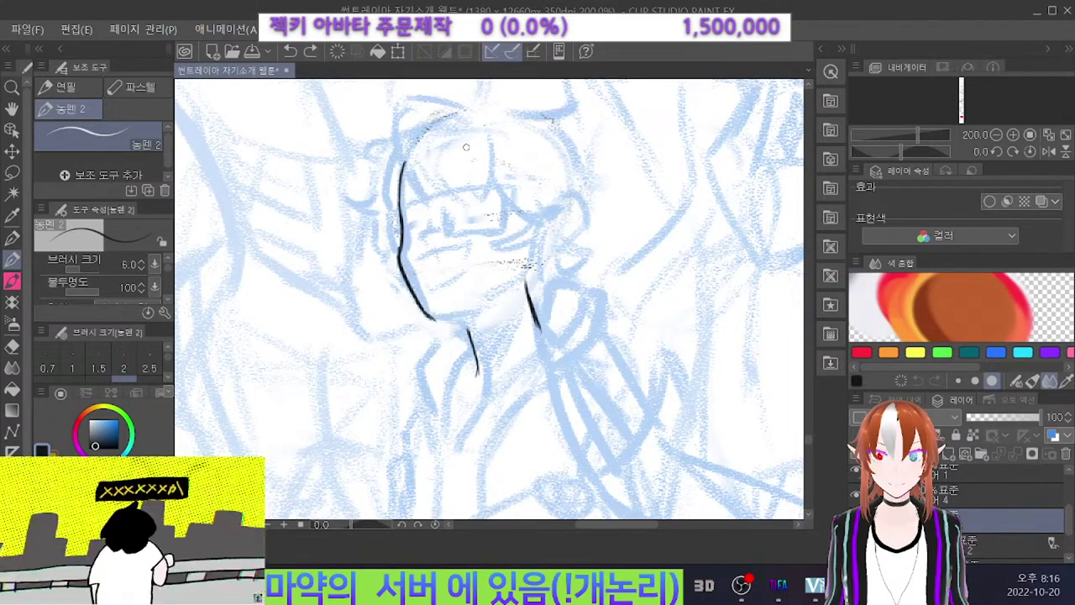
key(ctrl+z)
Ink the underside of the center character's chin, joining it to the front neck line.
mouse_move(467, 329)
mouse_down()
mouse_move(424, 318)
mouse_move(467, 315)
mouse_move(506, 289)
mouse_up()
key(ctrl+z)
key(ctrl+z)
key(ctrl+z)
key(ctrl+z)
drag(490, 300, 525, 270)
key(ctrl+z)
key(ctrl+z)
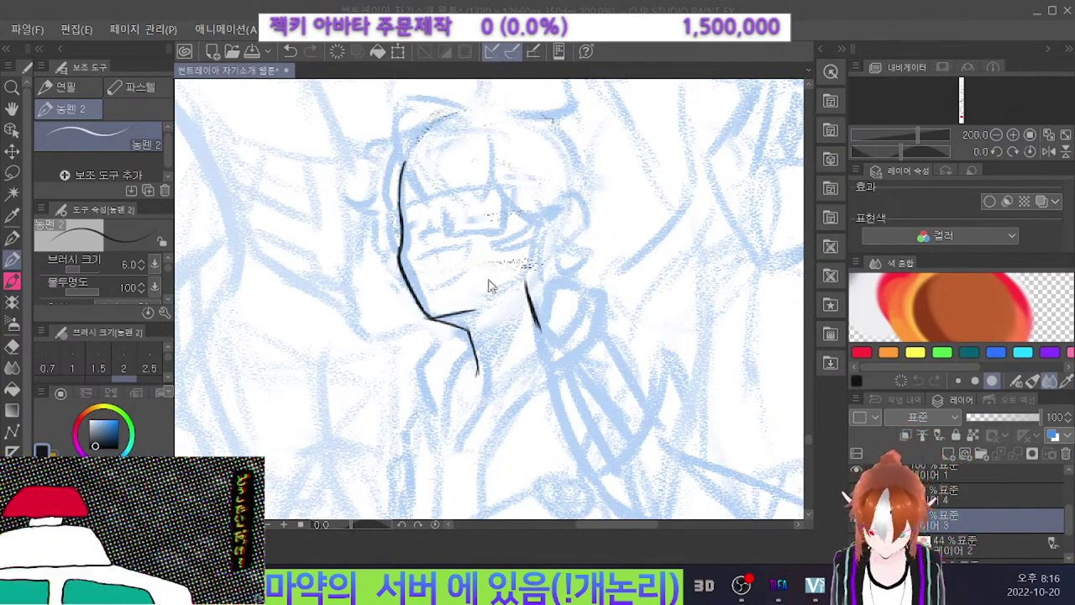
drag(456, 316, 485, 310)
key(ctrl+z)
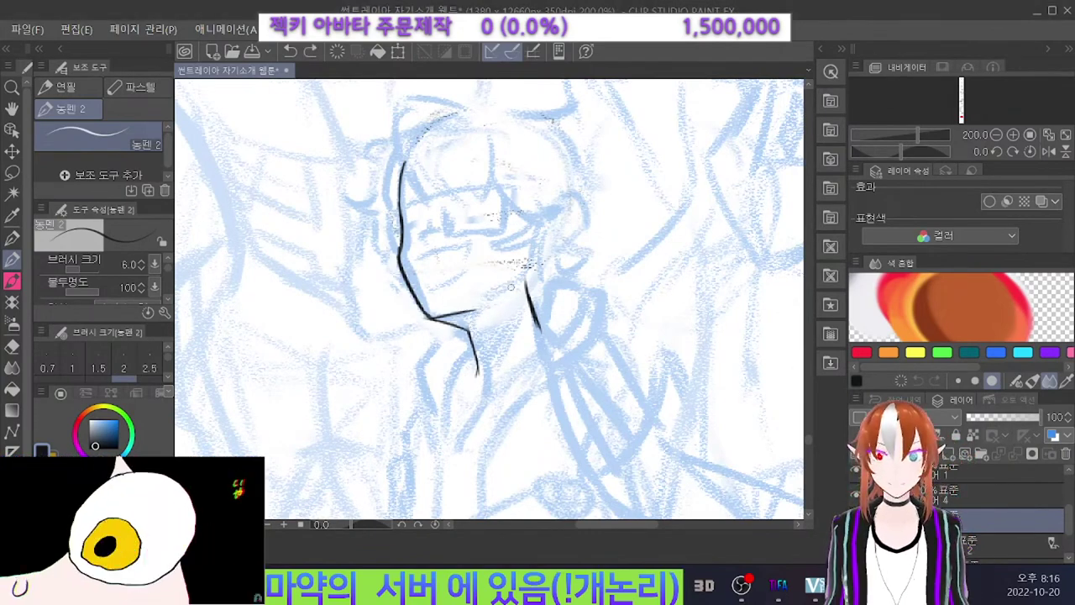
Ink the center character's jaw line from below the ear to the chin and add hatching beneath the chin.
mouse_move(531, 264)
mouse_down()
mouse_move(453, 311)
mouse_move(494, 299)
mouse_move(449, 317)
mouse_move(456, 311)
mouse_up()
key(ctrl+z)
key(ctrl+z)
key(ctrl+z)
drag(499, 284, 441, 320)
drag(457, 312, 438, 320)
key(ctrl+z)
key(ctrl+z)
key(ctrl+z)
mouse_move(531, 261)
mouse_down()
mouse_move(481, 304)
mouse_move(492, 293)
mouse_move(461, 306)
mouse_move(495, 295)
mouse_move(435, 317)
mouse_move(483, 305)
mouse_up()
key(ctrl+z)
key(ctrl+z)
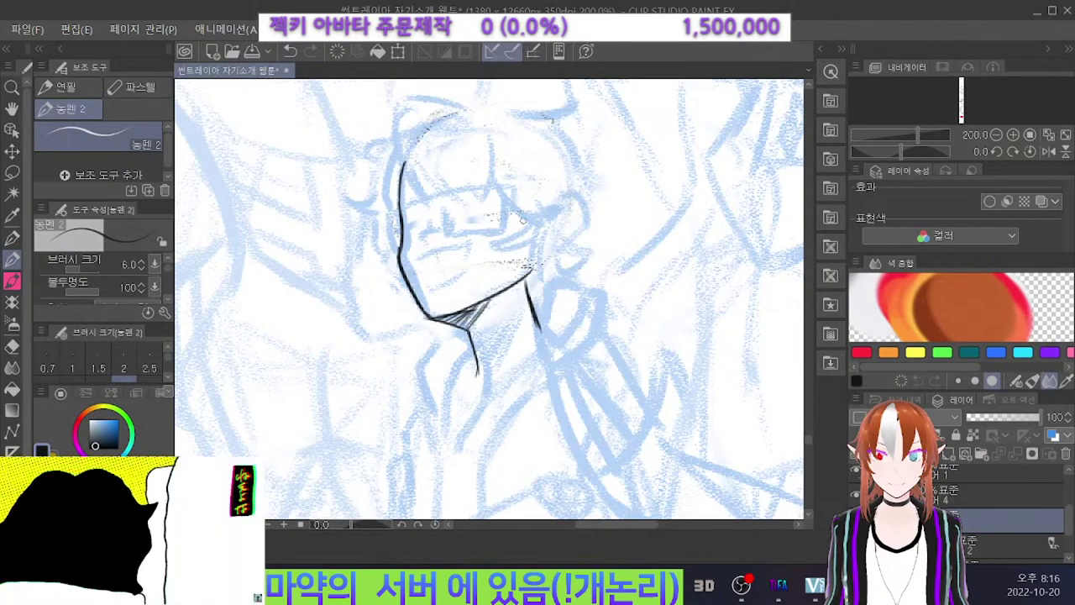
Erase the overshooting ink at the tip of the chin and extend the dense shadow hatching onto the neck.
key(e)
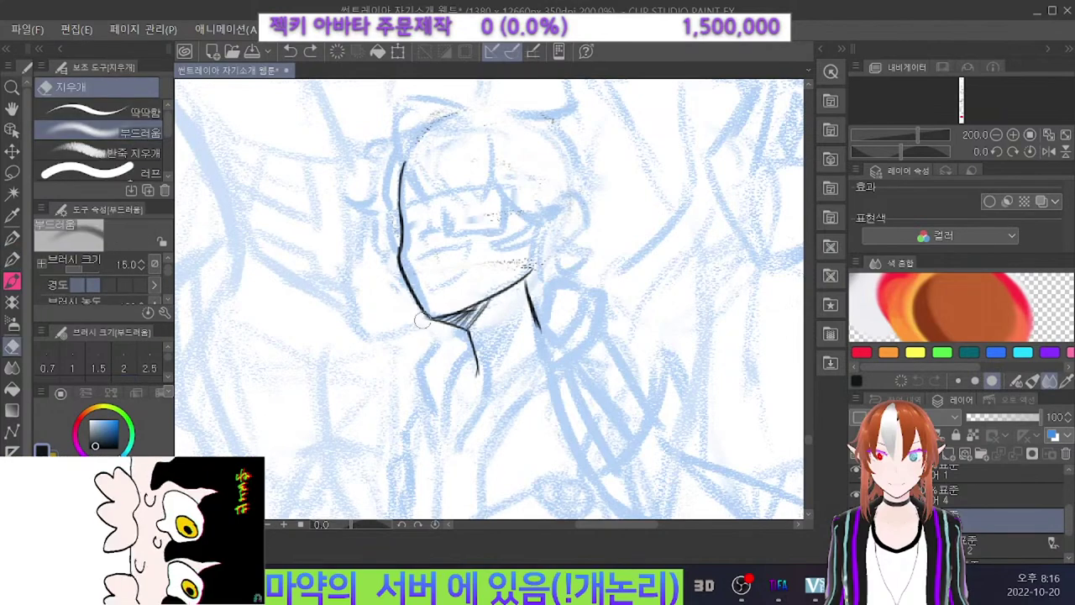
mouse_move(422, 320)
mouse_down()
mouse_move(452, 337)
mouse_move(446, 323)
mouse_up()
key(p)
key(ctrl+z)
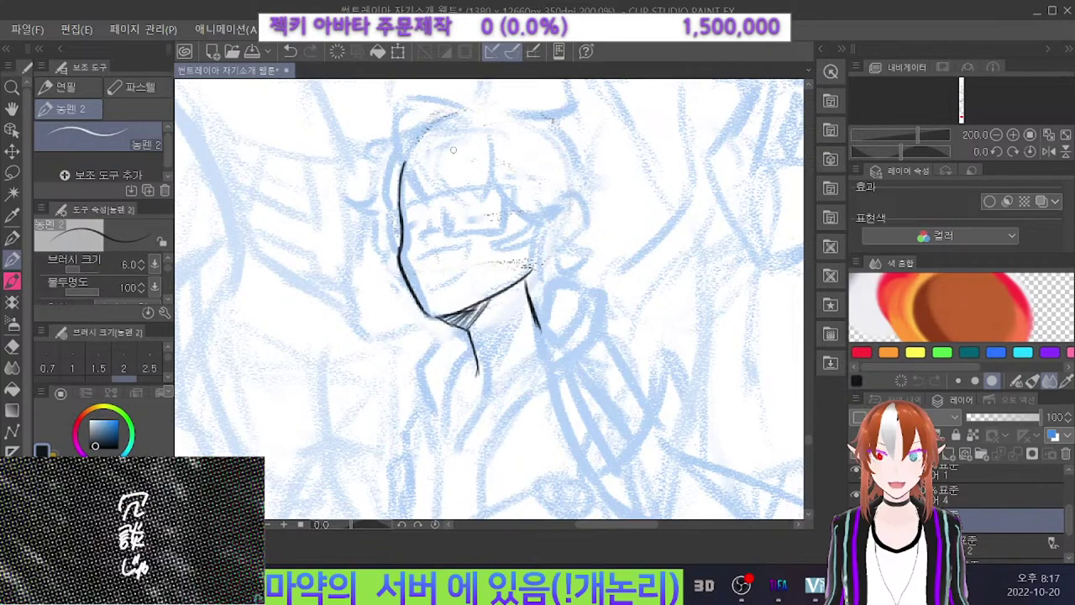
key(ctrl+z)
drag(451, 325, 472, 343)
key(ctrl+z)
key(ctrl+z)
drag(484, 304, 475, 343)
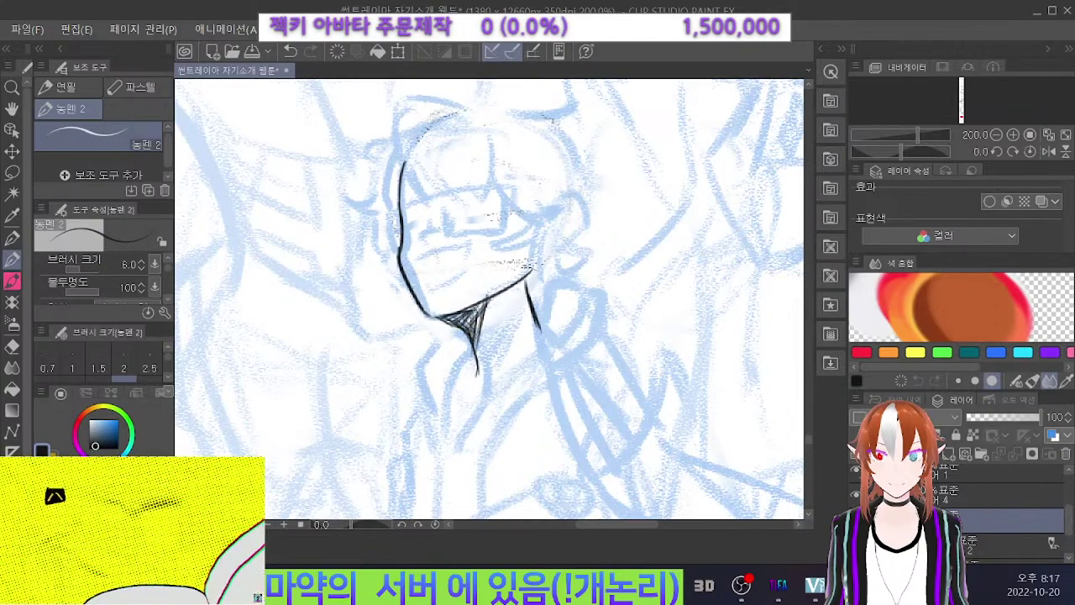
Extend the ink of the center character's front and back neck lines farther down toward the collar.
scroll(433, 321, down, 5)
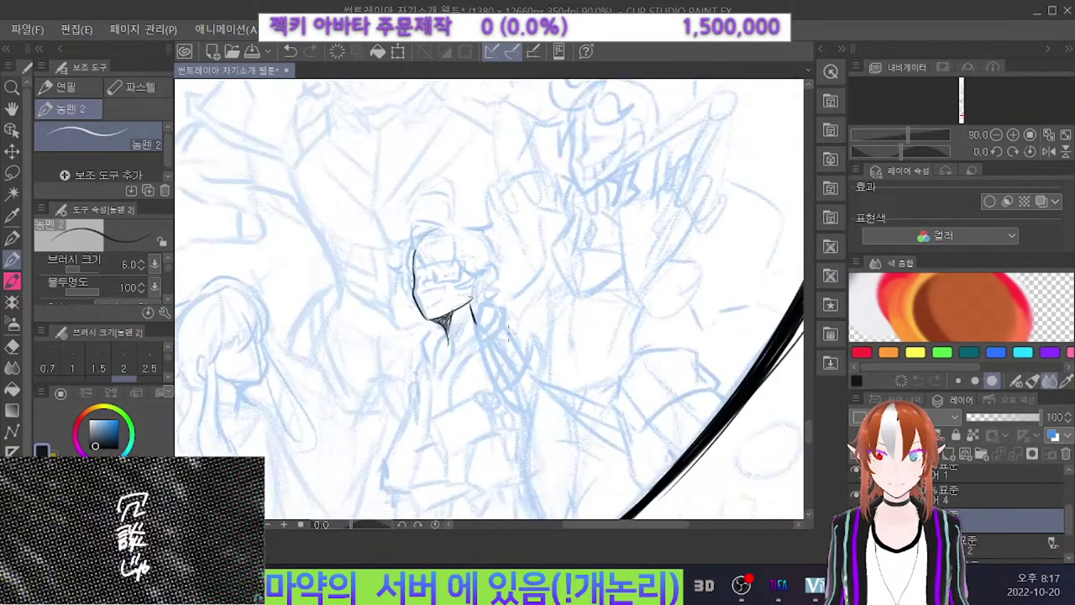
scroll(464, 336, up, 4)
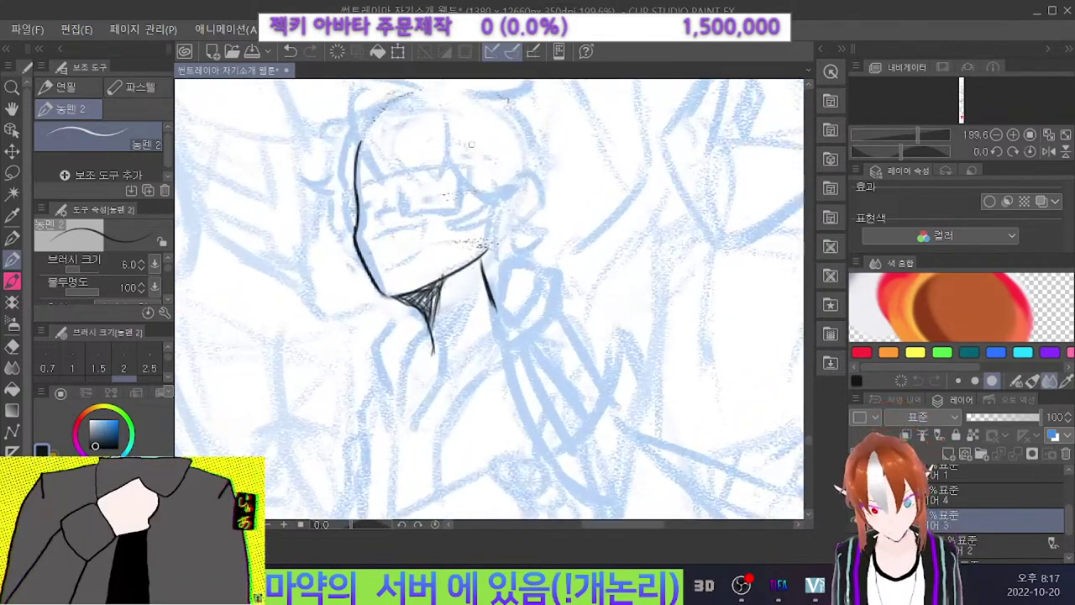
key(e)
key(bracketleft)
key(bracketleft)
key(bracketleft)
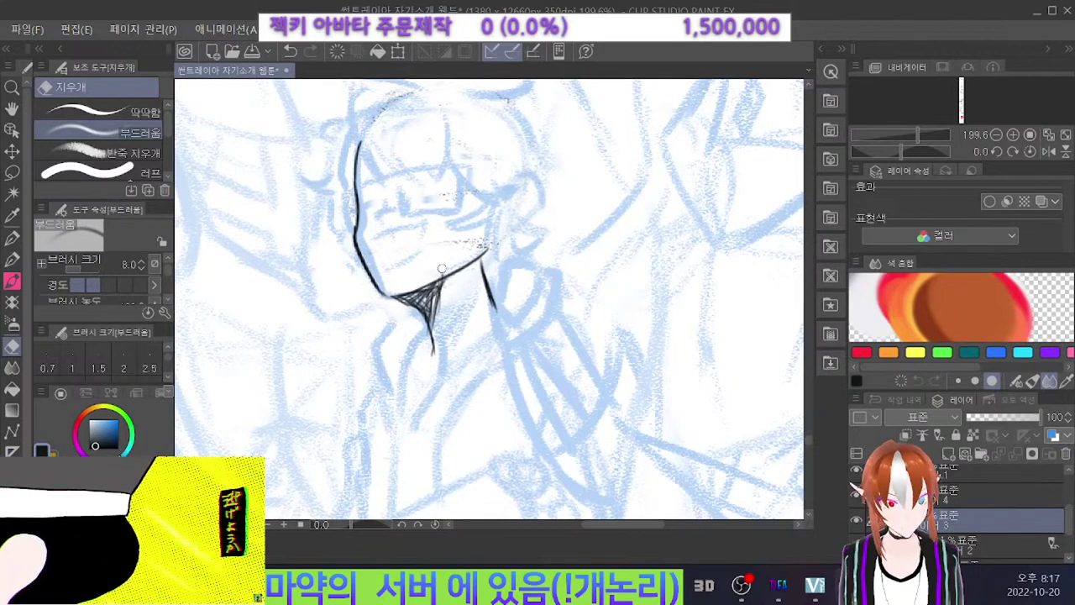
key(p)
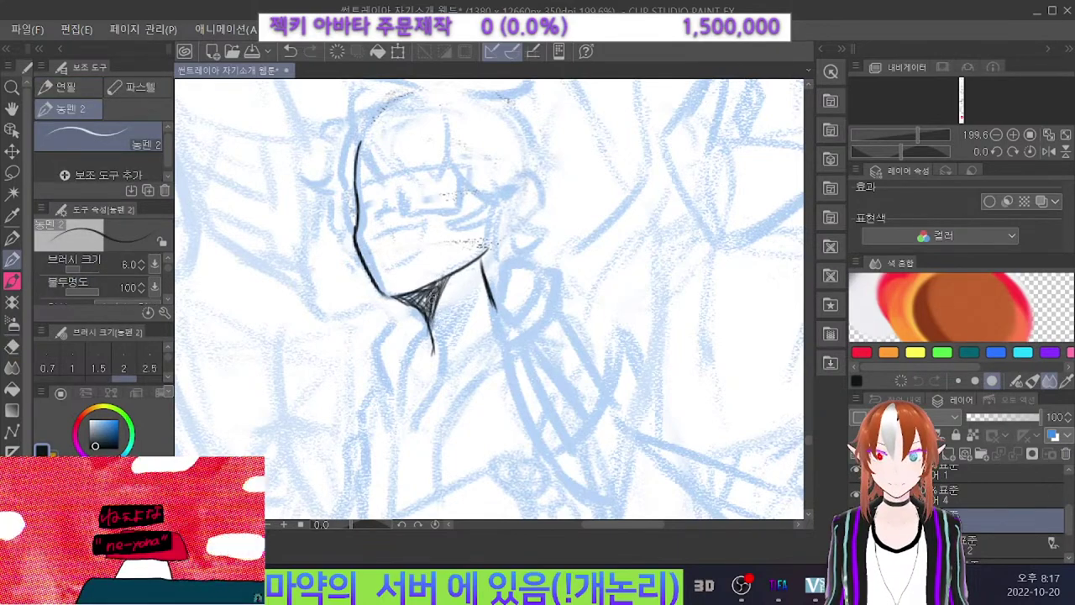
drag(426, 314, 431, 375)
key(ctrl+z)
key(ctrl+z)
drag(488, 287, 503, 326)
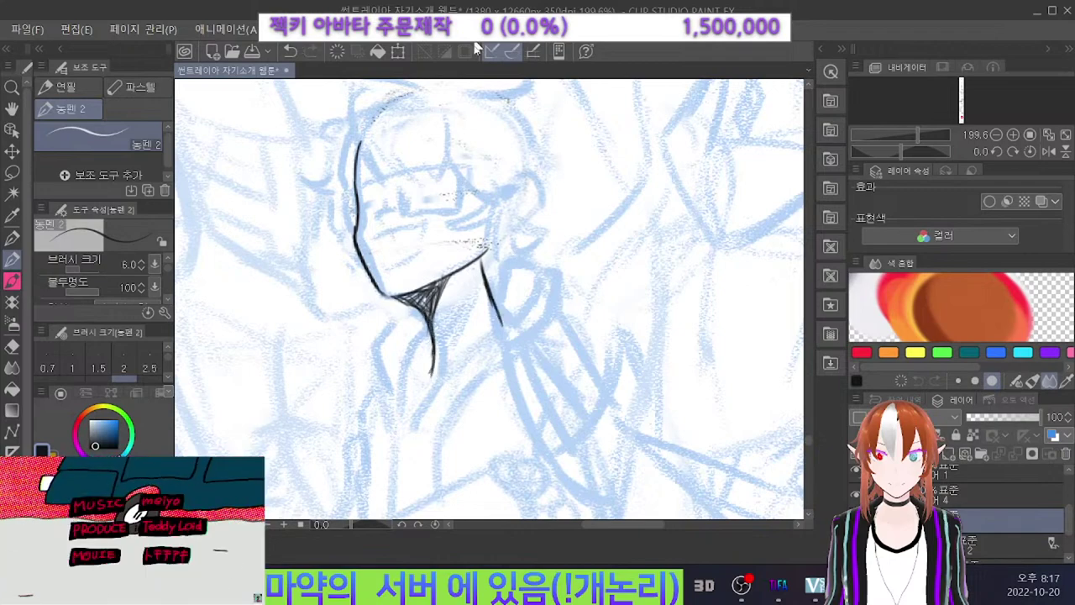
Ink the center character's ear with the short sideburn in front of it and the pointed strand across the cheek.
key(ctrl+z)
mouse_move(504, 202)
mouse_down()
mouse_move(515, 201)
mouse_move(511, 221)
mouse_move(519, 200)
mouse_move(512, 231)
mouse_move(493, 241)
mouse_up()
key(ctrl+z)
key(ctrl+z)
mouse_move(493, 200)
mouse_down()
mouse_move(469, 223)
mouse_move(446, 220)
mouse_move(485, 215)
mouse_move(496, 259)
mouse_move(501, 211)
mouse_move(492, 257)
mouse_up()
key(ctrl+z)
key(ctrl+z)
key(ctrl+z)
key(ctrl+z)
key(ctrl+z)
key(ctrl+z)
key(ctrl+z)
key(ctrl+z)
drag(503, 205, 490, 257)
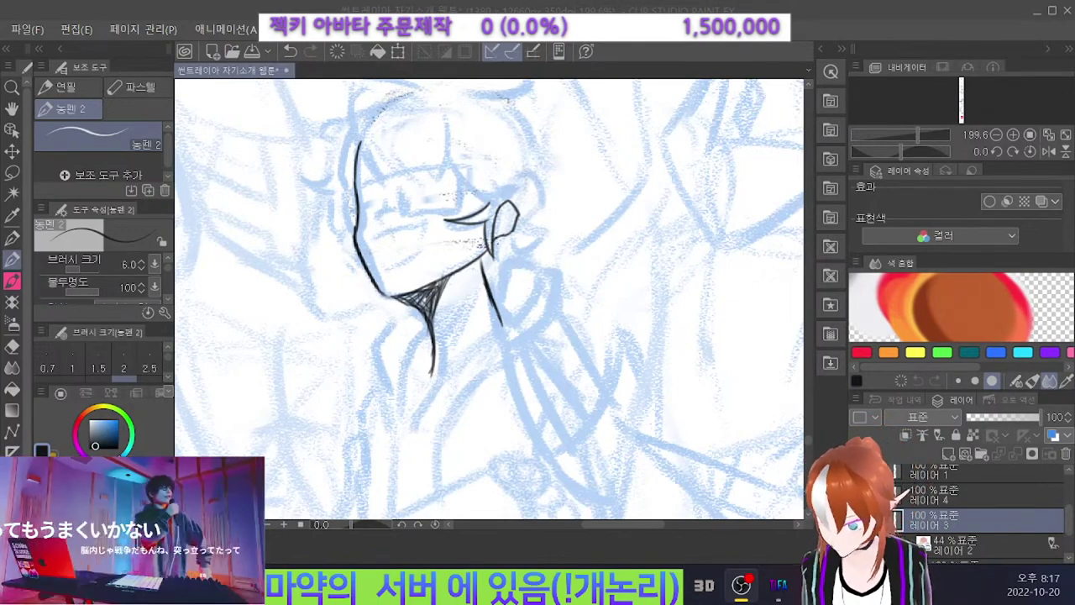
Ink the near lens of the center character's glasses as a slanted rectangle with thick short sides.
scroll(530, 323, down, 2)
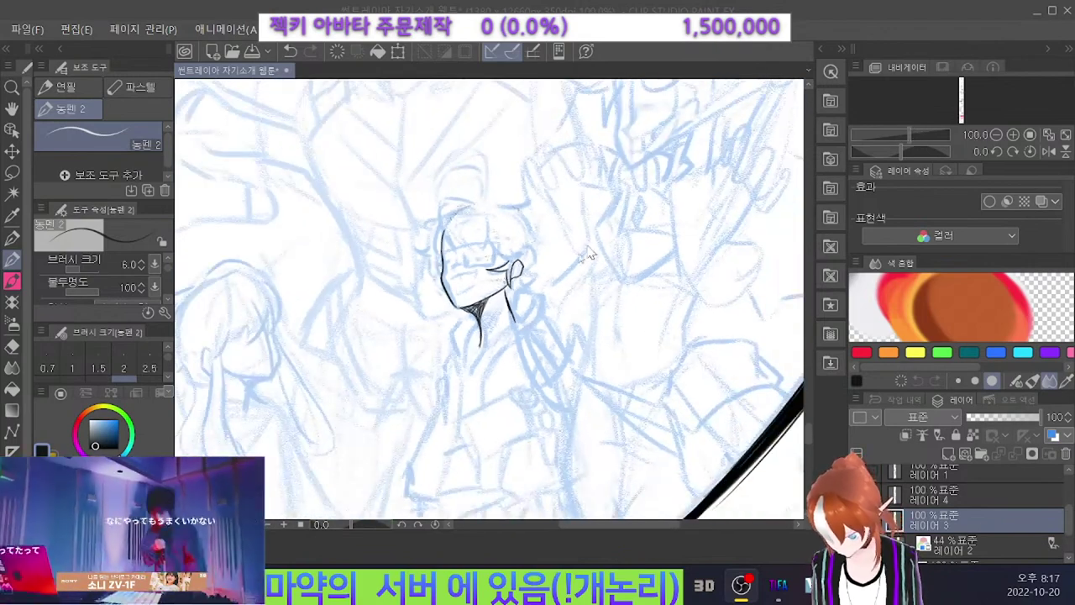
scroll(508, 271, up, 3)
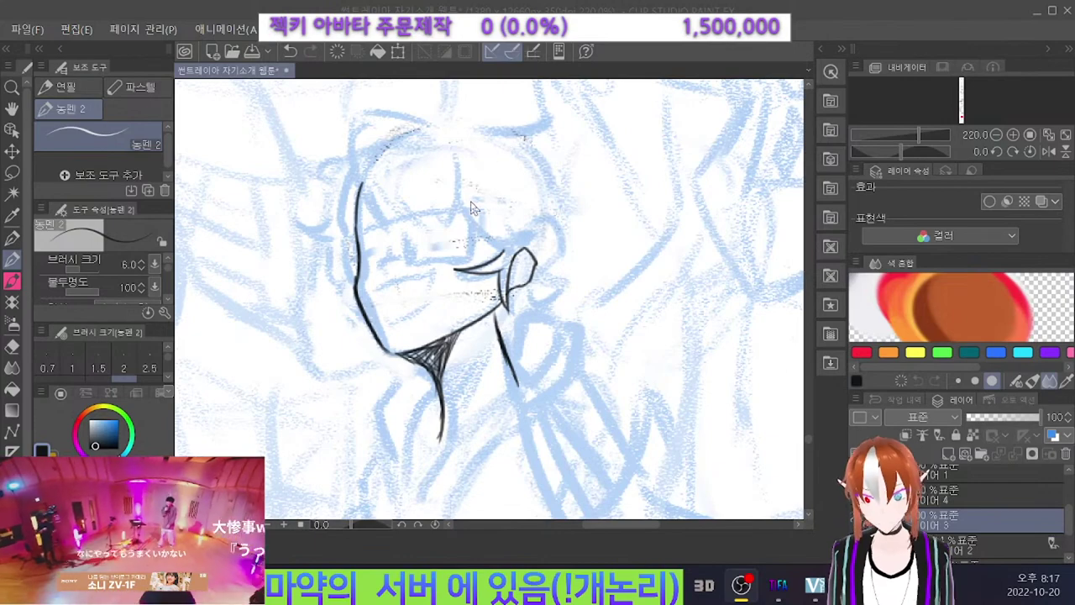
mouse_move(463, 226)
mouse_down()
mouse_move(467, 263)
mouse_move(407, 266)
mouse_move(405, 232)
mouse_move(412, 253)
mouse_up()
key(ctrl+z)
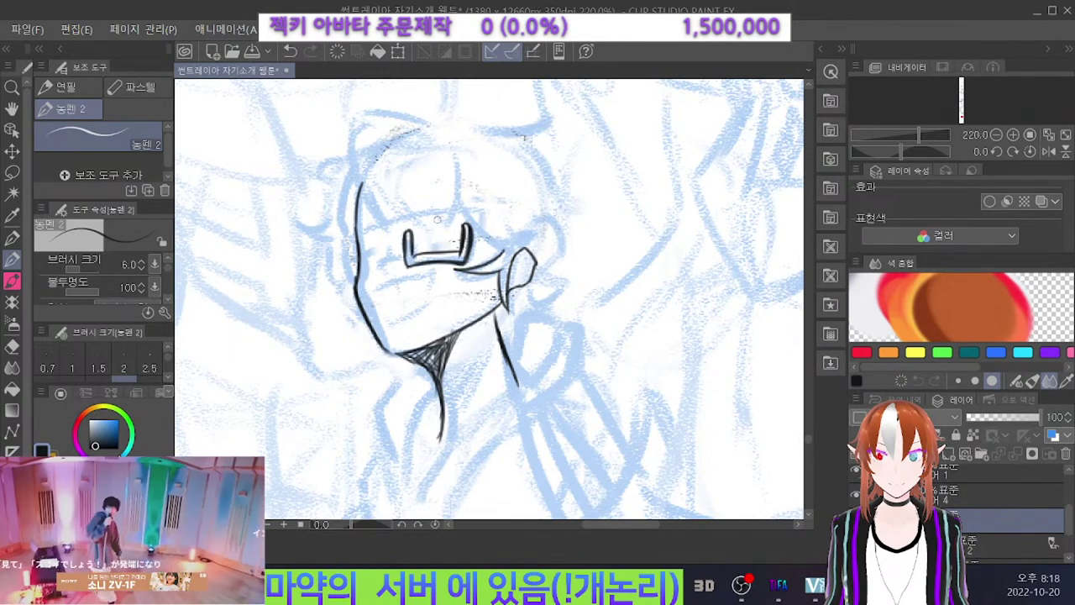
key(ctrl+z)
drag(464, 230, 417, 234)
key(ctrl+z)
key(ctrl+z)
key(ctrl+z)
key(ctrl+z)
key(ctrl+z)
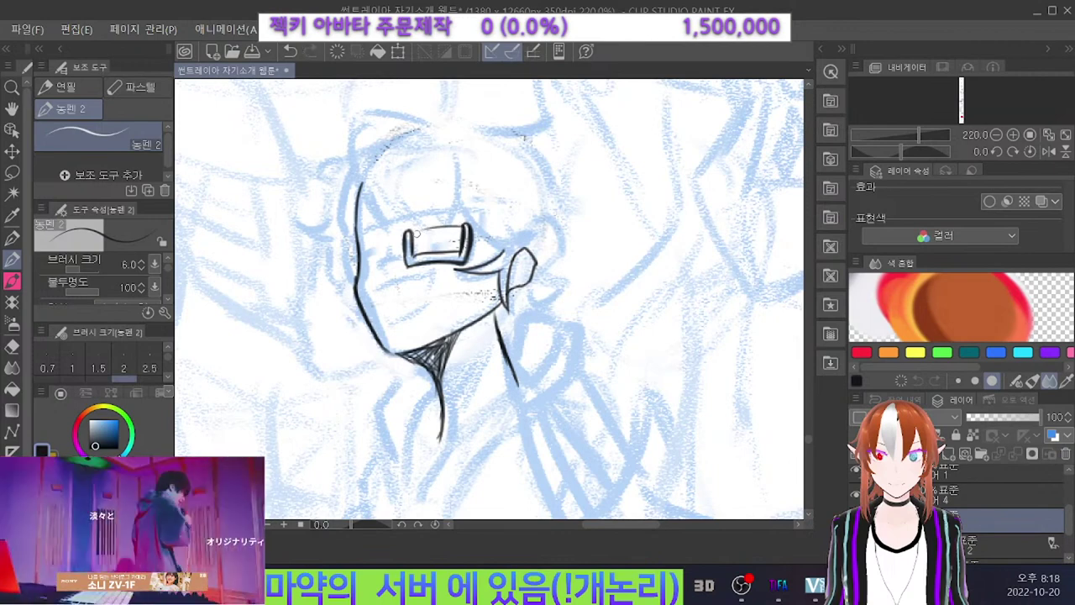
Ink the curved bridge of the glasses over the nose, running from the near lens toward the face edge.
key(ctrl+z)
mouse_move(403, 257)
mouse_down()
mouse_move(380, 252)
mouse_move(391, 254)
mouse_move(377, 265)
mouse_move(391, 262)
mouse_move(377, 266)
mouse_up()
key(ctrl+z)
key(ctrl+z)
key(ctrl+z)
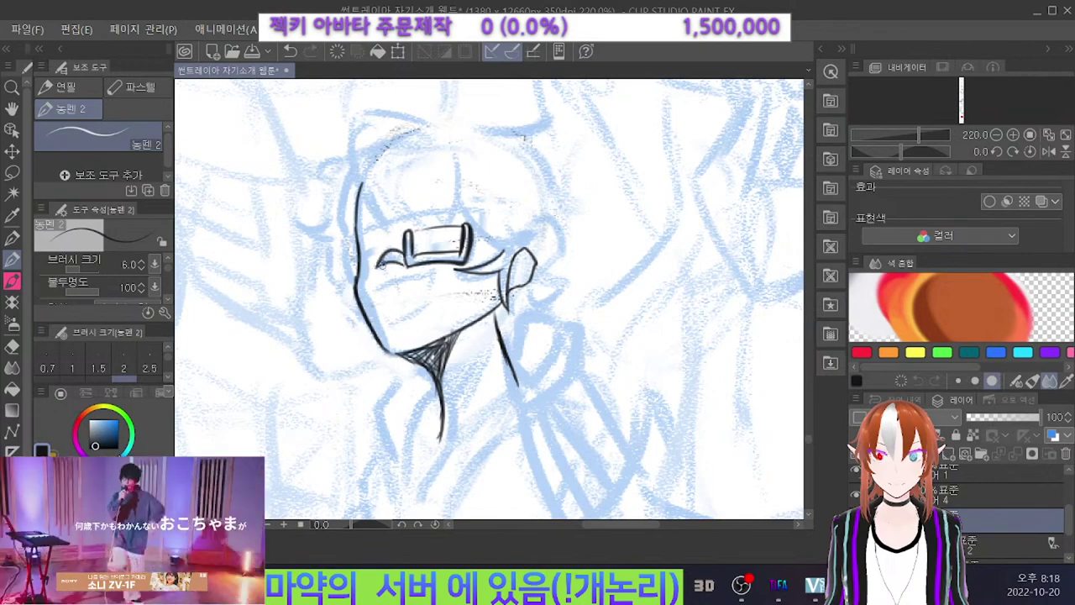
key(ctrl+z)
drag(383, 262, 374, 272)
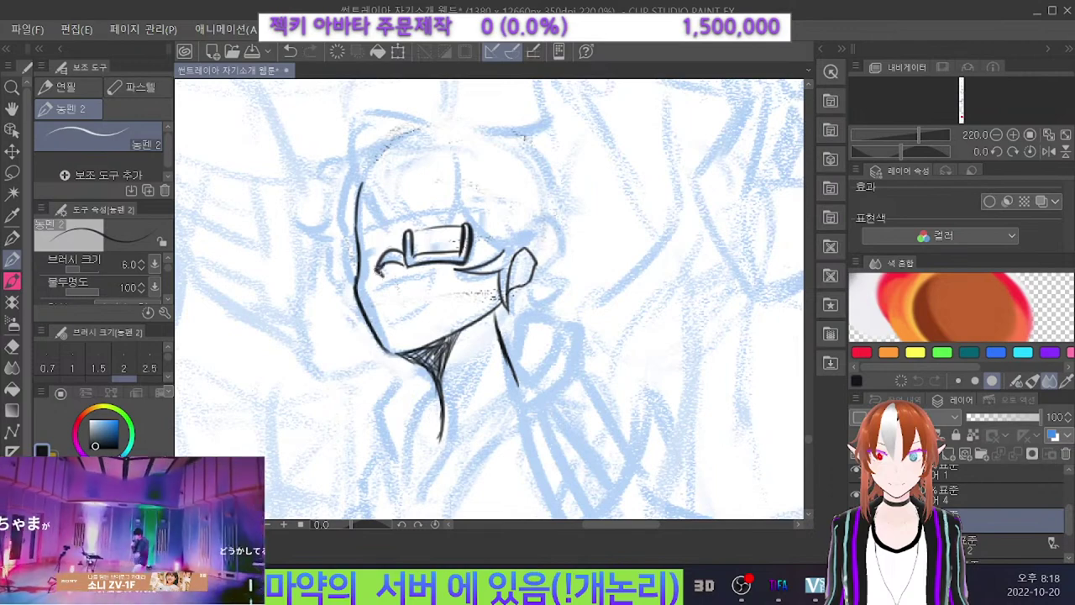
Ink the narrow far lens of the glasses so that it overlaps the edge of the face.
mouse_move(373, 248)
mouse_down()
mouse_move(374, 270)
mouse_move(380, 239)
mouse_move(373, 268)
mouse_move(347, 278)
mouse_move(351, 256)
mouse_up()
key(ctrl+z)
key(ctrl+z)
key(ctrl+z)
key(ctrl+z)
key(ctrl+z)
key(ctrl+z)
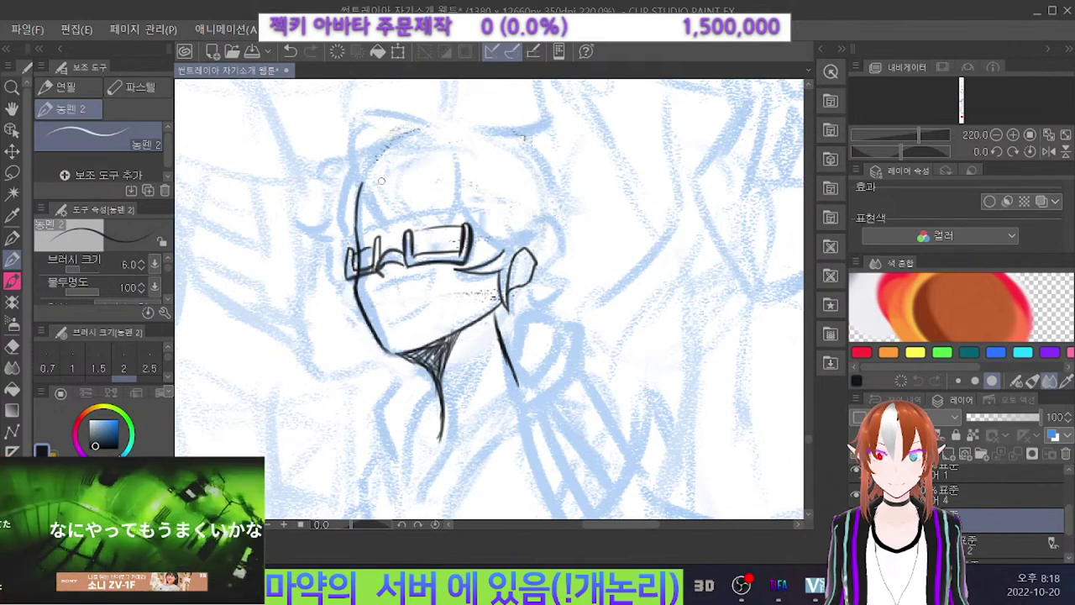
Erase the stray ink where the face outline crosses the far lens of the glasses.
key(e)
key(ctrl+z)
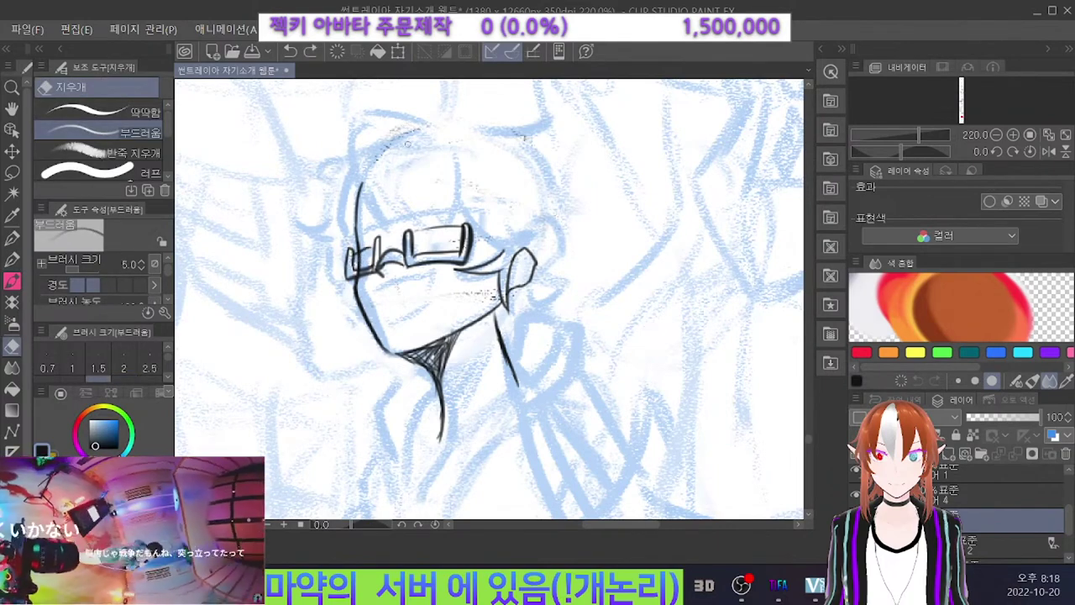
drag(352, 251, 356, 257)
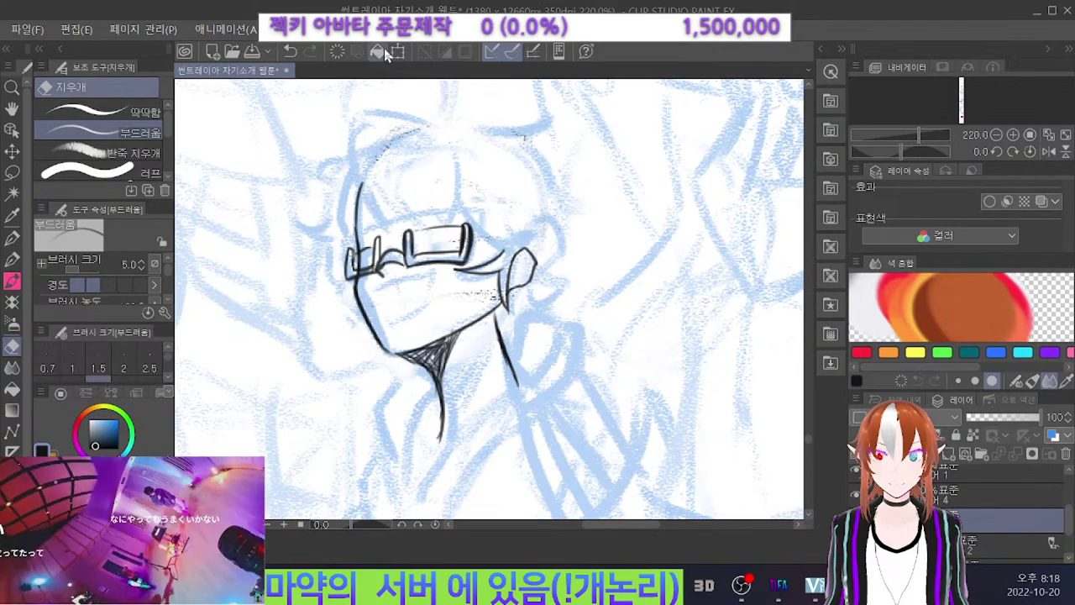
key(p)
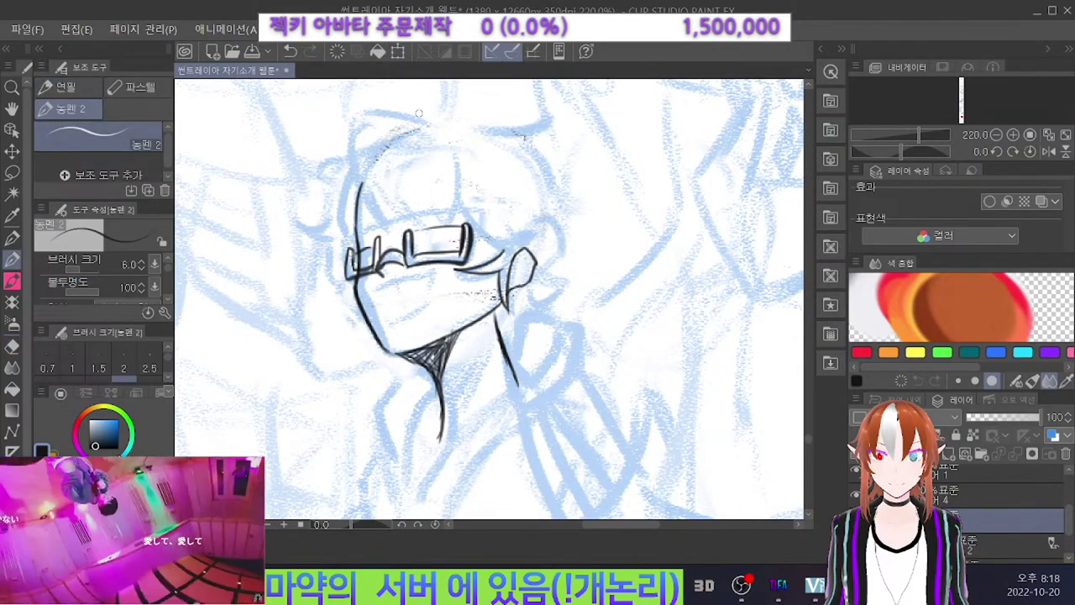
Ink the outer curve of the large hair tuft above the forehead and its pointed strand down toward the glasses.
key(ctrl+z)
mouse_move(429, 120)
mouse_down()
mouse_move(352, 105)
mouse_move(367, 208)
mouse_up()
key(ctrl+z)
key(ctrl+z)
key(ctrl+z)
key(ctrl+z)
mouse_move(361, 110)
mouse_down()
mouse_move(351, 156)
mouse_move(380, 222)
mouse_up()
key(ctrl+z)
drag(371, 135, 385, 236)
key(ctrl+z)
key(ctrl+z)
Ink the inner edge of the hair tuft, curving from its pointed tip back down to the forehead.
drag(431, 128, 369, 144)
key(ctrl+z)
key(ctrl+z)
drag(432, 128, 367, 154)
key(e)
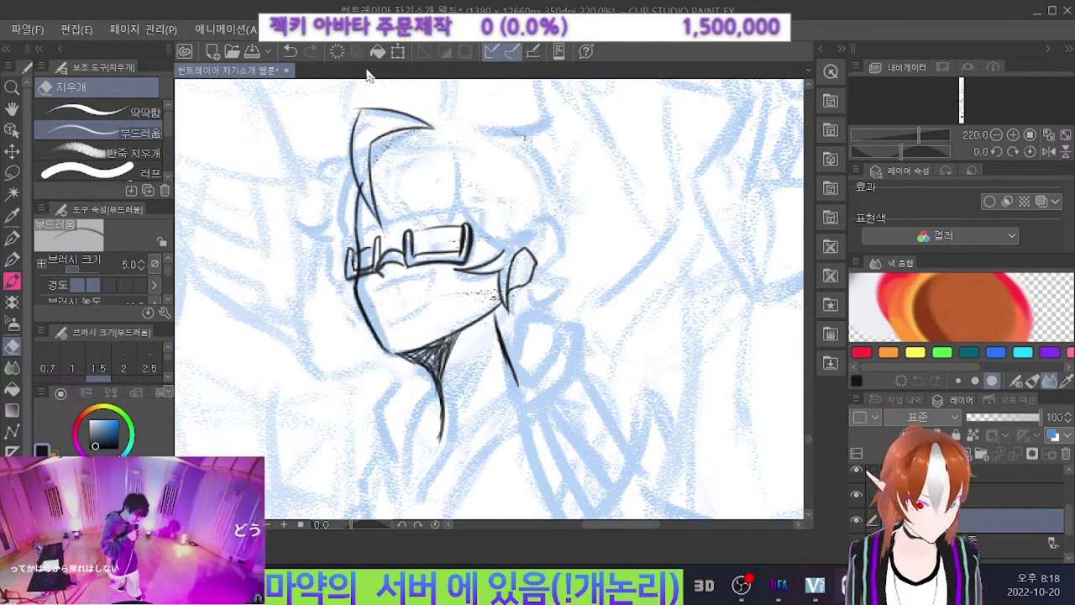
key(p)
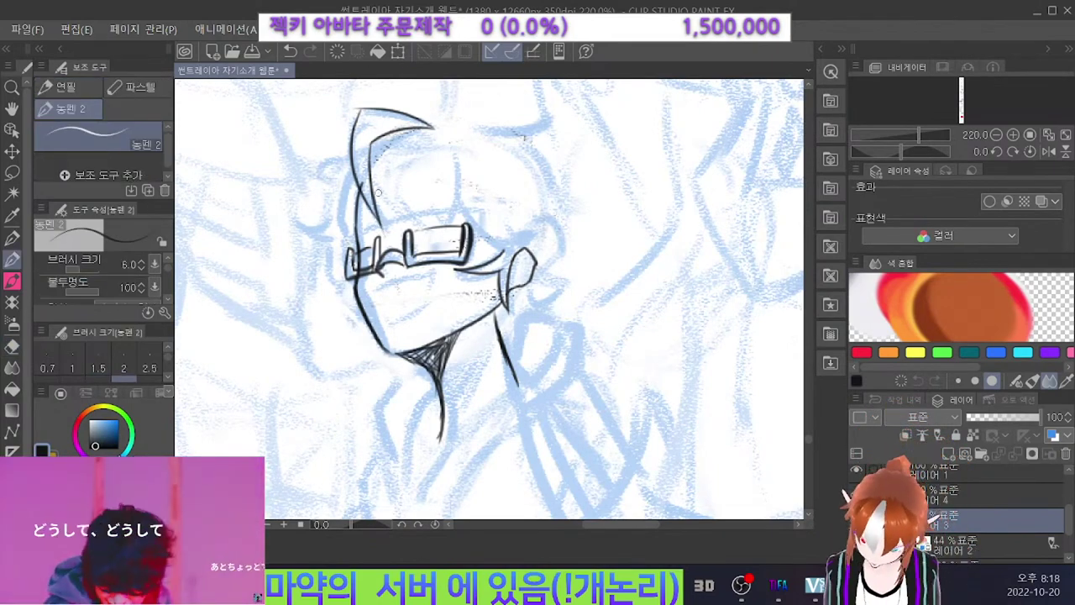
key(e)
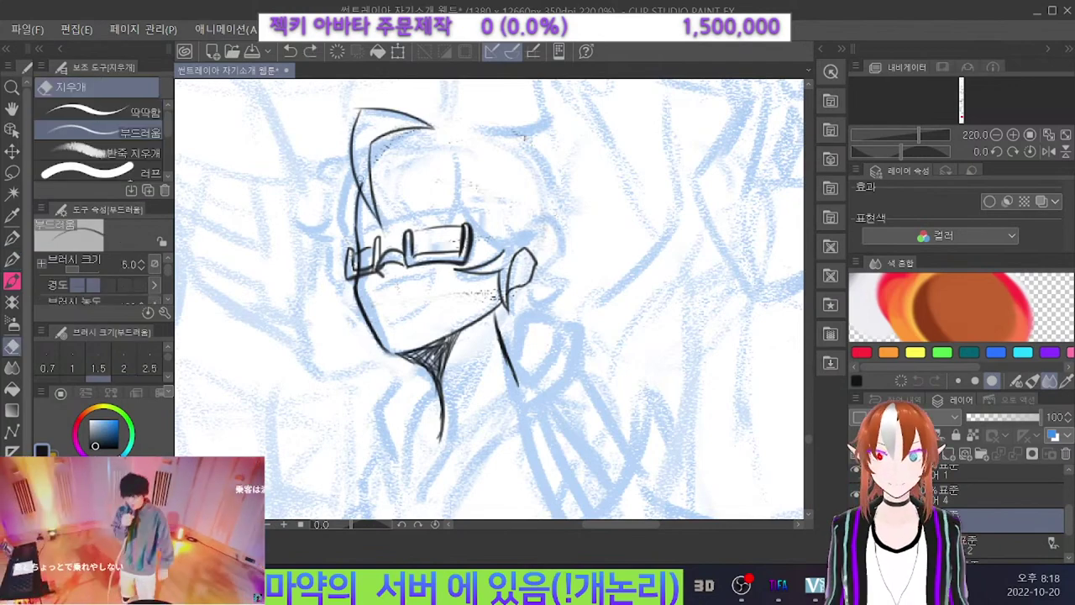
key(p)
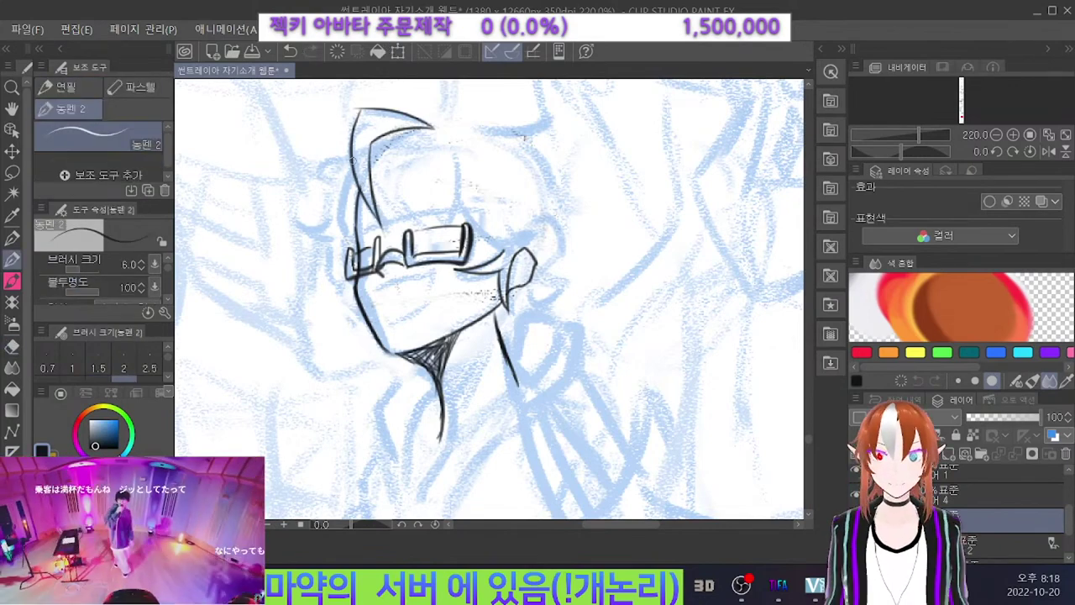
Ink the spiky side hair beside the far lens and erase the face outline that runs through the hair.
drag(340, 173, 322, 237)
key(ctrl+z)
key(ctrl+z)
mouse_move(334, 194)
mouse_down()
mouse_move(323, 249)
mouse_move(330, 228)
mouse_up()
drag(330, 228, 345, 265)
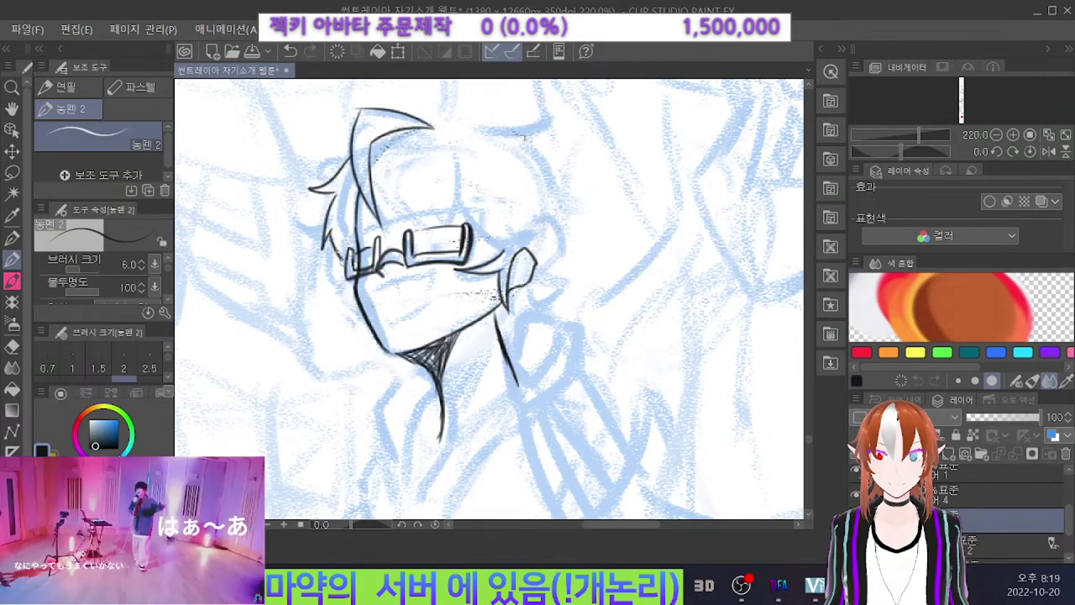
key(e)
drag(352, 217, 355, 198)
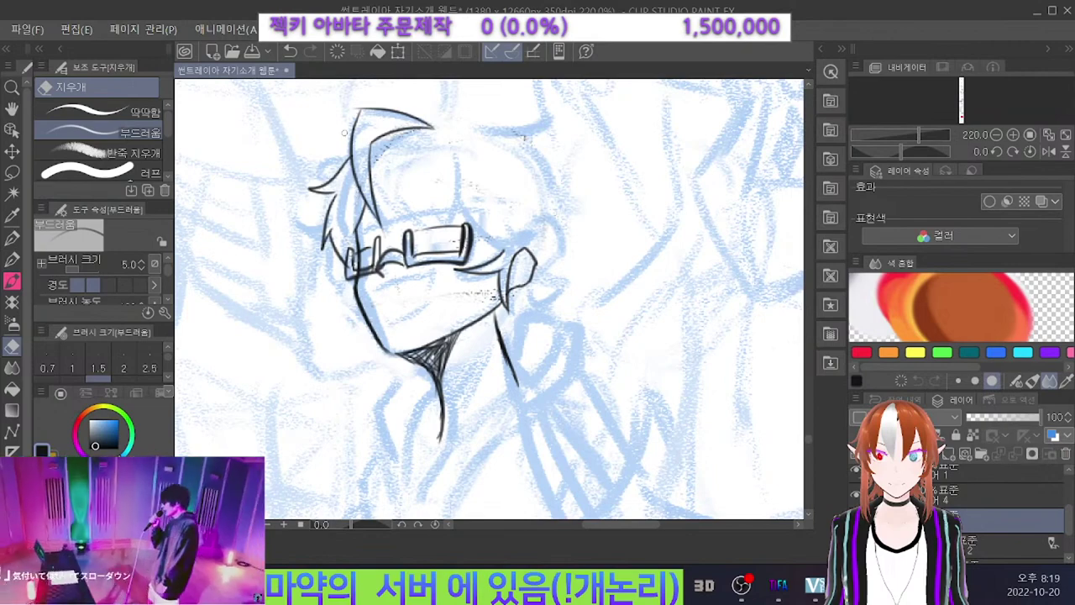
Try to ink the curve of the center character's mouth below the glasses.
scroll(382, 160, down, 10)
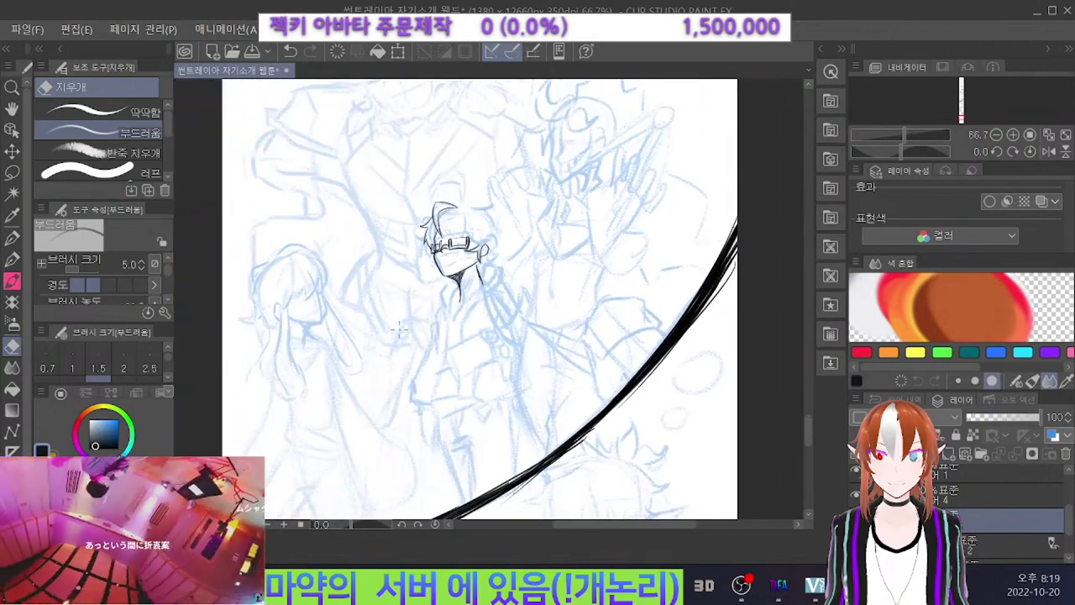
scroll(452, 248, up, 7)
scroll(445, 238, up, 2)
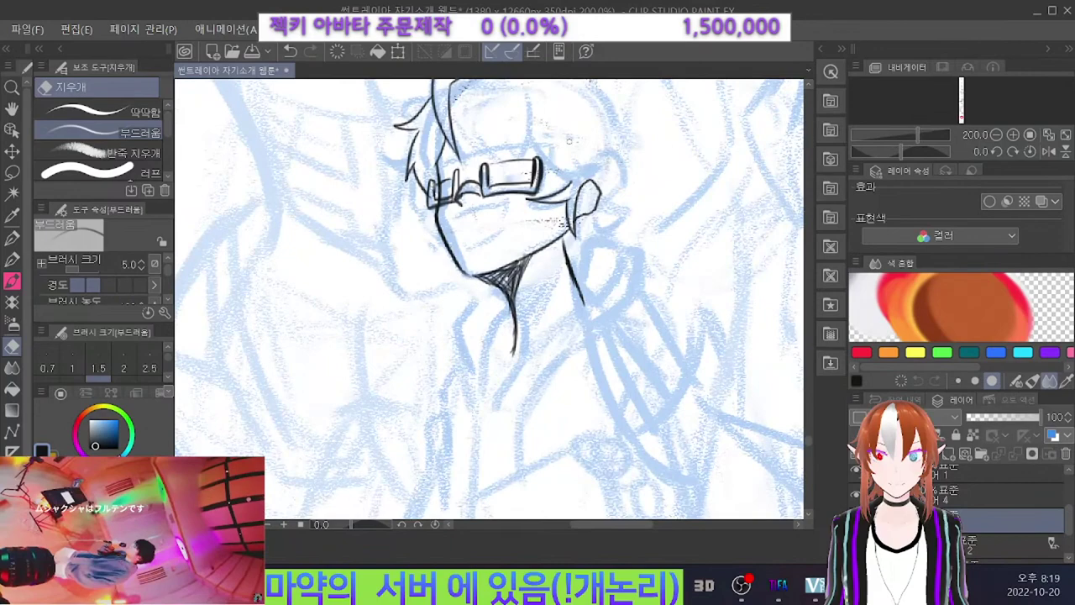
key(ctrl+z)
key(p)
mouse_move(509, 201)
mouse_down()
mouse_move(451, 221)
mouse_move(492, 236)
mouse_up()
key(ctrl+z)
key(ctrl+z)
key(ctrl+z)
key(ctrl+z)
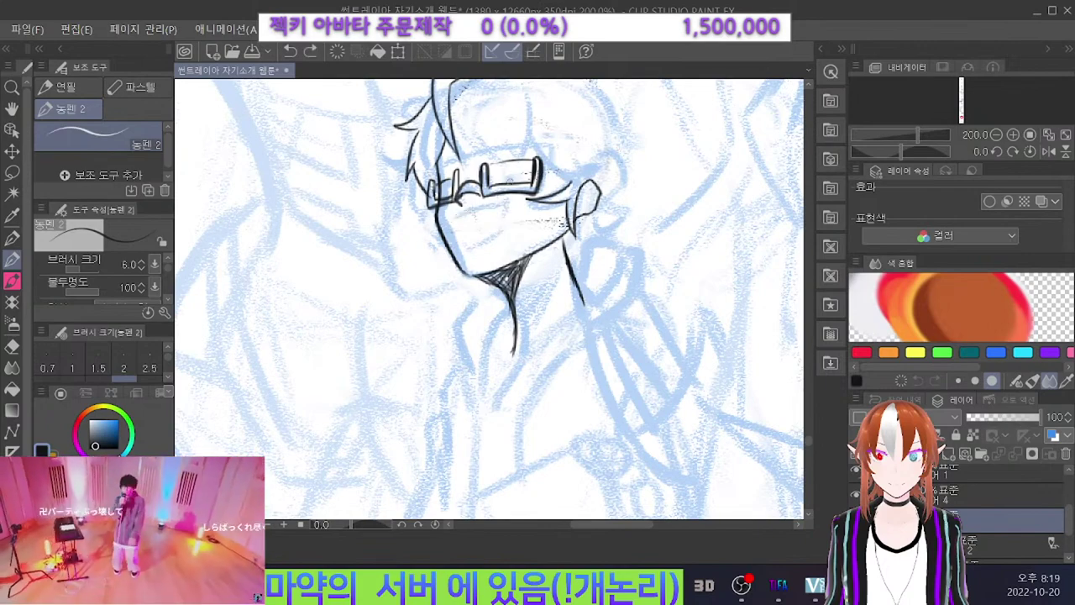
mouse_move(505, 204)
mouse_down()
mouse_move(457, 217)
mouse_move(497, 238)
mouse_move(456, 221)
mouse_move(459, 243)
mouse_move(498, 243)
mouse_up()
key(ctrl+z)
key(ctrl+z)
key(ctrl+z)
key(ctrl+z)
key(ctrl+z)
key(ctrl+z)
key(ctrl+z)
key(ctrl+z)
key(ctrl+z)
key(ctrl+z)
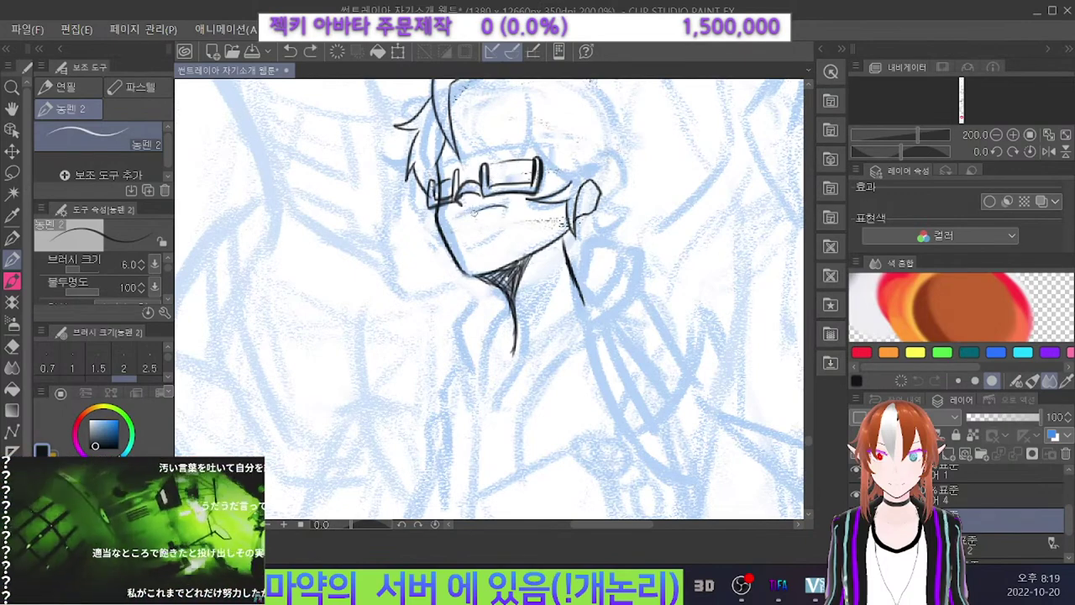
Ink the center character's open smiling mouth, closing its far side, with a short lip line beneath it.
mouse_move(484, 214)
mouse_down()
mouse_move(467, 206)
mouse_move(497, 244)
mouse_move(468, 241)
mouse_up()
key(ctrl+z)
key(ctrl+z)
key(ctrl+z)
key(ctrl+z)
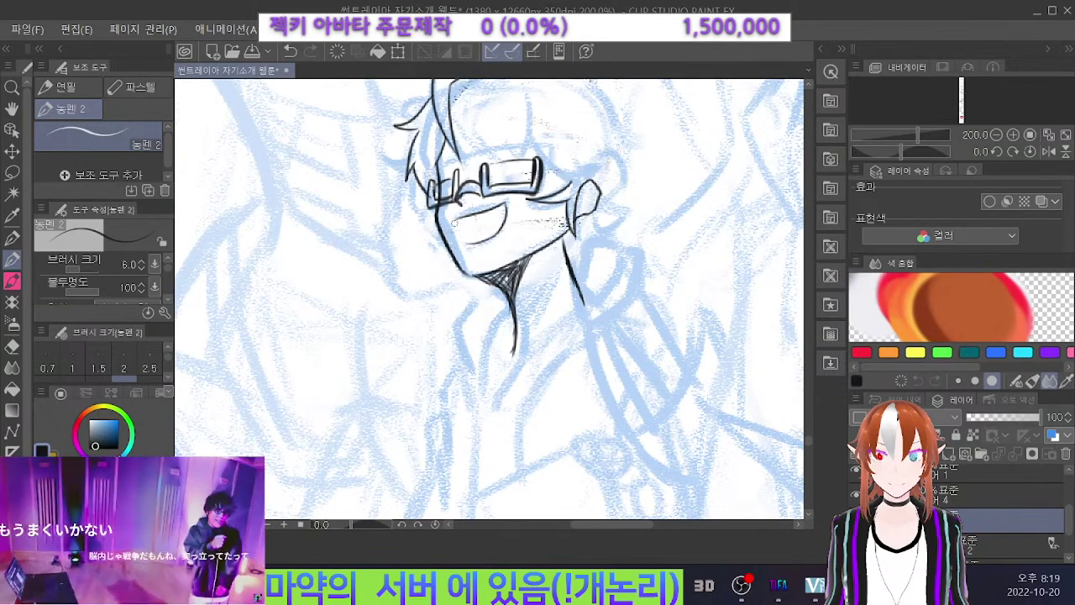
key(ctrl+z)
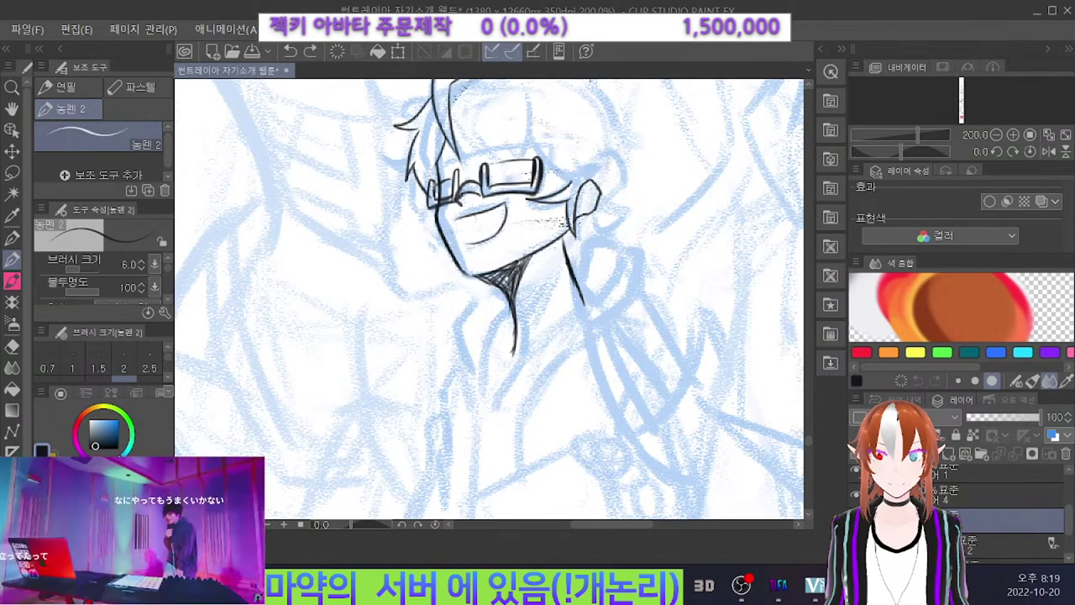
key(ctrl+z)
drag(451, 220, 458, 230)
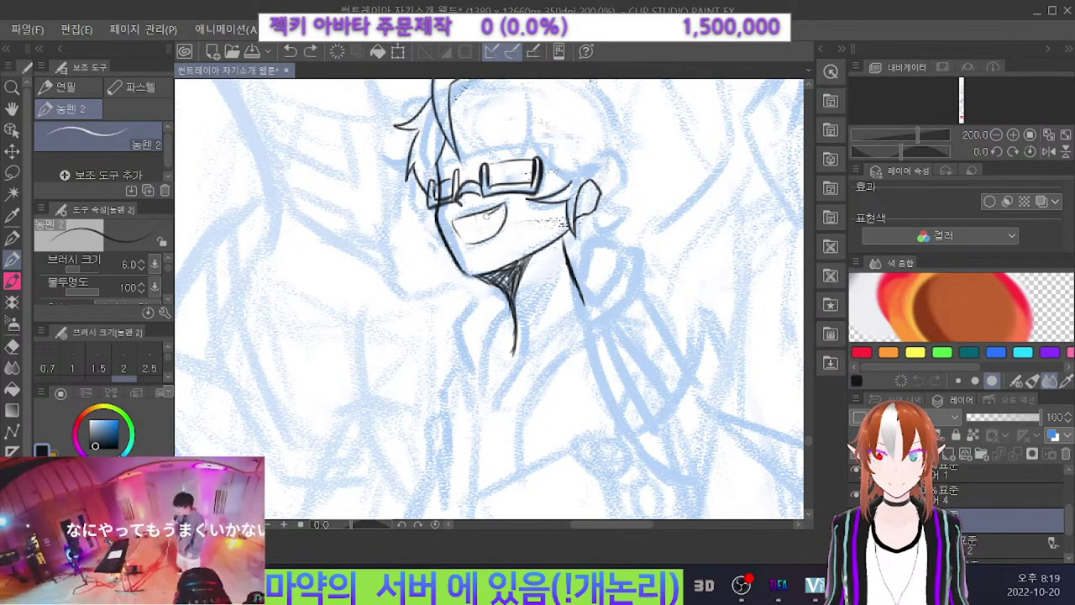
Touch up the ink inside the open mouth and at its upper corner near the cheek.
drag(485, 220, 495, 216)
key(ctrl+z)
key(ctrl+z)
mouse_move(506, 208)
mouse_down()
mouse_move(453, 221)
mouse_move(499, 208)
mouse_move(467, 233)
mouse_move(505, 208)
mouse_up()
key(ctrl+z)
key(ctrl+z)
key(ctrl+z)
drag(739, 183, 421, 191)
scroll(420, 191, up, 5)
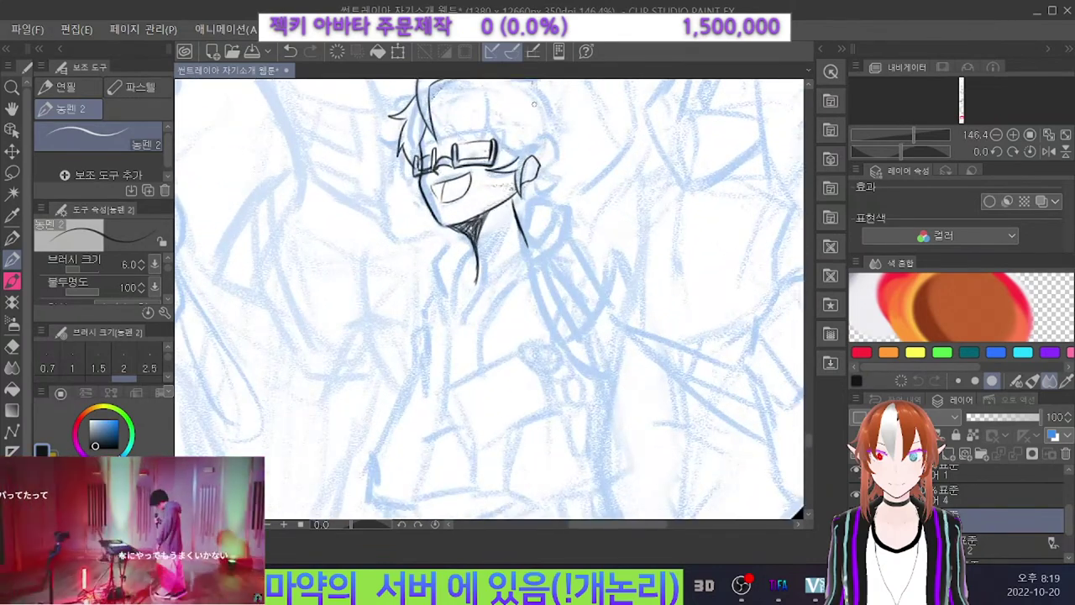
Erase the center character's back neck line and redraw it as a slight curve starting below the ear.
key(e)
drag(529, 218, 519, 242)
key(p)
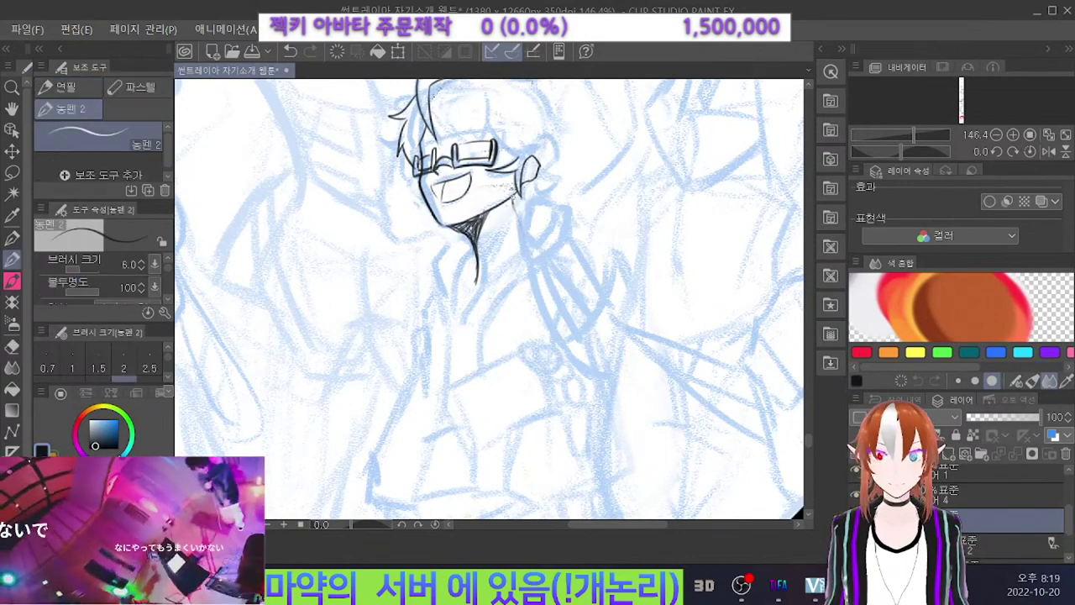
key(ctrl+z)
drag(514, 195, 519, 239)
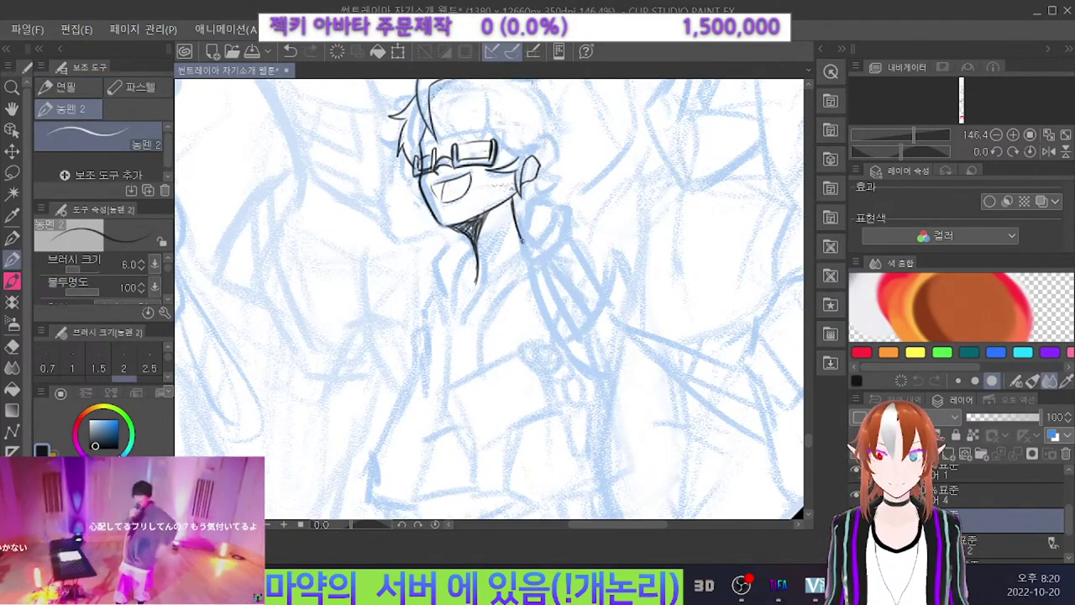
Trim the lower end of the front neck line and carry the back neck line down to the collar.
key(e)
key(p)
key(e)
key(p)
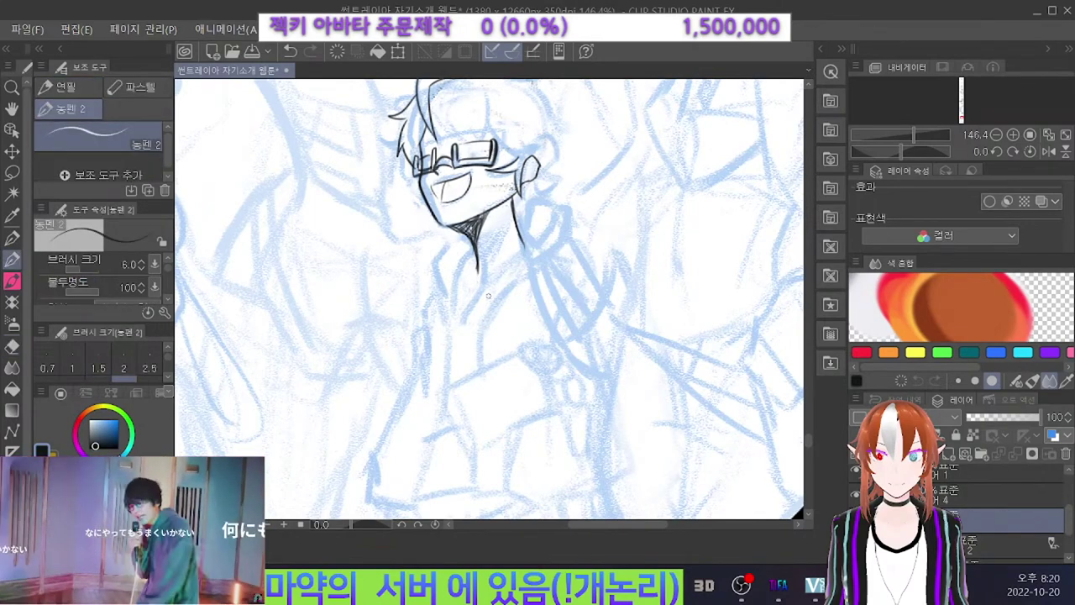
Ink the center character's jacket collar on the ear side, with its folded lapel and the raised part behind the neck.
mouse_move(528, 249)
mouse_down()
mouse_move(464, 319)
mouse_move(522, 276)
mouse_up()
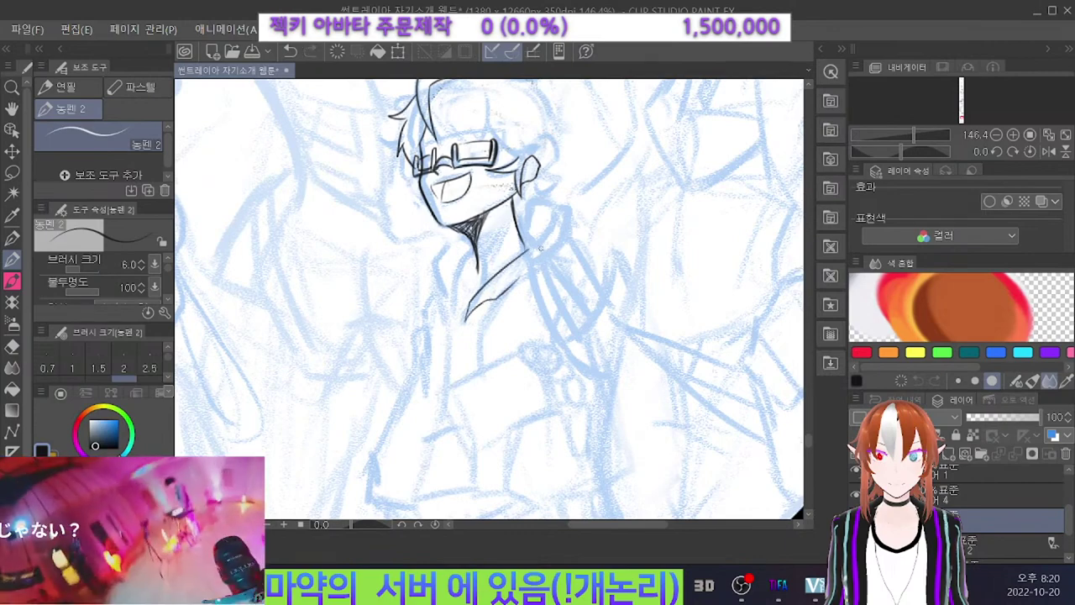
mouse_move(516, 212)
mouse_down()
mouse_move(553, 214)
mouse_move(550, 226)
mouse_move(574, 248)
mouse_move(566, 261)
mouse_move(533, 267)
mouse_up()
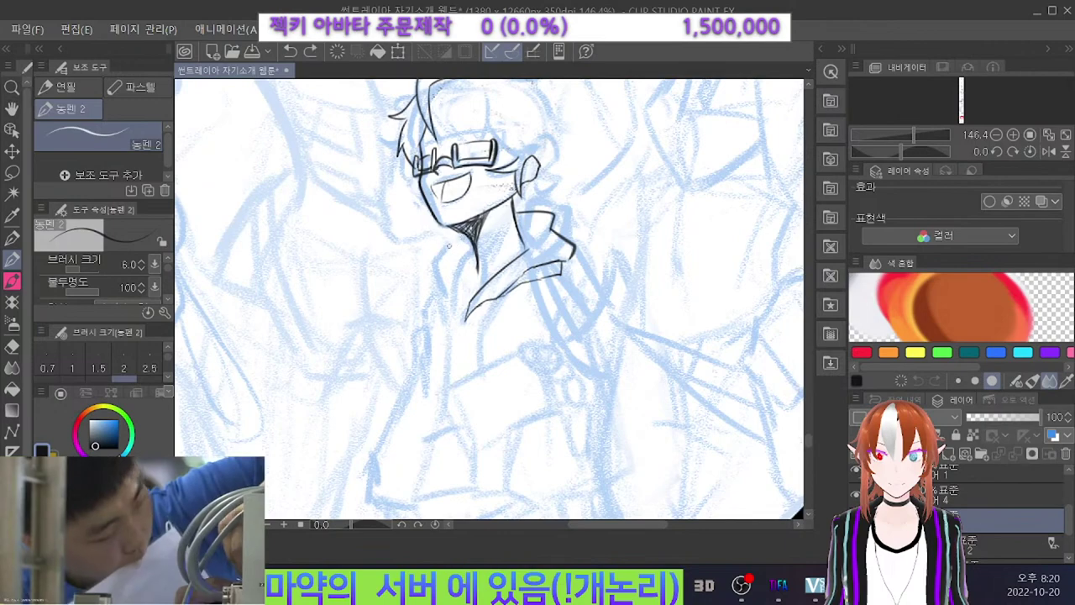
Ink the front side of the center character's jacket collar, with its inner folded edge and pointed lower end.
mouse_move(468, 233)
mouse_down()
mouse_move(434, 257)
mouse_move(437, 297)
mouse_move(454, 274)
mouse_up()
key(ctrl+z)
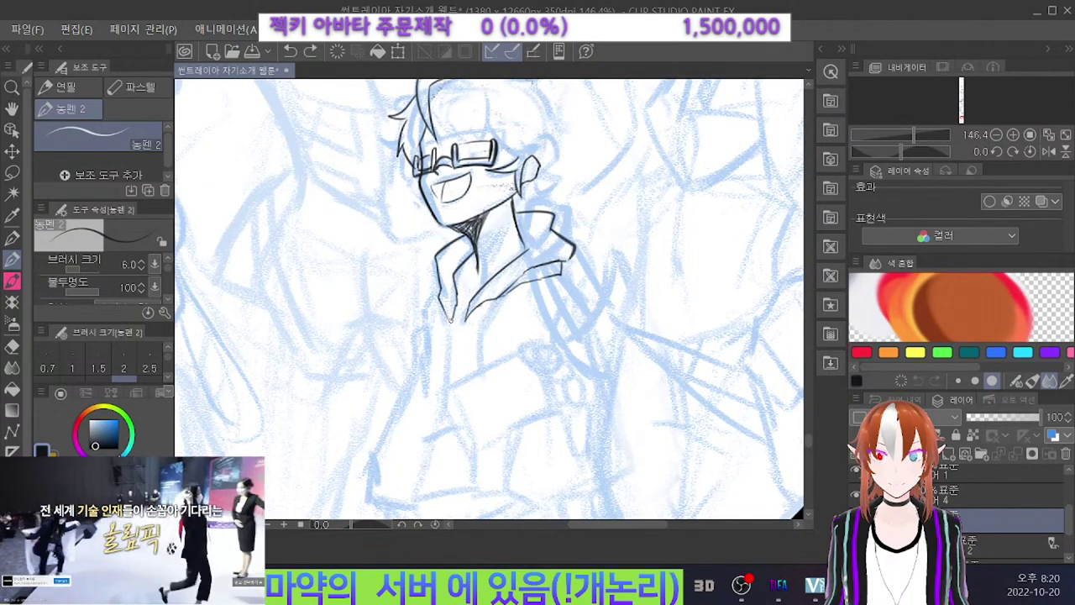
key(ctrl+z)
drag(469, 304, 455, 313)
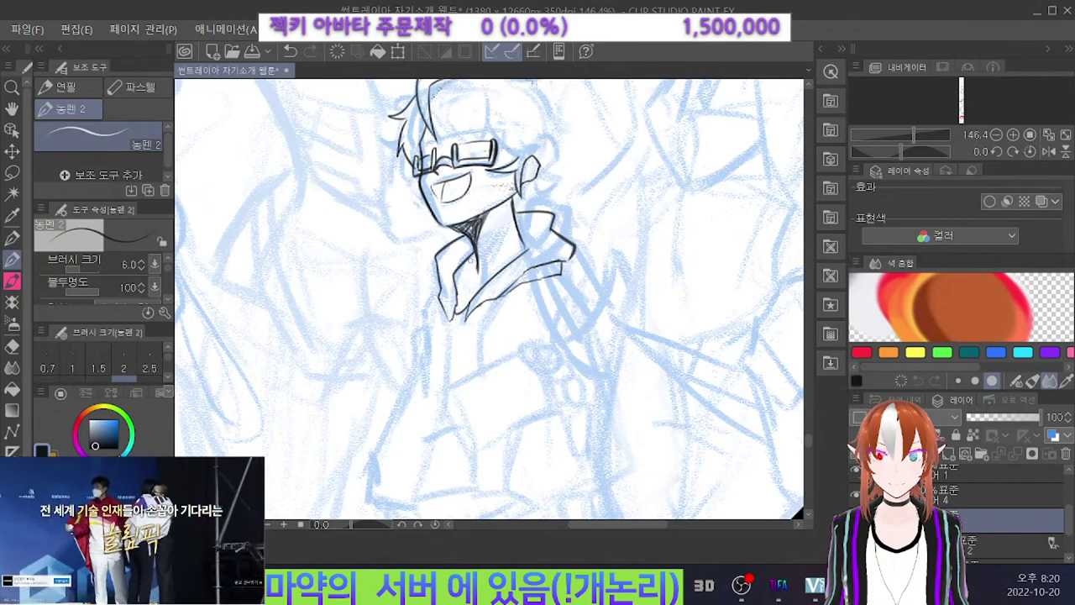
drag(477, 259, 453, 272)
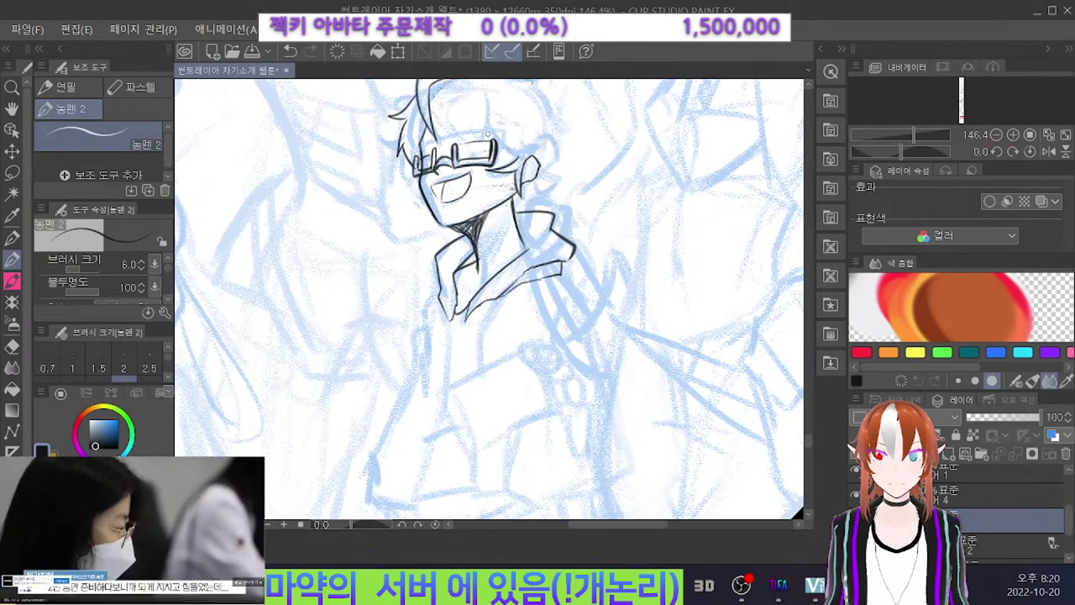
scroll(460, 135, down, 5)
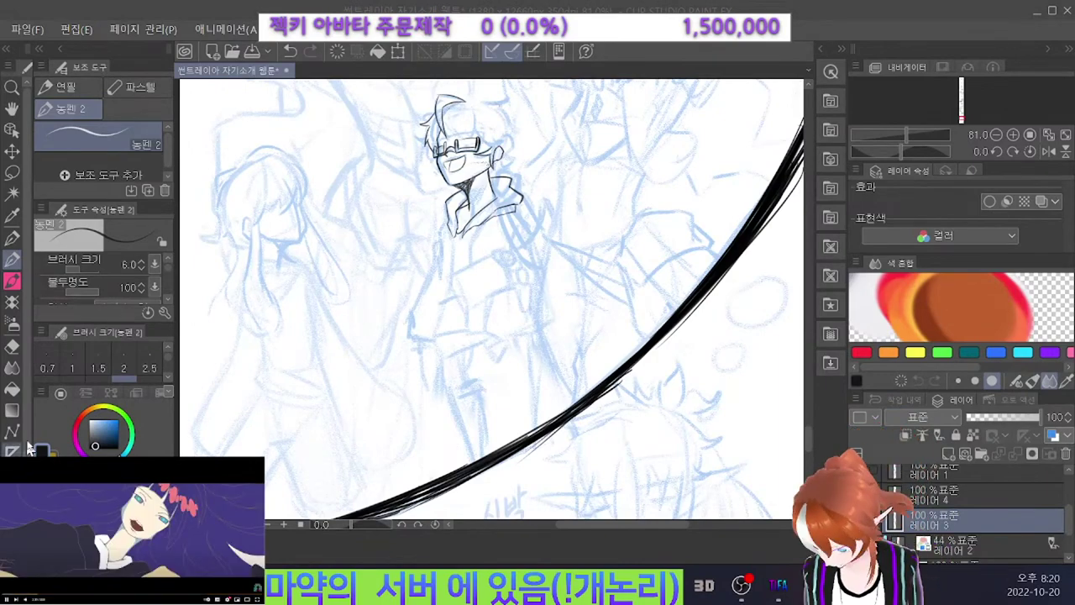
Fill the small gap between the front collar flap and the neck with solid black.
click(12, 368)
click(12, 390)
scroll(482, 162, up, 3)
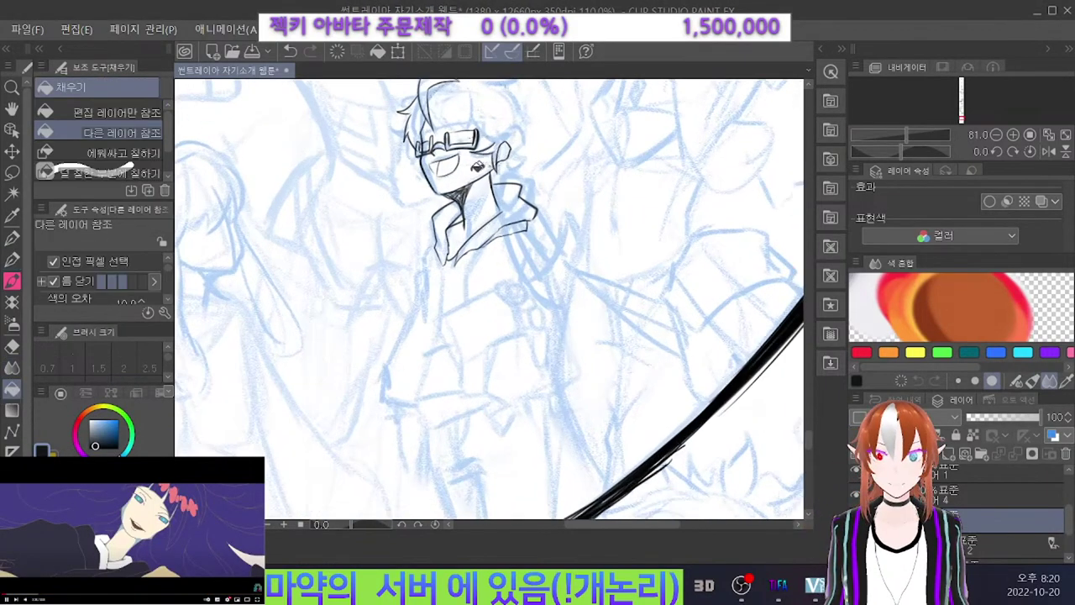
scroll(462, 185, up, 2)
scroll(529, 309, down, 4)
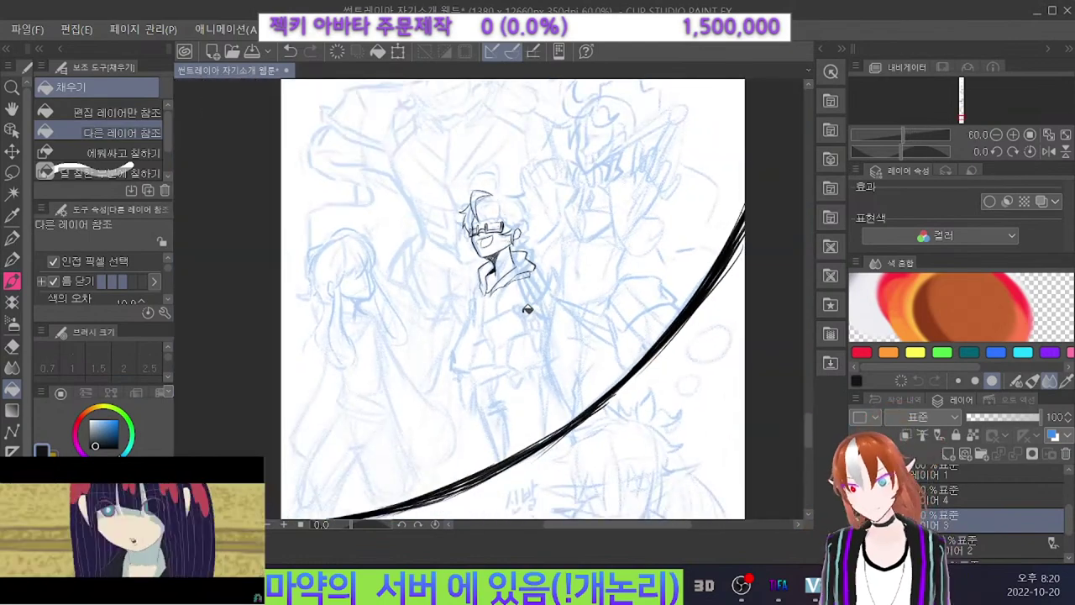
scroll(543, 226, down, 2)
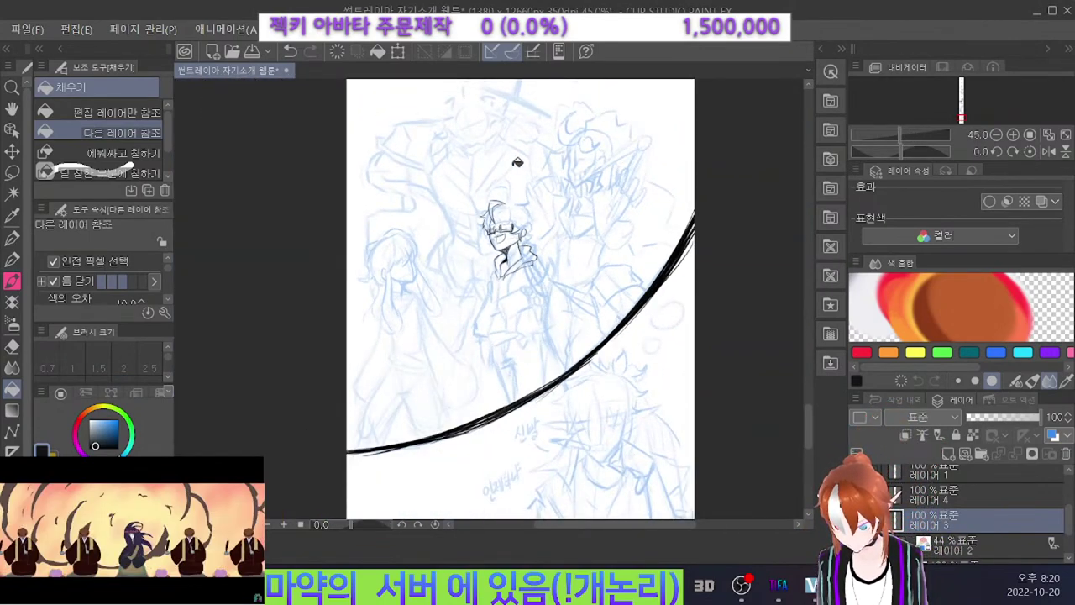
scroll(528, 182, down, 1)
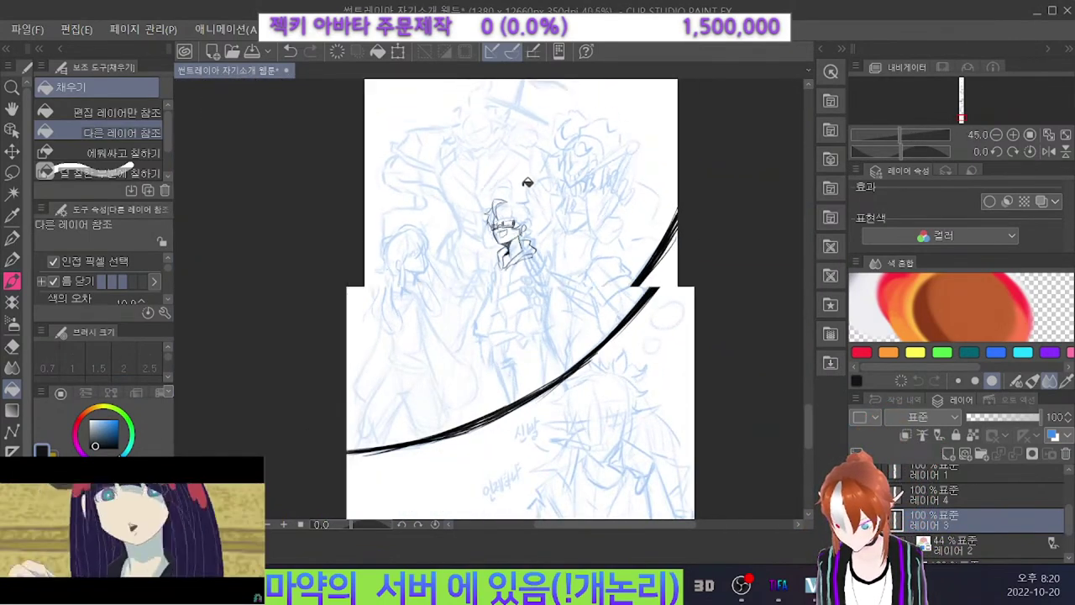
scroll(528, 217, up, 1)
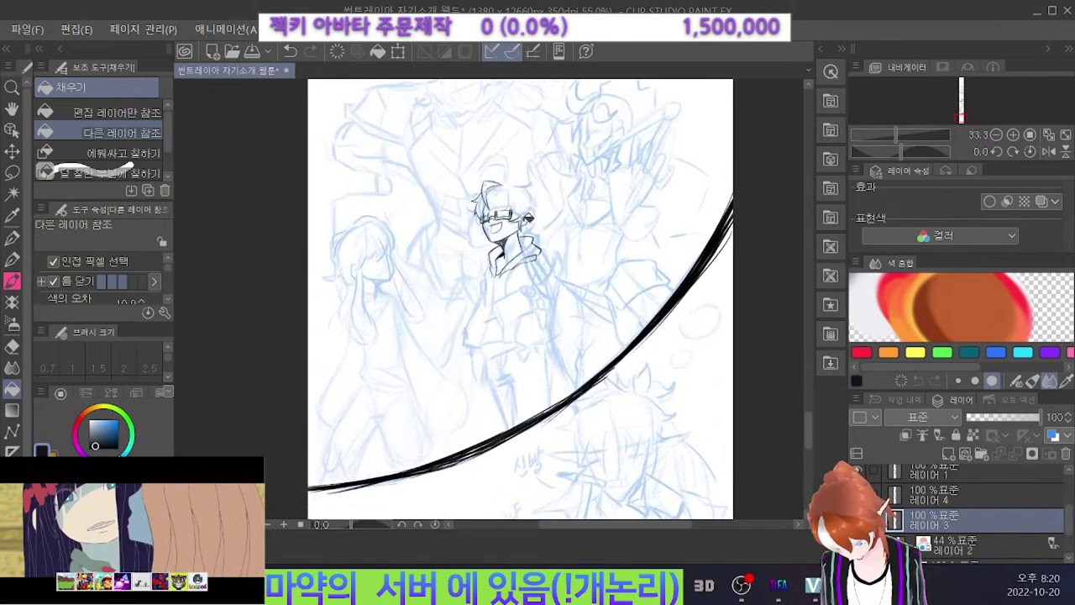
scroll(527, 217, up, 5)
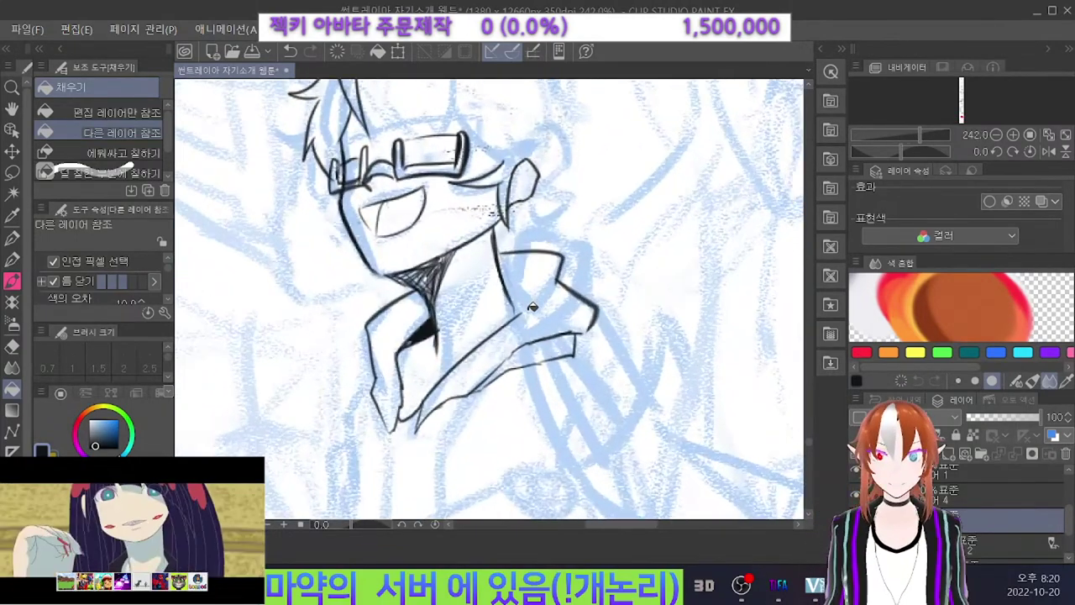
Extend the back neck line with the pen so it meets the jacket collar.
key(p)
key(ctrl+z)
drag(508, 300, 521, 316)
key(ctrl+z)
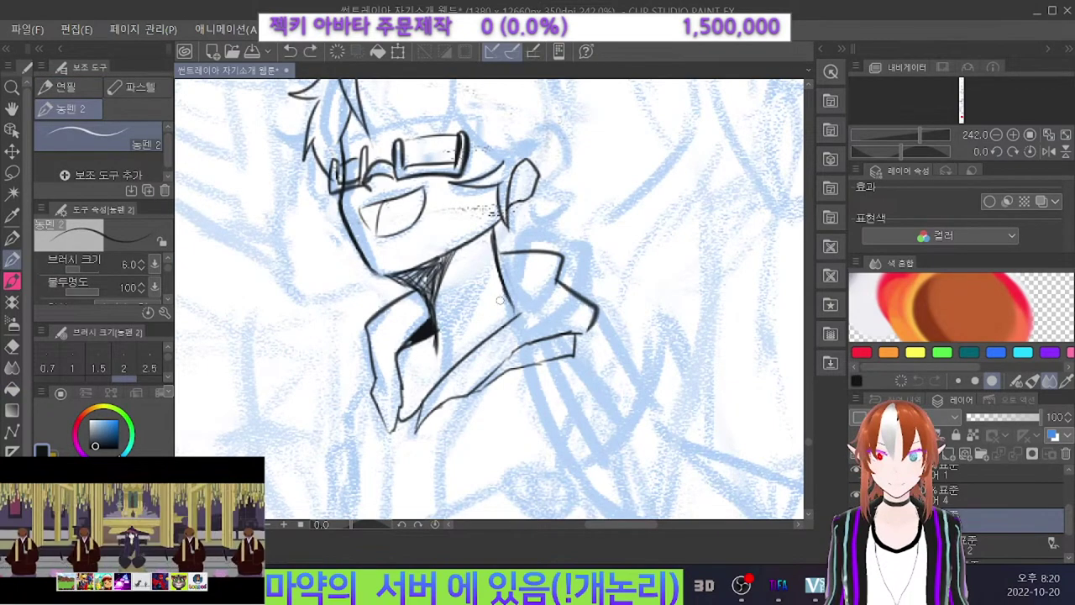
key(ctrl+y)
key(ctrl+z)
key(ctrl+y)
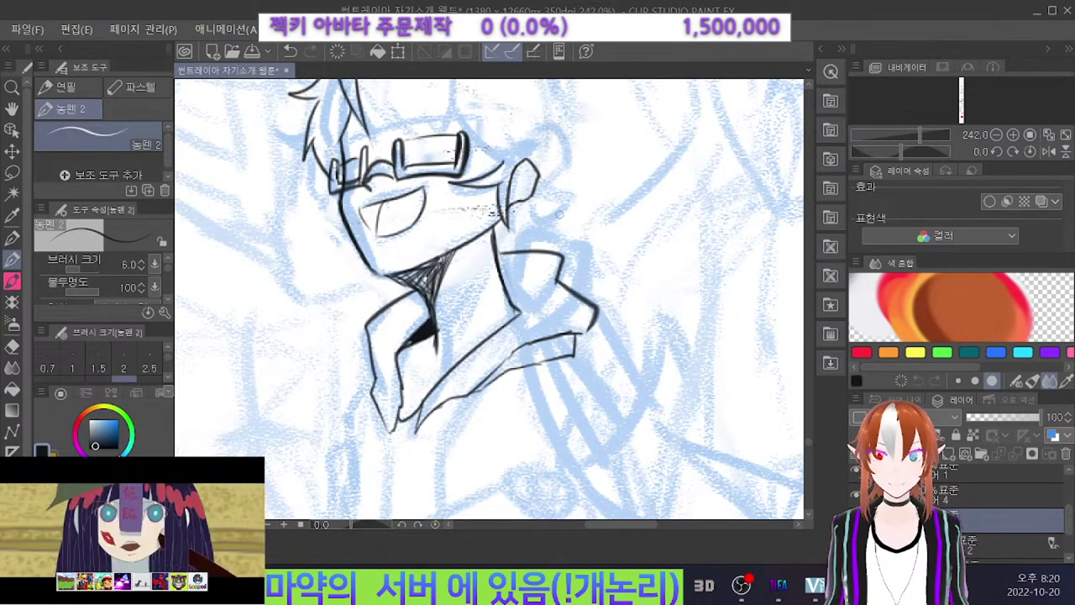
Ink the outer edges of the center character's fringe, curving from the hair parting down to the glasses.
scroll(577, 252, down, 2)
scroll(453, 110, up, 1)
drag(460, 111, 450, 136)
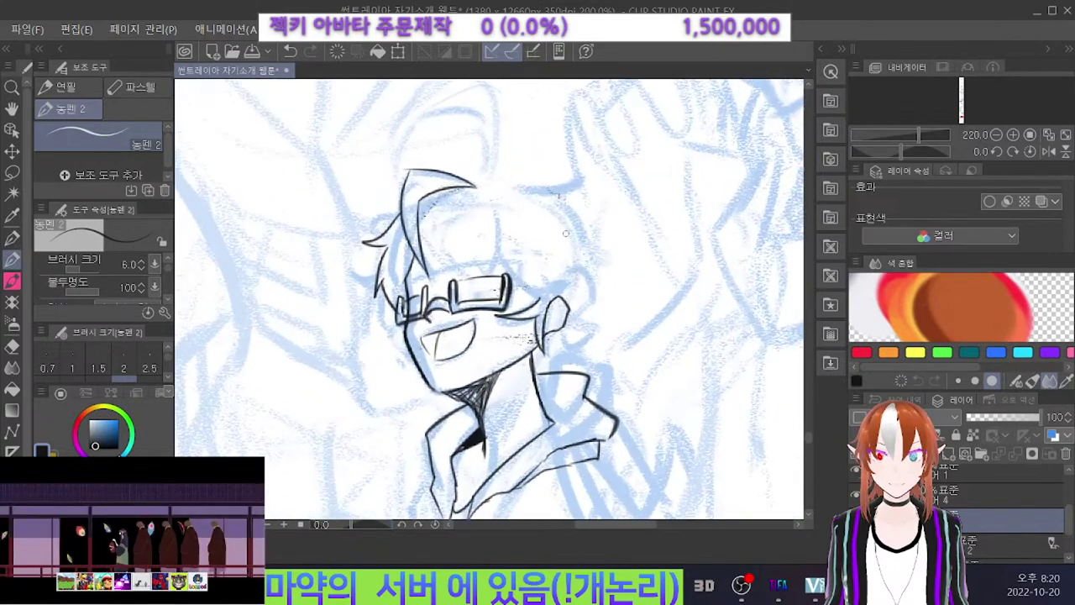
key(ctrl+z)
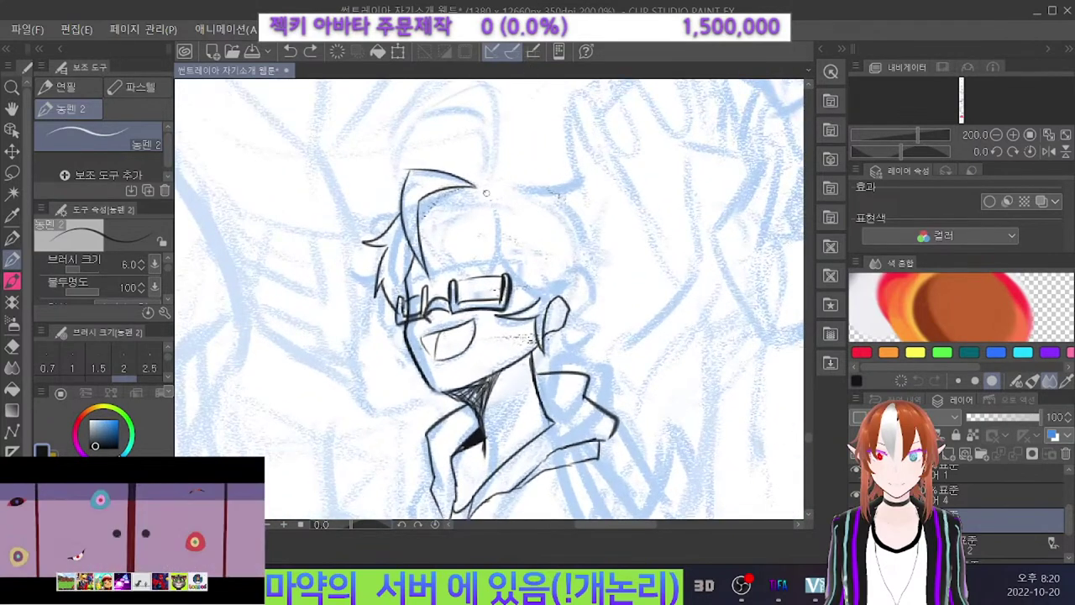
key(ctrl+y)
key(ctrl+z)
drag(481, 189, 496, 268)
drag(484, 231, 503, 276)
key(ctrl+z)
key(ctrl+z)
key(ctrl+y)
key(ctrl+z)
key(ctrl+y)
key(ctrl+z)
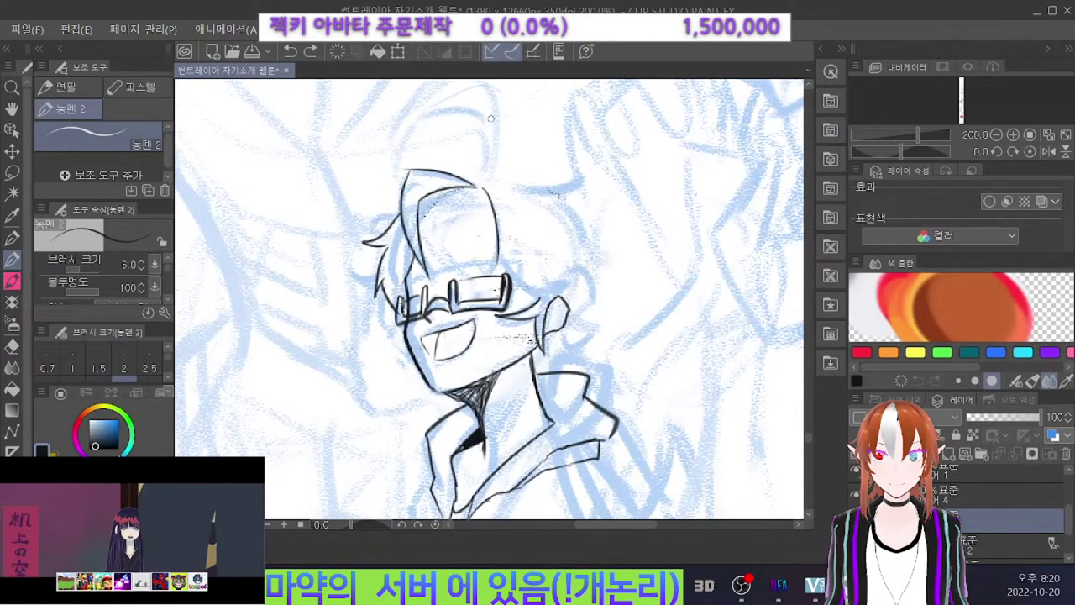
Ink thin overlapping hair strands inside the fringe, falling across the forehead toward the glasses.
drag(422, 203, 451, 274)
key(ctrl+z)
drag(419, 222, 459, 277)
mouse_move(440, 236)
mouse_down()
mouse_move(462, 277)
mouse_move(479, 280)
mouse_move(497, 257)
mouse_up()
key(ctrl+z)
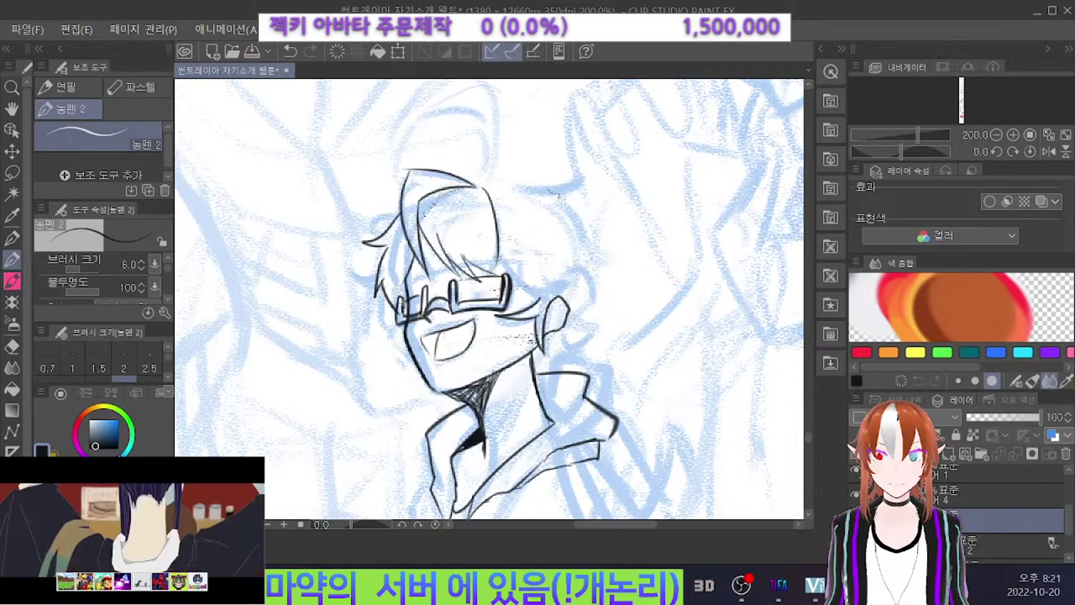
mouse_move(474, 189)
mouse_down()
mouse_move(465, 250)
mouse_move(476, 266)
mouse_up()
key(ctrl+z)
key(ctrl+z)
mouse_move(468, 204)
mouse_down()
mouse_move(467, 261)
mouse_move(463, 228)
mouse_move(491, 273)
mouse_up()
key(ctrl+z)
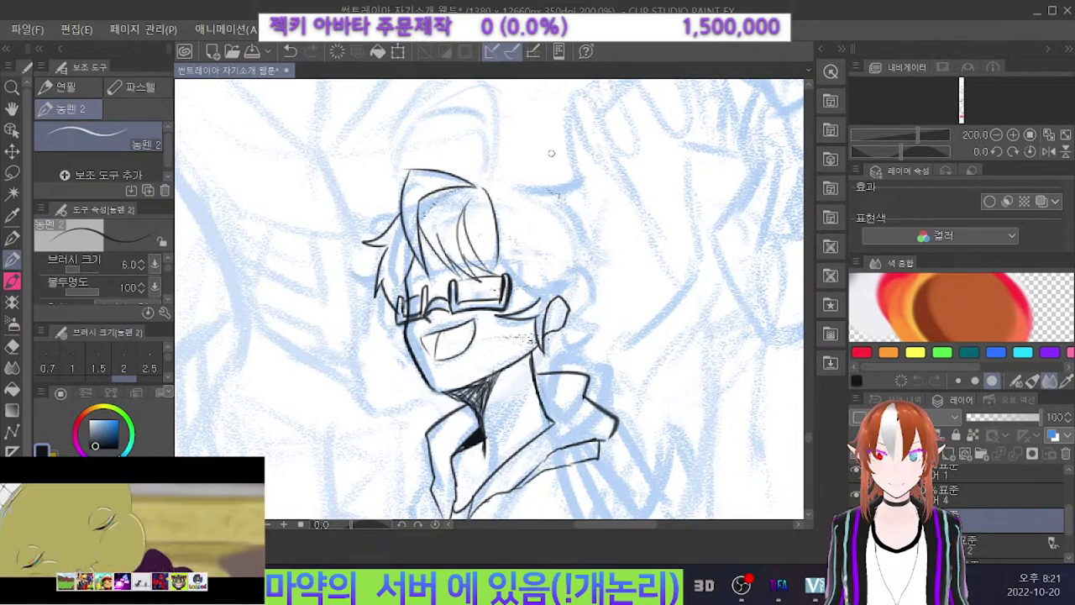
Ink the hair outline from the parting over the back of the head, with flicked tips, down to behind the ear.
drag(488, 183, 565, 209)
key(ctrl+z)
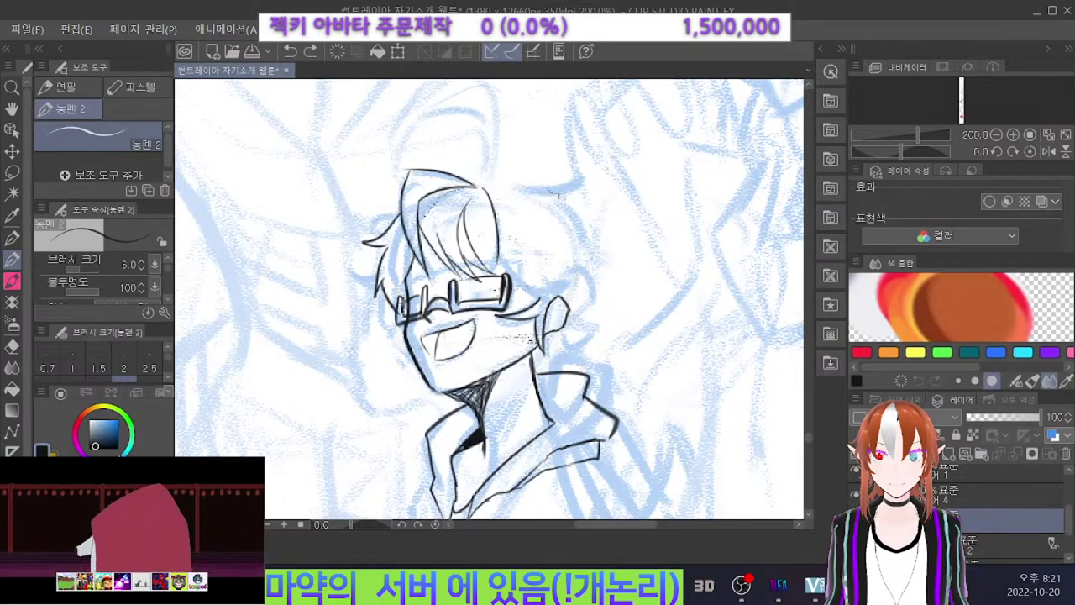
key(ctrl+z)
drag(485, 185, 568, 185)
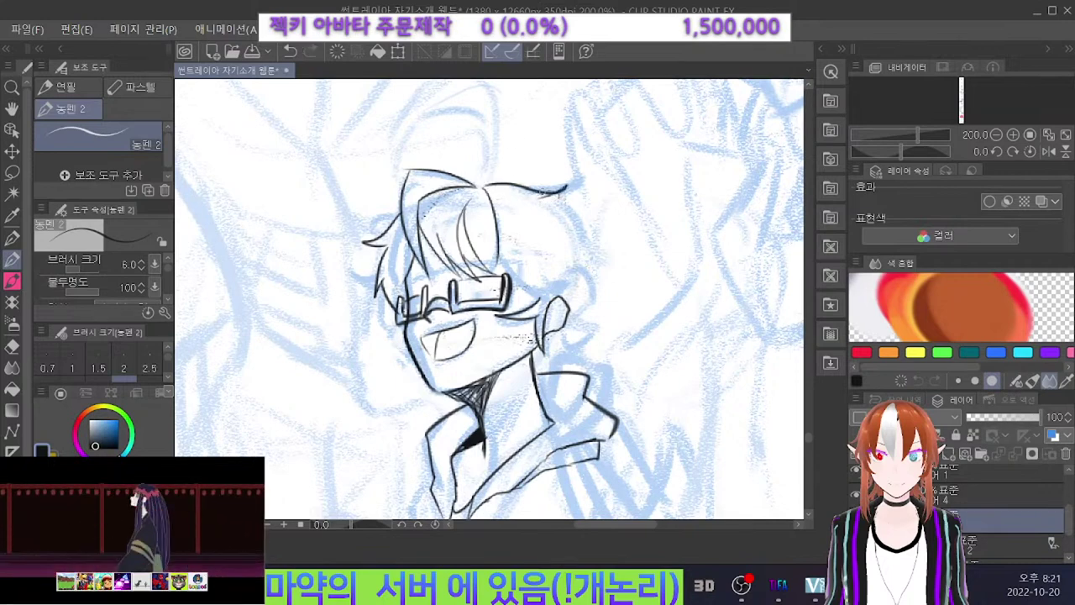
key(ctrl+z)
mouse_move(492, 186)
mouse_down()
mouse_move(577, 176)
mouse_move(556, 193)
mouse_move(596, 261)
mouse_up()
key(ctrl+z)
key(ctrl+z)
mouse_move(558, 199)
mouse_down()
mouse_move(584, 272)
mouse_move(611, 281)
mouse_move(590, 276)
mouse_move(572, 347)
mouse_up()
key(ctrl+z)
mouse_move(571, 347)
mouse_down()
mouse_move(561, 335)
mouse_move(542, 357)
mouse_up()
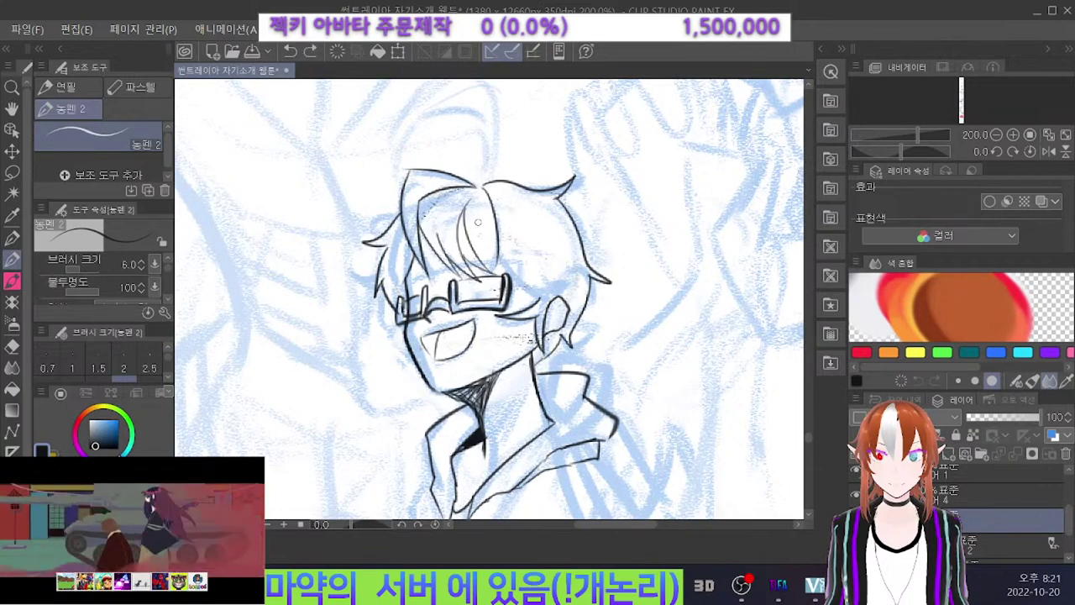
Add another thin fringe strand and ink the side hair sweeping from the parting past the temple to the ear.
drag(478, 222, 488, 258)
key(ctrl+z)
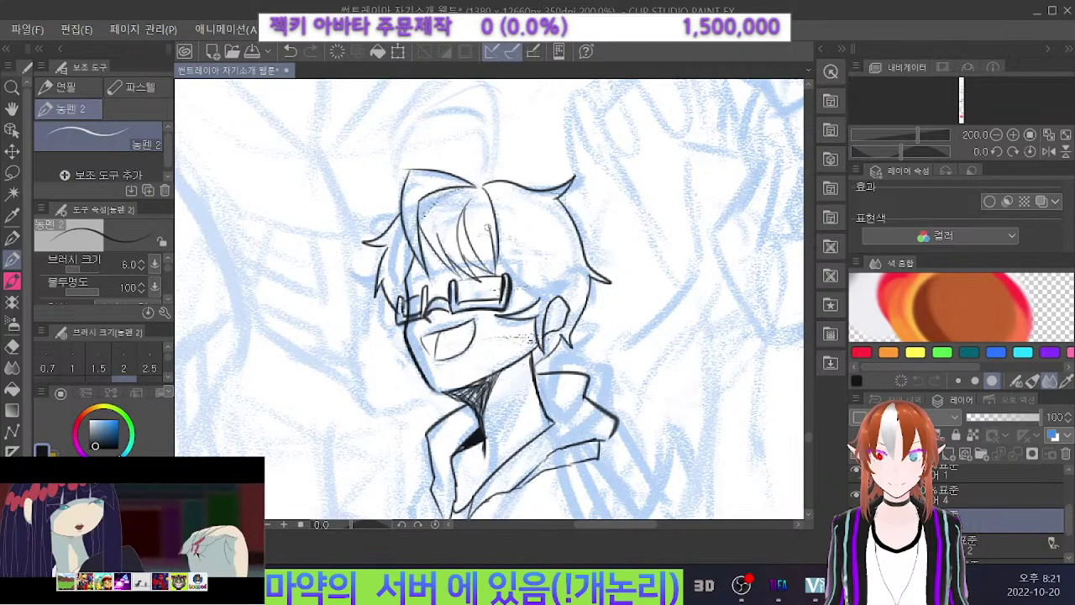
drag(499, 229, 541, 294)
key(ctrl+z)
key(ctrl+z)
mouse_move(539, 236)
mouse_down()
mouse_move(561, 291)
mouse_move(543, 286)
mouse_move(551, 299)
mouse_up()
key(ctrl+z)
key(ctrl+z)
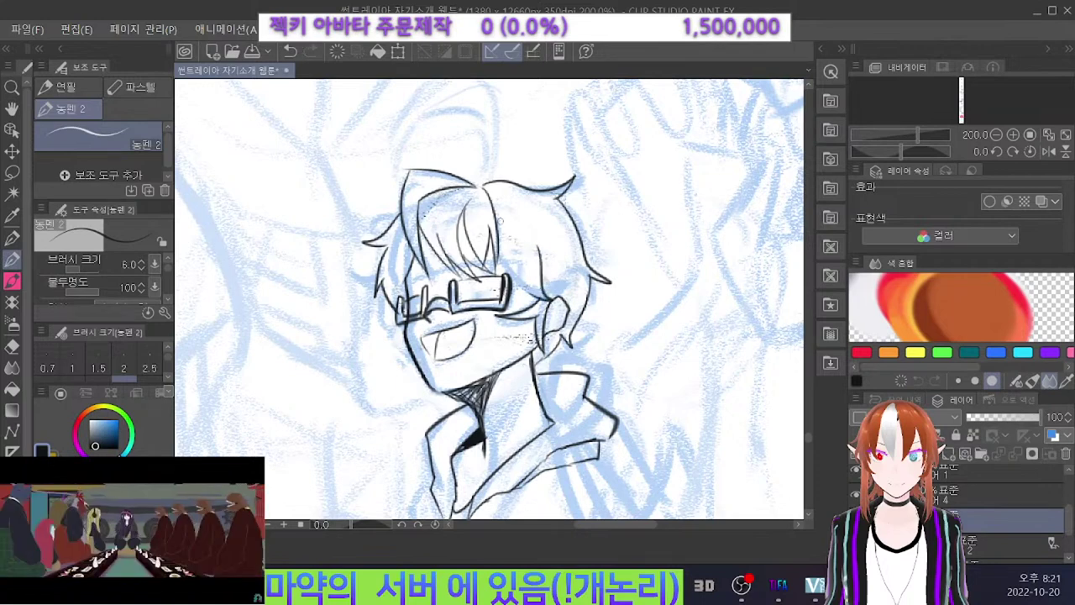
key(ctrl+z)
drag(505, 239, 527, 294)
key(ctrl+z)
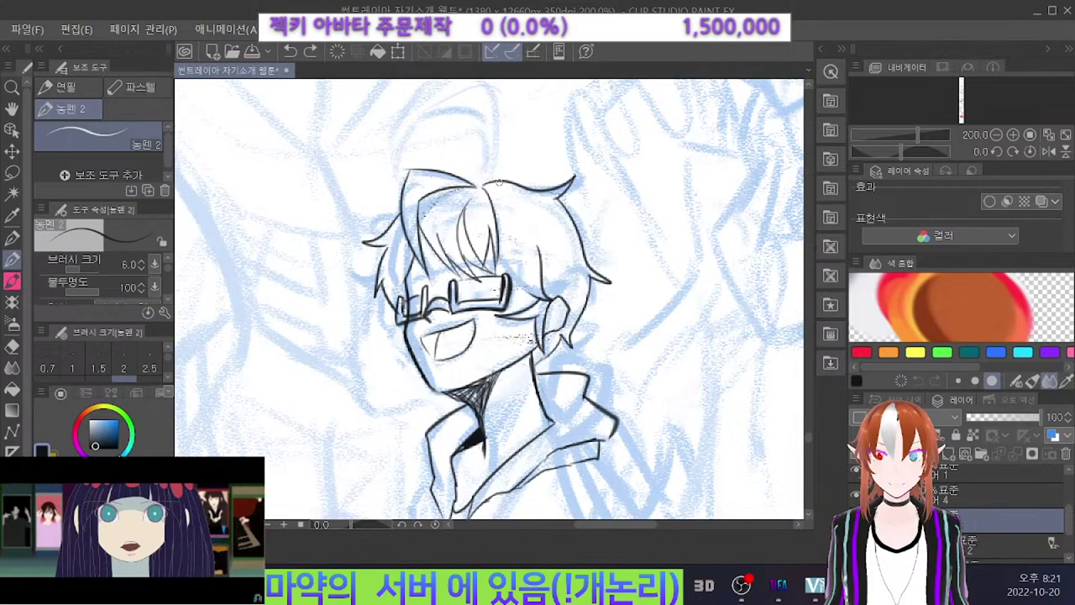
drag(496, 236, 530, 296)
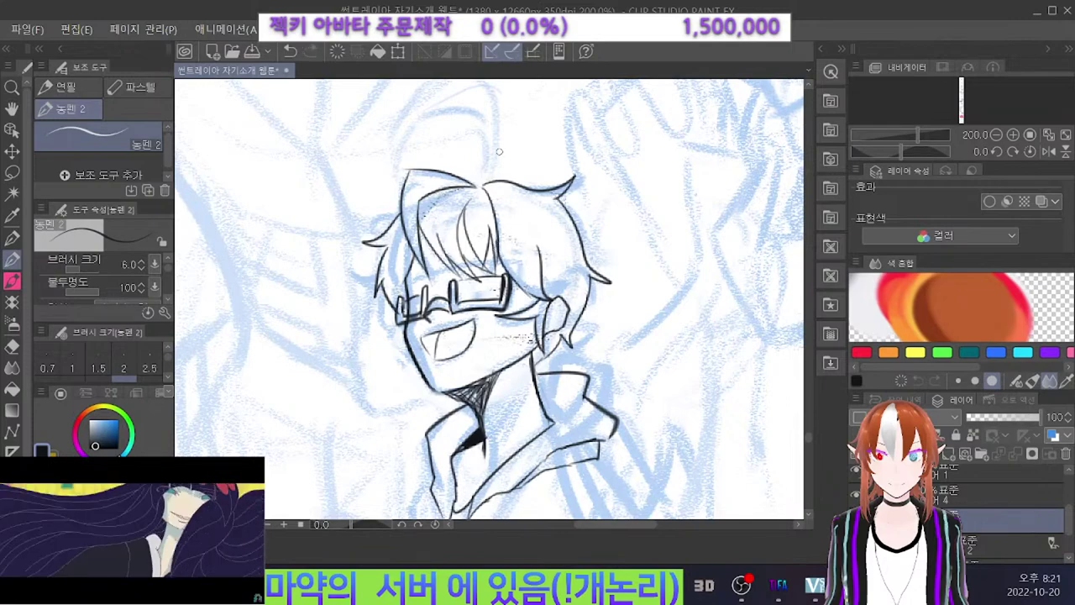
scroll(497, 143, down, 4)
scroll(498, 143, down, 3)
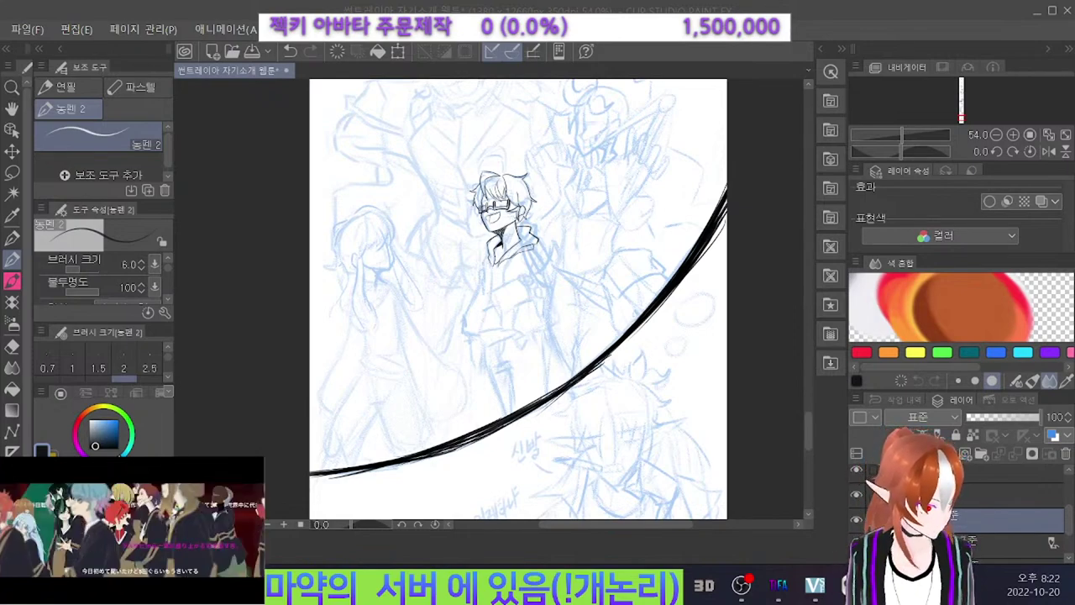
scroll(499, 277, up, 8)
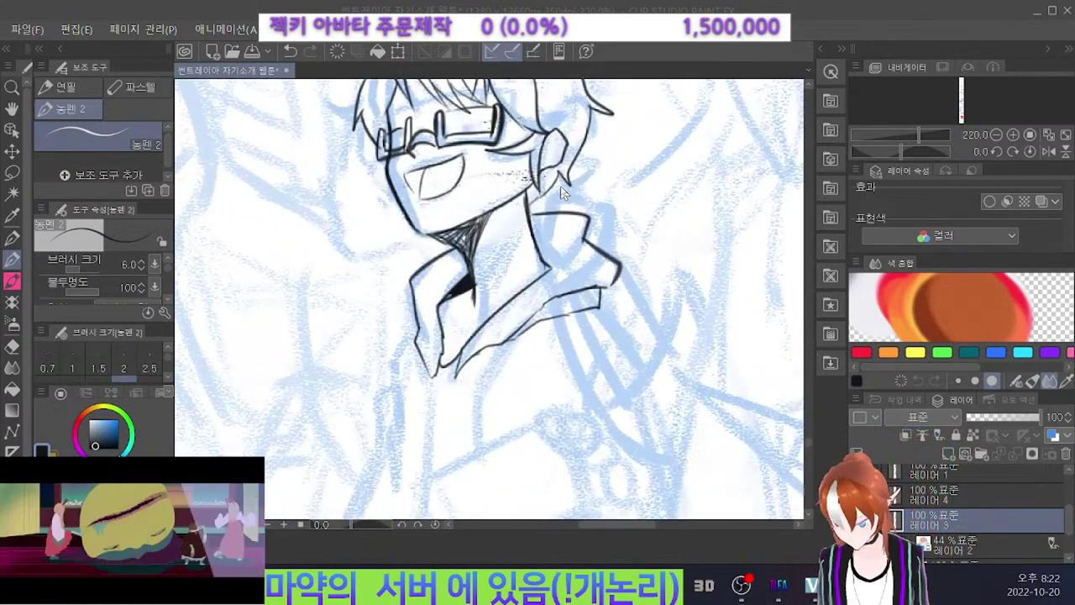
drag(442, 233, 424, 232)
key(ctrl+z)
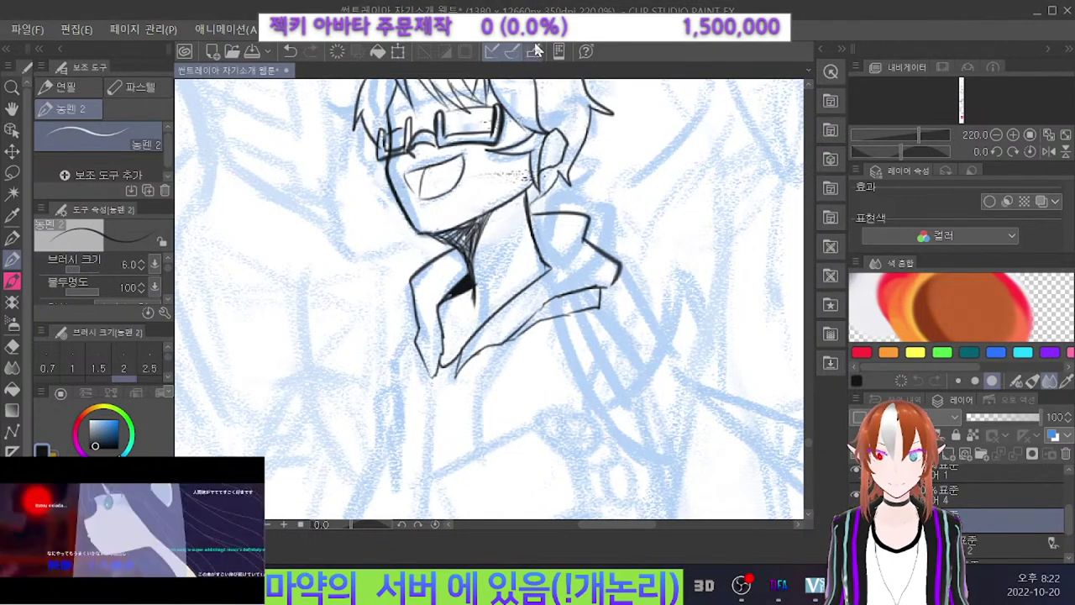
drag(420, 236, 465, 260)
key(ctrl+z)
Erase the neck-side edge of the hatched shadow under the chin to make the shadow smaller.
key(e)
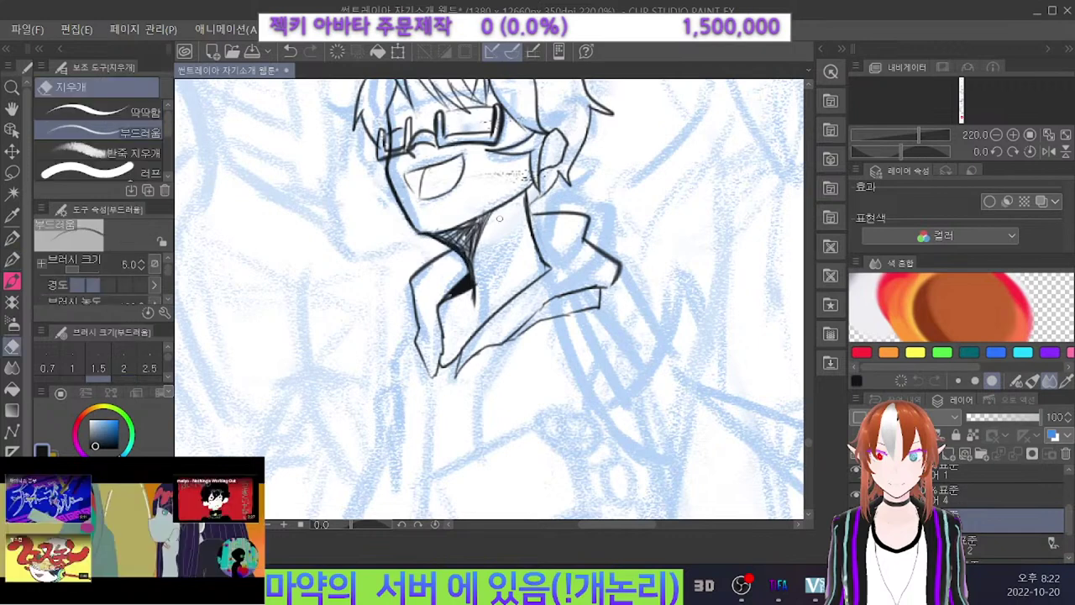
mouse_move(493, 213)
mouse_down()
mouse_move(471, 252)
mouse_move(476, 282)
mouse_up()
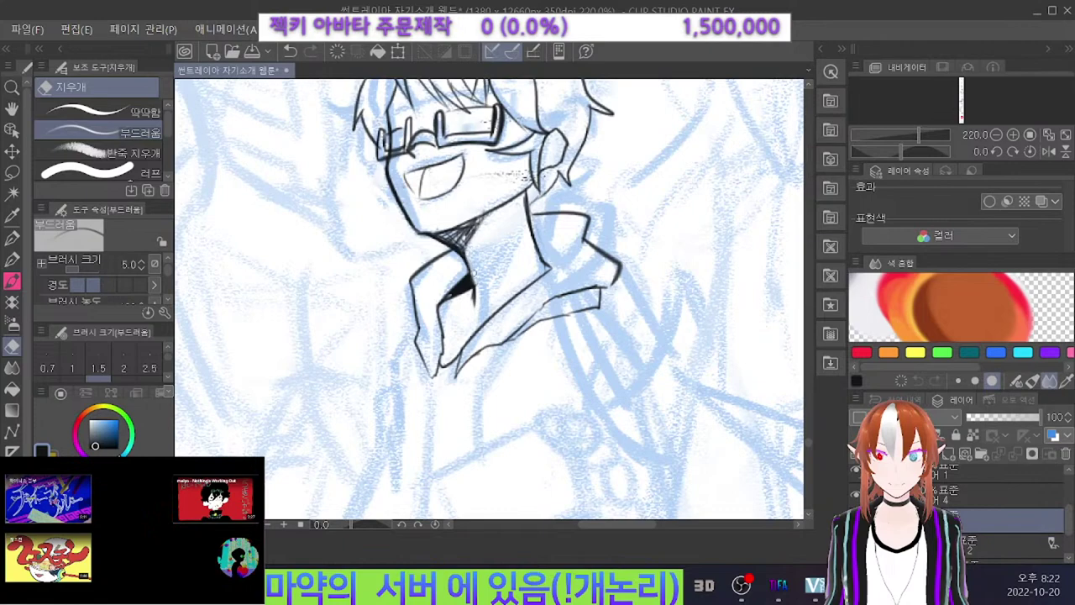
scroll(528, 214, down, 7)
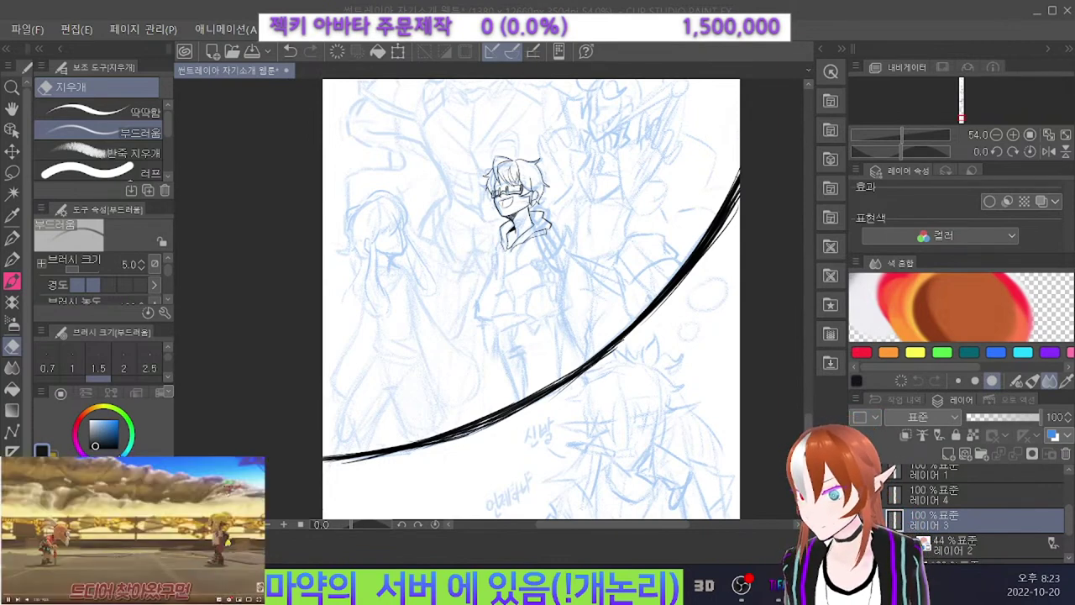
Ink a thin double-lined drawstring with a small end tip hanging from the front point of the jacket collar.
scroll(492, 263, up, 5)
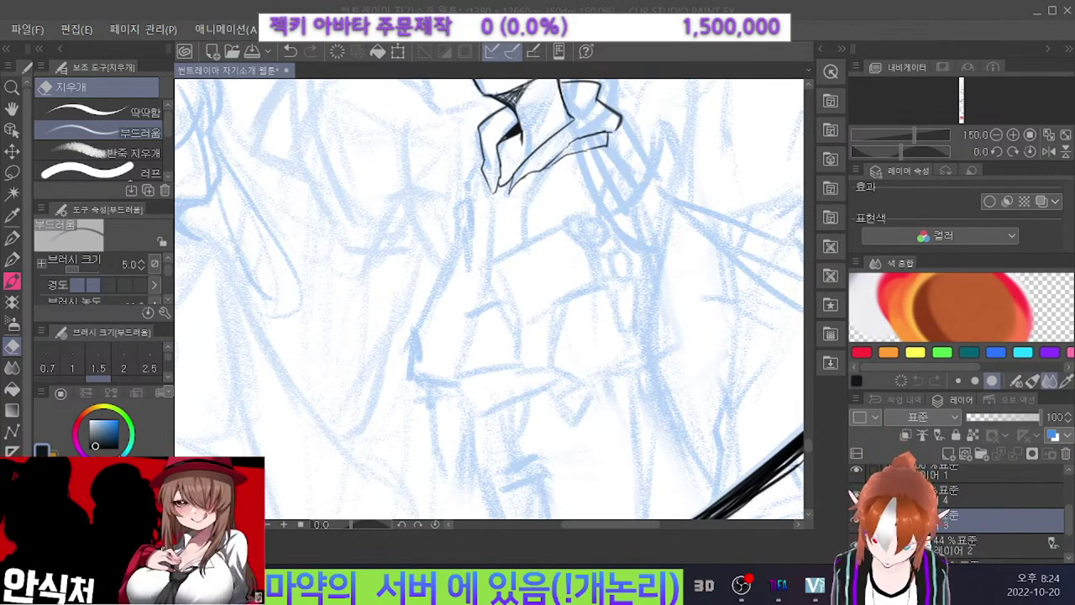
key(ctrl+z)
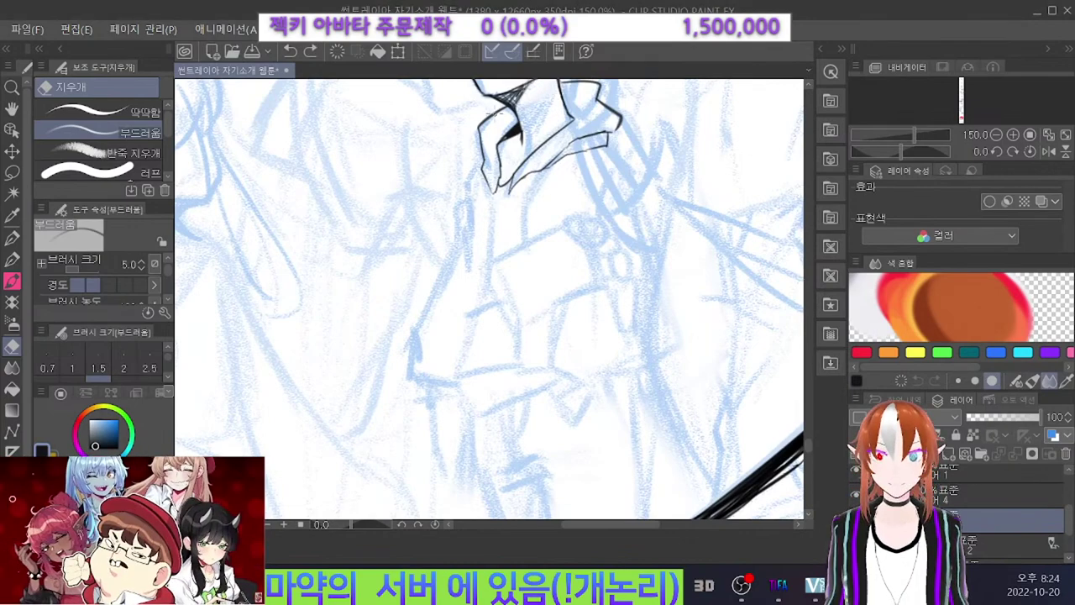
key(p)
drag(494, 177, 471, 276)
key(ctrl+z)
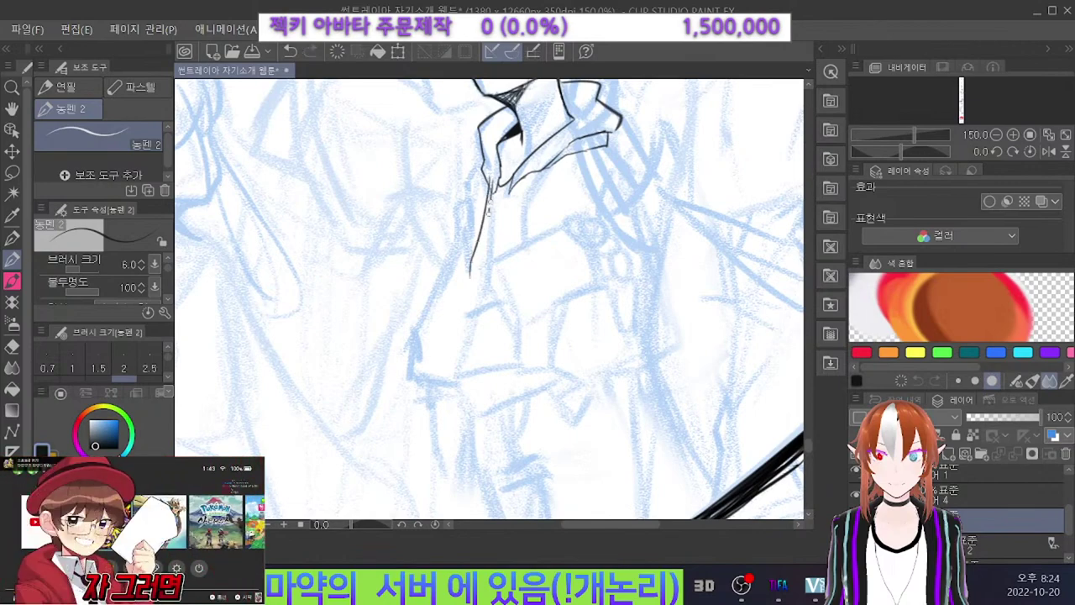
key(ctrl+z)
drag(492, 177, 484, 233)
key(ctrl+z)
drag(491, 177, 484, 241)
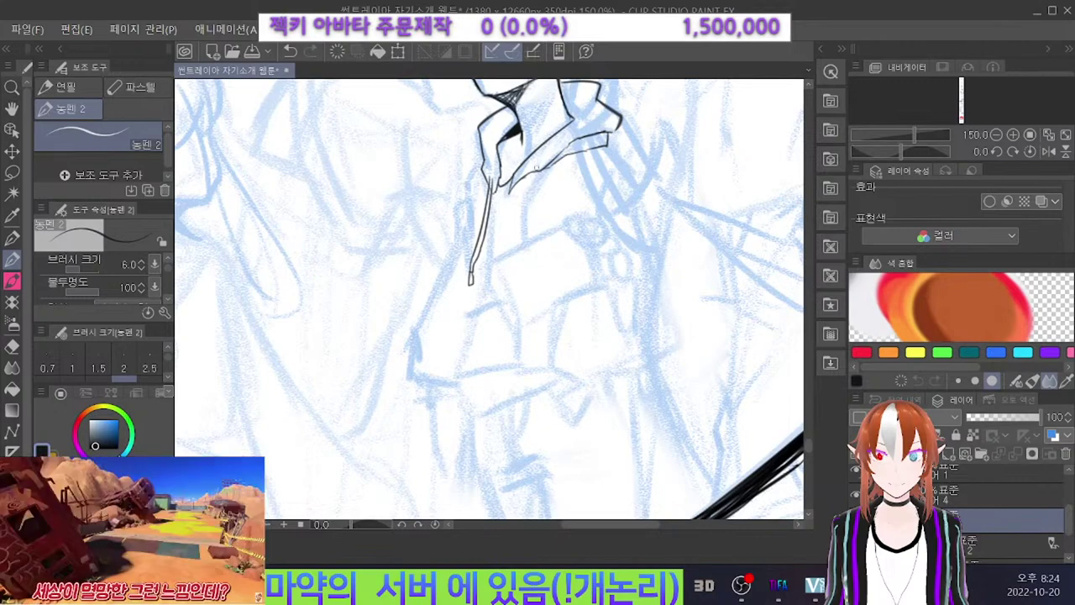
Ink a second thin double-lined drawstring hanging straight down beneath the collar and tidy where it meets the collar.
drag(517, 175, 521, 246)
key(ctrl+z)
key(ctrl+z)
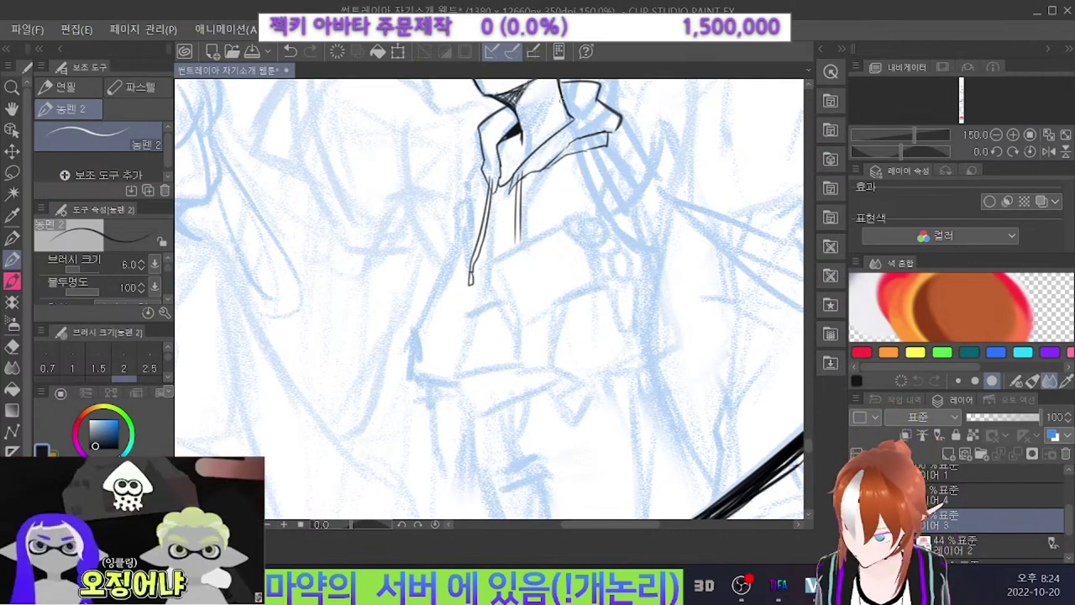
key(e)
key(bracketleft)
key(bracketleft)
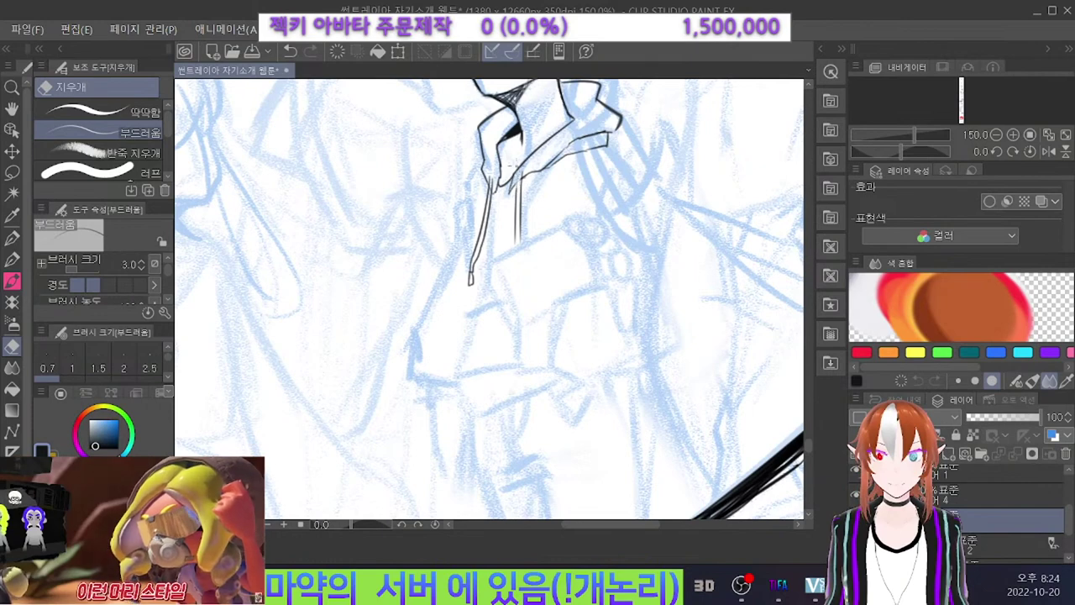
key(p)
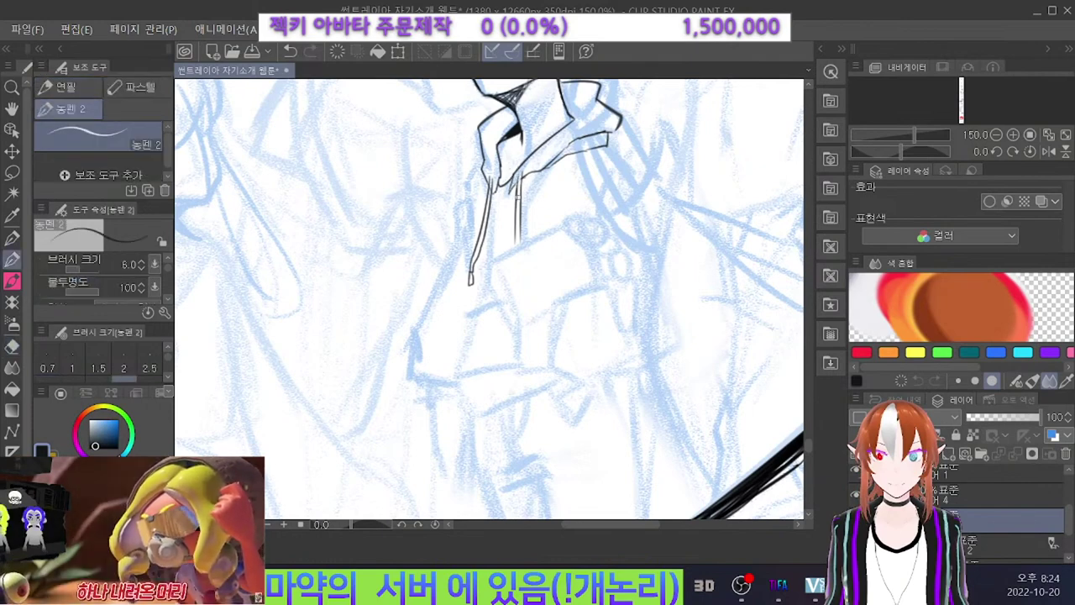
Ink the outer edge of the jacket sleeve from the collar over the shoulder down to the cuff, including the small cuff outline.
key(ctrl+z)
mouse_move(482, 155)
mouse_down()
mouse_move(468, 165)
mouse_move(436, 290)
mouse_up()
key(ctrl+z)
key(ctrl+z)
key(ctrl+z)
drag(460, 219, 430, 306)
key(ctrl+z)
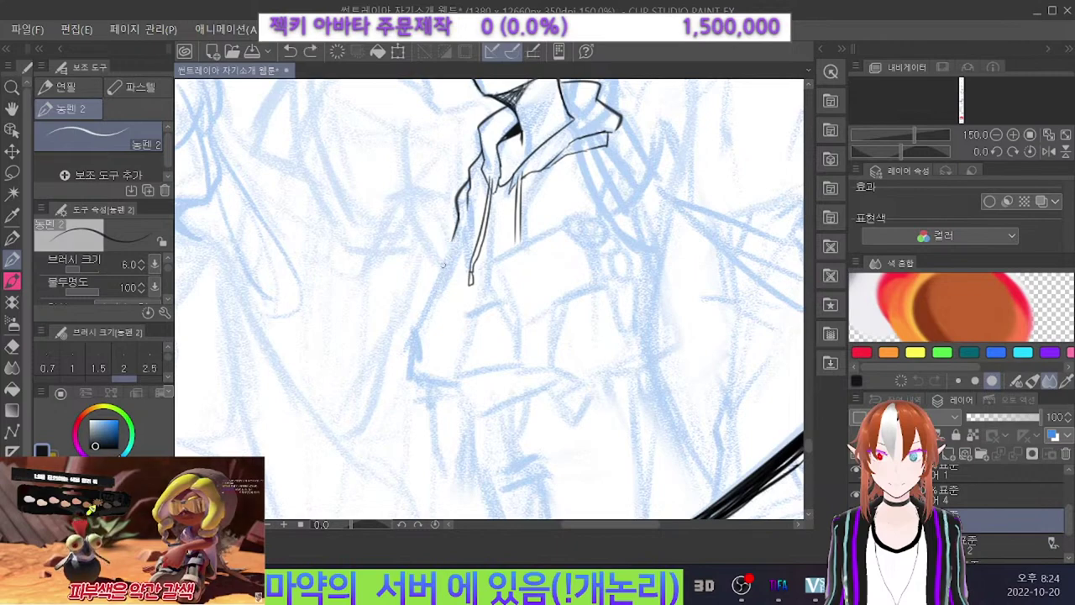
drag(460, 220, 414, 328)
mouse_move(409, 378)
mouse_down()
mouse_move(440, 383)
mouse_move(423, 402)
mouse_move(460, 398)
mouse_up()
key(ctrl+z)
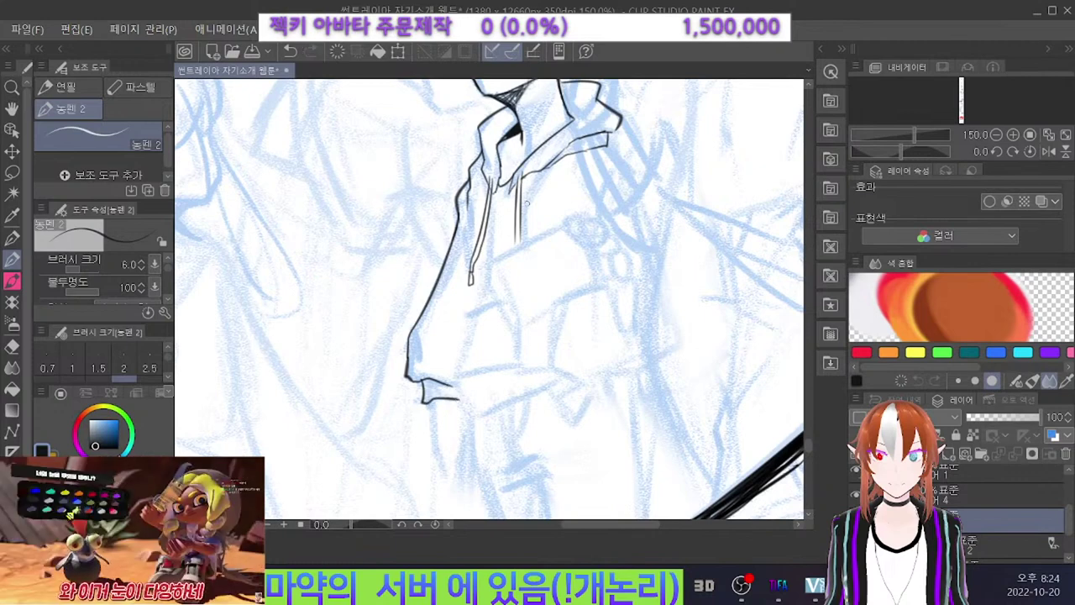
Ink the inner sleeve edge with a short elbow-height fold line and the upper edge of the jacket's hem.
drag(491, 220, 479, 294)
key(ctrl+z)
drag(487, 228, 480, 285)
key(ctrl+z)
mouse_move(484, 237)
mouse_down()
mouse_move(465, 310)
mouse_move(508, 305)
mouse_move(482, 310)
mouse_up()
key(ctrl+z)
drag(461, 348, 449, 374)
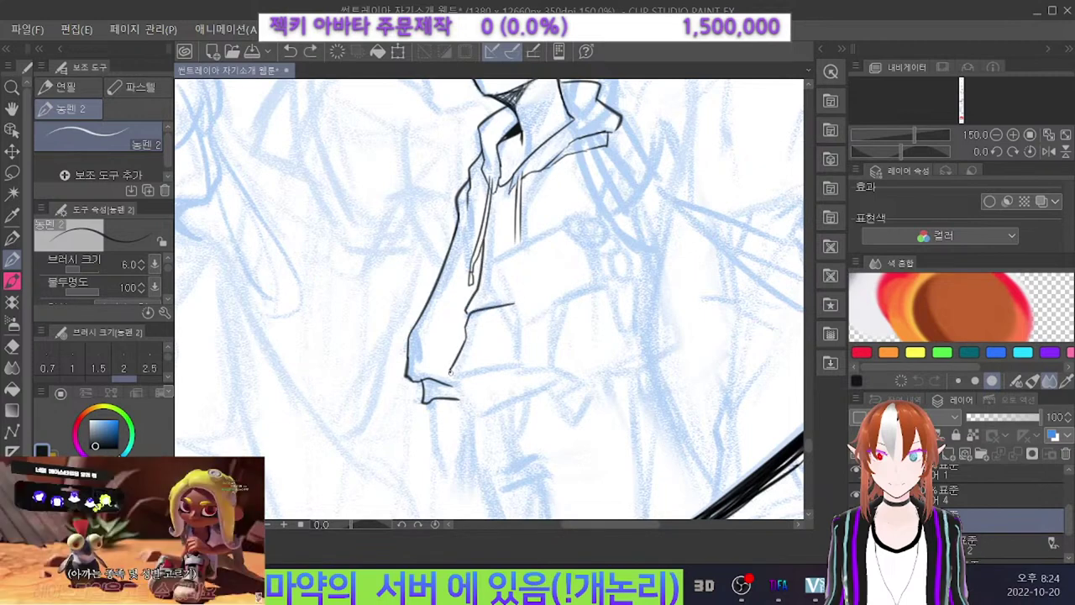
drag(523, 367, 460, 384)
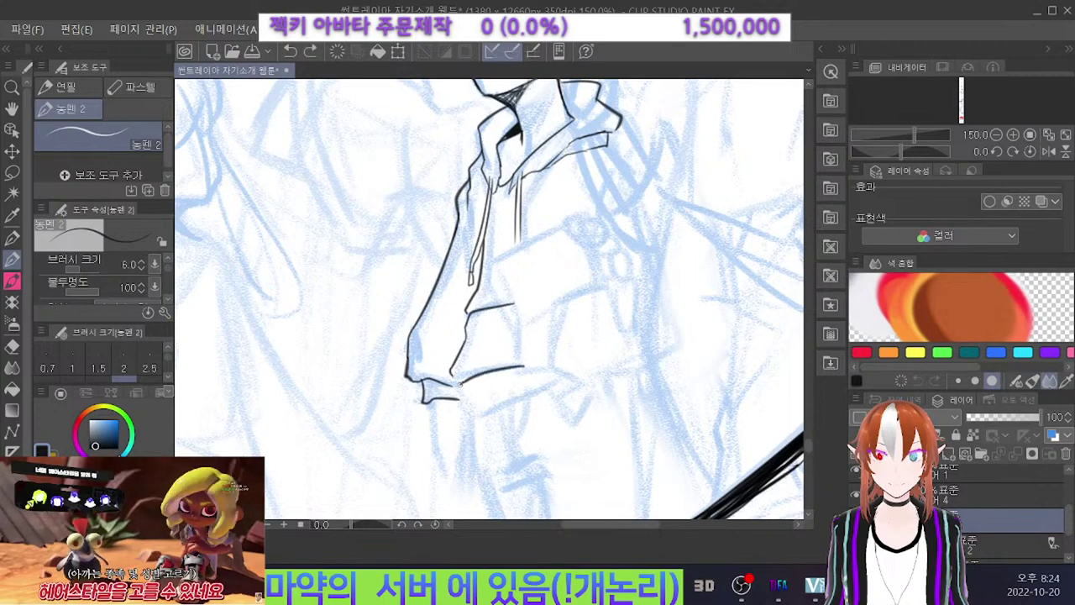
Add thin diagonal crease lines on the jacket body between the sleeve fold and the hem.
mouse_move(513, 328)
mouse_down()
mouse_move(458, 370)
mouse_move(467, 368)
mouse_up()
key(ctrl+z)
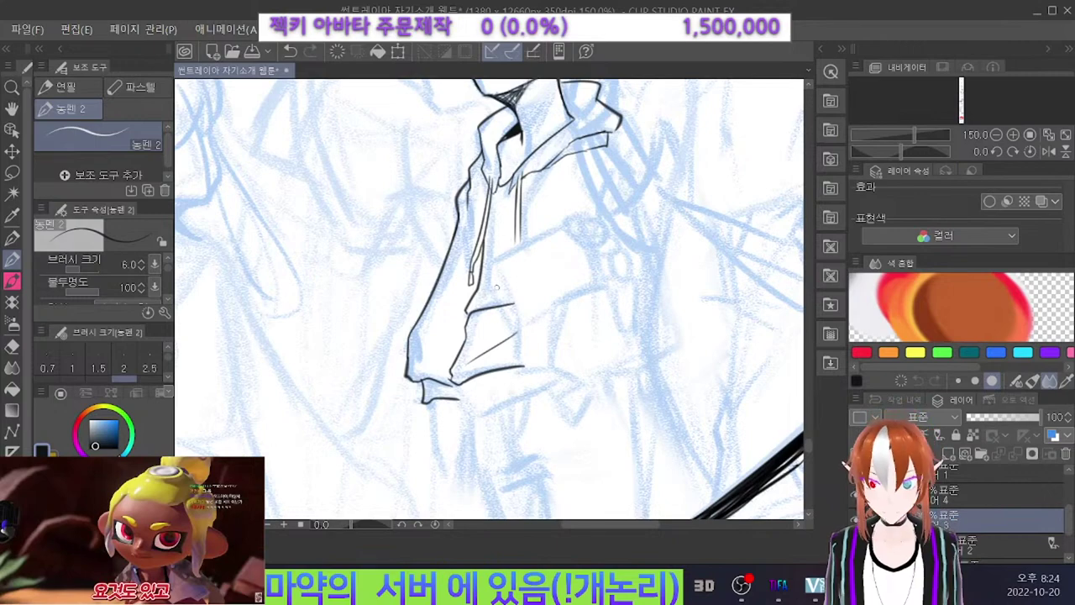
drag(506, 328, 475, 352)
key(ctrl+z)
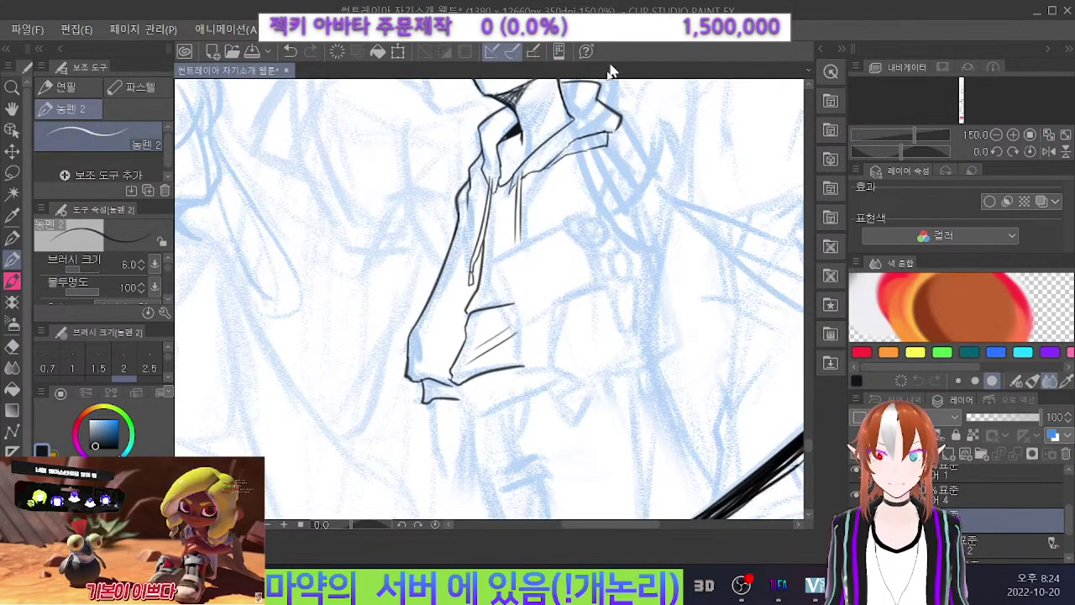
drag(519, 302, 500, 394)
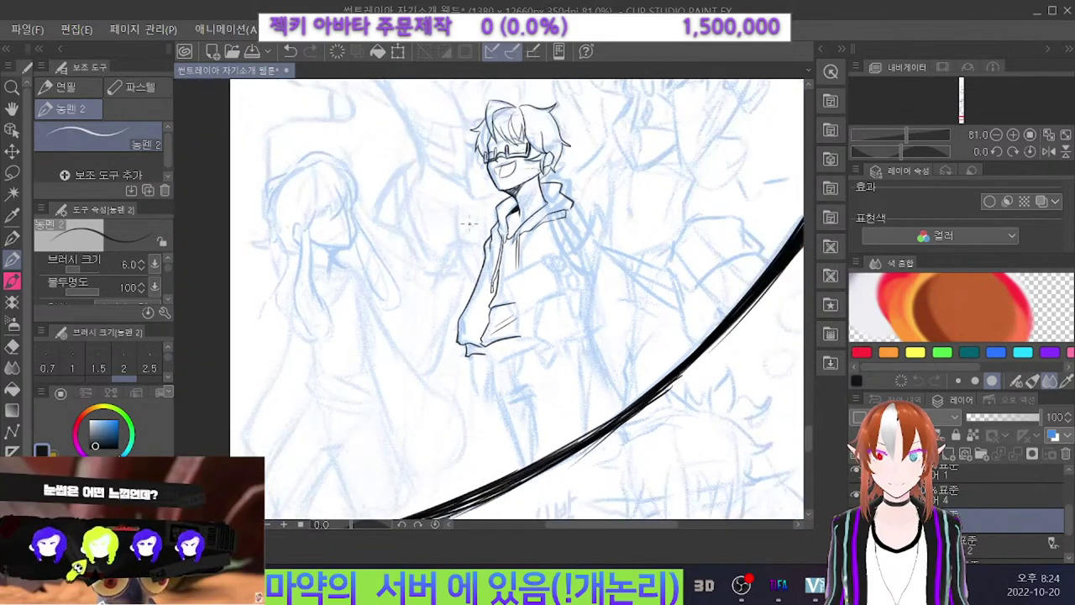
Ink the curved lower edge of the jacket's hem band, roughly parallel to its upper edge.
scroll(499, 394, down, 3)
scroll(499, 395, up, 1)
scroll(532, 329, up, 3)
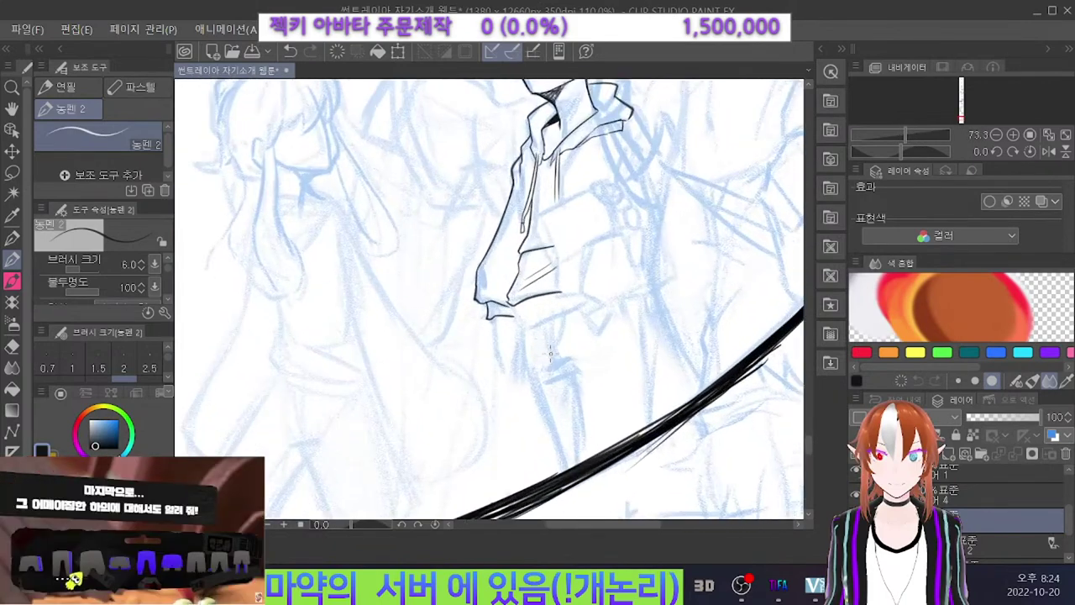
drag(591, 301, 520, 323)
key(ctrl+z)
key(ctrl+z)
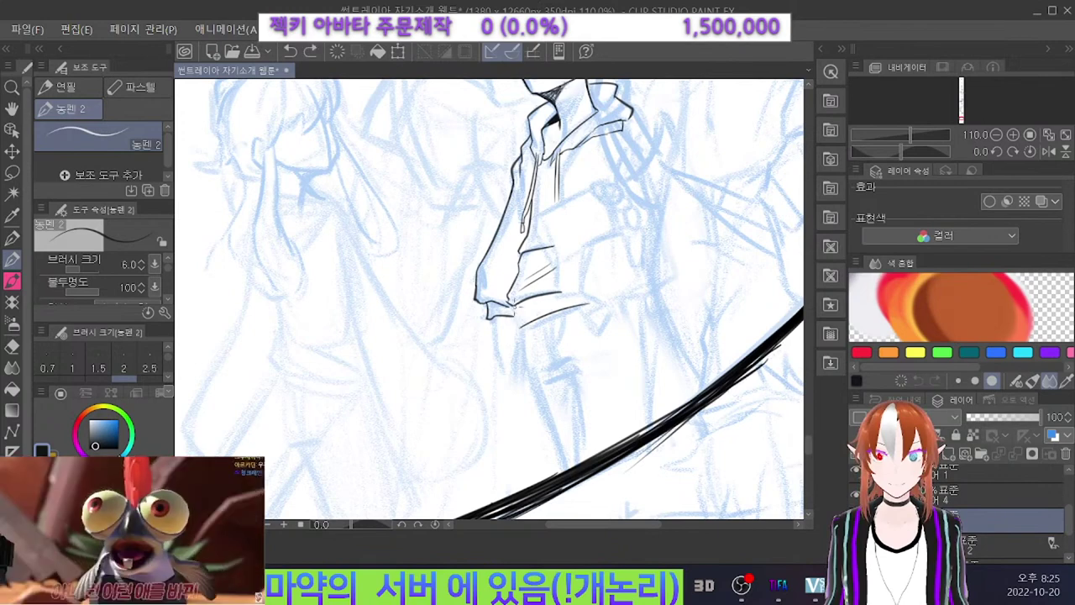
drag(586, 298, 527, 314)
key(ctrl+z)
key(ctrl+z)
drag(588, 300, 520, 318)
key(ctrl+z)
key(ctrl+z)
key(ctrl+z)
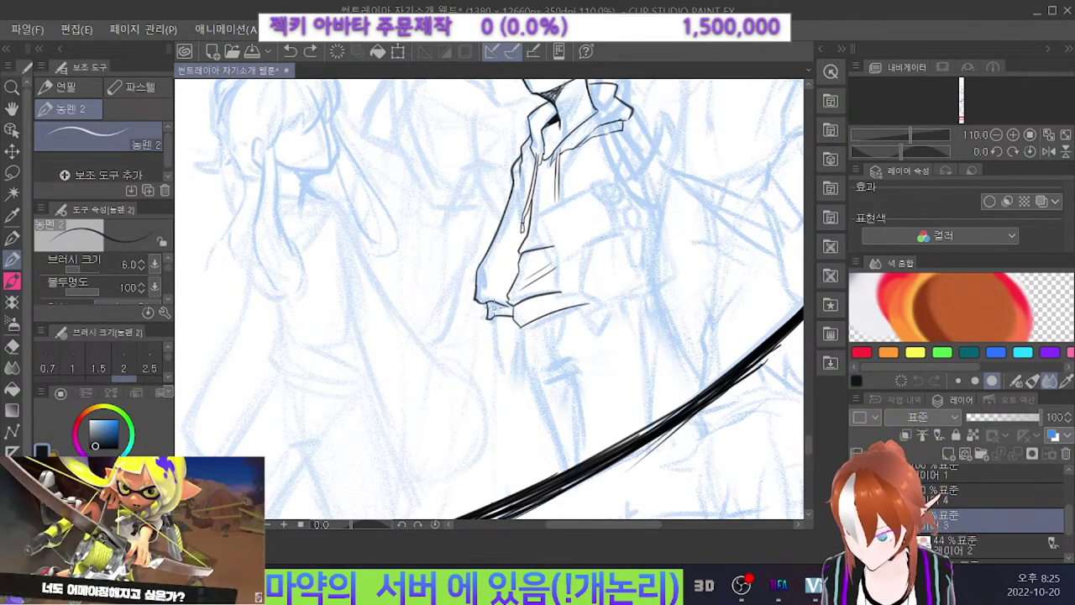
Close the front end of the hem band and fill the band with short ribbing lines.
drag(515, 306, 521, 325)
key(ctrl+z)
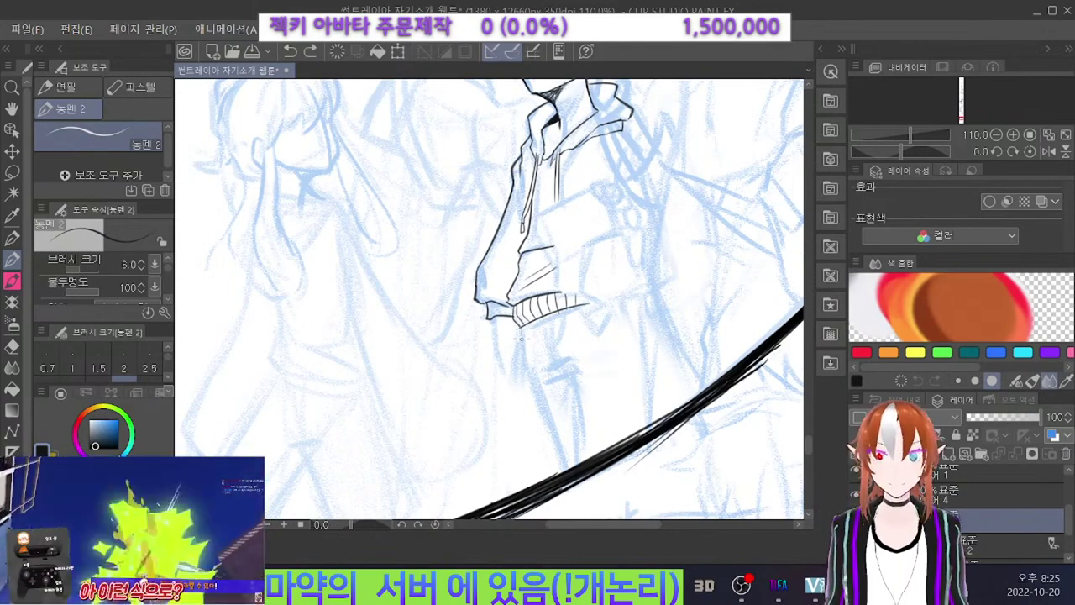
key(ctrl+z)
key(ctrl+z)
Ink the trouser outlines from the hem to the thick black arc: front edge, inner leg line with a short crease, and back edge.
mouse_move(521, 324)
mouse_down()
mouse_move(522, 374)
mouse_move(556, 470)
mouse_up()
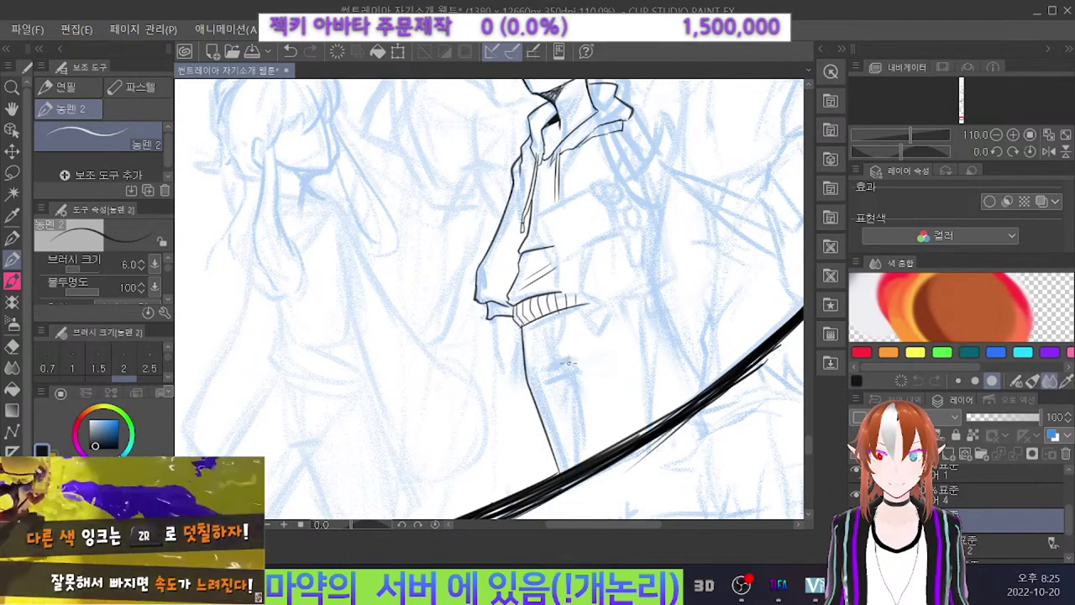
mouse_move(558, 363)
mouse_down()
mouse_move(548, 369)
mouse_move(578, 462)
mouse_up()
drag(642, 294, 633, 437)
key(ctrl+z)
key(ctrl+z)
drag(643, 300, 636, 442)
key(ctrl+z)
drag(641, 361, 641, 424)
key(ctrl+z)
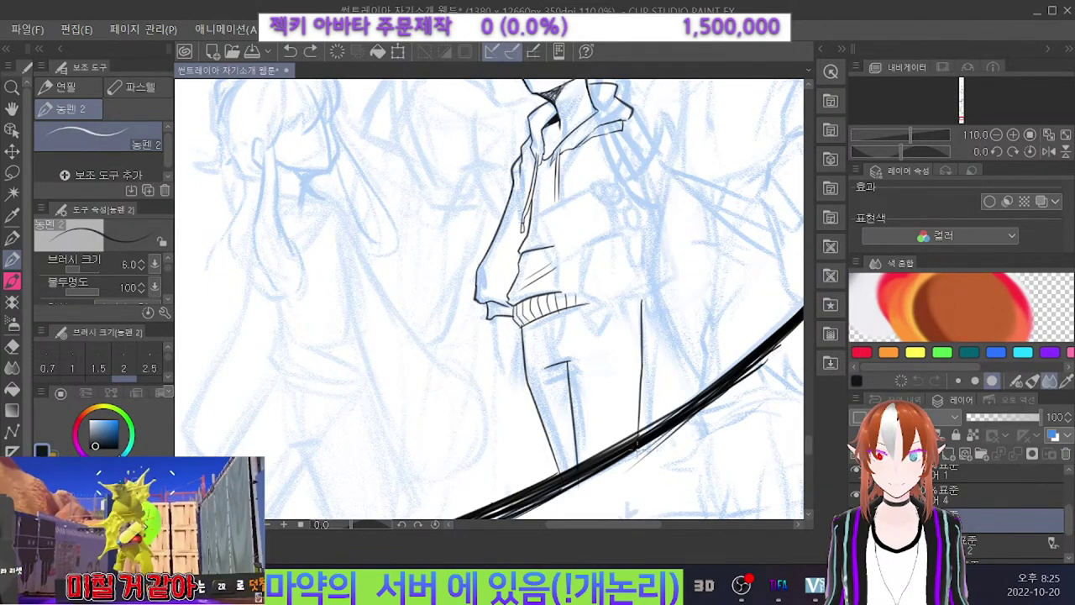
drag(640, 376, 639, 437)
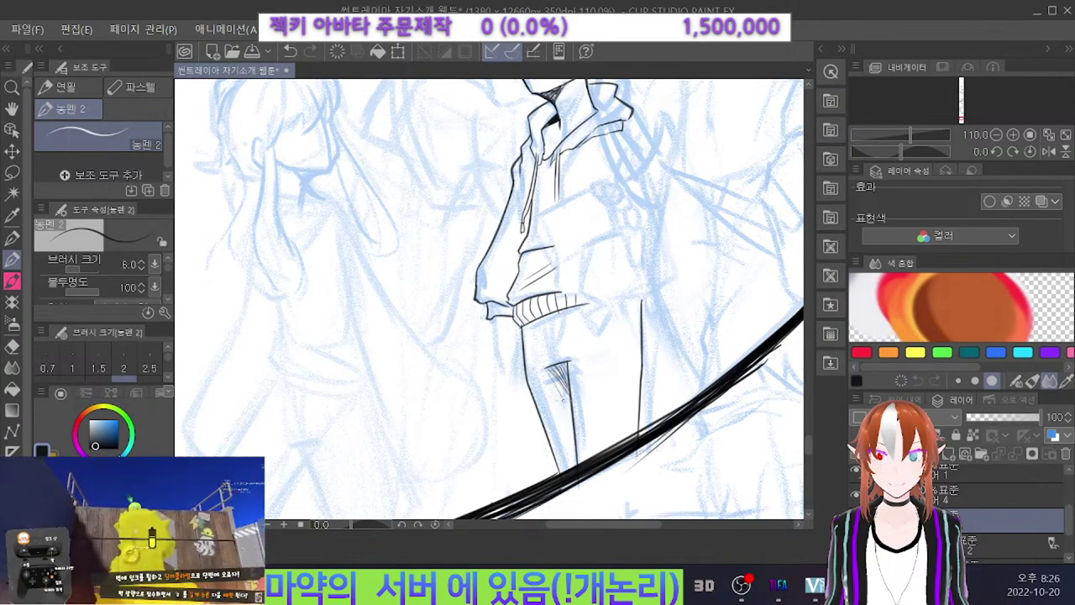
mouse_move(562, 397)
mouse_down()
mouse_move(575, 437)
mouse_move(554, 374)
mouse_up()
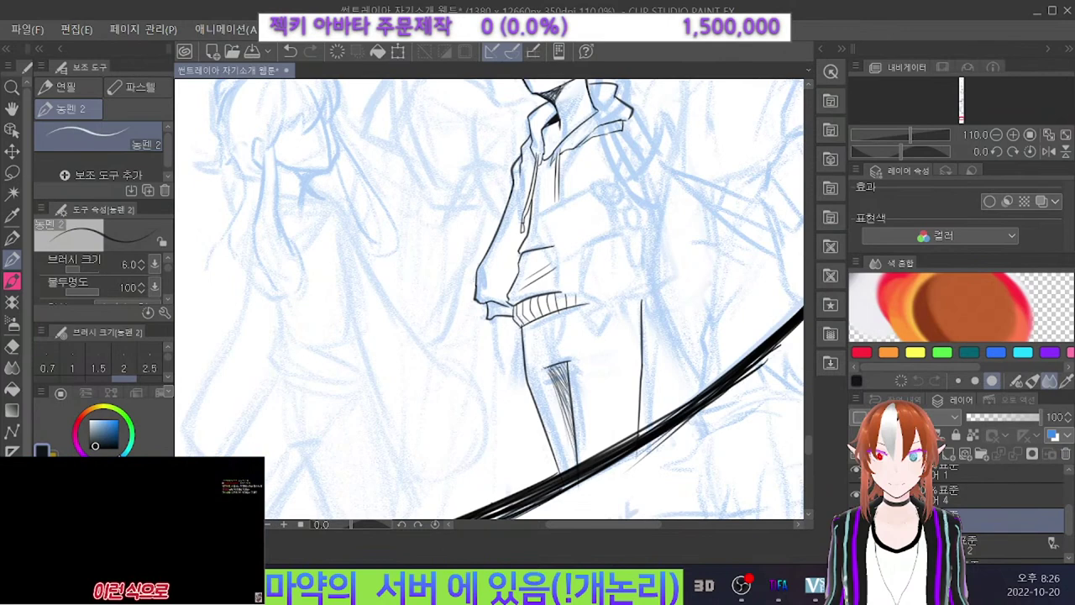
key(ctrl+z)
key(ctrl+z)
key(ctrl+z)
key(ctrl+z)
key(ctrl+z)
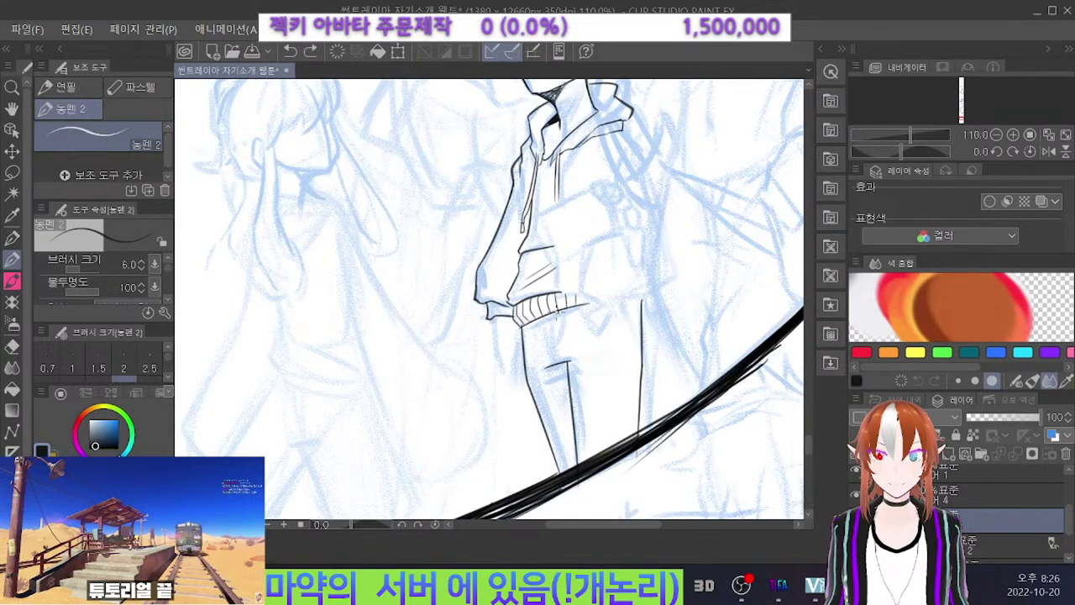
key(ctrl+z)
Ink the front trouser line below the hem band and the double-curved pocket openings on both sides.
drag(560, 311, 564, 357)
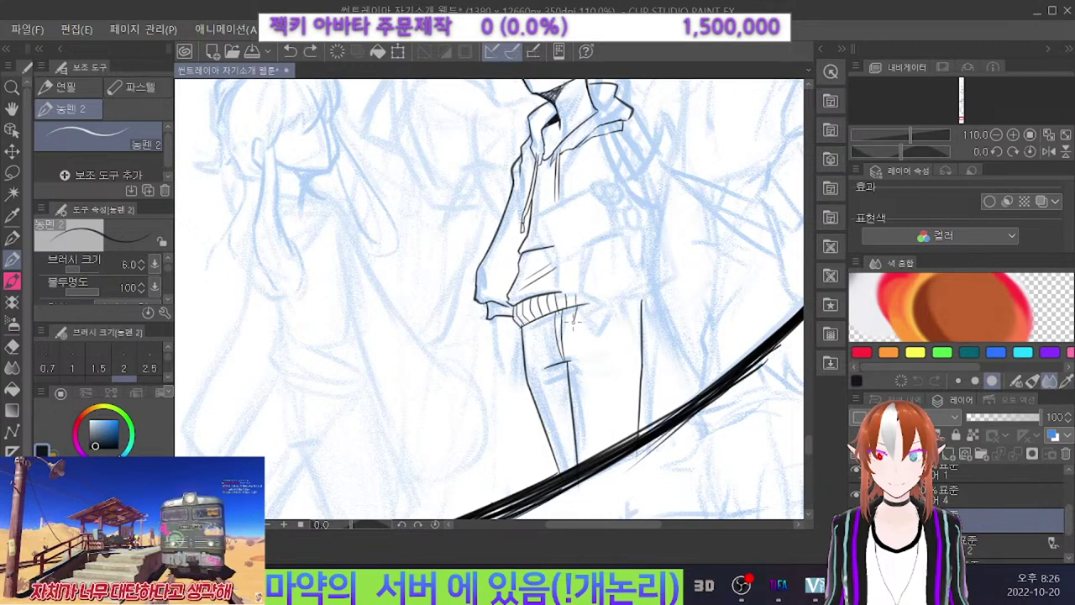
drag(576, 304, 578, 327)
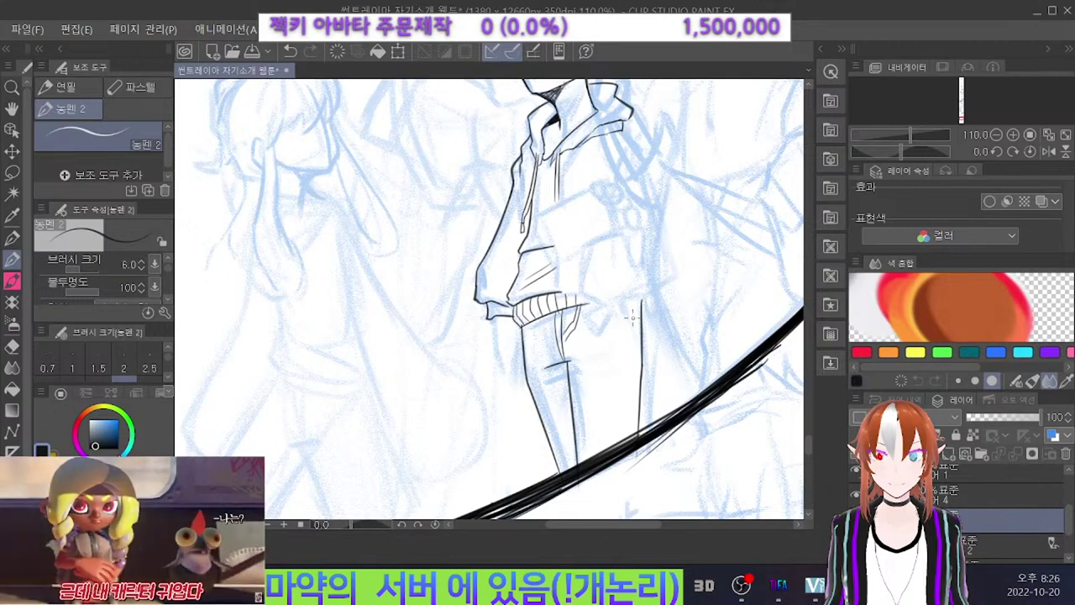
key(ctrl+z)
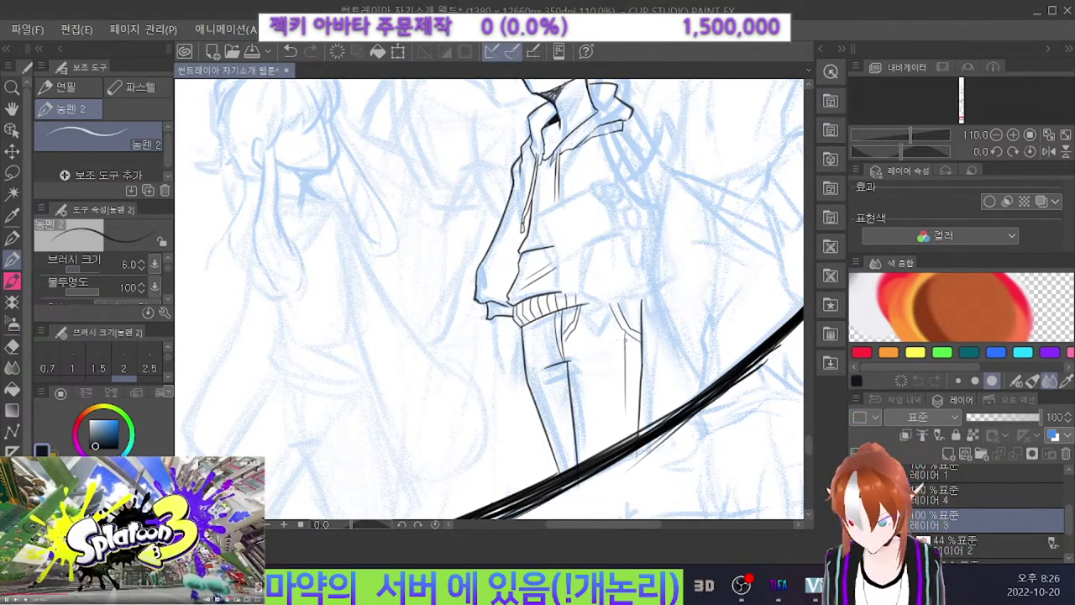
Ink a thin seam line below the back pocket down the trouser leg and erase gaps in it to make it dashed.
key(ctrl+z)
key(ctrl+z)
drag(626, 335, 620, 438)
key(e)
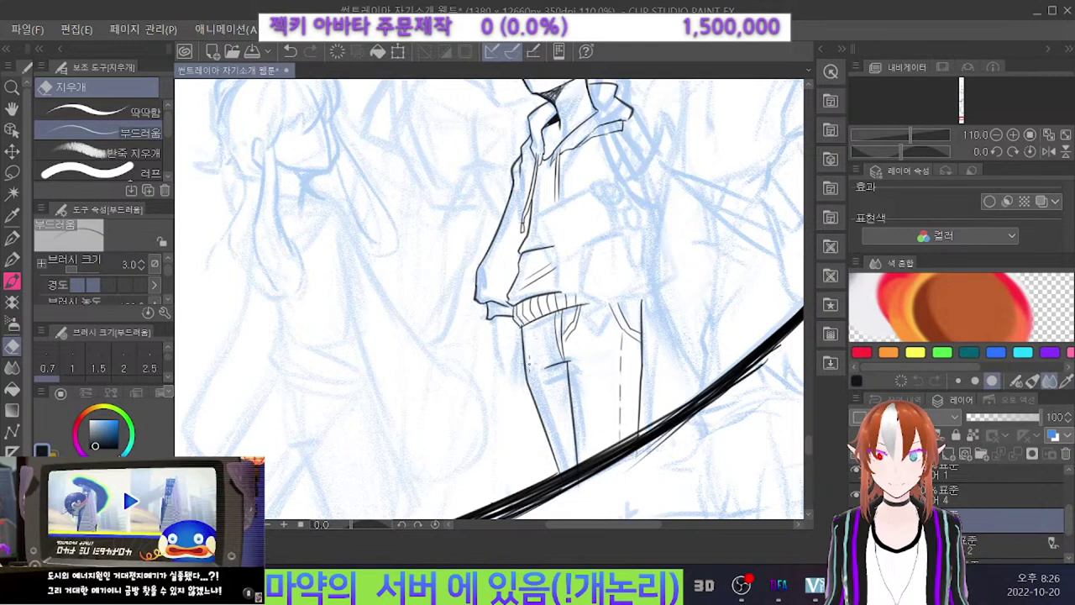
Ink a matching seam line just inside the front trouser edge and break it into dashes with the eraser.
key(p)
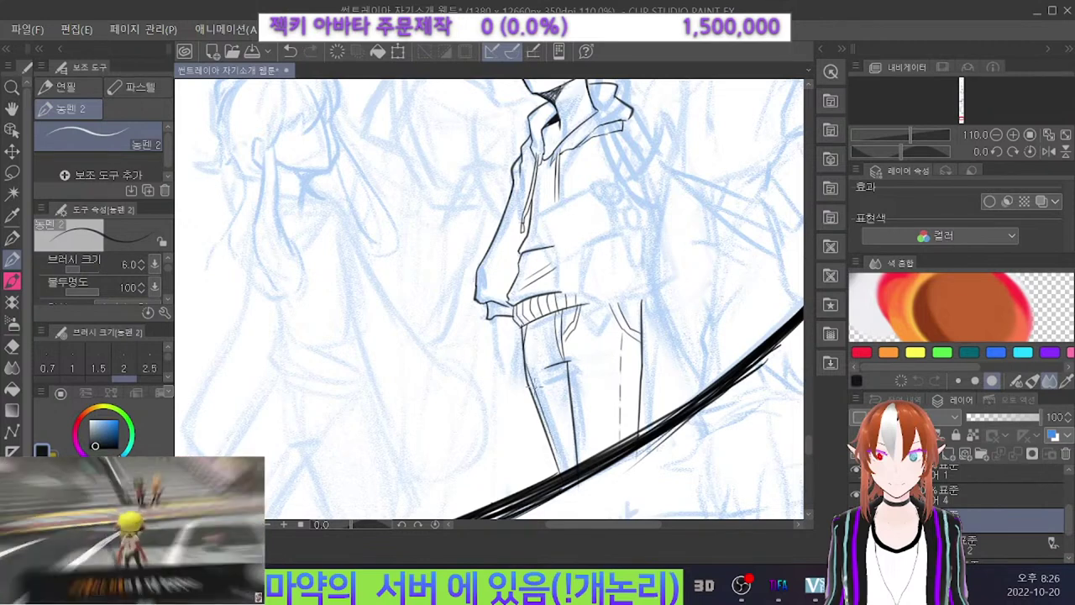
key(e)
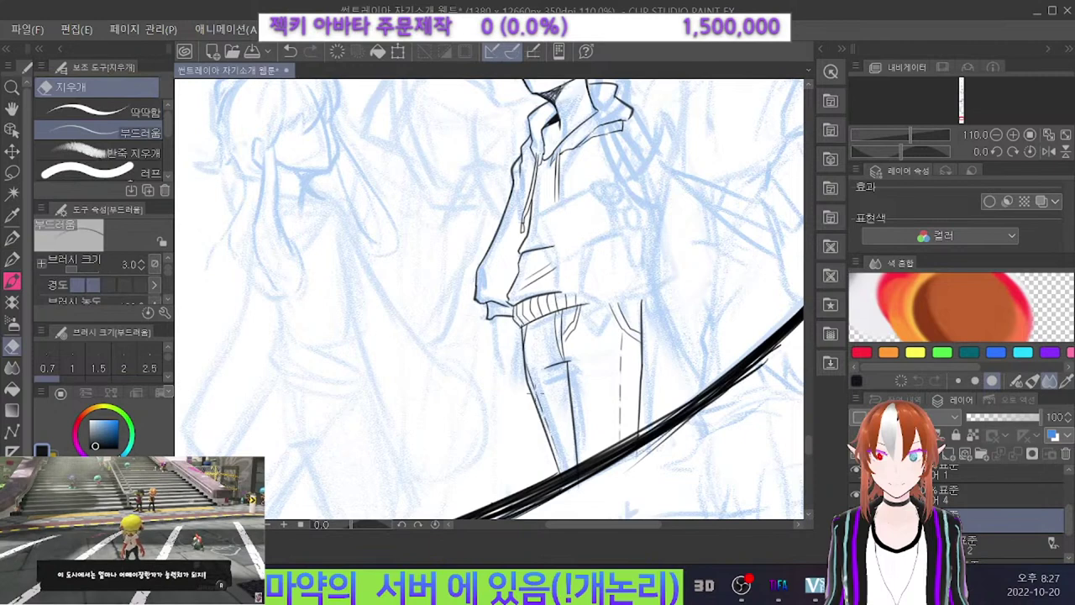
key(p)
key(e)
key(p)
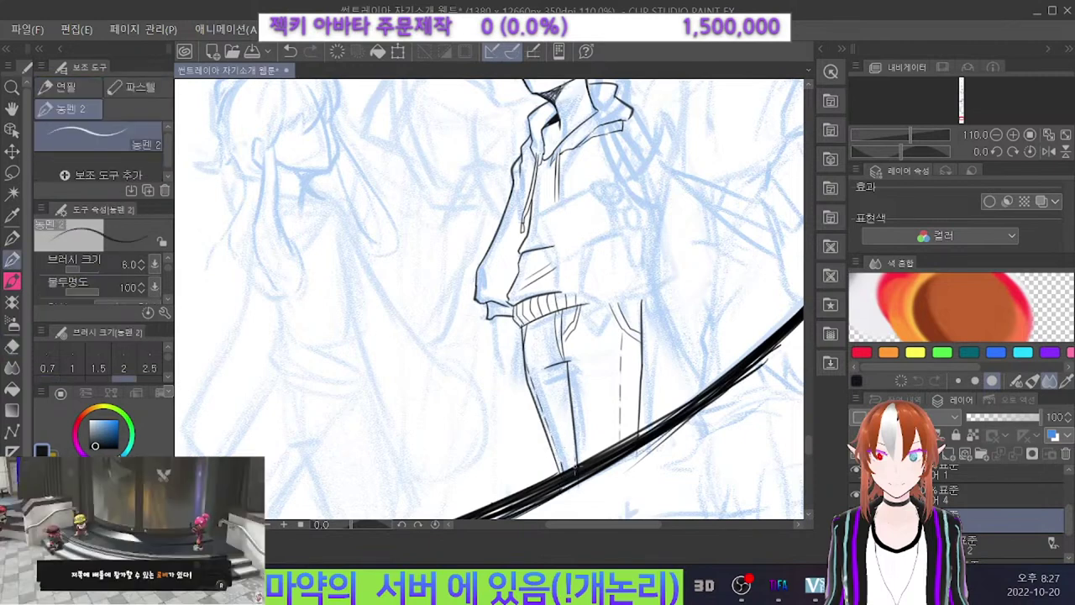
Ink a curled cowlick rising from the hair parting and bending forward above the head.
scroll(504, 454, down, 4)
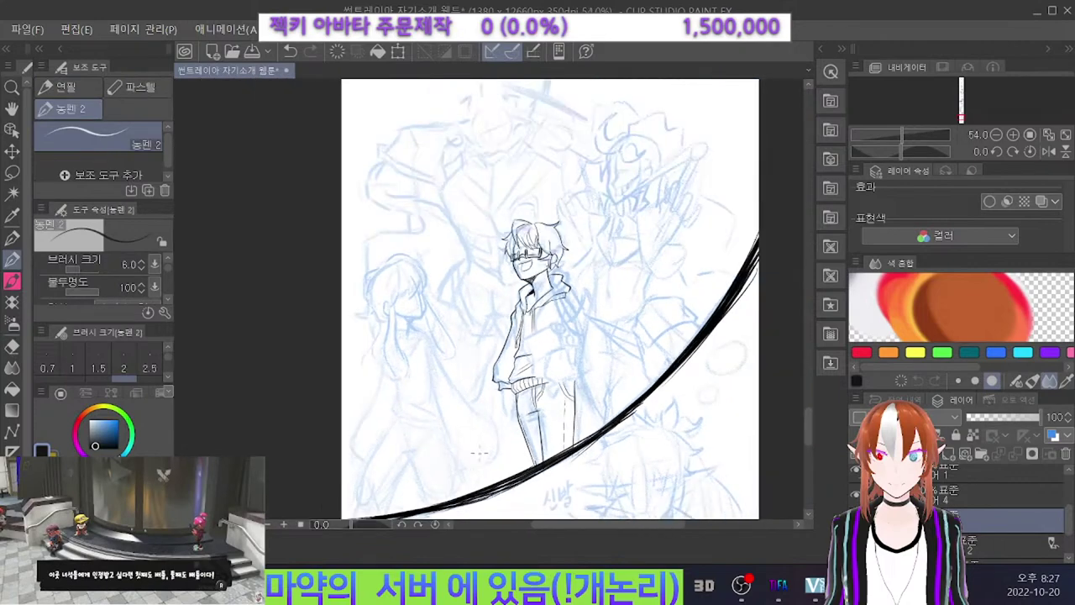
scroll(471, 266, up, 1)
scroll(567, 156, up, 5)
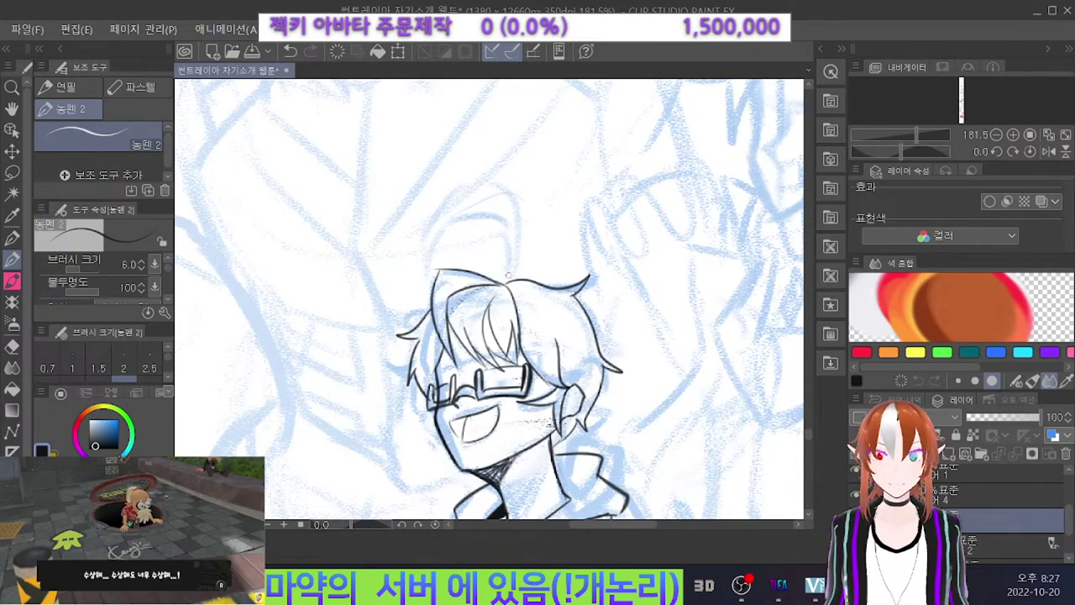
mouse_move(529, 264)
mouse_down()
mouse_move(525, 212)
mouse_move(475, 208)
mouse_move(462, 243)
mouse_up()
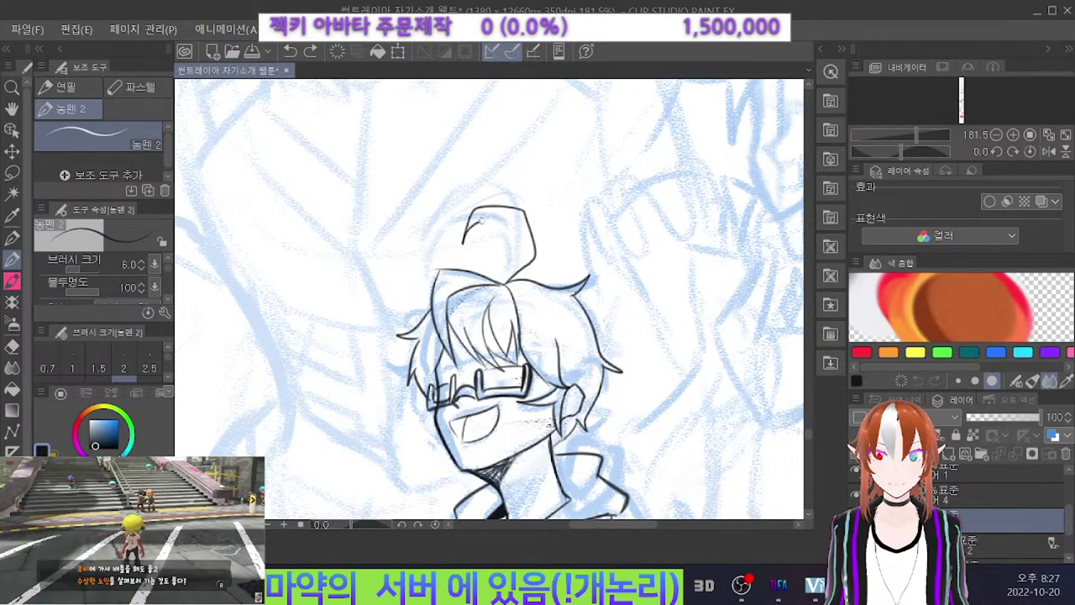
key(ctrl+z)
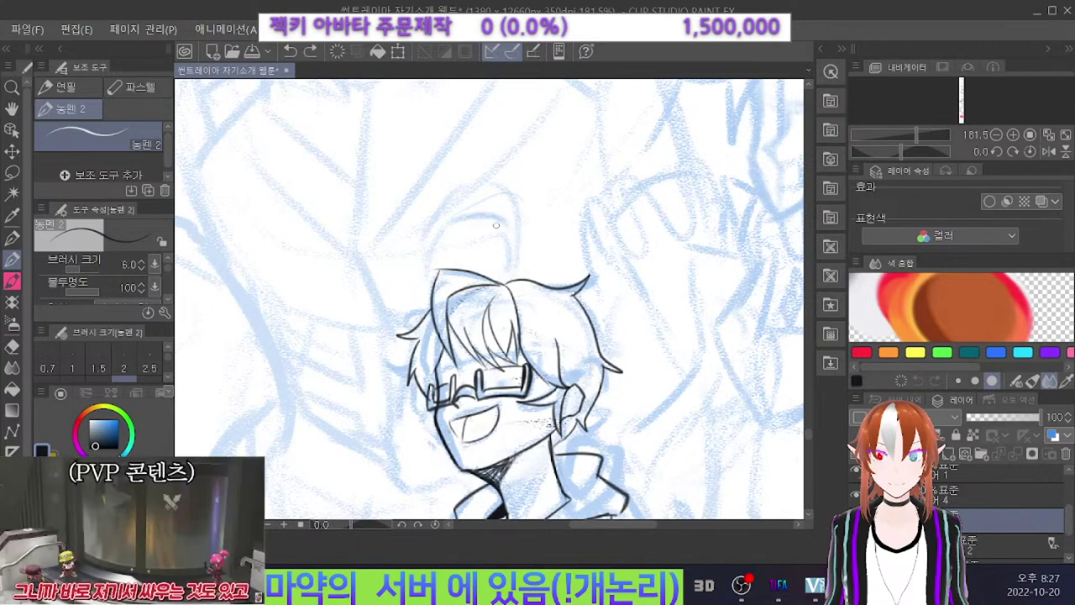
key(ctrl+y)
Erase the lower end of the cowlick's inner line and redraw it curving down into the hair parting.
key(e)
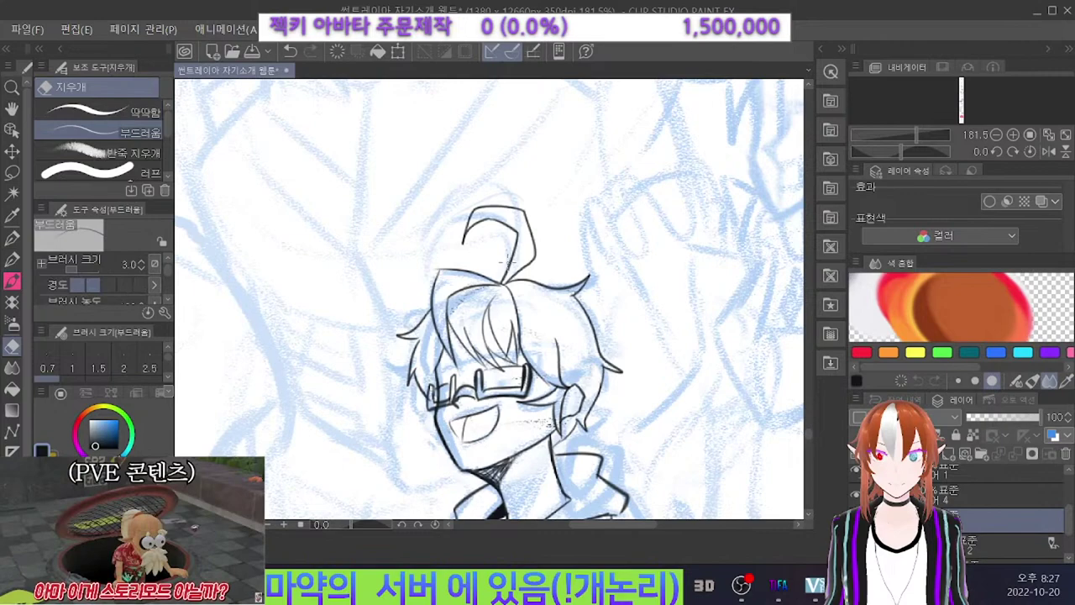
drag(504, 280, 508, 271)
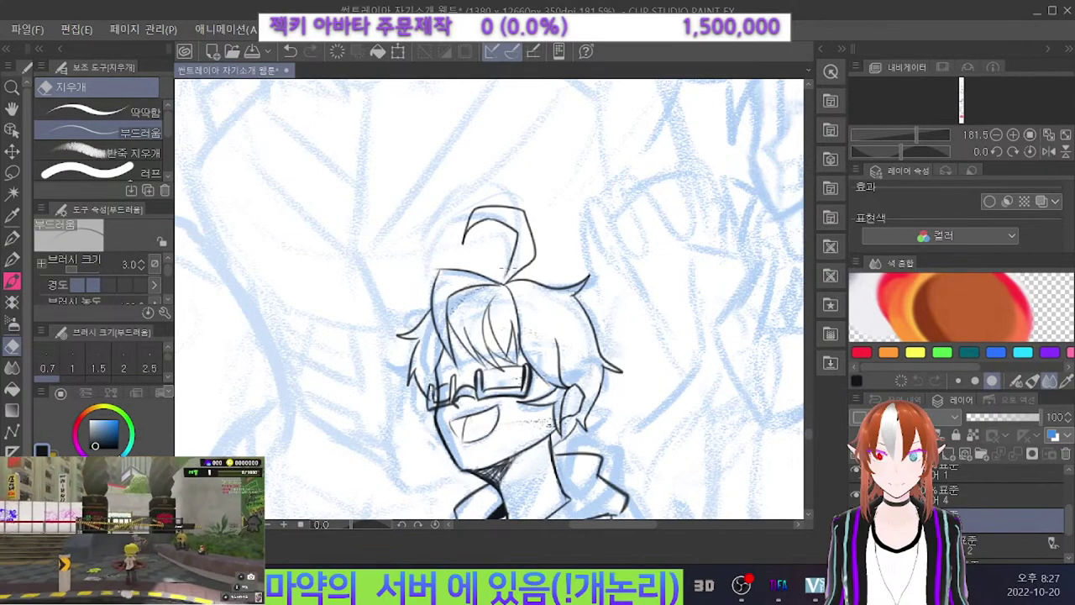
key(p)
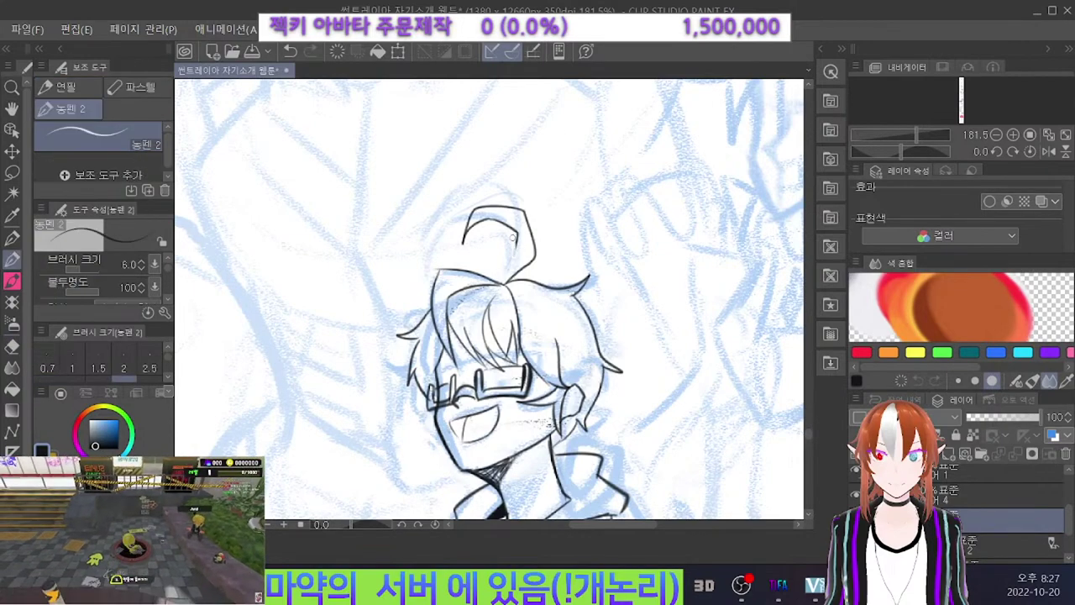
drag(517, 239, 505, 280)
key(ctrl+z)
drag(517, 241, 505, 280)
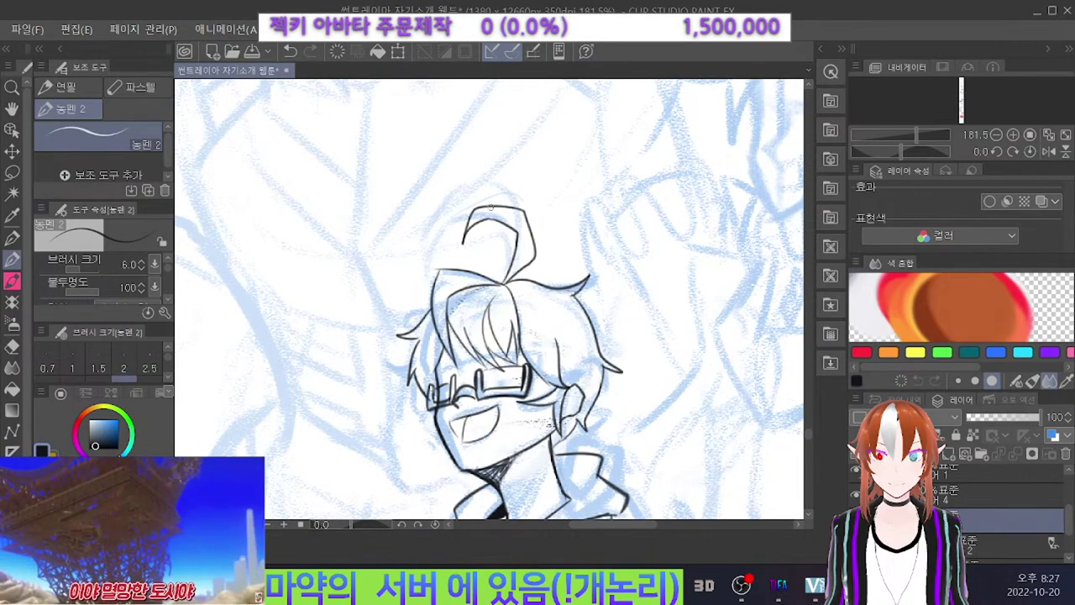
key(ctrl+z)
key(e)
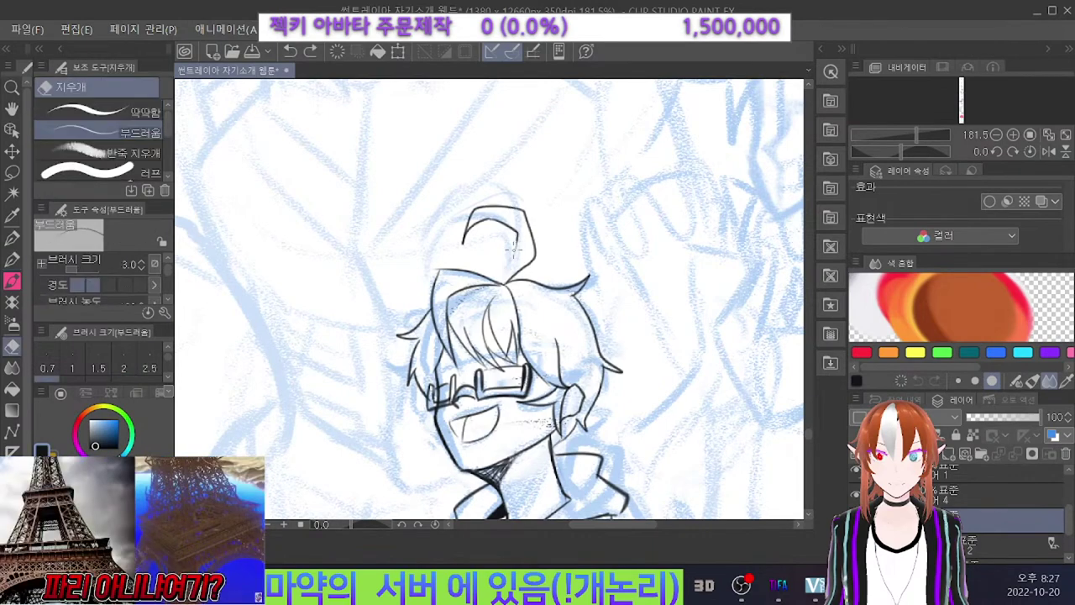
key(p)
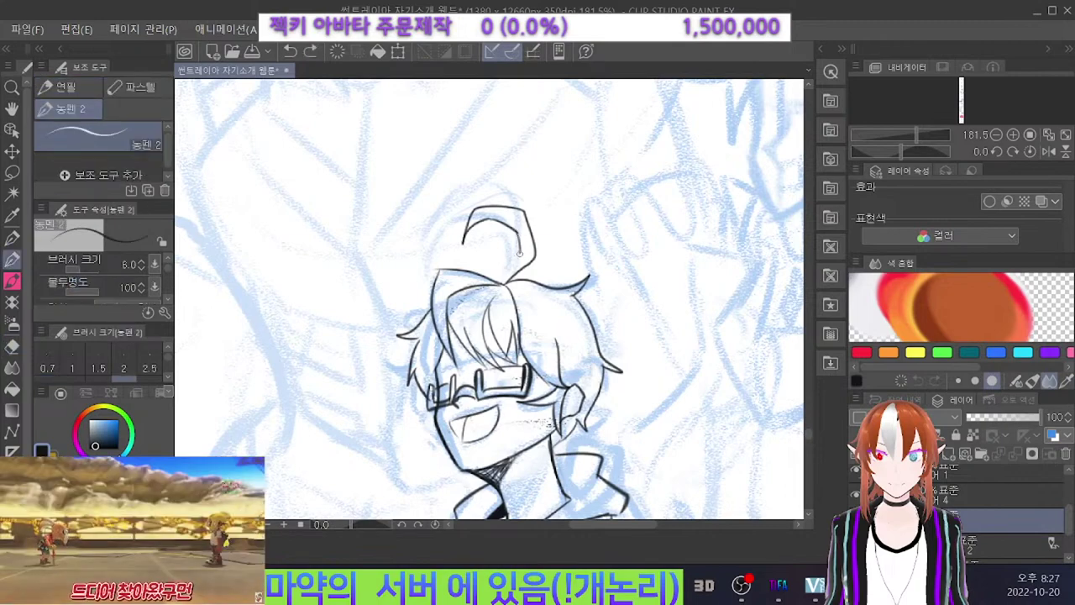
drag(520, 254, 506, 280)
key(ctrl+z)
drag(517, 231, 507, 277)
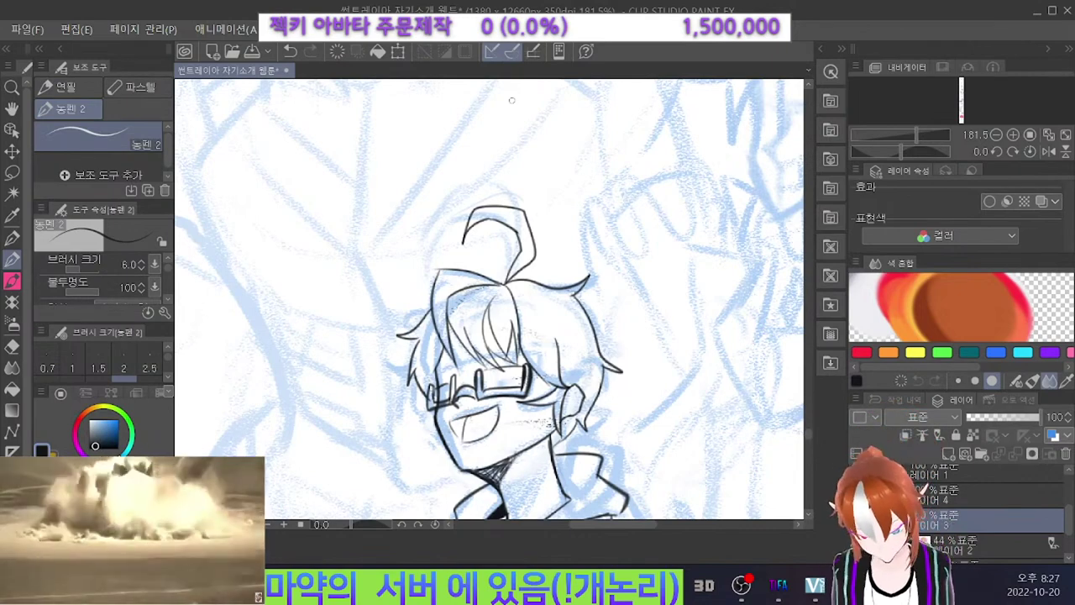
key(e)
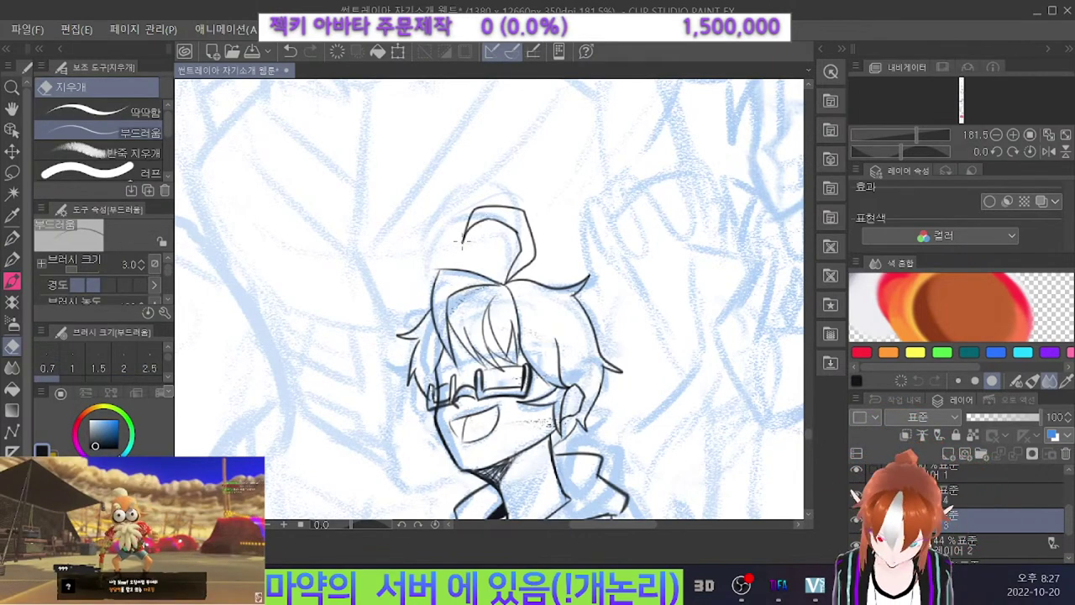
Ink the slanted top edge of the book held against the front of the jacket.
scroll(536, 114, down, 4)
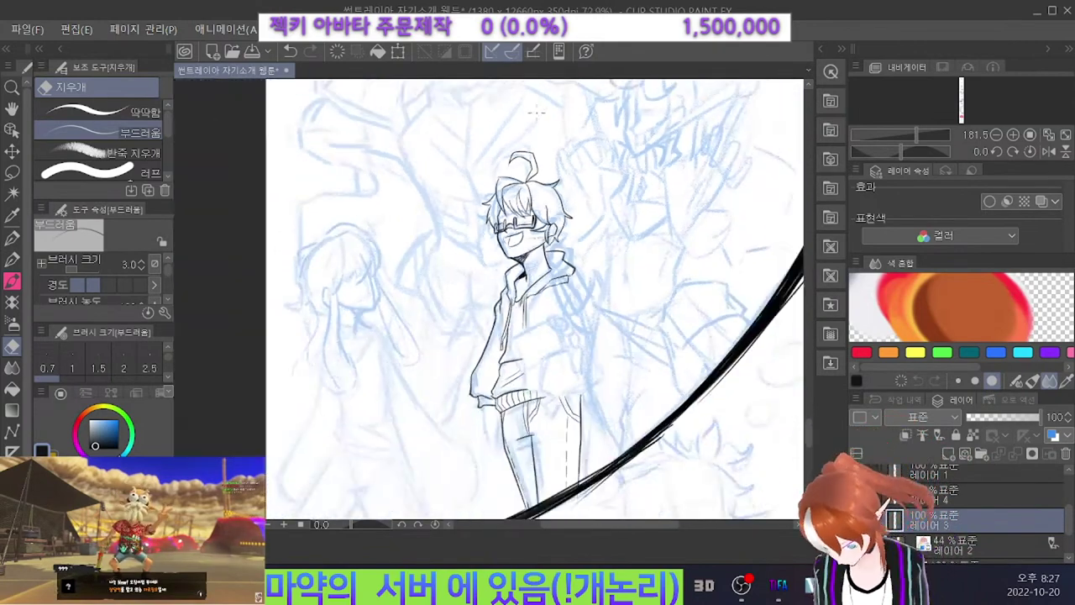
scroll(531, 359, up, 5)
scroll(532, 359, up, 1)
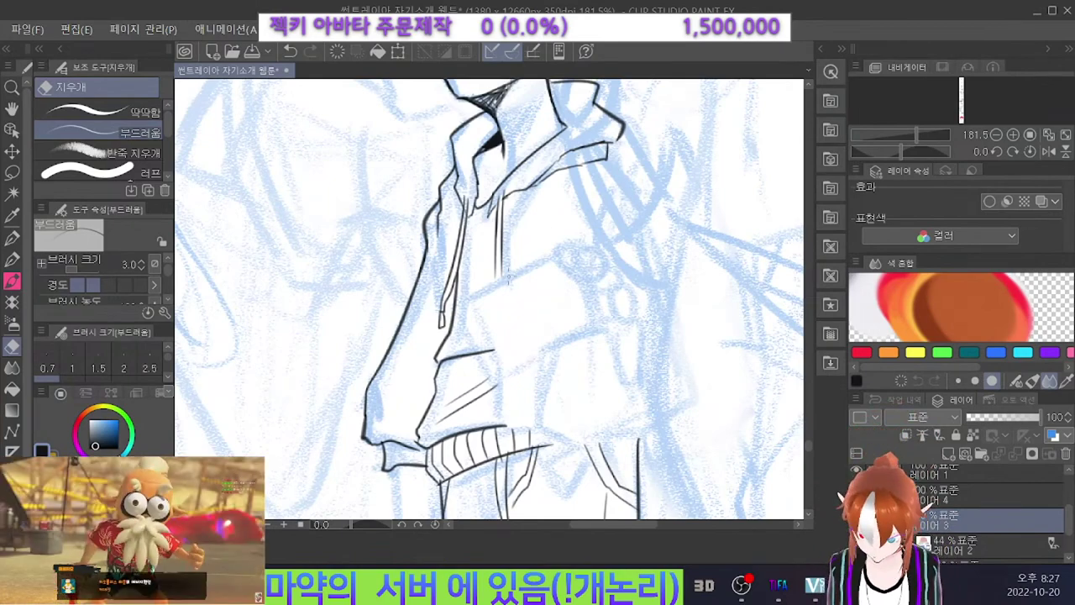
key(p)
key(ctrl+z)
drag(556, 252, 471, 299)
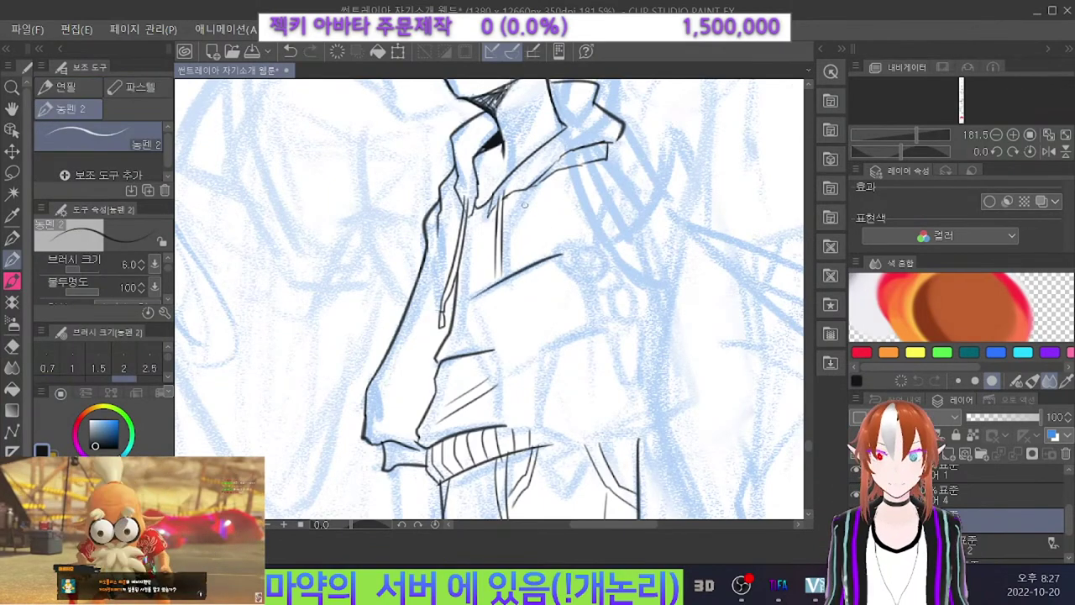
key(ctrl+z)
Ink the book's outer side edge running down from its upper corner, redrawing until the angle fits.
drag(562, 254, 594, 328)
key(ctrl+z)
drag(559, 251, 593, 323)
key(ctrl+z)
drag(563, 250, 594, 313)
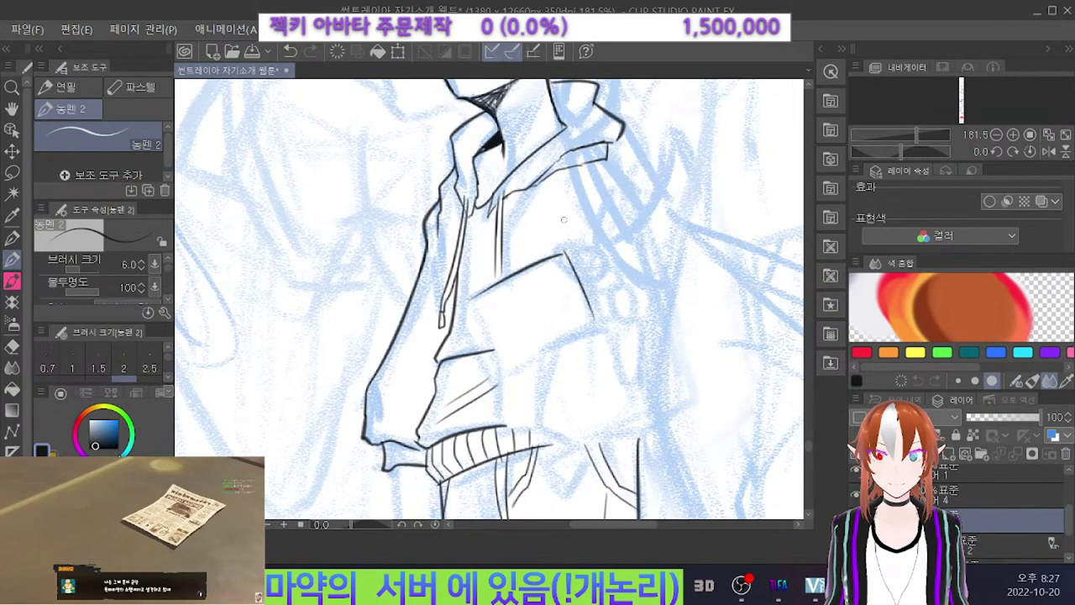
key(ctrl+z)
drag(561, 255, 581, 321)
key(ctrl+z)
drag(562, 254, 597, 327)
key(ctrl+z)
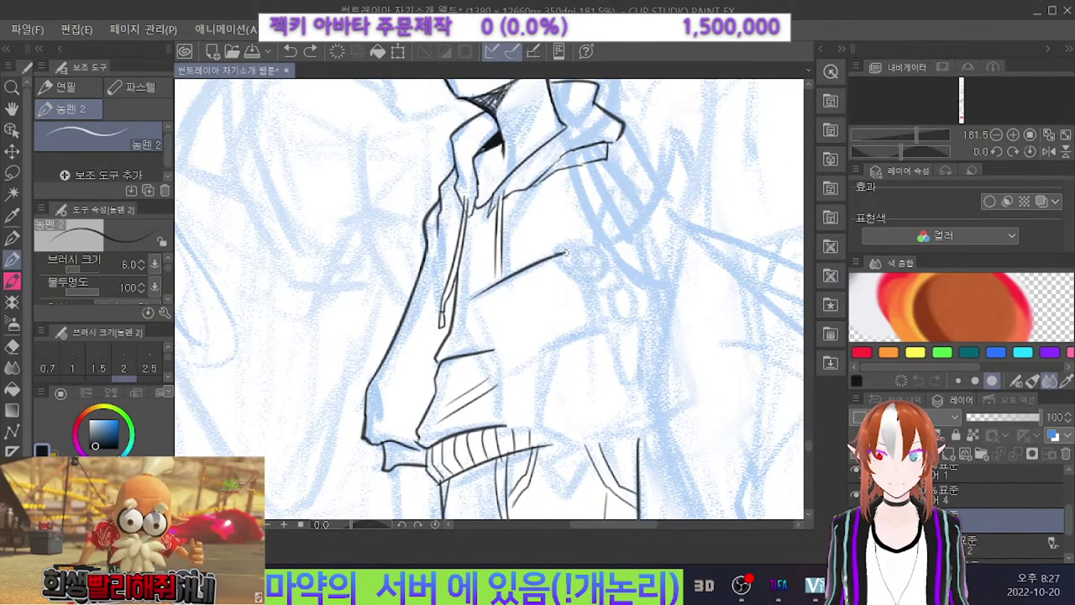
drag(565, 252, 596, 334)
Ink the book's inner cover edge and the rounded spine outline beside it.
drag(476, 304, 507, 377)
key(ctrl+z)
drag(468, 292, 506, 379)
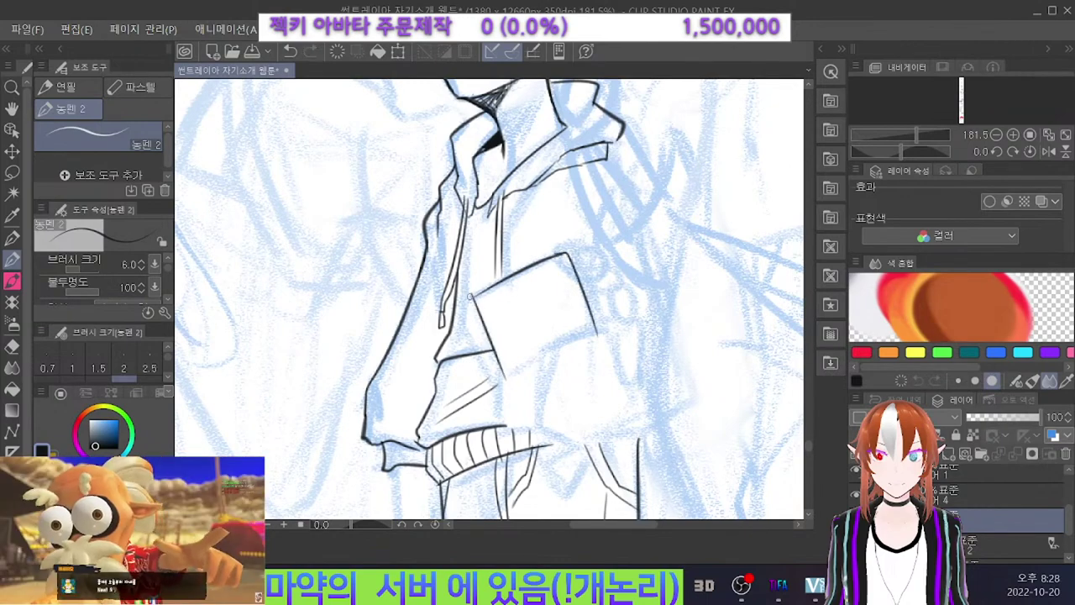
key(ctrl+z)
mouse_move(474, 295)
mouse_down()
mouse_move(460, 315)
mouse_move(495, 384)
mouse_up()
key(ctrl+z)
key(ctrl+z)
key(ctrl+z)
drag(461, 313, 494, 387)
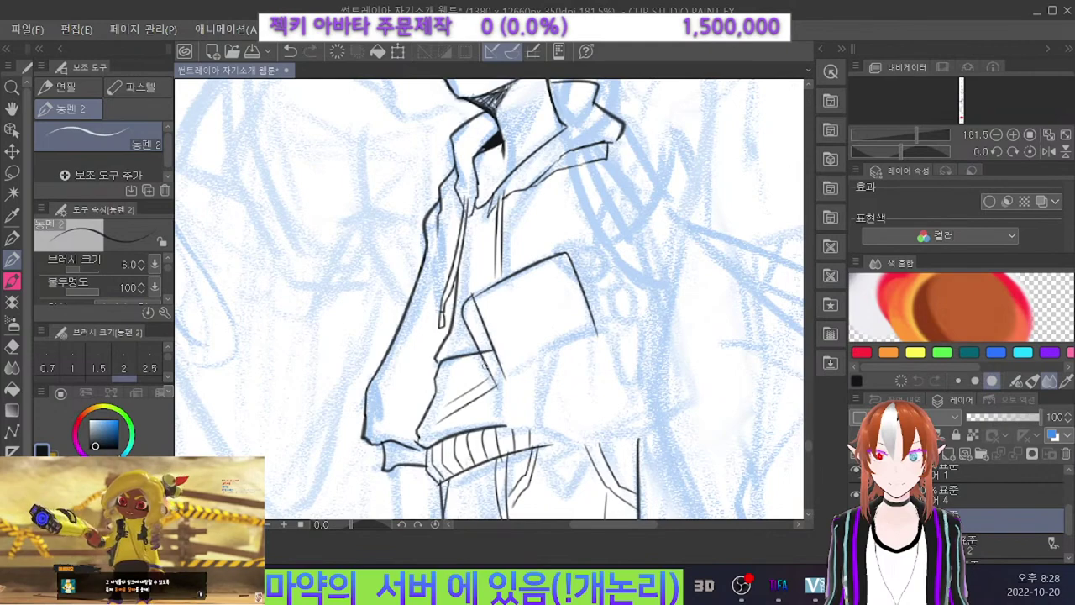
Clean up the spine with the eraser, then ink a thin parallel line beside it and a diagonal across the cover's upper outer corner.
key(e)
key(bracketright)
key(bracketright)
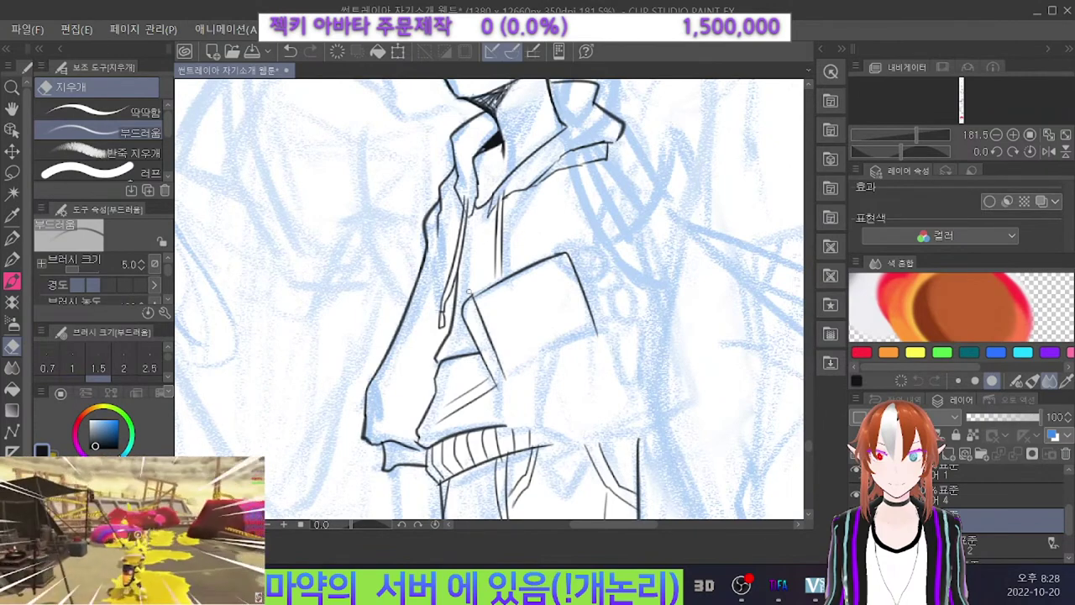
key(p)
key(ctrl+z)
drag(478, 299, 510, 377)
key(ctrl+z)
drag(478, 299, 509, 360)
key(ctrl+z)
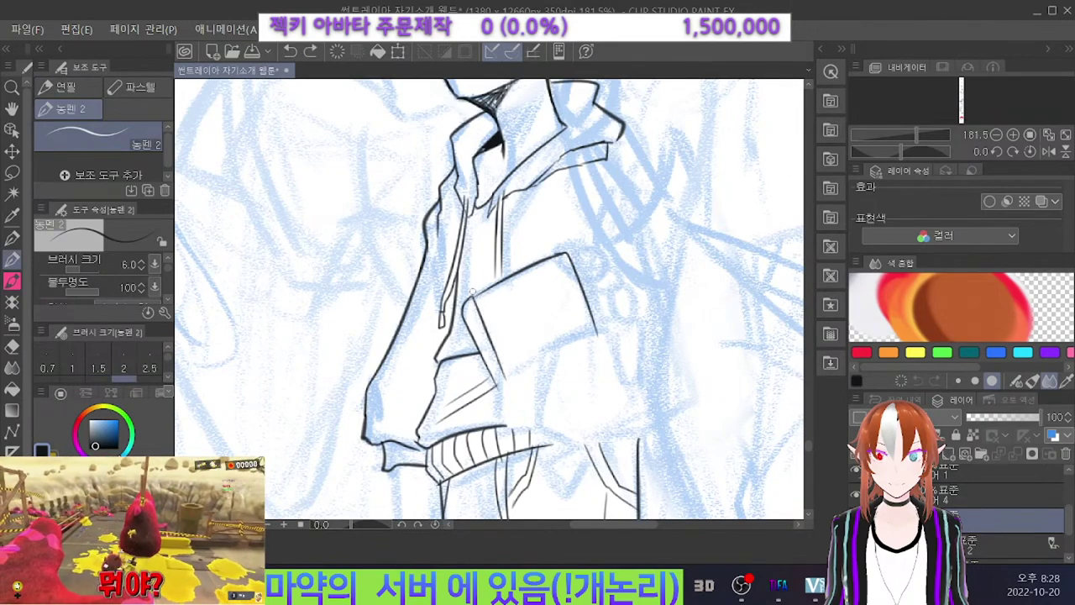
drag(474, 293, 512, 380)
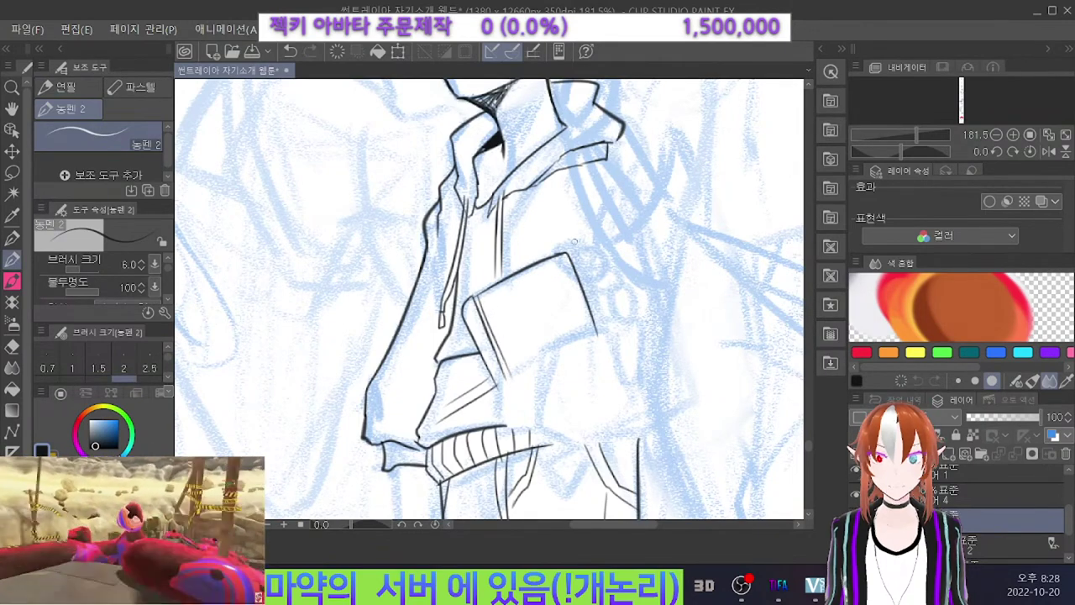
key(ctrl+z)
drag(562, 280, 543, 265)
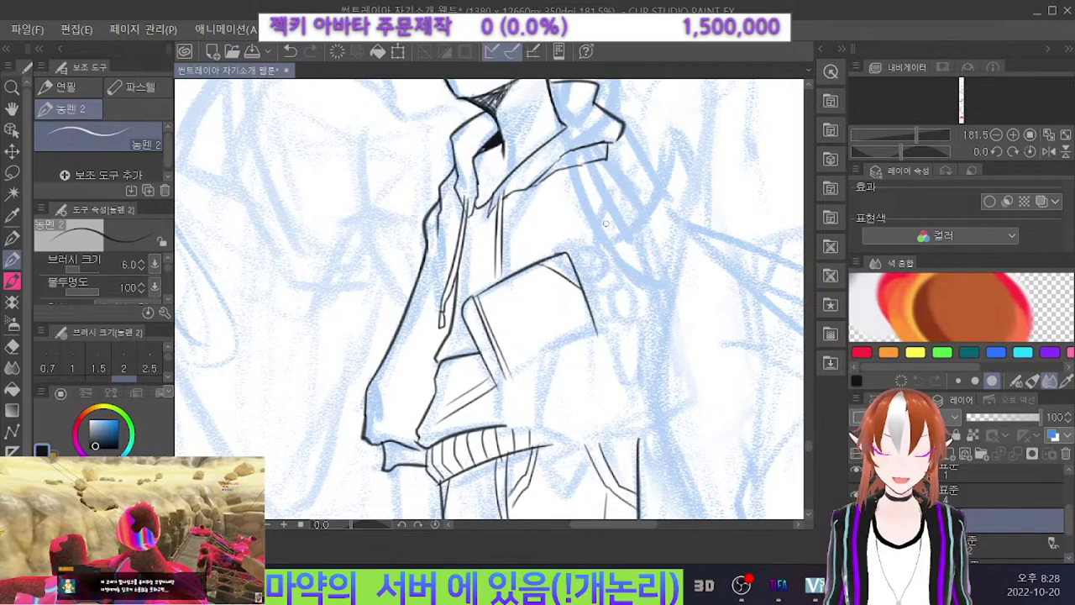
Ink a zigzag line across the book cover from the corner diagonal to the spine line.
scroll(704, 343, down, 5)
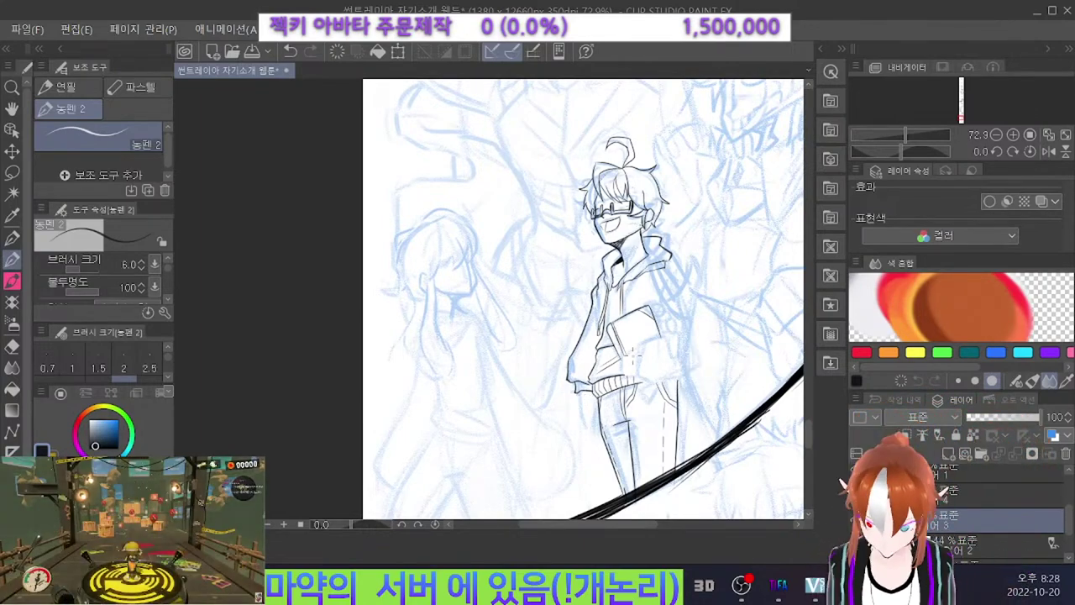
scroll(637, 349, up, 3)
scroll(553, 295, up, 5)
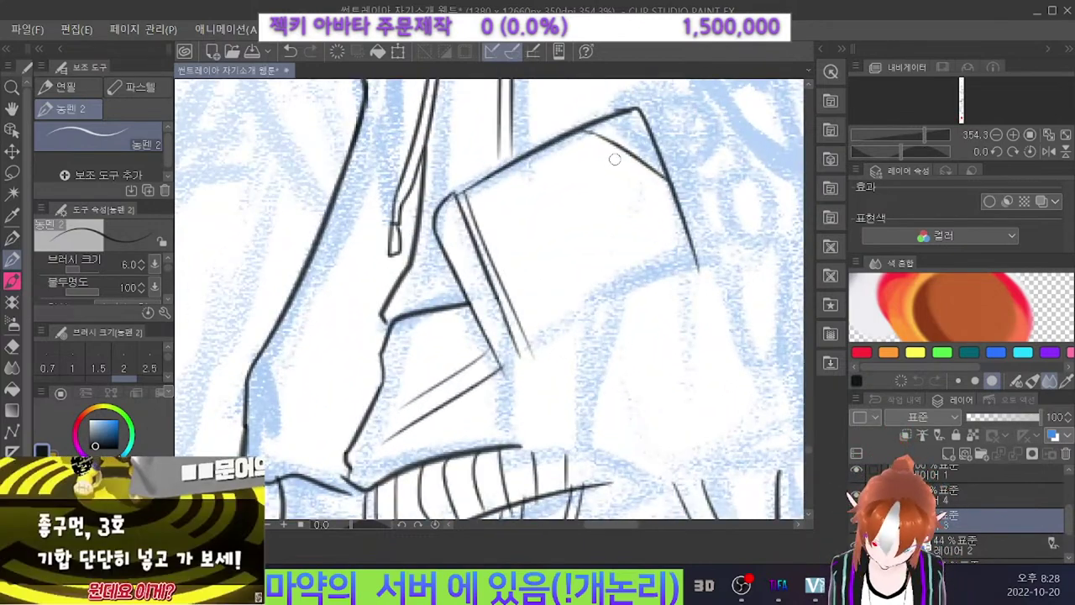
drag(636, 157, 549, 196)
key(ctrl+z)
mouse_move(634, 157)
mouse_down()
mouse_move(556, 198)
mouse_move(546, 241)
mouse_up()
key(ctrl+z)
mouse_move(552, 199)
mouse_down()
mouse_move(543, 248)
mouse_move(498, 299)
mouse_up()
key(ctrl+z)
key(ctrl+z)
key(ctrl+z)
drag(545, 269, 508, 295)
key(ctrl+z)
Reduce the pen size to 5.0 and ink a second line parallel to the cover's zigzag to form a narrow band.
key([)
key(ctrl+z)
drag(642, 165, 583, 192)
key(ctrl+z)
key(ctrl+z)
drag(640, 164, 562, 204)
key(ctrl+z)
key(ctrl+z)
drag(642, 166, 564, 203)
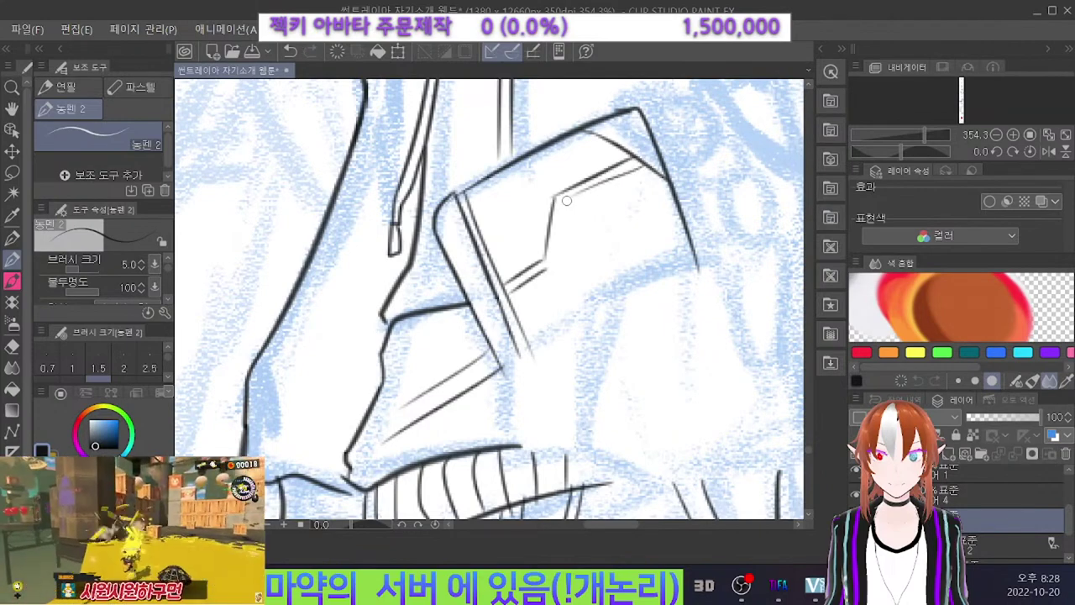
key(ctrl+z)
drag(641, 162, 562, 204)
key(ctrl+z)
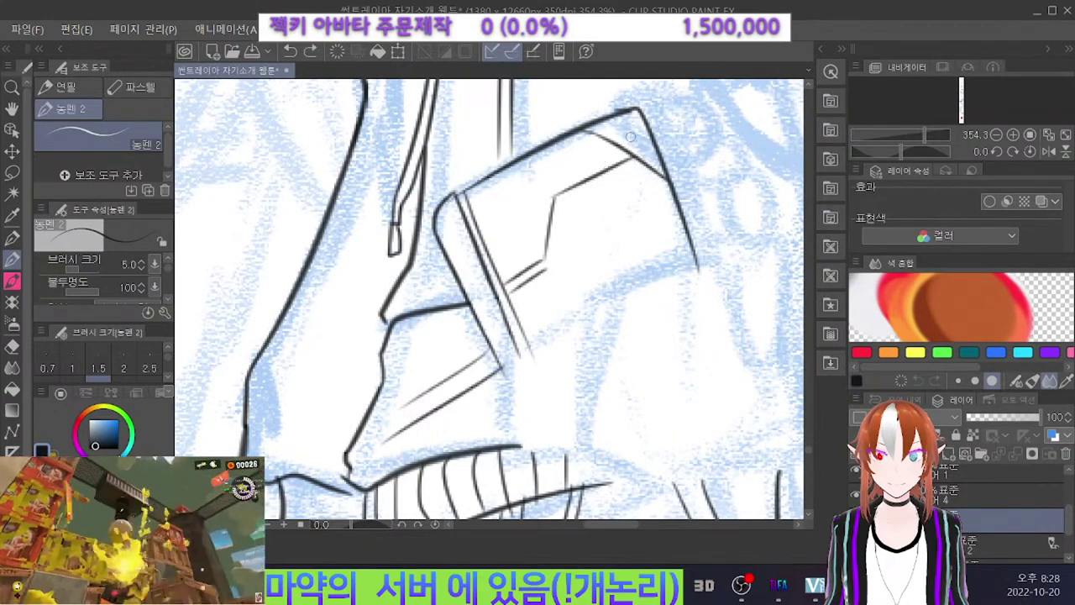
key(ctrl+z)
mouse_move(640, 162)
mouse_down()
mouse_move(559, 213)
mouse_move(562, 194)
mouse_move(570, 208)
mouse_move(547, 267)
mouse_up()
key(ctrl+z)
key(ctrl+z)
drag(561, 200, 550, 267)
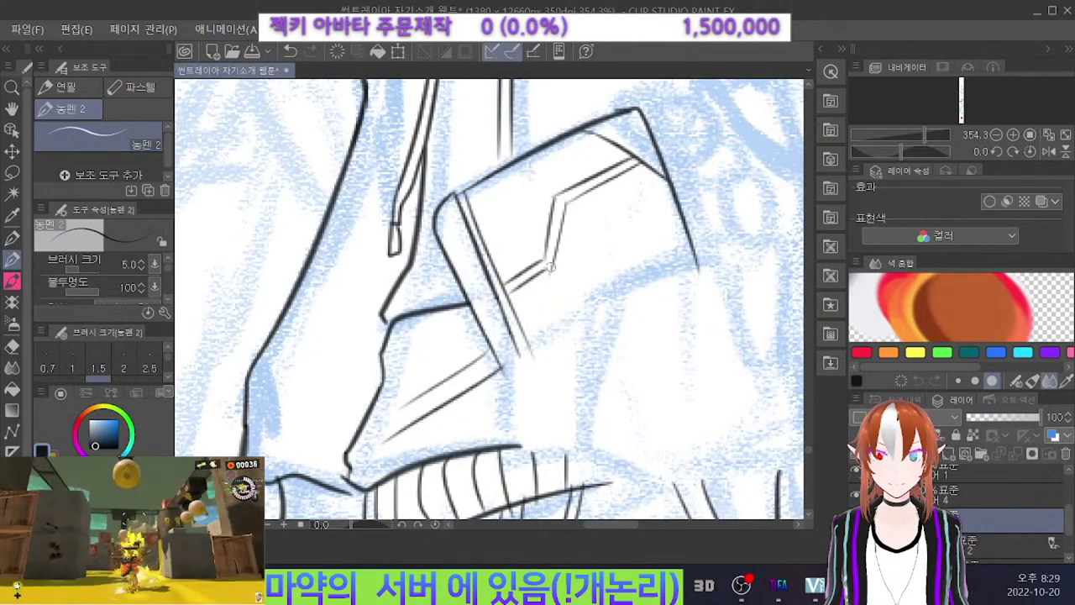
key(e)
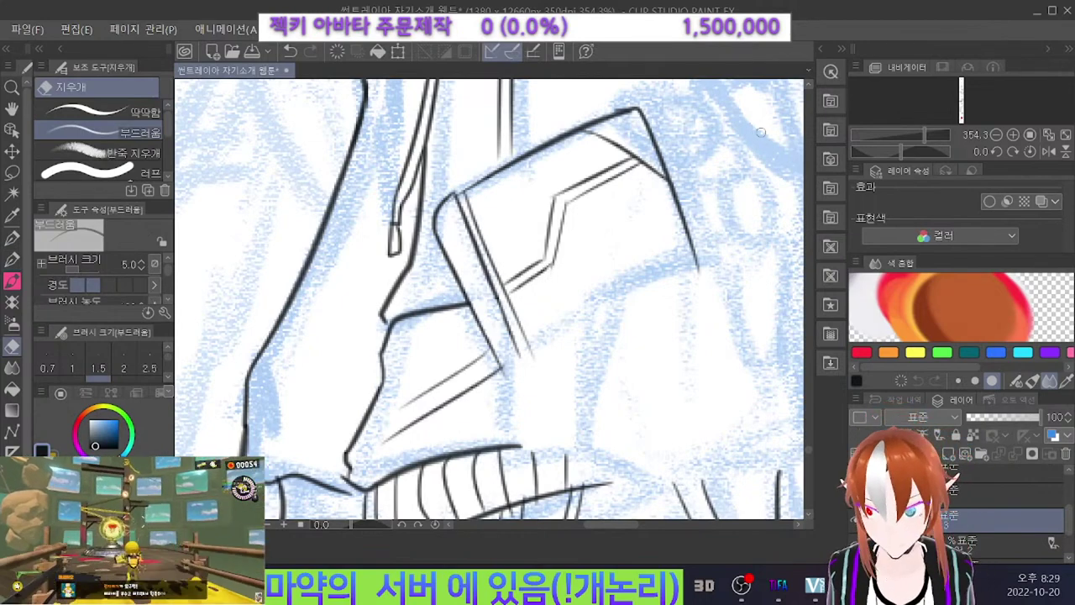
Ink a straight line from the zigzag's lower bend to the book's outer edge, and a slanted line closing off a four-sided panel.
key(p)
drag(678, 205, 549, 269)
key(ctrl+z)
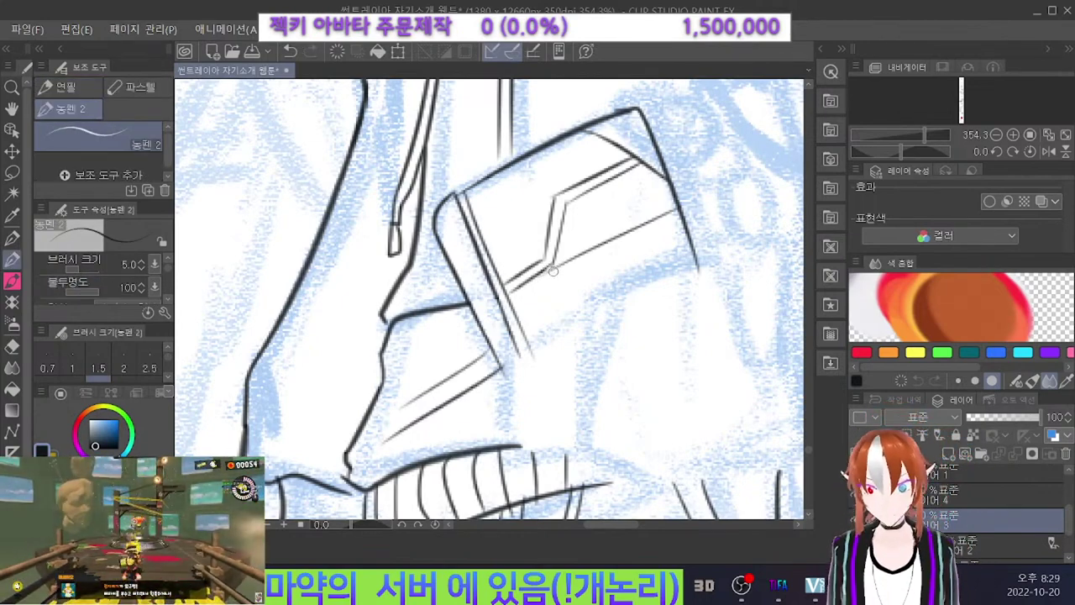
key(ctrl+z)
drag(666, 212, 528, 286)
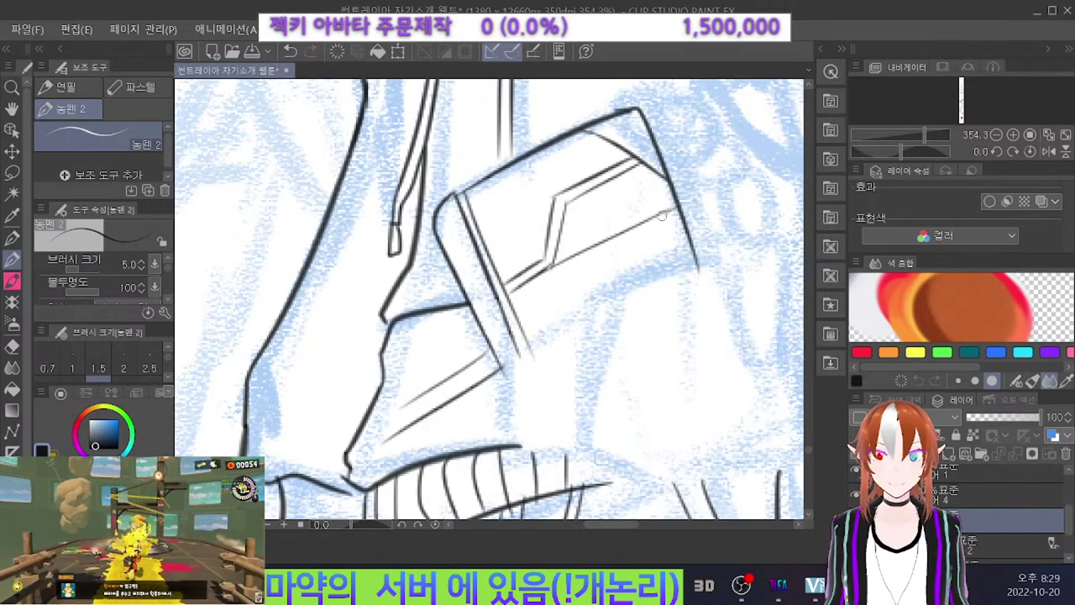
key(ctrl+z)
drag(646, 173, 628, 234)
key(ctrl+z)
drag(642, 165, 622, 234)
Ink a slanted eye with a slit pupil inside the four-sided panel on the book cover.
drag(616, 194, 571, 226)
key(ctrl+z)
key(ctrl+z)
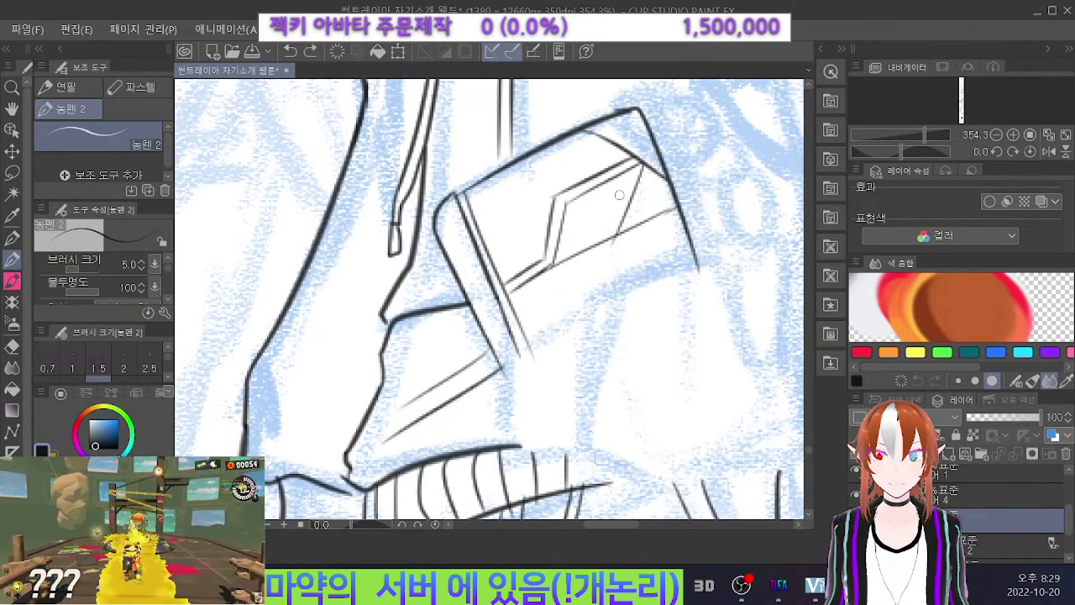
mouse_move(620, 191)
mouse_down()
mouse_move(581, 208)
mouse_move(571, 240)
mouse_move(615, 206)
mouse_up()
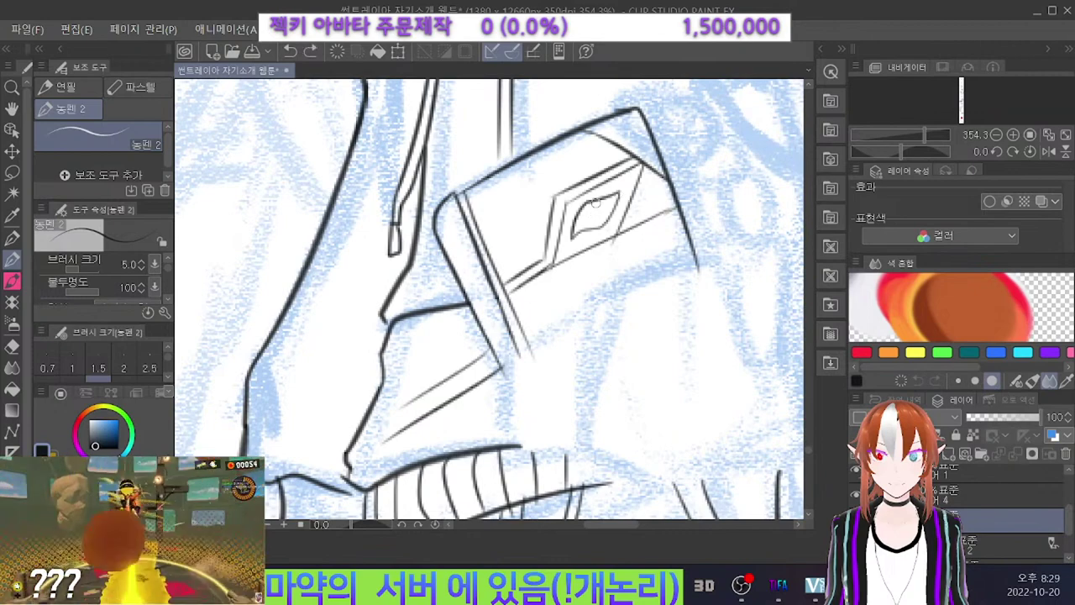
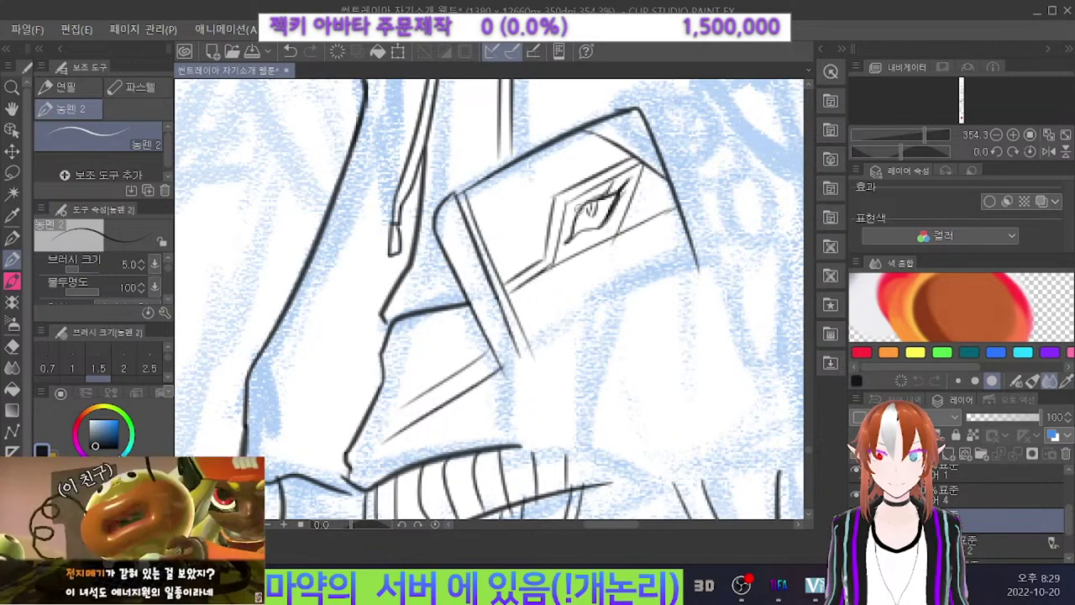
Ink decorative lines between the spine and the zigzag band, and a small circle in the cover's upper outer corner.
scroll(641, 133, down, 5)
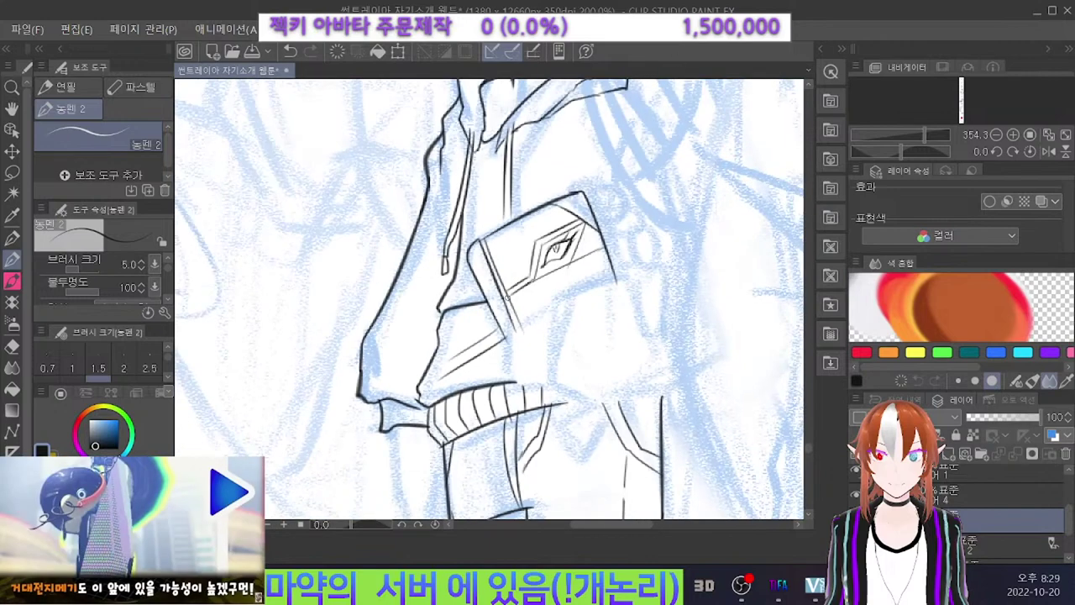
scroll(588, 311, up, 5)
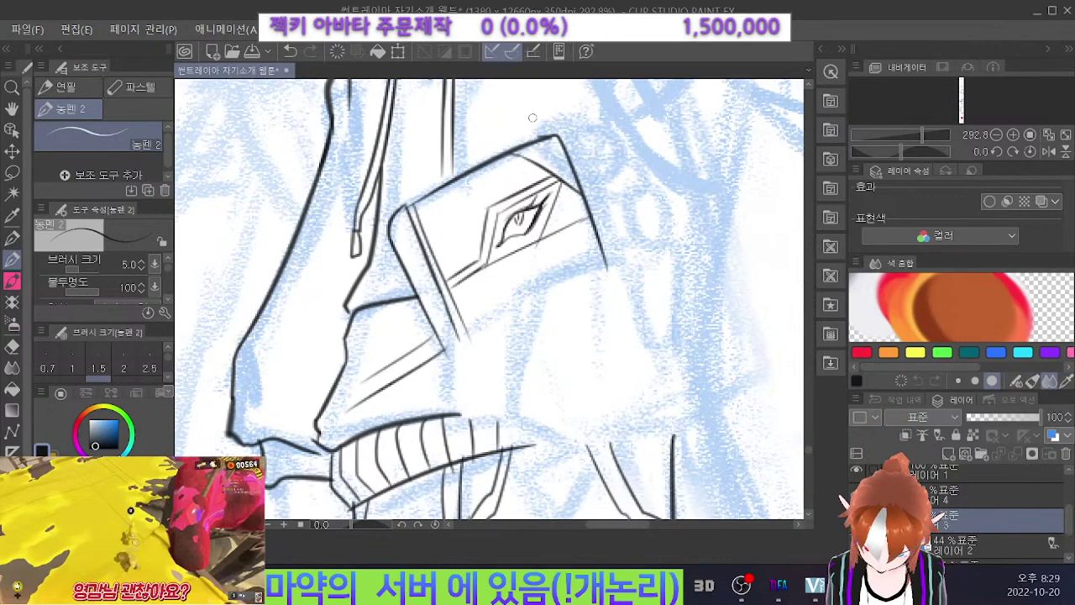
drag(483, 171, 459, 262)
key(ctrl+z)
drag(477, 174, 456, 267)
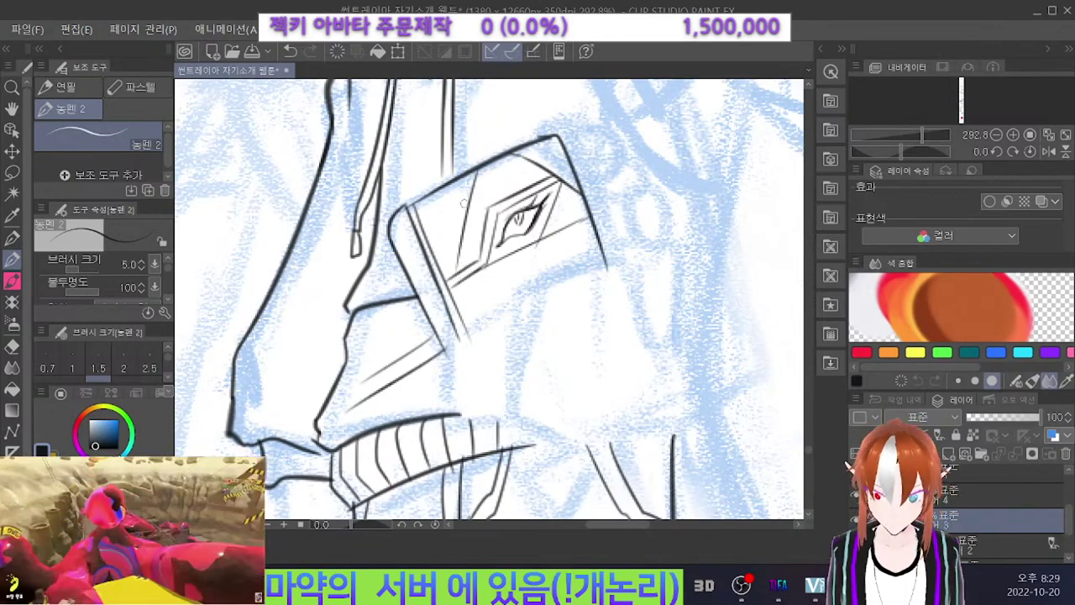
key(ctrl+z)
mouse_move(439, 203)
mouse_down()
mouse_move(440, 250)
mouse_move(424, 223)
mouse_move(478, 232)
mouse_move(421, 216)
mouse_up()
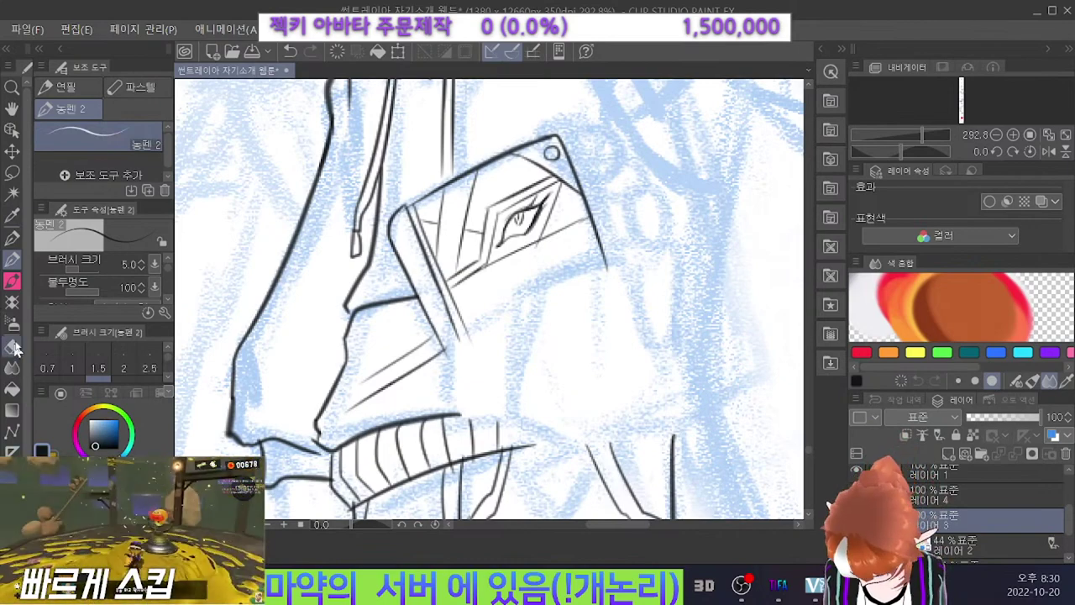
Try to ink the lower edge of the book cover as a slanted line from its outer corner.
key(ctrl+z)
drag(626, 257, 545, 285)
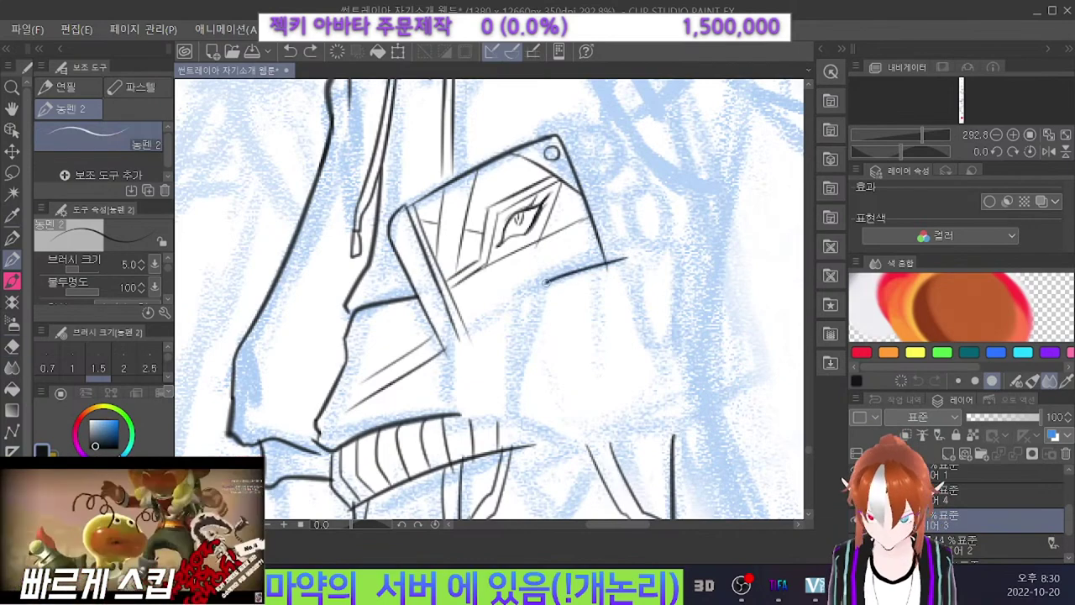
key(ctrl+z)
scroll(409, 404, down, 5)
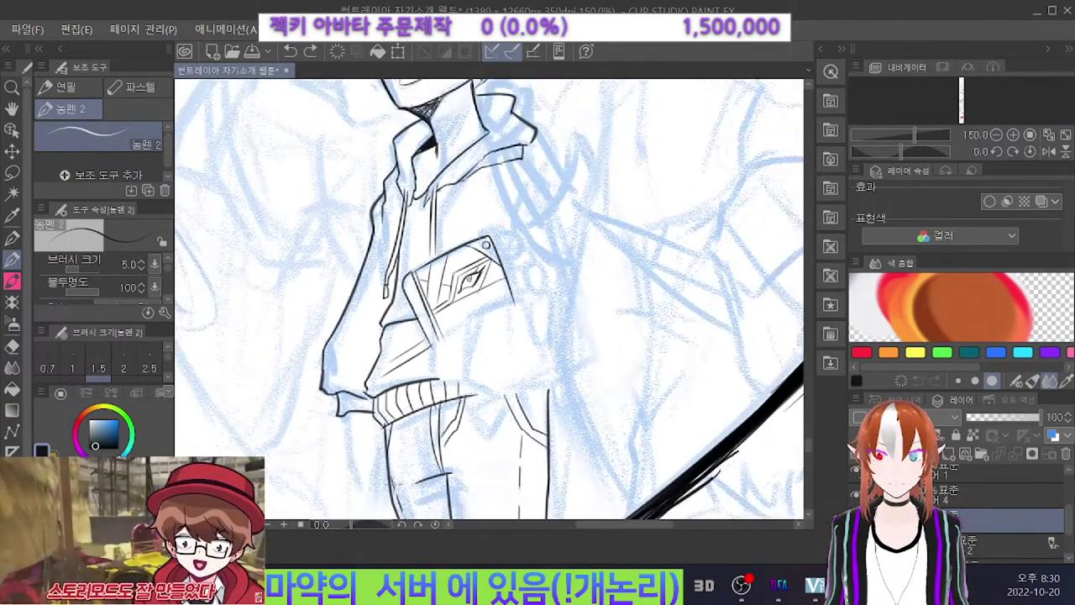
scroll(409, 378, down, 2)
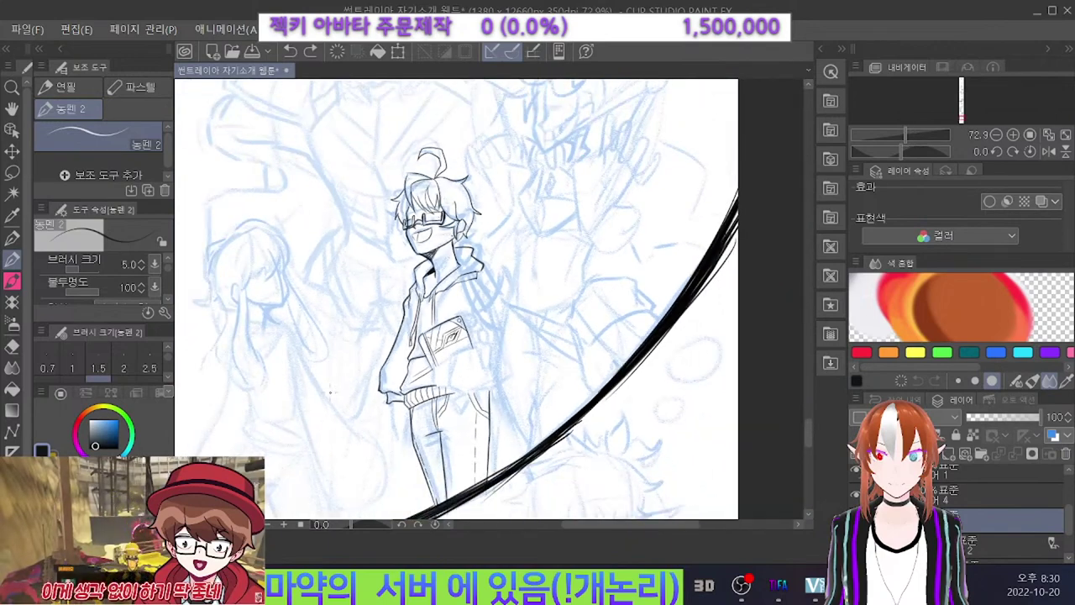
Ink the thumb's outer contour as a thin line curving down from below the sleeve cuff beside the trouser leg.
scroll(370, 382, up, 2)
scroll(424, 420, up, 2)
scroll(425, 420, down, 2)
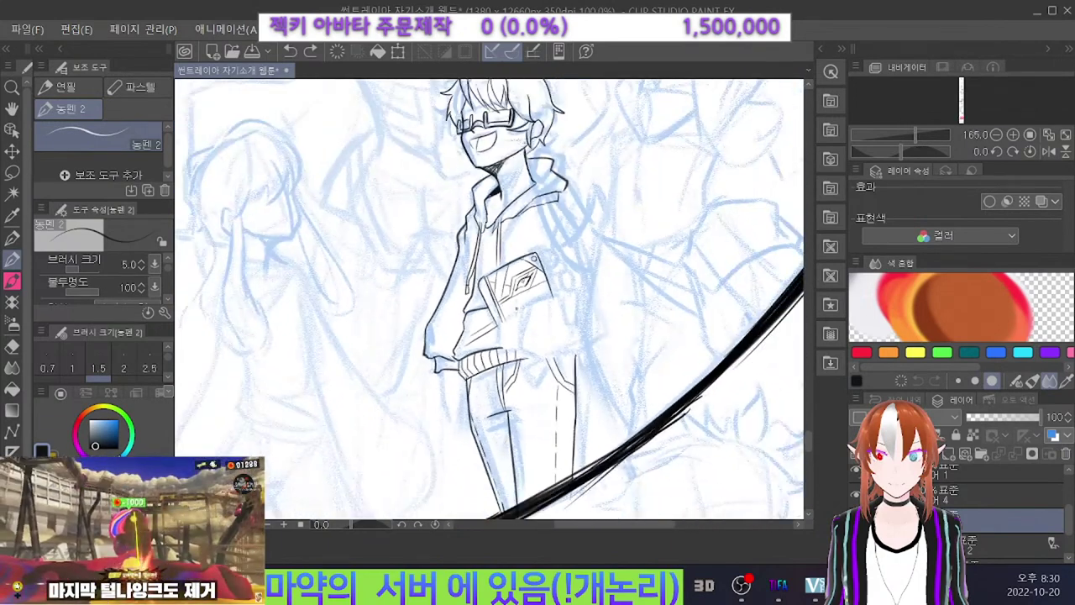
scroll(428, 424, up, 2)
scroll(437, 427, up, 2)
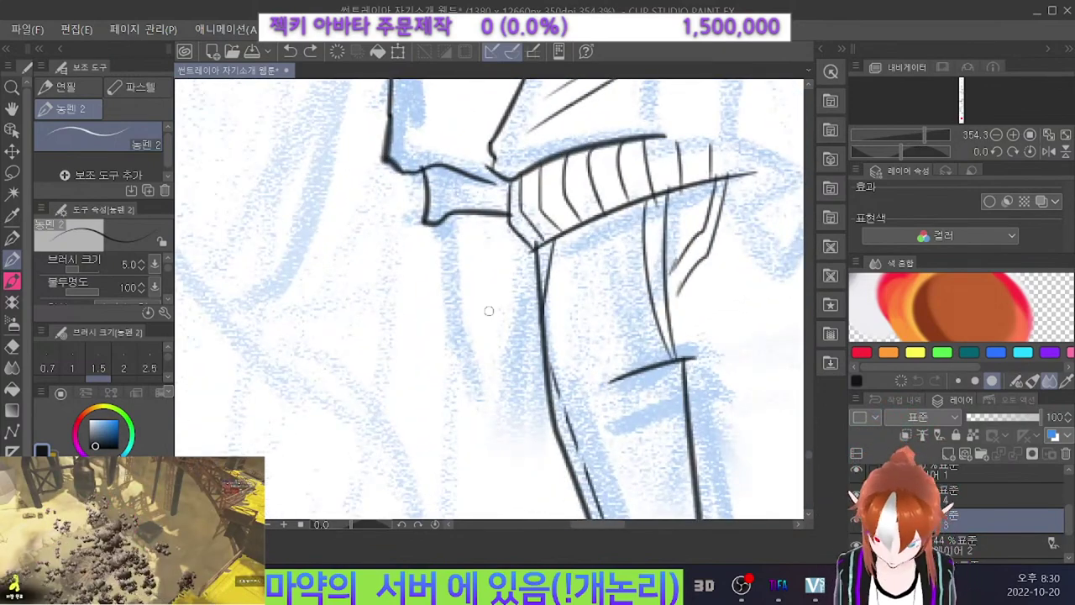
drag(490, 255, 499, 295)
key(ctrl+z)
drag(494, 257, 509, 332)
key(ctrl+z)
drag(501, 281, 515, 363)
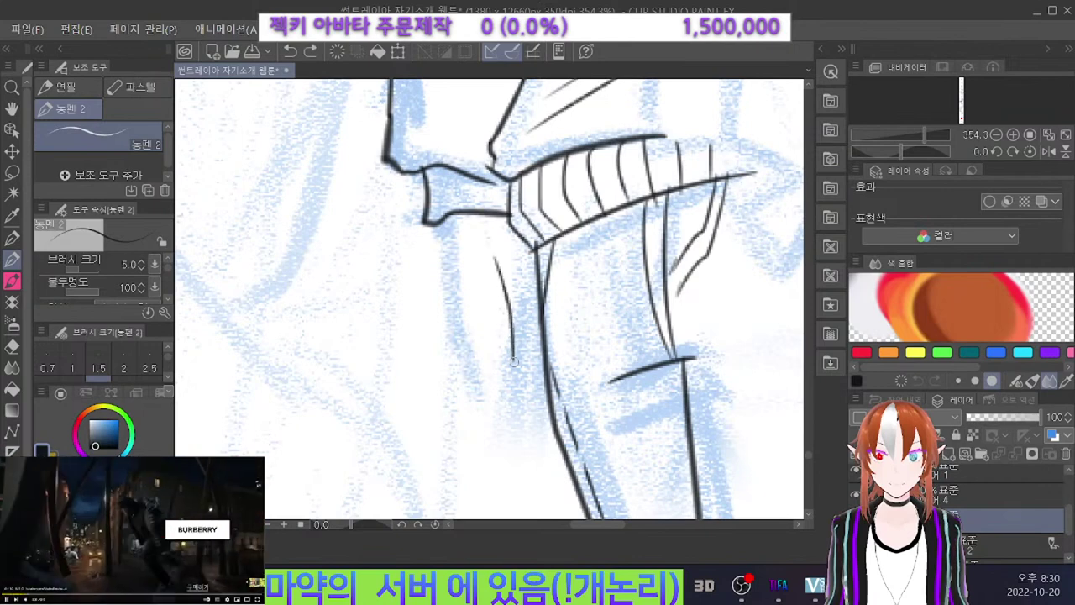
Redraw the thumb's lower contour and close it with a rounded tip against the trouser leg.
mouse_move(537, 311)
mouse_down()
mouse_move(533, 364)
mouse_move(514, 367)
mouse_up()
key(ctrl+z)
mouse_move(538, 309)
mouse_down()
mouse_move(532, 361)
mouse_move(512, 358)
mouse_up()
key(ctrl+z)
key(ctrl+z)
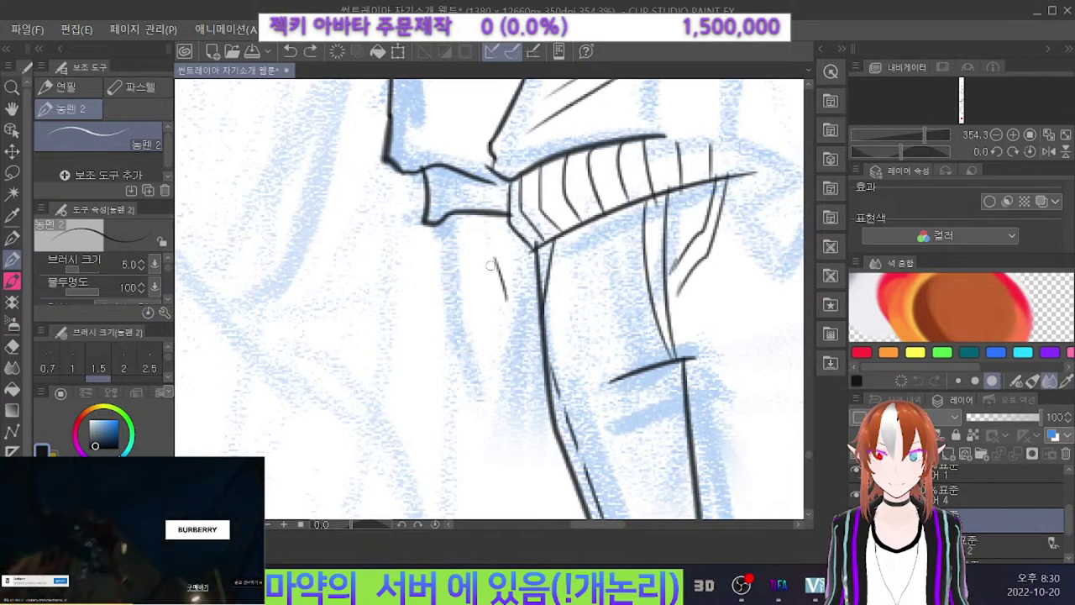
key(ctrl+z)
drag(506, 294, 509, 368)
key(ctrl+z)
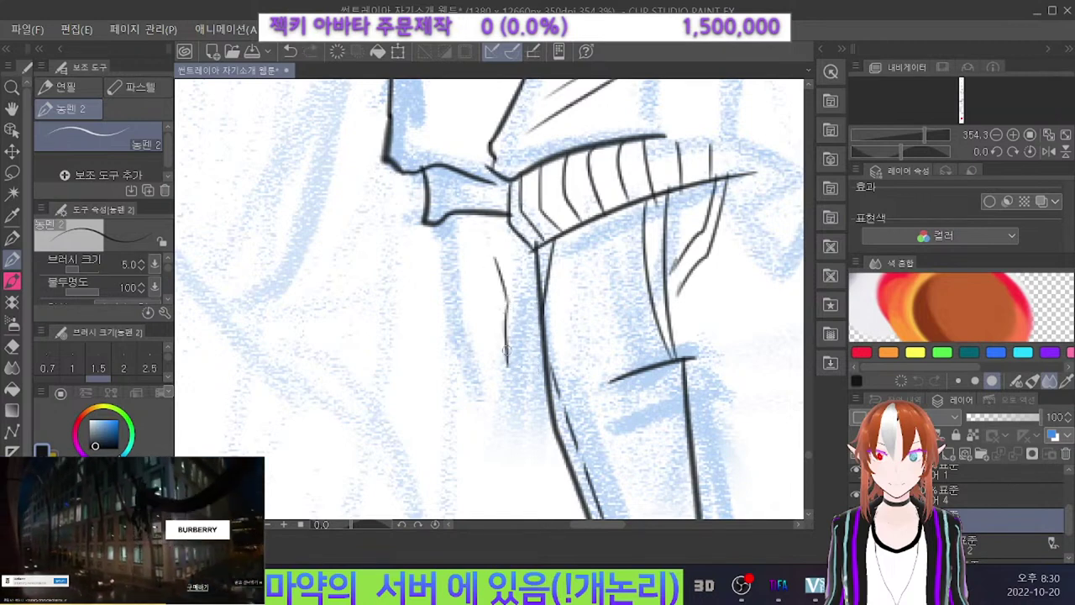
mouse_move(539, 311)
mouse_down()
mouse_move(536, 367)
mouse_move(509, 368)
mouse_up()
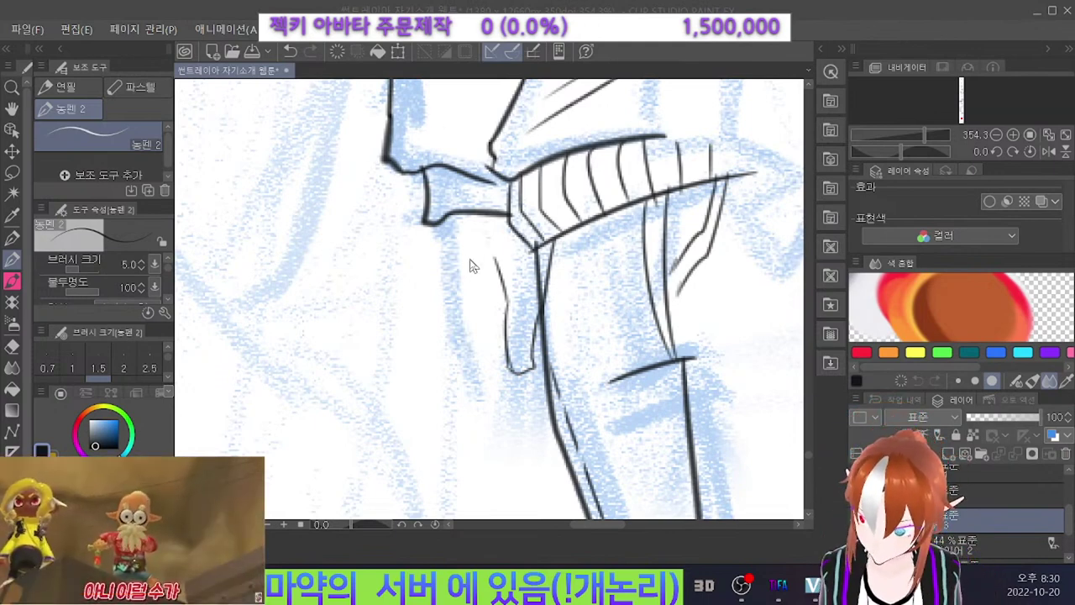
Ink the back of the hand down from the cuff and continue it into a first pointed finger.
drag(449, 220, 464, 351)
key(ctrl+z)
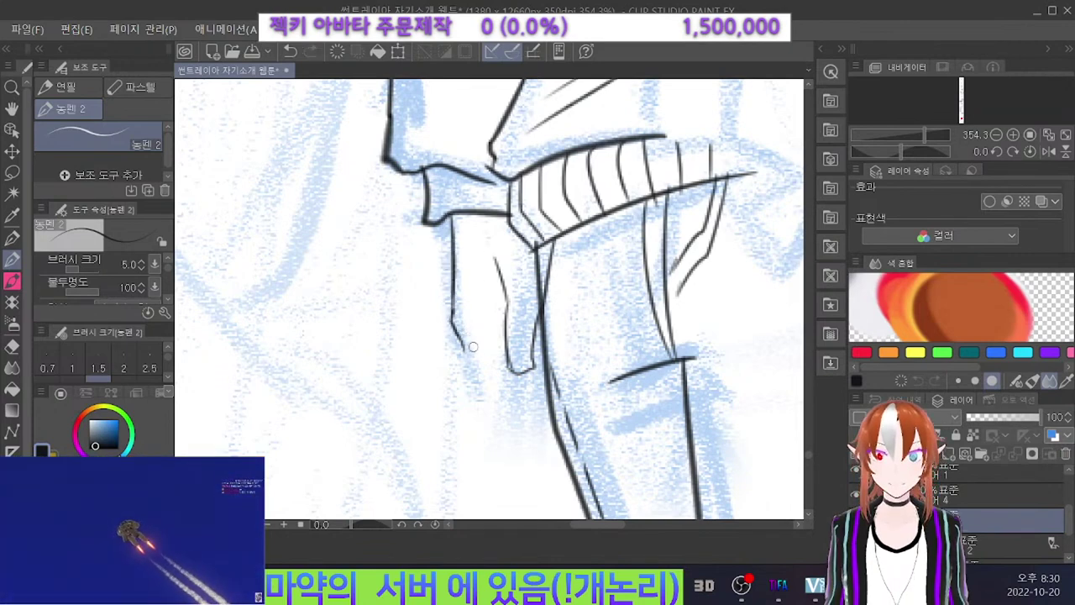
key(ctrl+z)
mouse_move(460, 340)
mouse_down()
mouse_move(473, 401)
mouse_move(509, 472)
mouse_up()
key(ctrl+z)
drag(511, 408, 507, 469)
drag(513, 413, 504, 389)
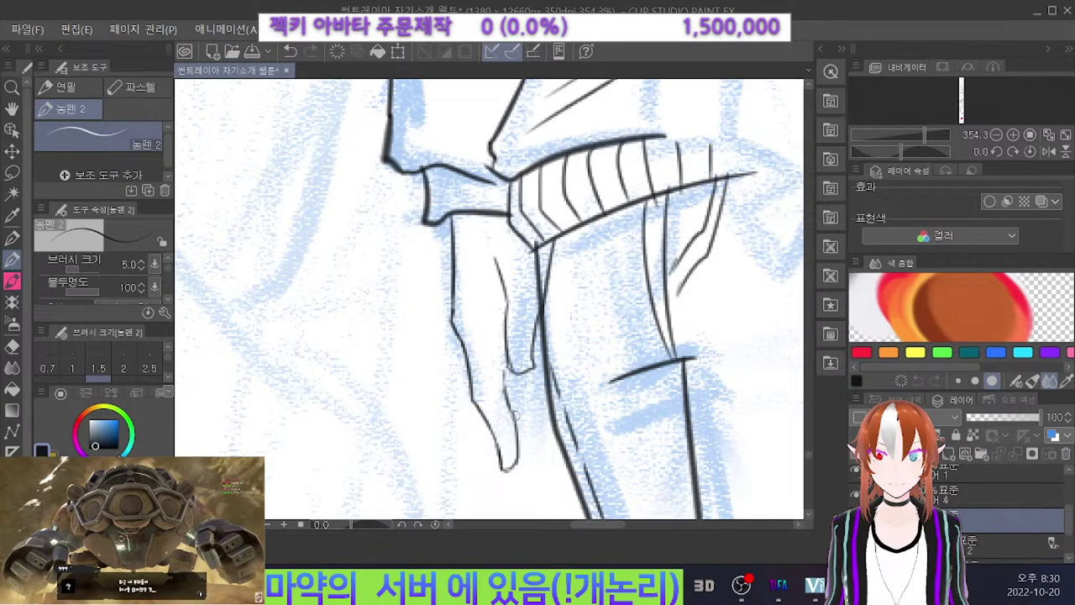
Ink a second, slightly longer finger beside the first one, redoing its outline and tip.
drag(517, 458, 510, 466)
key(ctrl+z)
key(ctrl+z)
mouse_move(526, 411)
mouse_down()
mouse_move(530, 468)
mouse_move(510, 491)
mouse_up()
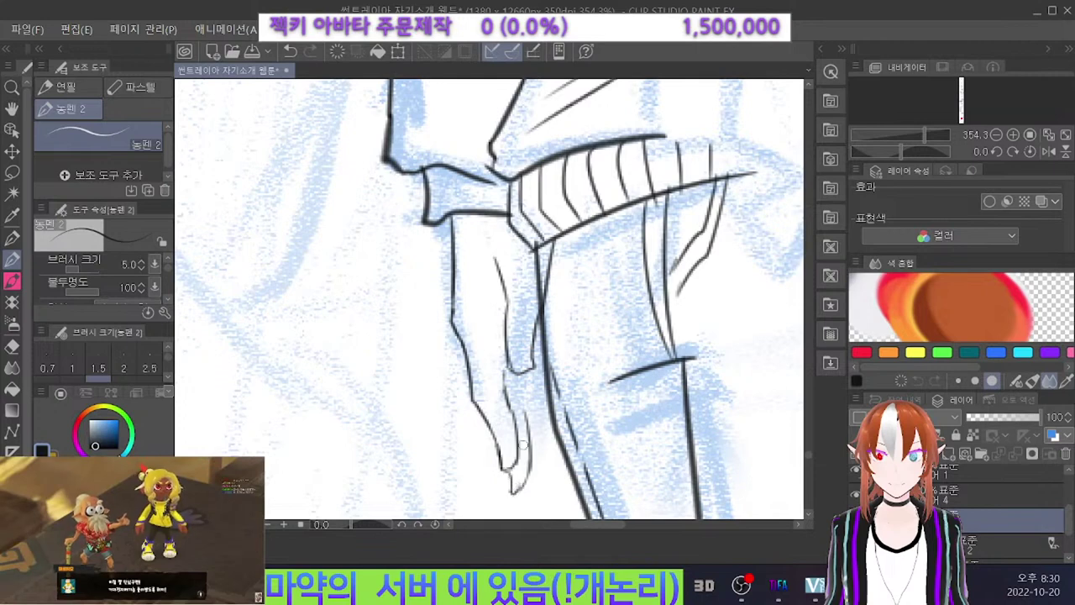
key(ctrl+z)
key(ctrl+z)
drag(509, 468, 513, 493)
key(ctrl+z)
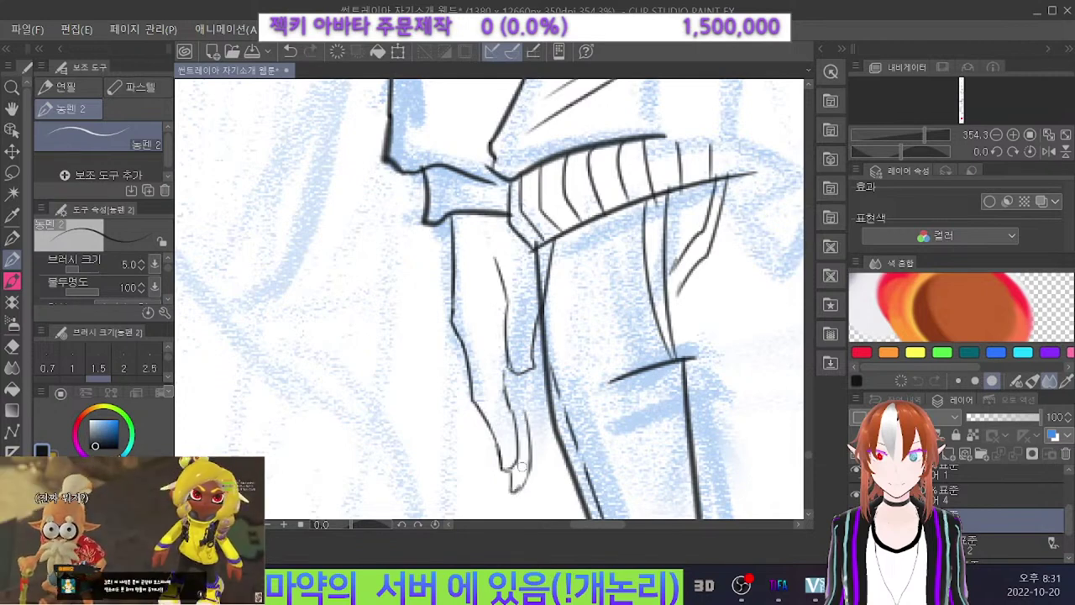
key(ctrl+z)
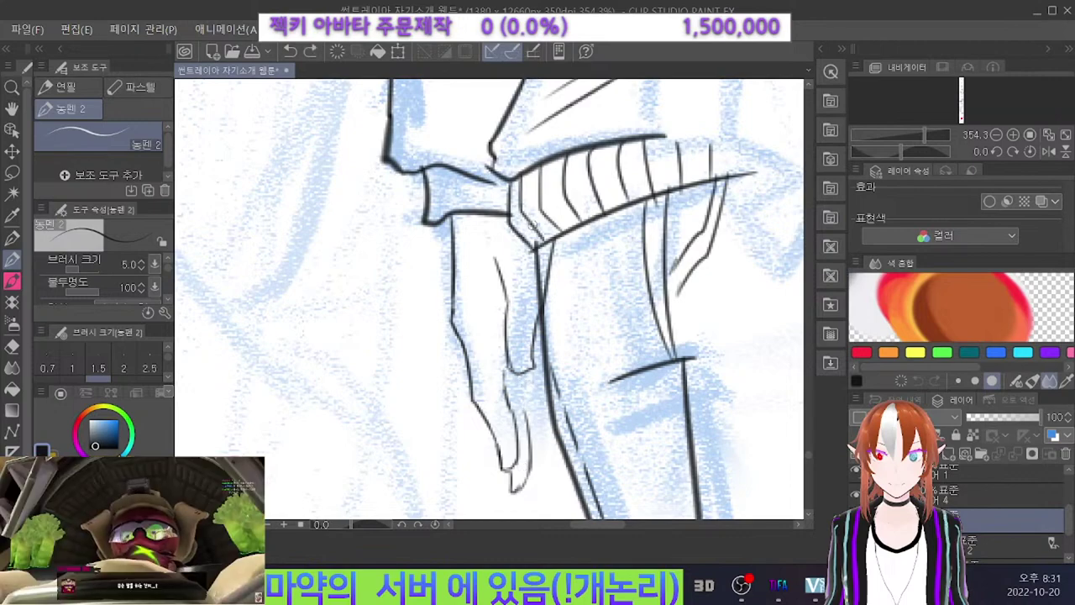
Erase the second finger's outer edge and try redrawing it closer to the first finger.
key(e)
drag(524, 415, 527, 477)
key(p)
key(ctrl+z)
mouse_move(524, 437)
mouse_down()
mouse_move(520, 399)
mouse_move(522, 435)
mouse_move(520, 397)
mouse_move(524, 427)
mouse_up()
key(ctrl+z)
key(ctrl+z)
key(ctrl+z)
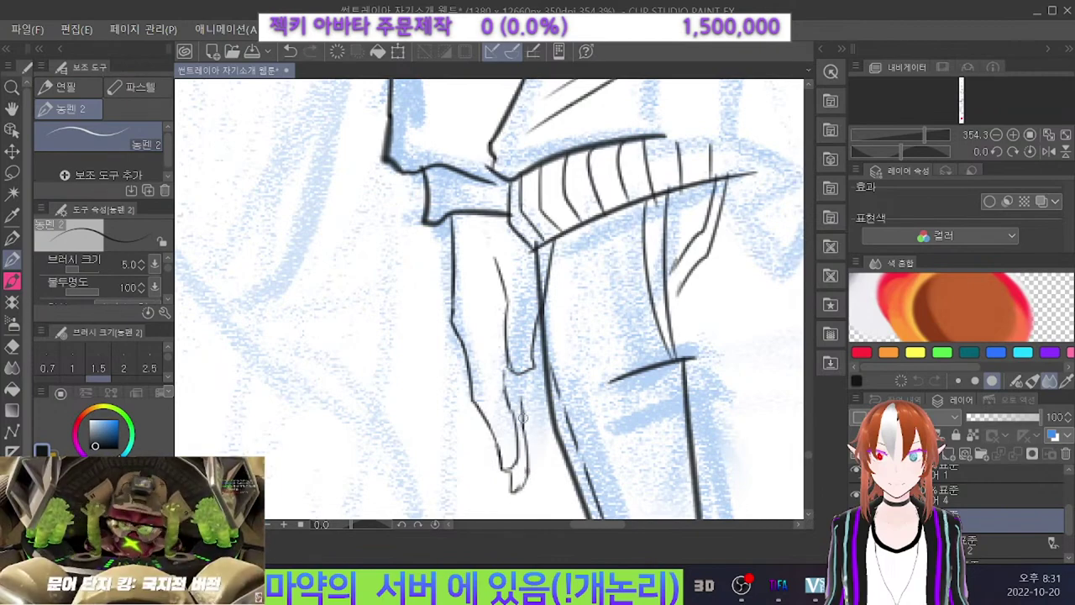
drag(525, 386, 524, 425)
key(ctrl+z)
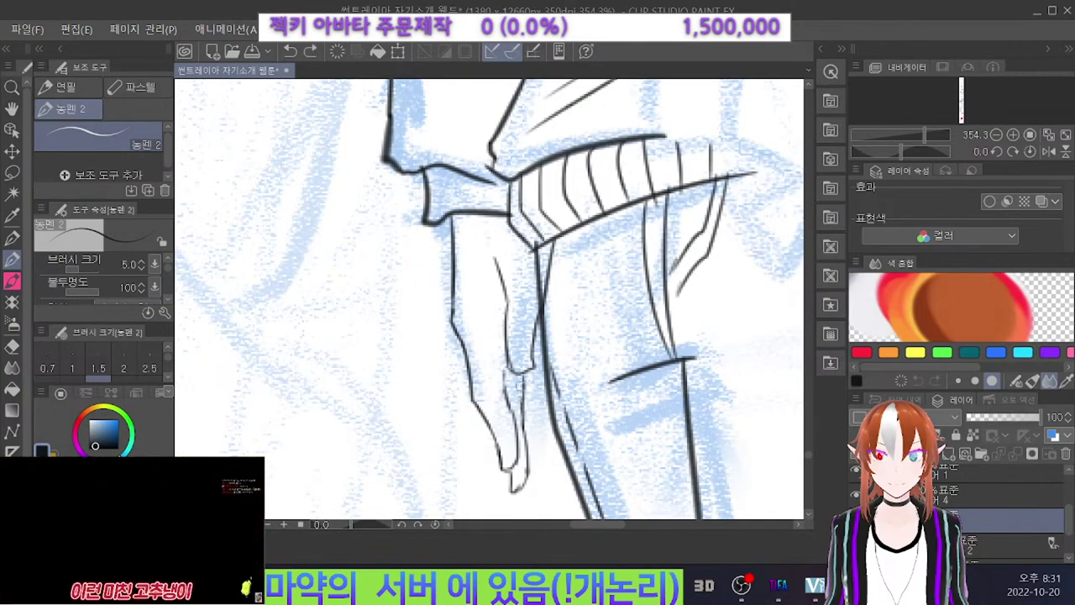
Try another finger edge running down from the thumb tip, and undo the last strokes on the hand.
mouse_move(522, 387)
mouse_down()
mouse_move(524, 409)
mouse_move(530, 391)
mouse_move(539, 415)
mouse_move(529, 464)
mouse_up()
key(ctrl+z)
key(ctrl+z)
key(ctrl+z)
key(ctrl+z)
key(ctrl+z)
scroll(542, 282, down, 5)
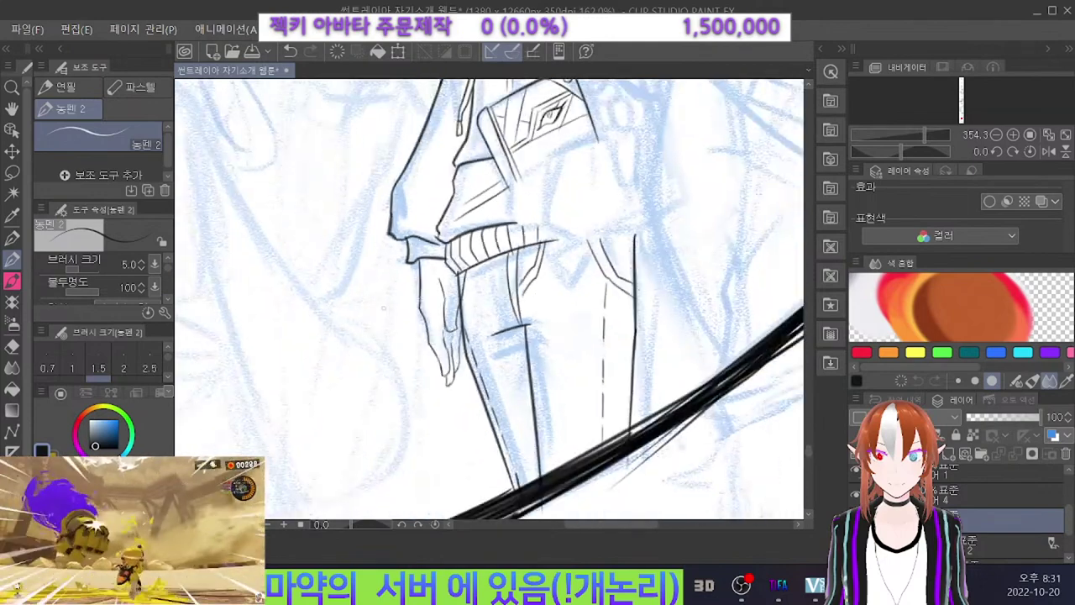
scroll(518, 341, up, 3)
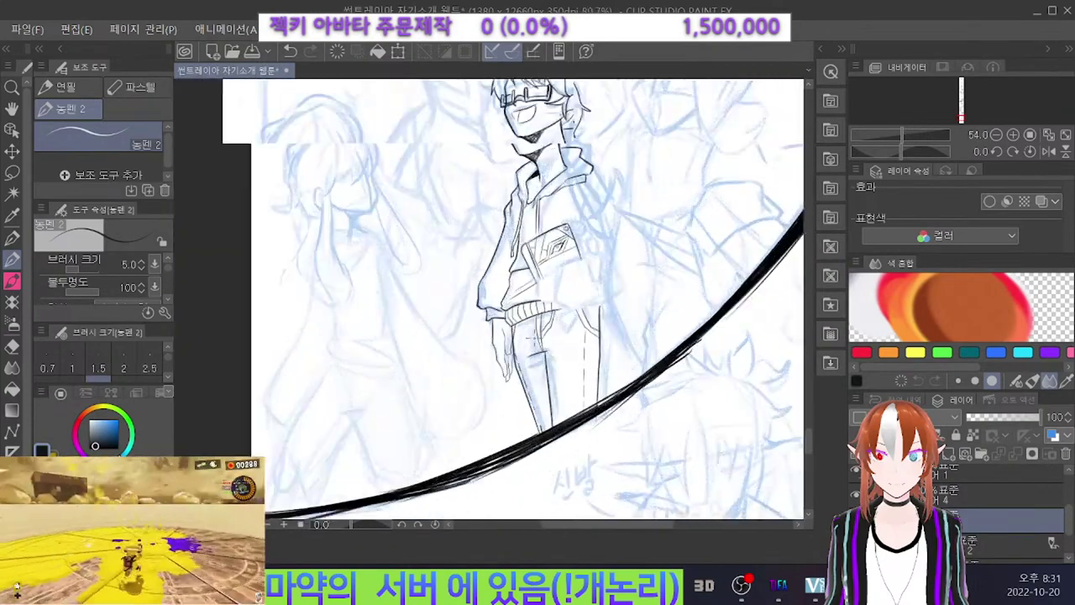
click(293, 52)
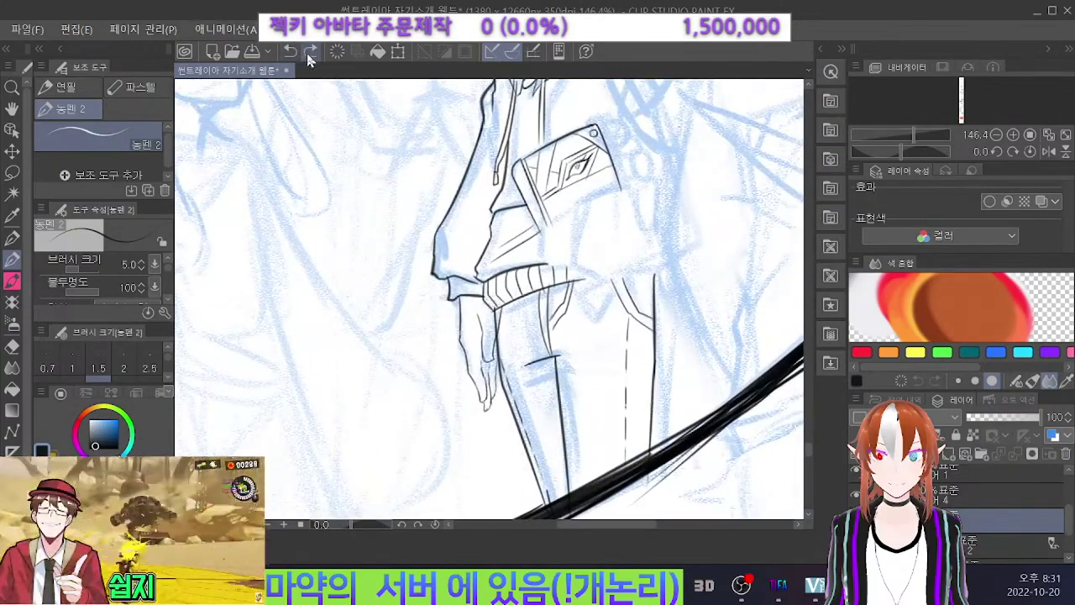
Try filling the hand with black using 다른 레이어 참조, and undo the fill and strokes back to the thumb.
click(11, 390)
click(502, 364)
scroll(503, 364, down, 5)
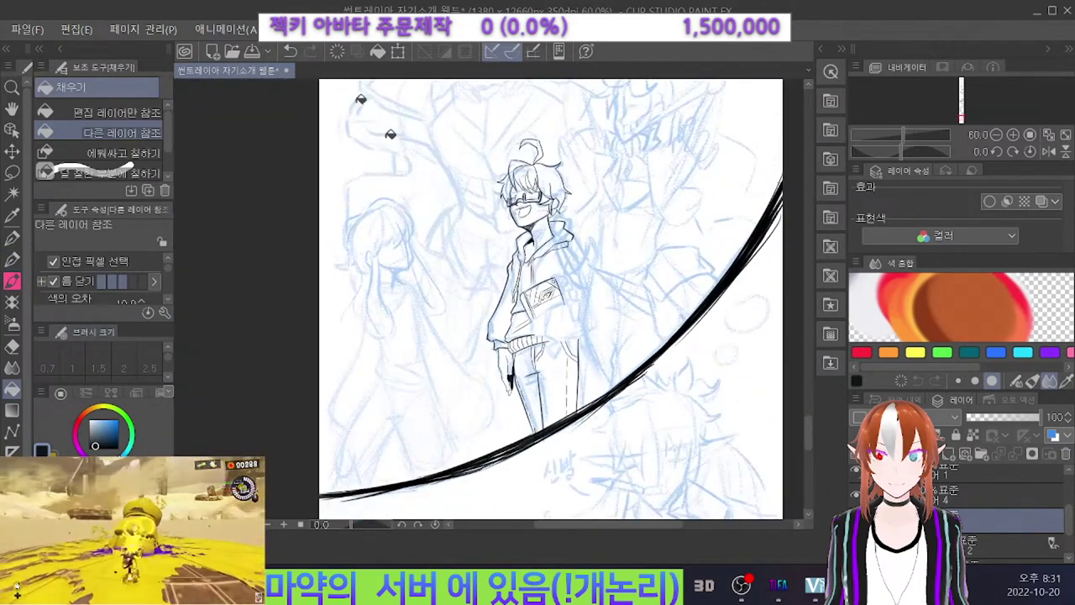
click(290, 52)
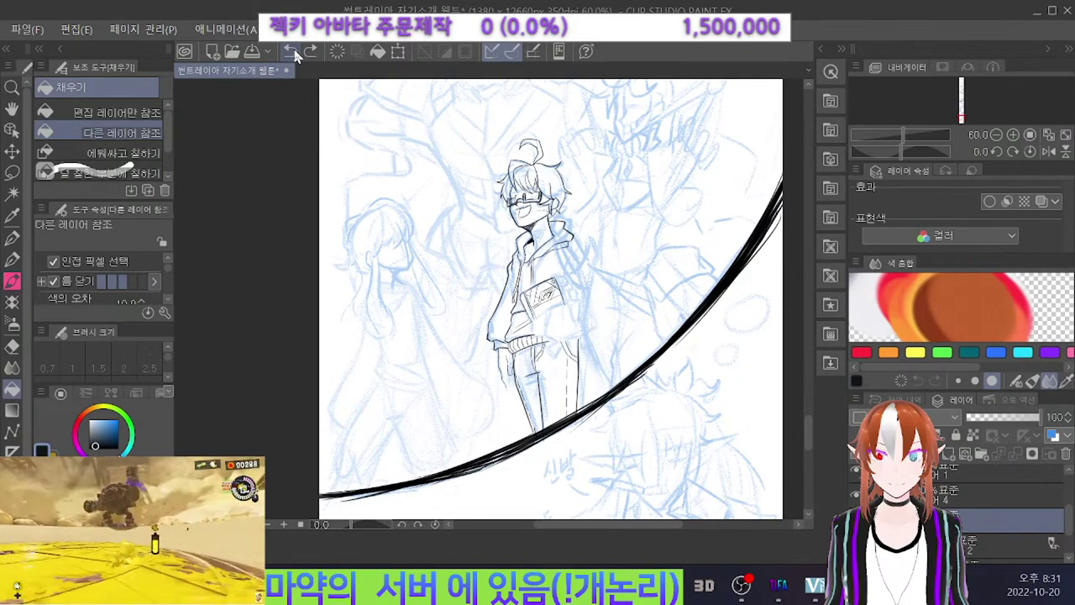
scroll(445, 386, up, 5)
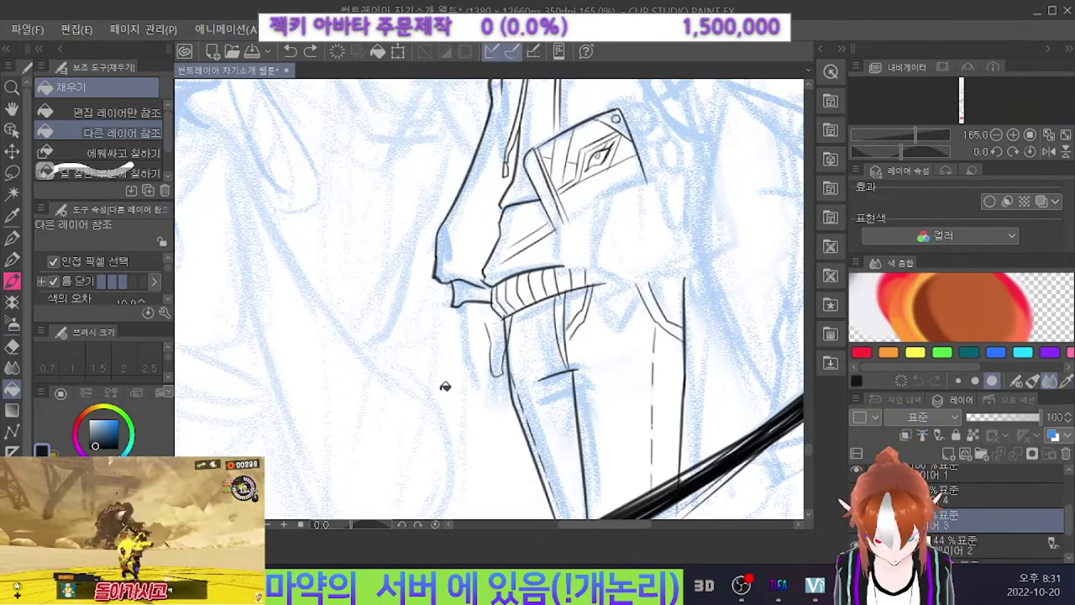
On 레이어 2, sketch a new construction for the lowered hand with thumb and long fingers below the cuff.
click(996, 546)
key(p)
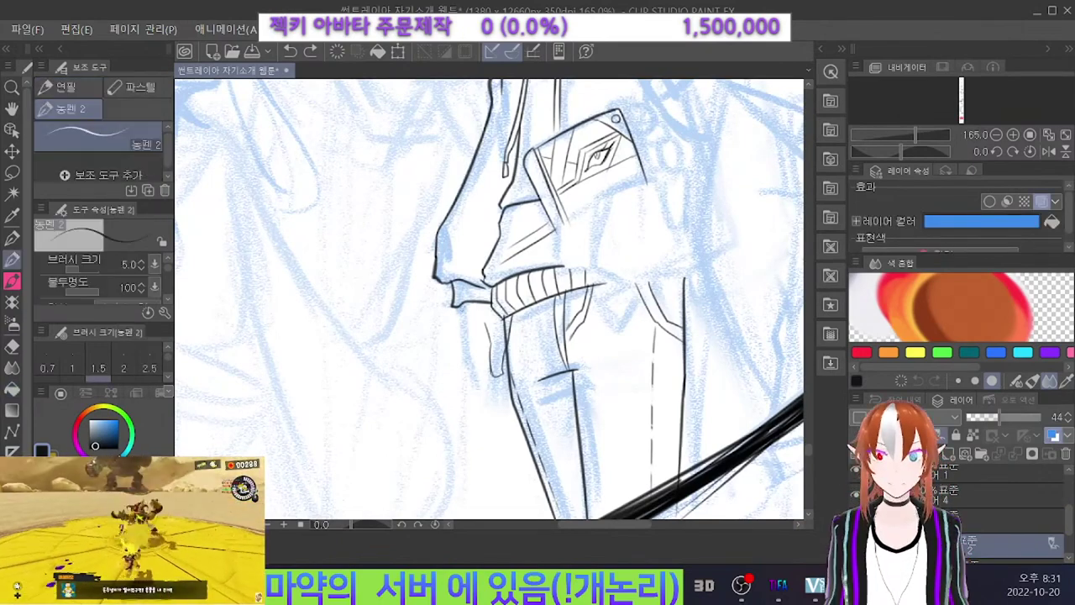
mouse_move(496, 367)
mouse_down()
mouse_move(461, 375)
mouse_move(477, 407)
mouse_up()
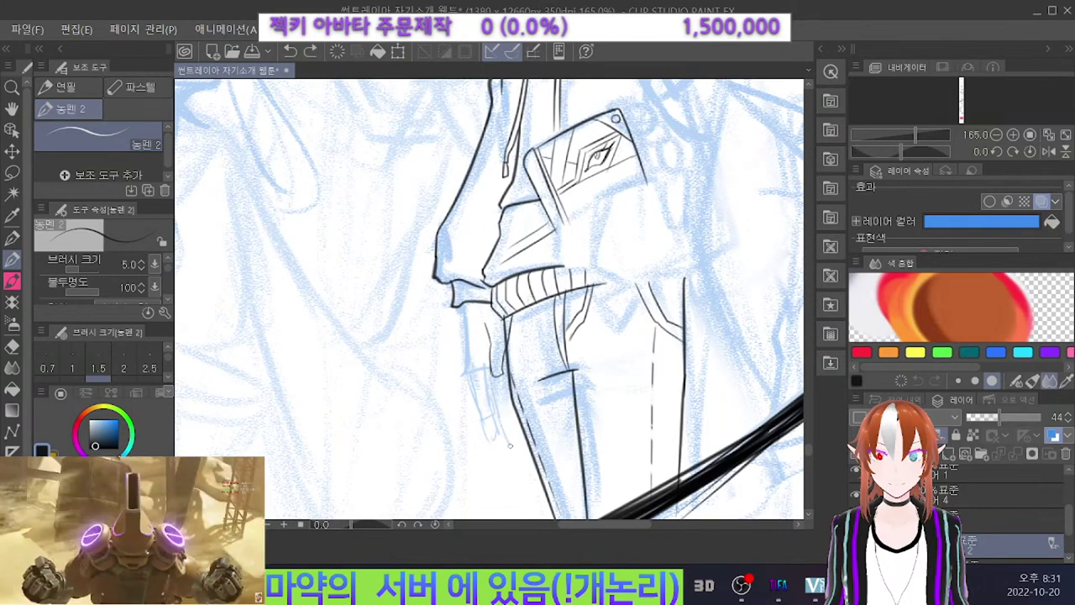
drag(496, 450, 504, 458)
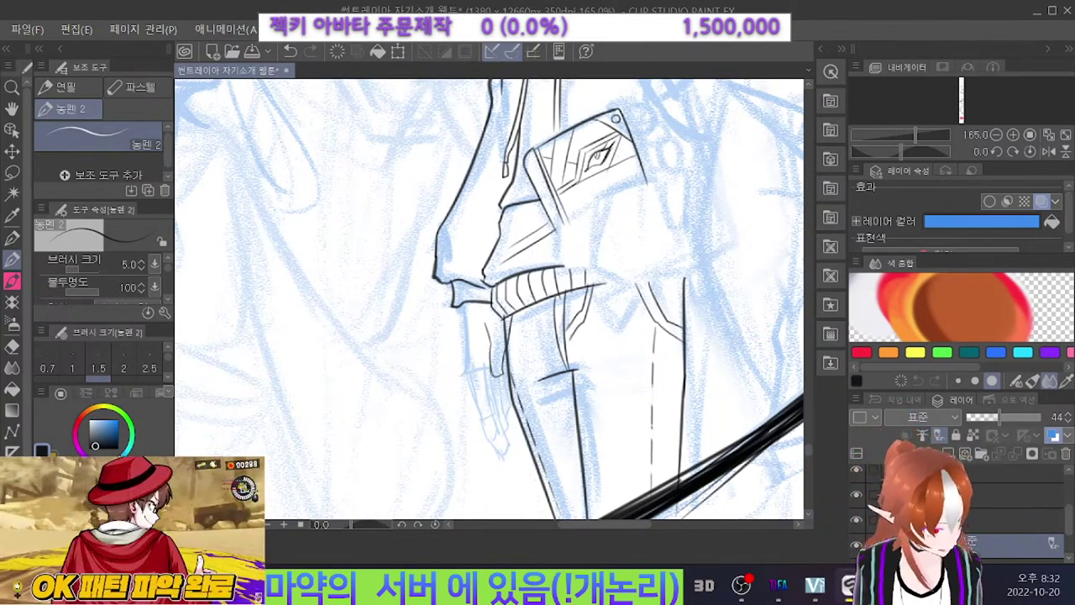
drag(460, 314, 461, 350)
key(ctrl+z)
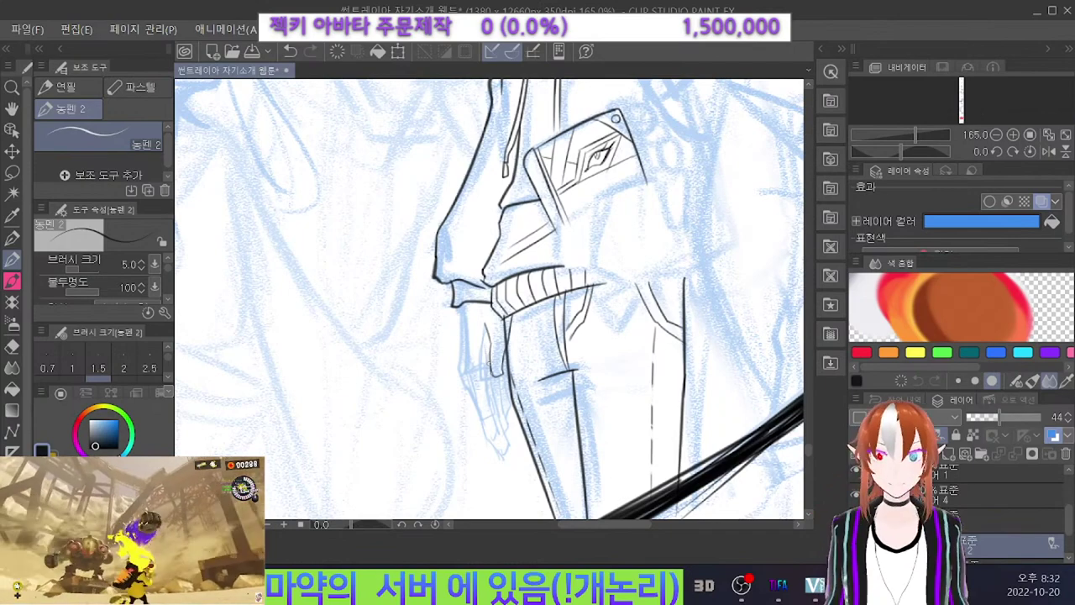
key(e)
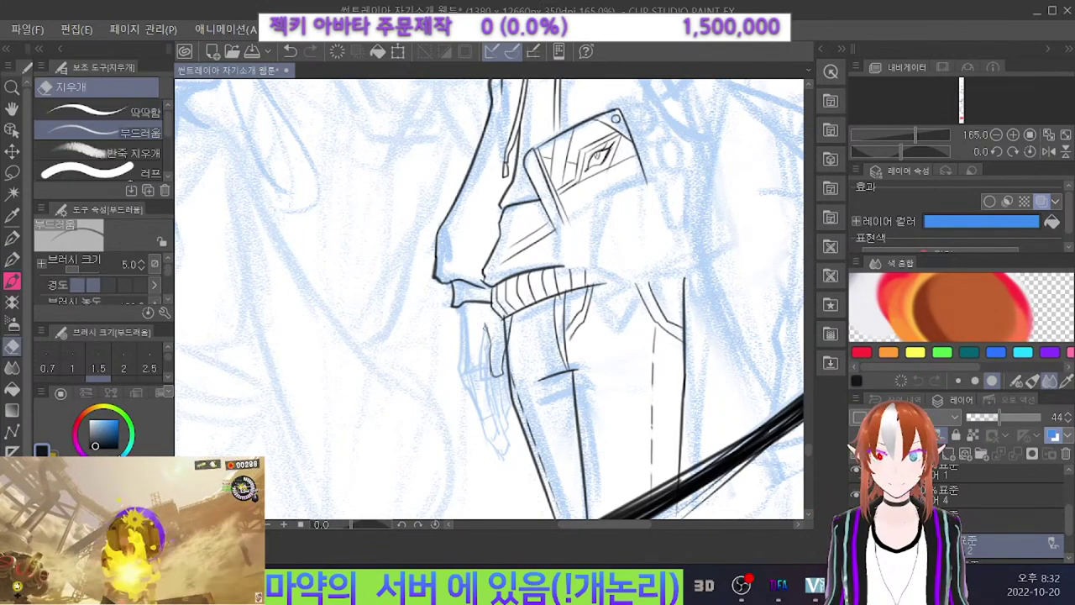
On 레이어 3, ink the back of the hand from the cuff down to the knuckles along the new sketch.
click(958, 520)
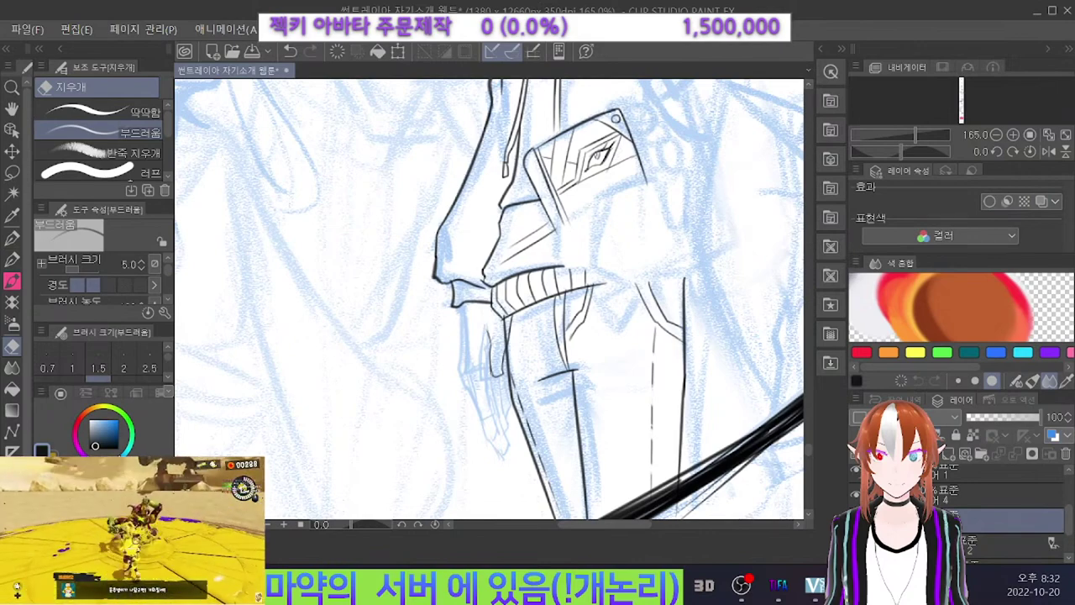
key(p)
drag(462, 305, 461, 368)
key(ctrl+z)
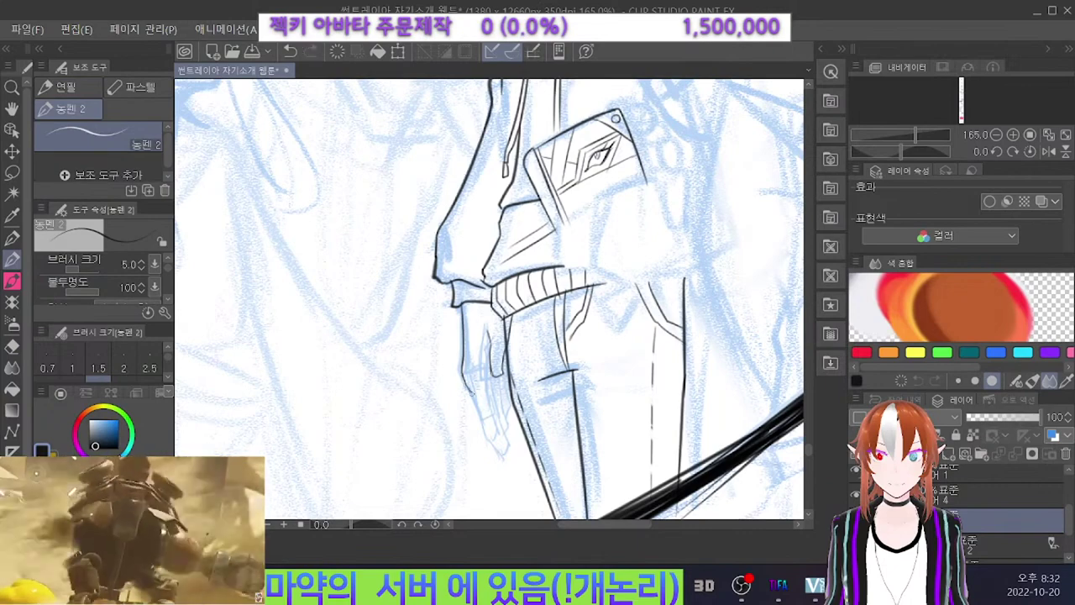
key(ctrl+z)
Ink the first finger with its narrow tip below the knuckles, redoing its inner line near the thumb.
mouse_move(487, 373)
mouse_down()
mouse_move(493, 419)
mouse_move(487, 393)
mouse_up()
key(ctrl+z)
key(ctrl+z)
key(ctrl+z)
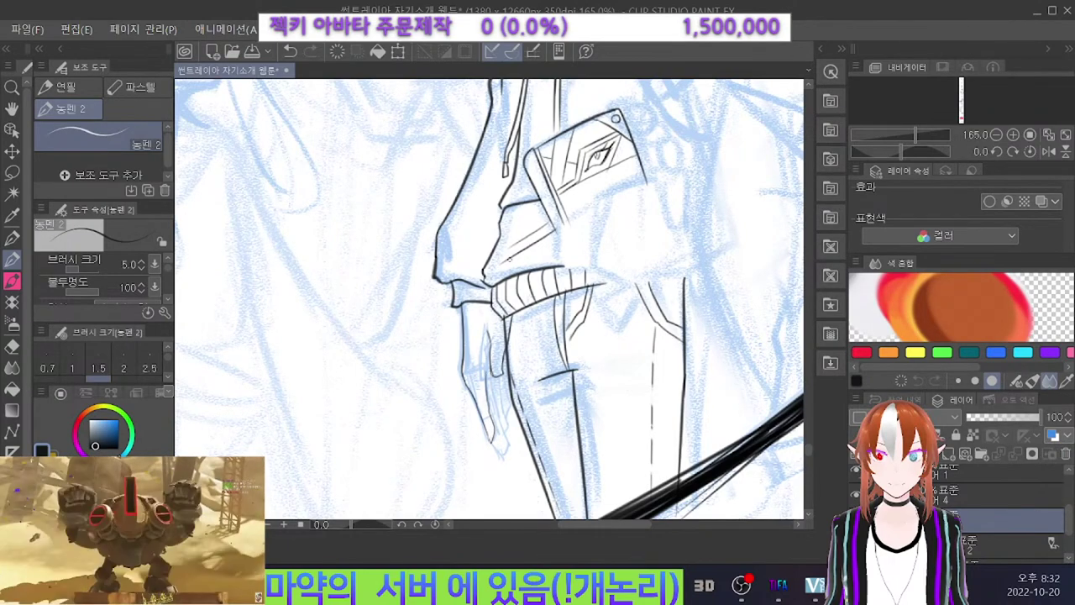
key(ctrl+z)
drag(486, 365, 489, 386)
Clean up the lower corner of the sleeve cuff and ink the remaining fingers between the first finger and the thumb.
key(e)
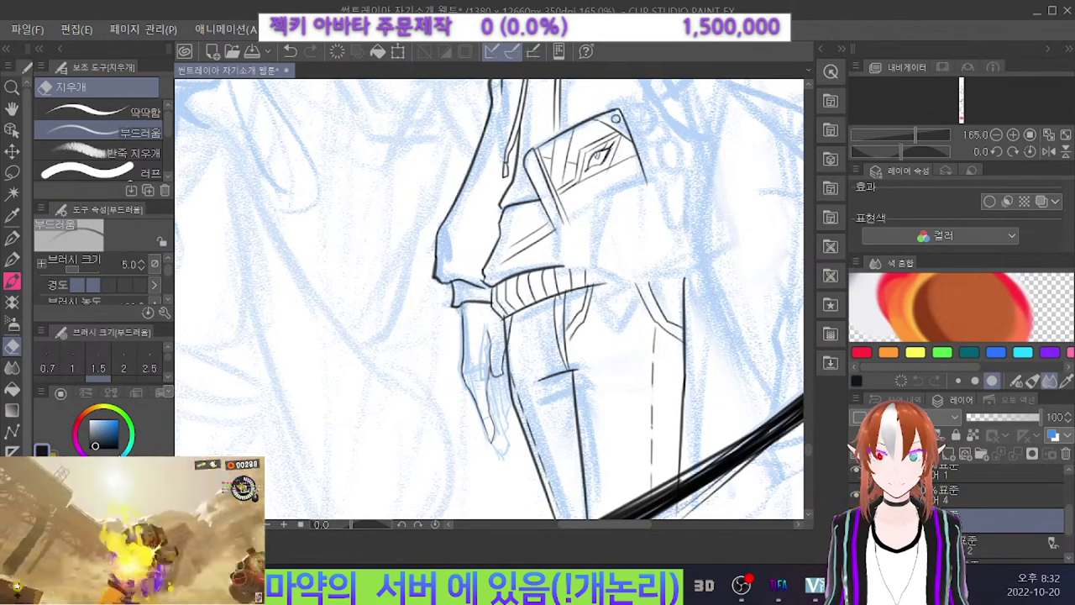
key(p)
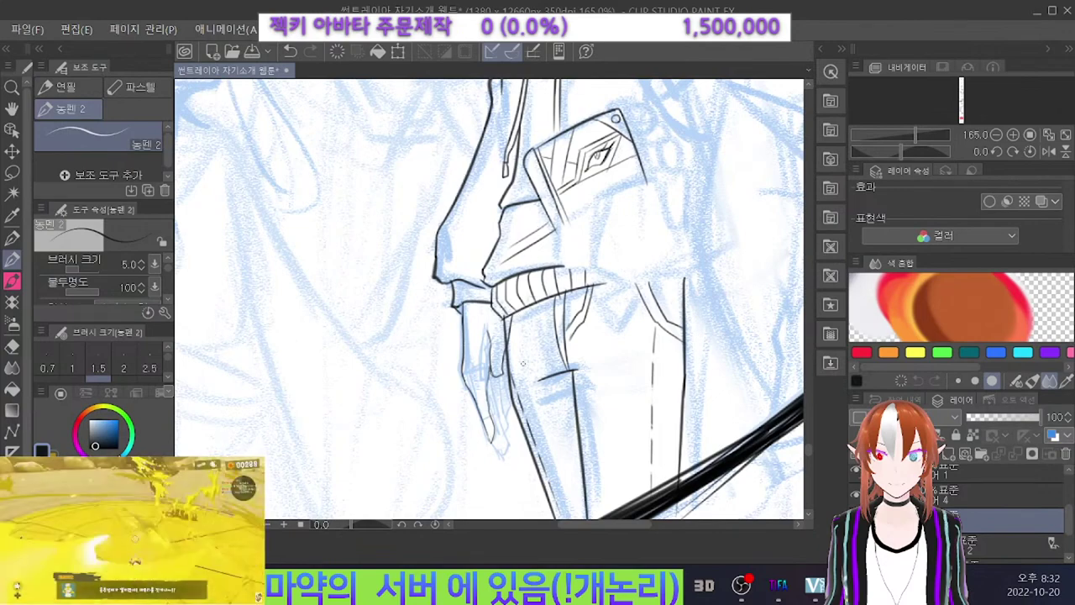
drag(491, 404, 507, 437)
key(ctrl+z)
key(ctrl+z)
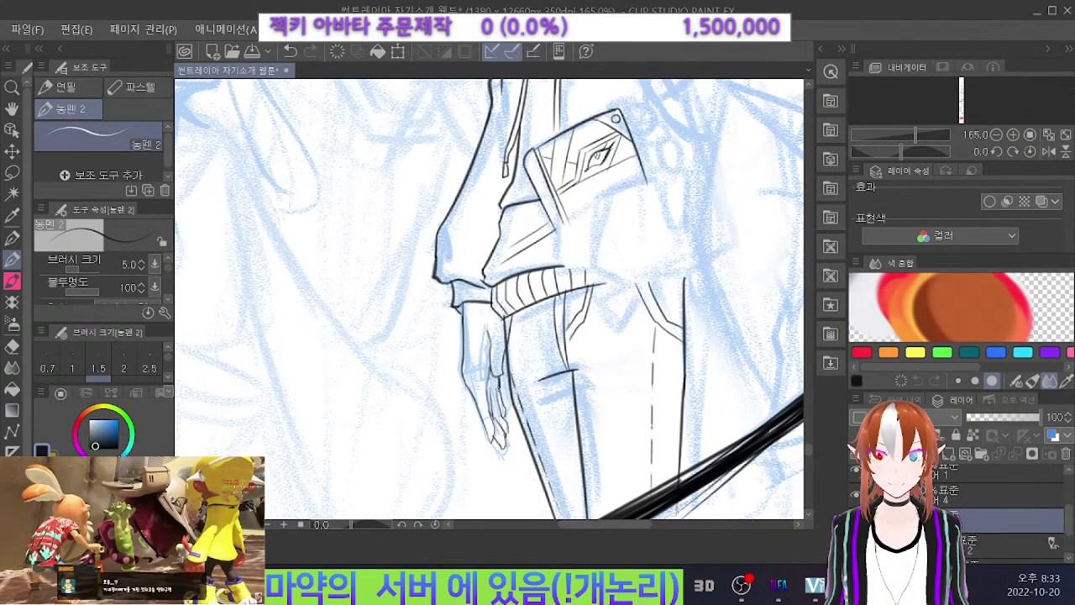
Hide the blue rough sketch on 레이어 2 to check the character's inked lines on their own.
scroll(447, 360, down, 4)
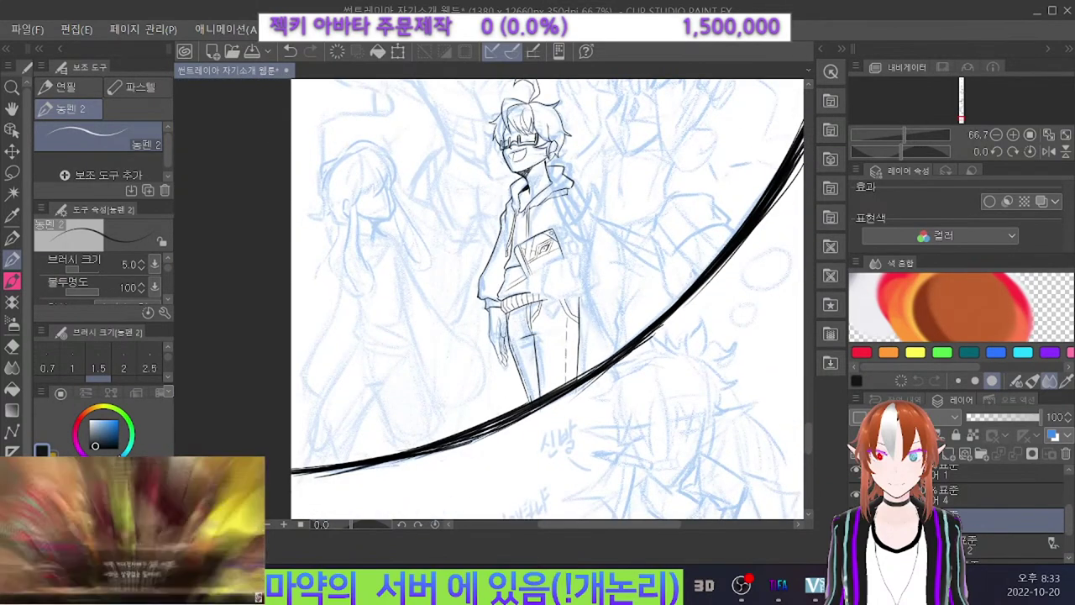
click(855, 545)
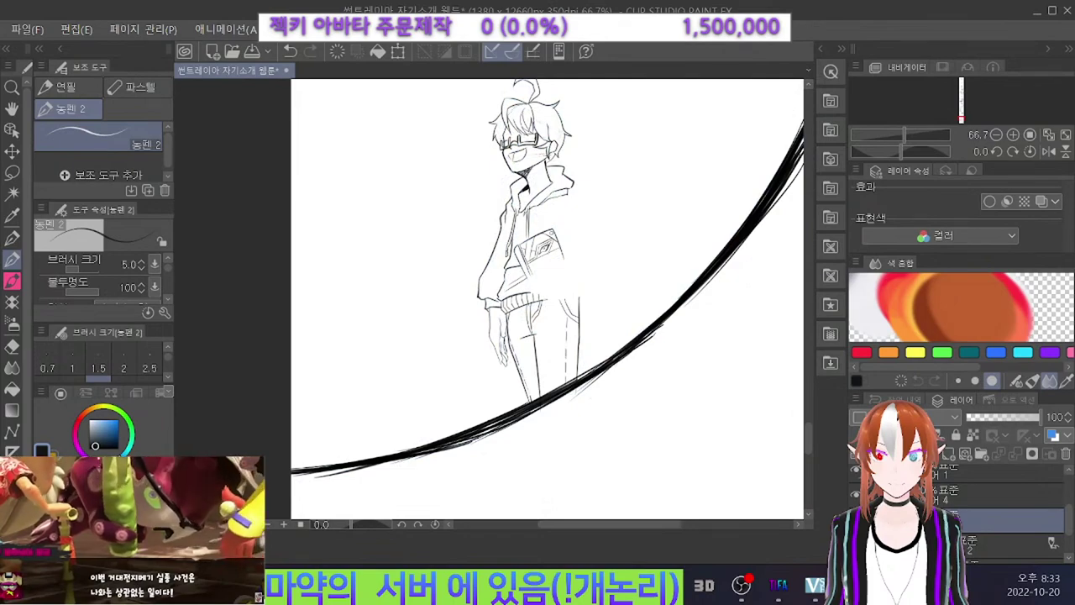
Show the rough sketch on 레이어 2 again and thicken the lowered hand's outer contour from the back of the hand to the fingertips.
click(856, 546)
scroll(484, 336, up, 6)
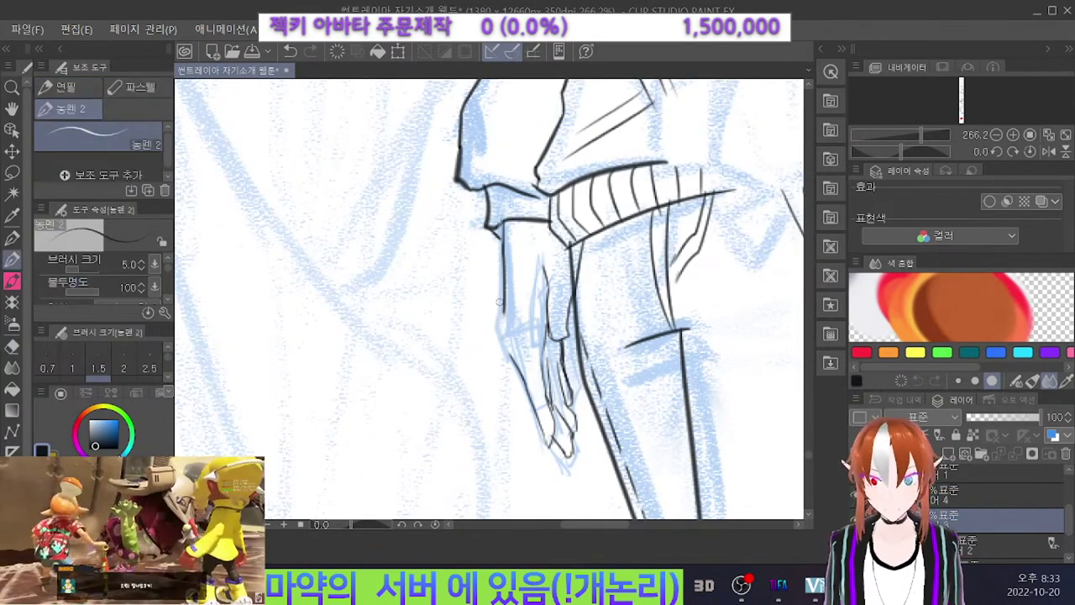
drag(502, 295, 503, 314)
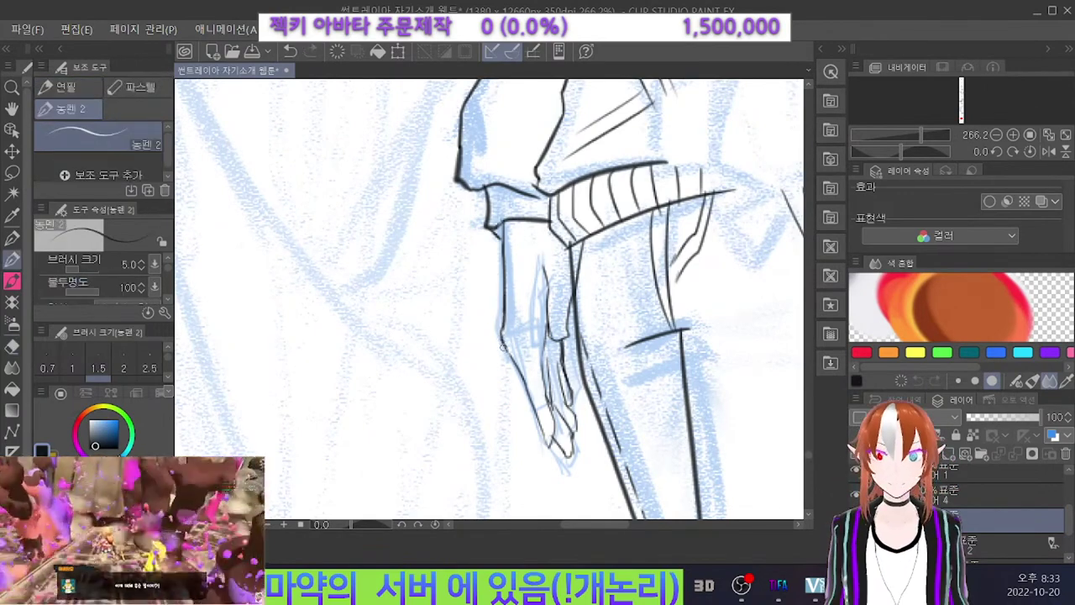
key(ctrl+z)
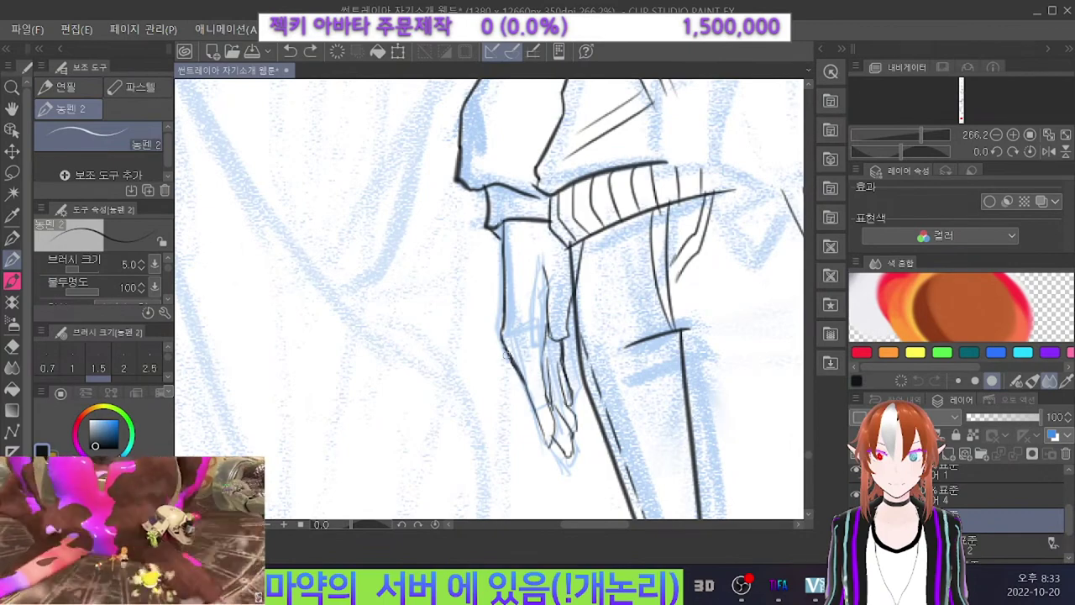
drag(504, 348, 520, 378)
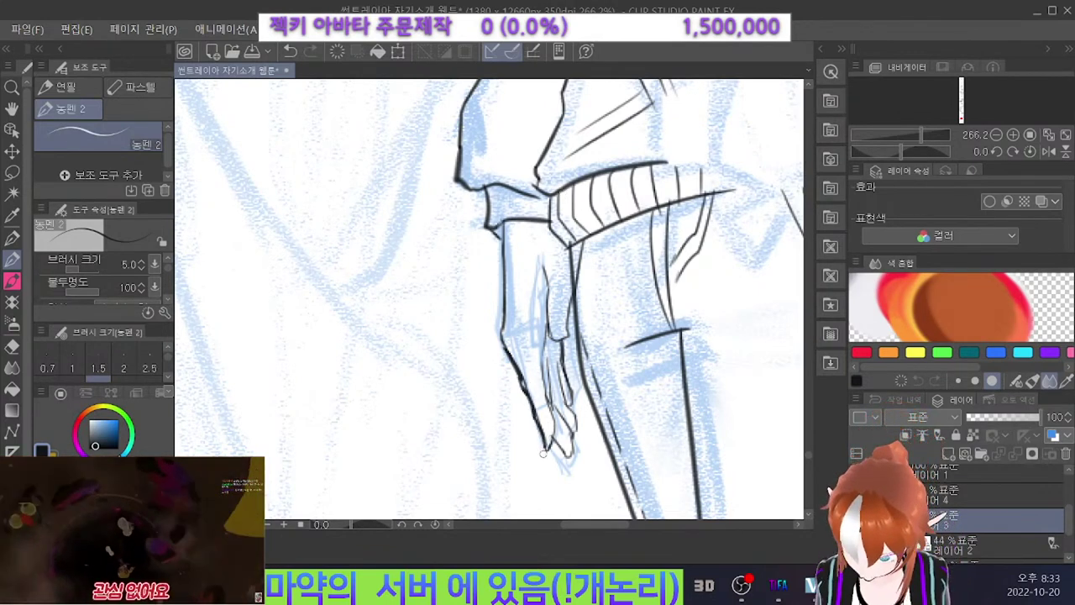
drag(552, 423, 550, 442)
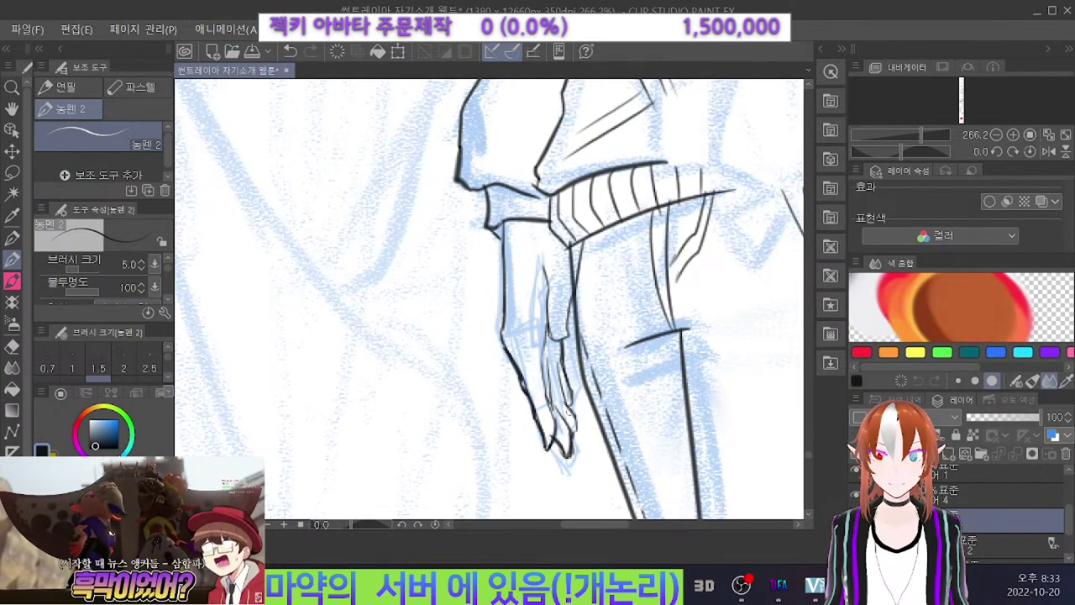
key(ctrl+z)
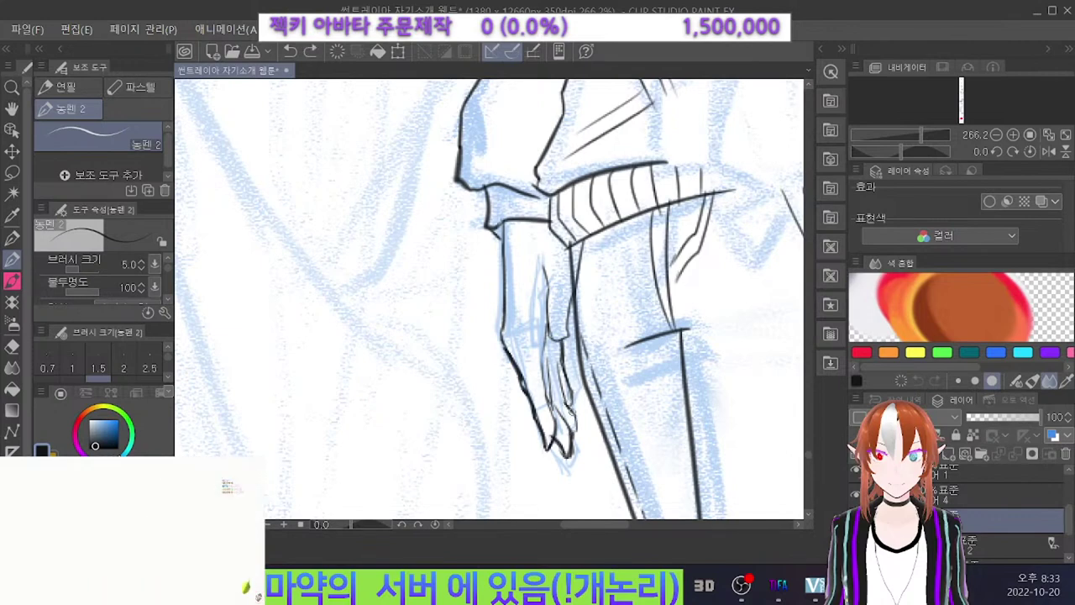
Switch to the 부드러움 eraser and check the inked hand and sleeve against the whole figure.
key(e)
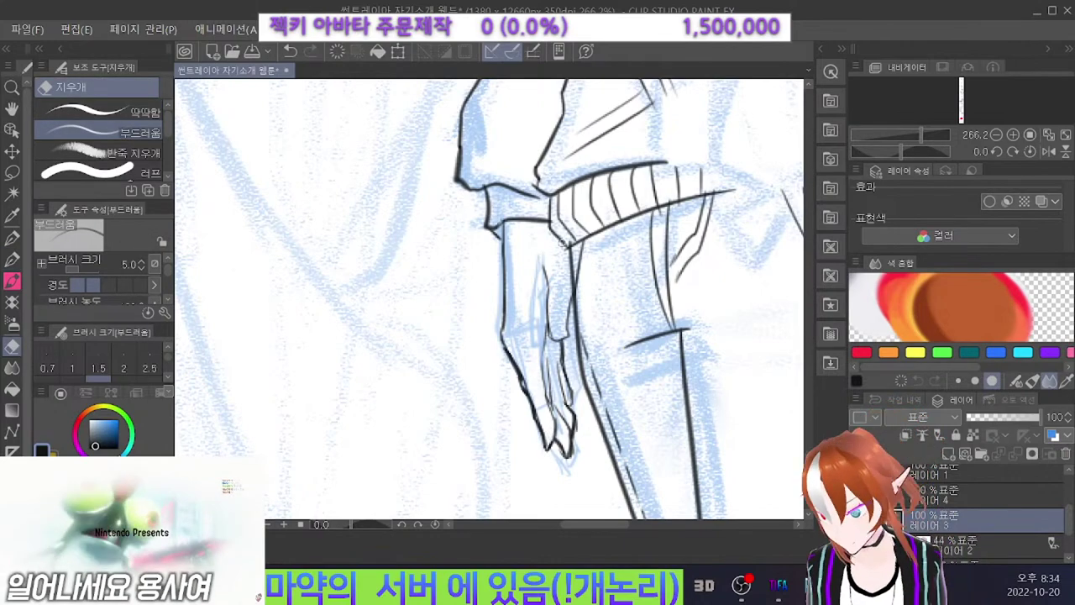
scroll(484, 327, down, 10)
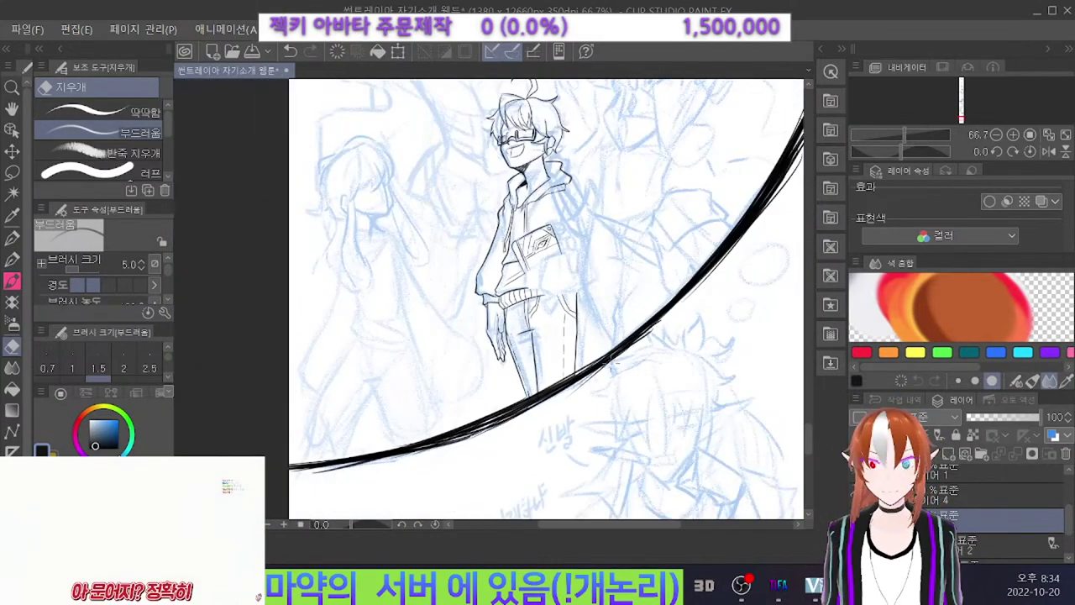
scroll(504, 340, up, 4)
scroll(504, 340, down, 4)
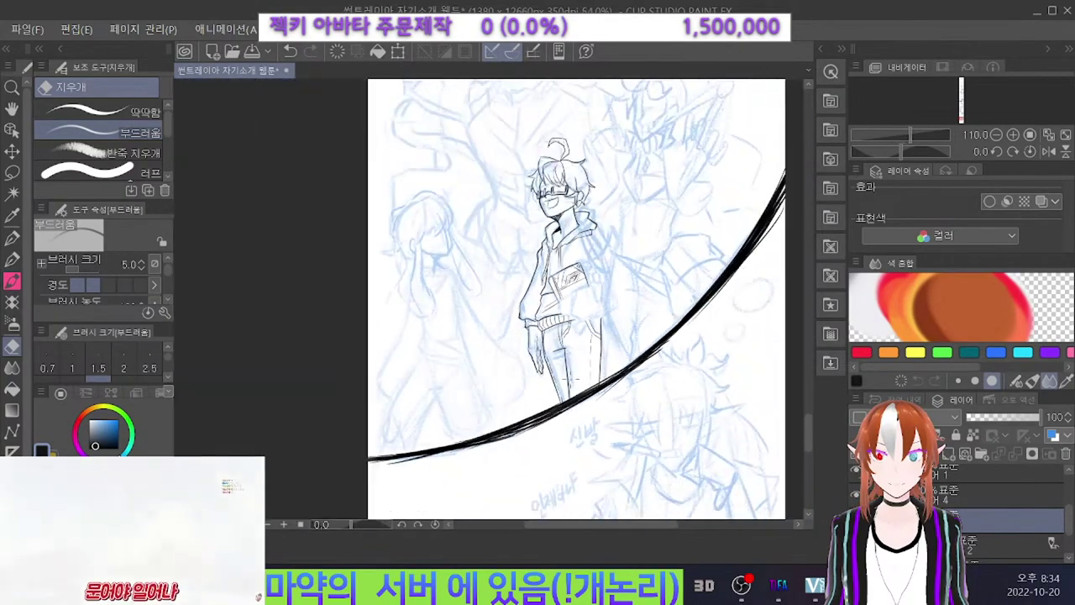
scroll(517, 336, up, 5)
scroll(531, 333, up, 3)
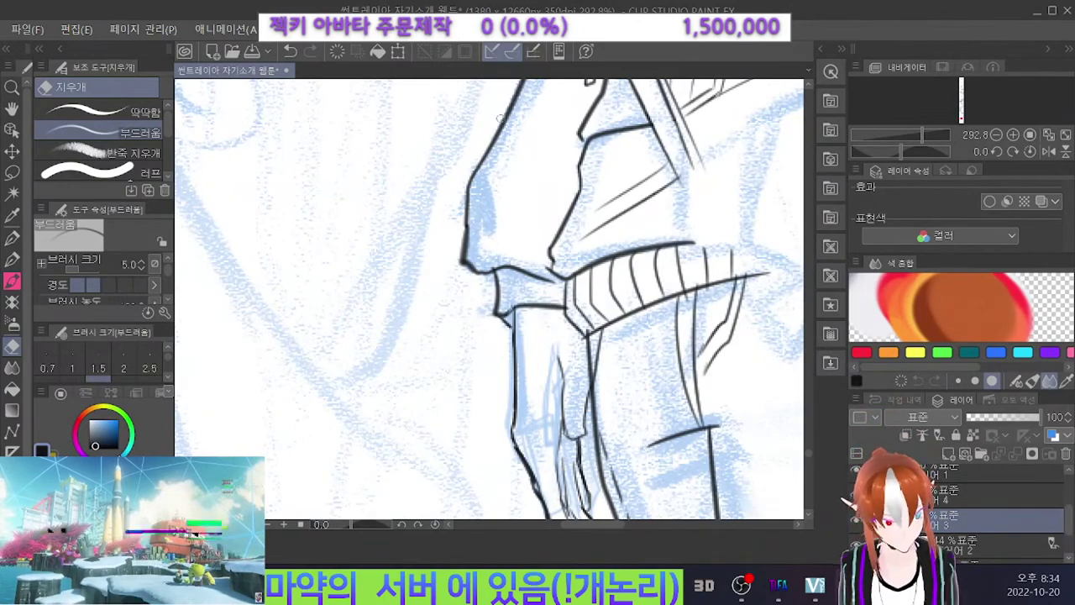
Lasso-select the character's hanging hand below the sleeve cuff on the line-art layer.
scroll(555, 187, down, 6)
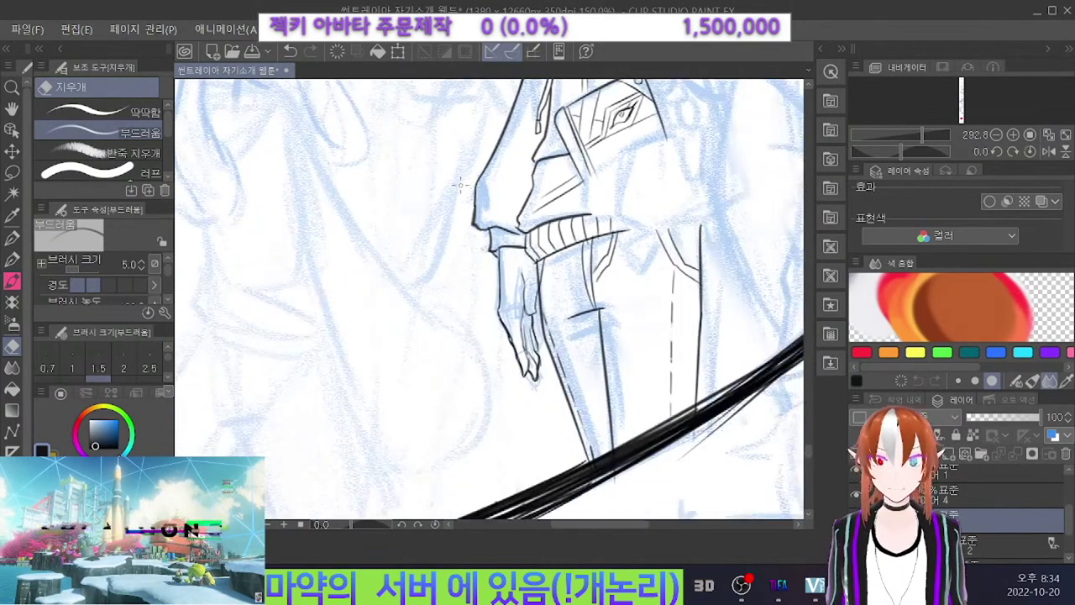
click(12, 171)
scroll(353, 246, up, 6)
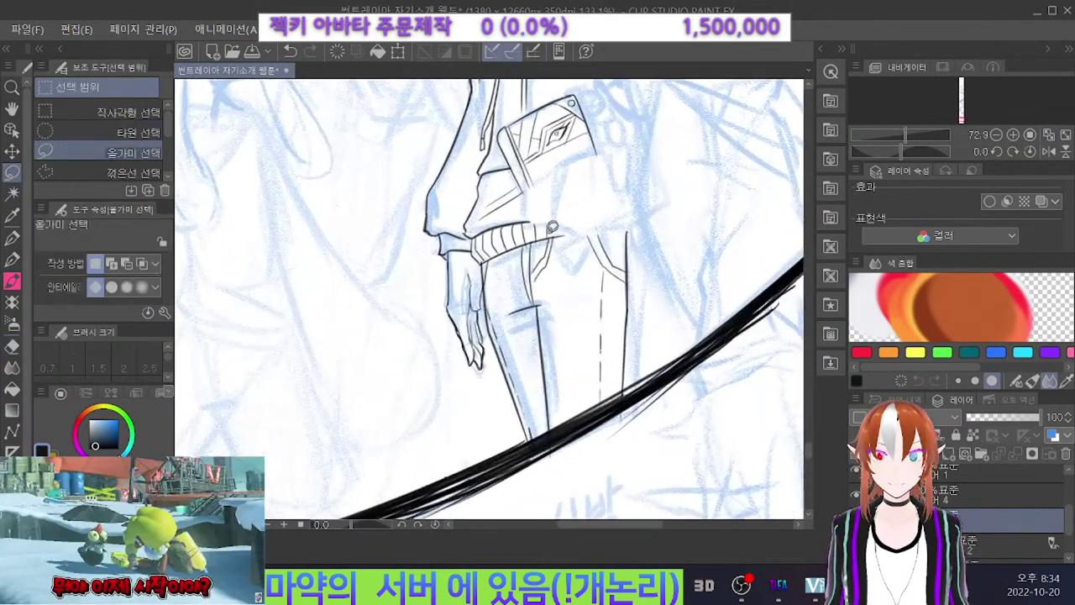
mouse_move(346, 250)
mouse_down()
mouse_move(324, 410)
mouse_move(337, 530)
mouse_move(367, 531)
mouse_move(434, 490)
mouse_move(447, 410)
mouse_move(433, 333)
mouse_up()
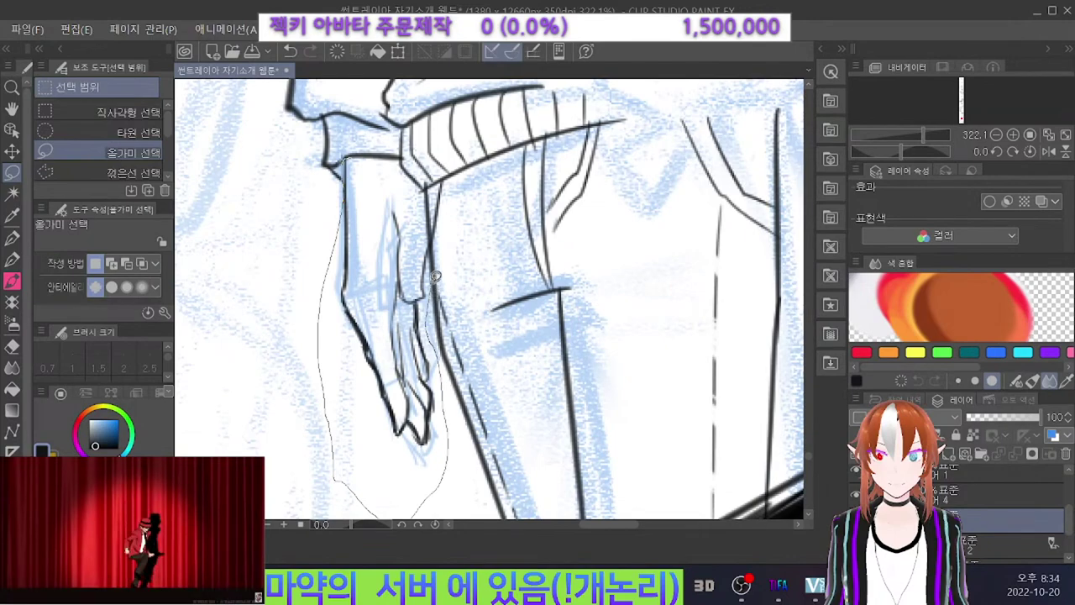
drag(420, 210, 344, 169)
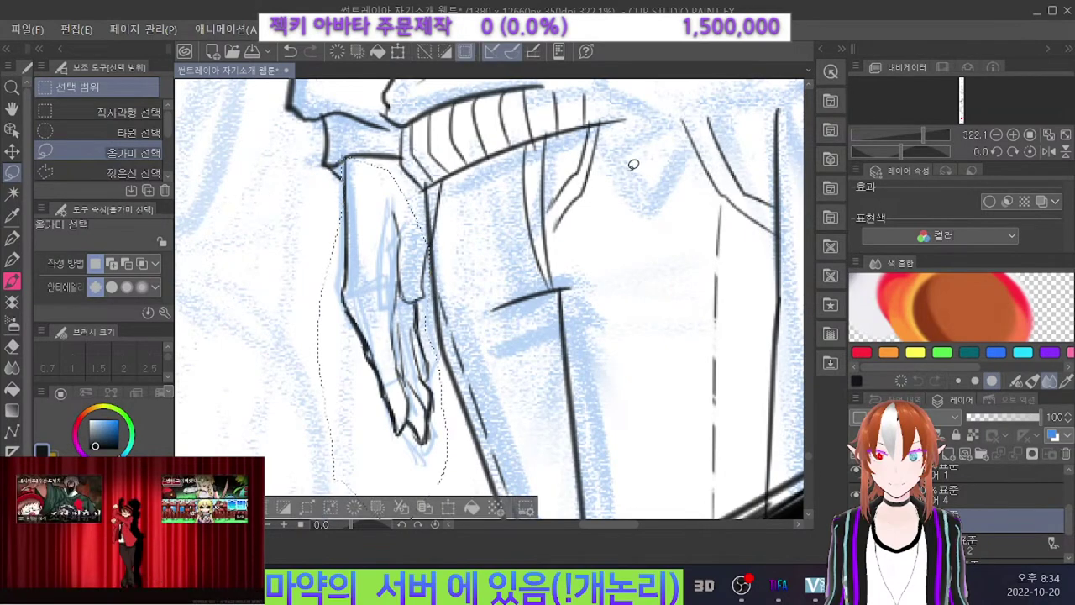
scroll(640, 205, down, 1)
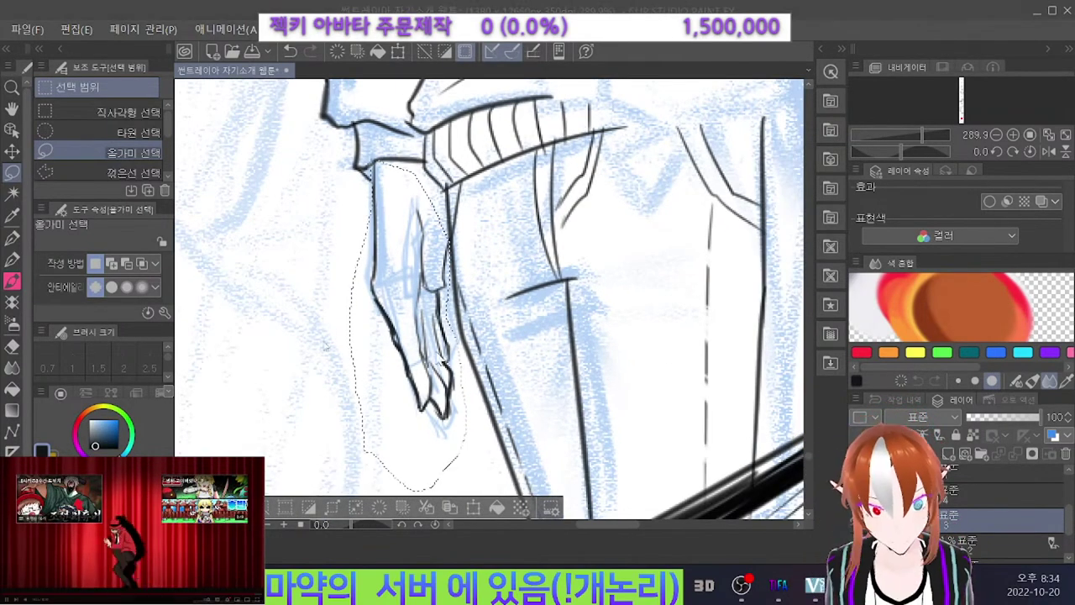
Transform the selected hand, scaling it down and moving it up against the sleeve cuff.
scroll(494, 388, down, 6)
click(487, 386)
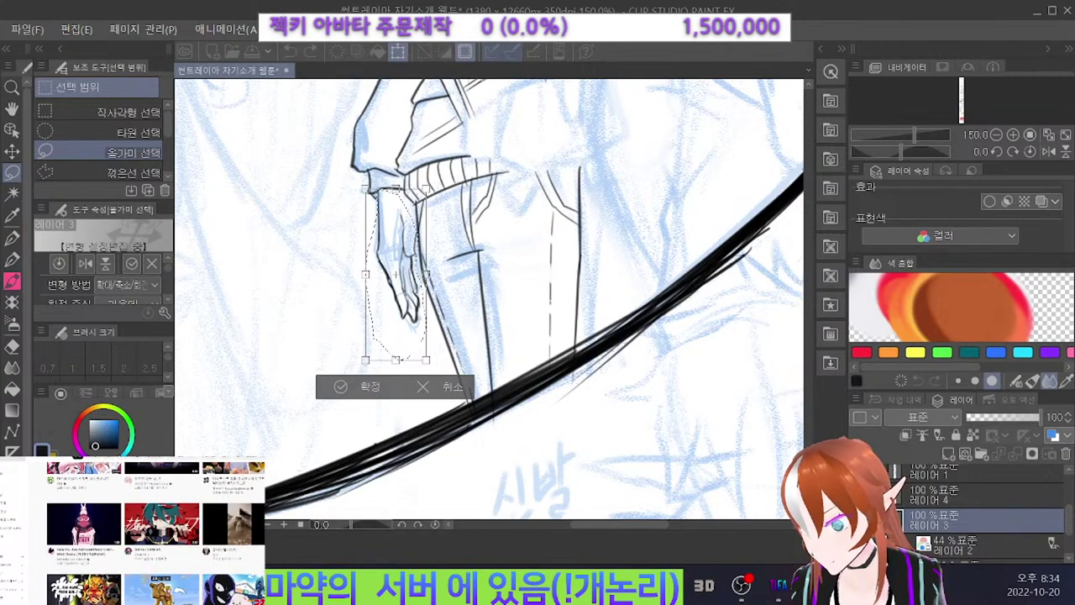
scroll(373, 347, up, 1)
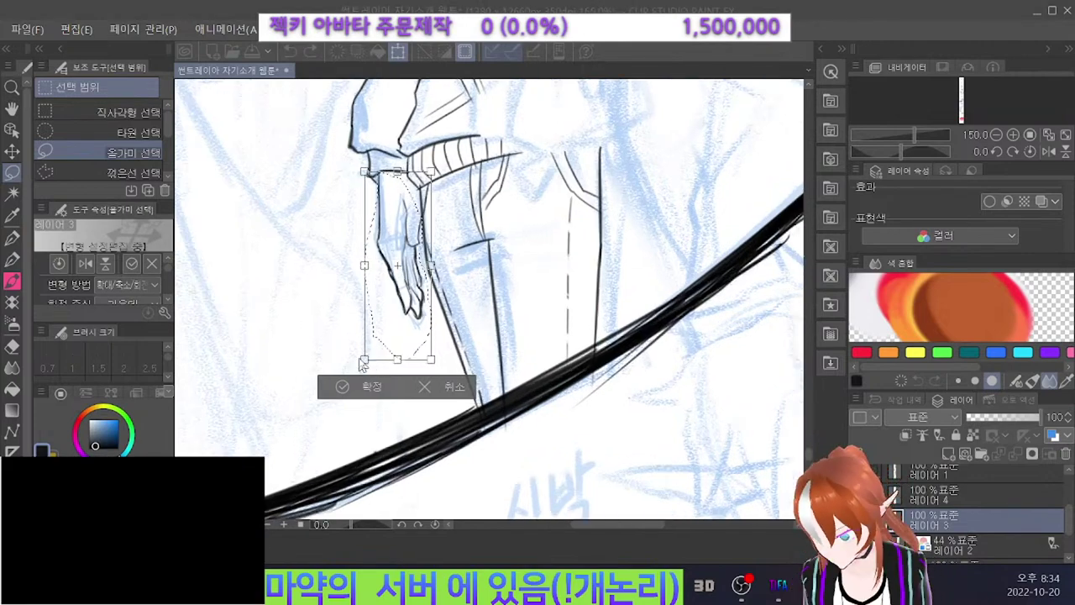
drag(364, 359, 379, 319)
drag(414, 284, 411, 278)
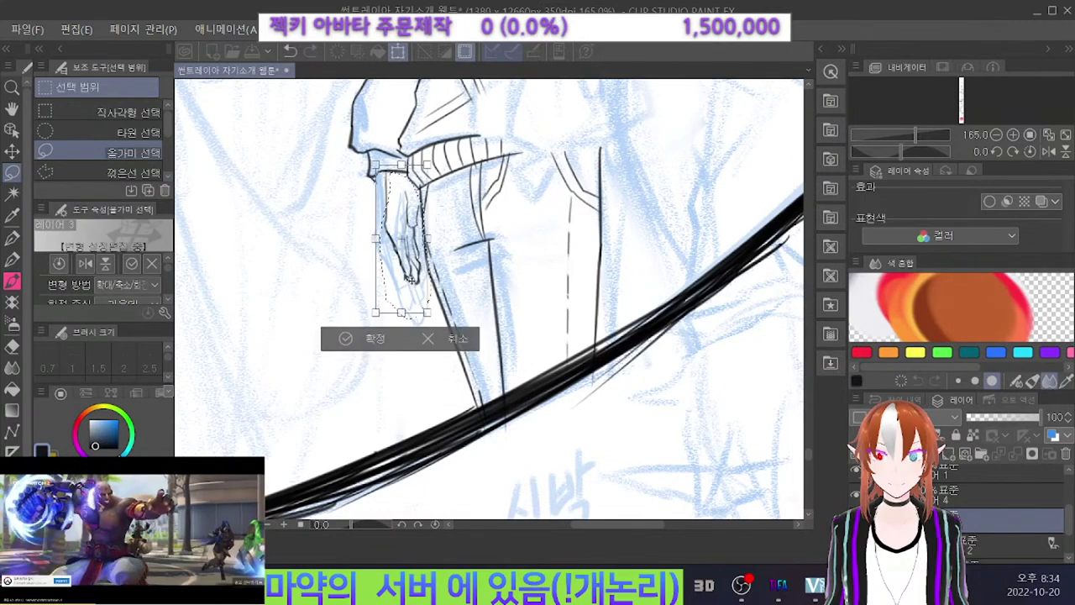
Nudge the scaled hand slightly into place under the cuff, apply the transformation and clear the selection.
scroll(599, 202, down, 4)
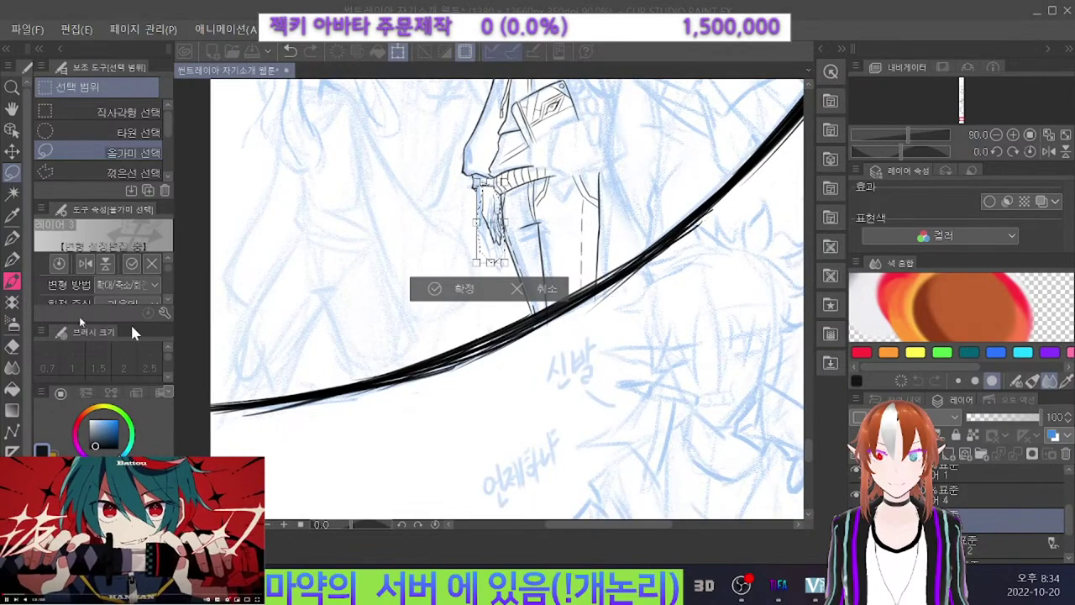
scroll(391, 276, down, 4)
scroll(510, 209, up, 5)
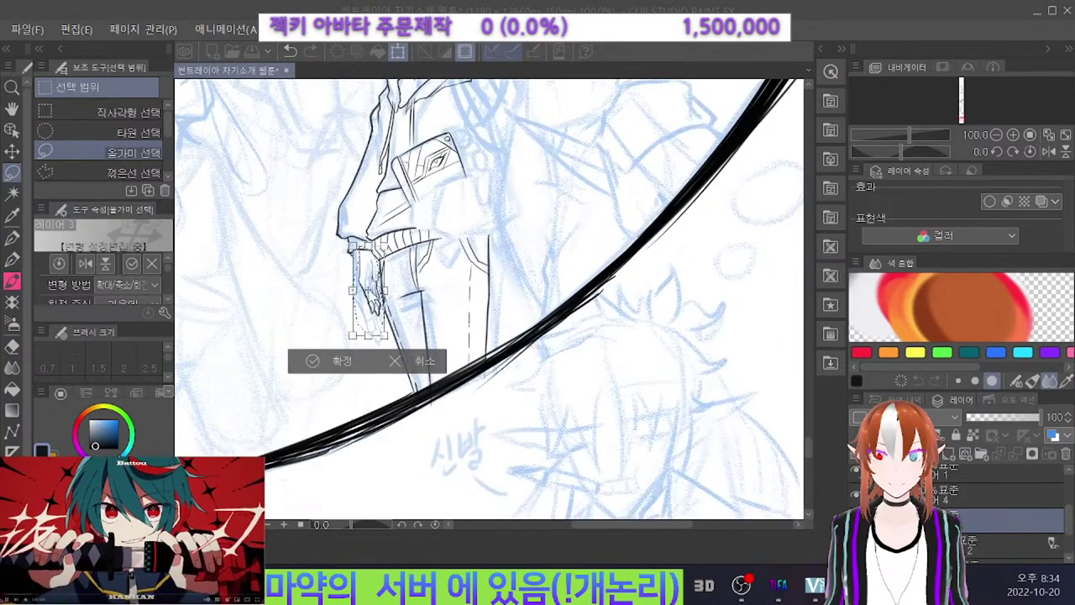
drag(377, 280, 375, 278)
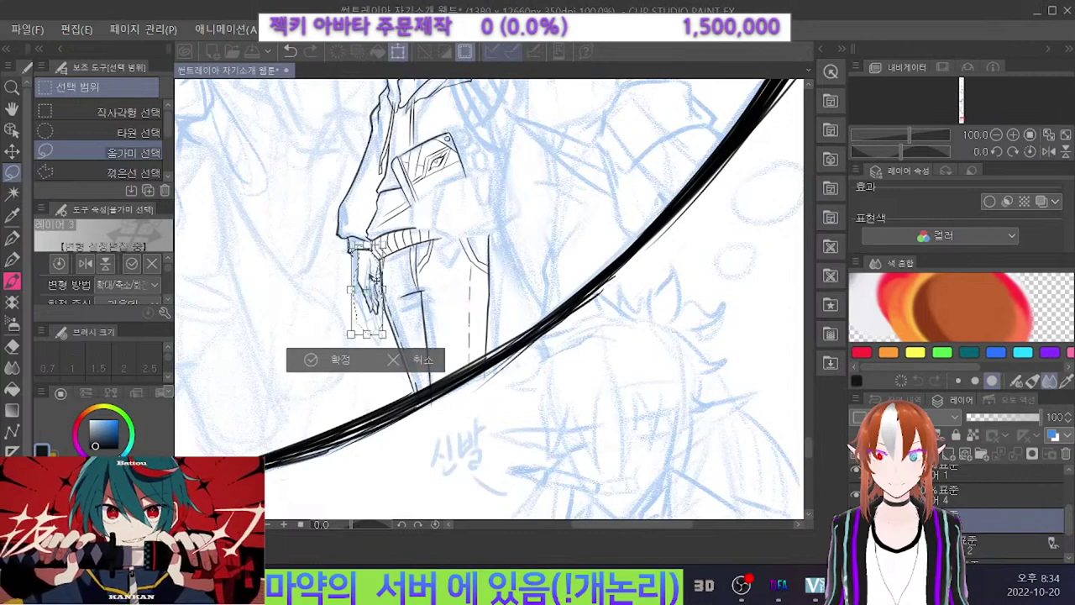
scroll(631, 299, down, 2)
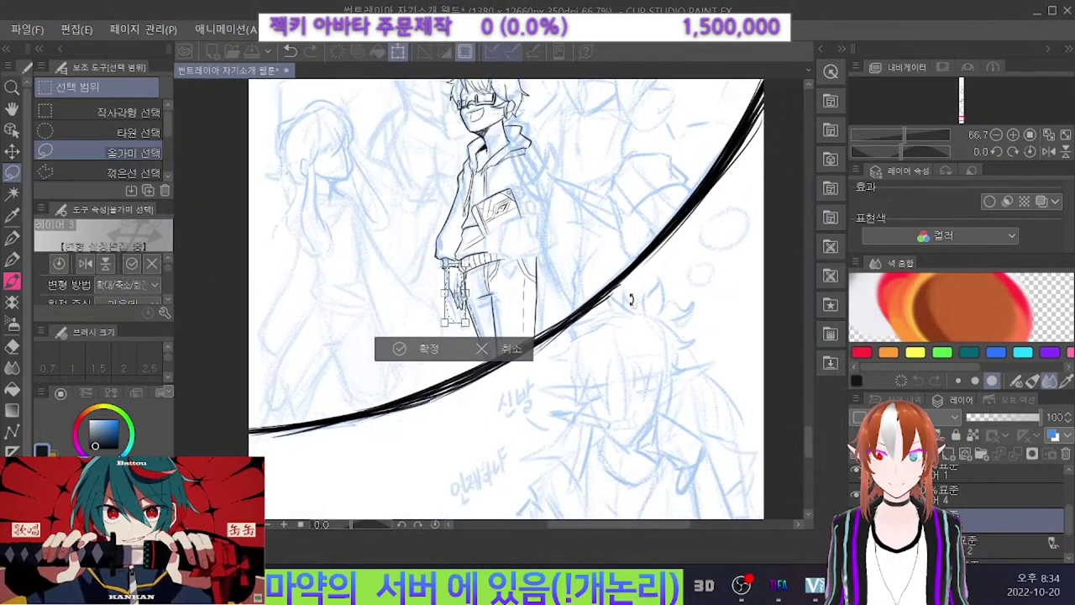
click(408, 349)
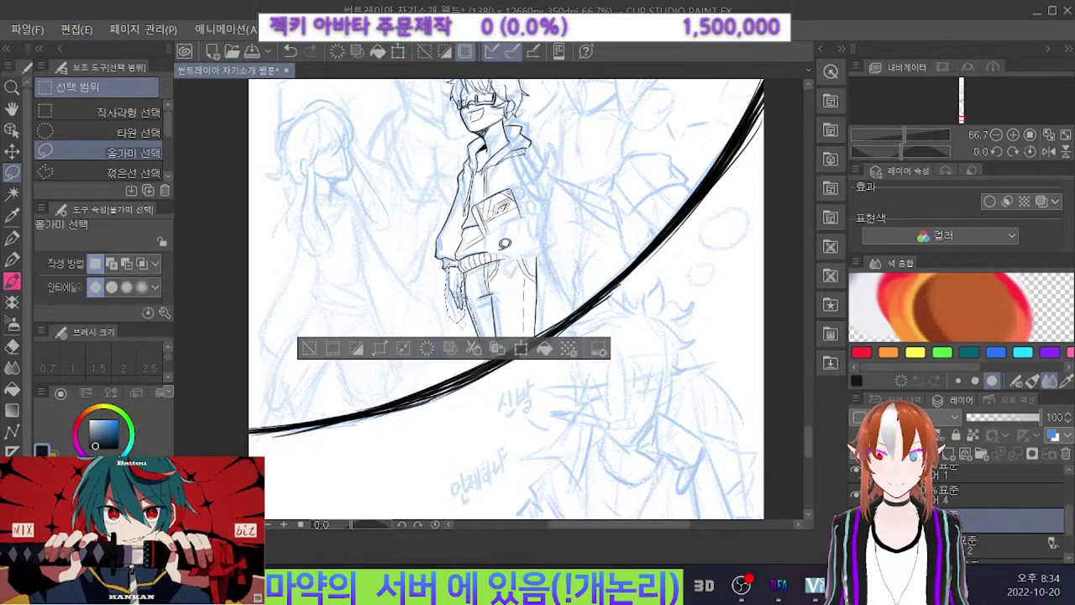
scroll(357, 294, up, 3)
key(ctrl+d)
Clean up the sleeve cuff's lower outline where it meets the wrist and redraw its corner with the pen.
scroll(326, 238, up, 5)
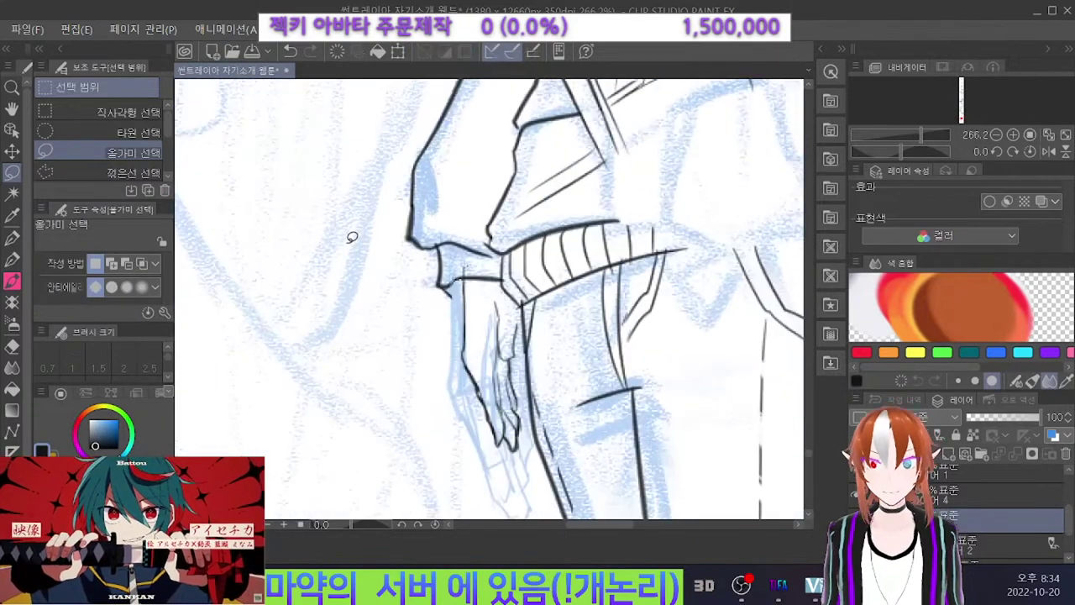
key(e)
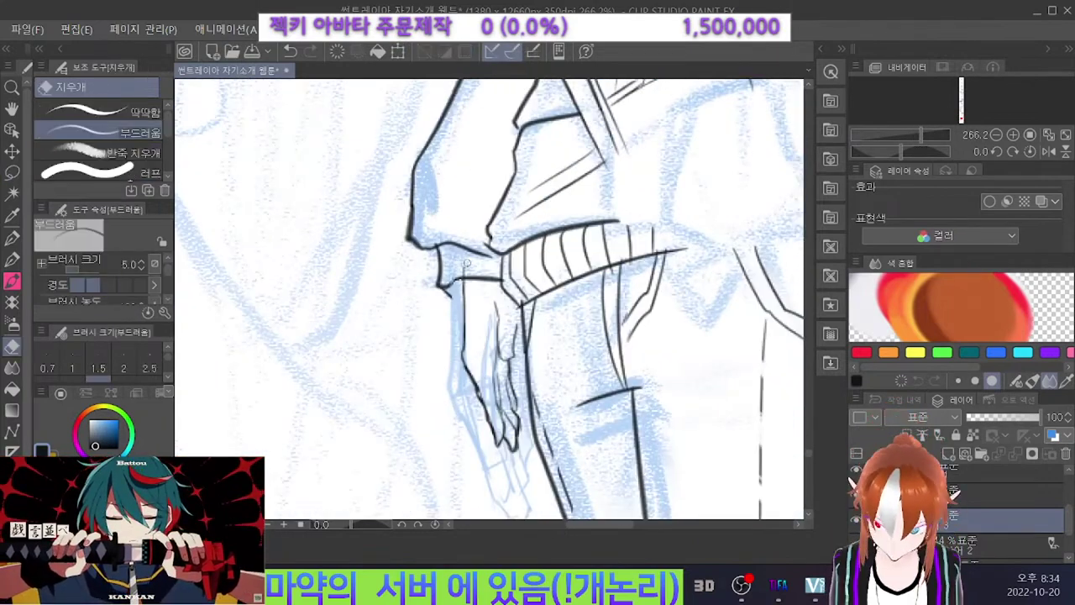
key(p)
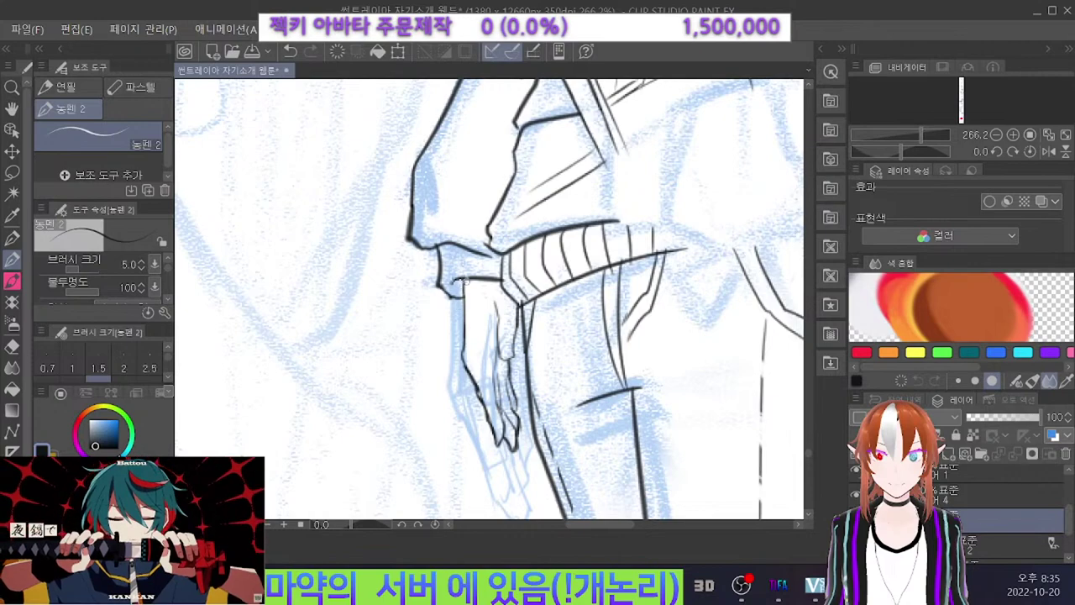
mouse_move(464, 278)
mouse_down()
mouse_move(464, 324)
mouse_move(460, 288)
mouse_up()
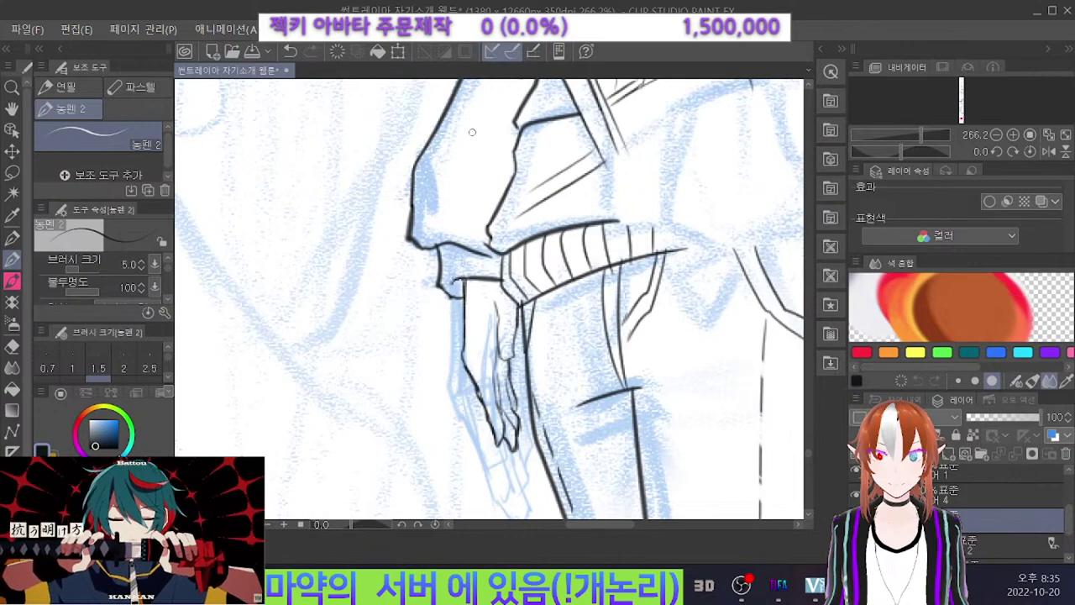
Examine the resized hand against the proportions of the whole standing figure.
scroll(445, 135, down, 2)
scroll(648, 403, down, 3)
scroll(689, 204, up, 2)
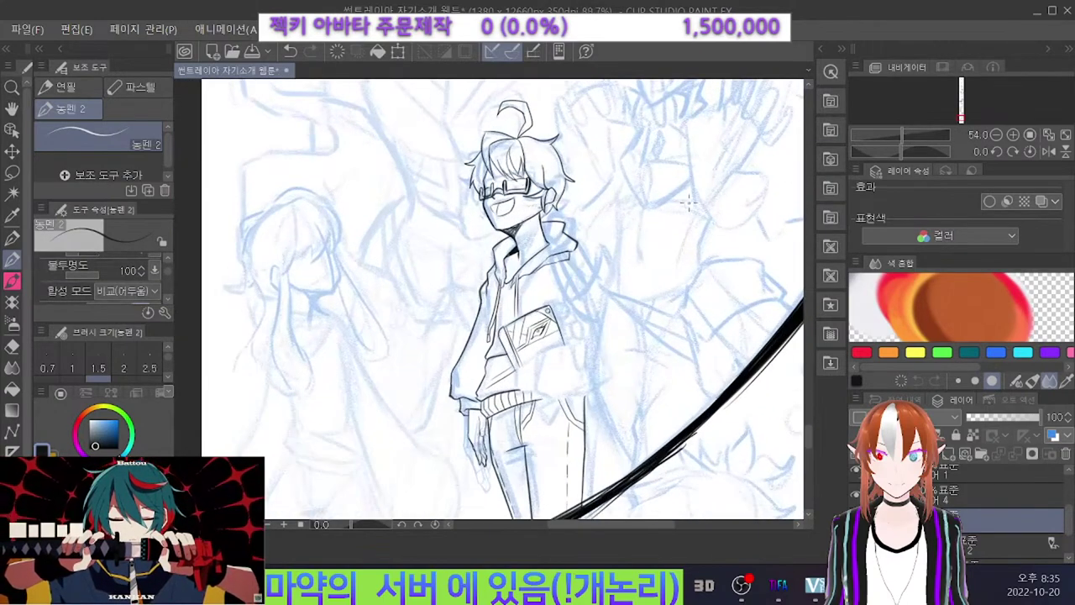
scroll(560, 277, up, 1)
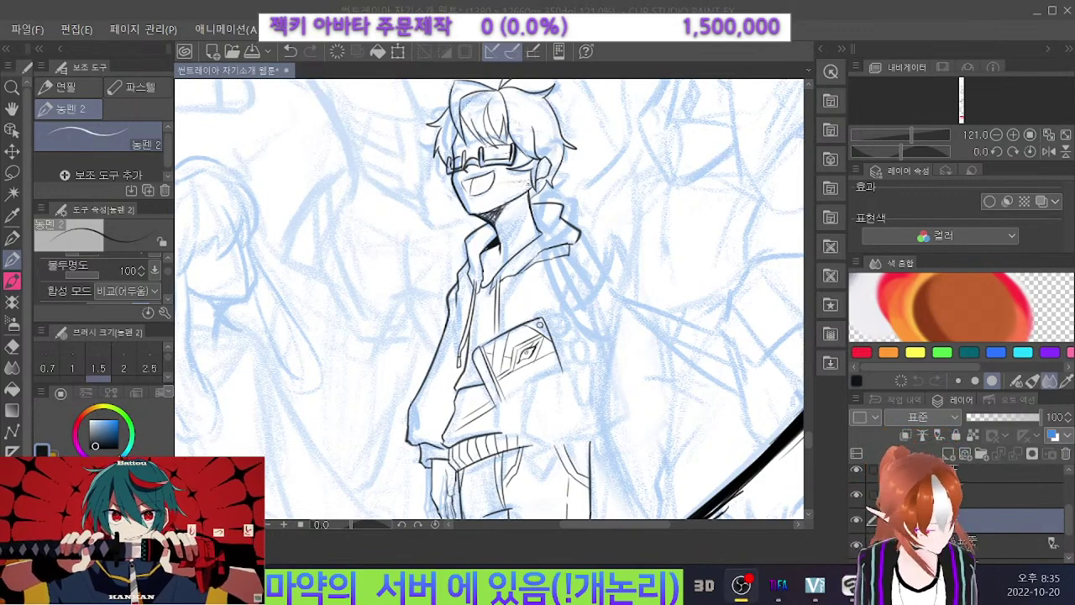
scroll(454, 364, down, 5)
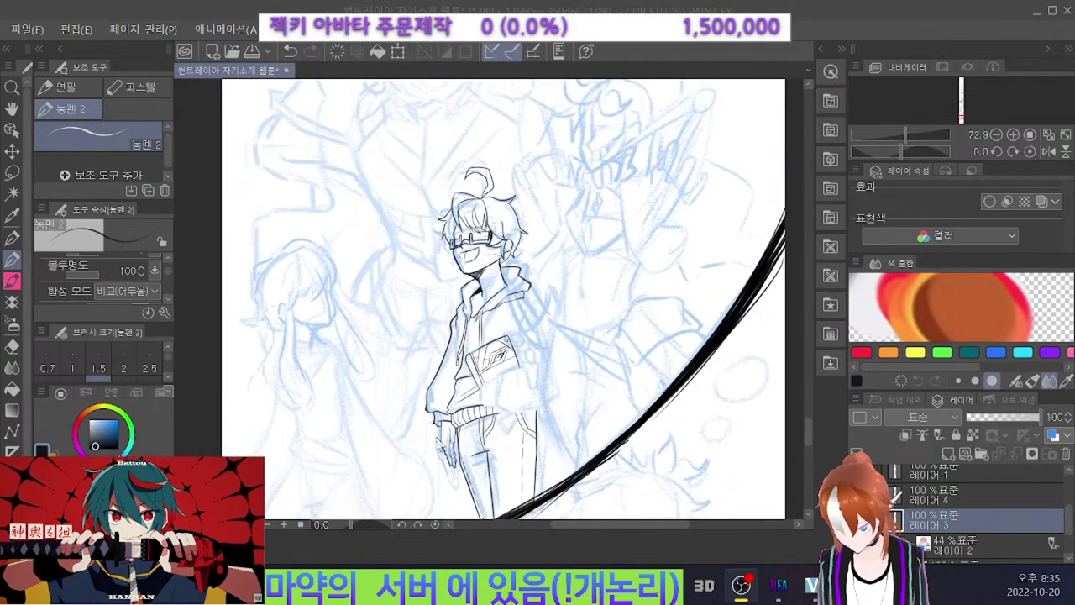
scroll(441, 432, up, 7)
scroll(351, 494, down, 5)
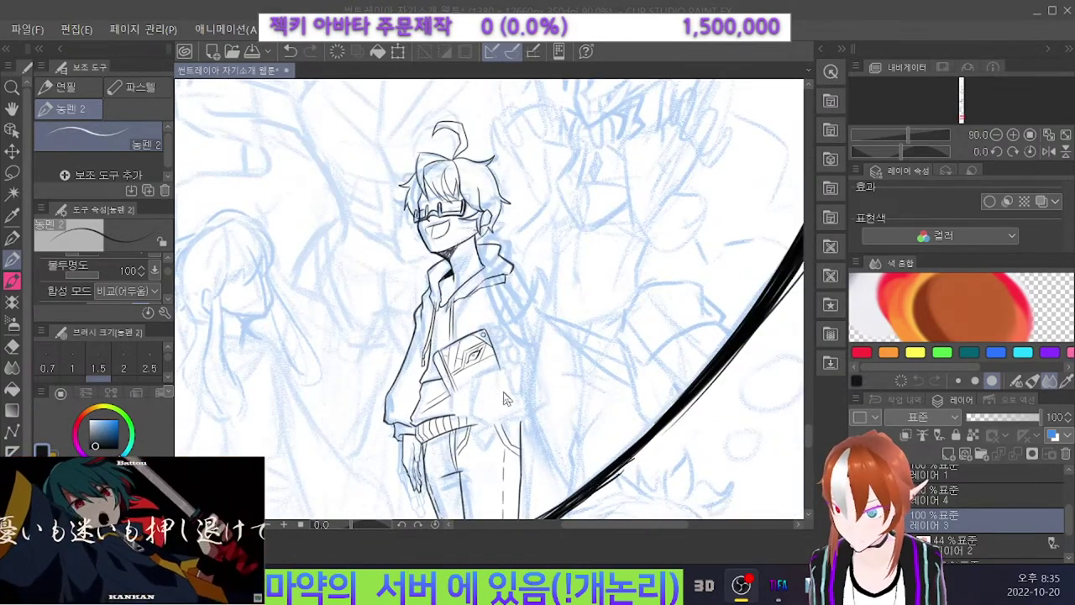
On the blue sketch layer 레이어 2, rough in the back of a hand gripping the device with the eye emblem.
scroll(504, 399, up, 2)
scroll(479, 390, up, 2)
scroll(445, 382, up, 2)
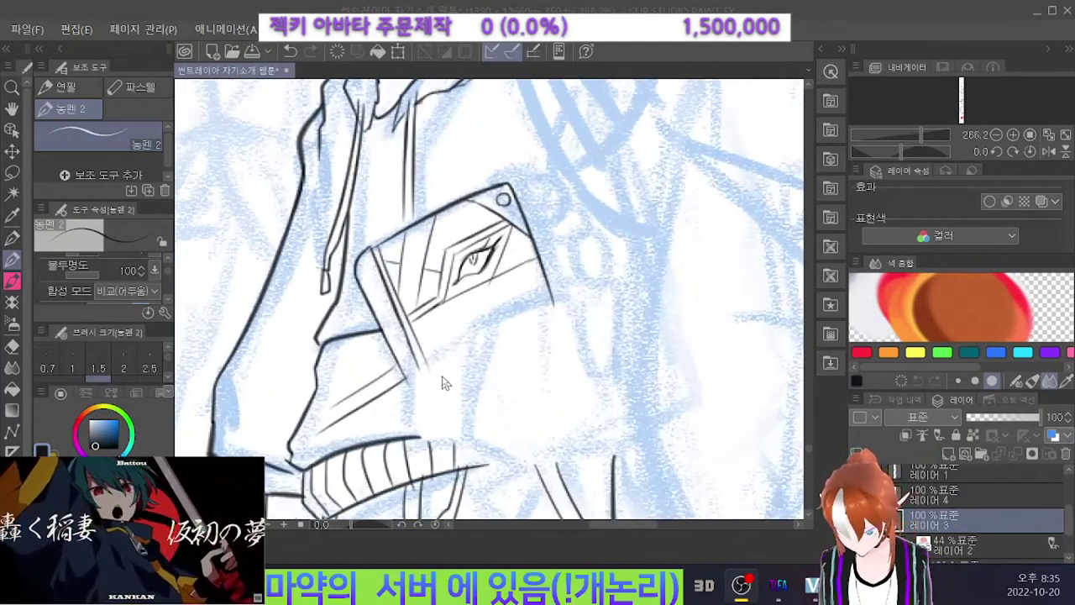
click(991, 560)
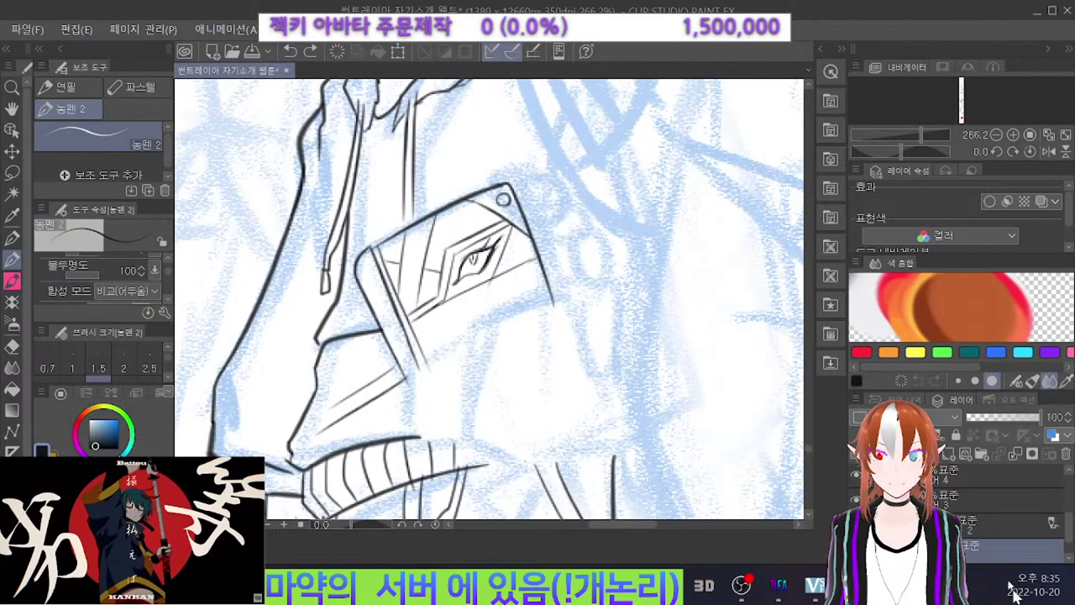
click(964, 525)
key(ctrl+z)
mouse_move(471, 339)
mouse_down()
mouse_move(416, 368)
mouse_move(434, 440)
mouse_up()
drag(430, 389, 435, 443)
drag(462, 336, 470, 410)
key(ctrl+z)
Sketch the outer side of the gripping hand and its curled fingers beside the device's lower edge.
mouse_move(481, 341)
mouse_down()
mouse_move(423, 363)
mouse_move(494, 417)
mouse_up()
mouse_move(492, 365)
mouse_down()
mouse_move(488, 434)
mouse_move(455, 426)
mouse_move(486, 391)
mouse_move(488, 417)
mouse_move(451, 439)
mouse_up()
key(ctrl+z)
key(ctrl+z)
mouse_move(425, 367)
mouse_down()
mouse_move(394, 389)
mouse_move(396, 414)
mouse_up()
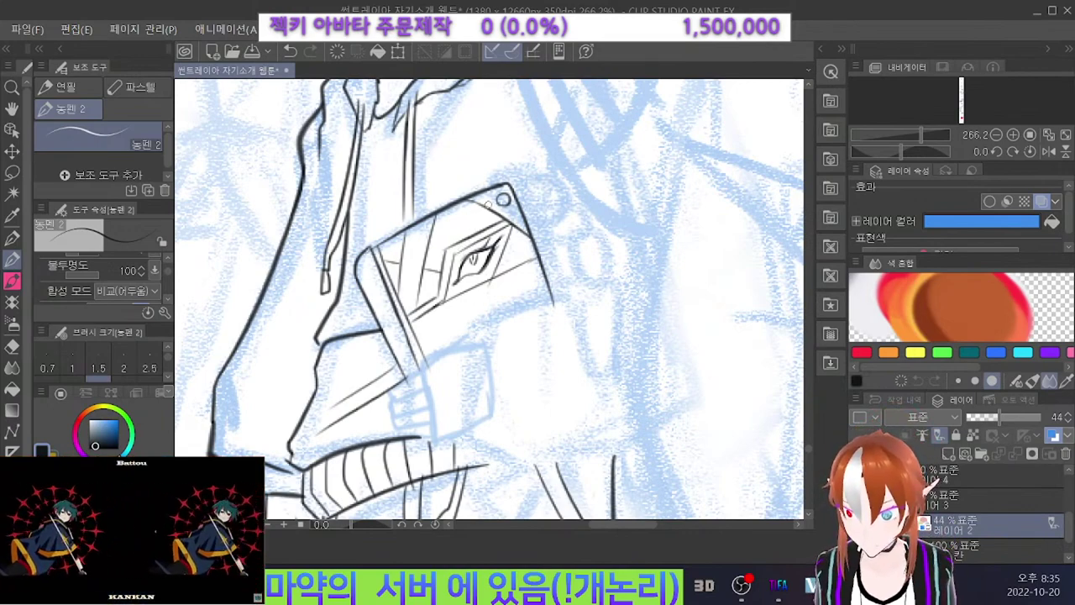
Sketch a thumb above the gripping hand and a knuckle line across its upper edge.
drag(472, 328, 431, 323)
key(ctrl+z)
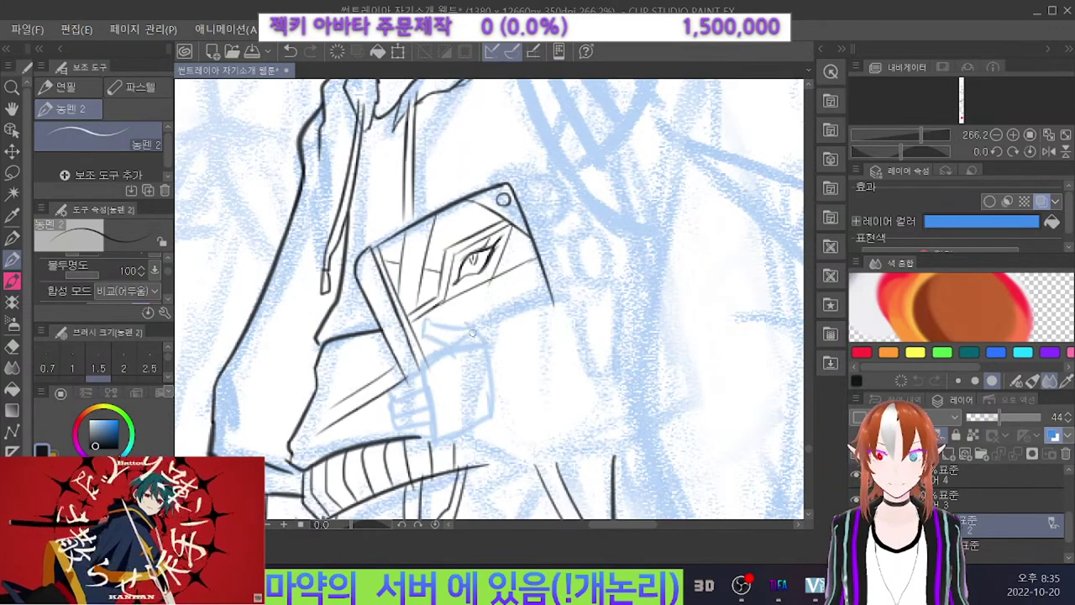
drag(490, 363, 427, 367)
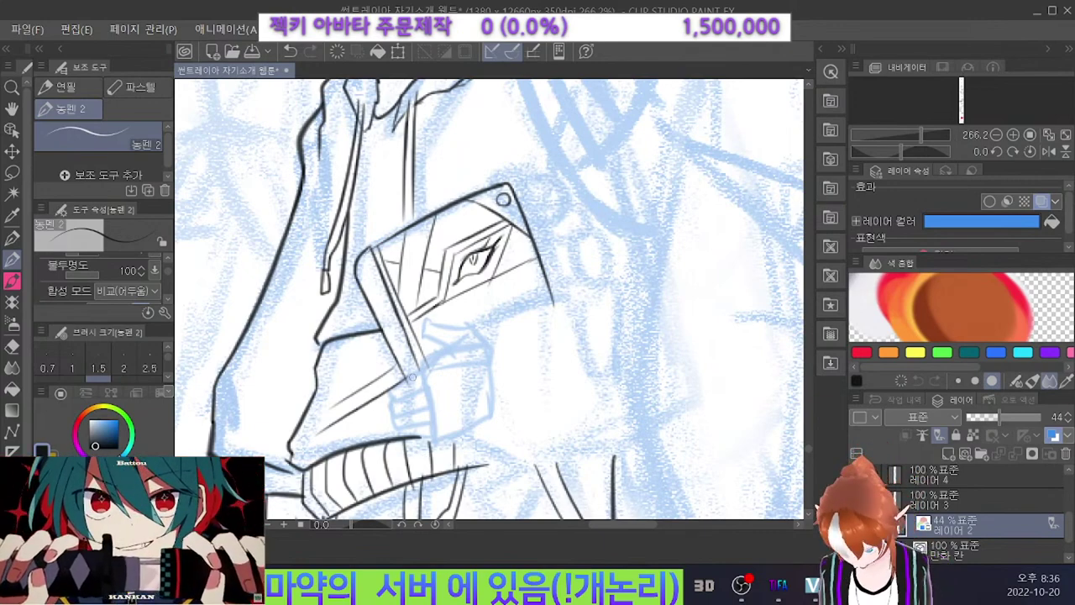
Erase most of the rough finger and thumb lines of the gripping hand, then return to the pen.
key(e)
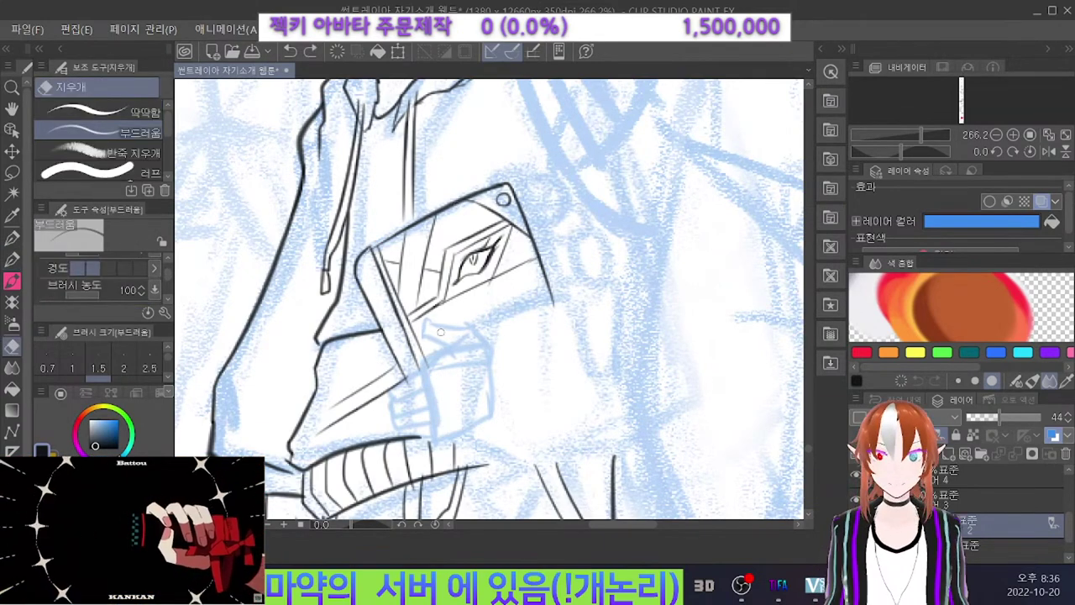
mouse_move(405, 380)
mouse_down()
mouse_move(430, 412)
mouse_move(404, 386)
mouse_move(420, 417)
mouse_move(432, 326)
mouse_move(474, 345)
mouse_move(484, 365)
mouse_move(427, 355)
mouse_up()
key(p)
key(ctrl+z)
Redraw the gripping hand as a boxy fist with a slanted back and curled fingers under the device.
drag(493, 349, 433, 371)
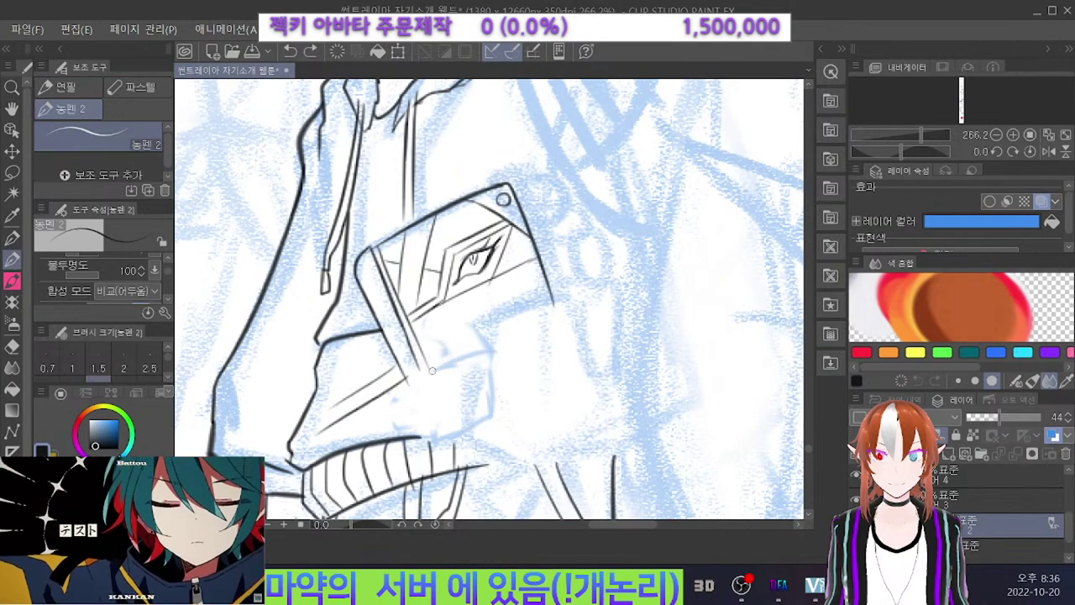
key(ctrl+z)
mouse_move(494, 329)
mouse_down()
mouse_move(503, 410)
mouse_move(488, 407)
mouse_move(448, 437)
mouse_up()
drag(447, 436, 426, 366)
key(ctrl+z)
drag(435, 365, 457, 430)
key(ctrl+z)
key(ctrl+z)
mouse_move(428, 365)
mouse_down()
mouse_move(455, 429)
mouse_move(431, 370)
mouse_move(398, 388)
mouse_move(440, 388)
mouse_move(402, 401)
mouse_move(401, 368)
mouse_move(403, 399)
mouse_up()
key(ctrl+z)
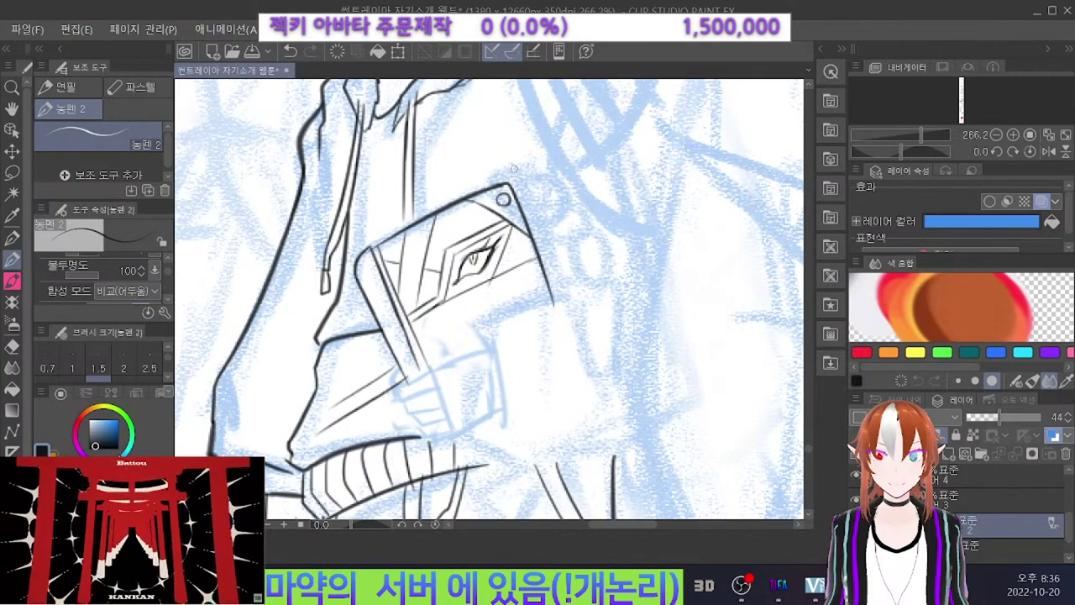
Sketch a short upright thumb above the fist, overlapping the lower part of the device.
key(ctrl+z)
key(ctrl+z)
mouse_move(471, 330)
mouse_down()
mouse_move(443, 335)
mouse_move(478, 328)
mouse_move(460, 323)
mouse_move(467, 318)
mouse_move(457, 325)
mouse_move(457, 307)
mouse_move(443, 338)
mouse_up()
key(ctrl+z)
key(ctrl+z)
key(ctrl+z)
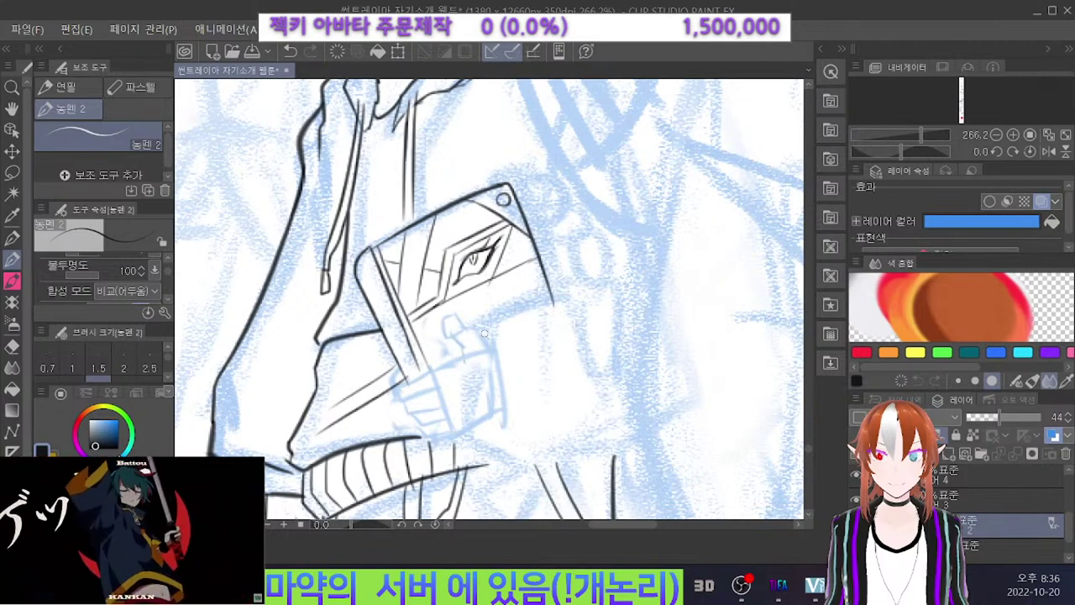
Refine the knuckle and upper finger lines of the sketched fist and check it against the whole figure.
drag(484, 361, 449, 381)
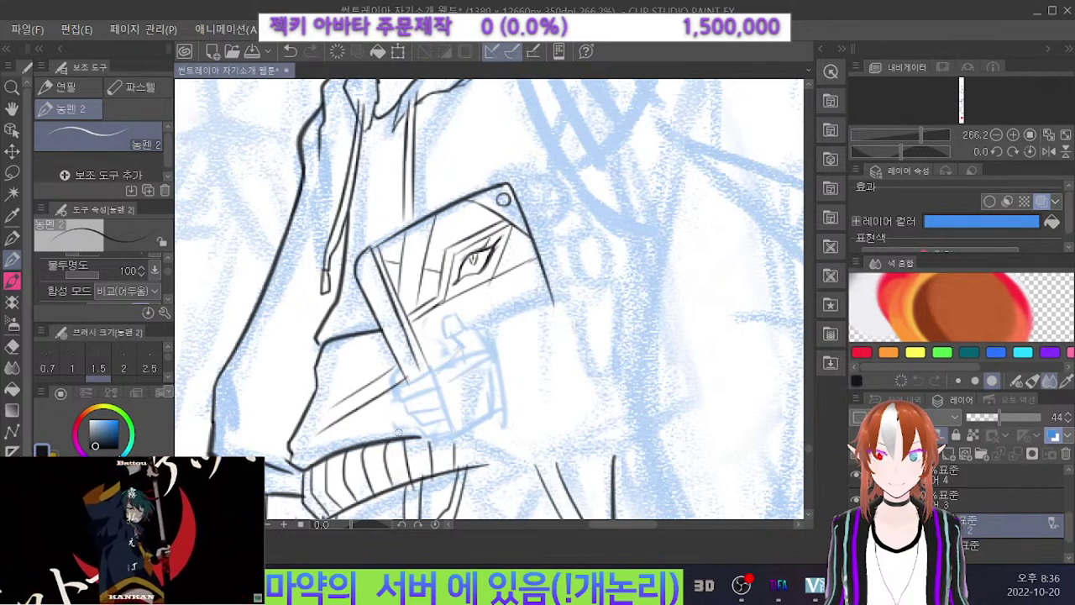
drag(447, 356, 426, 379)
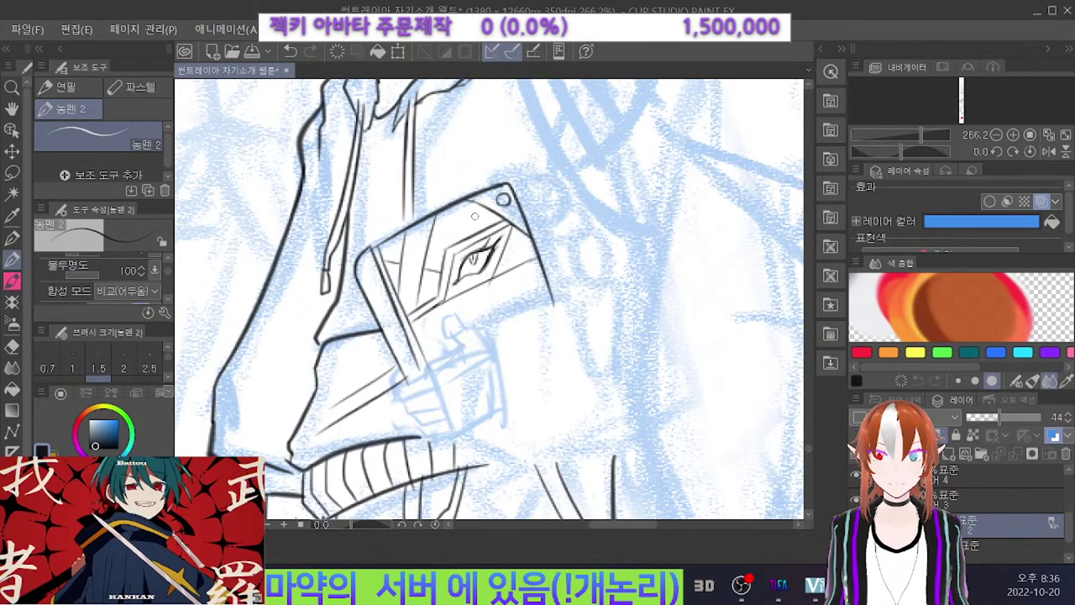
scroll(352, 430, down, 2)
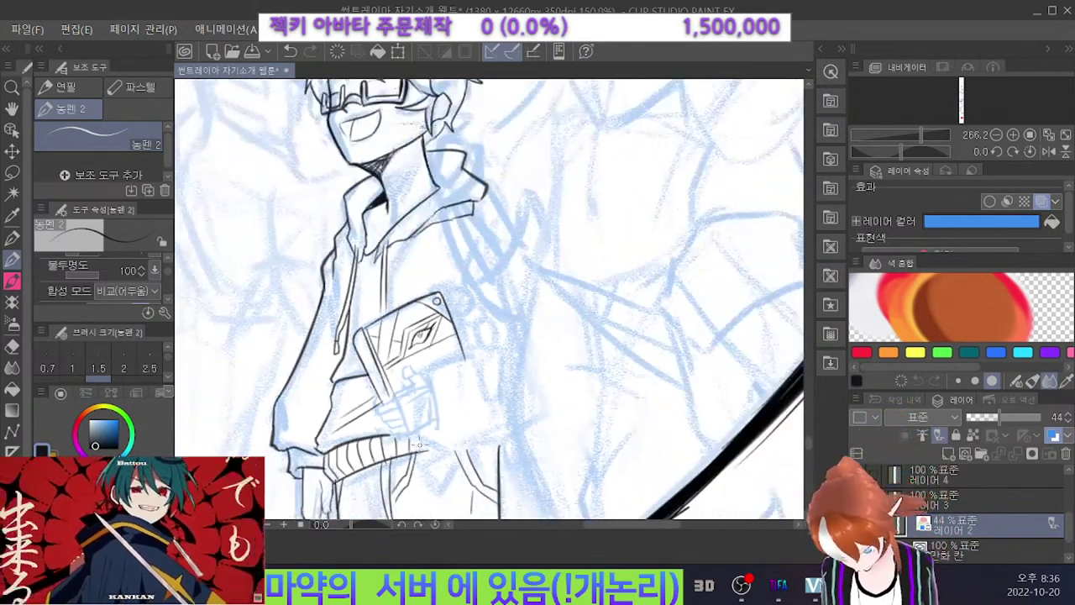
scroll(417, 445, down, 3)
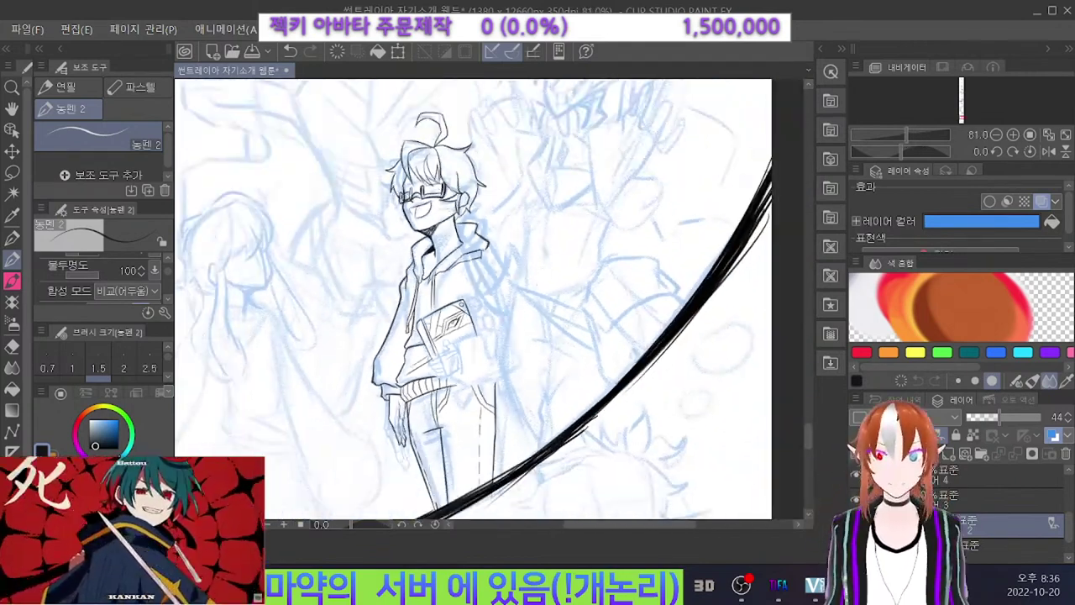
scroll(391, 286, up, 1)
scroll(411, 323, up, 2)
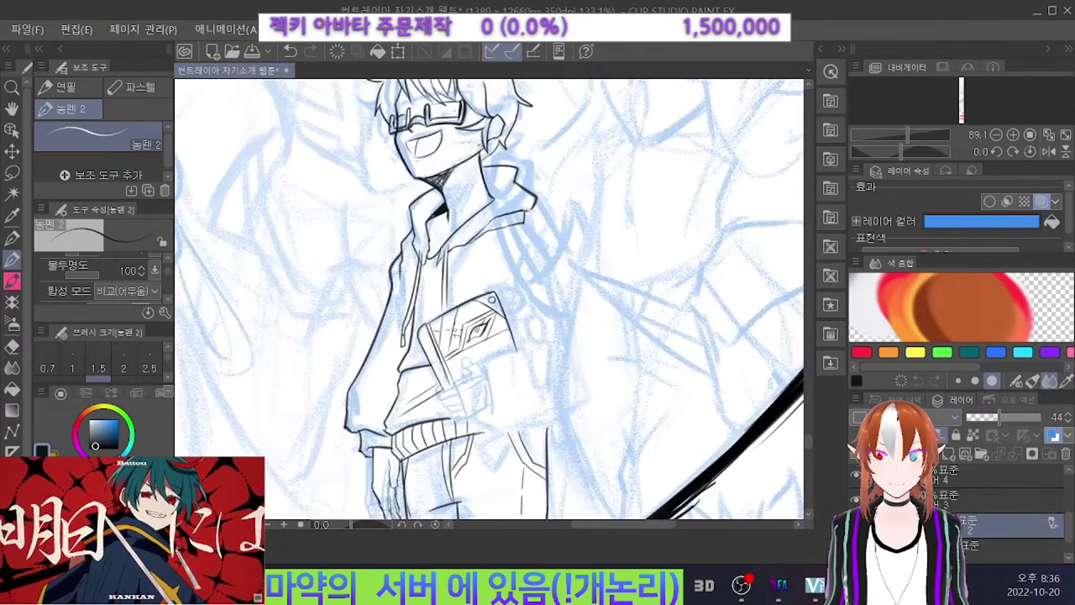
Switch to layer 레이어 3 and ink the back of the gripping hand and the tip of its thumb over the sketch.
scroll(511, 379, up, 2)
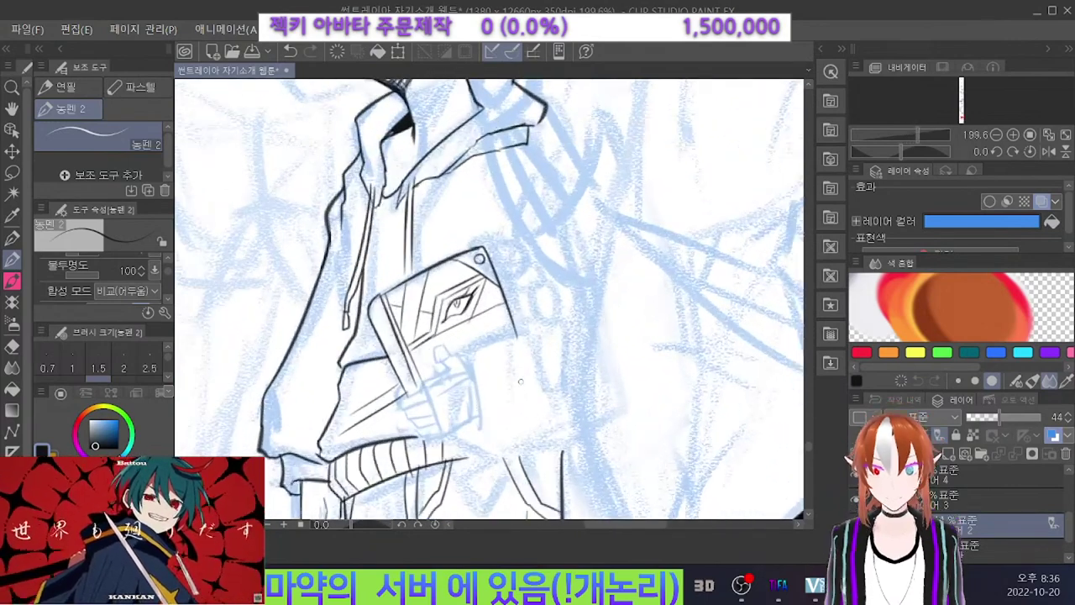
click(984, 501)
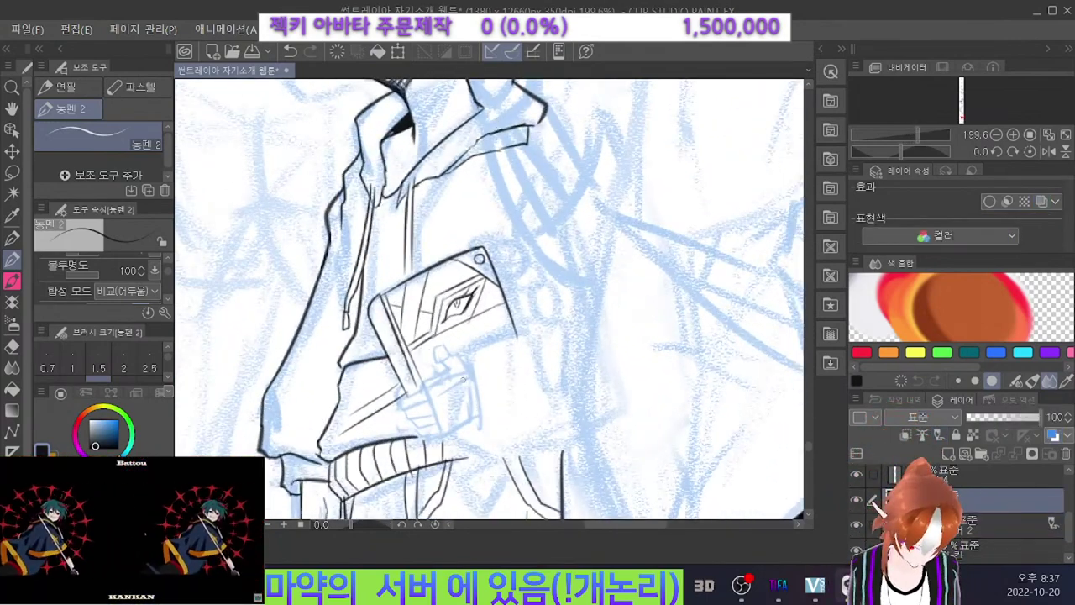
drag(471, 360, 489, 398)
key(ctrl+z)
drag(468, 362, 485, 401)
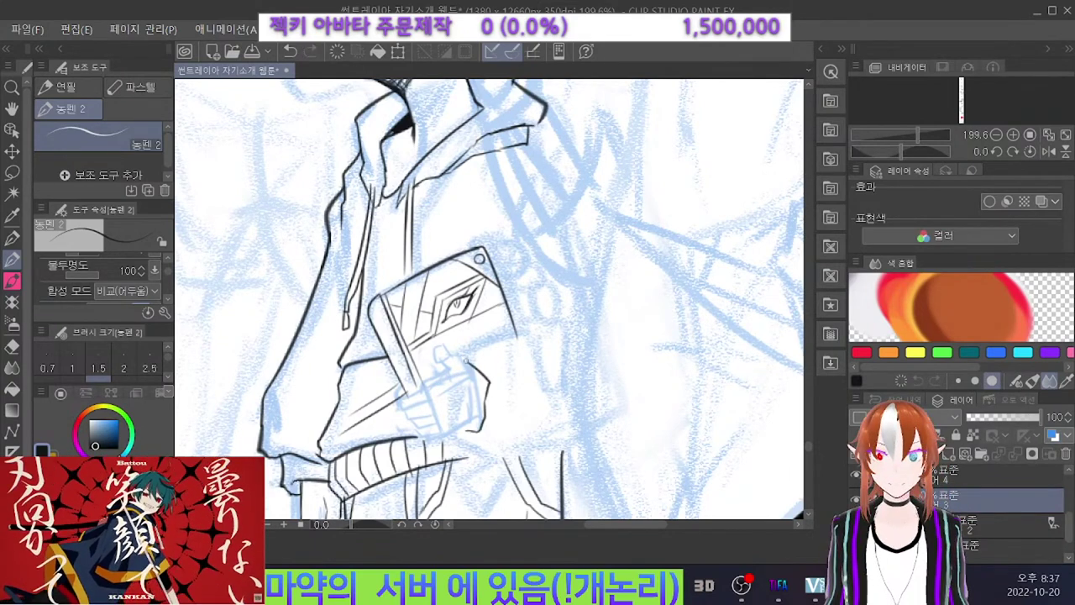
drag(465, 373, 467, 422)
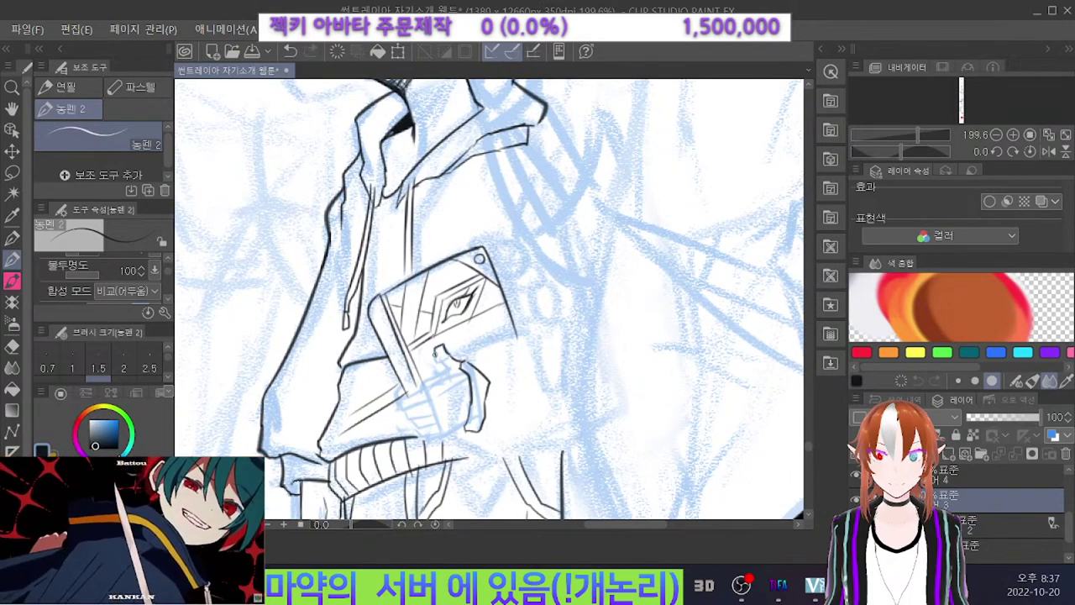
Ink the inner edge of the thumb and the top edge of the index finger against the device.
key(ctrl+z)
key(ctrl+z)
drag(447, 374, 416, 386)
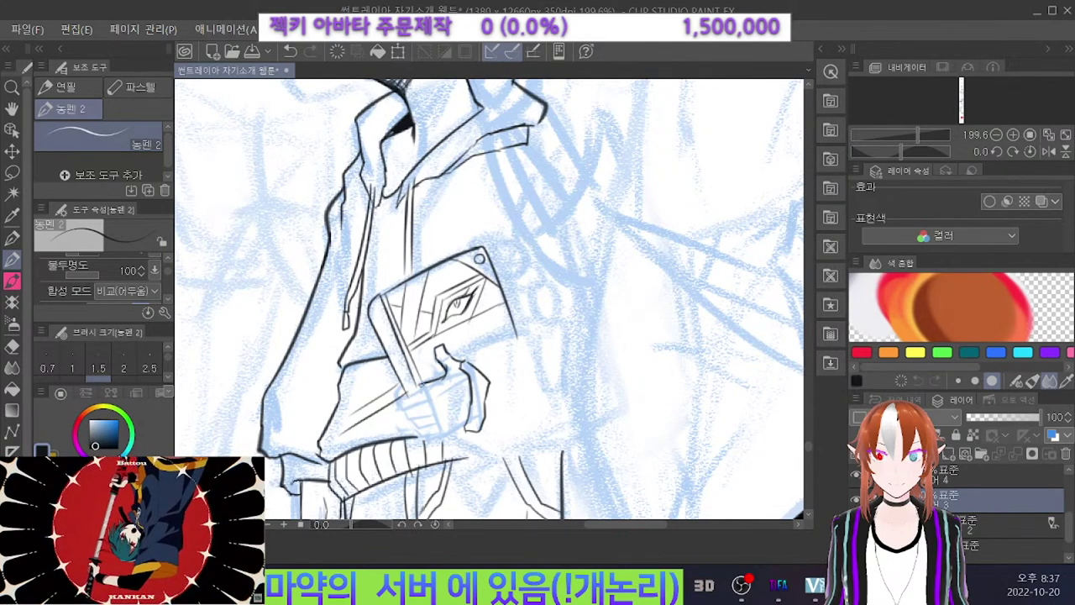
drag(448, 373, 423, 385)
key(ctrl+z)
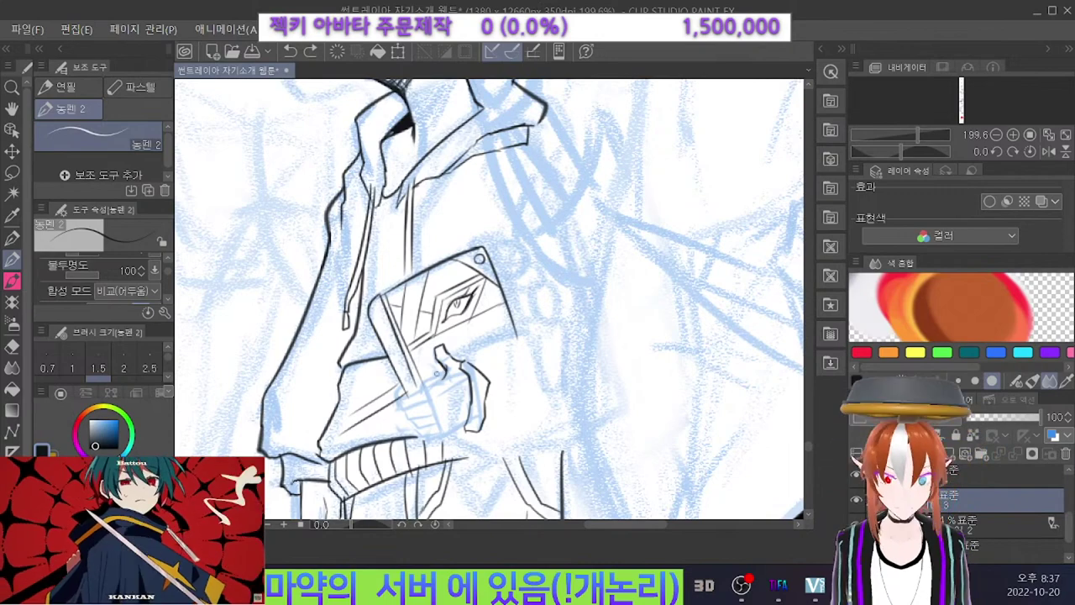
key(ctrl+z)
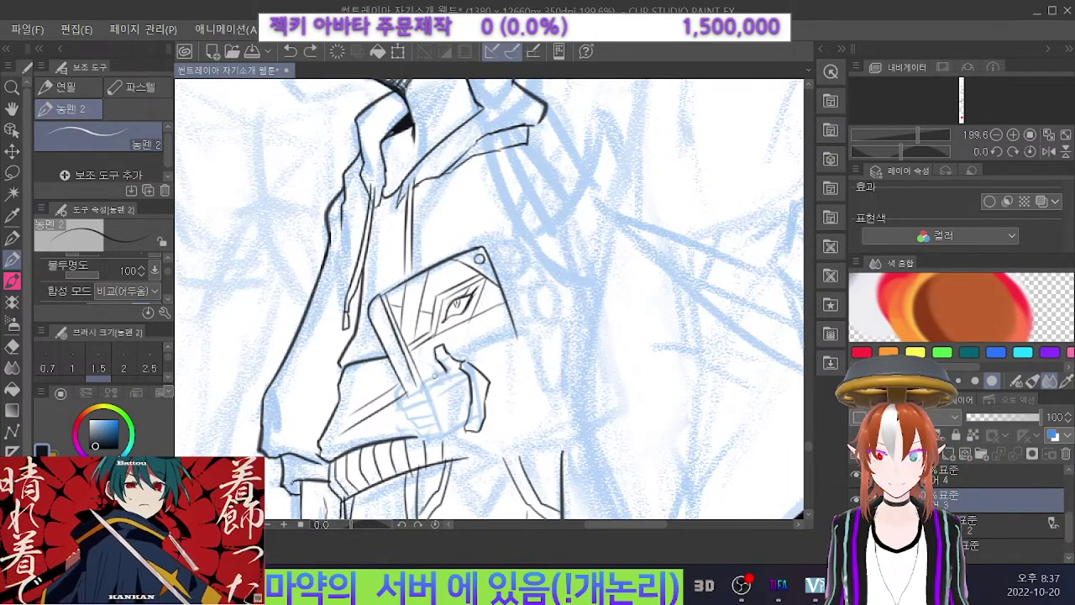
drag(442, 375, 419, 387)
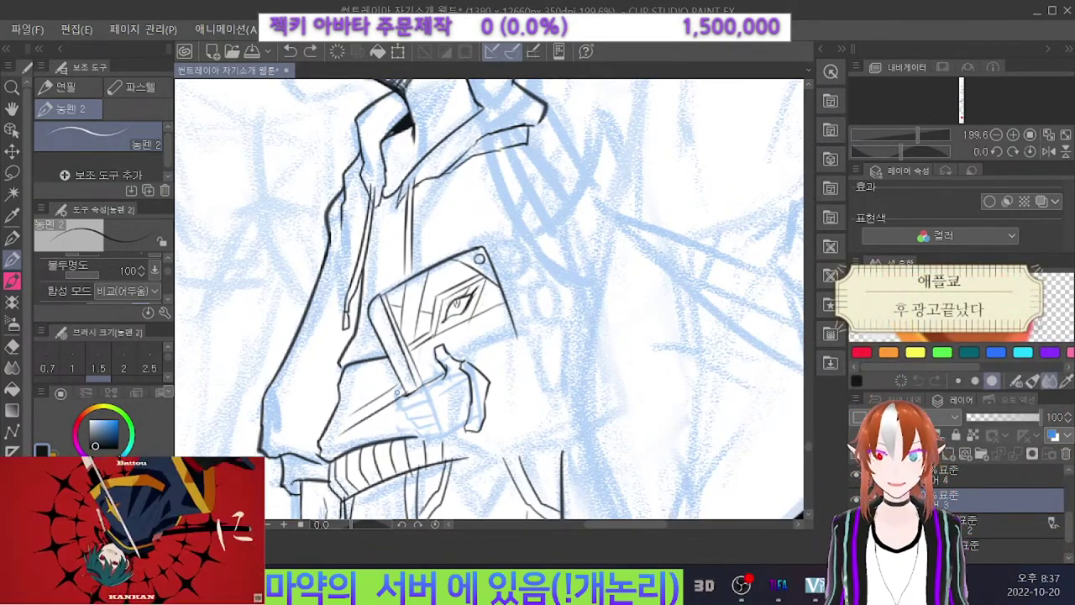
Ink the curled index fingertip wrapping around the lower edge of the device.
key(e)
key(p)
key(ctrl+z)
drag(399, 387, 405, 408)
key(ctrl+z)
key(ctrl+z)
key(e)
key(p)
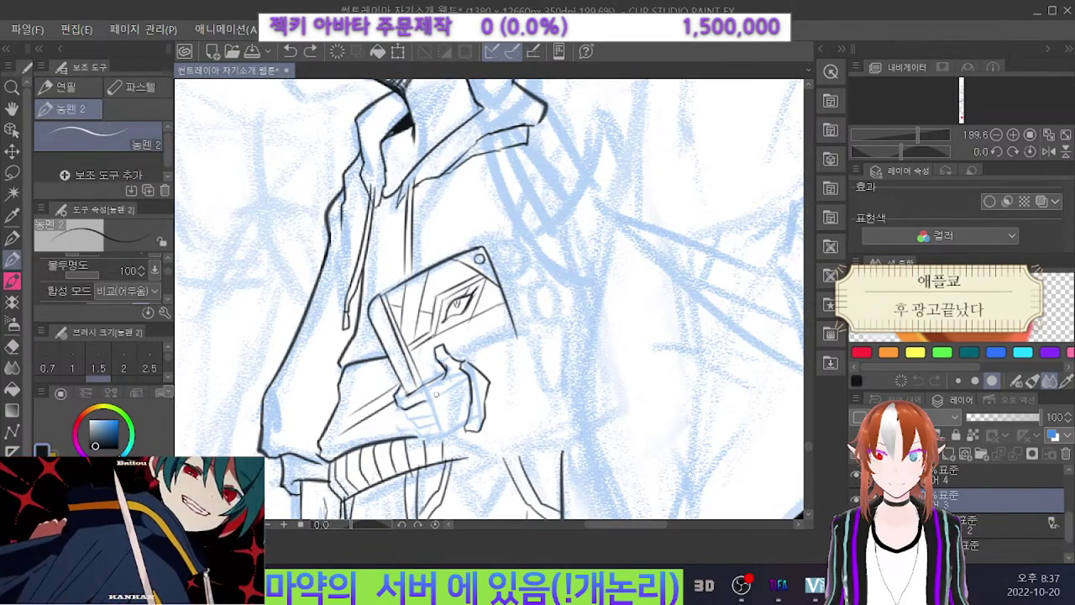
Ink the remaining curled fingers, the knuckle lines and the underside of the fist.
key(ctrl+z)
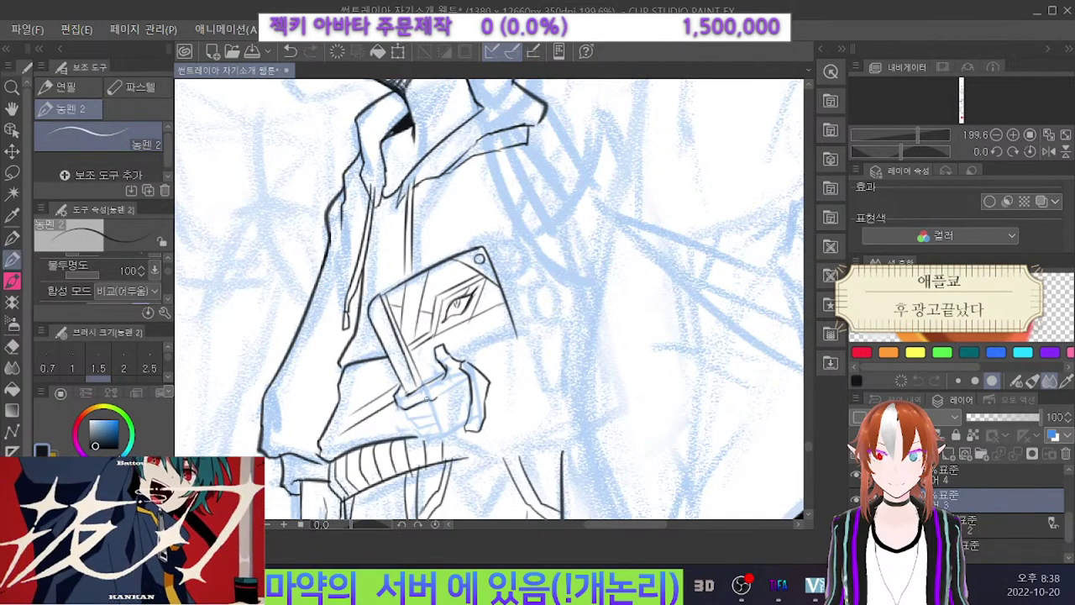
drag(403, 416, 437, 411)
key(ctrl+z)
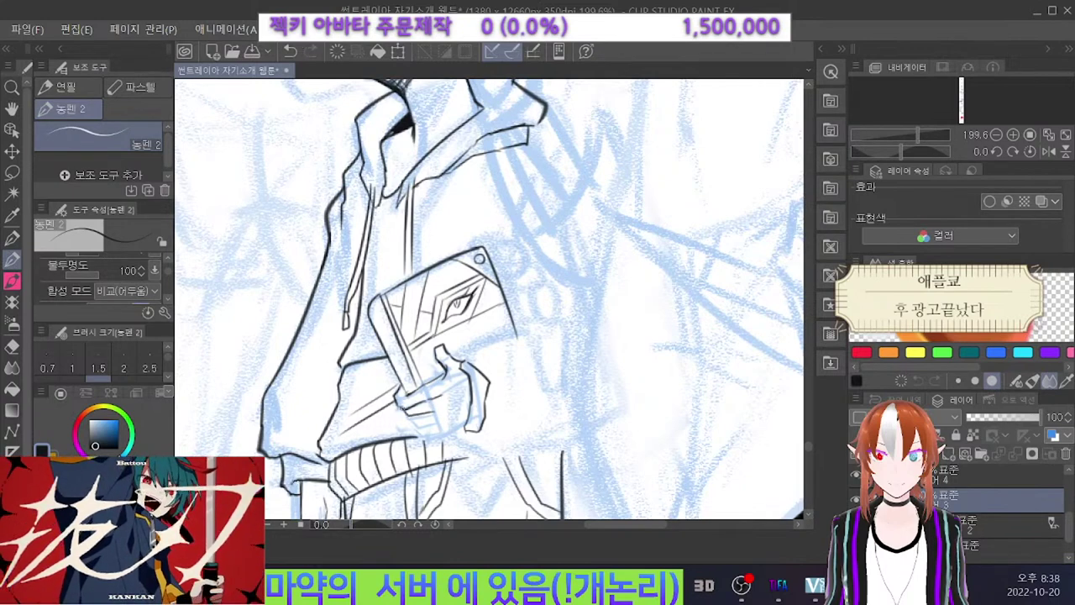
key(ctrl+z)
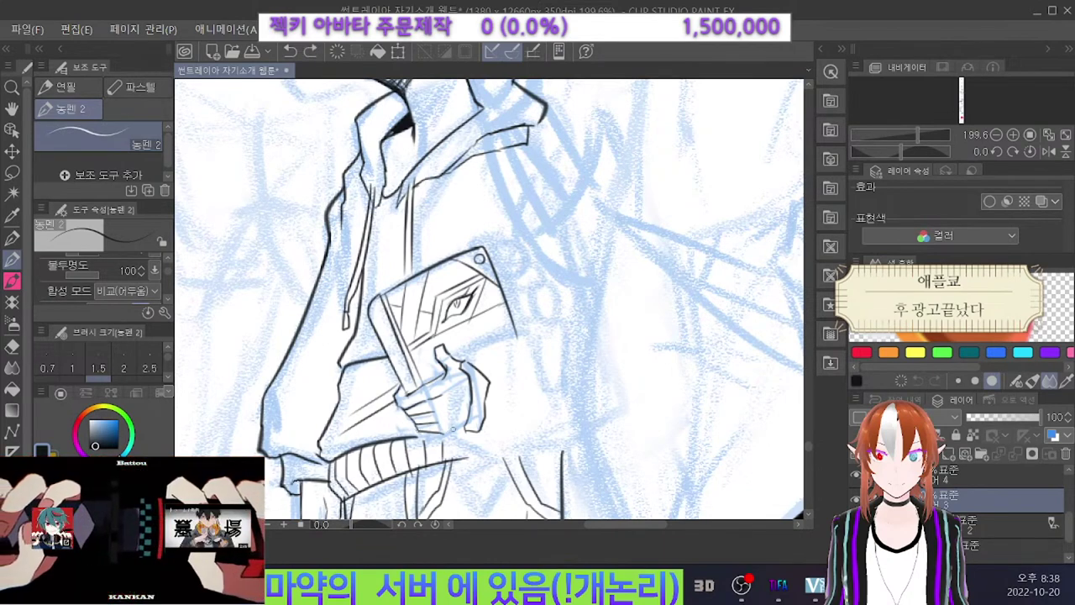
key(ctrl+z)
drag(448, 431, 464, 424)
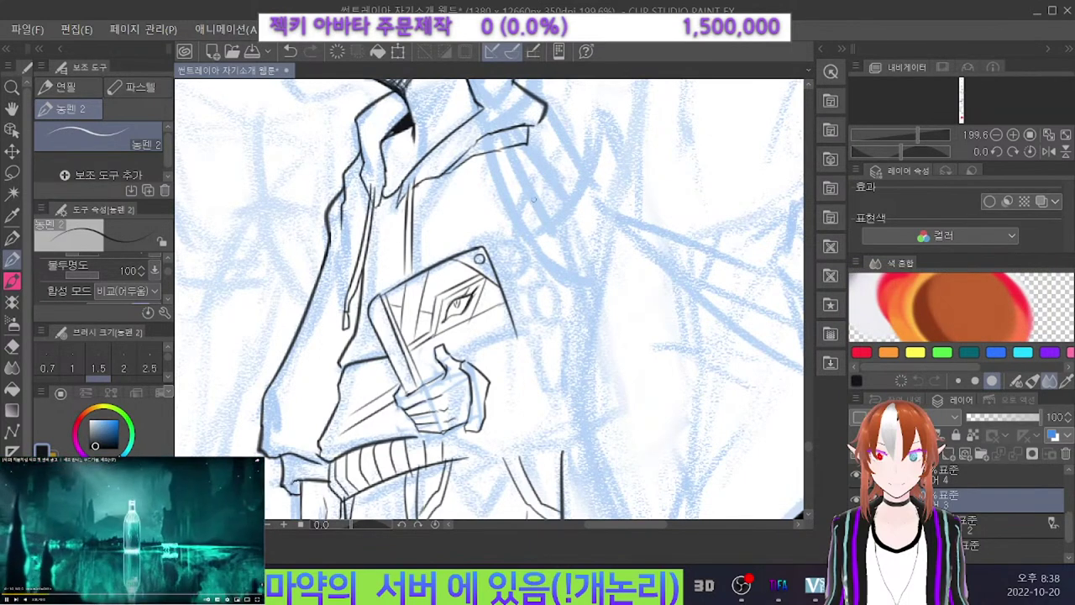
key(ctrl+z)
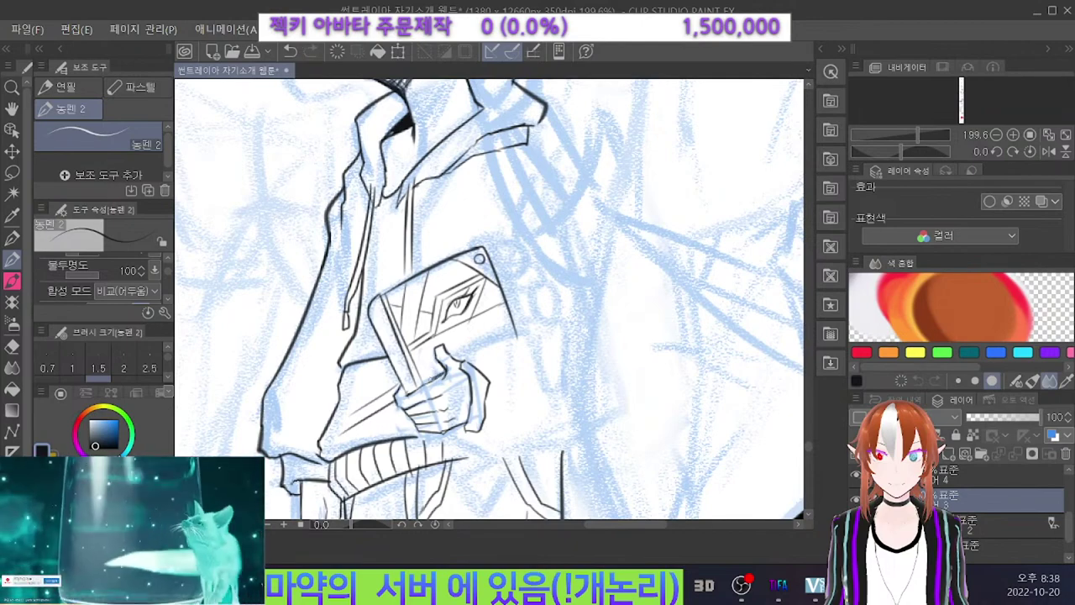
Ink the upper edge of the bent forearm sleeve behind the device and its lower edge from the hand to the elbow.
scroll(562, 391, down, 5)
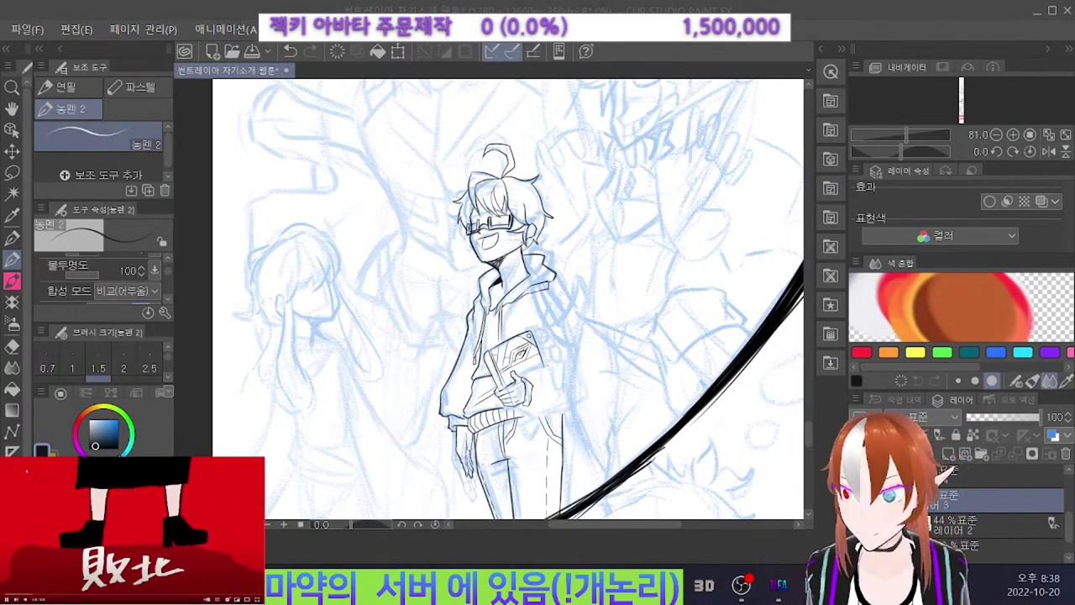
scroll(583, 399, up, 3)
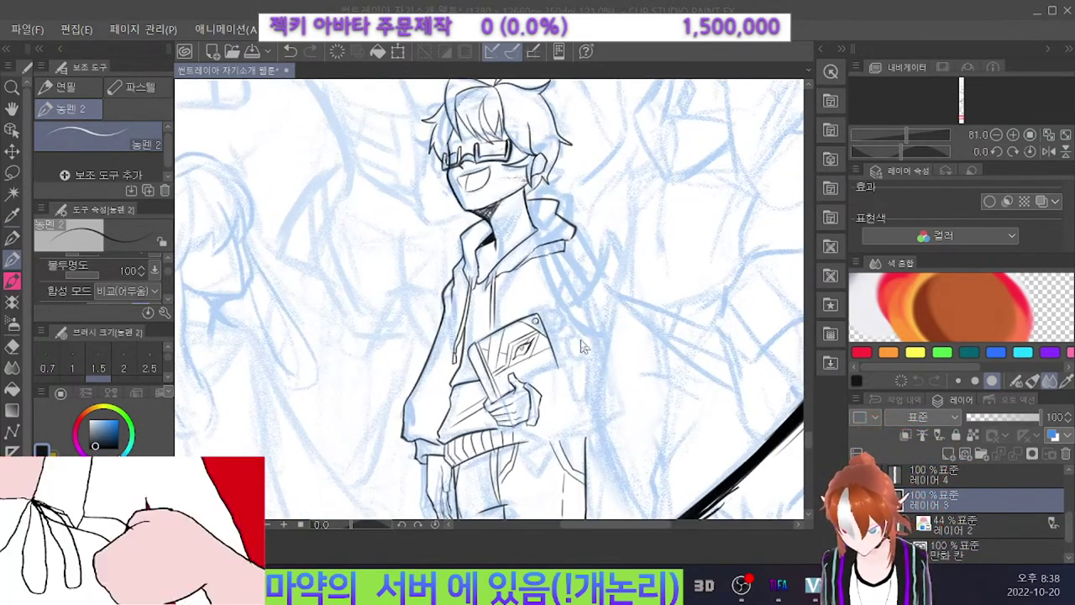
scroll(613, 370, down, 2)
scroll(672, 386, up, 4)
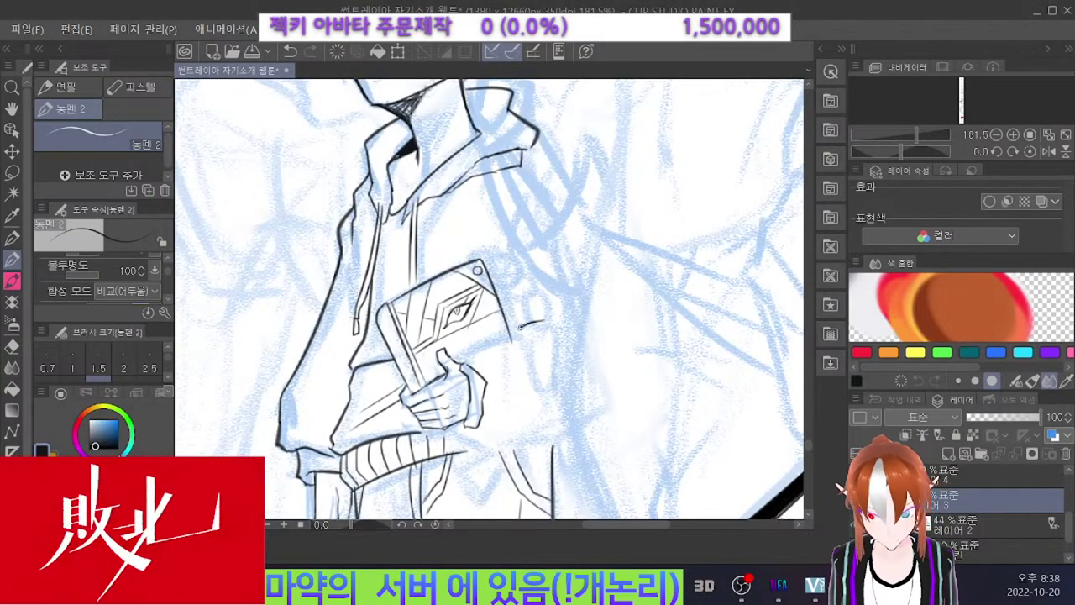
mouse_move(531, 326)
mouse_down()
mouse_move(499, 343)
mouse_move(545, 326)
mouse_move(482, 335)
mouse_move(459, 356)
mouse_up()
key(ctrl+z)
key(ctrl+z)
mouse_move(584, 415)
mouse_down()
mouse_move(552, 447)
mouse_move(494, 443)
mouse_up()
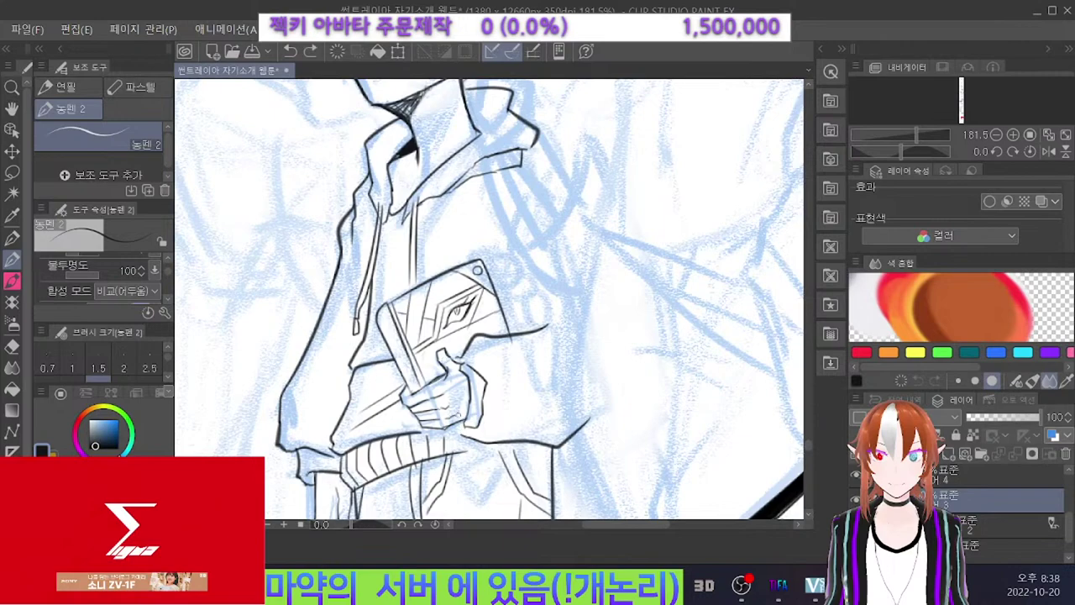
Ink the inner sleeve line and armpit fold from the chest down to the forearm beside the device.
key(e)
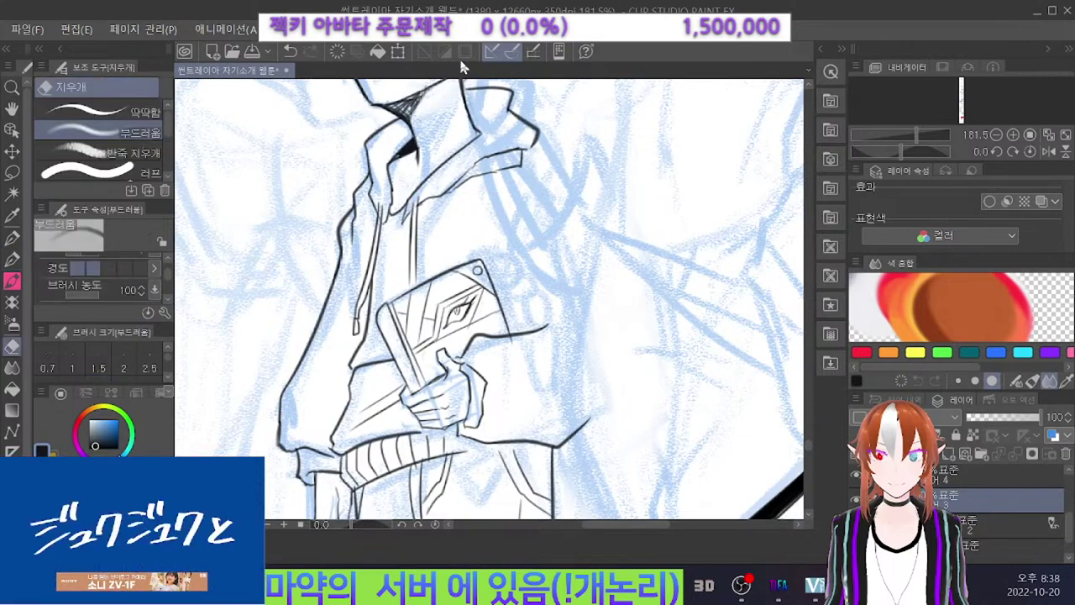
key(p)
mouse_move(511, 185)
mouse_down()
mouse_move(504, 238)
mouse_move(530, 325)
mouse_up()
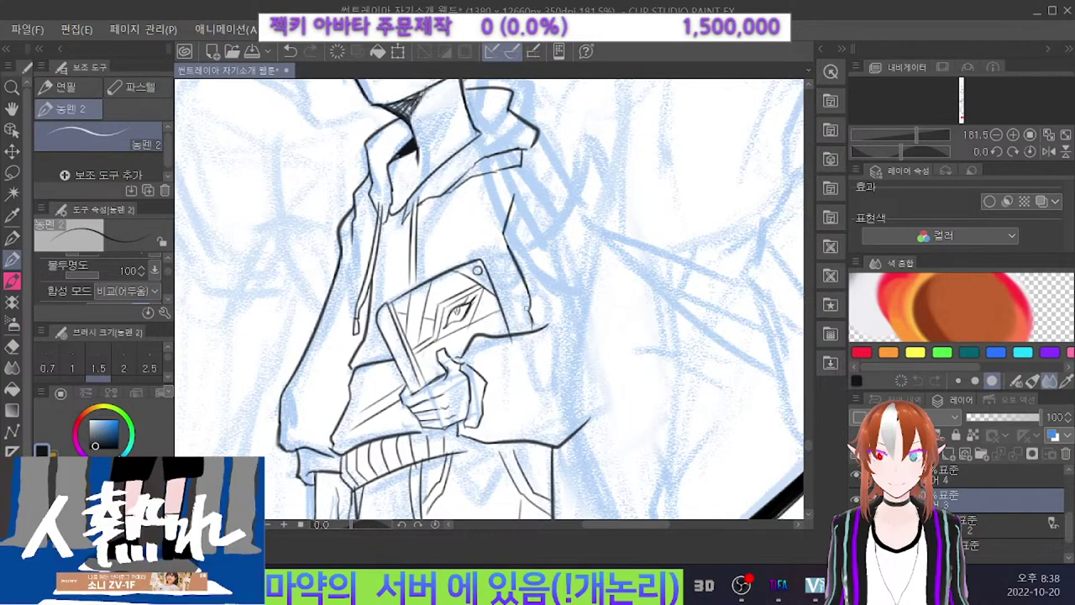
mouse_move(517, 279)
mouse_down()
mouse_move(486, 210)
mouse_move(514, 269)
mouse_up()
key(ctrl+z)
Ink the outer contour of the bent arm from the hood over the shoulder and down to the elbow.
mouse_move(534, 158)
mouse_down()
mouse_move(550, 181)
mouse_move(603, 310)
mouse_up()
key(ctrl+z)
key(ctrl+z)
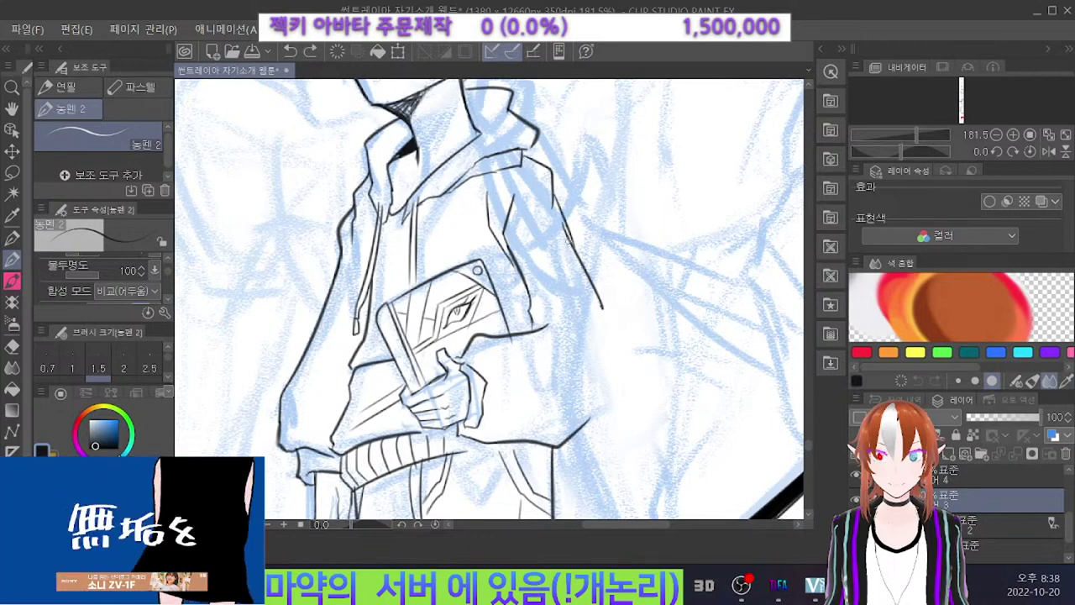
key(ctrl+z)
key(ctrl+z)
mouse_move(557, 202)
mouse_down()
mouse_move(608, 291)
mouse_move(585, 426)
mouse_up()
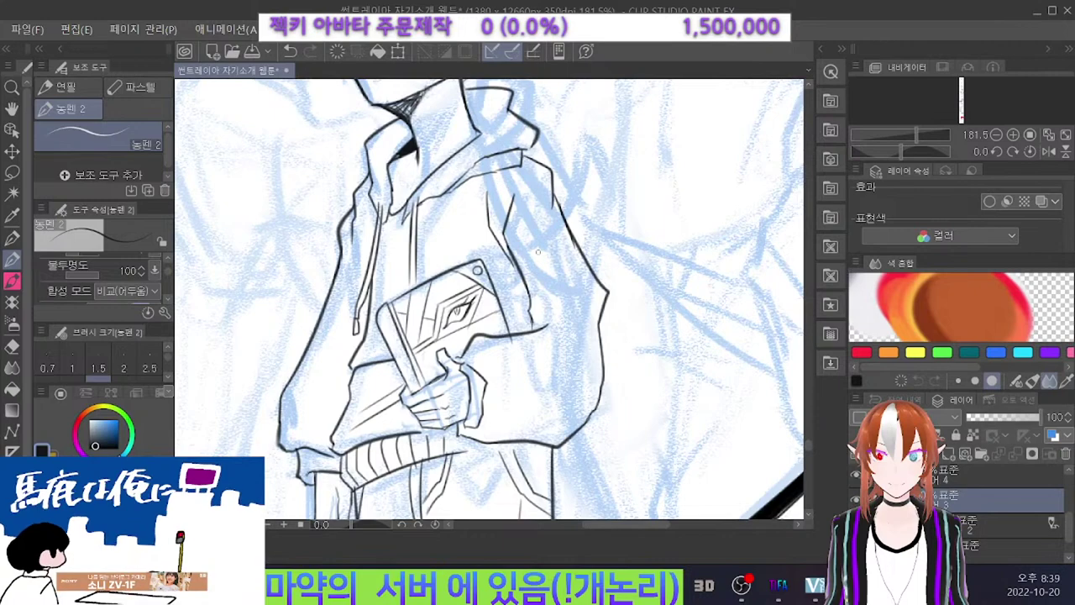
Check the whole figure, then ink a long strap line from under the hood down the chest to the forearm.
scroll(537, 250, down, 5)
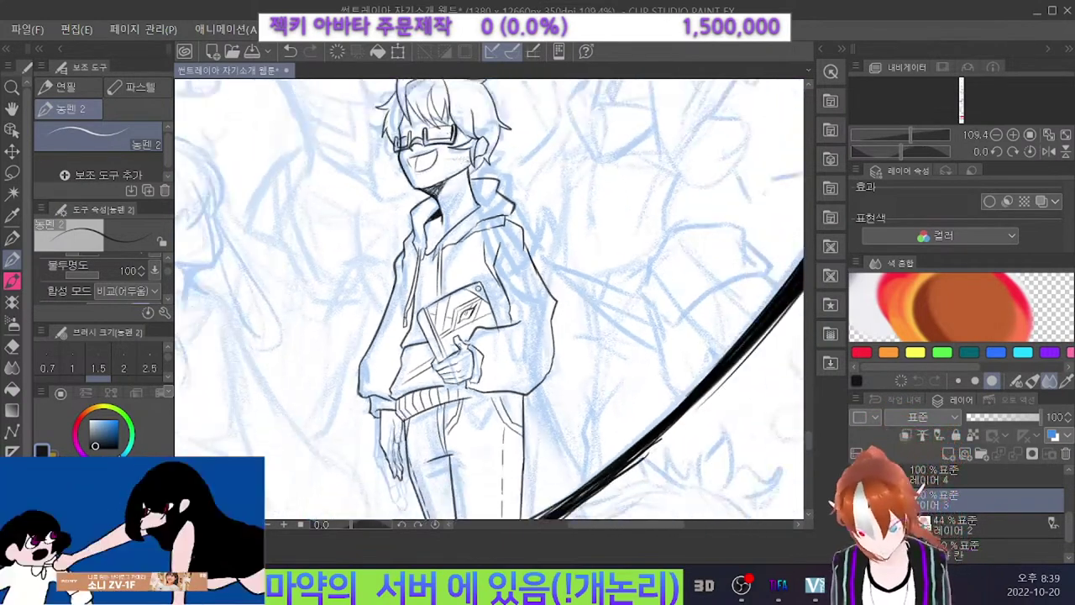
scroll(538, 277, down, 4)
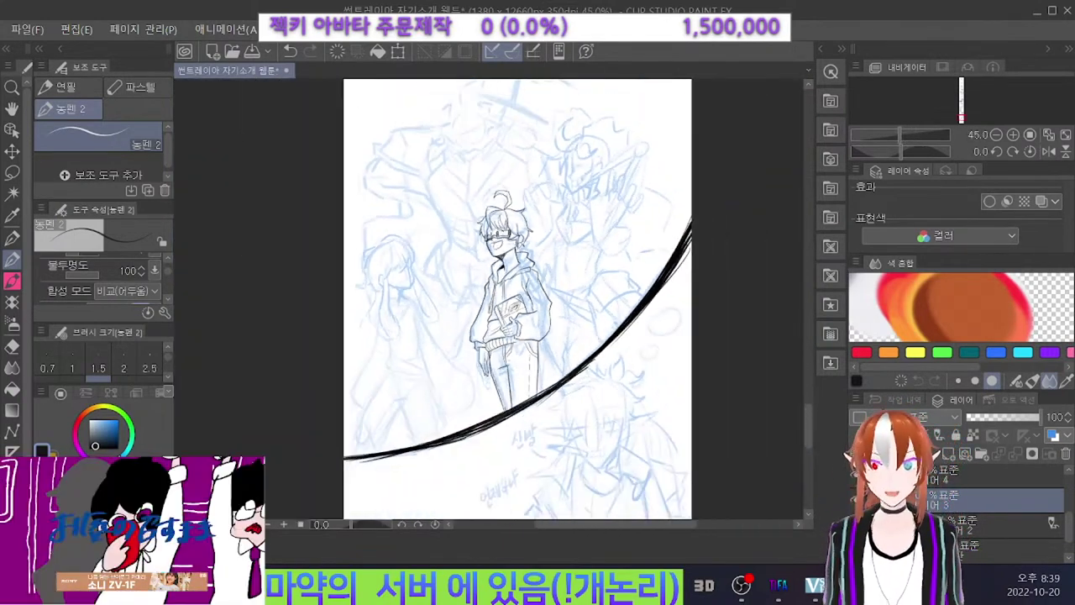
scroll(579, 303, up, 6)
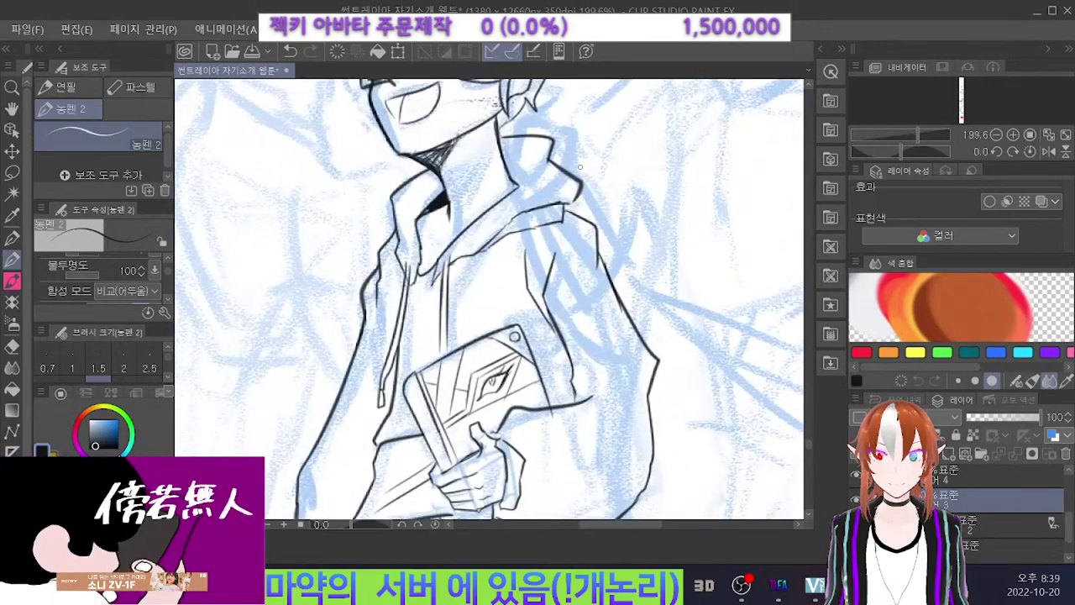
mouse_move(537, 224)
mouse_down()
mouse_move(530, 322)
mouse_move(573, 369)
mouse_up()
key(ctrl+z)
key(ctrl+z)
key(ctrl+z)
mouse_move(537, 225)
mouse_down()
mouse_move(531, 320)
mouse_move(571, 402)
mouse_up()
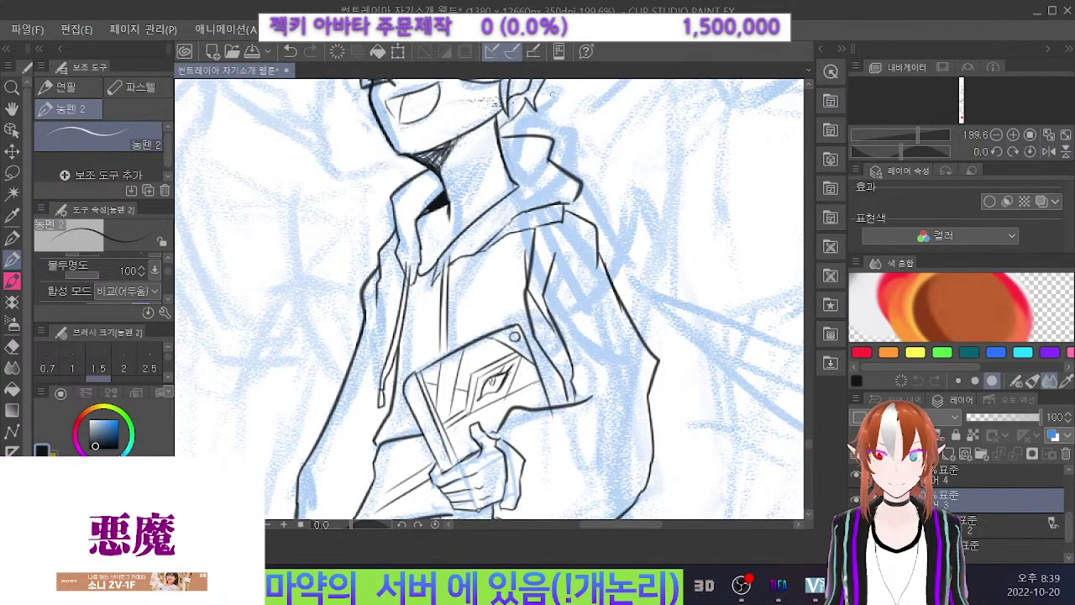
Ink the second edge of the chest strap beside the bent arm and a matching strap line along the opposite drawstring.
key(e)
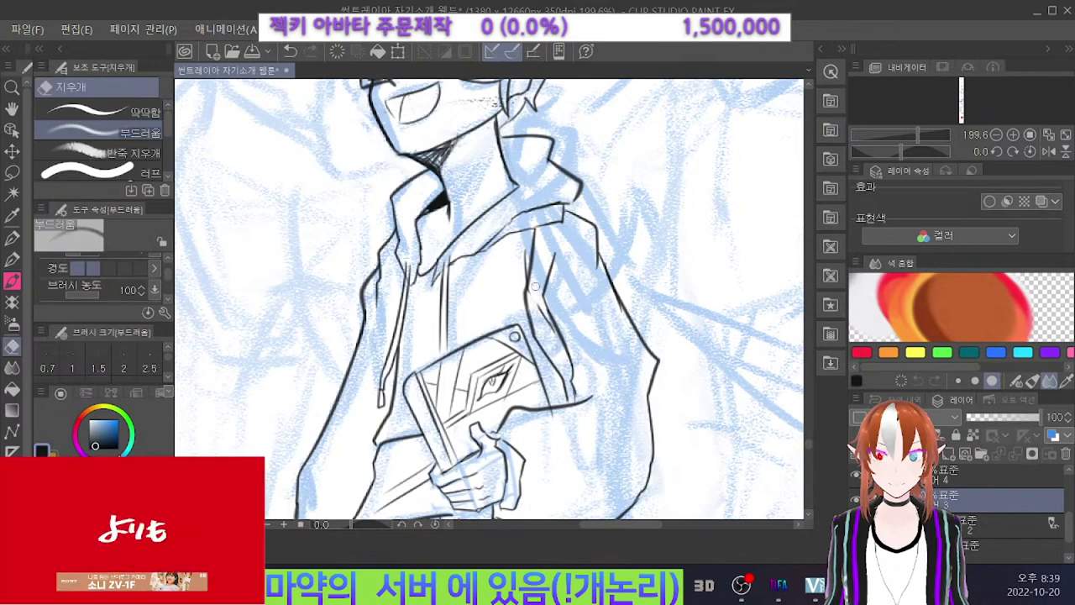
key(p)
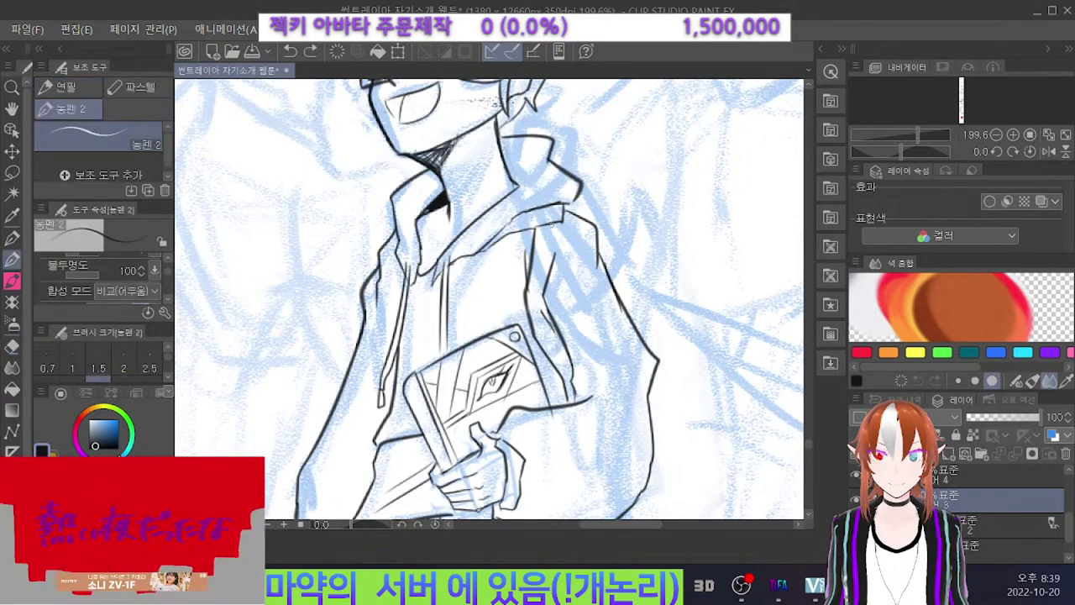
mouse_move(555, 221)
mouse_down()
mouse_move(539, 295)
mouse_move(542, 268)
mouse_up()
key(ctrl+z)
key(ctrl+z)
mouse_move(552, 224)
mouse_down()
mouse_move(538, 322)
mouse_move(569, 361)
mouse_up()
key(ctrl+z)
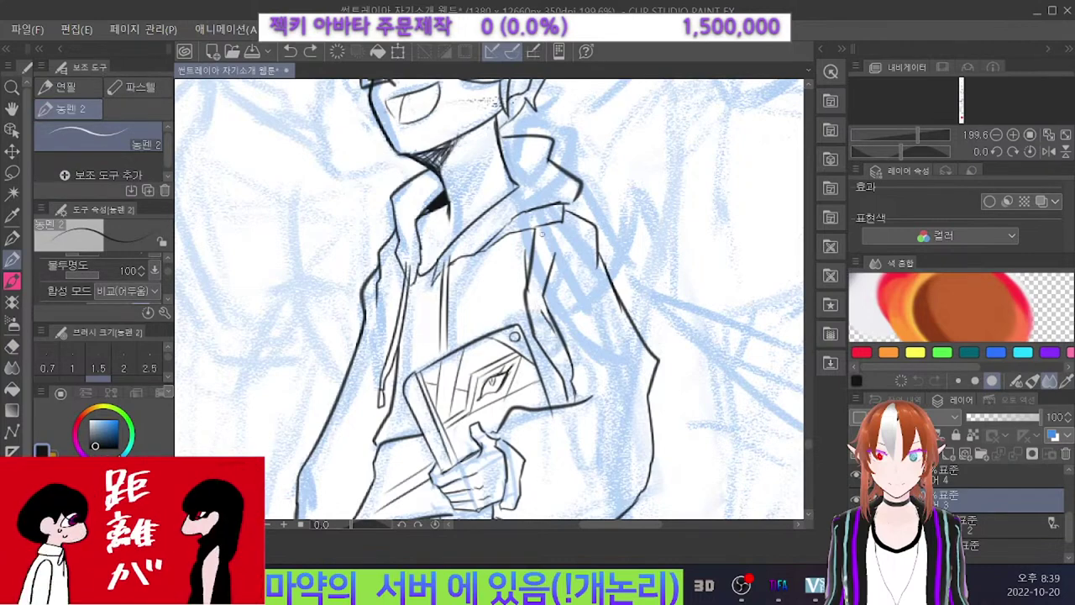
drag(551, 220, 539, 289)
key(ctrl+z)
drag(553, 221, 538, 311)
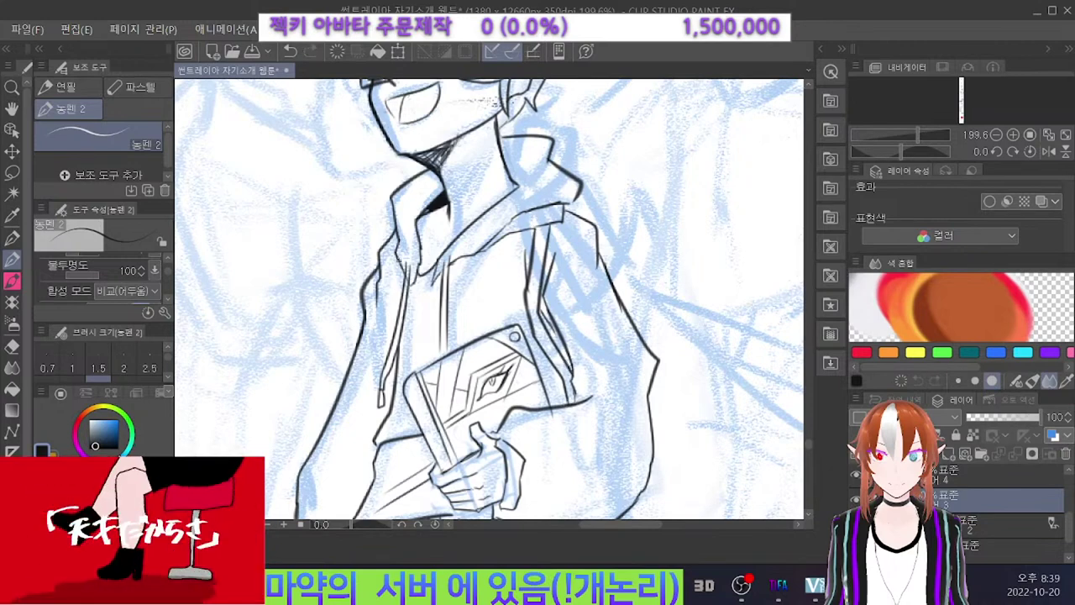
key(ctrl+z)
drag(397, 254, 379, 407)
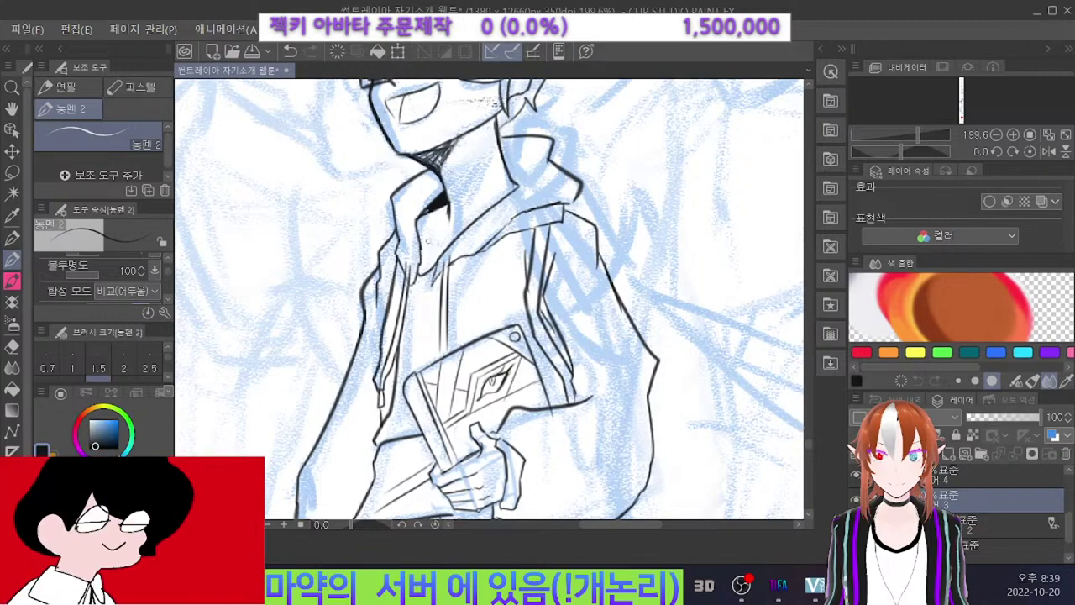
Ink the curved outline of the bedroll end that sticks out beside the jaw, down to the hood and shoulder.
scroll(352, 128, down, 9)
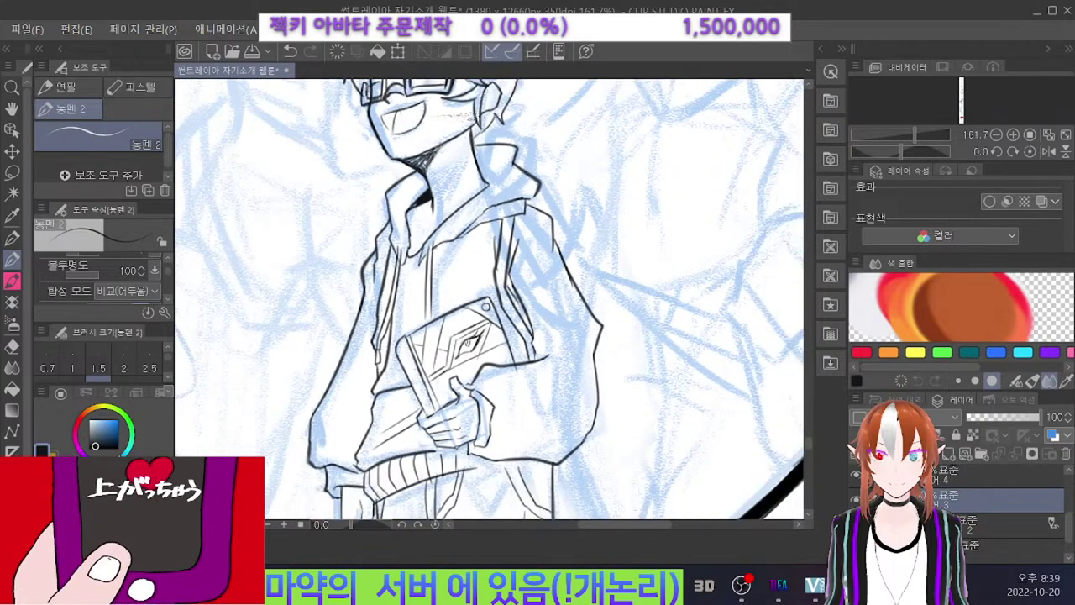
scroll(624, 453, up, 2)
scroll(561, 277, down, 2)
scroll(579, 355, up, 2)
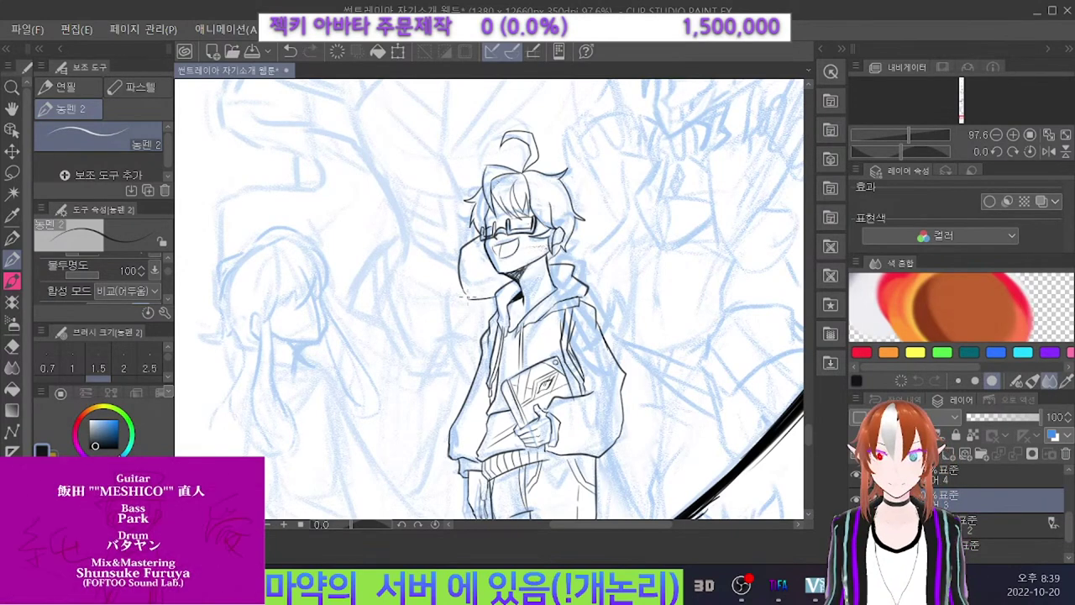
key(ctrl+z)
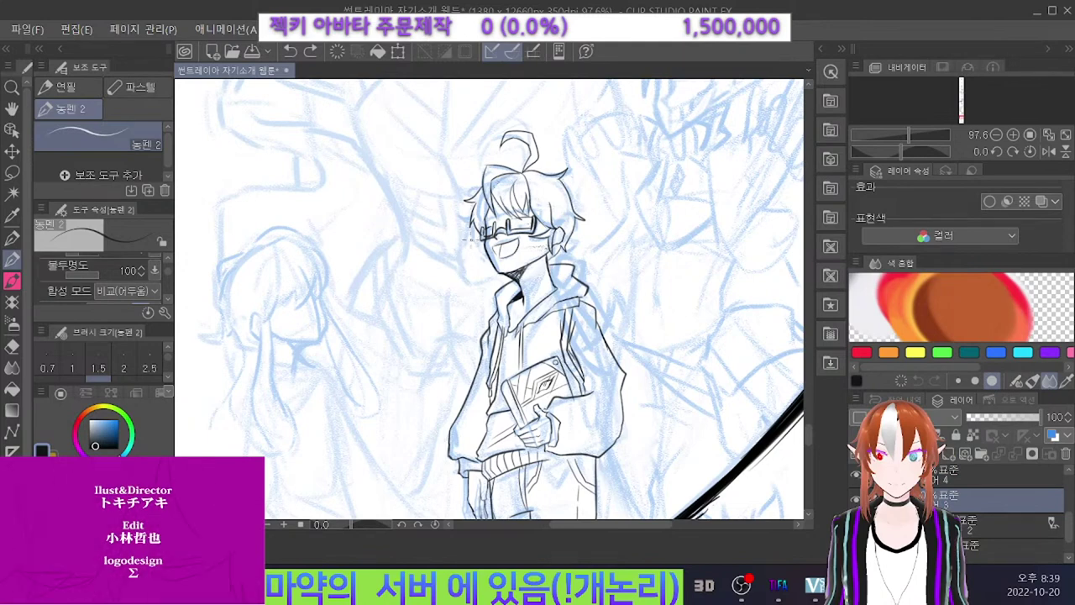
mouse_move(472, 231)
mouse_down()
mouse_move(446, 272)
mouse_move(455, 254)
mouse_move(467, 265)
mouse_move(454, 300)
mouse_up()
key(ctrl+z)
key(ctrl+z)
key(ctrl+z)
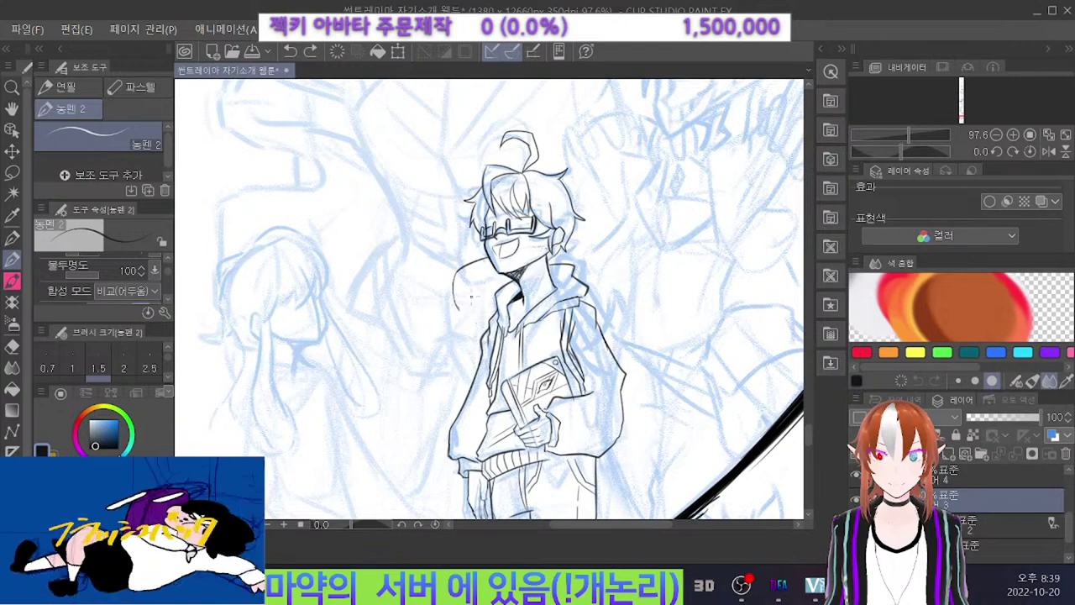
drag(460, 313, 496, 312)
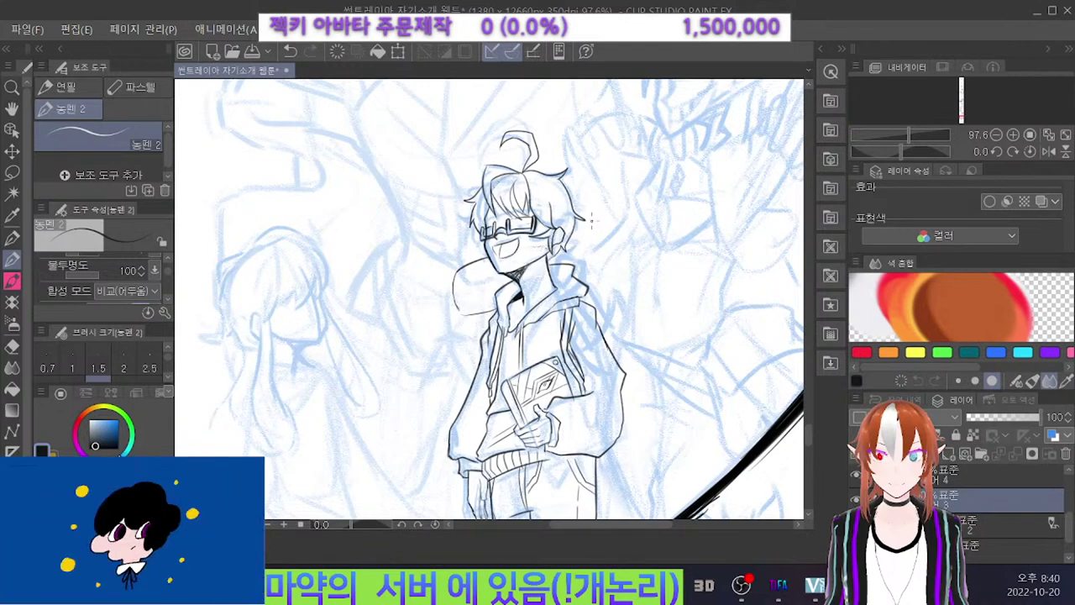
Ink the larger rounded end of the bedroll behind the ear, including the inner curve marking its end face.
key(ctrl+z)
mouse_move(617, 207)
mouse_down()
mouse_move(646, 217)
mouse_move(623, 204)
mouse_move(648, 250)
mouse_move(635, 278)
mouse_move(615, 254)
mouse_move(619, 272)
mouse_move(599, 289)
mouse_up()
key(ctrl+z)
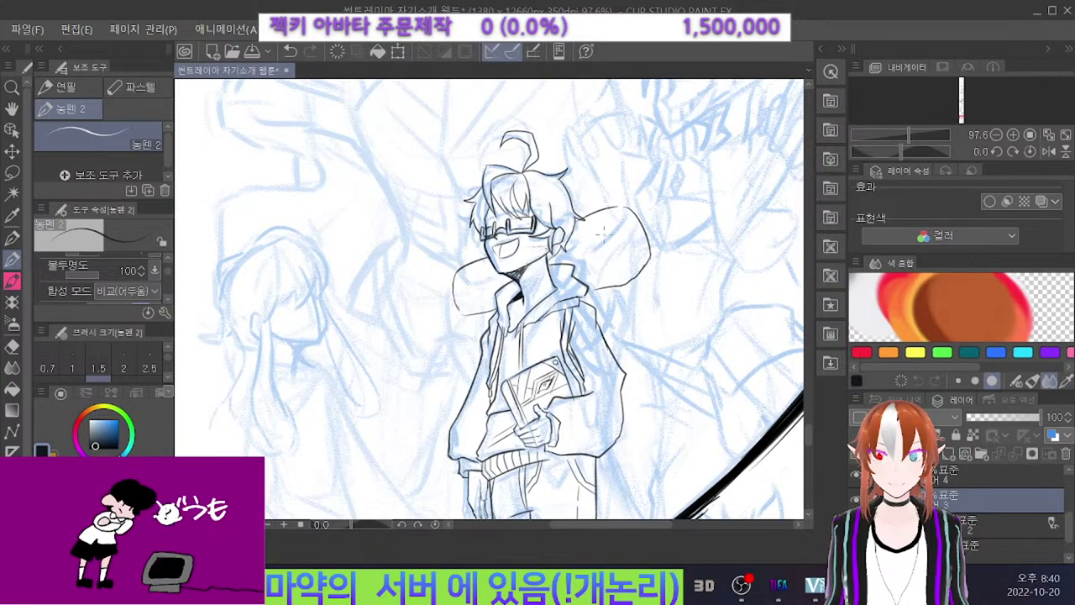
drag(615, 213, 604, 267)
key(ctrl+z)
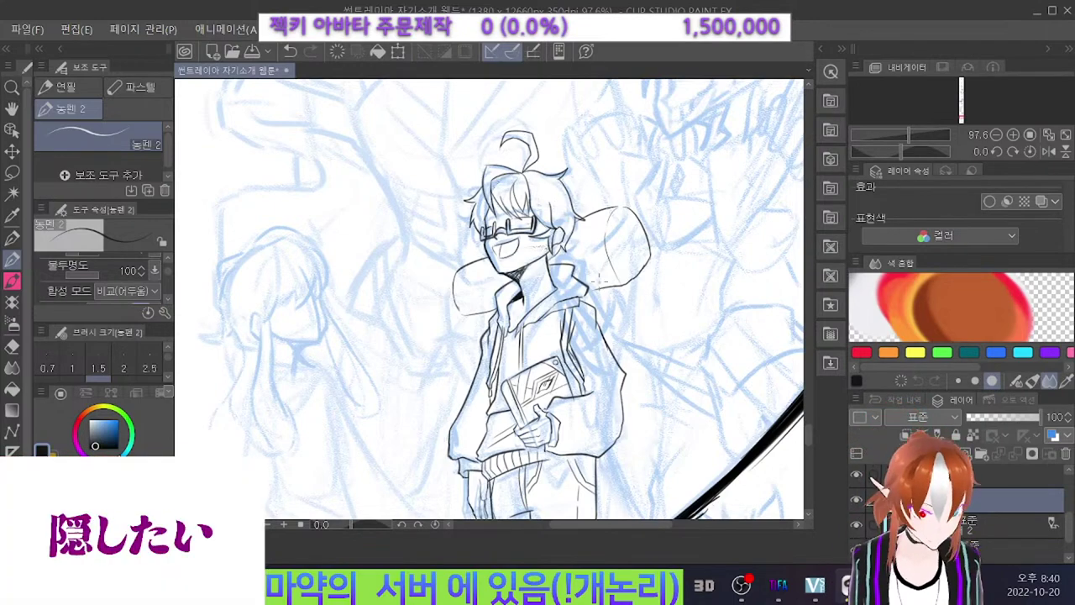
Ink the backpack's outer contour from the shoulder down around the bent arm, plus short strap lines at both shoulders.
drag(605, 312, 628, 361)
drag(647, 418, 647, 448)
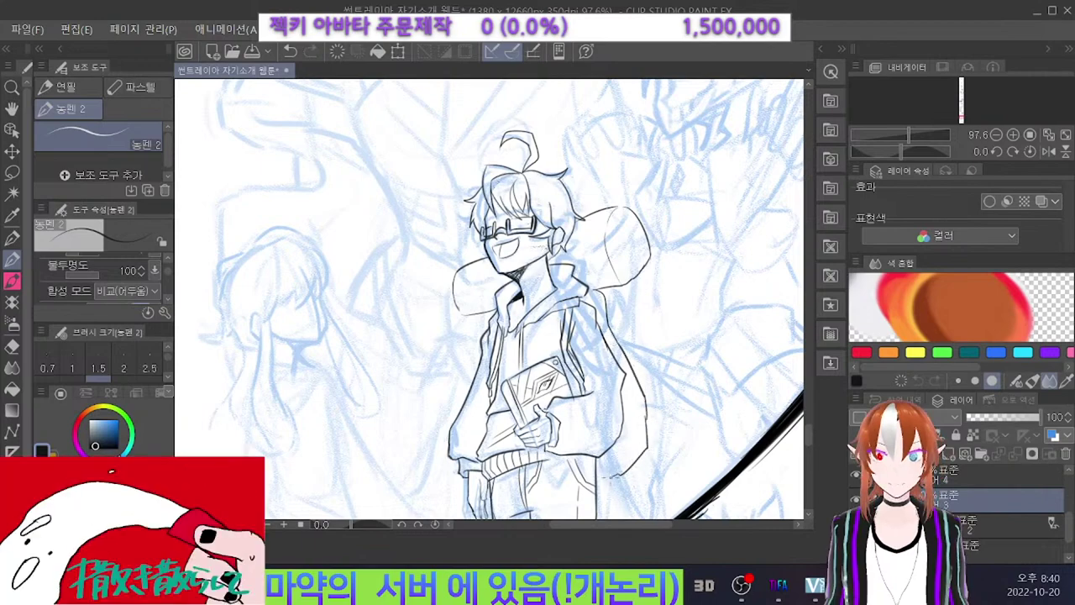
key(ctrl+z)
drag(489, 313, 482, 326)
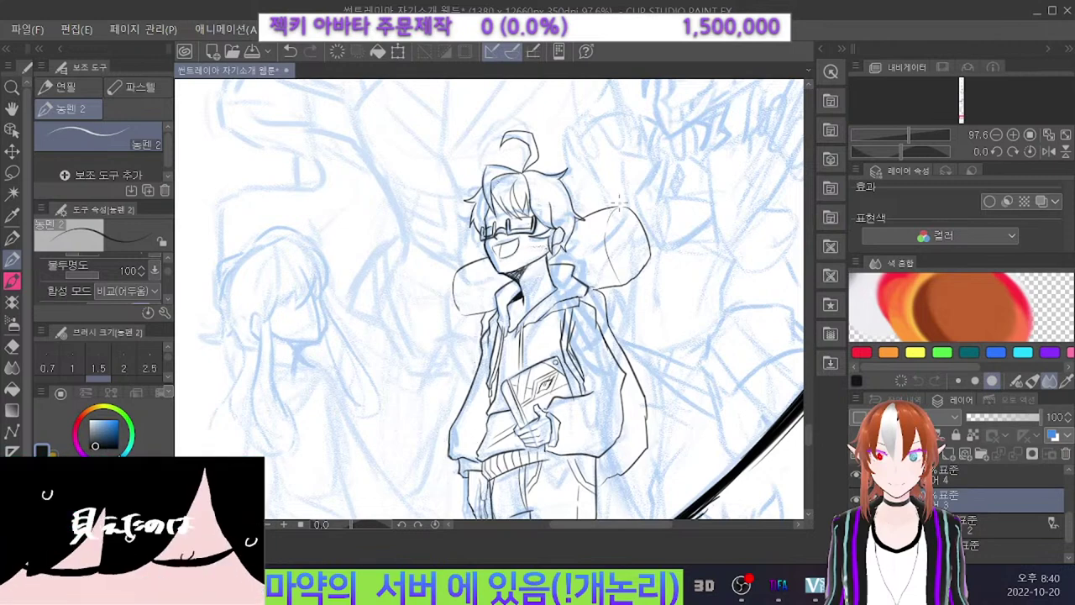
drag(589, 293, 578, 308)
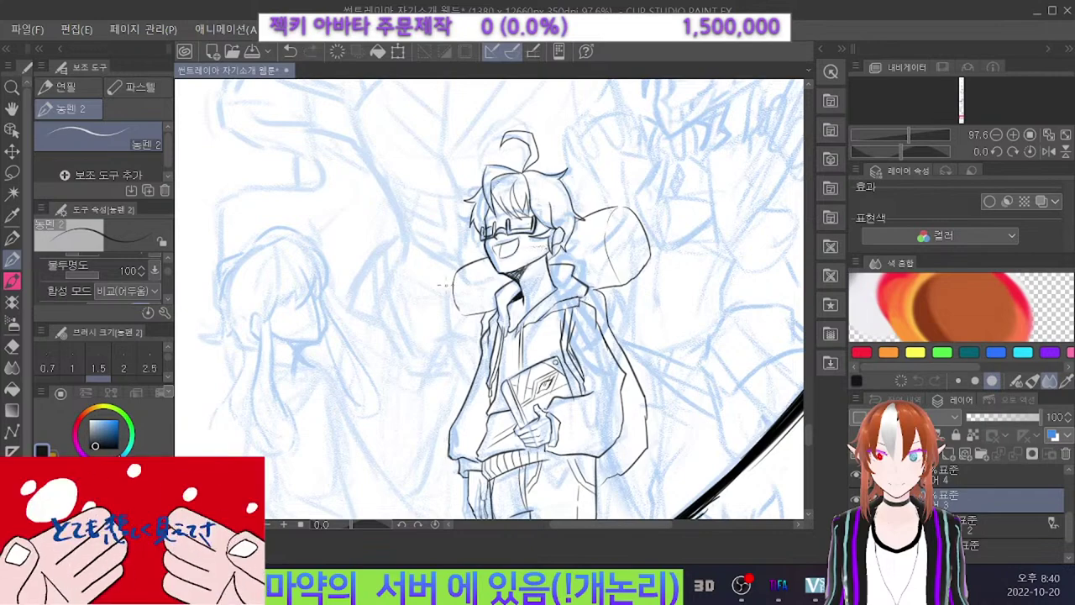
Erase the bedroll outline beside the jaw and redraw it as a smaller rounded shape closer to the face.
scroll(439, 309, down, 3)
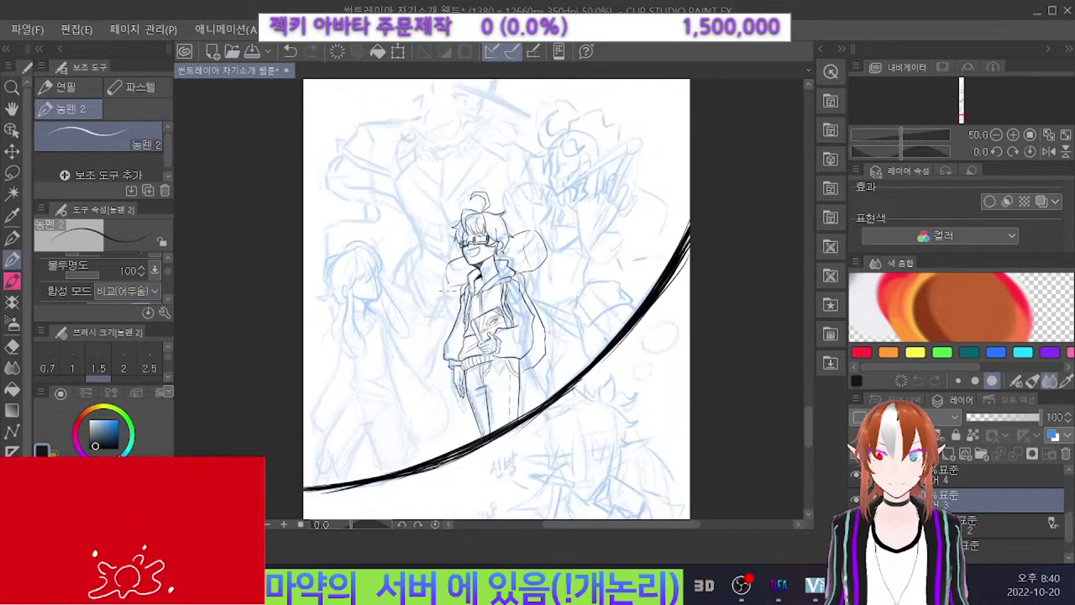
scroll(438, 309, up, 4)
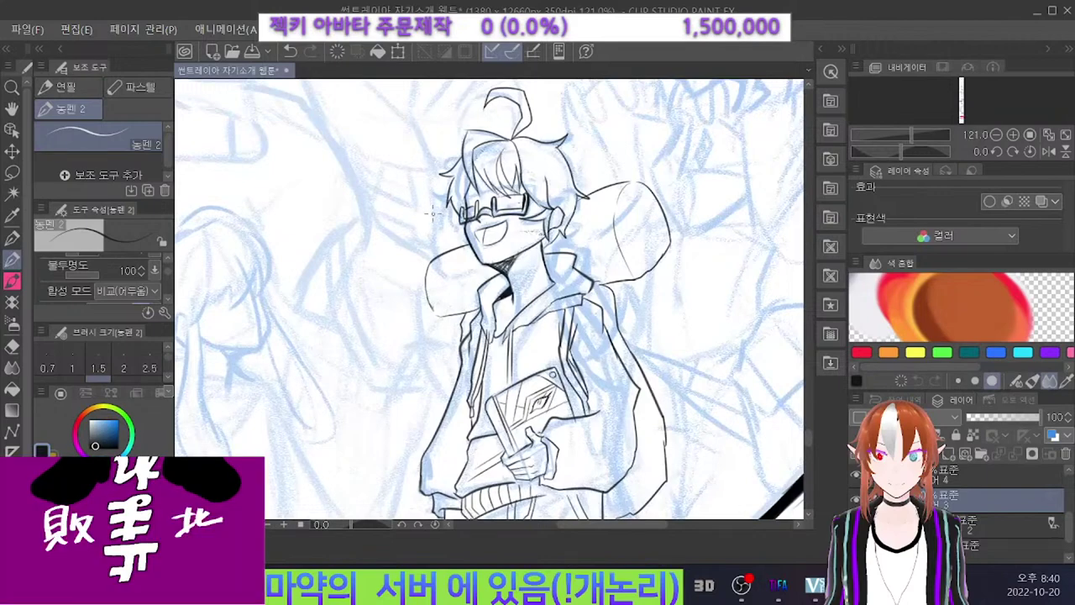
key(e)
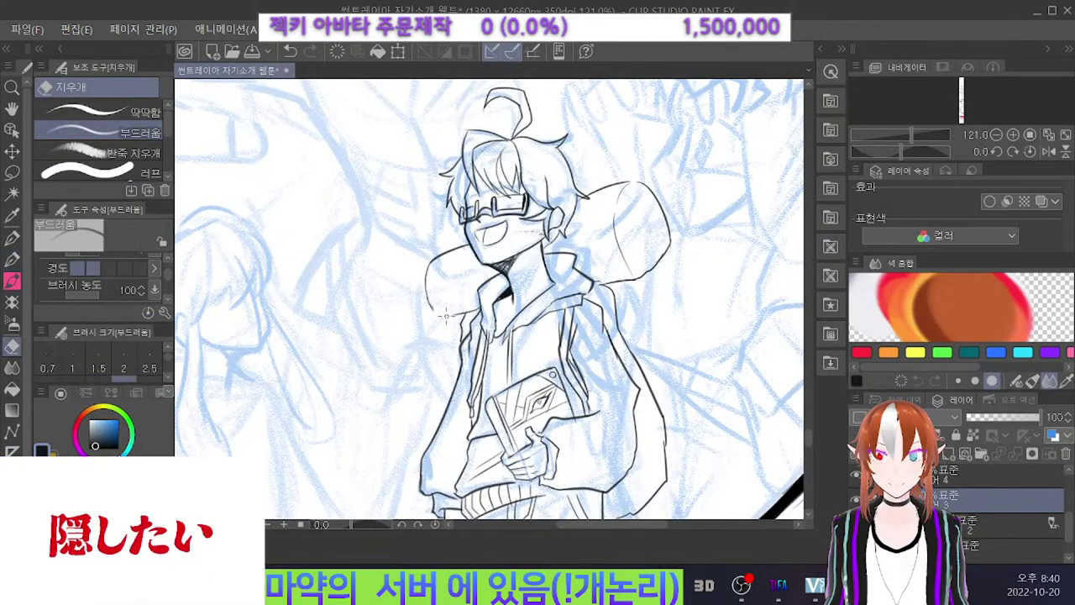
drag(426, 304, 430, 269)
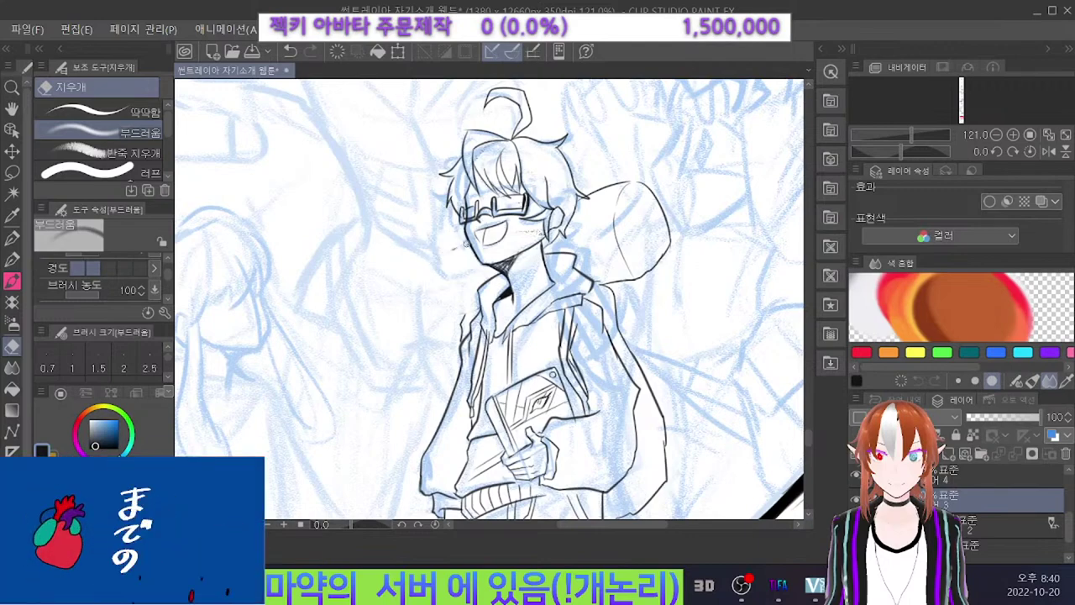
key(p)
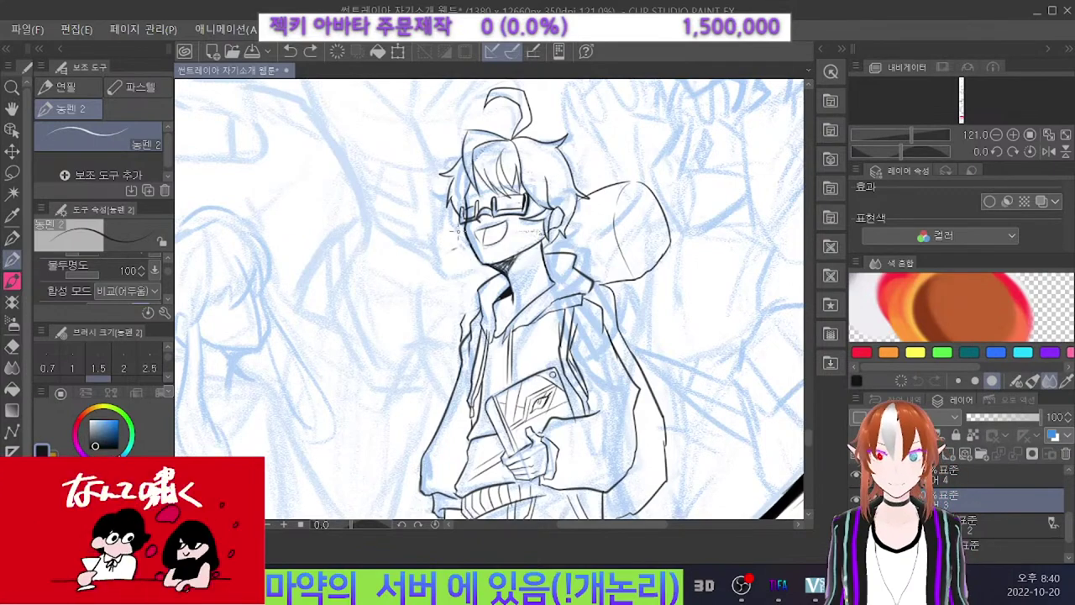
key(ctrl+z)
key(ctrl+z)
mouse_move(463, 235)
mouse_down()
mouse_move(433, 258)
mouse_move(436, 249)
mouse_move(437, 287)
mouse_up()
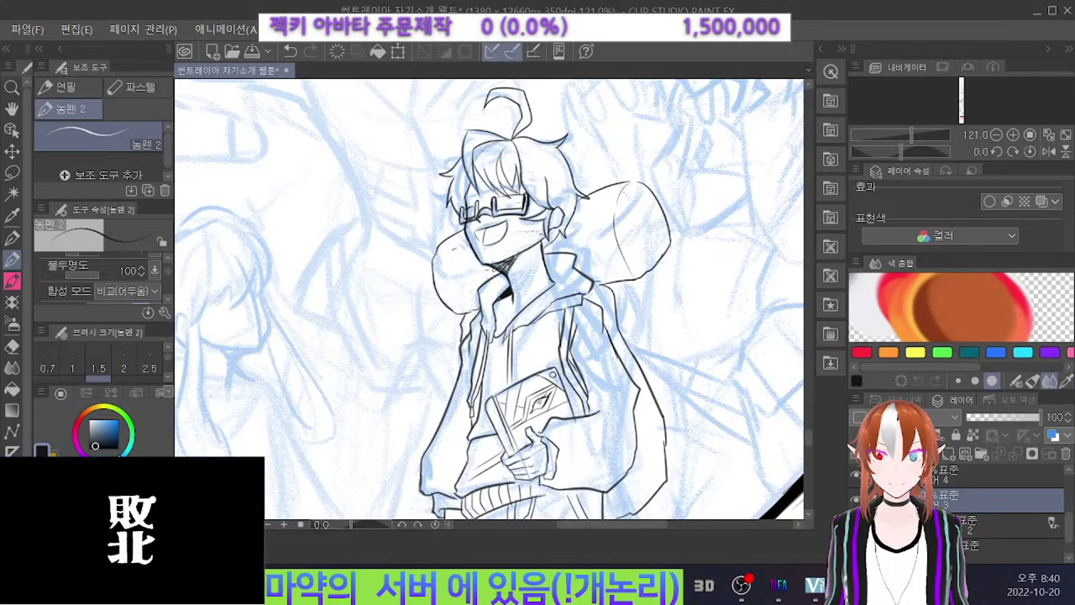
Try hatching a shadow on the bedroll section beside the jaw and hood, and undo the strokes.
drag(502, 267, 484, 277)
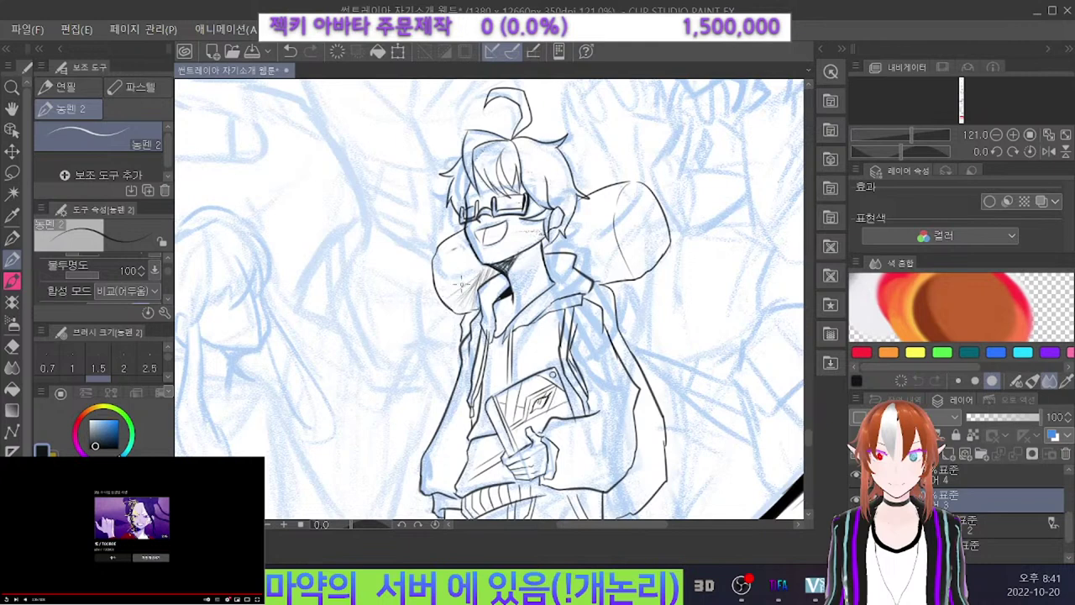
drag(468, 277, 448, 290)
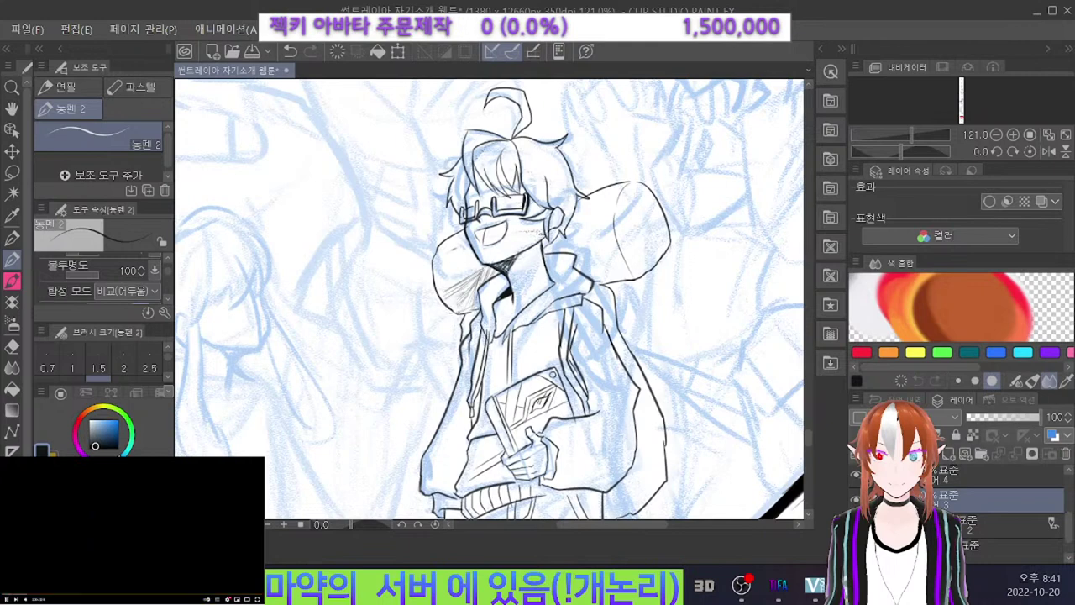
key(ctrl+z)
key(ctrl+z)
key(ctrl+z)
key(ctrl+z)
key(ctrl+z)
key(ctrl+z)
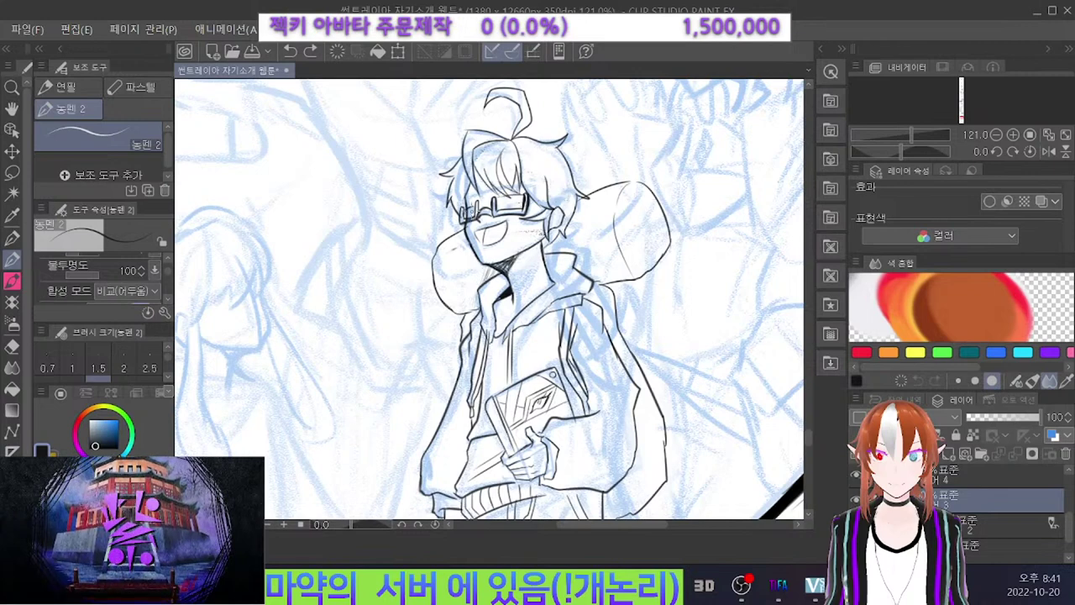
Save the webtoon document.
key(e)
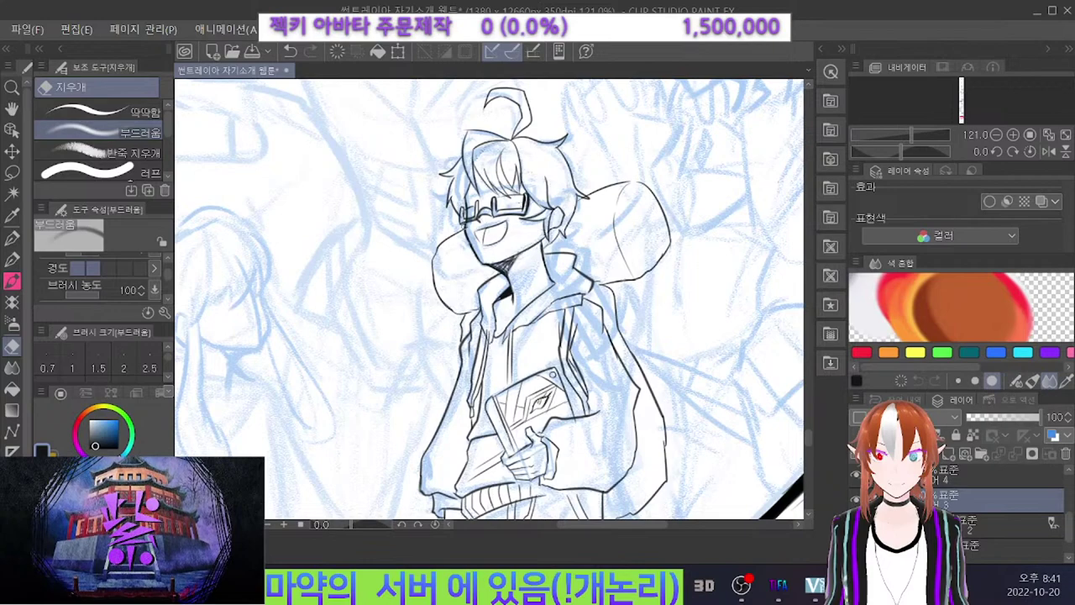
key(ctrl+0)
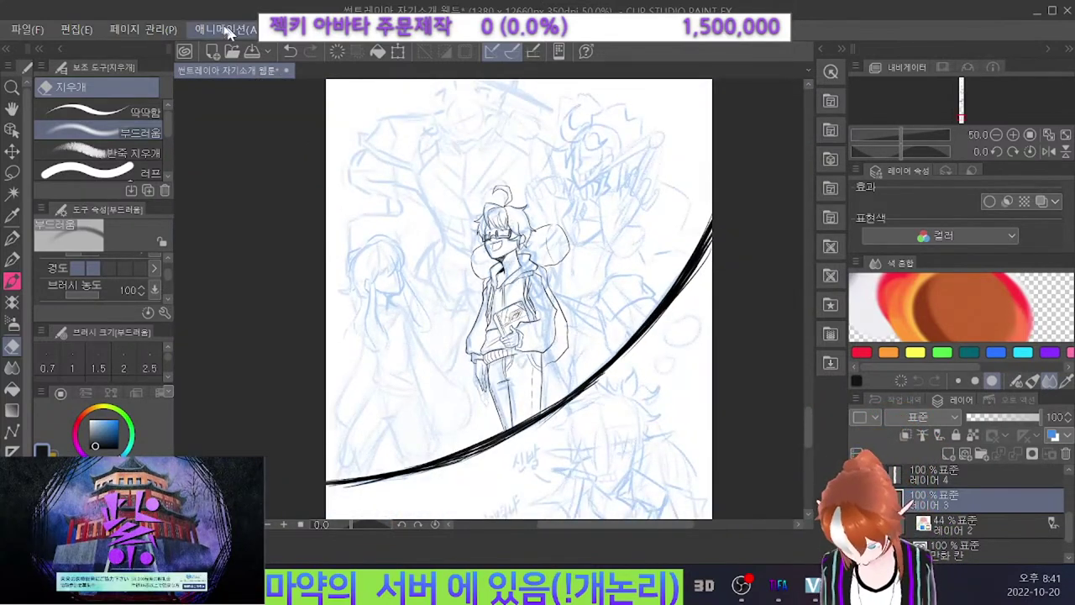
key(ctrl+s)
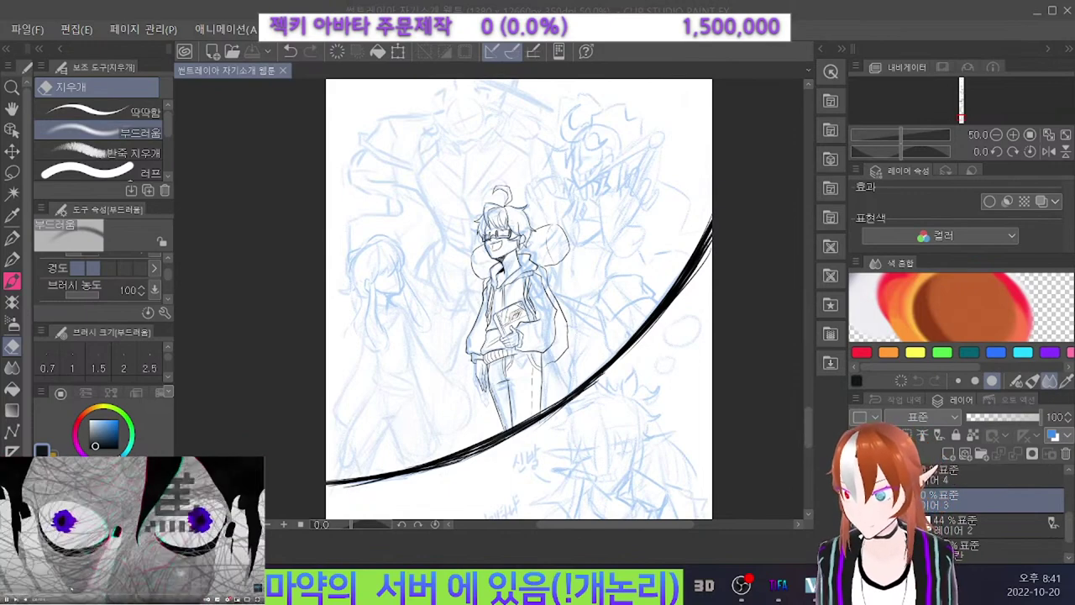
Redraw the inner edge of the bedroll's end face behind the ear and ink a rolled spiral inside it.
scroll(515, 300, up, 2)
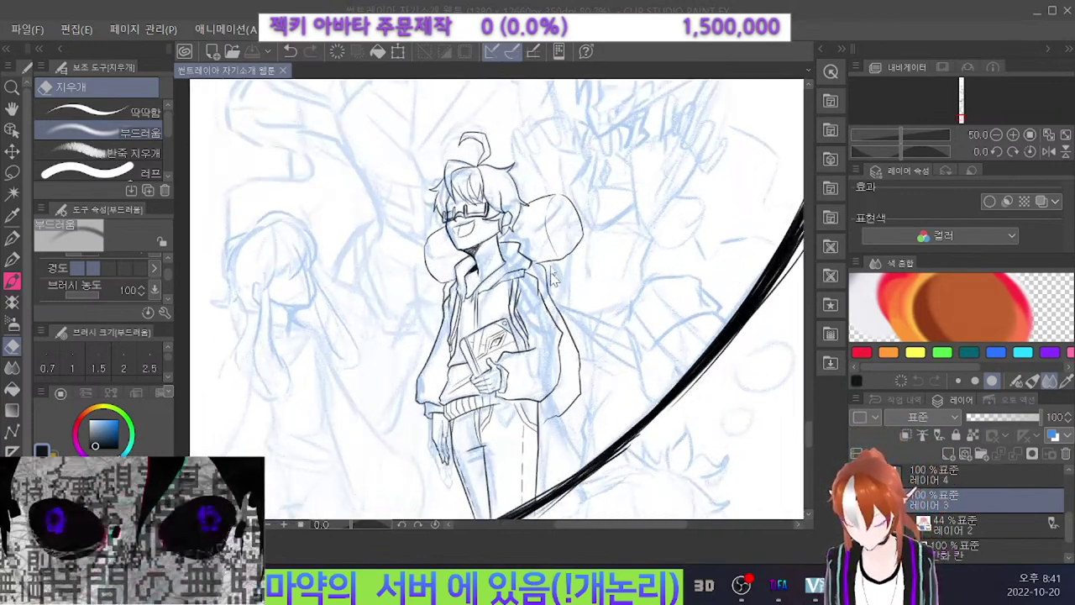
scroll(532, 256, up, 4)
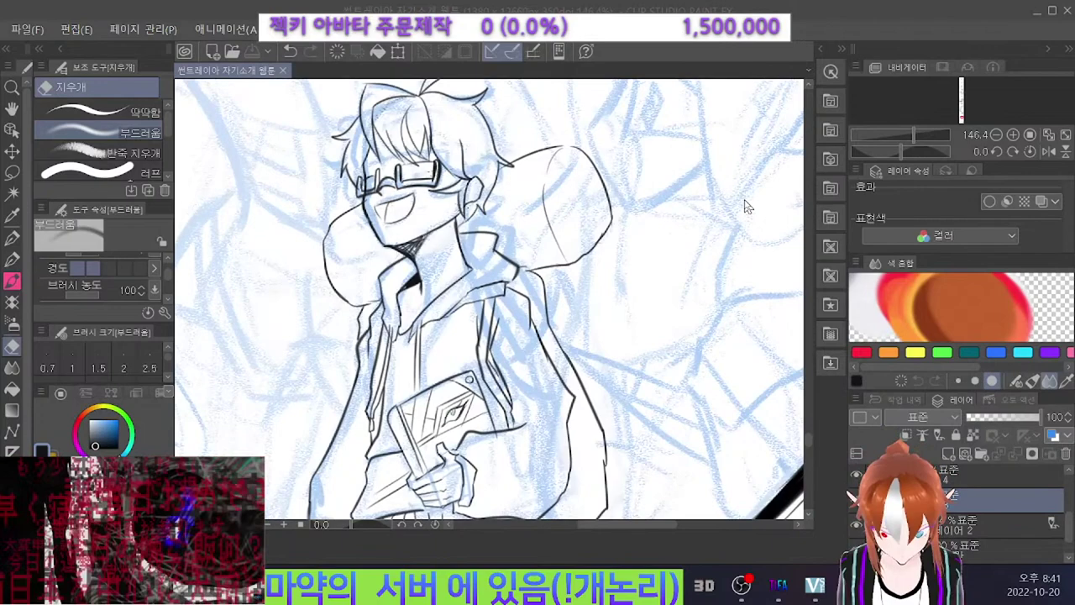
drag(564, 261, 571, 258)
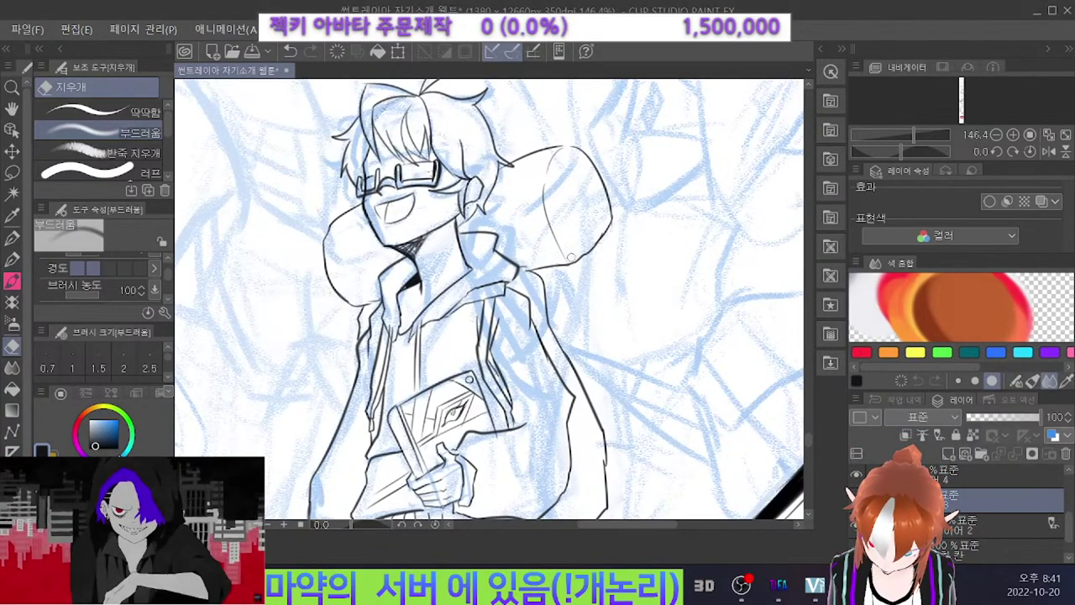
key(p)
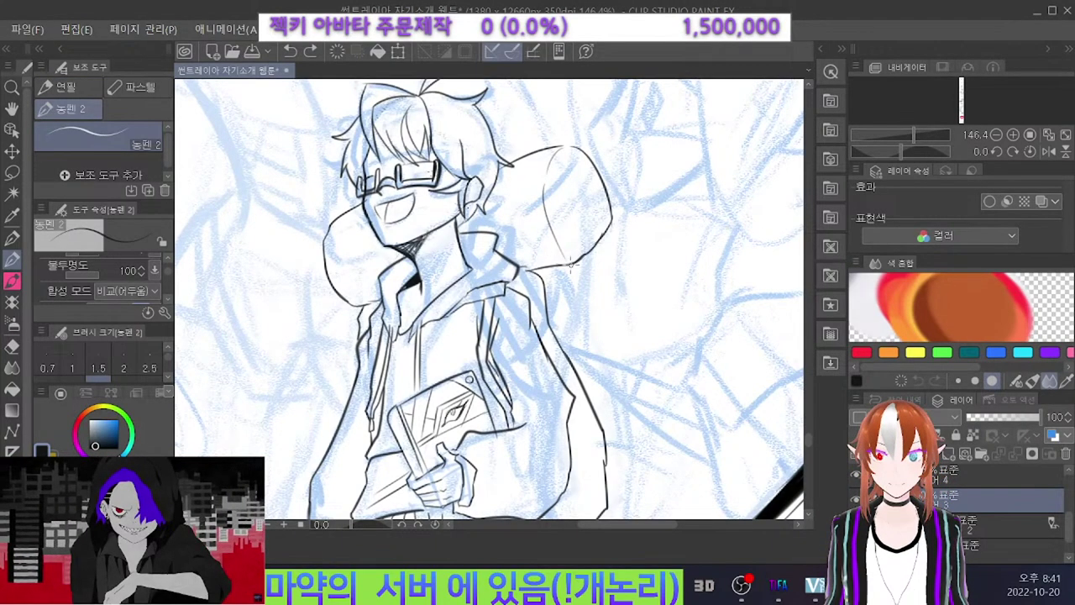
drag(567, 265, 542, 191)
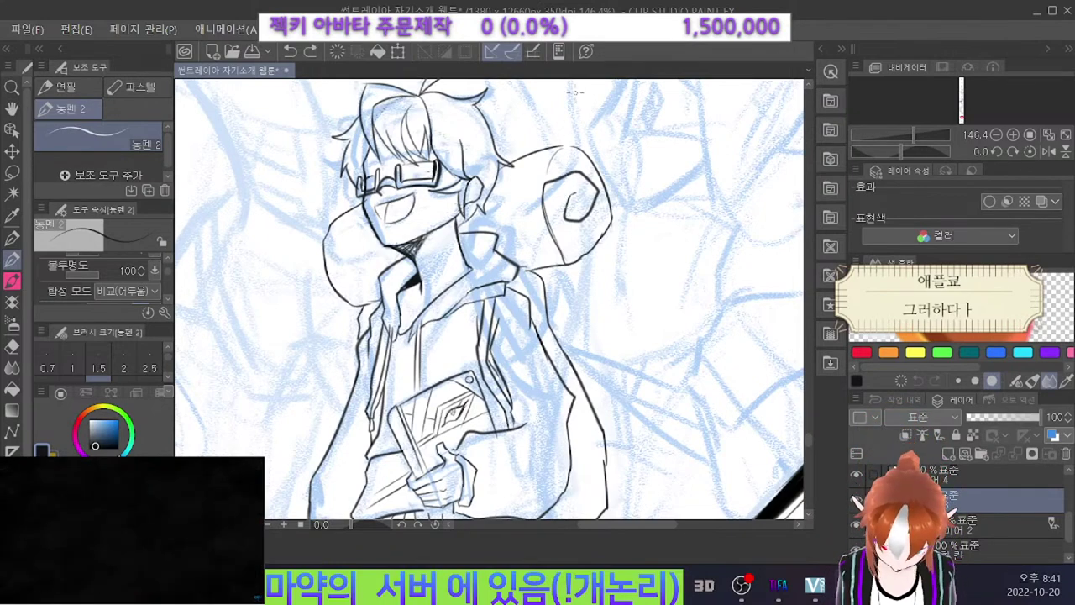
key(ctrl+z)
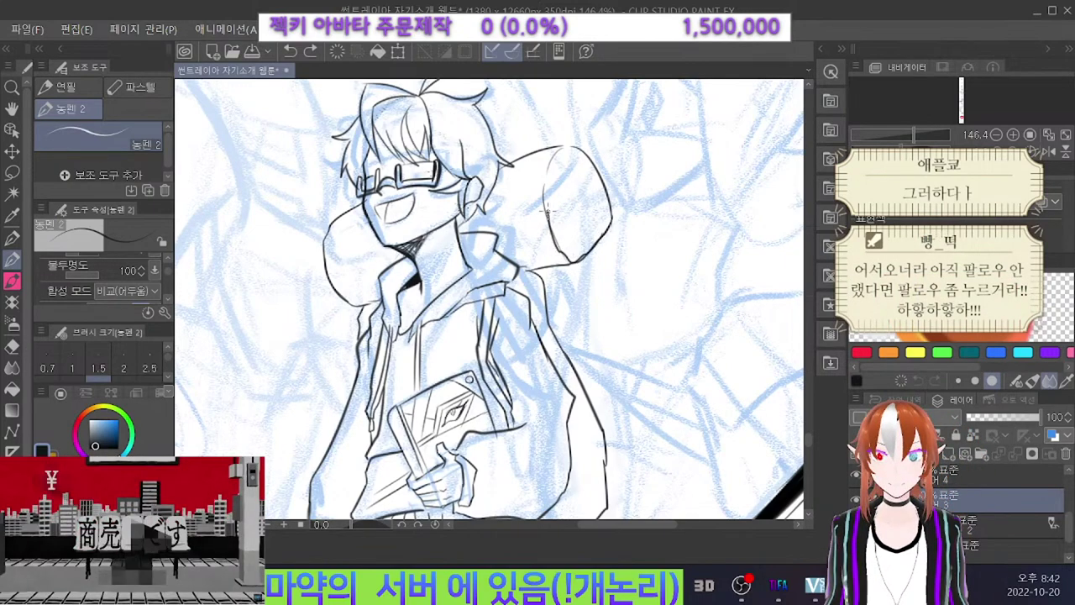
mouse_move(571, 172)
mouse_down()
mouse_move(603, 205)
mouse_move(588, 236)
mouse_up()
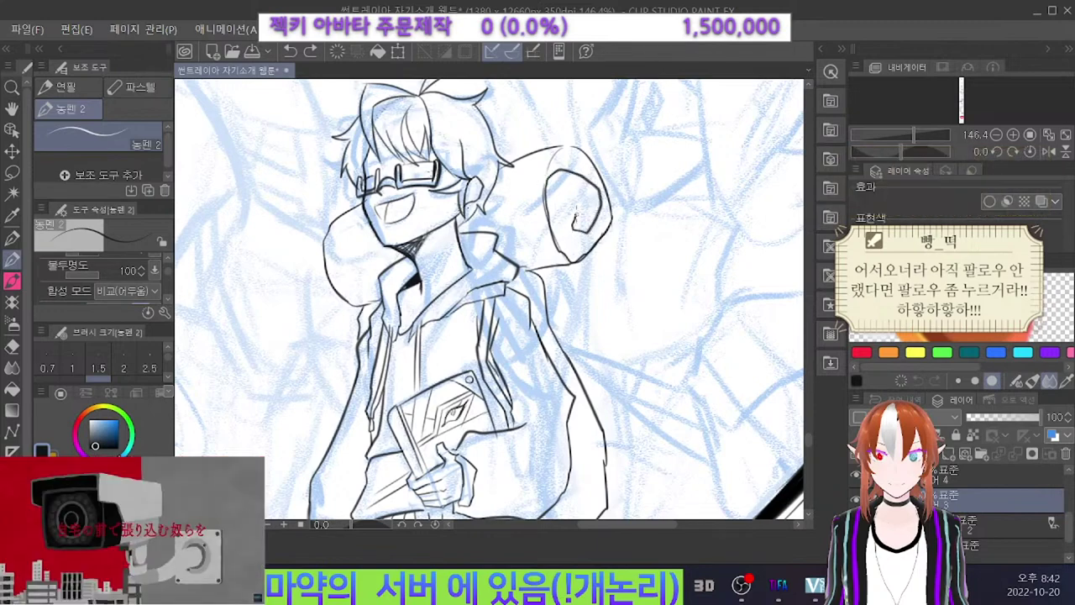
mouse_move(580, 196)
mouse_down()
mouse_move(569, 241)
mouse_move(592, 232)
mouse_move(603, 200)
mouse_move(581, 243)
mouse_up()
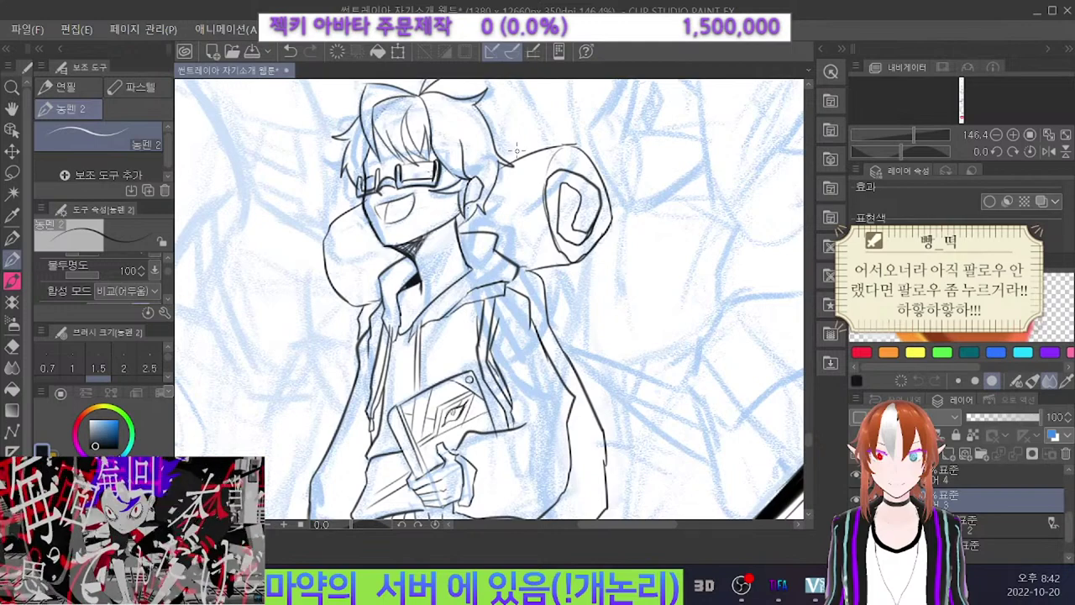
Check the inked figure against the whole page and make the blue sketch layer 레이어 2 active.
scroll(554, 234, down, 2)
scroll(610, 253, down, 1)
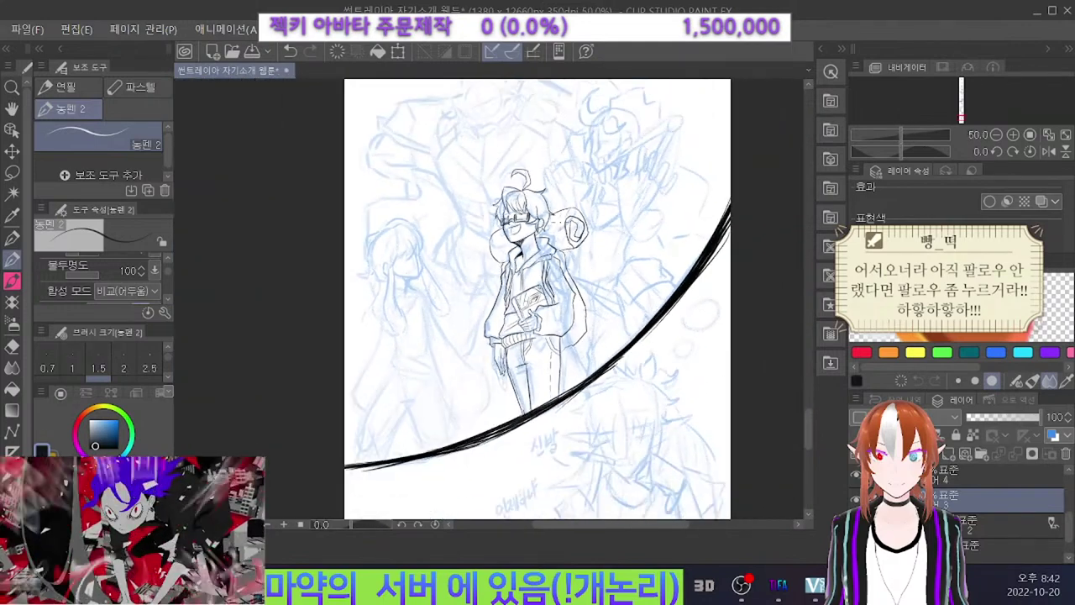
scroll(525, 300, up, 3)
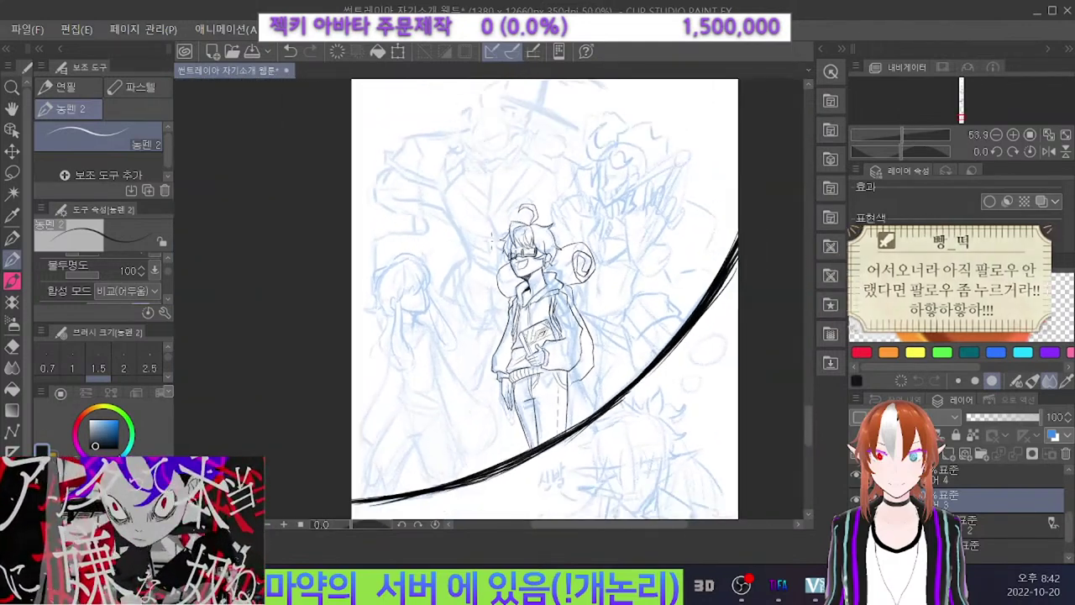
scroll(565, 236, down, 1)
scroll(554, 234, up, 1)
scroll(542, 230, down, 1)
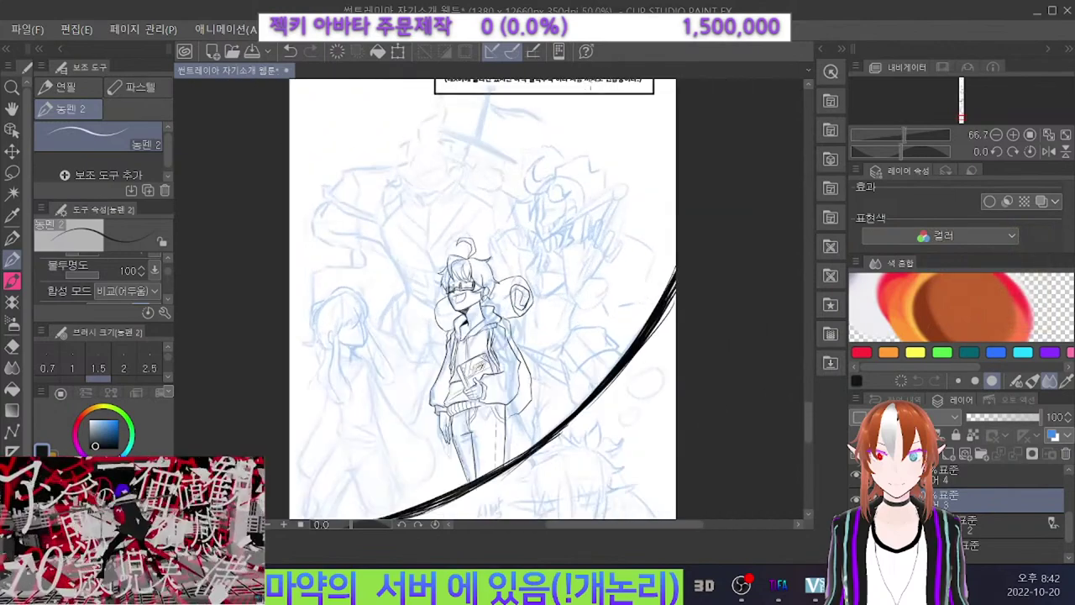
scroll(541, 230, up, 2)
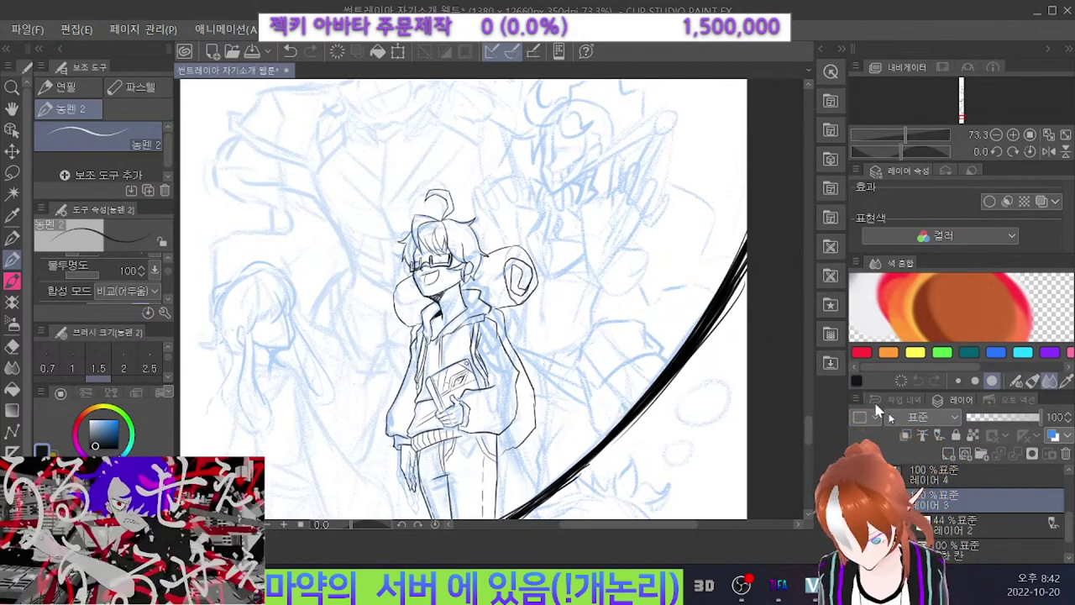
click(962, 531)
scroll(559, 183, up, 4)
scroll(572, 327, down, 5)
scroll(647, 198, up, 2)
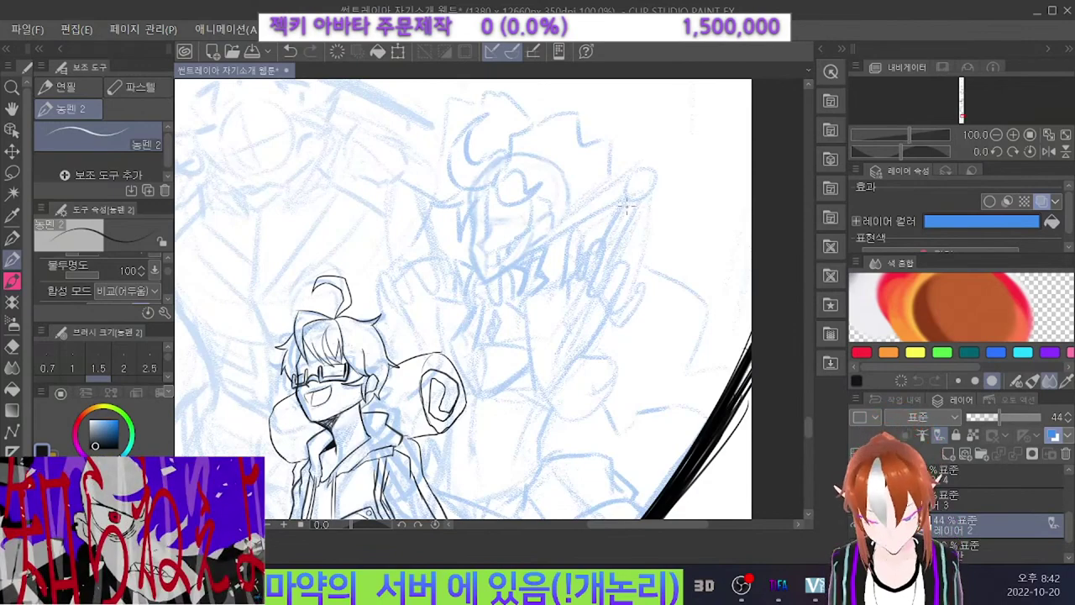
Erase the old facial features of the raised-hands character on the blue sketch layer with an enlarged soft eraser.
key(e)
key(])
key(])
key(])
key(])
mouse_move(493, 260)
mouse_down()
mouse_move(486, 271)
mouse_move(479, 222)
mouse_move(513, 194)
mouse_up()
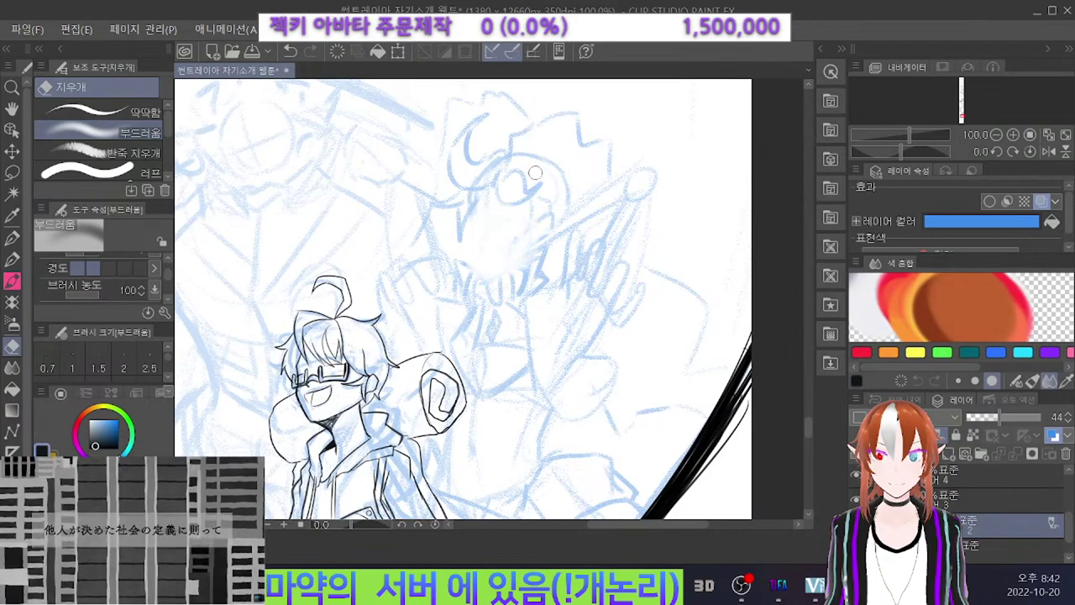
Sketch the back curve of the raised-hands character's head with the muddy-ari pencil.
key(p)
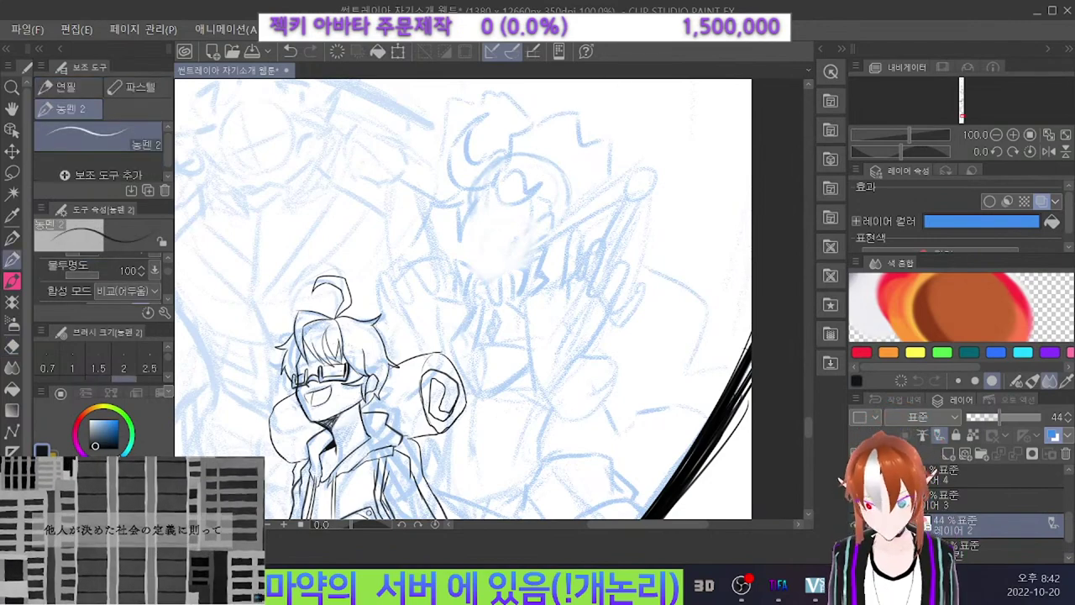
click(92, 88)
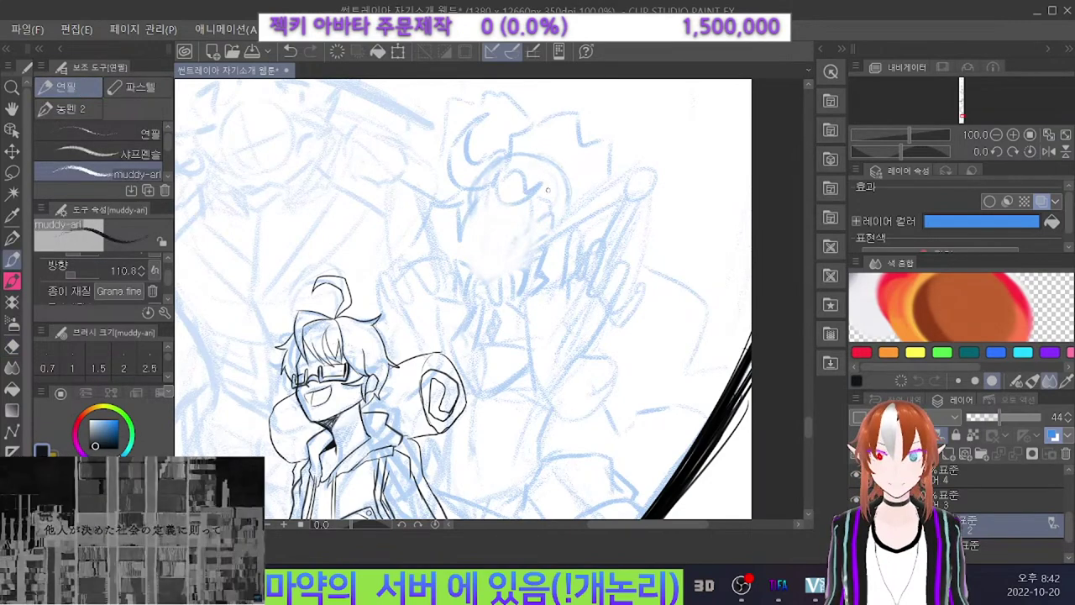
drag(558, 173, 556, 227)
Erase the heavy fringe and old hair lines around the raised-hands character's head with the soft eraser.
key(e)
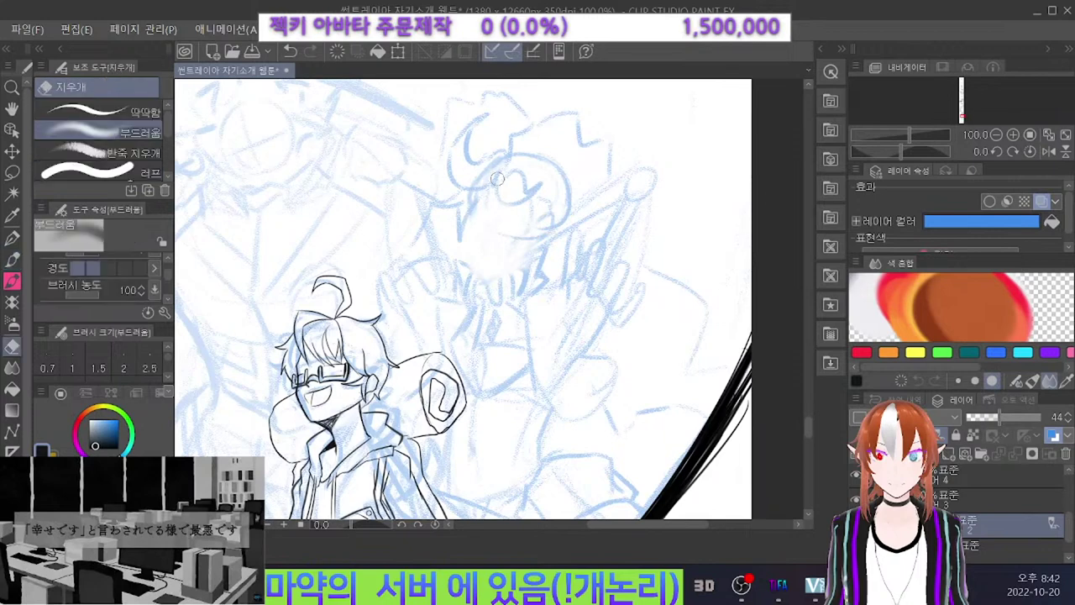
mouse_move(483, 168)
mouse_down()
mouse_move(496, 226)
mouse_move(468, 178)
mouse_move(550, 140)
mouse_up()
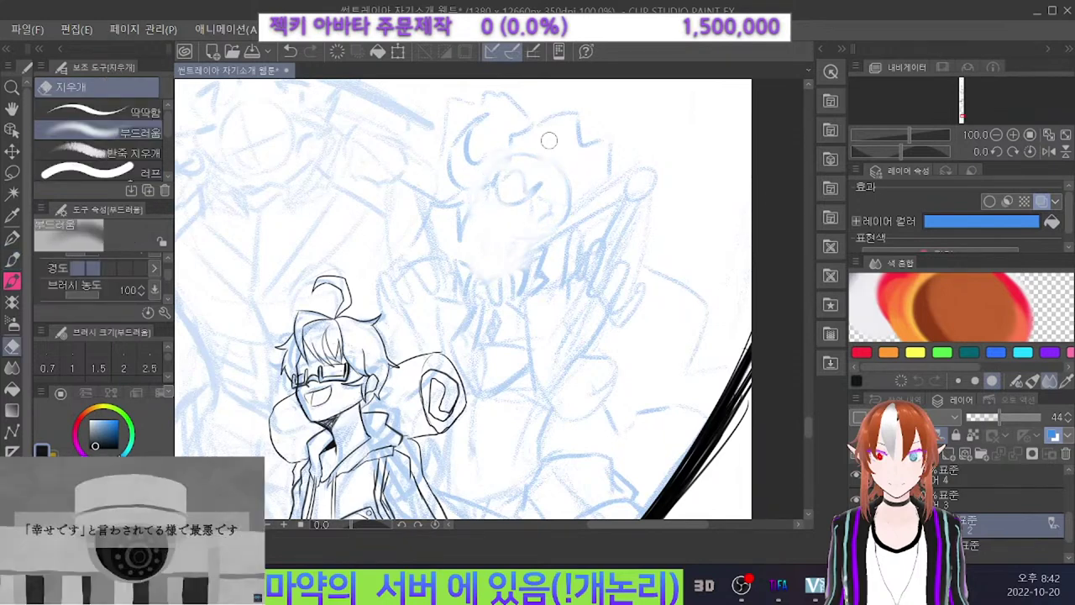
mouse_move(485, 166)
mouse_down()
mouse_move(538, 133)
mouse_move(488, 162)
mouse_move(507, 168)
mouse_move(504, 136)
mouse_move(447, 184)
mouse_move(465, 152)
mouse_up()
Redraw the head circle in pencil and sketch a vertical face guideline and a curved brow guideline inside it.
key(p)
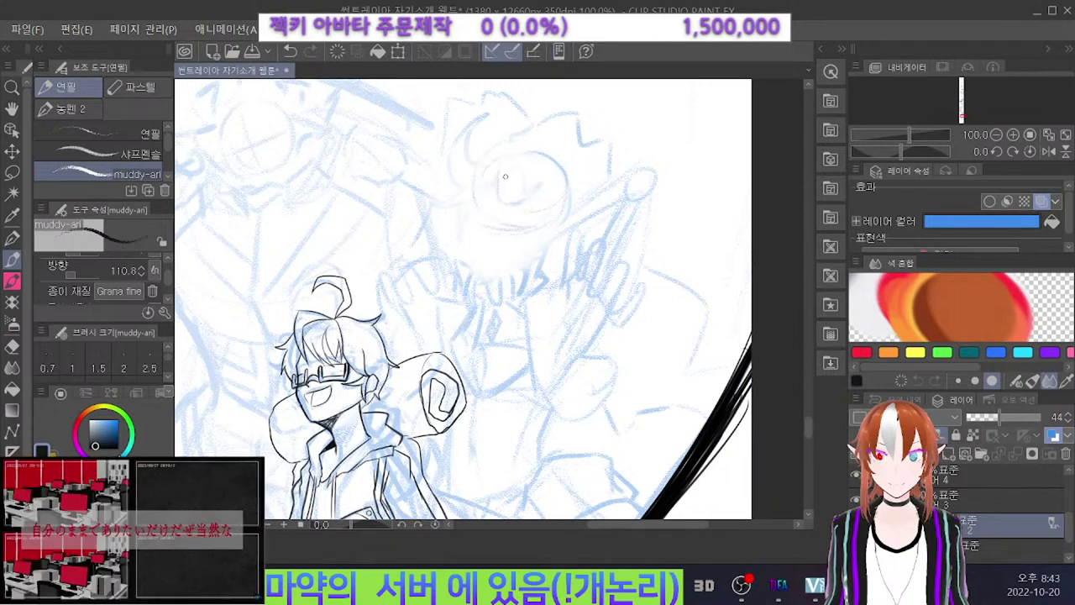
key(ctrl+z)
drag(508, 168, 501, 222)
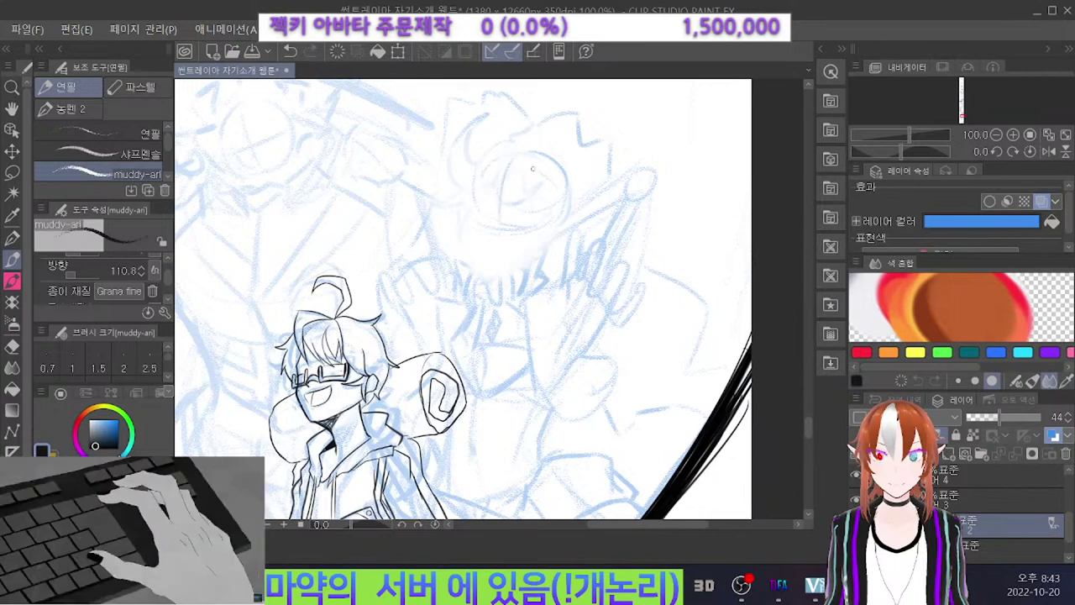
key(ctrl+z)
drag(511, 172, 564, 189)
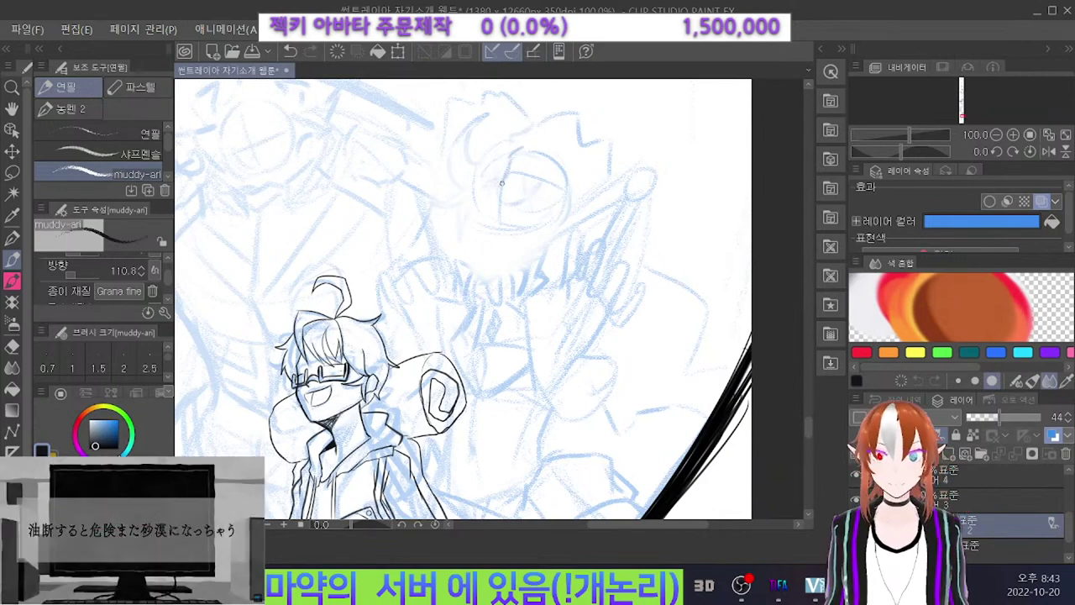
key(ctrl+z)
mouse_move(543, 207)
mouse_down()
mouse_move(532, 221)
mouse_move(541, 223)
mouse_up()
key(ctrl+z)
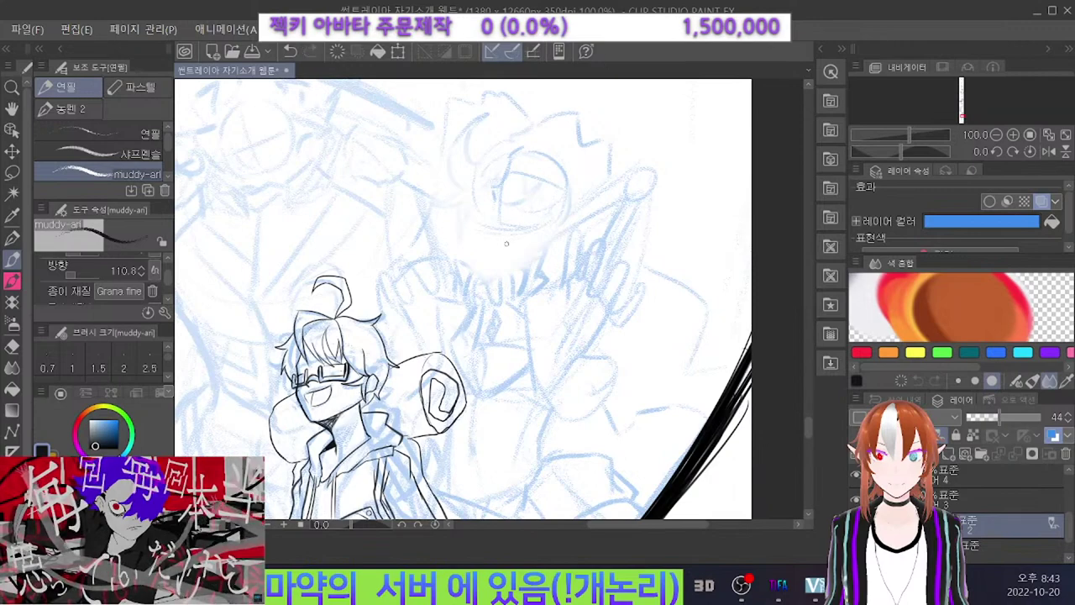
Sketch both sides of the neck from the head circle down to the collar.
key(ctrl+z)
drag(534, 235, 528, 267)
drag(494, 234, 486, 269)
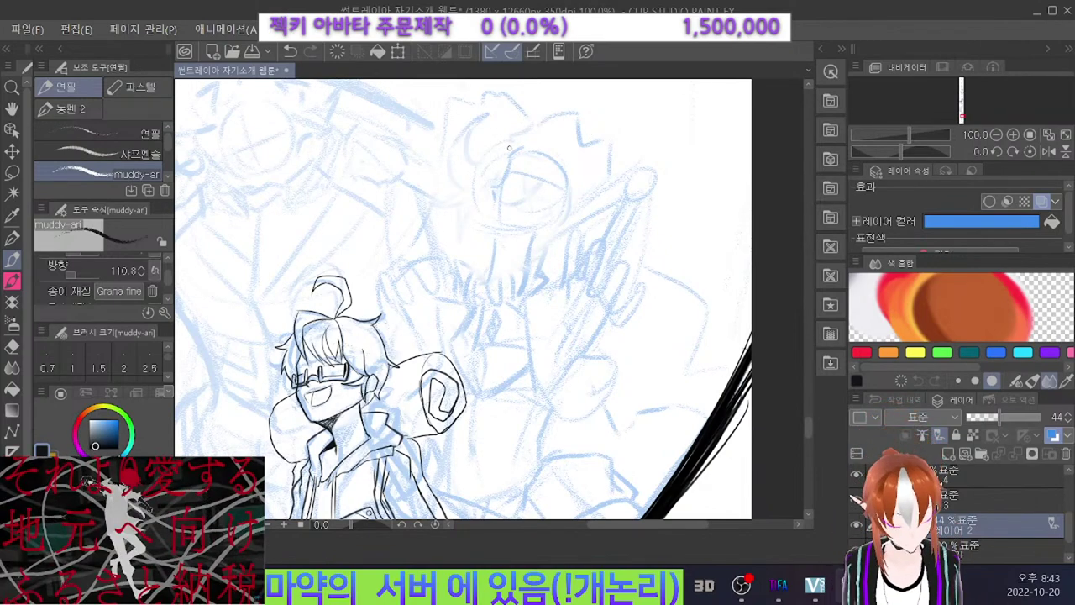
Sketch the front contour of the face and the jaw, and rework the front neck line beneath it.
mouse_move(488, 170)
mouse_down()
mouse_move(483, 196)
mouse_move(486, 161)
mouse_move(479, 241)
mouse_up()
key(ctrl+z)
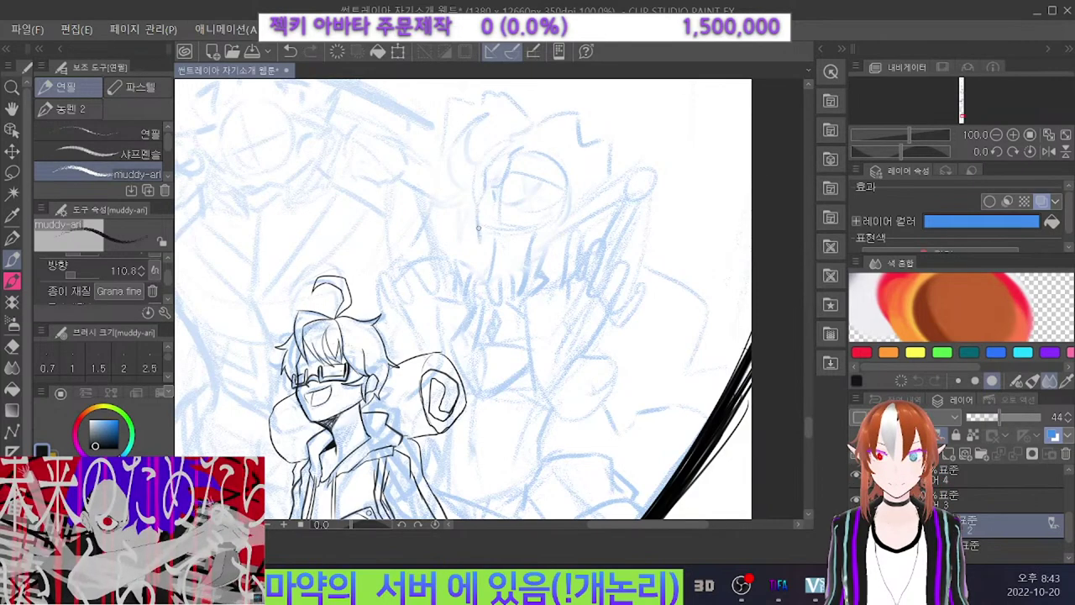
key(ctrl+z)
drag(546, 208, 534, 231)
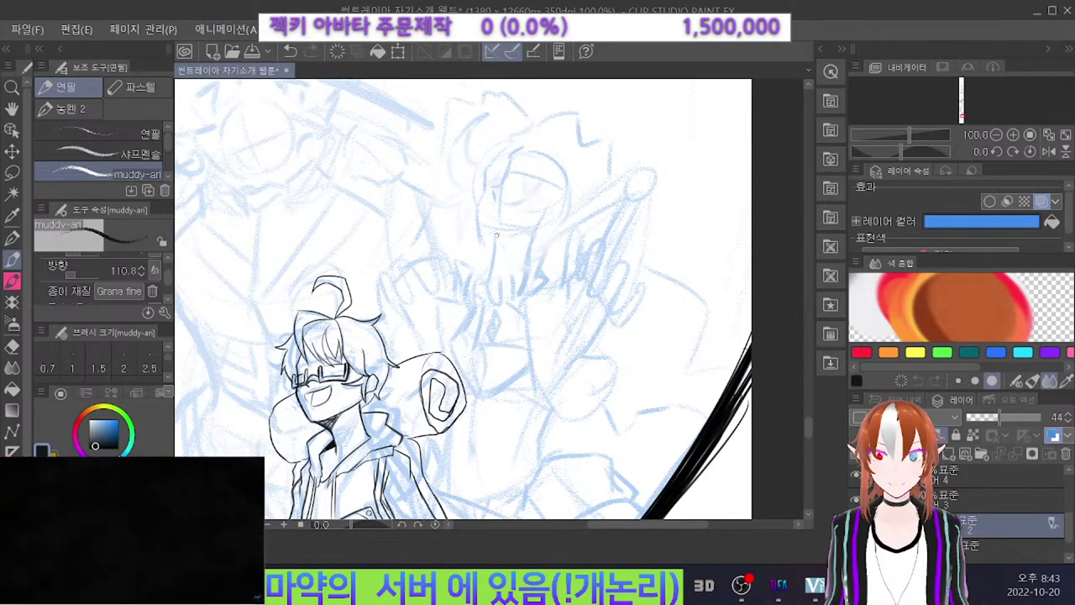
key(ctrl+z)
mouse_move(480, 214)
mouse_down()
mouse_move(491, 248)
mouse_move(535, 240)
mouse_move(481, 234)
mouse_move(512, 239)
mouse_move(481, 242)
mouse_move(534, 223)
mouse_move(498, 246)
mouse_move(537, 216)
mouse_move(505, 243)
mouse_up()
key(ctrl+z)
key(ctrl+z)
key(ctrl+z)
key(ctrl+z)
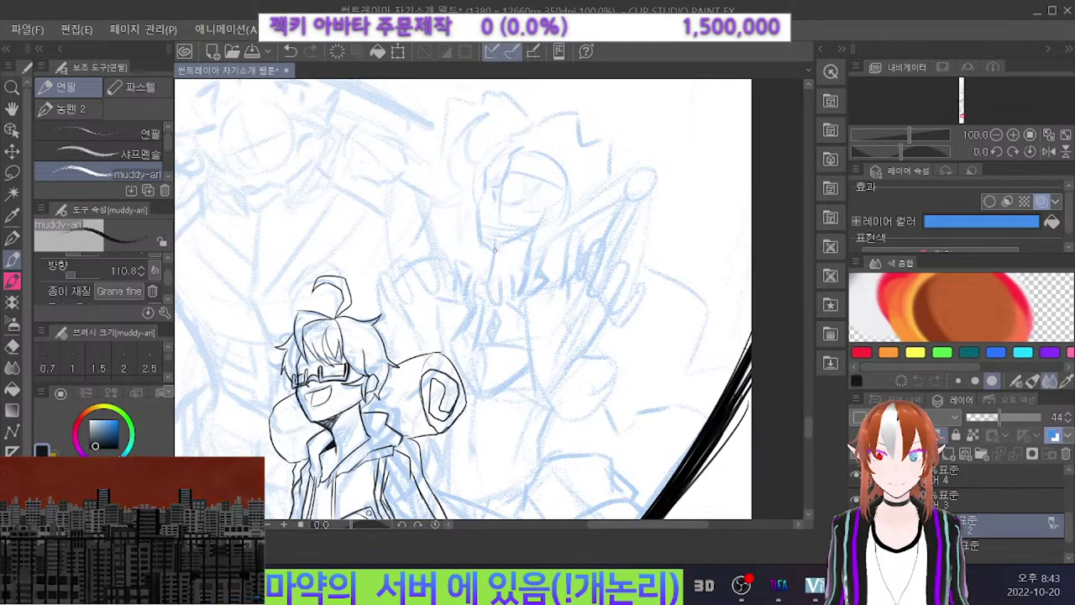
drag(491, 242, 483, 284)
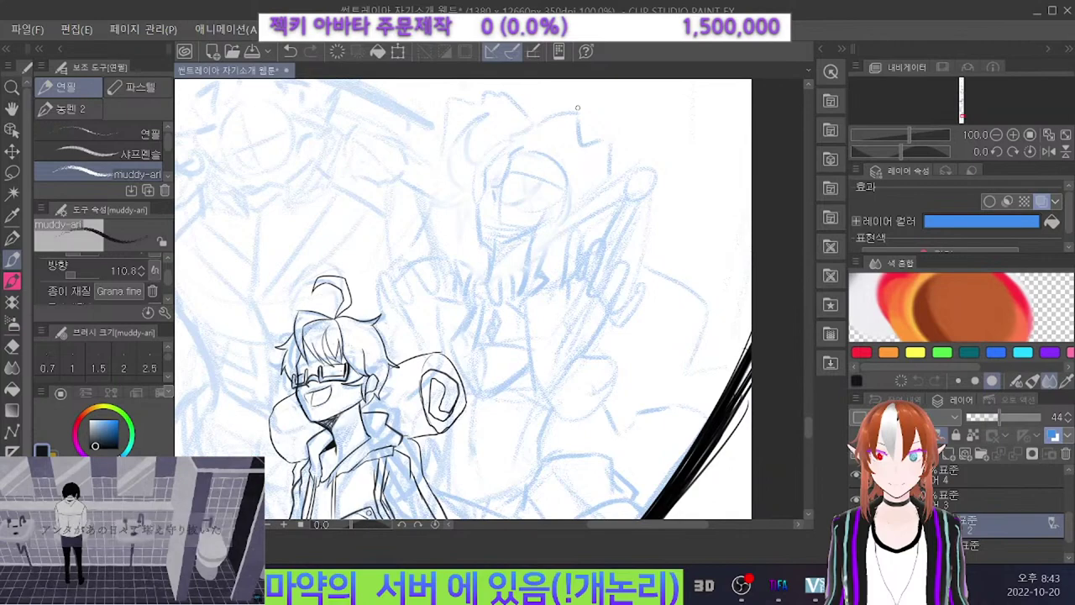
Check the head against the whole page and erase the stray marks around the eye area.
drag(497, 141, 365, 293)
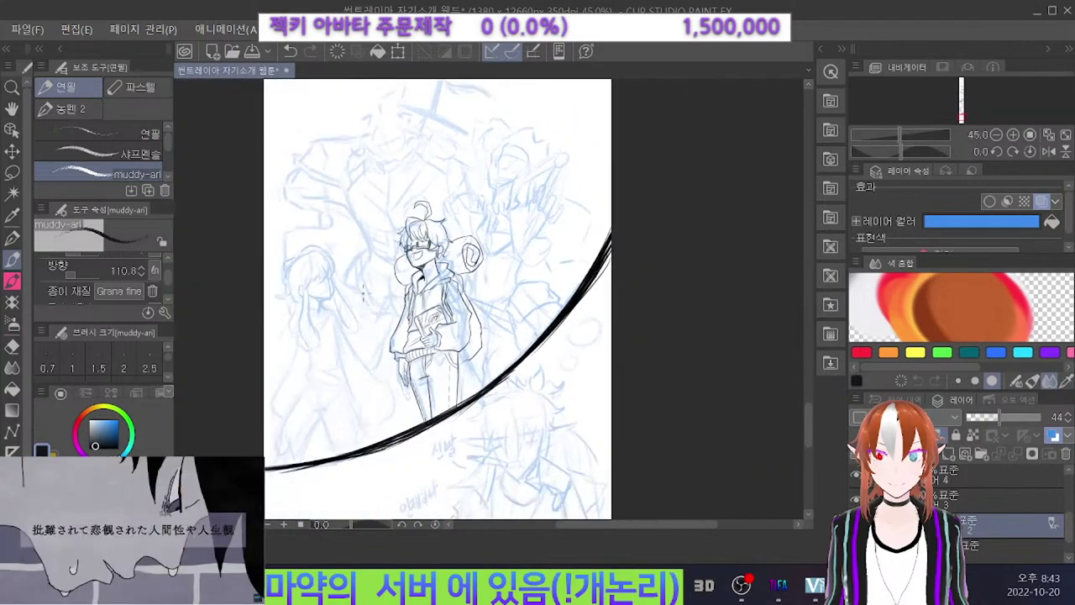
scroll(511, 160, up, 2)
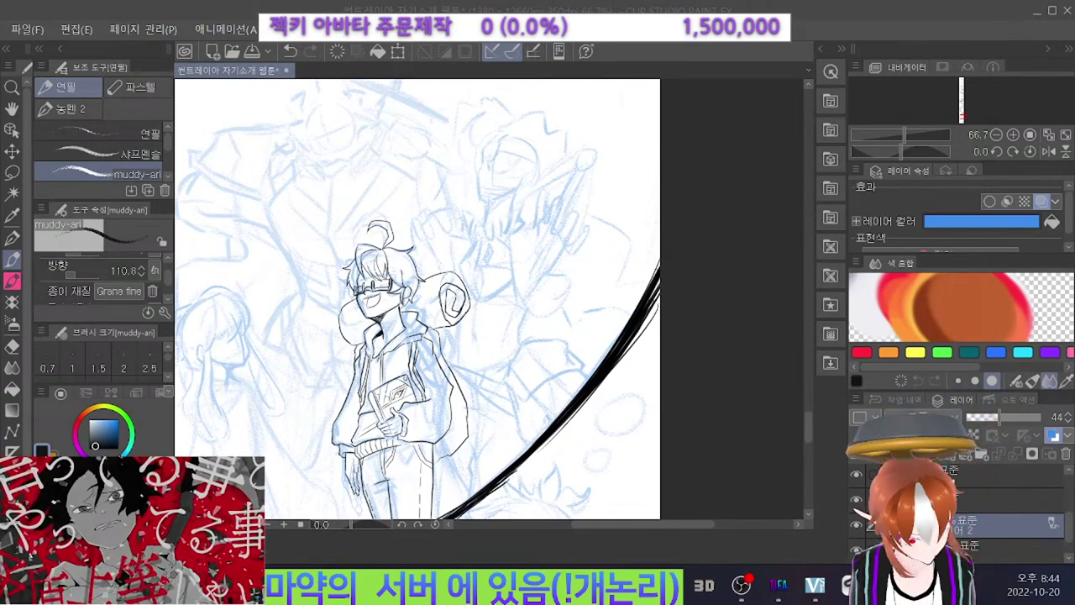
scroll(488, 162, up, 3)
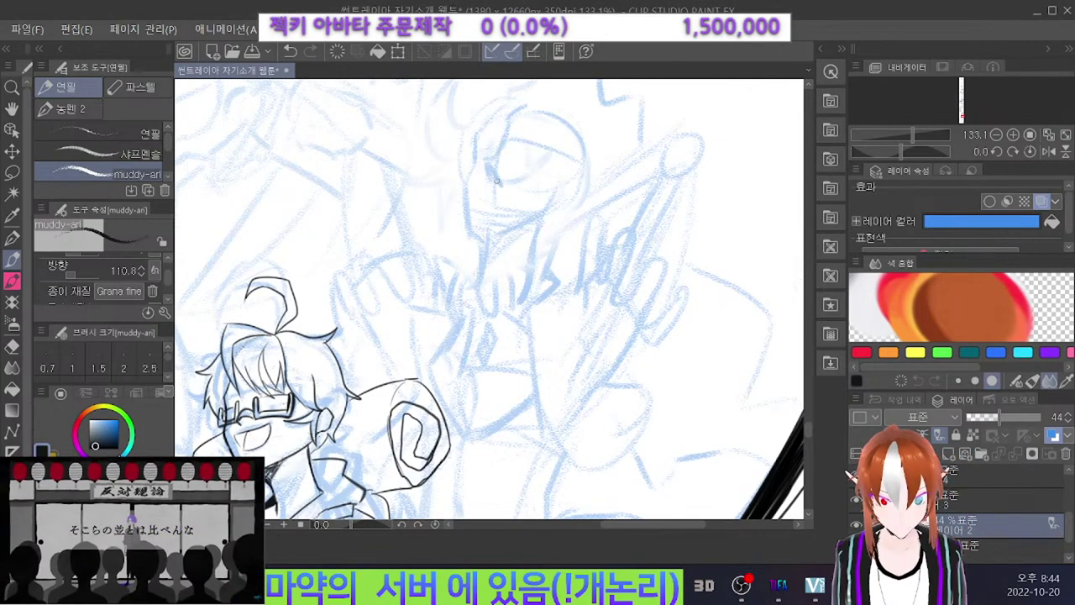
key(e)
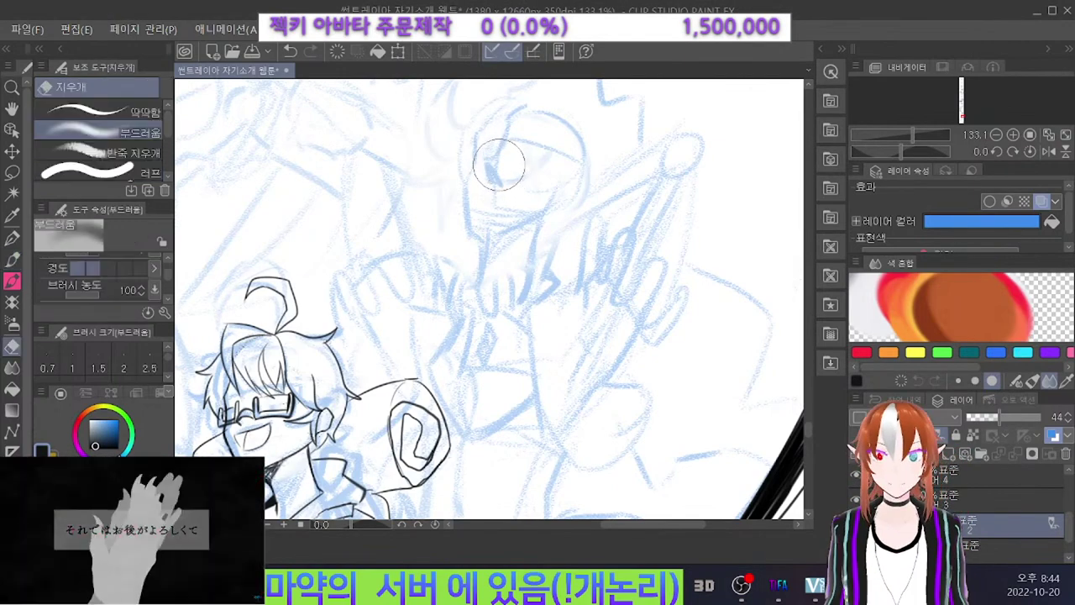
mouse_move(504, 174)
mouse_down()
mouse_move(490, 186)
mouse_move(500, 162)
mouse_move(497, 174)
mouse_up()
key(p)
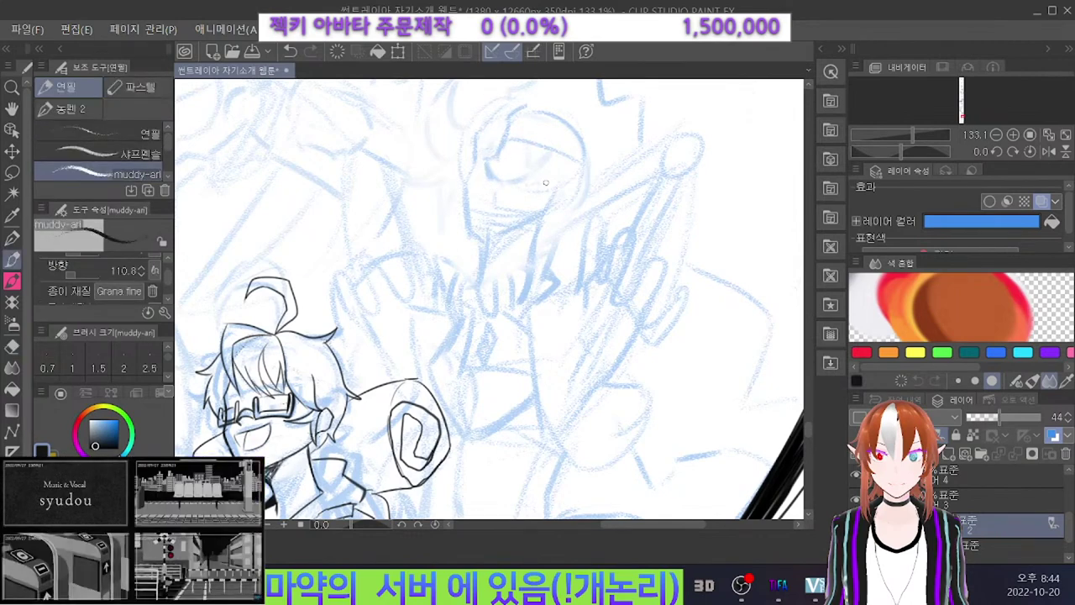
Sketch a wide open grin on the lower face using a smaller pencil size.
drag(540, 188, 491, 200)
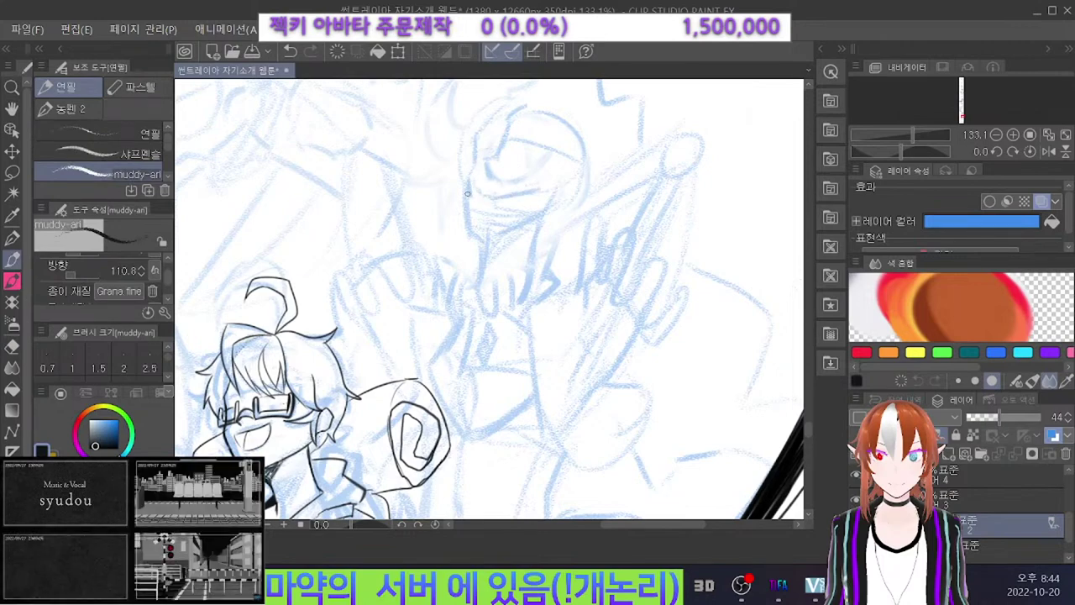
key(bracketleft)
key(bracketleft)
drag(543, 189, 475, 219)
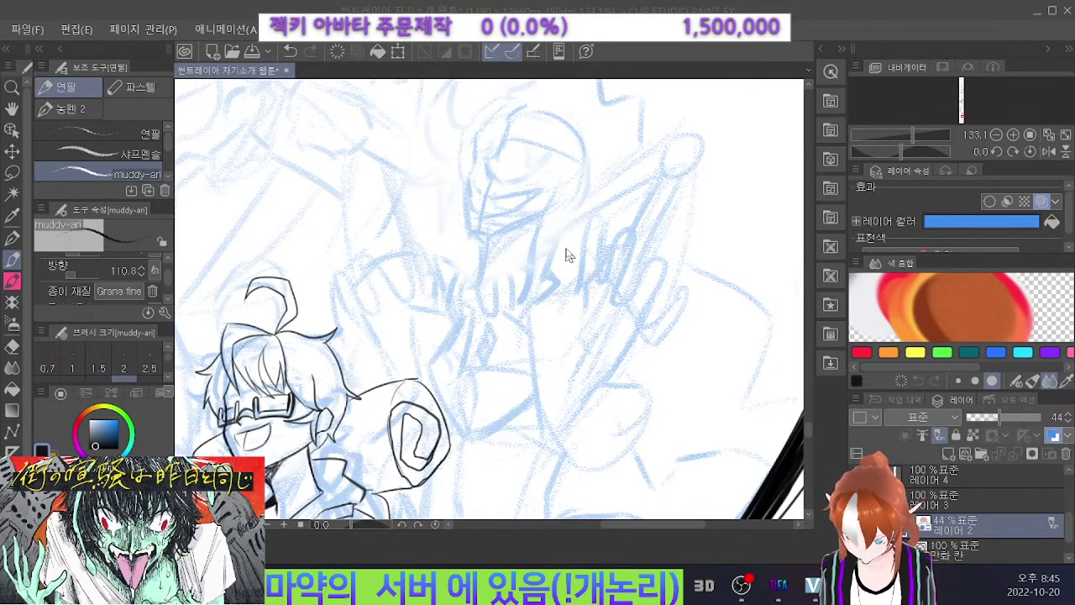
Sketch a round eye below the brow line and small hair tufts beside the neck.
scroll(672, 235, down, 2)
scroll(708, 222, up, 2)
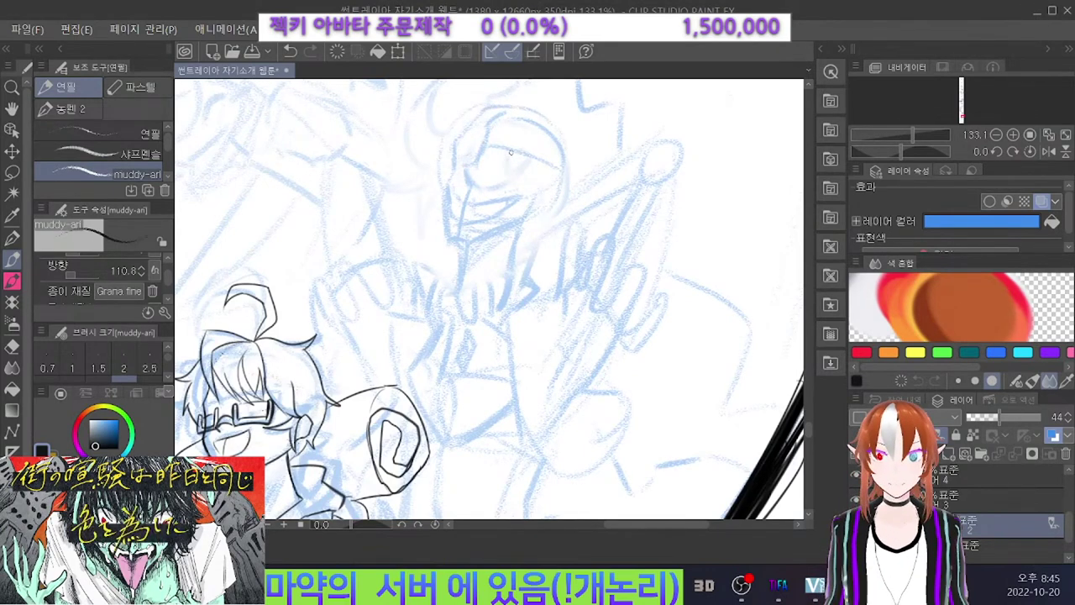
drag(495, 173, 510, 180)
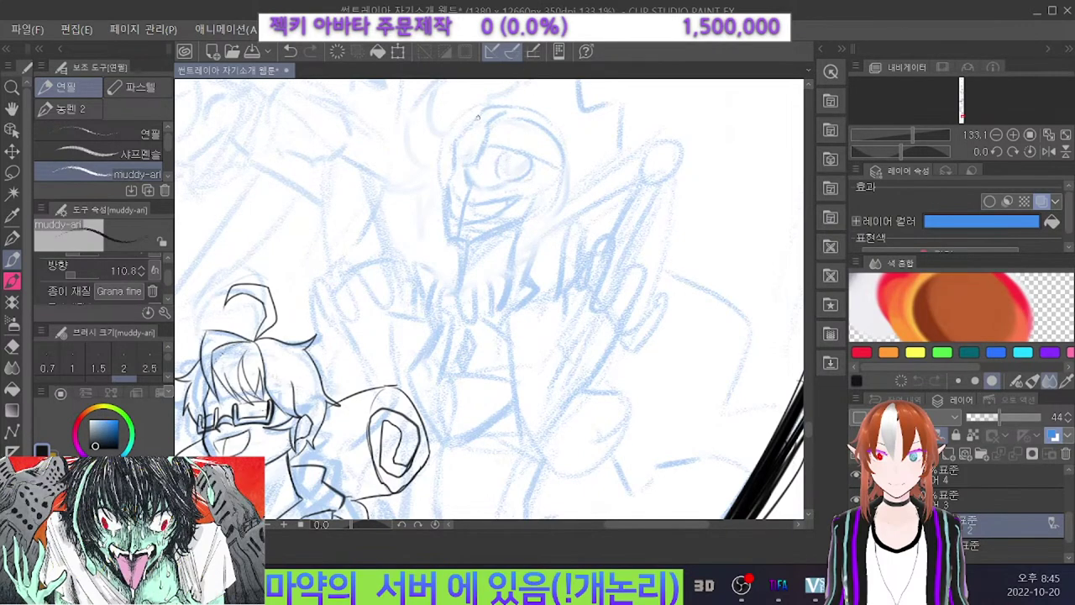
mouse_move(445, 224)
mouse_down()
mouse_move(424, 239)
mouse_move(437, 260)
mouse_move(450, 252)
mouse_up()
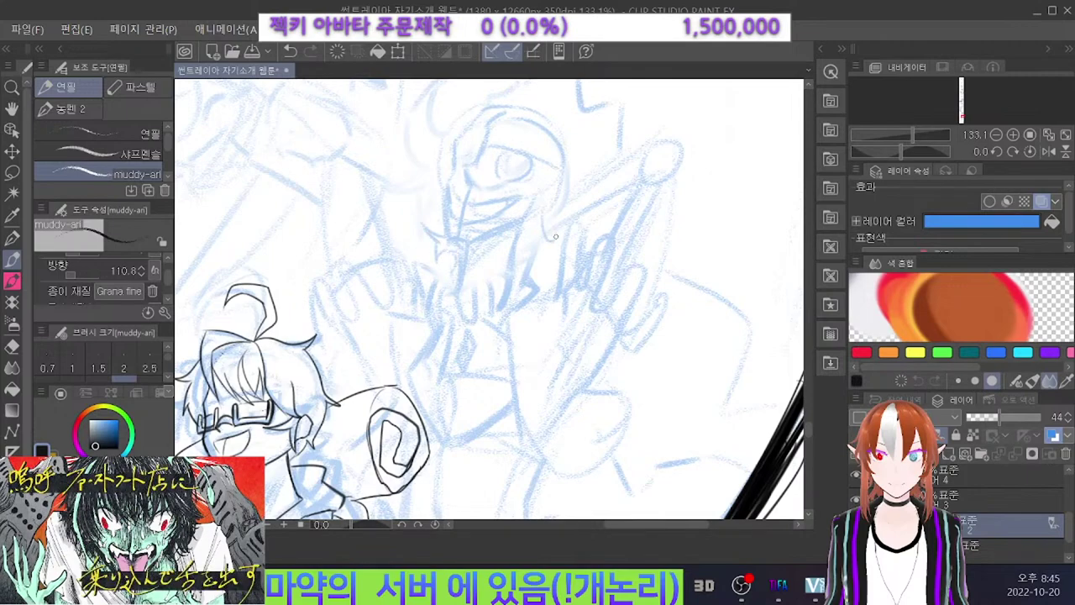
Compare the new head with the whole page and erase its eye, mouth and inner face lines.
scroll(554, 201, down, 1)
scroll(480, 170, down, 3)
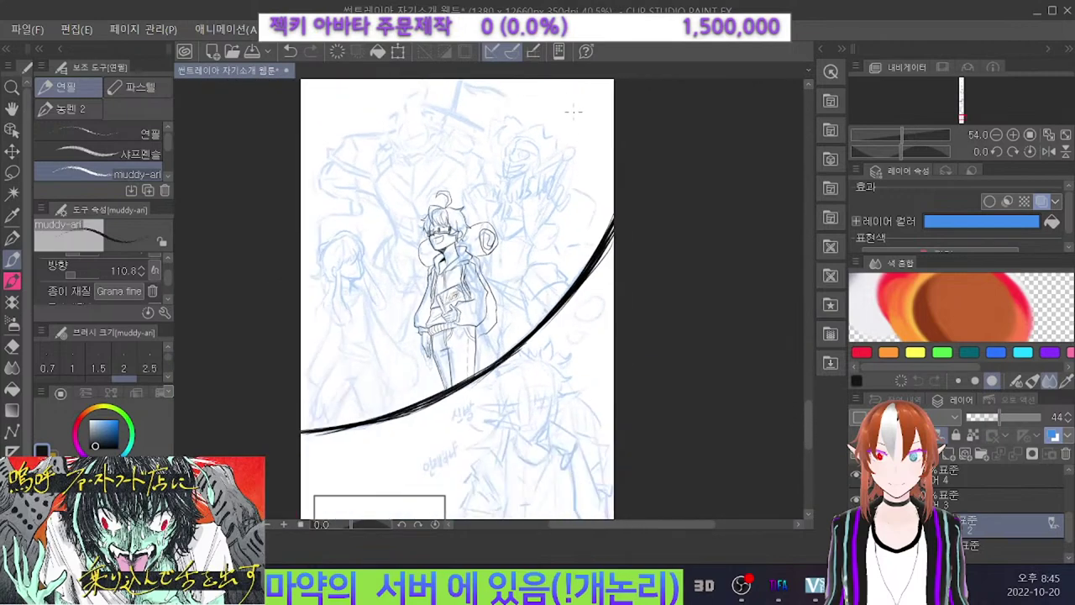
scroll(513, 172, up, 2)
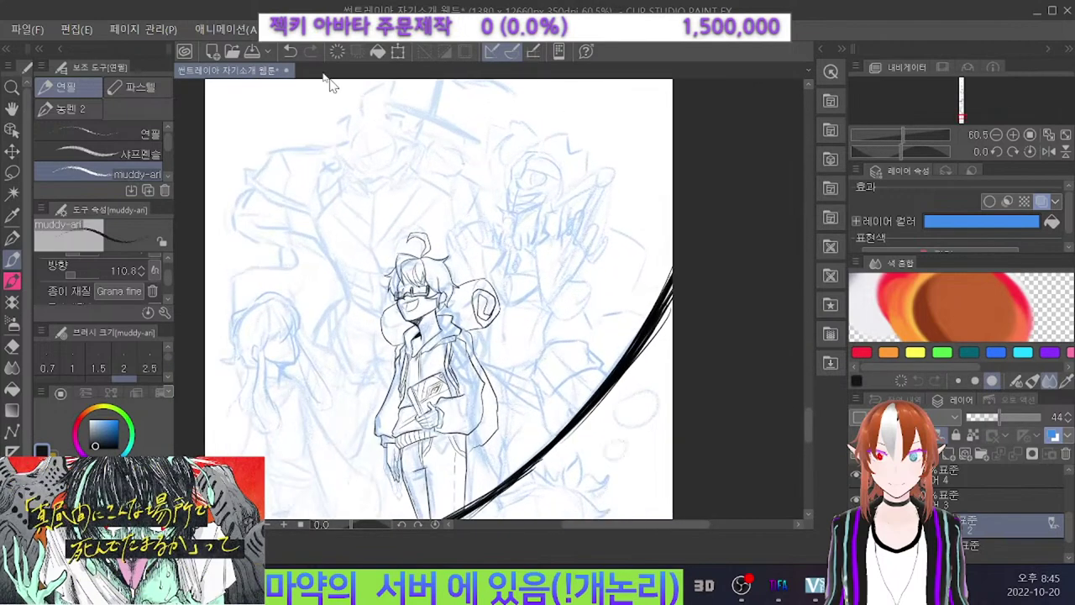
scroll(544, 151, up, 2)
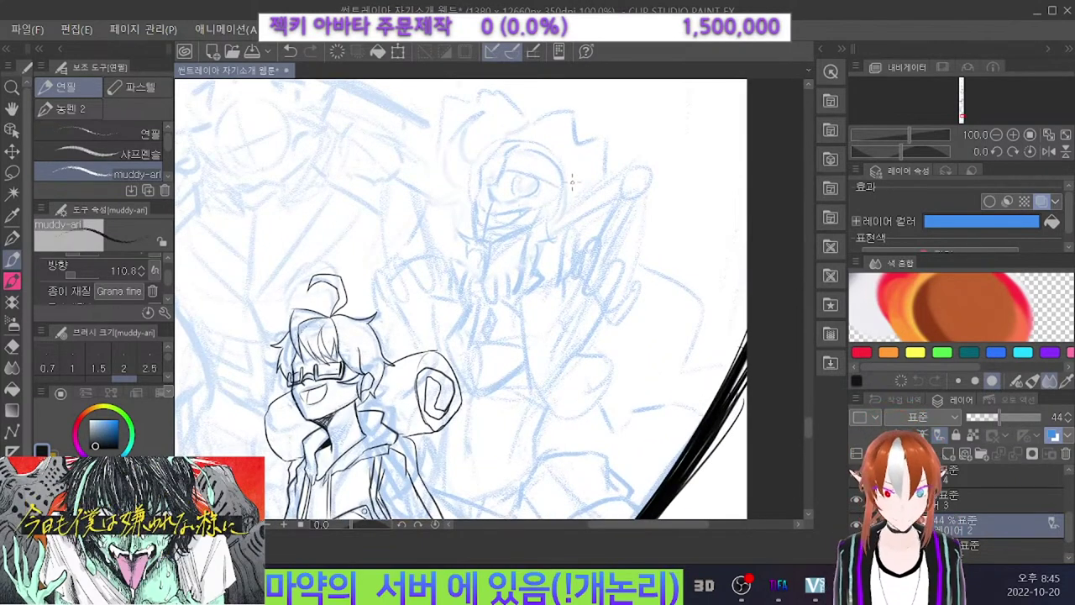
key(e)
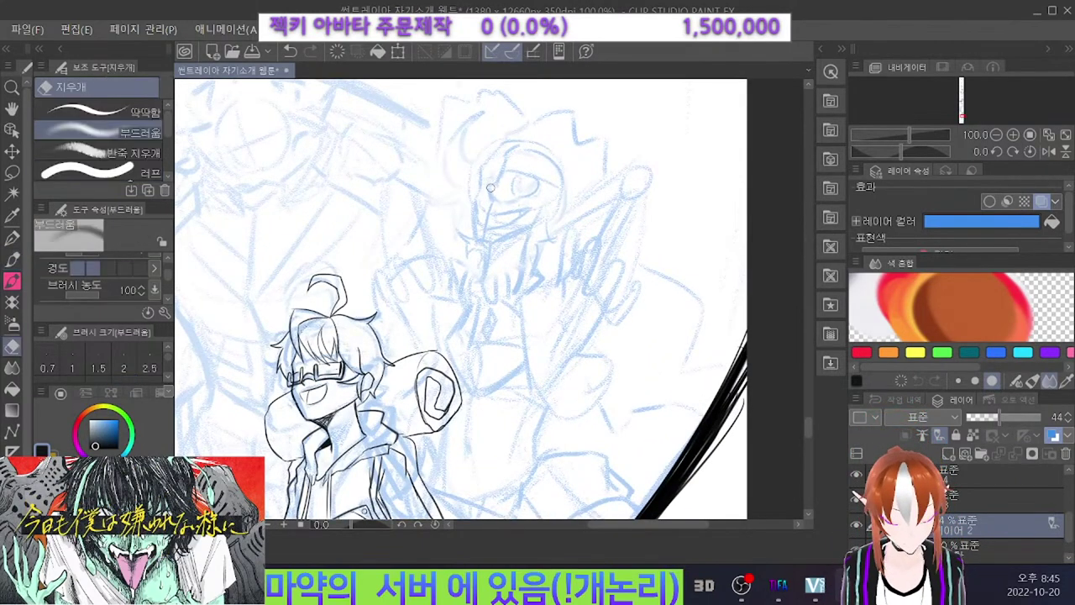
mouse_move(495, 208)
mouse_down()
mouse_move(483, 234)
mouse_move(514, 229)
mouse_move(528, 183)
mouse_move(508, 240)
mouse_move(479, 234)
mouse_move(506, 186)
mouse_move(482, 235)
mouse_up()
Redraw the head with a straight vertical face line, a brow line and a new skull curve in pencil.
key(p)
key(ctrl+z)
drag(486, 161, 485, 239)
mouse_move(534, 179)
mouse_down()
mouse_move(485, 195)
mouse_move(485, 186)
mouse_up()
key(ctrl+z)
key(ctrl+z)
drag(509, 144, 471, 173)
key(ctrl+z)
key(ctrl+z)
Sketch the front cheek contour and the jawline rising from the chin to the ear.
mouse_move(473, 205)
mouse_down()
mouse_move(465, 236)
mouse_move(468, 222)
mouse_move(478, 255)
mouse_move(486, 246)
mouse_up()
key(ctrl+z)
key(ctrl+z)
key(ctrl+z)
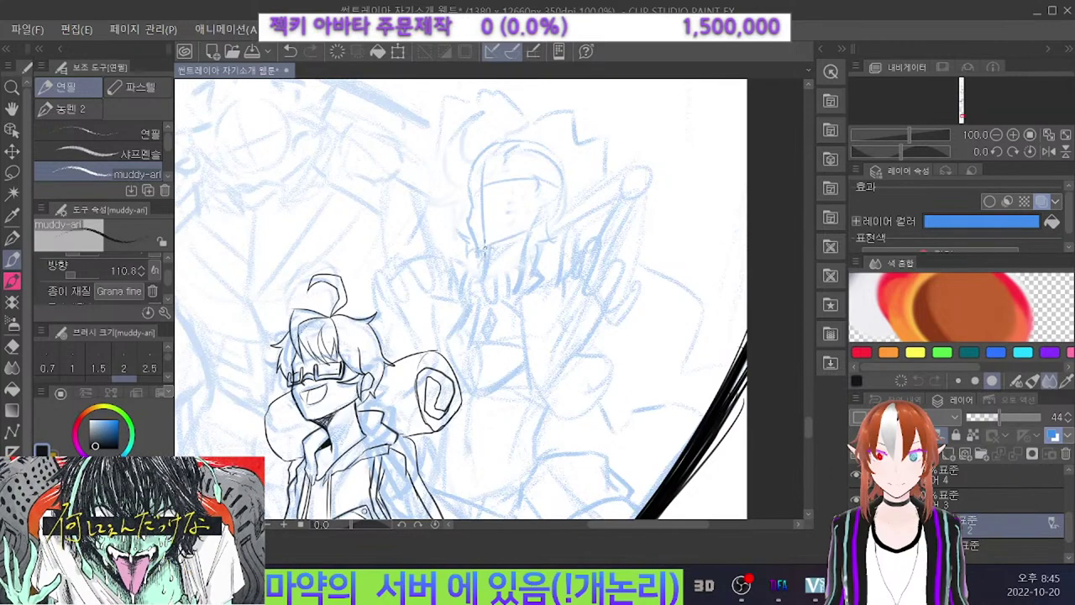
key(ctrl+z)
drag(514, 219, 517, 231)
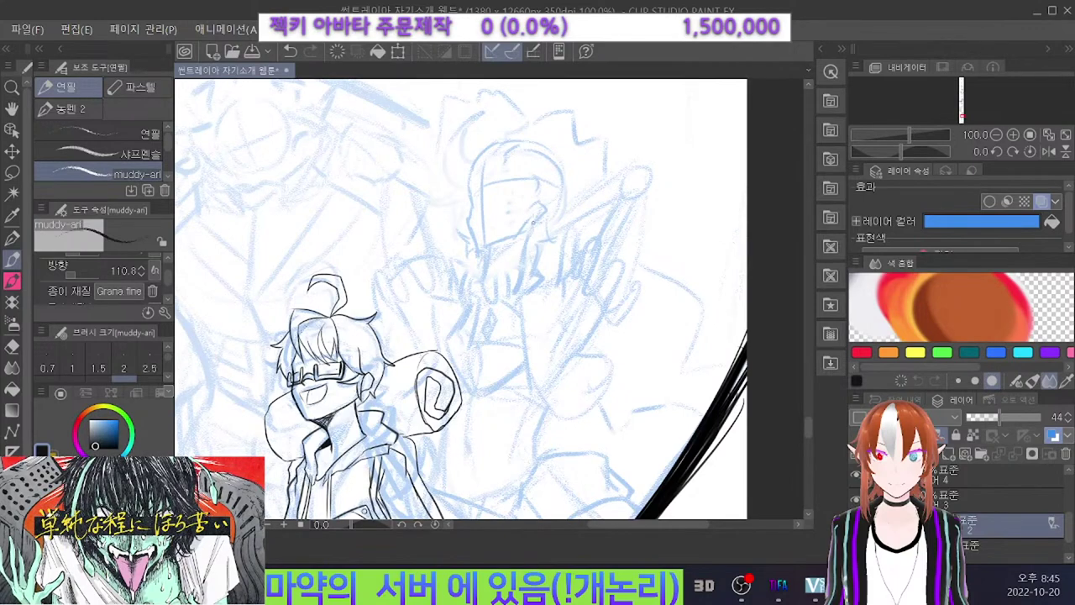
key(e)
key(p)
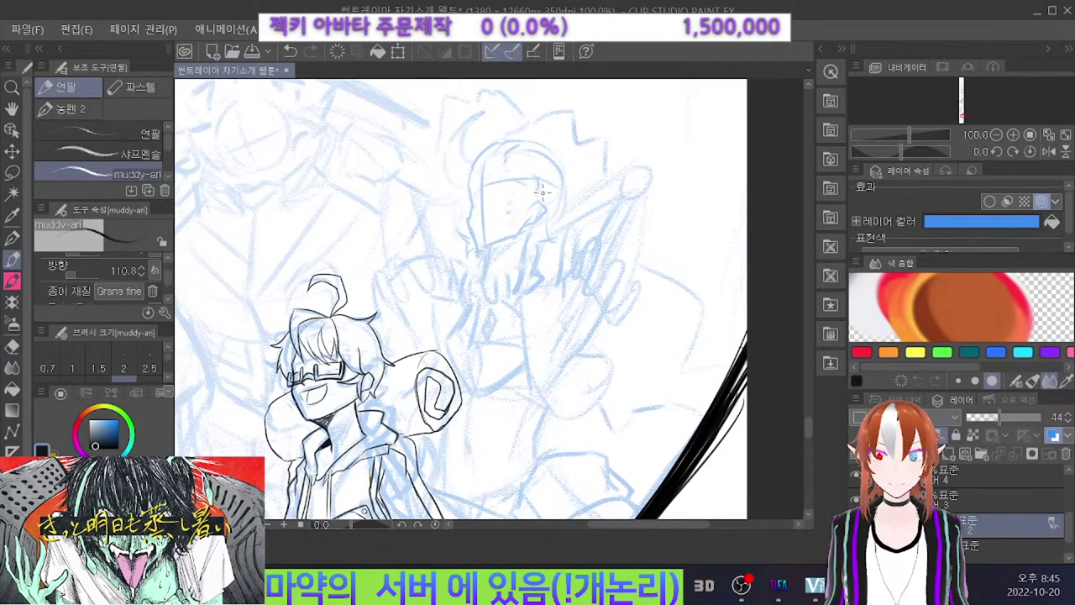
Sketch a narrow slanted eye line just below the brow line.
drag(485, 186, 534, 188)
key(ctrl+z)
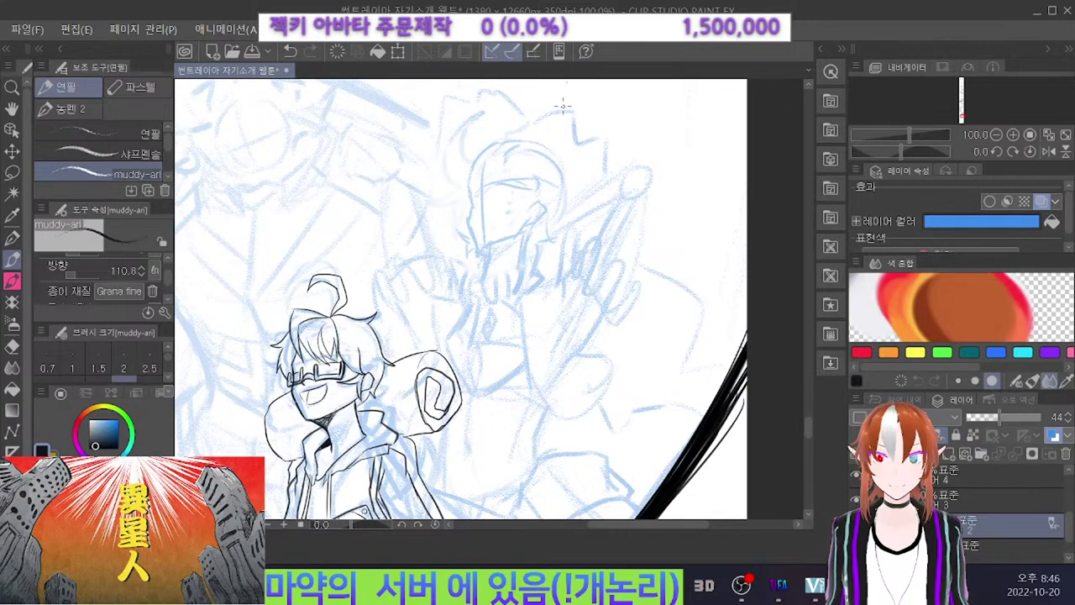
key(ctrl+z)
Sketch curved hair locks sweeping up from the forehead and falling over the brow.
drag(484, 143, 465, 153)
mouse_move(467, 114)
mouse_down()
mouse_move(457, 151)
mouse_move(475, 117)
mouse_up()
mouse_move(489, 163)
mouse_down()
mouse_move(507, 159)
mouse_move(499, 181)
mouse_move(489, 167)
mouse_up()
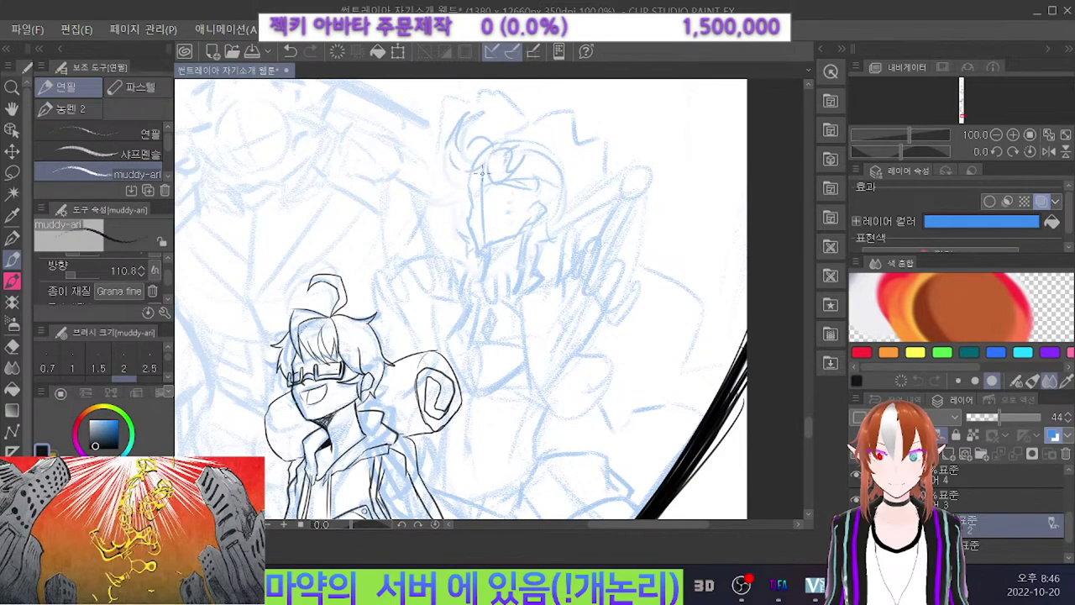
Sketch a slanted toothy grin across the lower face, redoing strokes near the front cheek.
mouse_move(511, 205)
mouse_down()
mouse_move(489, 213)
mouse_move(504, 220)
mouse_up()
key(ctrl+z)
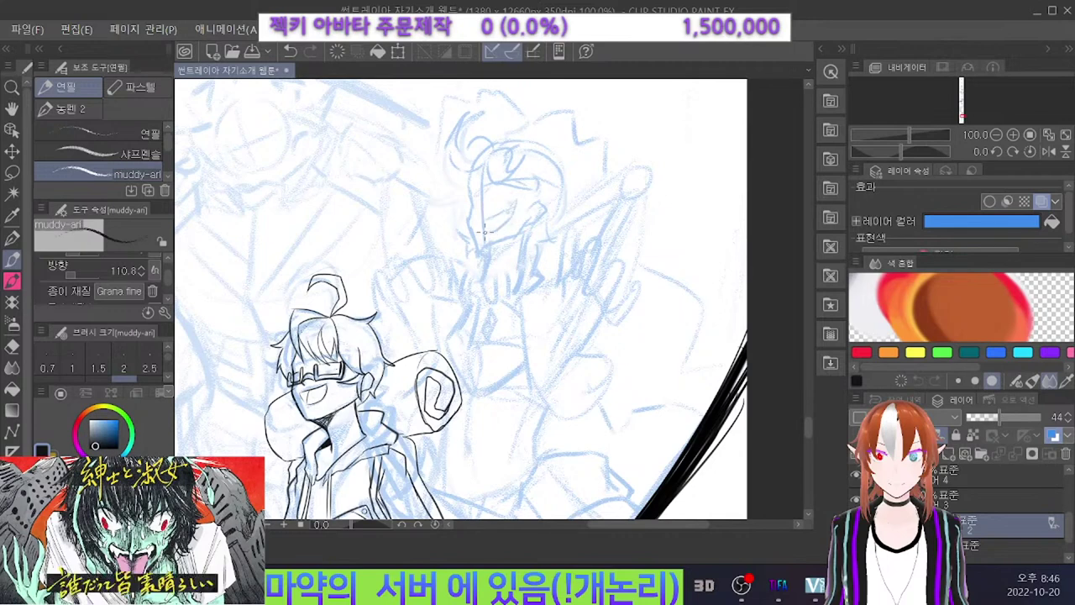
key(ctrl+z)
drag(472, 208, 482, 235)
key(ctrl+z)
key(ctrl+z)
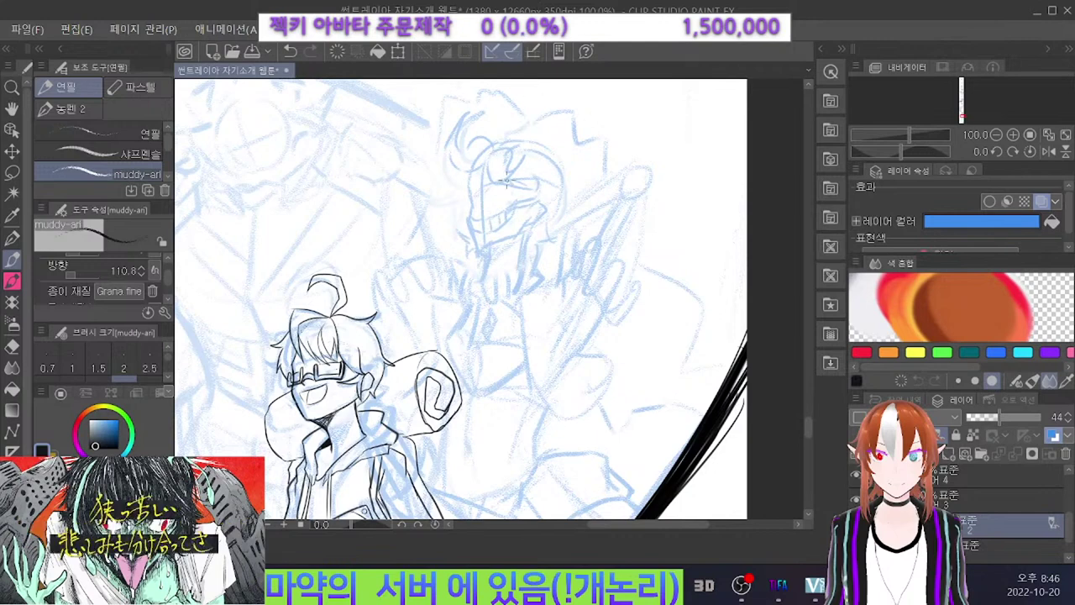
Sketch the eye details and short hair locks beside the front cheek, redoing misplaced strokes around the face.
drag(492, 180, 490, 194)
key(ctrl+z)
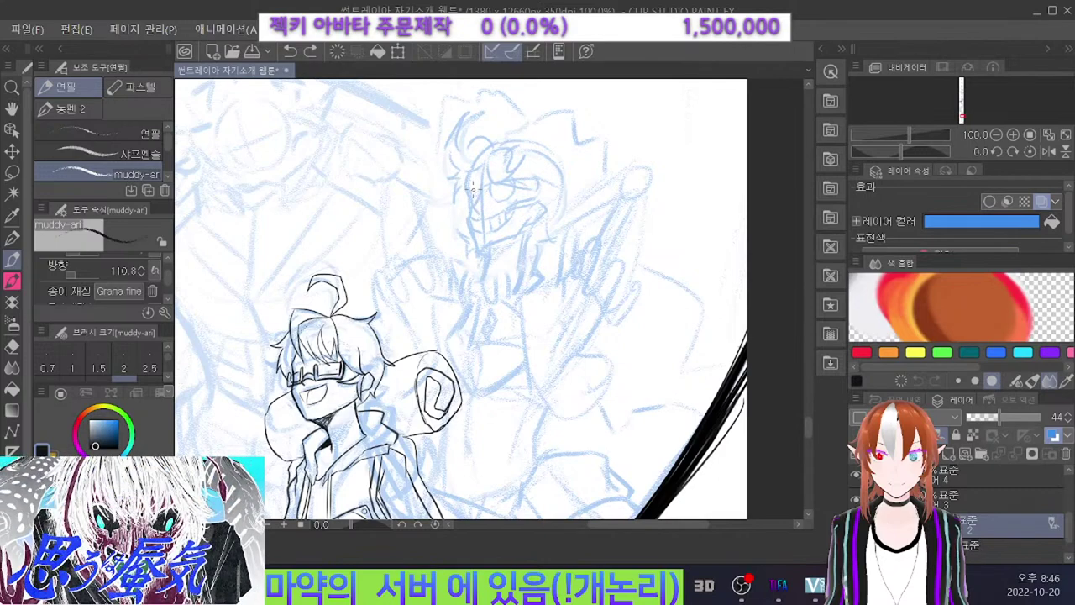
drag(478, 201, 478, 214)
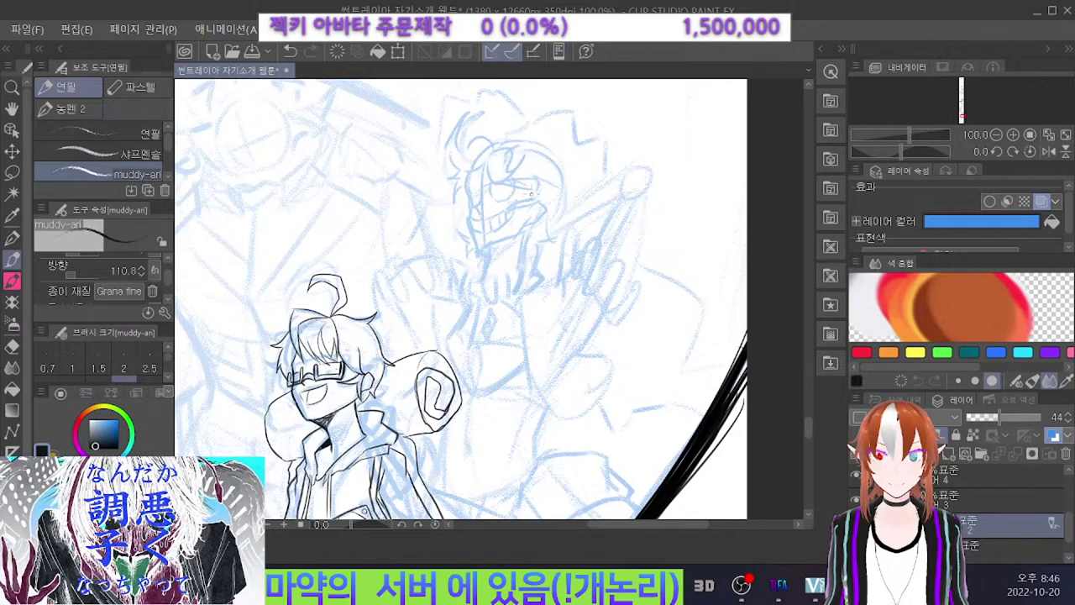
mouse_move(550, 180)
mouse_down()
mouse_move(561, 190)
mouse_move(540, 180)
mouse_move(551, 224)
mouse_move(533, 243)
mouse_move(549, 247)
mouse_move(527, 248)
mouse_move(511, 296)
mouse_move(484, 299)
mouse_up()
key(ctrl+z)
drag(480, 257, 469, 284)
key(ctrl+0)
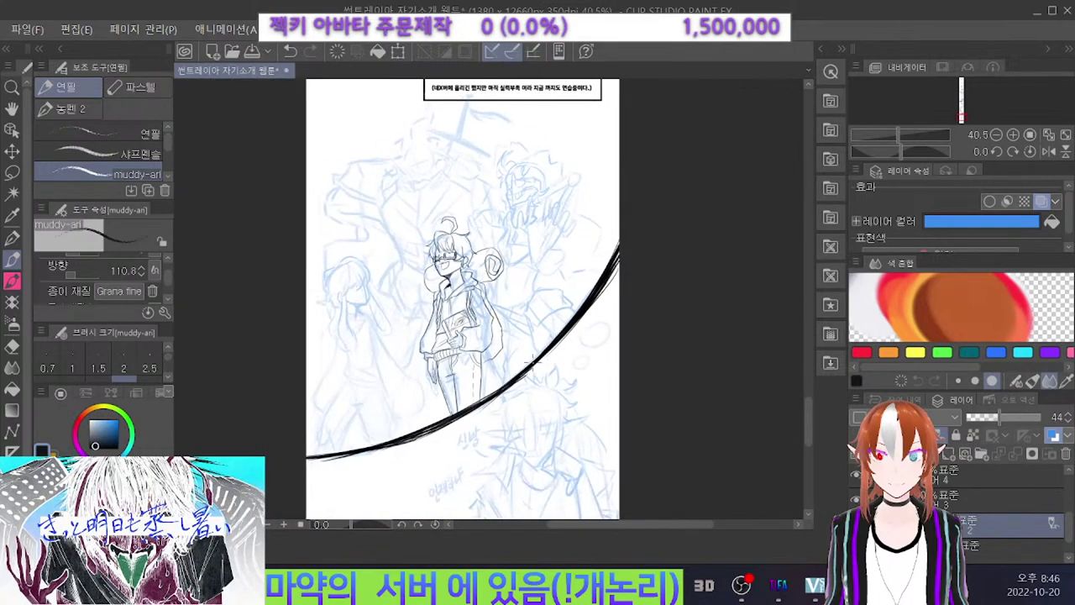
scroll(486, 200, up, 3)
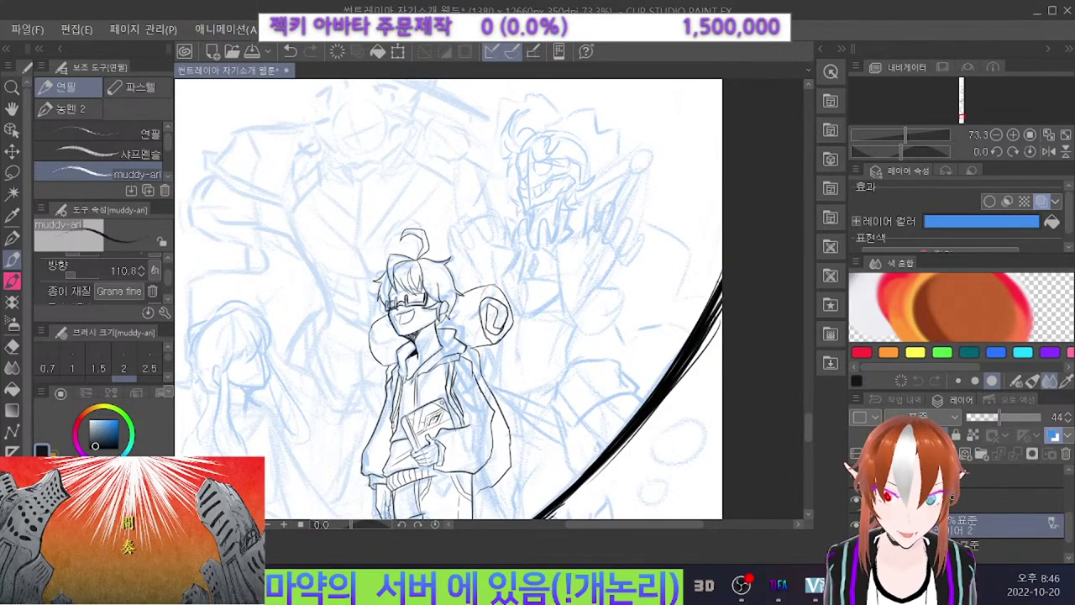
mouse_move(501, 152)
mouse_down()
mouse_move(465, 145)
mouse_move(461, 182)
mouse_move(472, 202)
mouse_move(492, 167)
mouse_move(495, 197)
mouse_move(491, 175)
mouse_move(498, 199)
mouse_move(518, 181)
mouse_up()
key(ctrl+z)
key(ctrl+z)
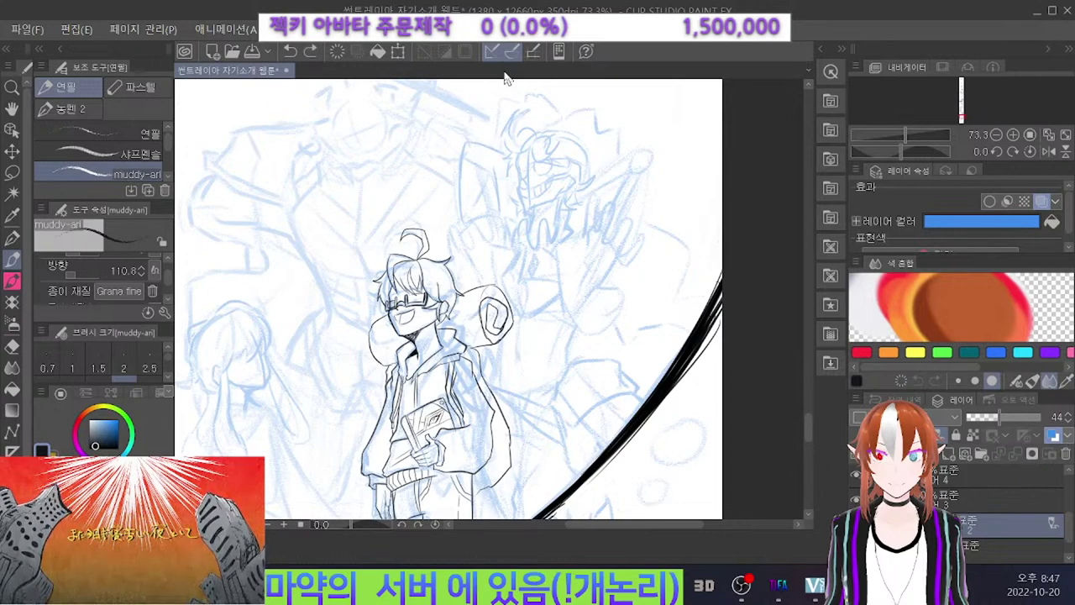
key(ctrl+z)
key(ctrl+z)
key(ctrl+z)
key(ctrl+z)
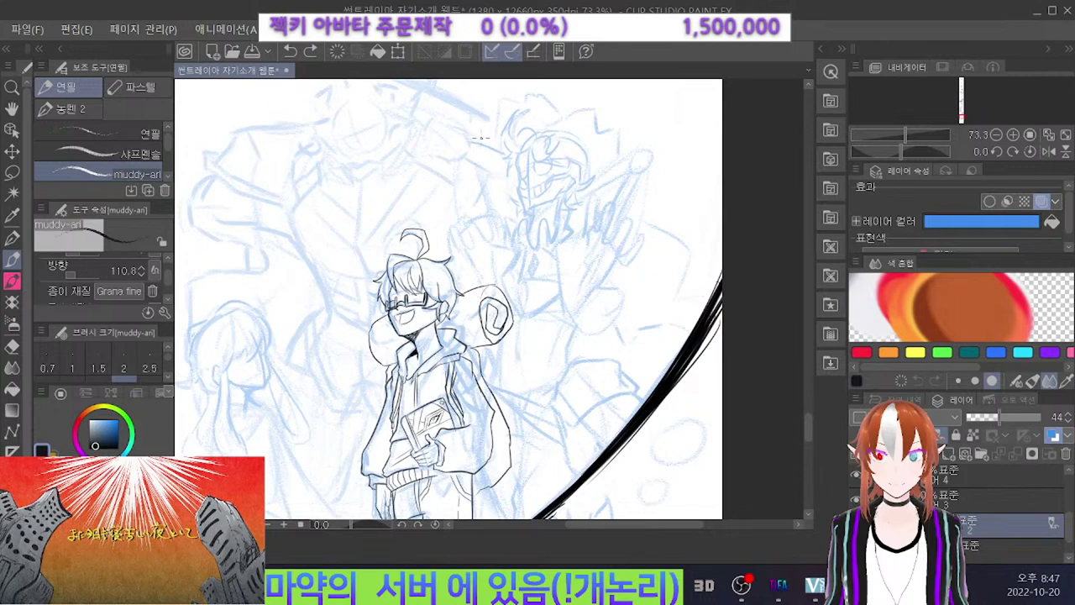
mouse_move(506, 151)
mouse_down()
mouse_move(466, 140)
mouse_move(510, 155)
mouse_move(469, 141)
mouse_move(469, 196)
mouse_up()
key(ctrl+z)
key(ctrl+z)
Sketch the raised arm nearest the hoodie figure as a tall narrow outline beside the face, redoing its side line.
drag(468, 148, 470, 205)
key(ctrl+z)
drag(468, 147, 470, 195)
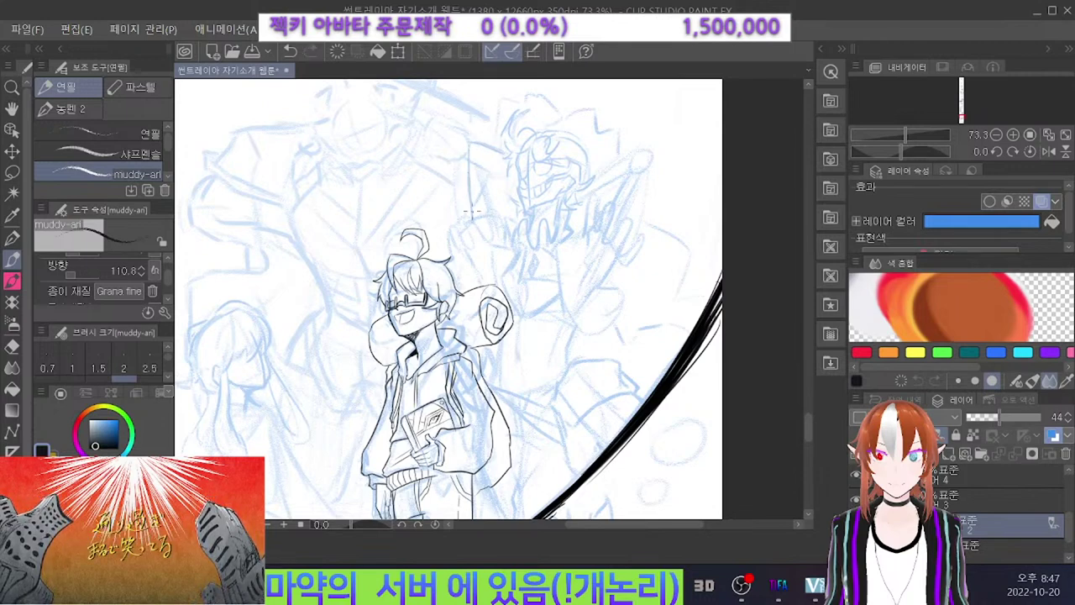
key(ctrl+z)
drag(506, 183, 509, 222)
key(ctrl+z)
key(ctrl+z)
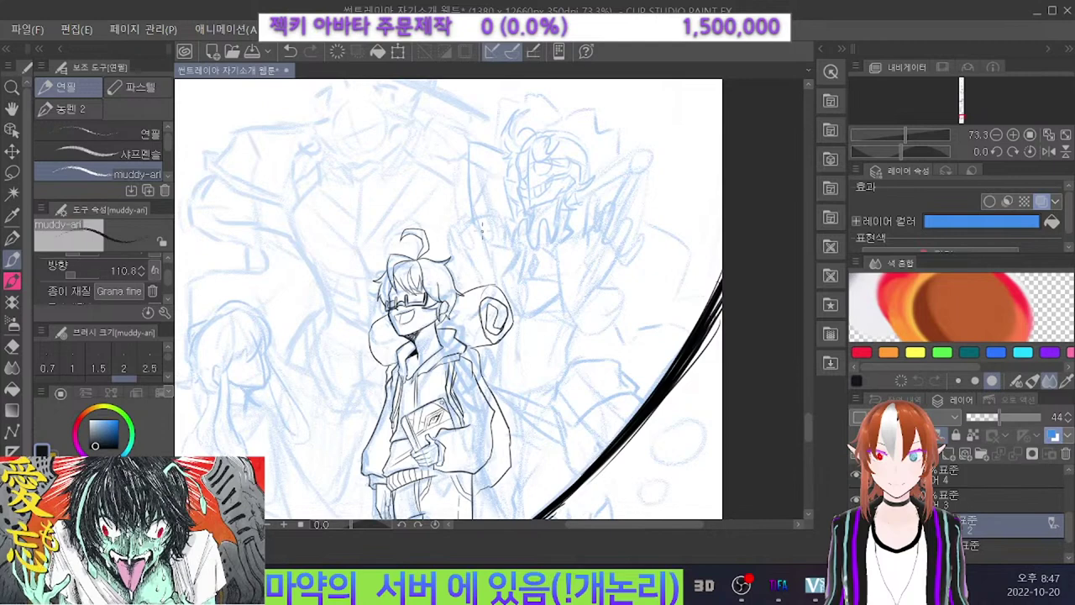
drag(477, 223, 488, 266)
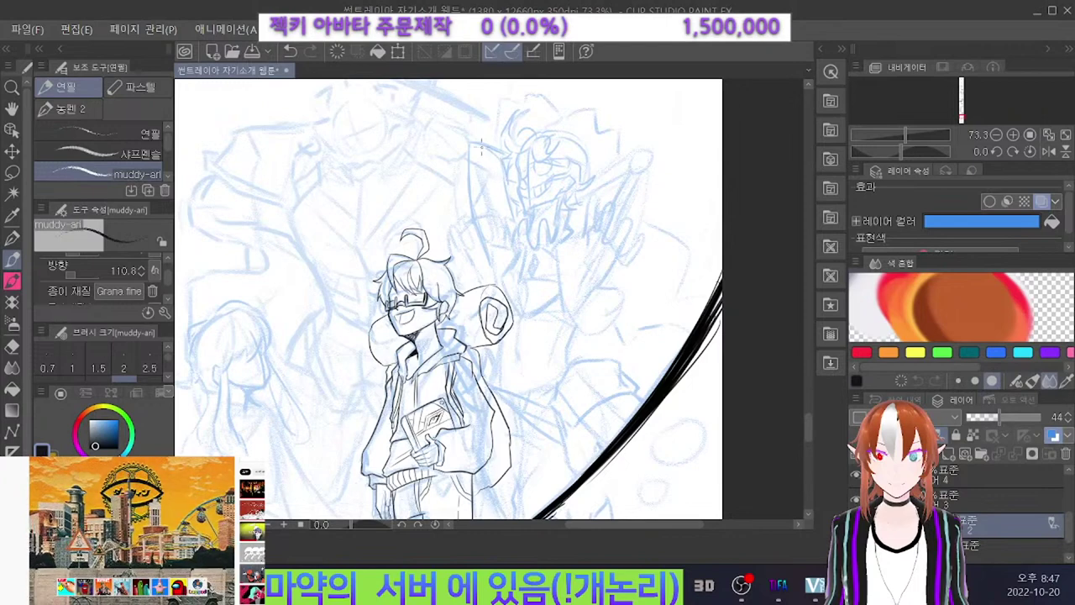
drag(469, 134, 503, 155)
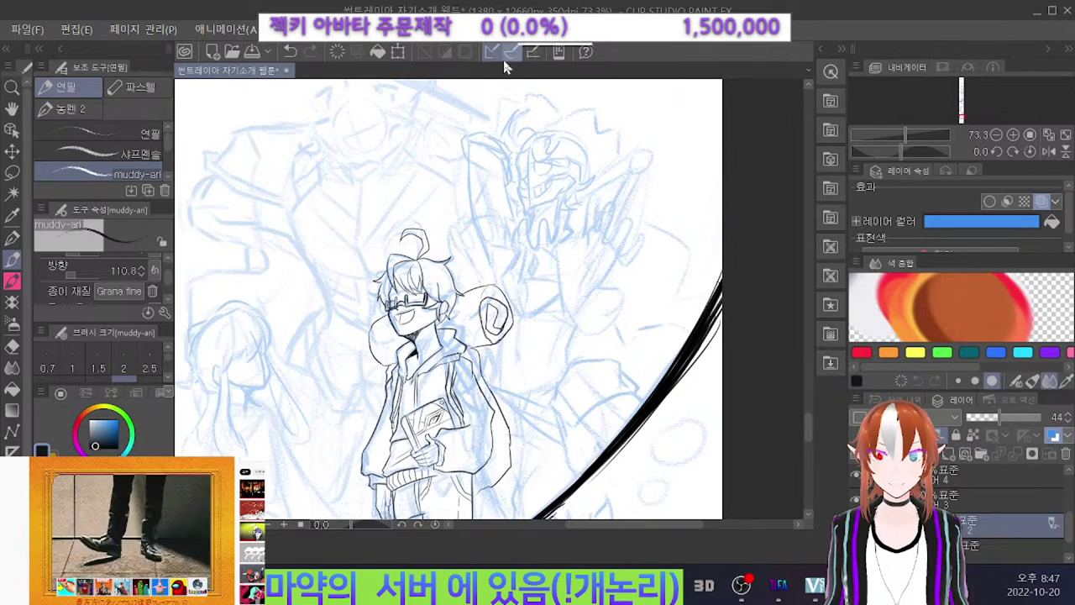
Try to sketch the opposite raised arm as an upright narrow shape with a squared tip beside the face.
drag(607, 141, 597, 204)
key(ctrl+z)
drag(598, 160, 589, 250)
key(ctrl+z)
key(ctrl+z)
mouse_move(600, 148)
mouse_down()
mouse_move(585, 264)
mouse_move(594, 250)
mouse_up()
key(ctrl+z)
key(bracketright)
key(bracketright)
mouse_move(607, 151)
mouse_down()
mouse_move(602, 245)
mouse_move(587, 264)
mouse_up()
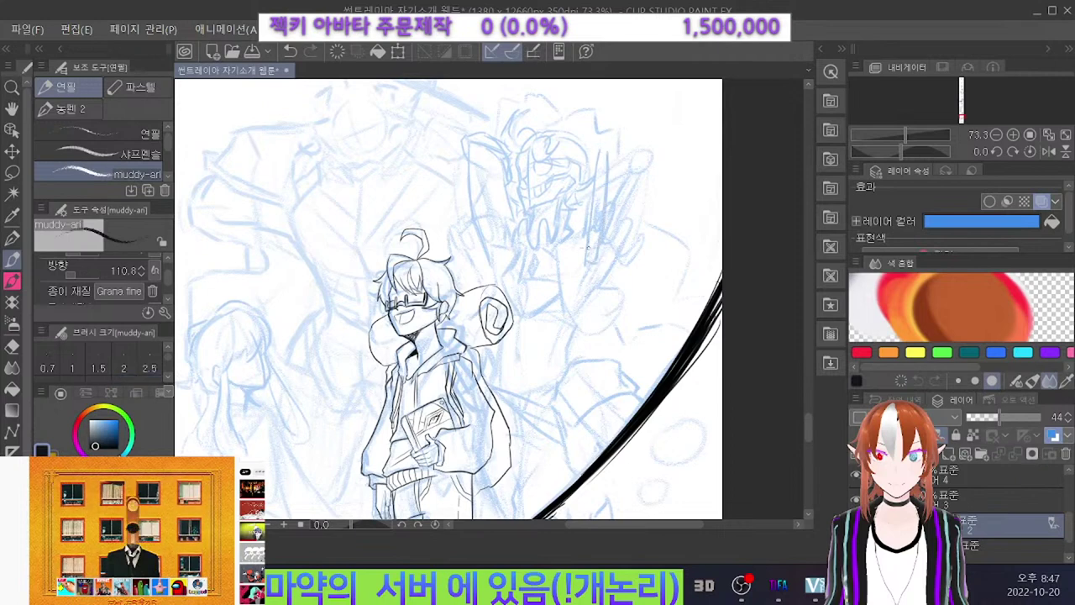
mouse_move(598, 136)
mouse_down()
mouse_move(591, 160)
mouse_move(610, 168)
mouse_up()
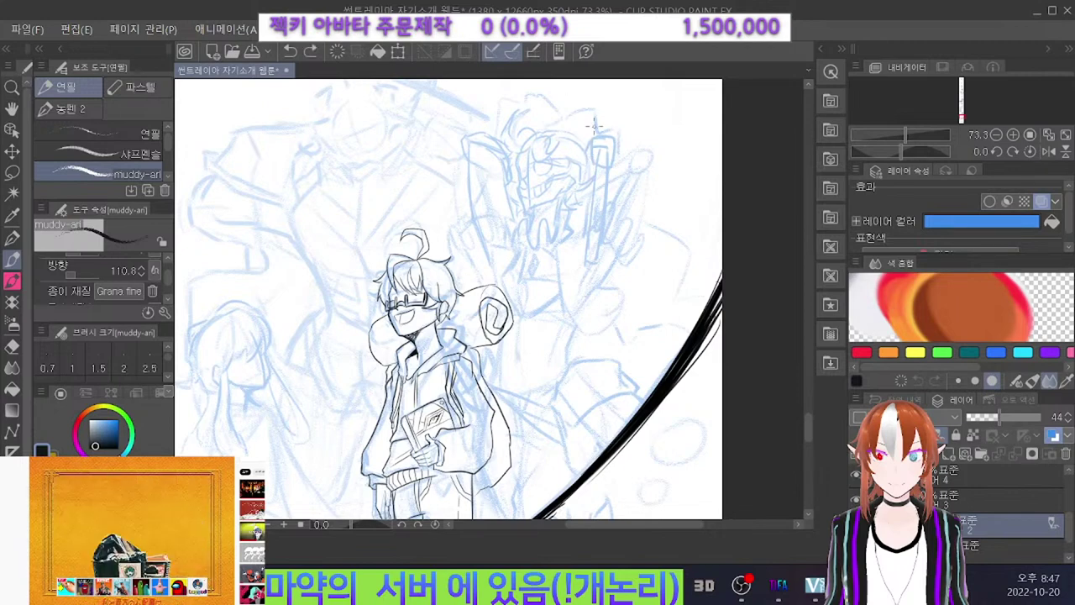
drag(610, 257, 579, 307)
key(ctrl+z)
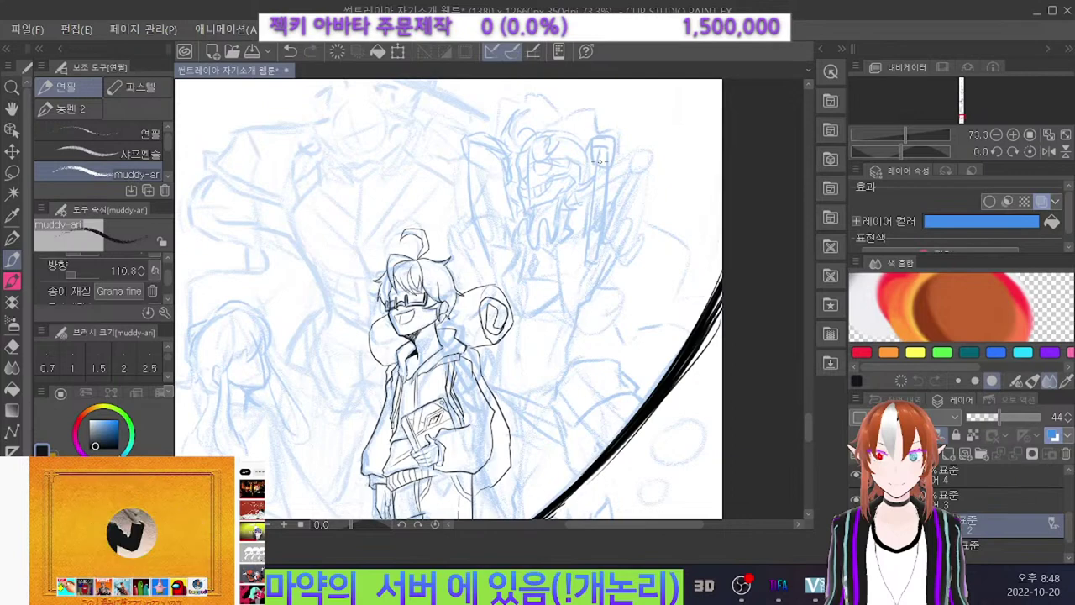
Sketch bent finger strokes across the area just below the grinning face, undoing misplaced ones.
scroll(600, 162, down, 3)
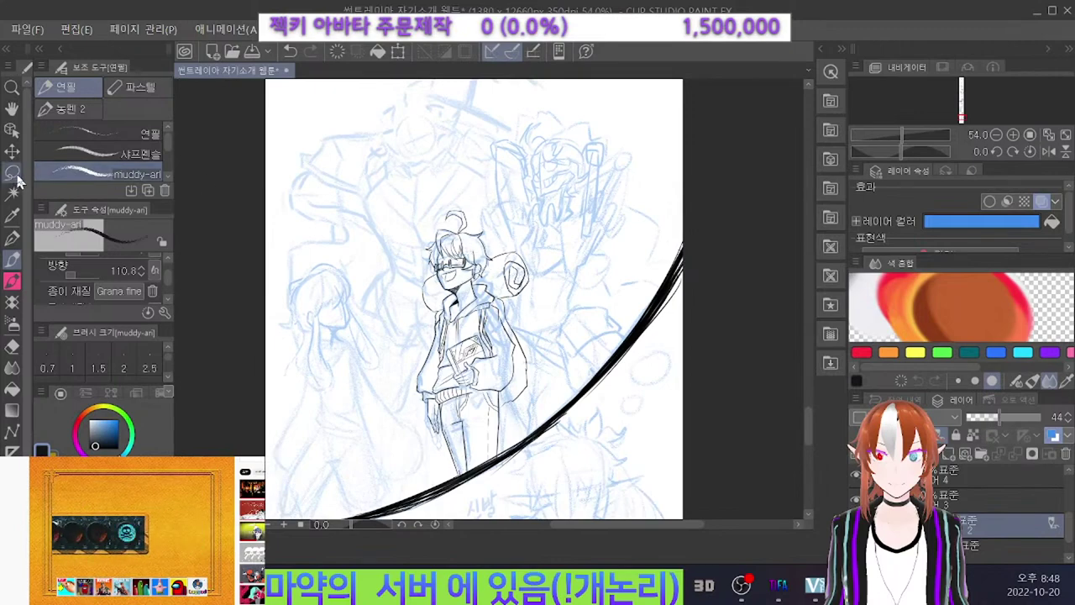
key(m)
scroll(573, 128, up, 2)
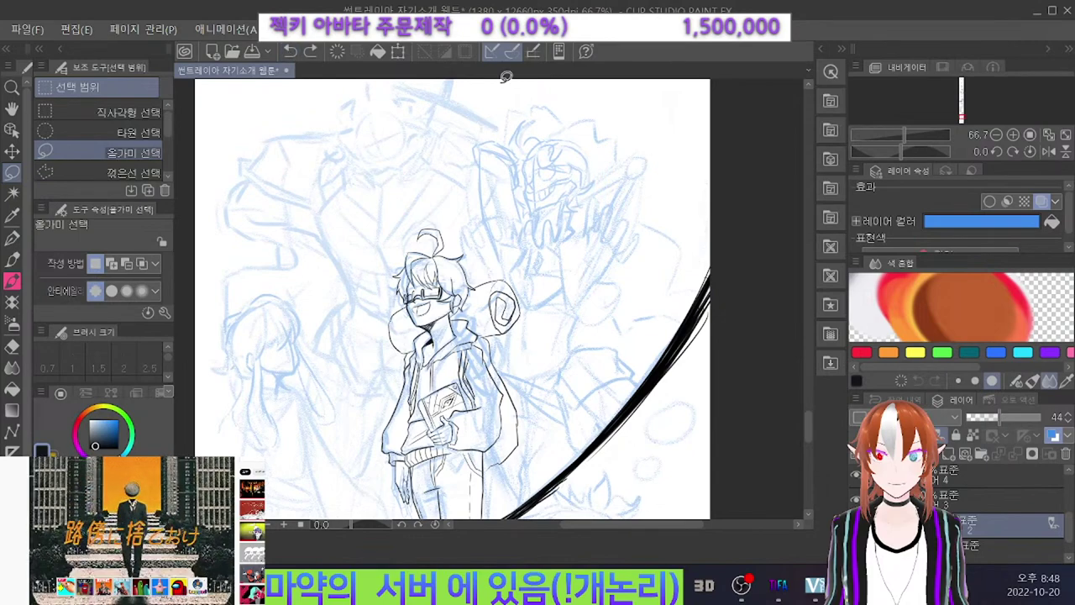
key(p)
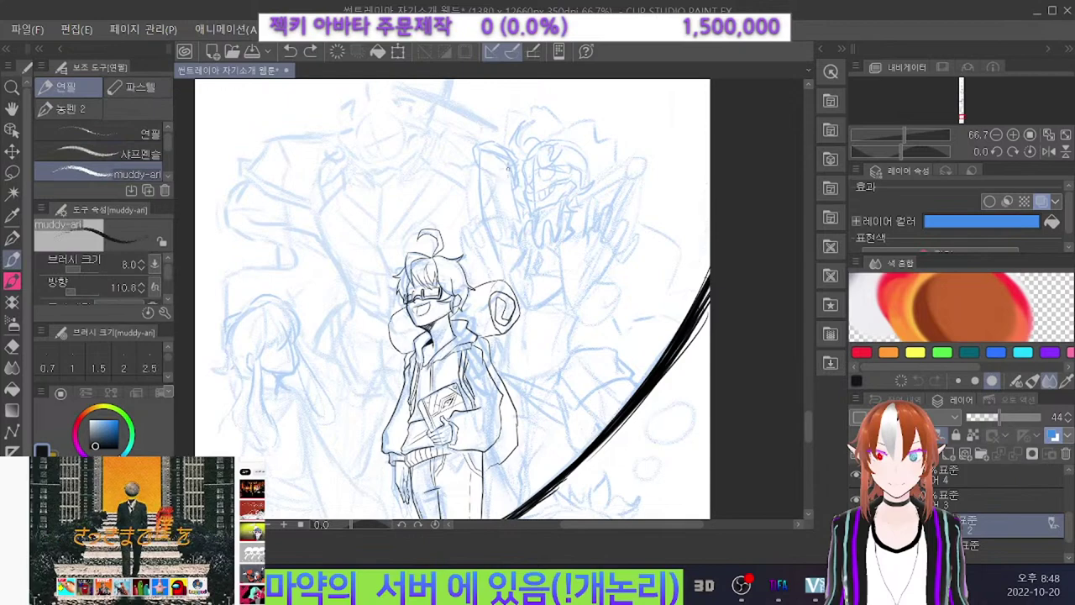
drag(517, 212, 590, 223)
key(ctrl+z)
key(ctrl+z)
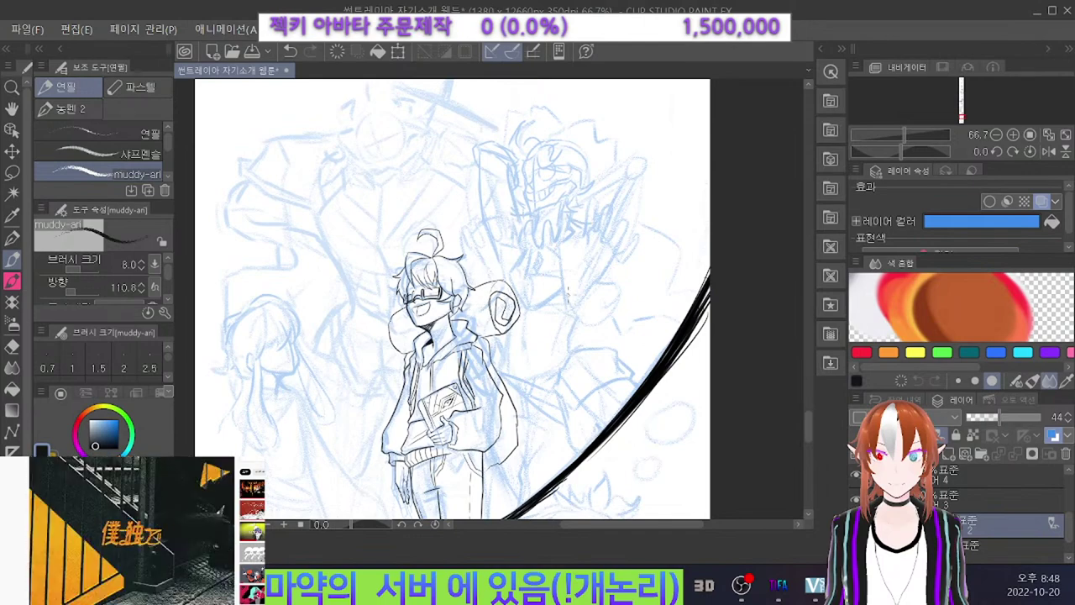
Sketch the outer raised arm as a slanted narrow outline with a rounded top, following the original sketch.
mouse_move(627, 169)
mouse_down()
mouse_move(608, 205)
mouse_move(619, 210)
mouse_up()
mouse_move(640, 171)
mouse_down()
mouse_move(635, 153)
mouse_move(618, 171)
mouse_up()
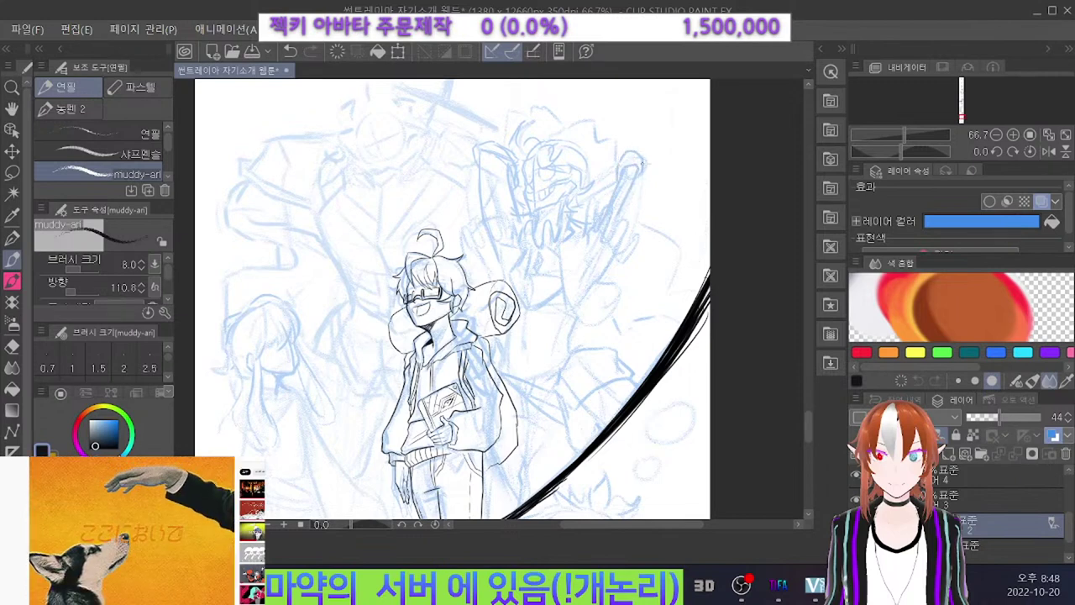
mouse_move(621, 157)
mouse_down()
mouse_move(602, 177)
mouse_move(624, 172)
mouse_move(587, 197)
mouse_move(619, 182)
mouse_move(579, 201)
mouse_up()
key(ctrl+z)
key(ctrl+z)
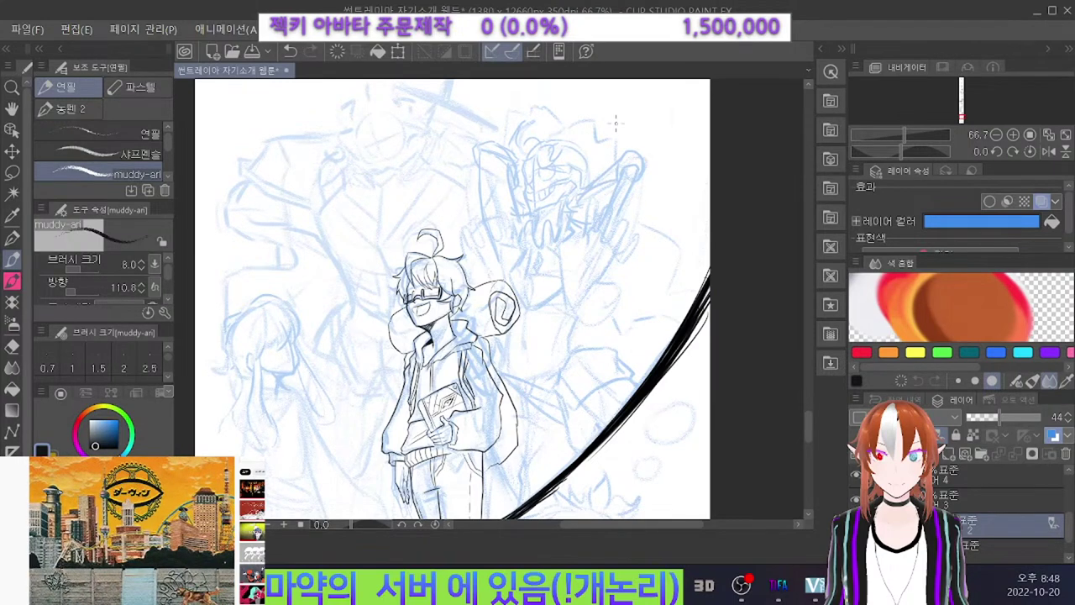
Add inner contour and finger strokes to the raised arm nearest the hoodie figure.
mouse_move(482, 157)
mouse_down()
mouse_move(481, 202)
mouse_move(515, 205)
mouse_move(518, 231)
mouse_up()
mouse_move(509, 193)
mouse_down()
mouse_move(494, 233)
mouse_move(475, 224)
mouse_move(504, 262)
mouse_move(501, 283)
mouse_up()
key(ctrl+z)
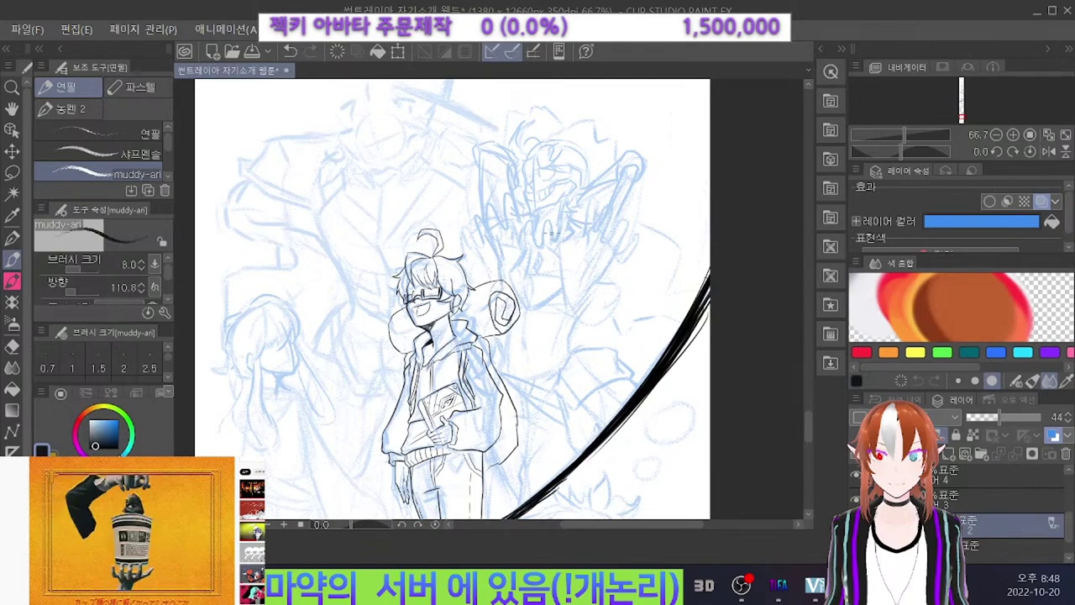
Sketch a contour sweeping from below the outer raised arm down to the thick black arc, redoing it as a smoother curve.
scroll(550, 234, down, 1)
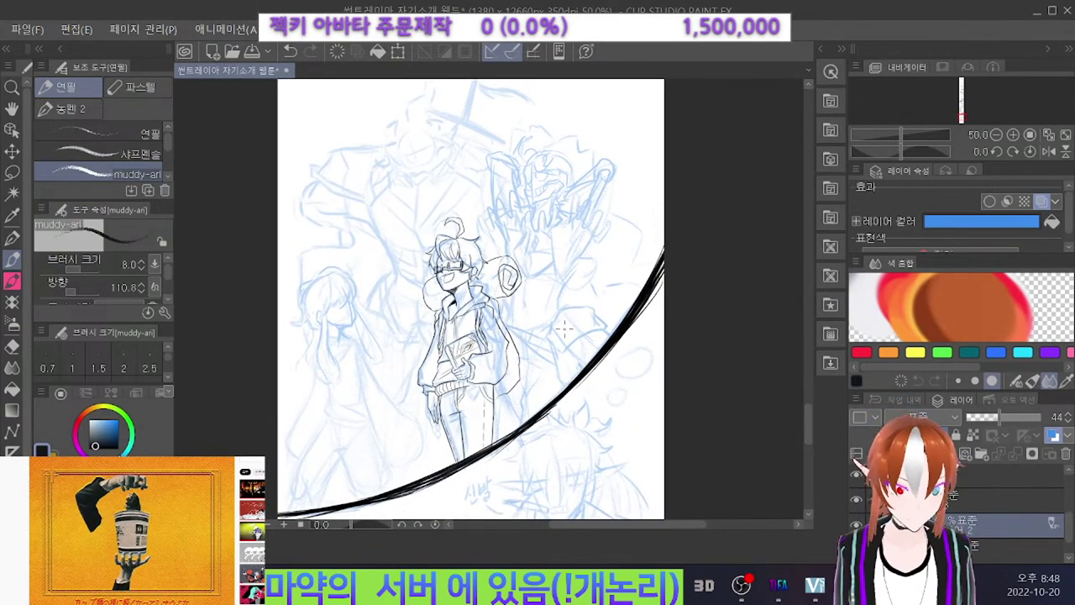
scroll(563, 327, up, 2)
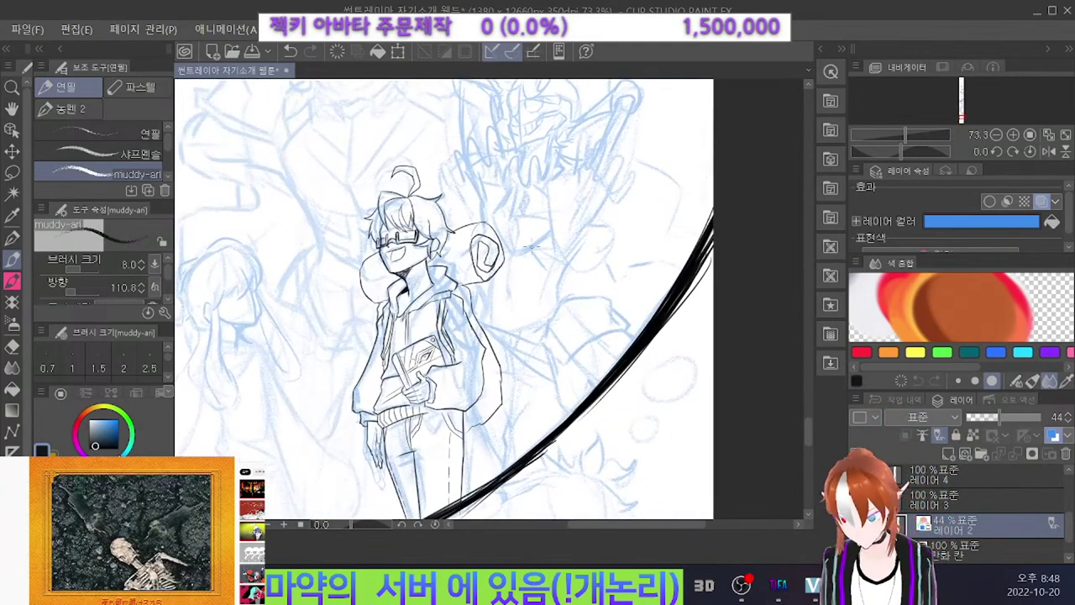
scroll(539, 156, down, 1)
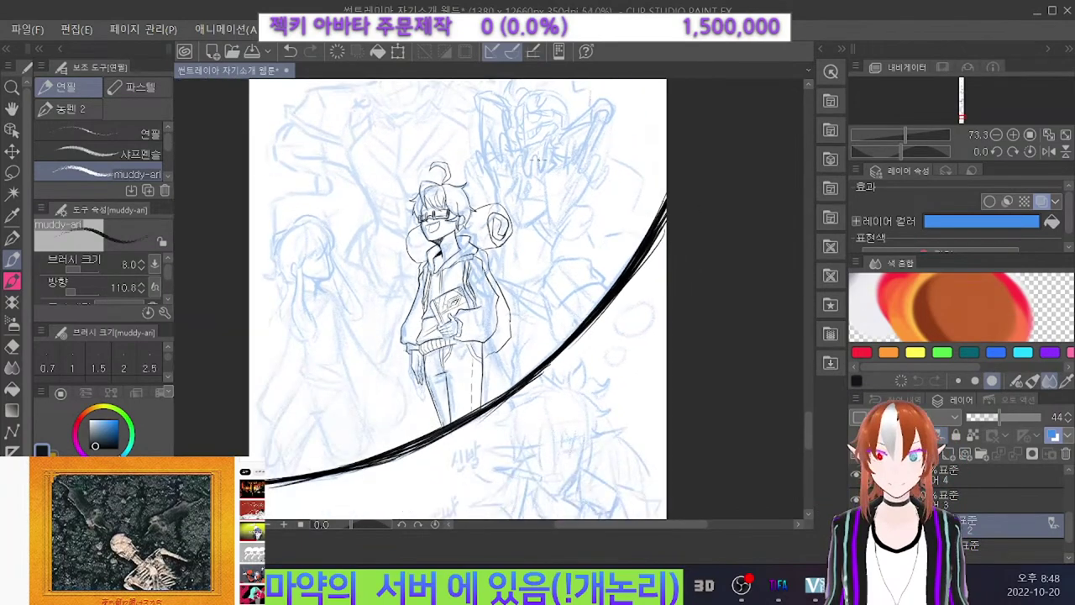
scroll(532, 159, down, 2)
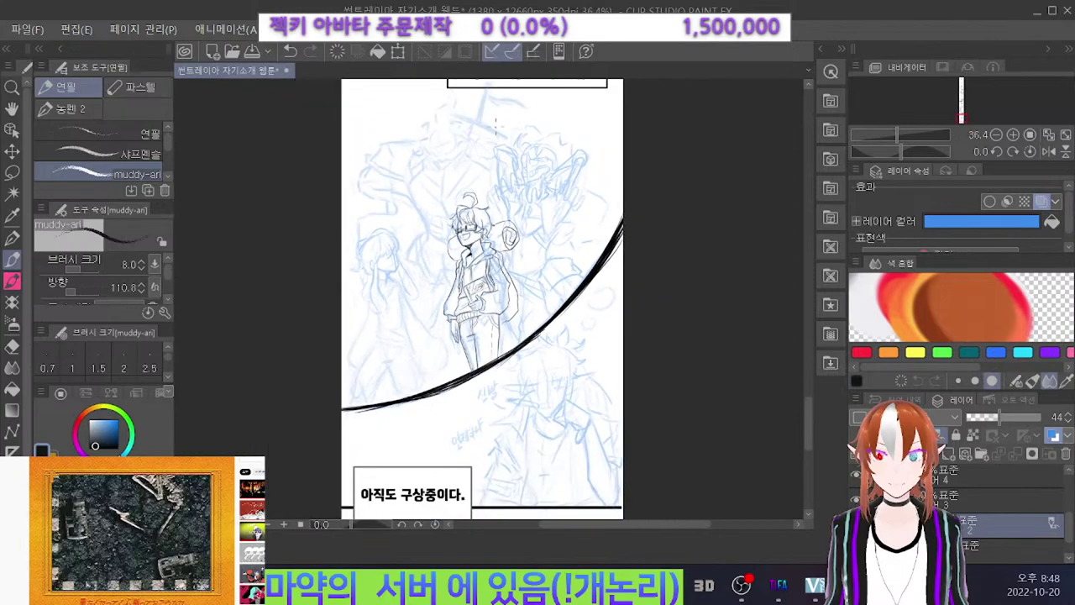
scroll(501, 152, up, 2)
mouse_move(625, 186)
mouse_down()
mouse_move(629, 223)
mouse_move(672, 248)
mouse_up()
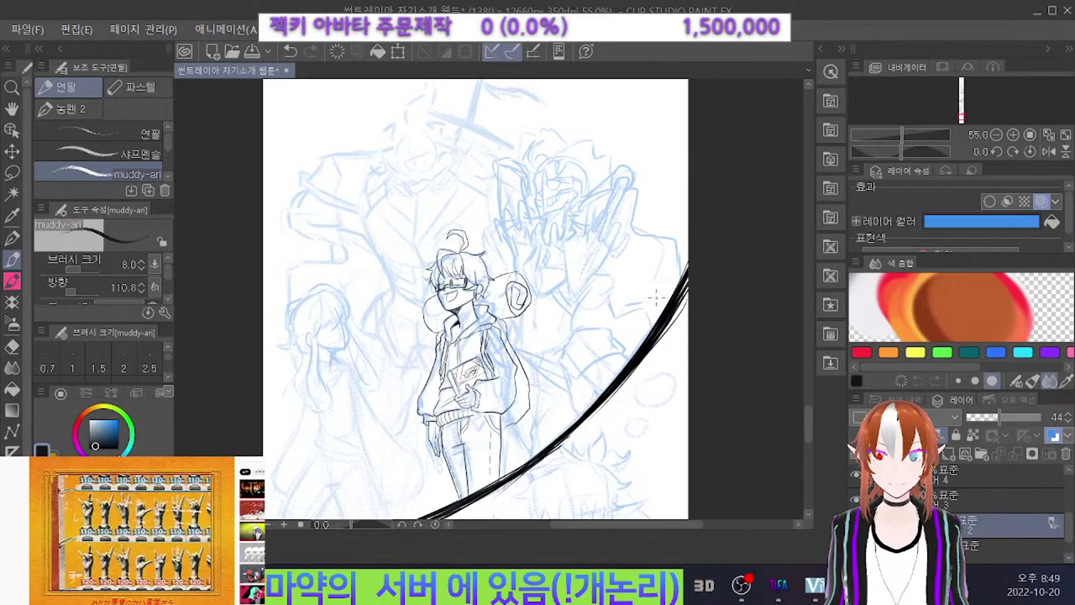
key(ctrl+z)
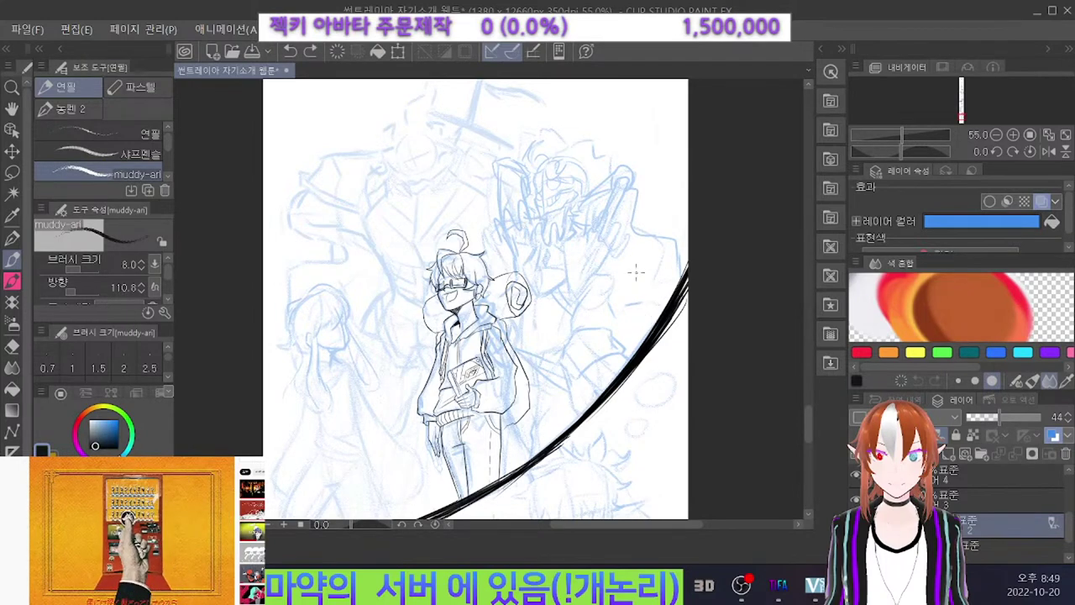
key(ctrl+z)
mouse_move(636, 223)
mouse_down()
mouse_move(645, 261)
mouse_move(680, 286)
mouse_up()
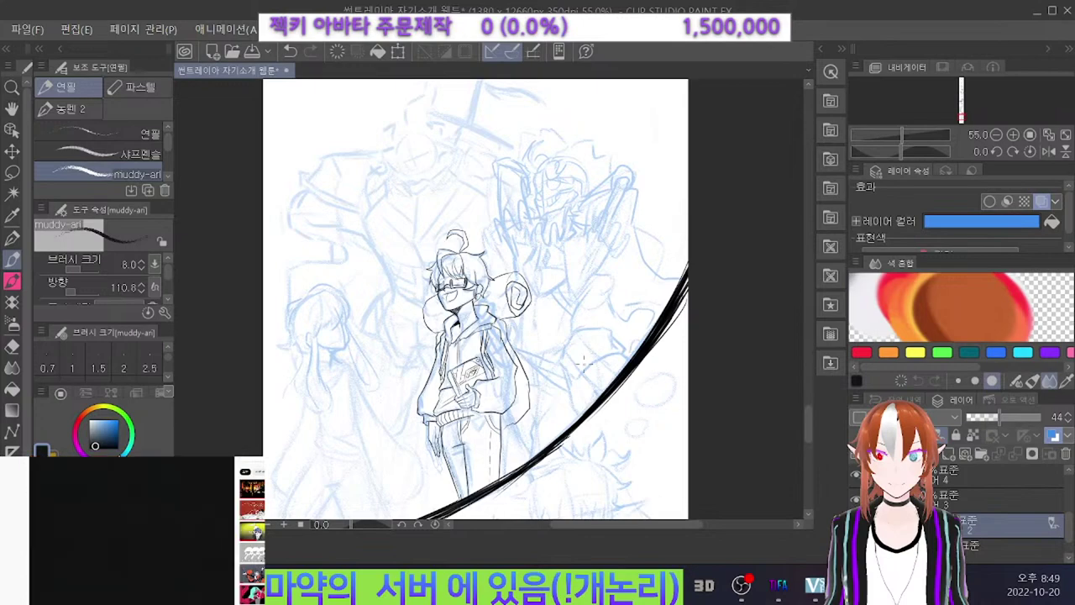
Examine the overall composition of the group drawing together with the caption boxes and the closing section.
scroll(580, 332, down, 3)
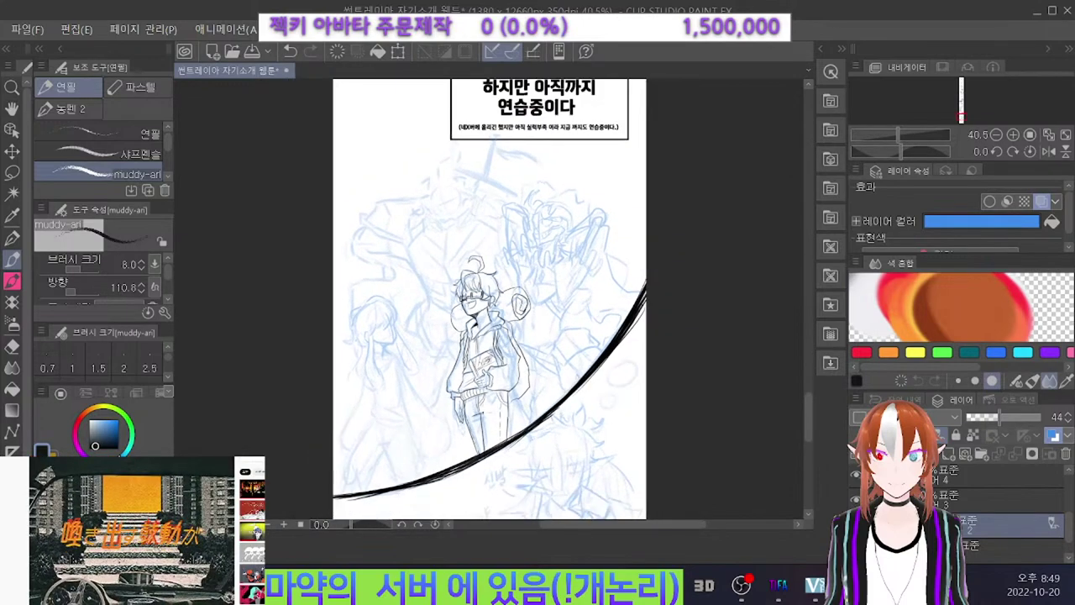
scroll(462, 260, down, 5)
scroll(487, 410, up, 3)
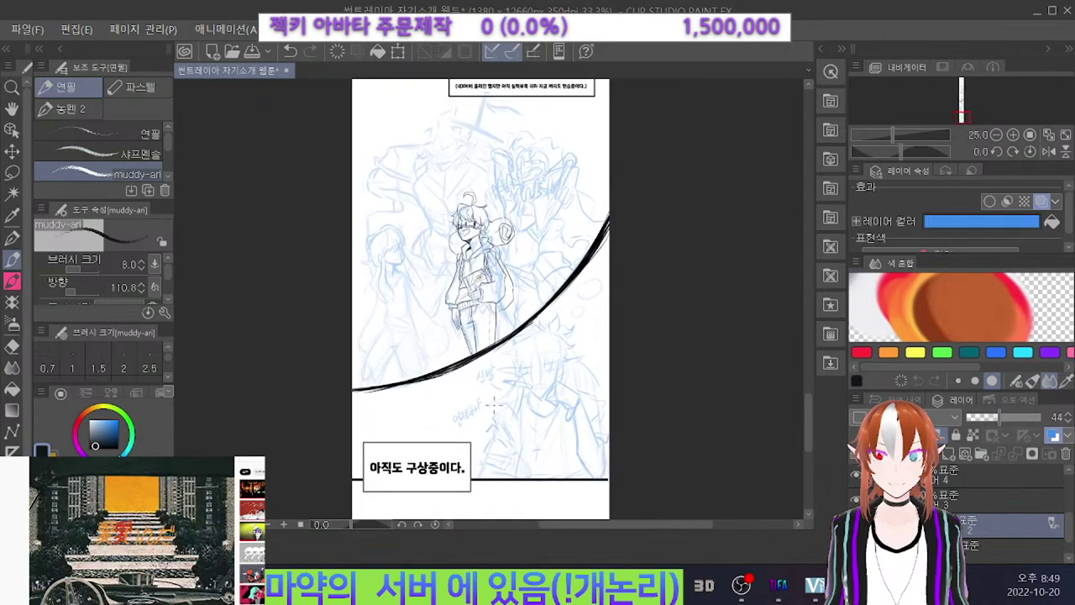
scroll(495, 389, down, 1)
scroll(496, 385, down, 2)
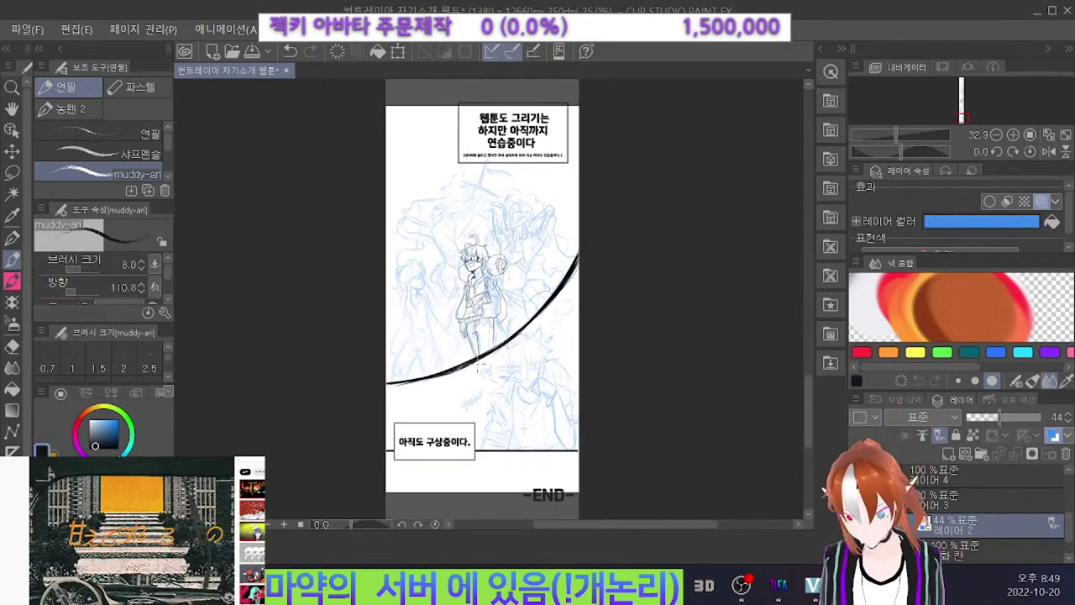
scroll(480, 298, up, 1)
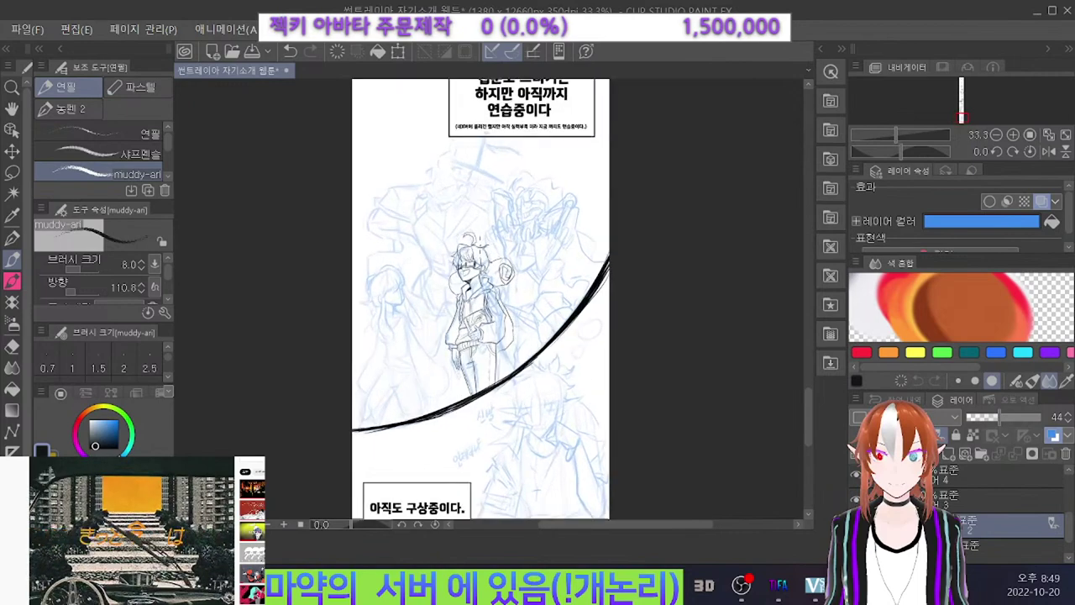
scroll(455, 225, up, 3)
scroll(455, 225, up, 3)
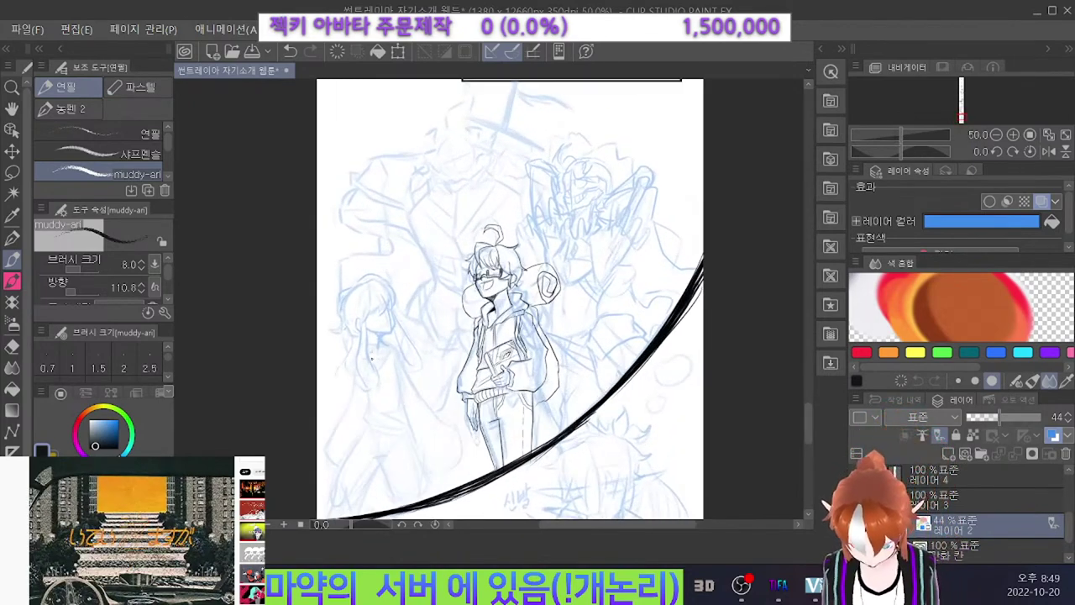
scroll(455, 225, down, 1)
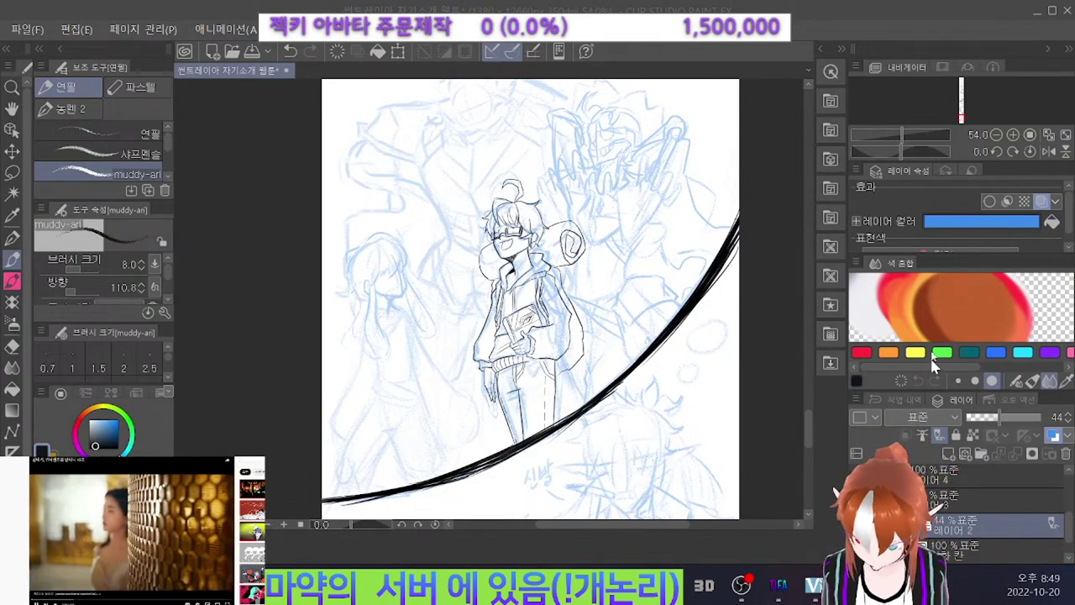
scroll(588, 150, down, 2)
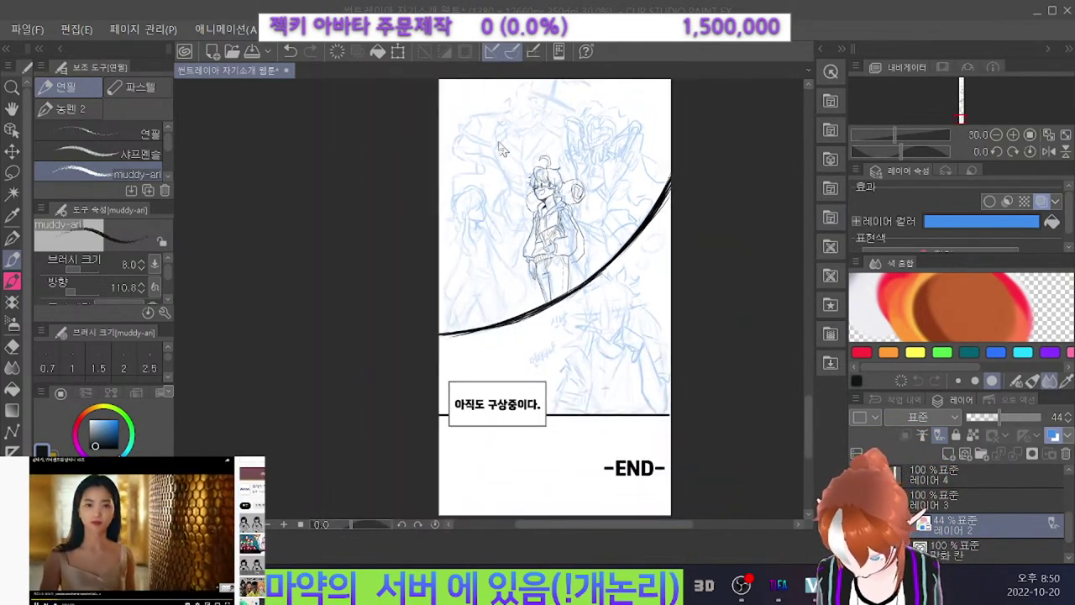
Save the webtoon and create a new 2900 × 3900 px illustration canvas at 72 dpi with white paper.
click(251, 52)
key(ctrl+n)
click(740, 123)
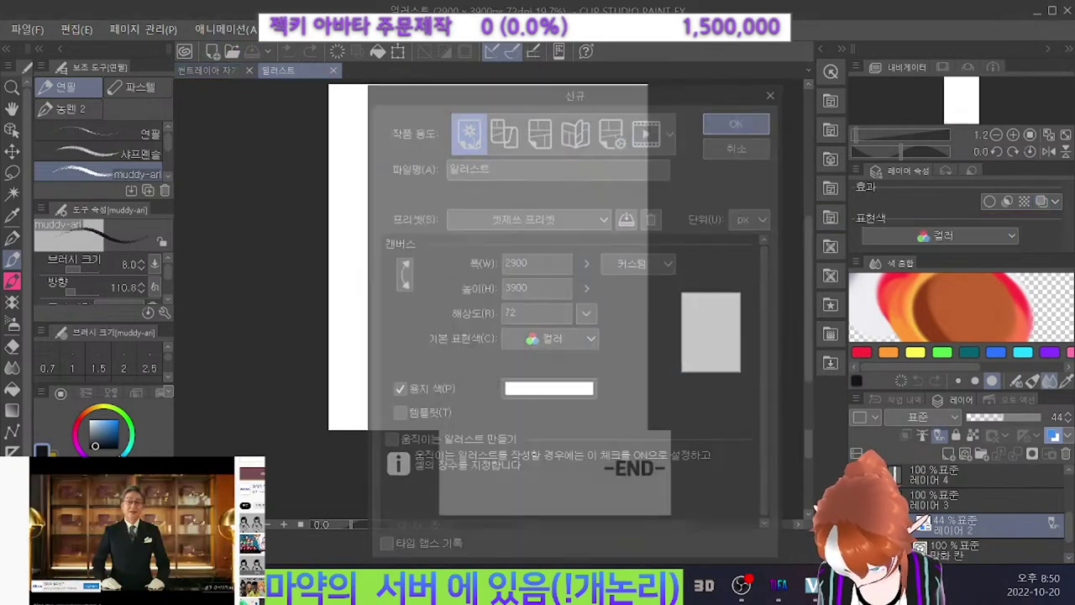
Close the webtoon document so only the blank illustration canvas stays open.
click(248, 71)
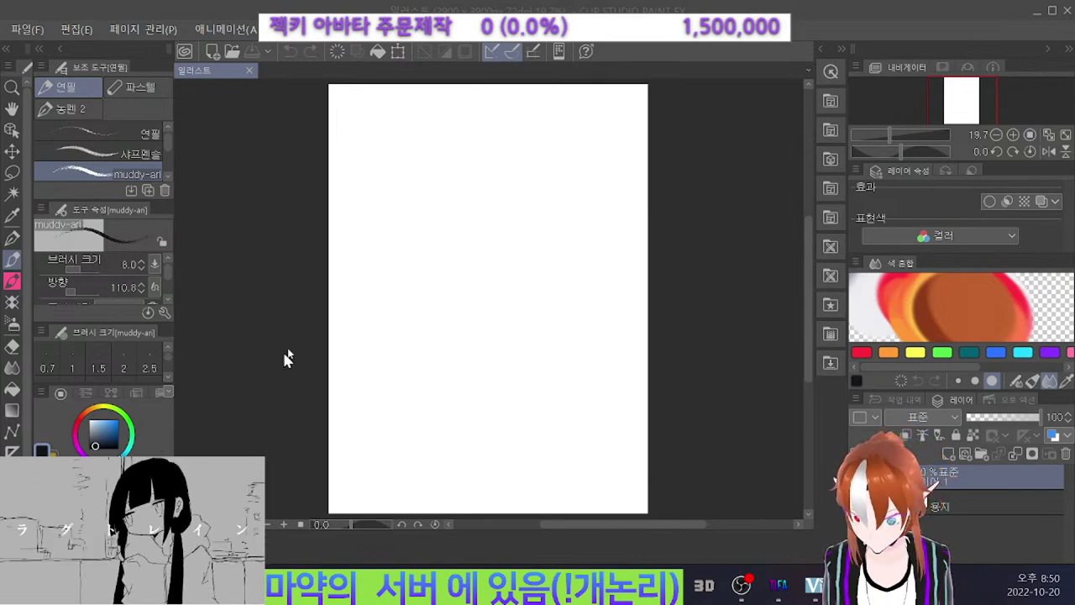
scroll(337, 290, up, 2)
scroll(429, 184, down, 4)
scroll(448, 261, up, 4)
scroll(450, 273, down, 3)
scroll(440, 252, up, 3)
scroll(580, 336, down, 2)
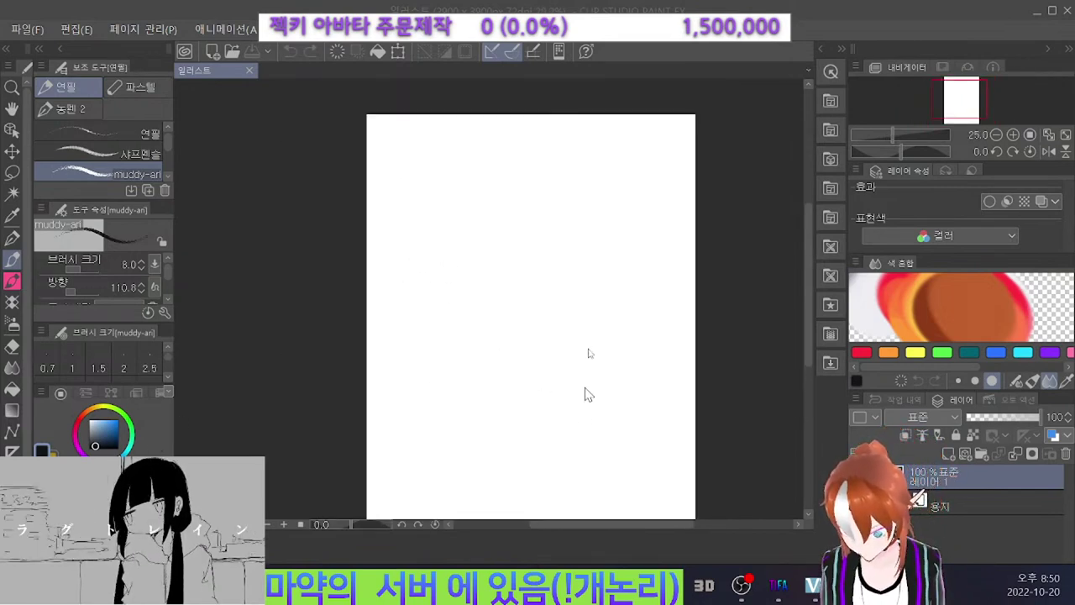
scroll(581, 257, up, 2)
scroll(602, 185, up, 2)
scroll(499, 365, down, 2)
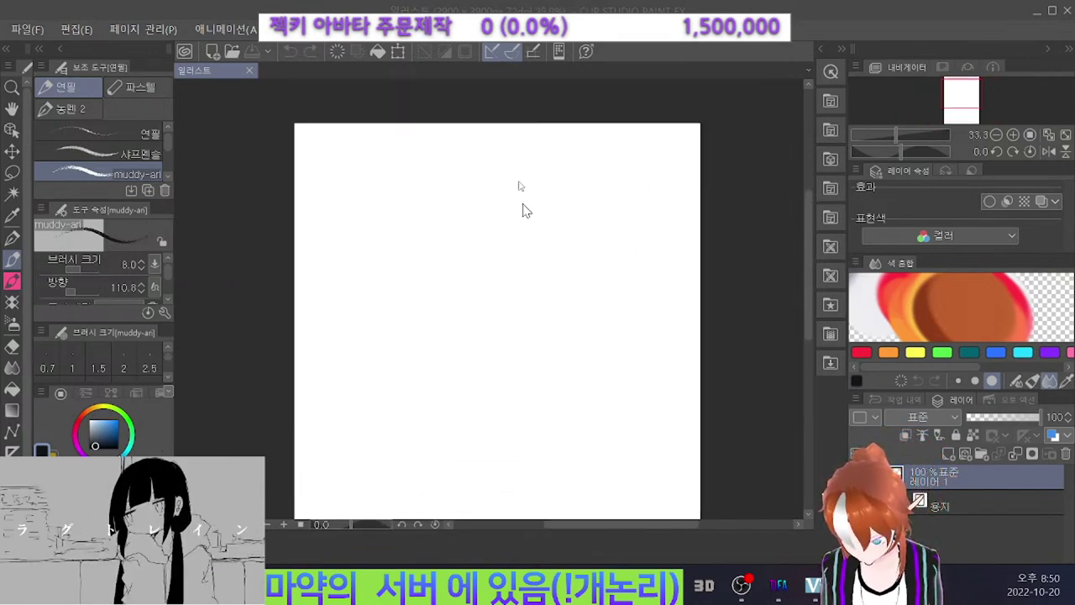
scroll(524, 209, up, 2)
double_click(67, 7)
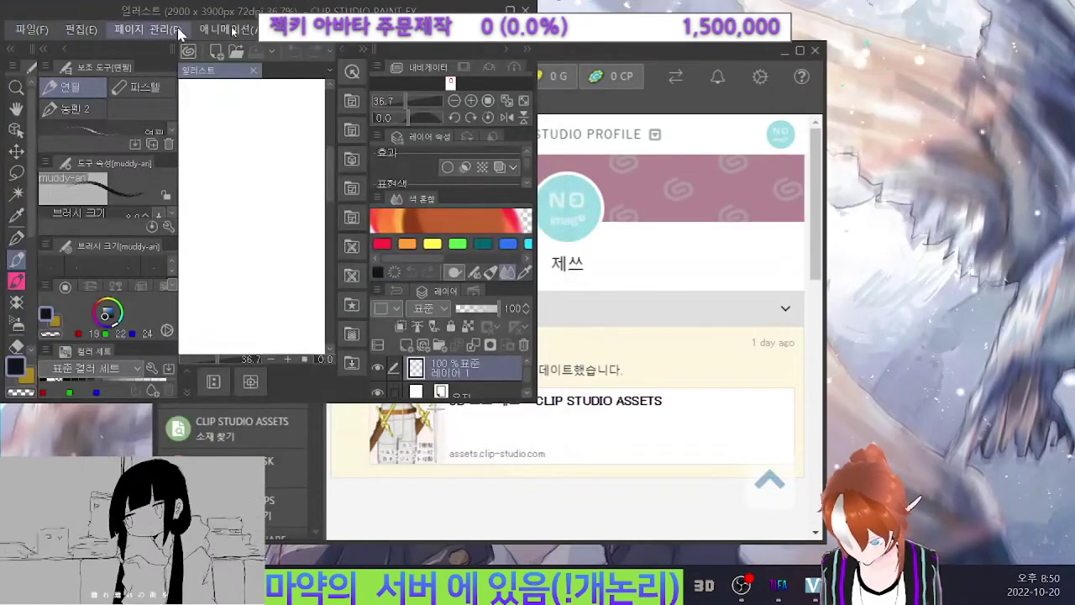
double_click(84, 8)
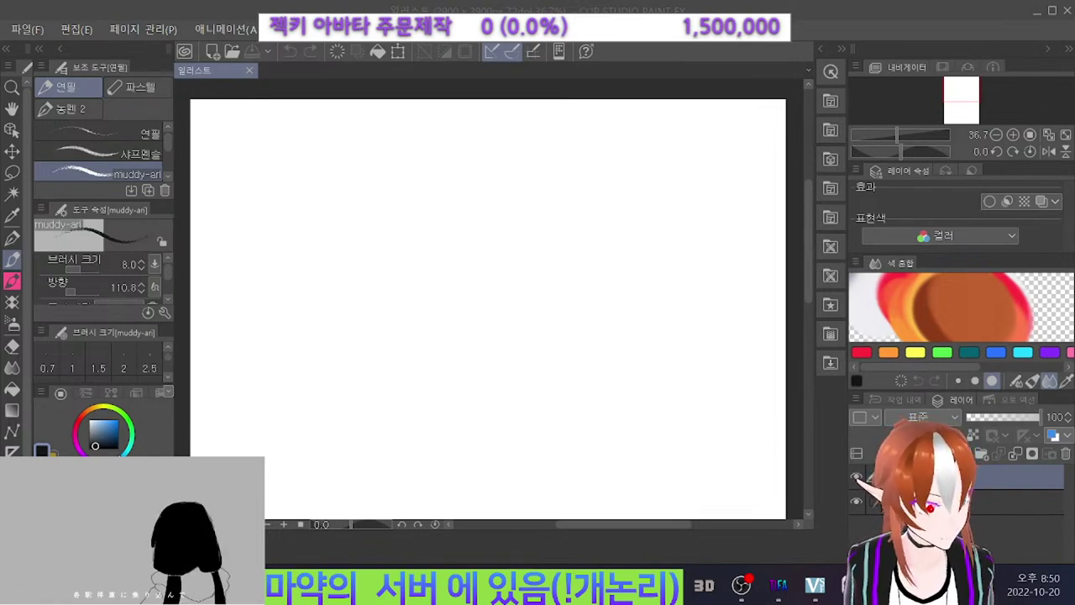
click(742, 586)
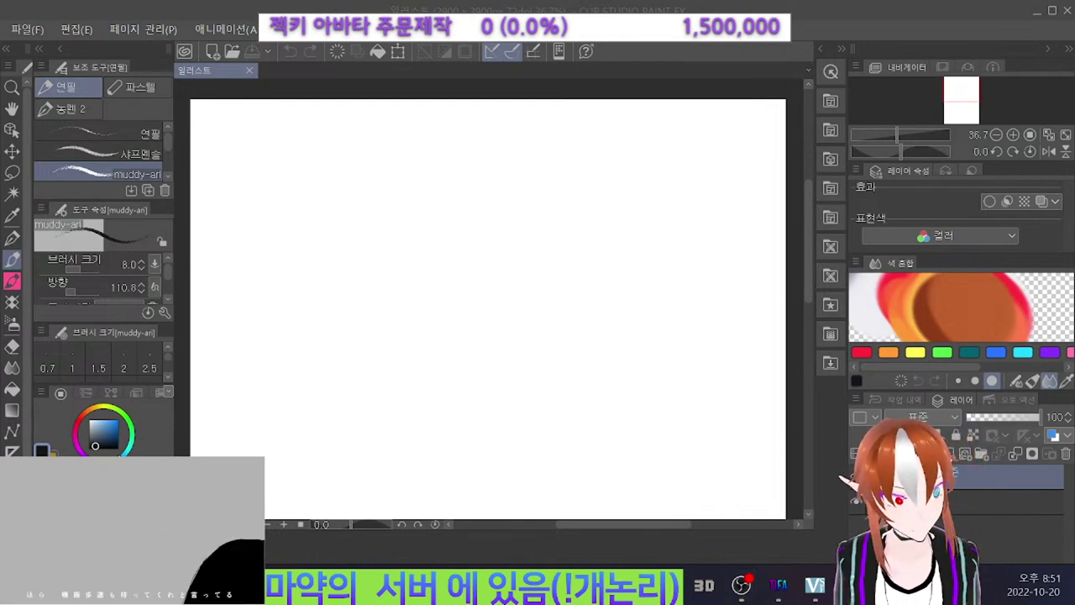
Switch to the 농펜 2 pen and sketch a small head with a pointed chin and crossed facial guidelines near the upper edge of the canvas.
click(473, 161)
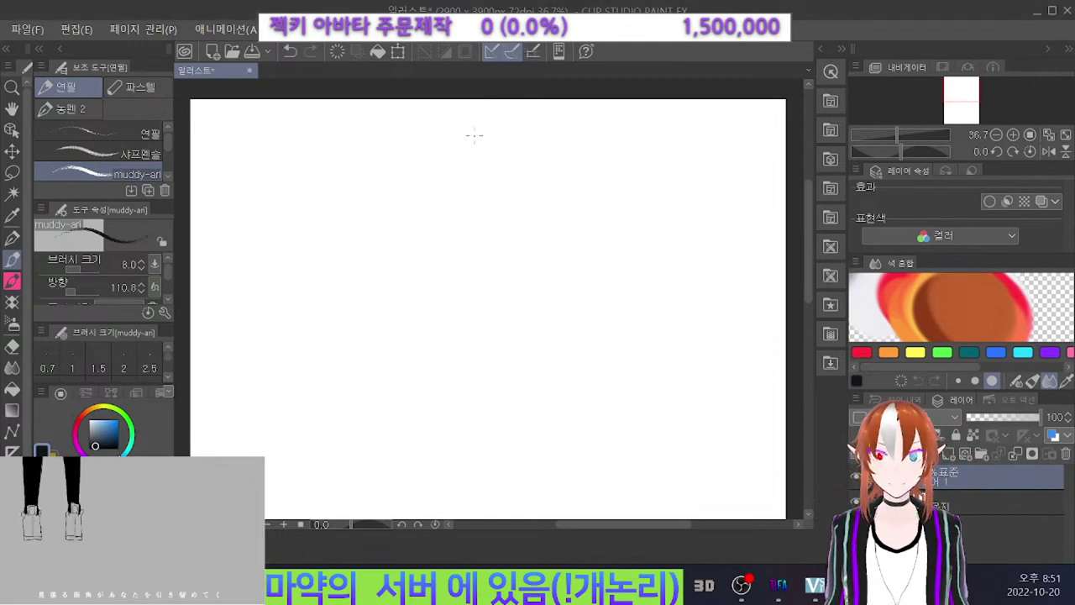
click(80, 113)
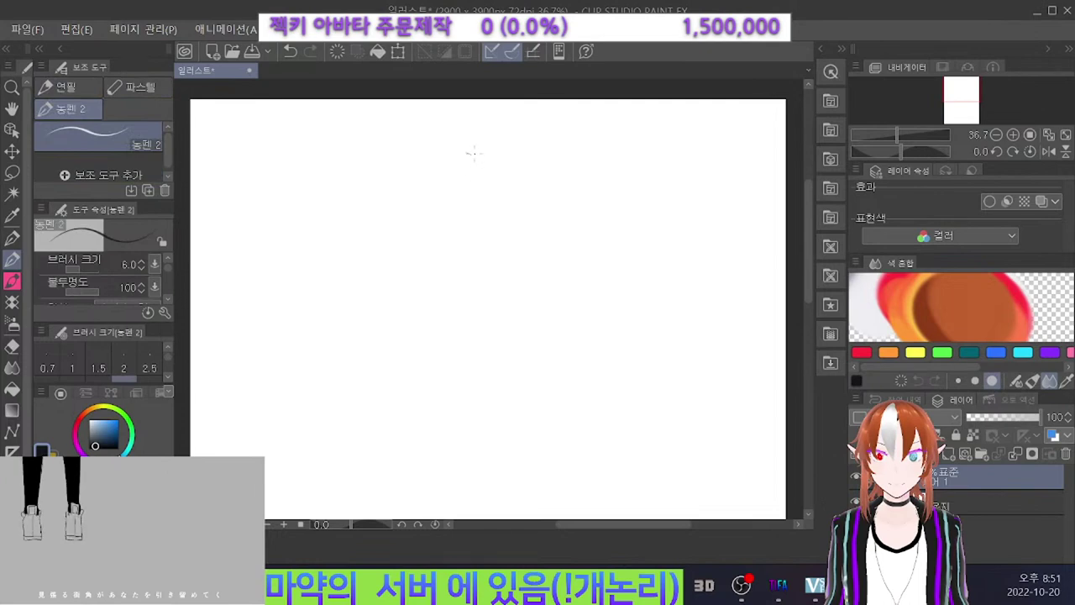
key(bracketright)
mouse_move(472, 150)
mouse_down()
mouse_move(486, 171)
mouse_move(467, 189)
mouse_up()
drag(450, 155, 468, 206)
key(ctrl+z)
mouse_move(462, 157)
mouse_down()
mouse_move(469, 198)
mouse_move(465, 168)
mouse_up()
key(ctrl+z)
key(ctrl+z)
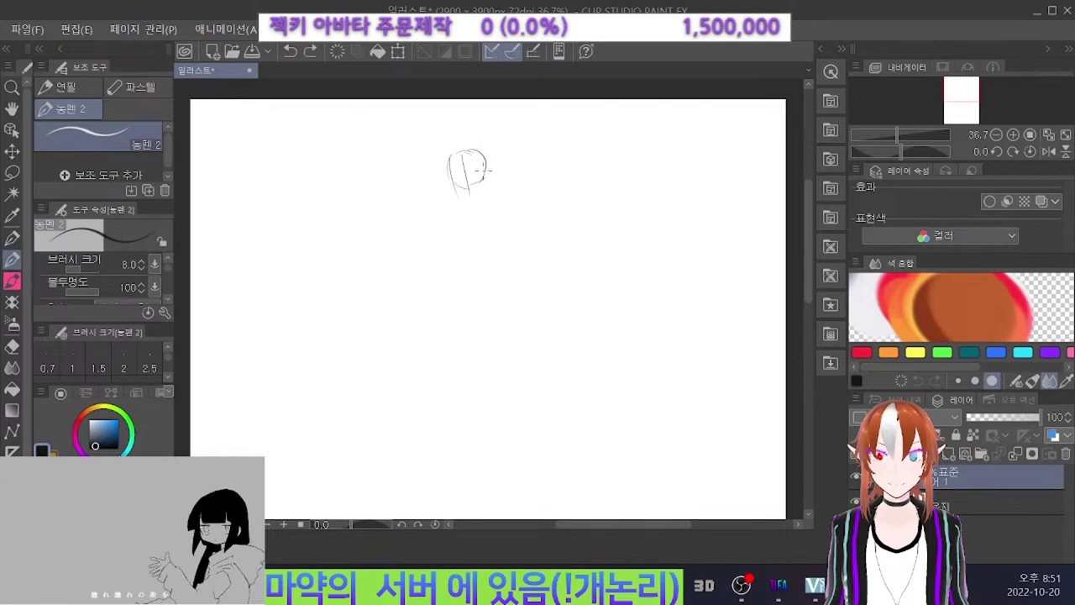
mouse_move(485, 157)
mouse_down()
mouse_move(467, 202)
mouse_move(480, 203)
mouse_up()
key(ctrl+z)
mouse_move(483, 165)
mouse_down()
mouse_move(484, 186)
mouse_move(476, 127)
mouse_move(422, 155)
mouse_move(449, 159)
mouse_move(425, 159)
mouse_move(440, 165)
mouse_up()
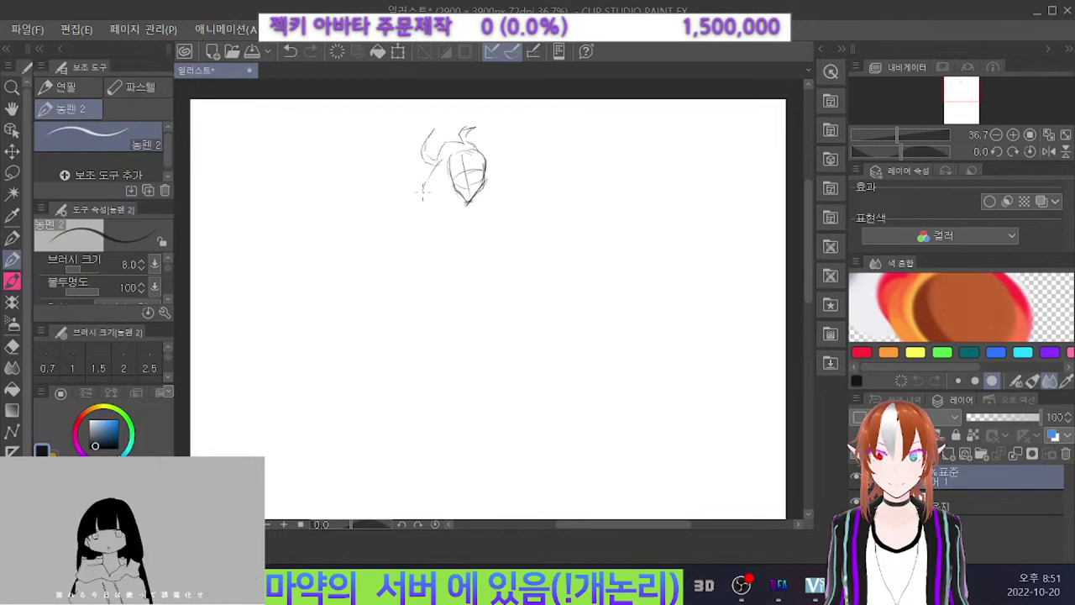
Add loose flowing hair strands on both sides of the small head.
mouse_move(425, 180)
mouse_down()
mouse_move(404, 197)
mouse_move(432, 179)
mouse_move(434, 210)
mouse_up()
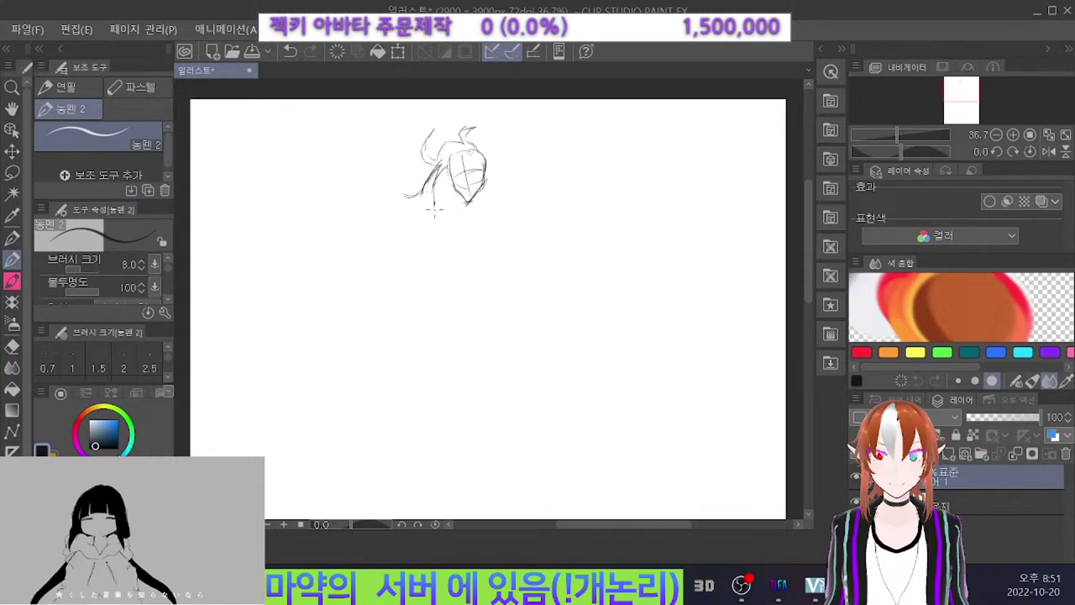
drag(449, 166, 438, 202)
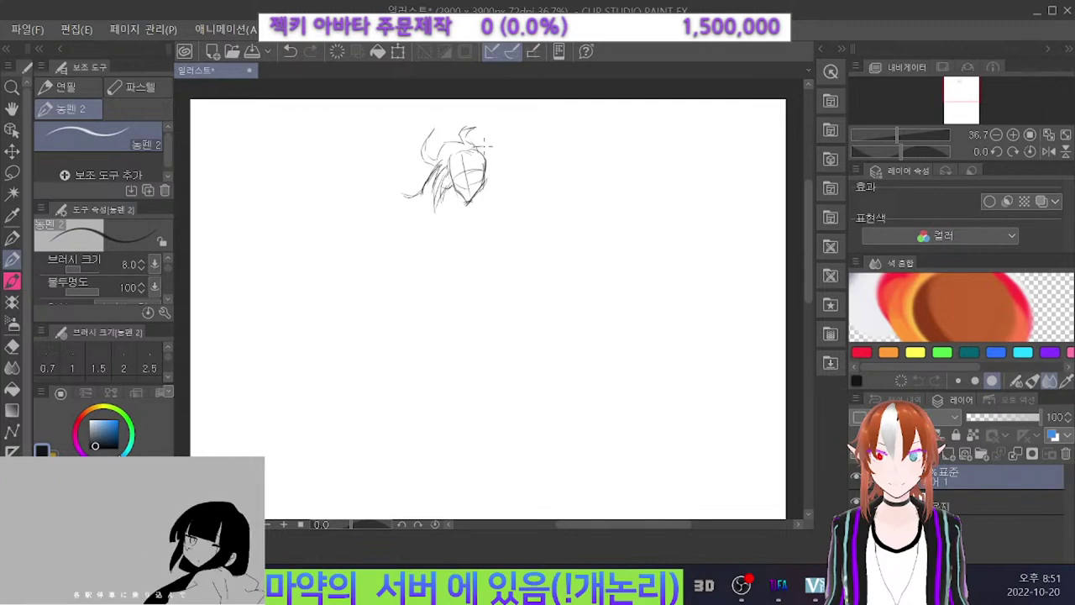
mouse_move(478, 152)
mouse_down()
mouse_move(513, 143)
mouse_move(512, 158)
mouse_move(523, 149)
mouse_move(503, 187)
mouse_up()
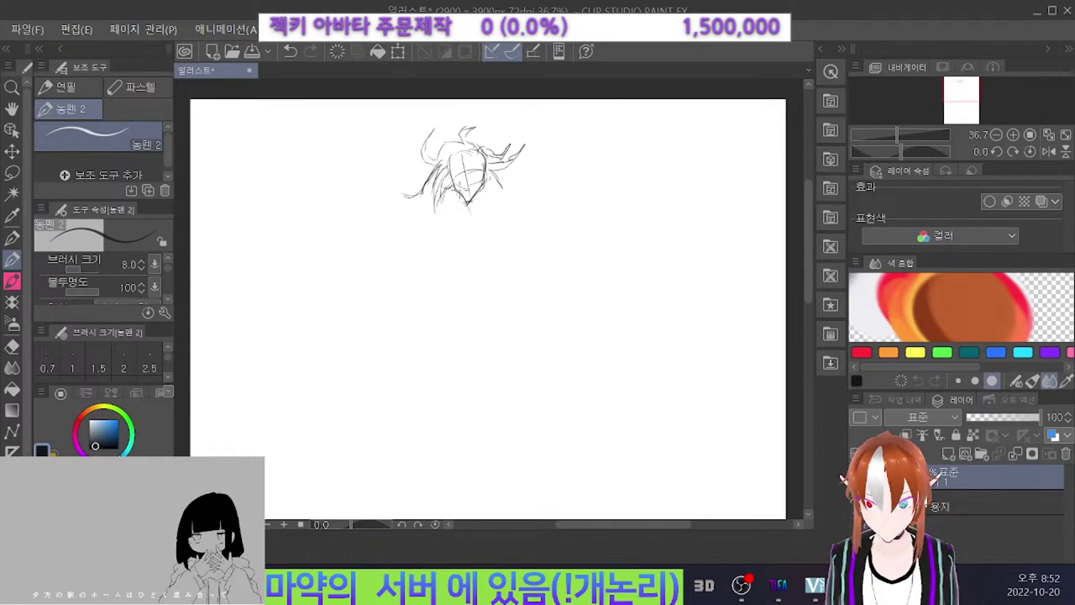
Sketch the neck and rough shoulder lines beneath the small head, redrawing the misplaced shoulder stroke.
drag(469, 205, 465, 229)
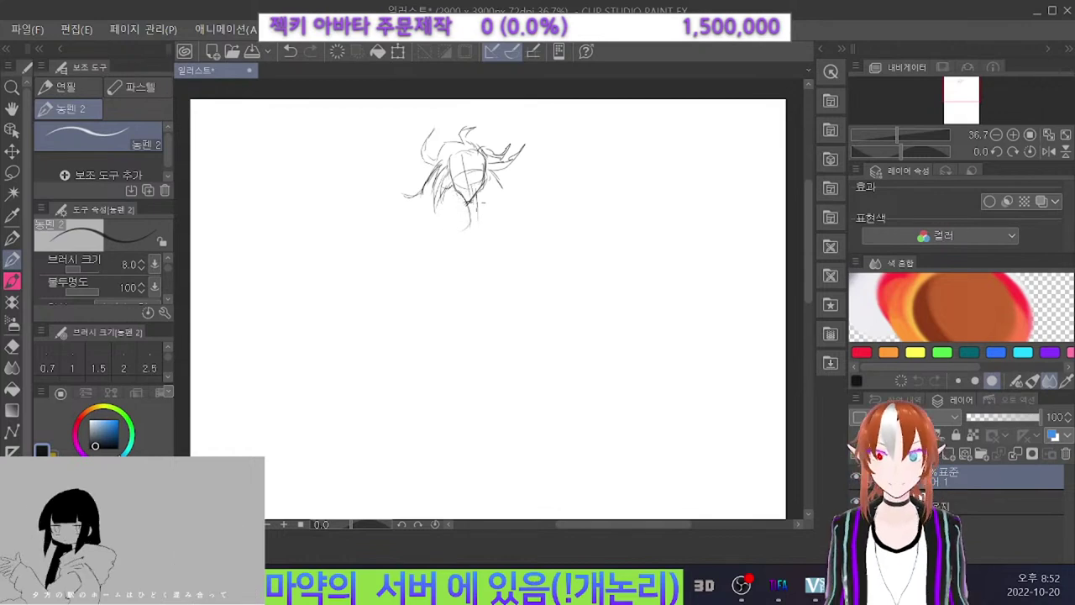
drag(472, 213, 453, 236)
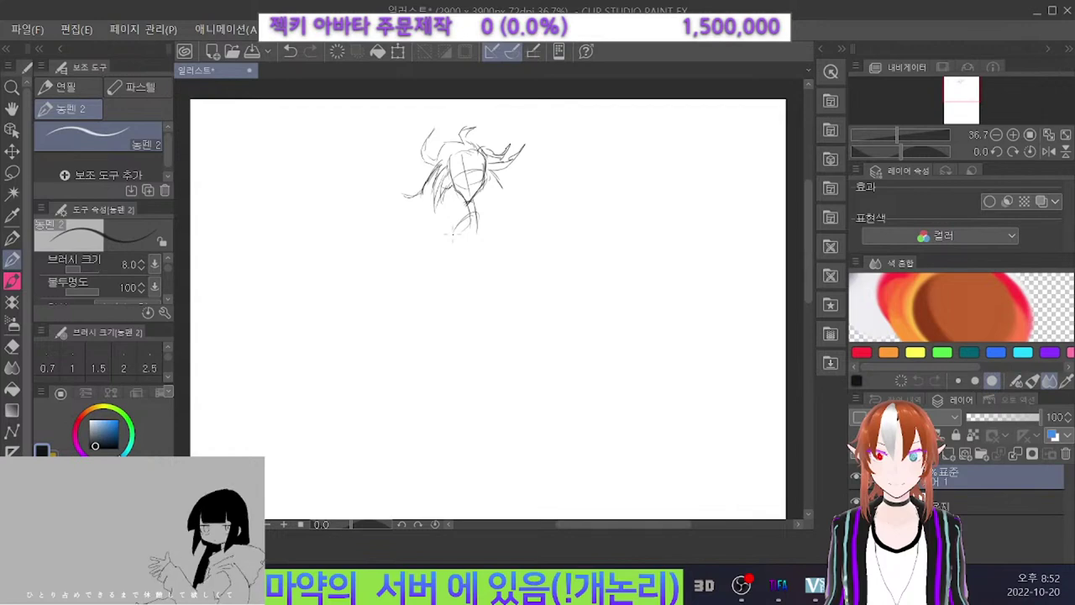
key(ctrl+z)
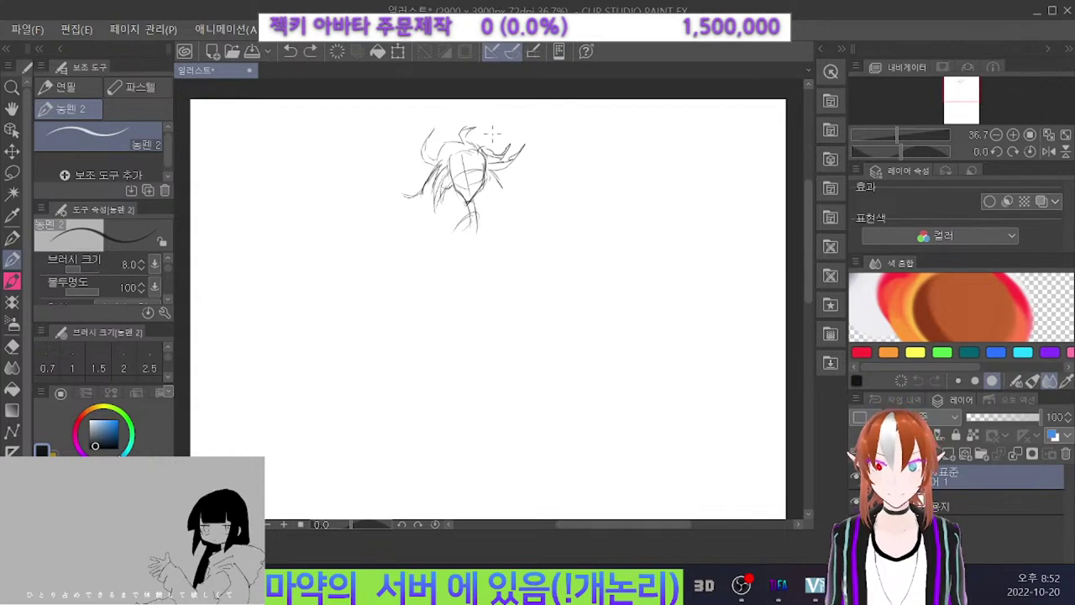
scroll(510, 112, down, 1)
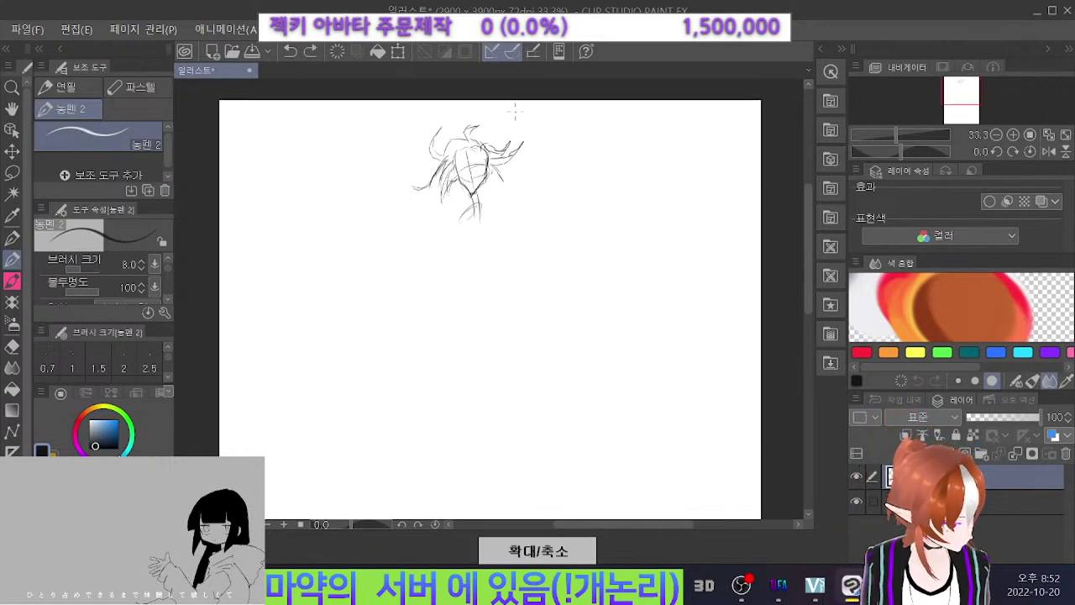
drag(475, 206, 474, 226)
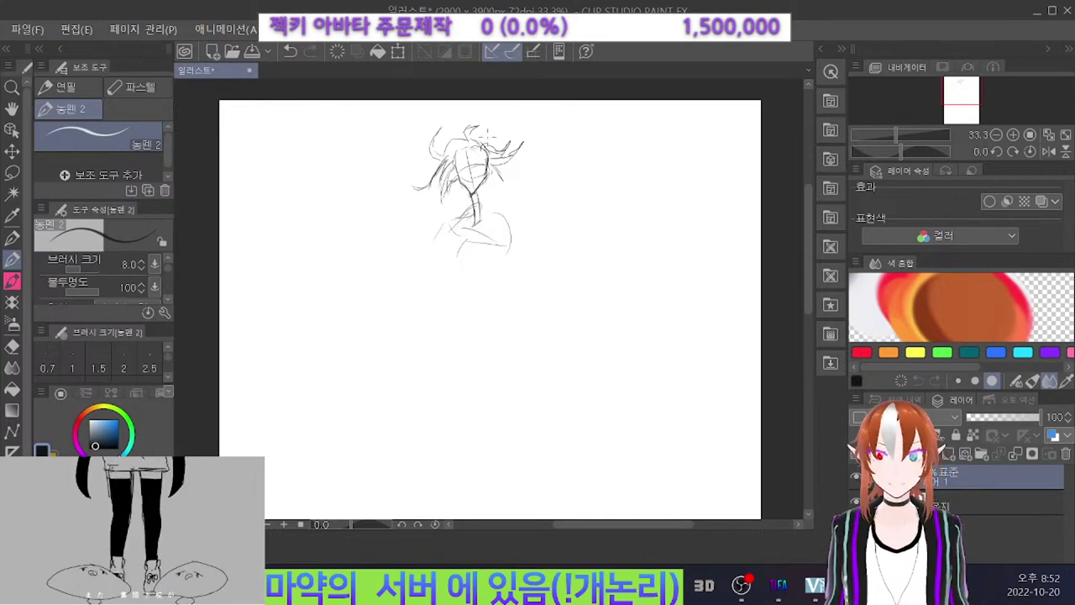
Erase the small figure with the soft eraser and sketch a larger head from a circle, a curved guideline and a pointed jaw.
key(e)
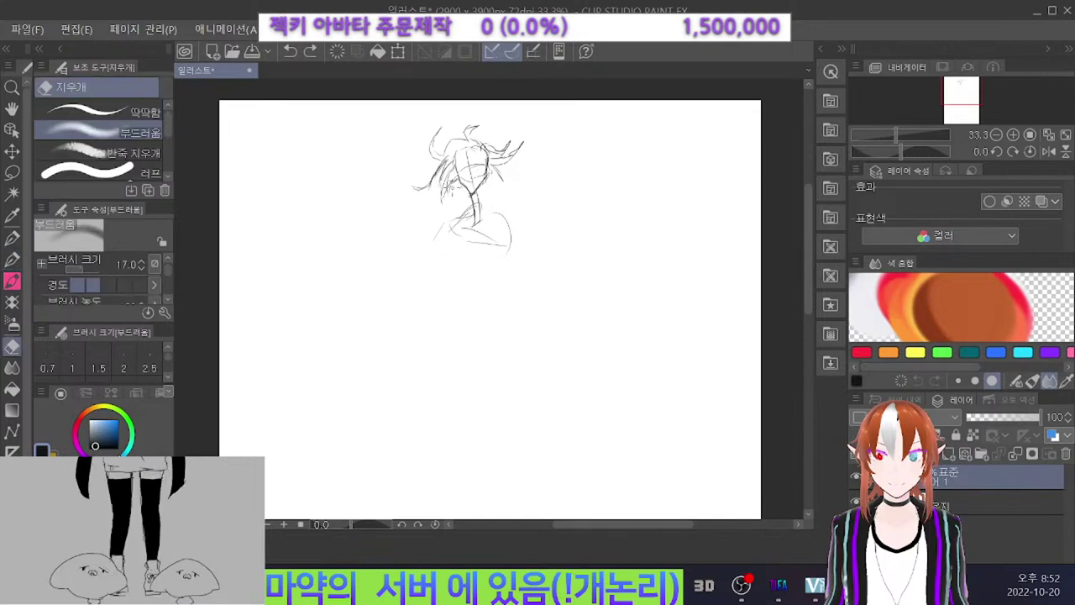
mouse_move(442, 195)
mouse_down()
mouse_move(444, 238)
mouse_move(478, 233)
mouse_move(495, 118)
mouse_move(509, 196)
mouse_up()
key(p)
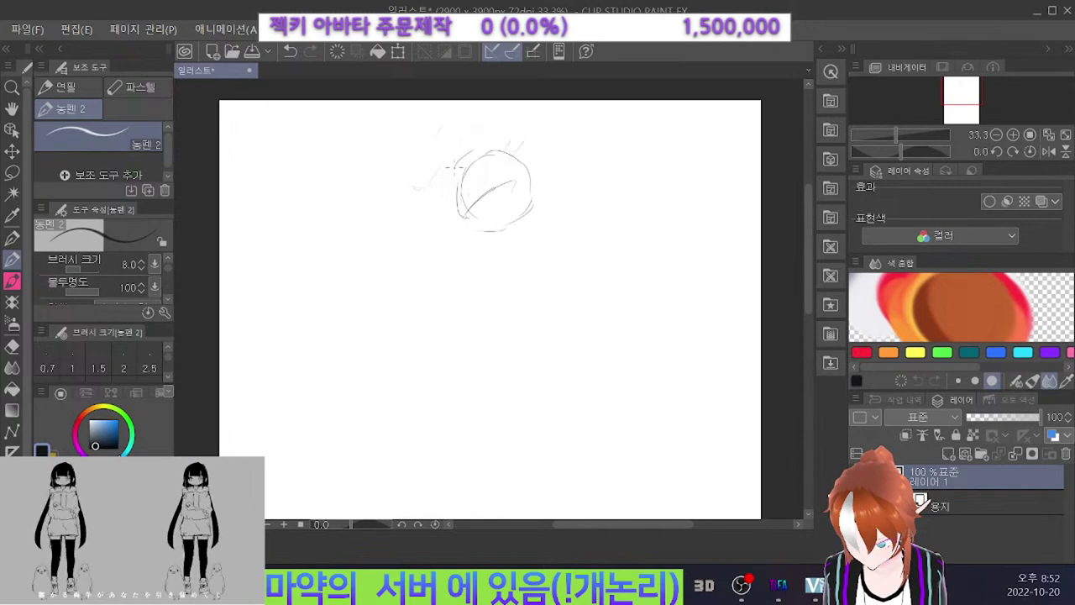
drag(457, 215, 446, 178)
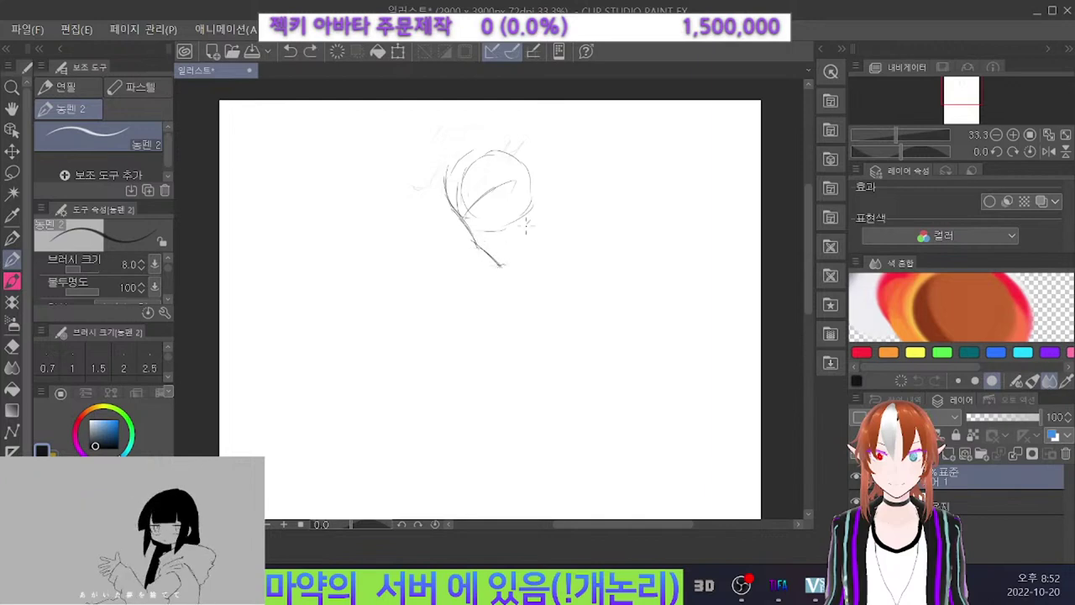
drag(528, 227, 502, 265)
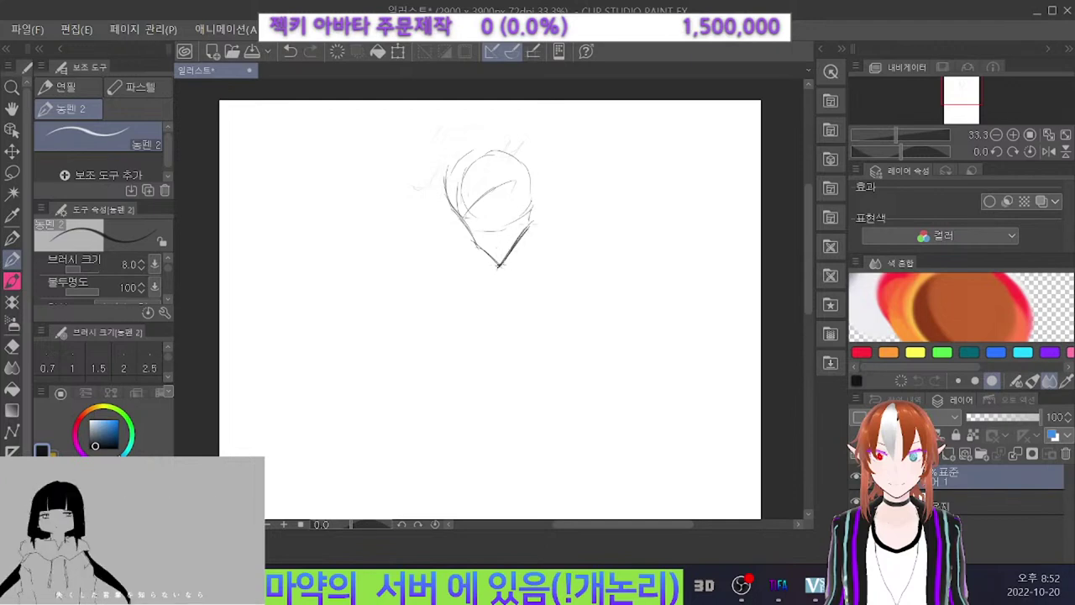
drag(525, 228, 533, 207)
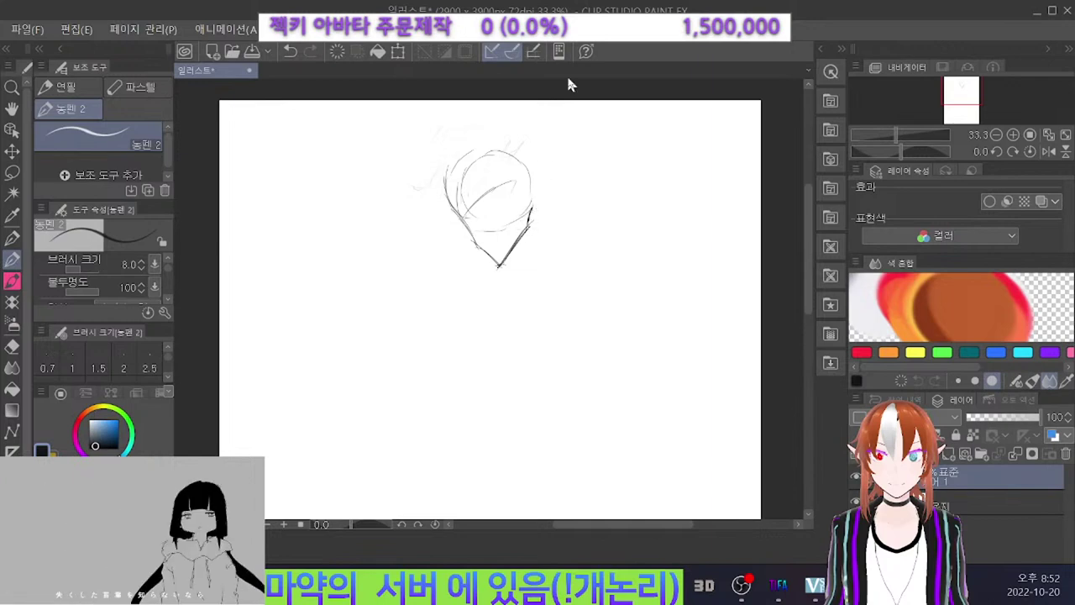
Scale the new head sketch down slightly and reposition it with a transform.
click(398, 52)
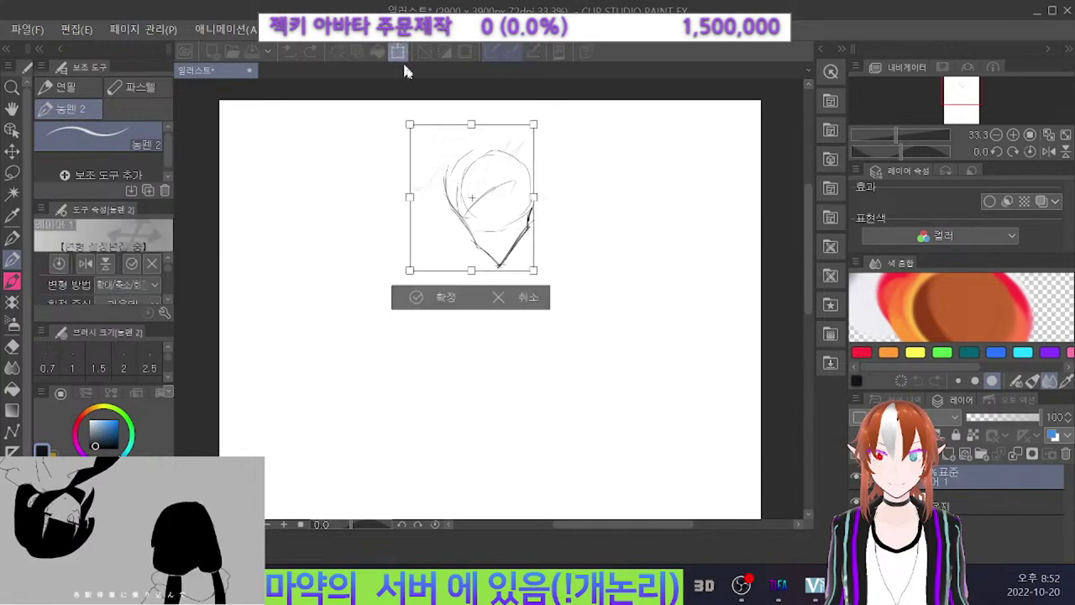
drag(410, 124, 425, 140)
drag(457, 191, 451, 185)
click(425, 291)
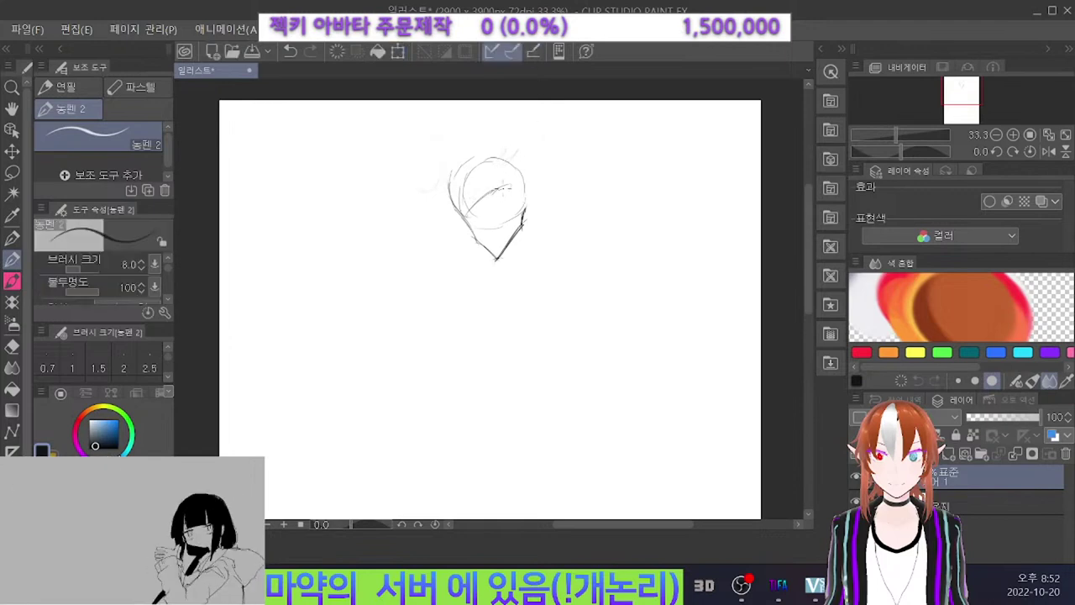
Sketch an eye along the facial guideline and an ear on each side of the head.
drag(499, 194, 509, 185)
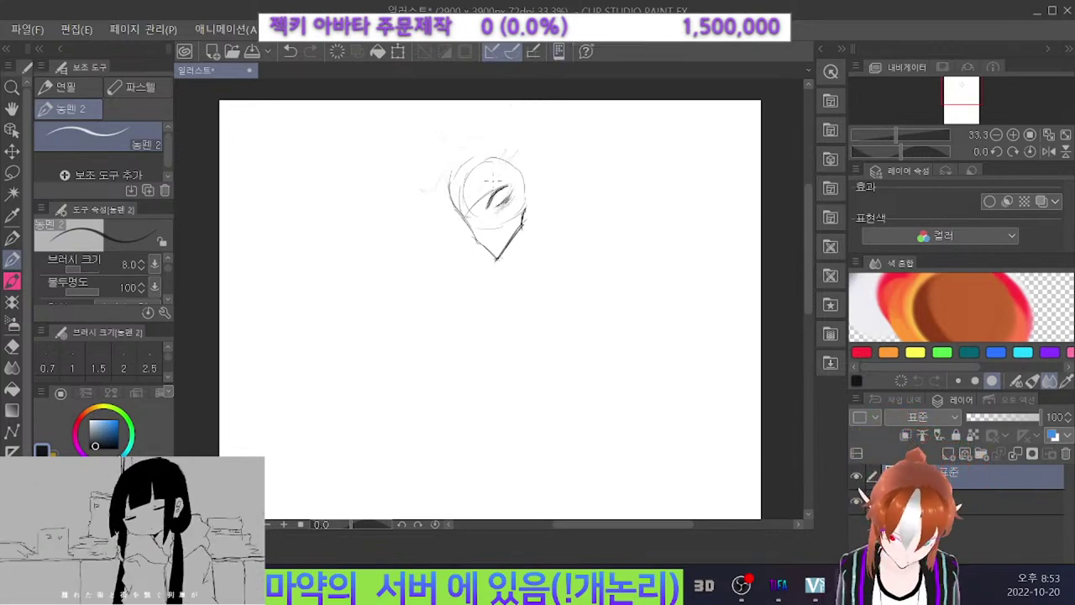
key(ctrl+z)
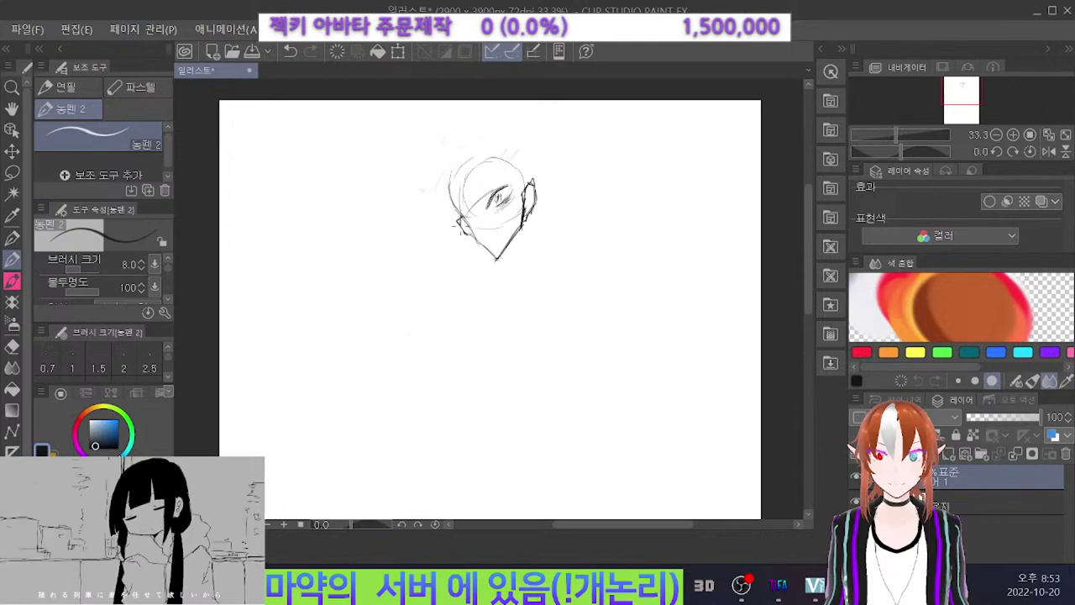
drag(462, 232, 470, 237)
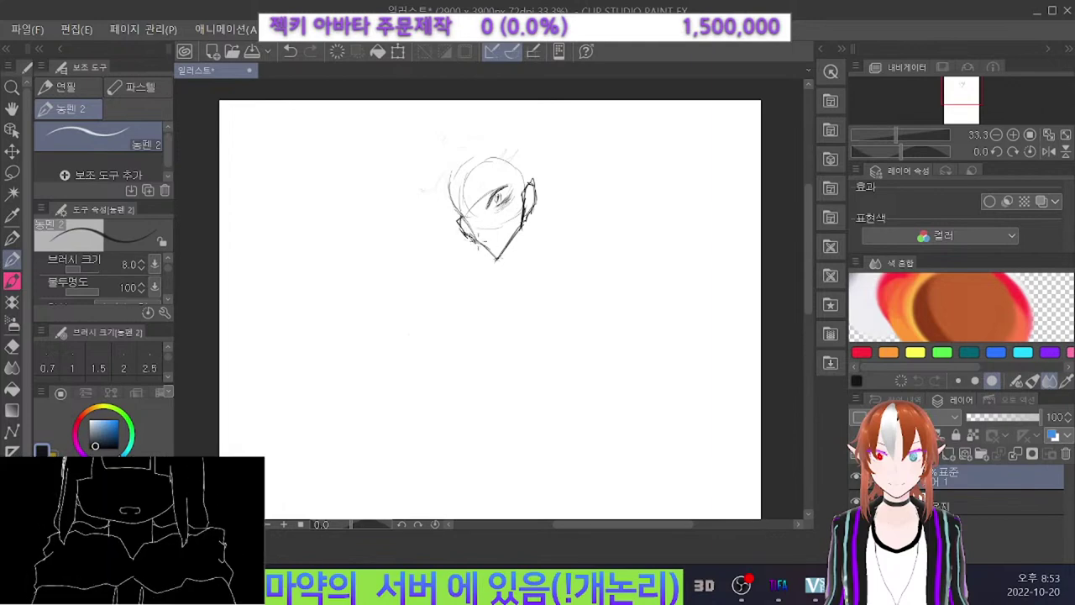
Sketch a light body guideline below the jaw and build up the neck and slanted collar line, undoing unwanted strokes.
drag(521, 238, 472, 310)
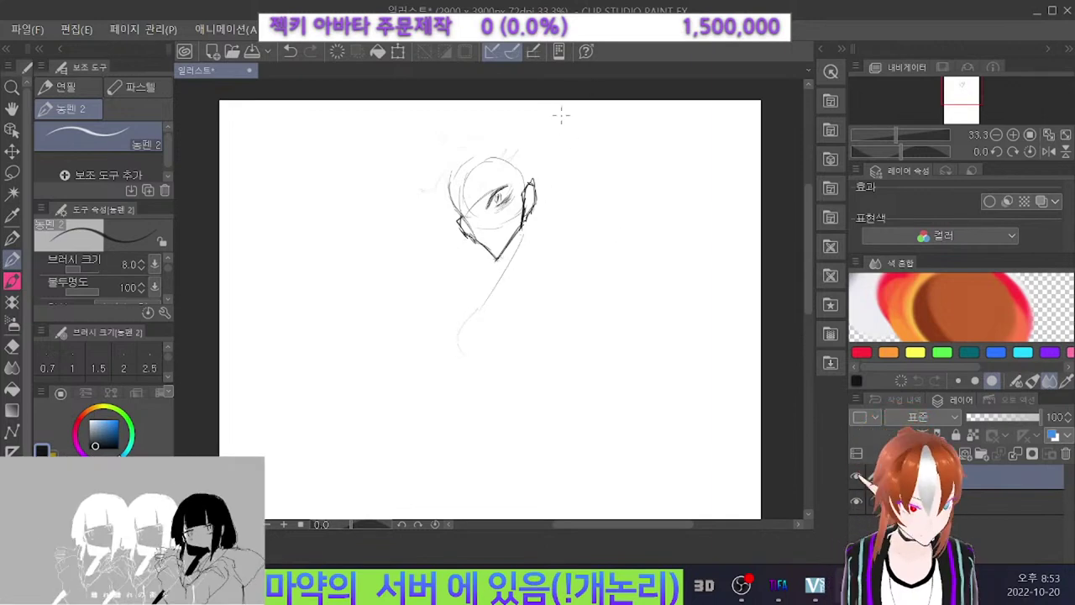
drag(521, 220, 501, 291)
mouse_move(523, 222)
mouse_down()
mouse_move(468, 276)
mouse_move(477, 254)
mouse_move(495, 272)
mouse_up()
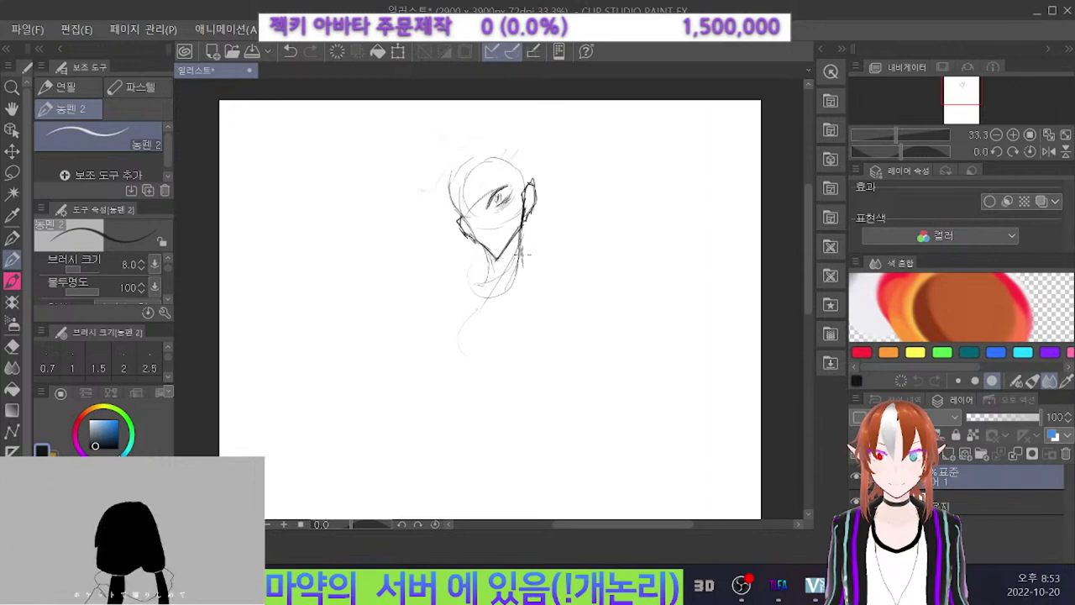
drag(506, 290, 476, 301)
drag(525, 272, 480, 300)
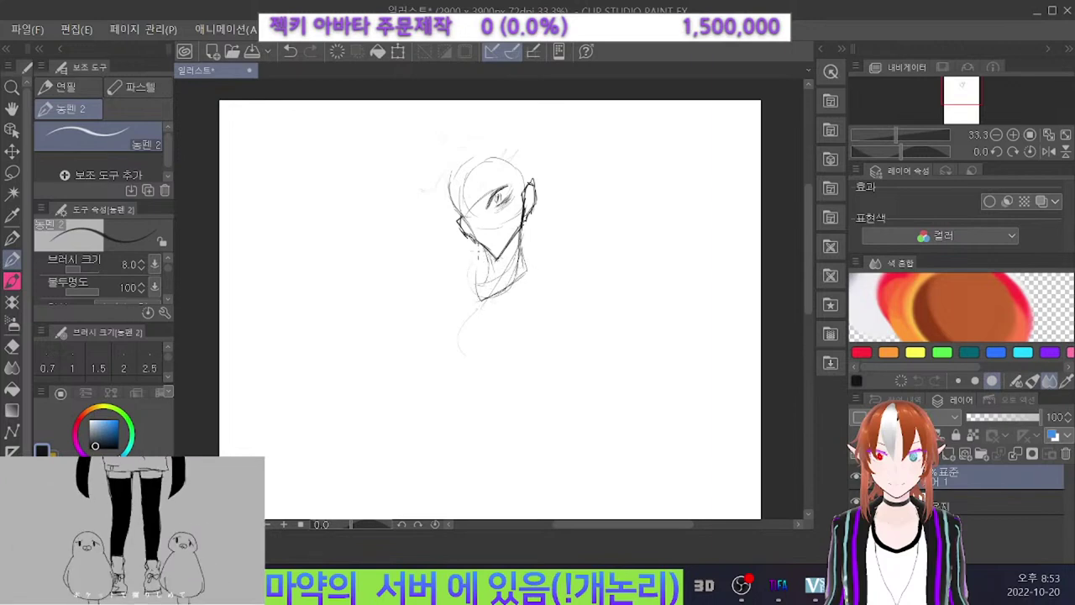
key(ctrl+z)
mouse_move(485, 254)
mouse_down()
mouse_move(490, 275)
mouse_move(474, 278)
mouse_move(481, 299)
mouse_up()
key(ctrl+z)
key(ctrl+z)
Extend the collar toward the shoulder and sketch a light torso contour, replacing the first rounded shoulder and side strokes.
mouse_move(520, 252)
mouse_down()
mouse_move(530, 276)
mouse_move(480, 296)
mouse_move(568, 283)
mouse_move(514, 366)
mouse_up()
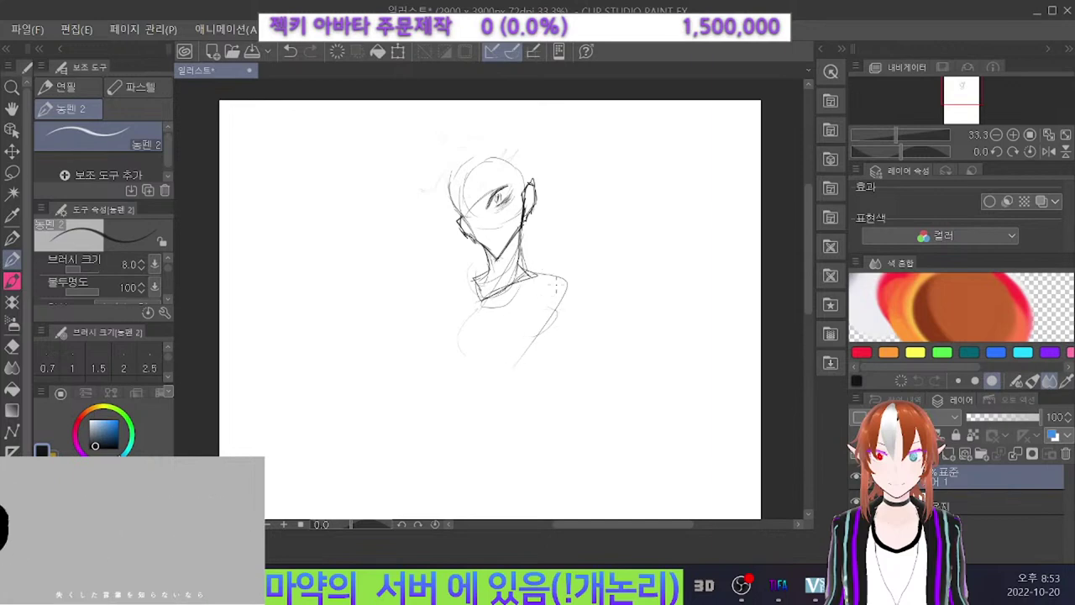
key(ctrl+z)
key(ctrl+z)
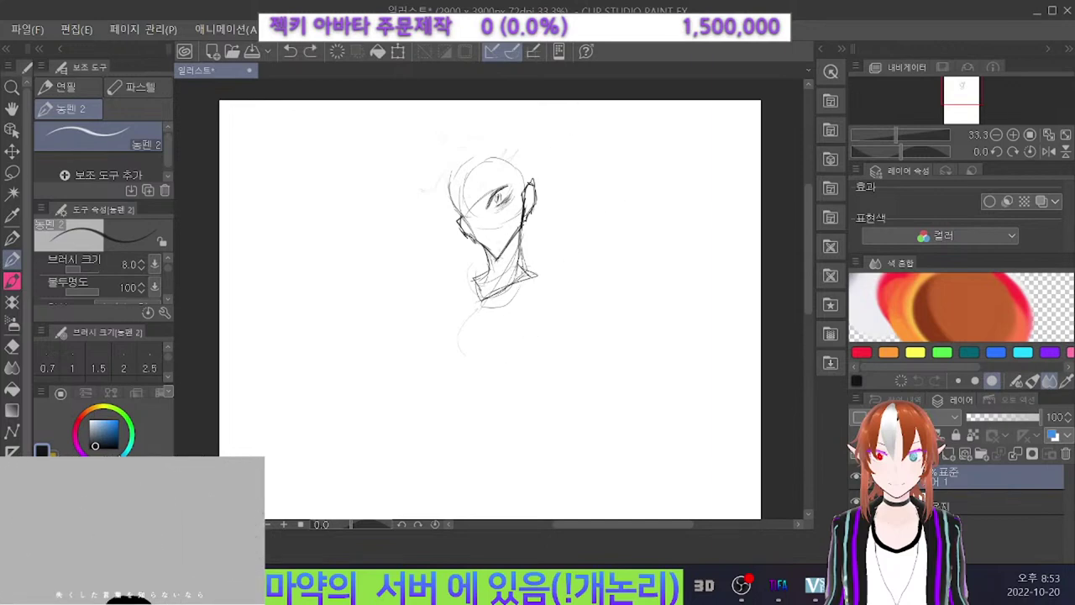
mouse_move(520, 241)
mouse_down()
mouse_move(518, 292)
mouse_move(474, 305)
mouse_move(478, 339)
mouse_up()
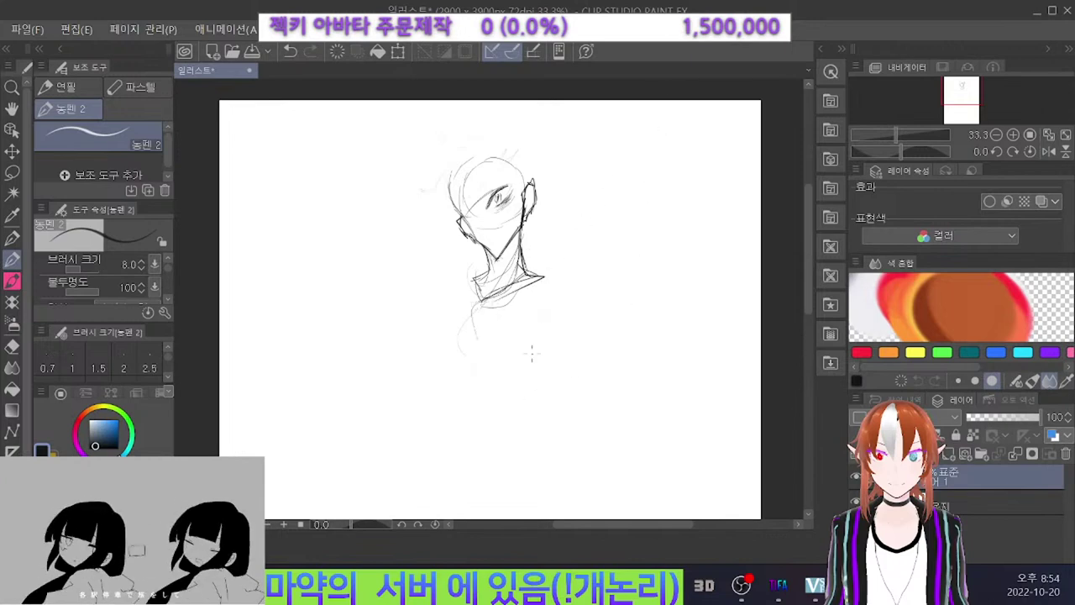
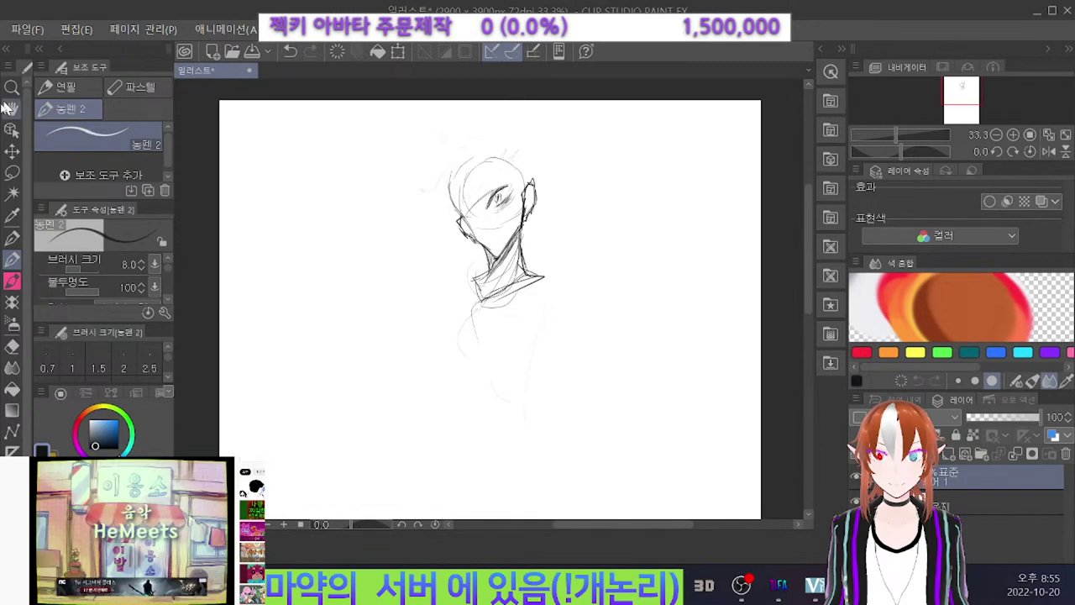
Select the eye with the lasso and shift it slightly down across the face with a transform.
click(15, 171)
mouse_move(512, 180)
mouse_down()
mouse_move(490, 206)
mouse_move(510, 208)
mouse_move(509, 162)
mouse_up()
click(561, 243)
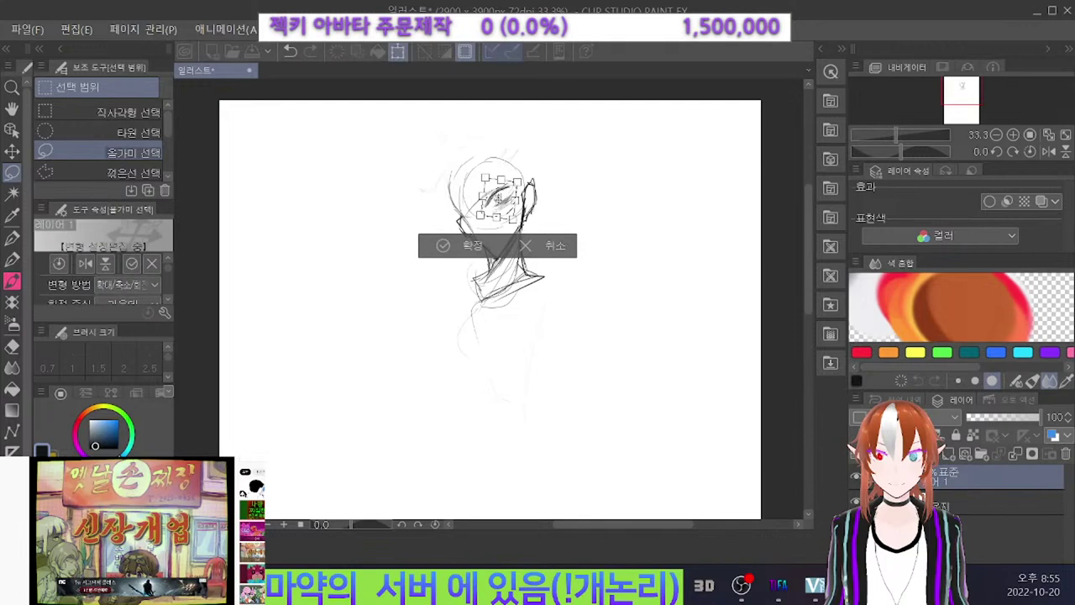
drag(503, 199, 510, 206)
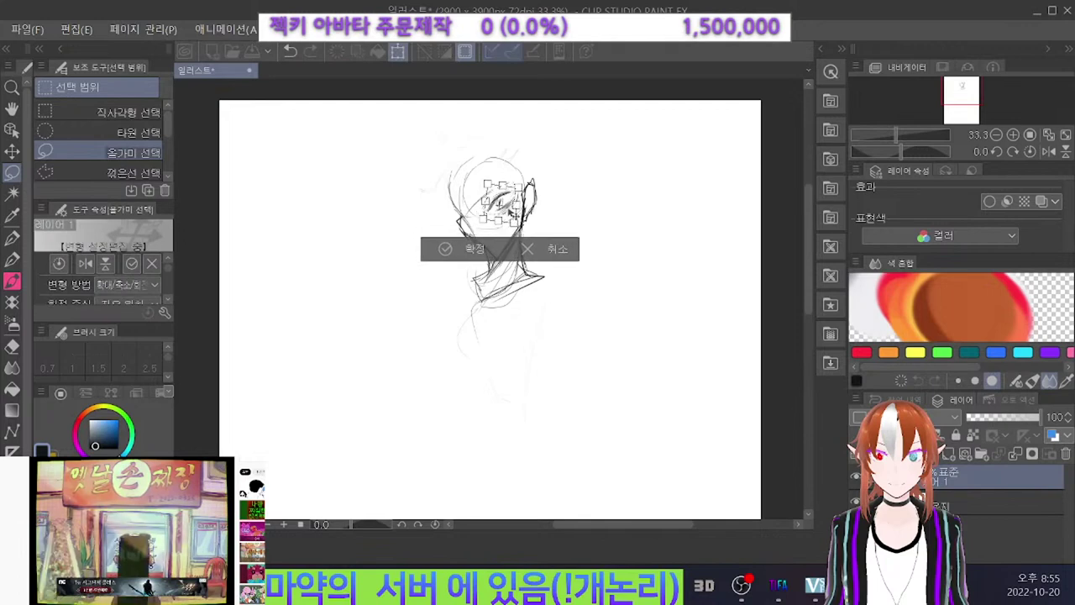
click(484, 255)
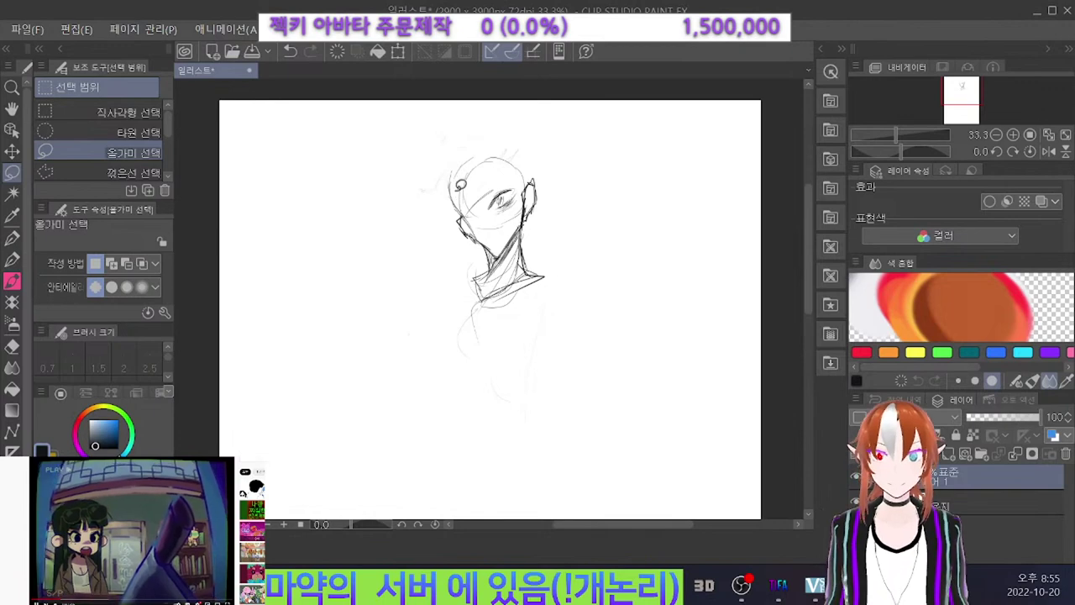
Darken the cheek and jaw contour from beside the near ear down to the chin with the size 12 pencil.
key(p)
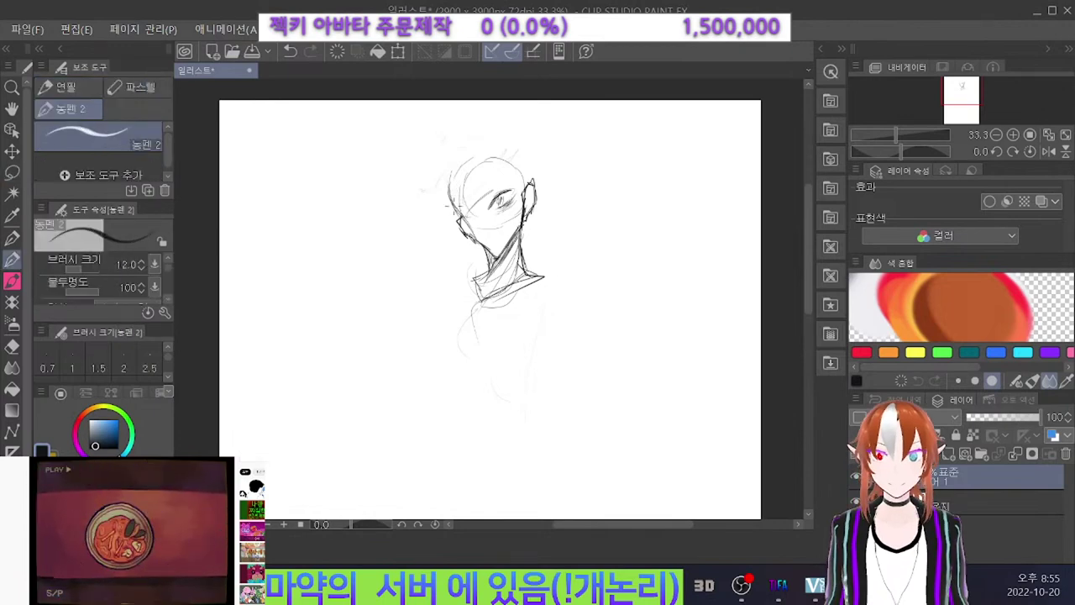
drag(451, 207, 489, 254)
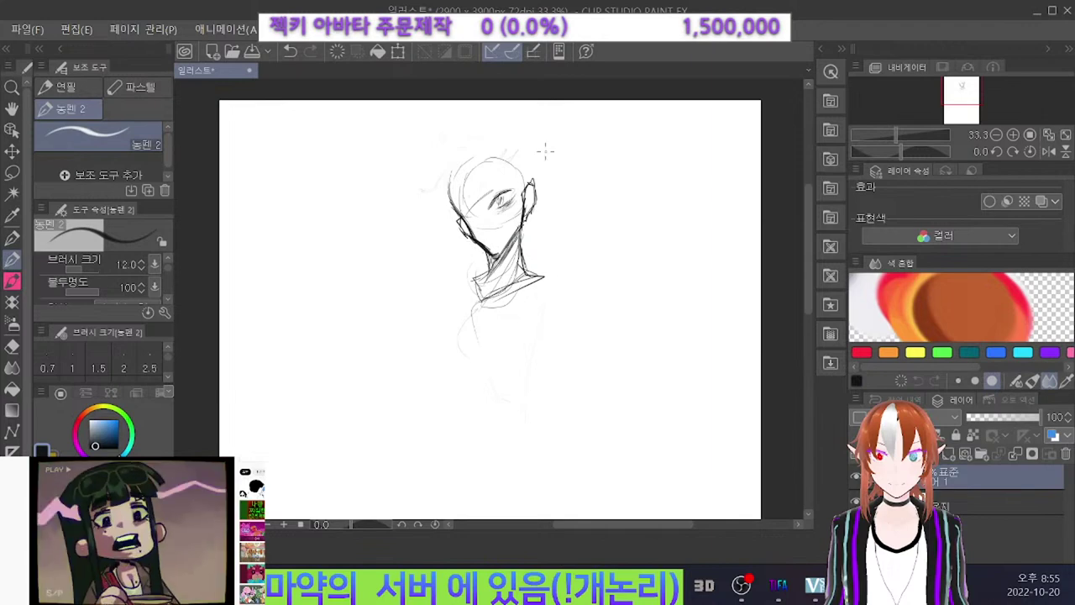
key(e)
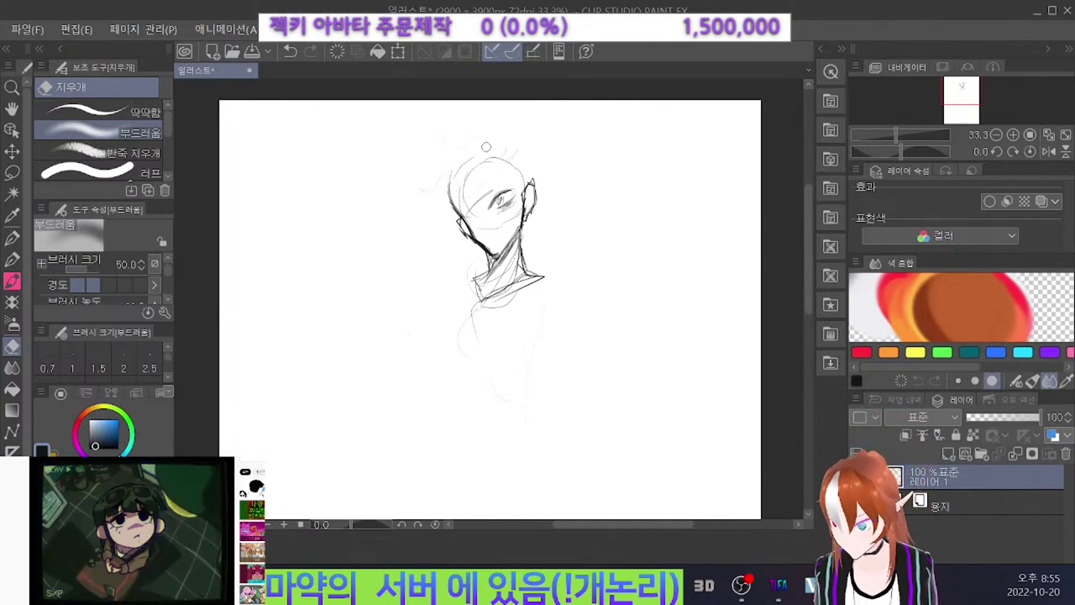
key(p)
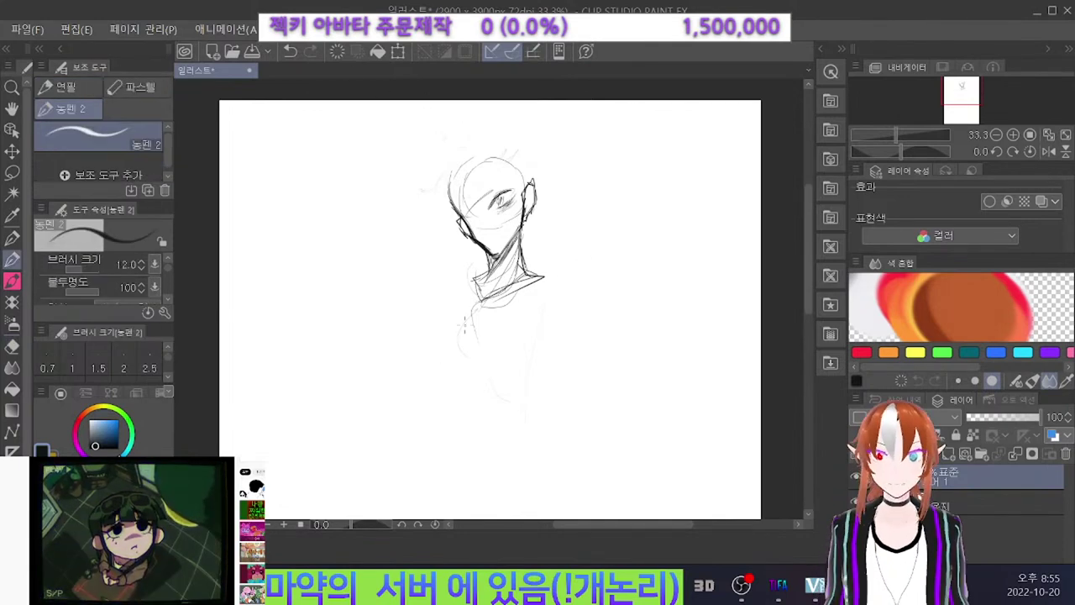
Sketch rounded shoulders on both sides of the neck and add the upper arm contour at the right shoulder.
drag(475, 271, 429, 304)
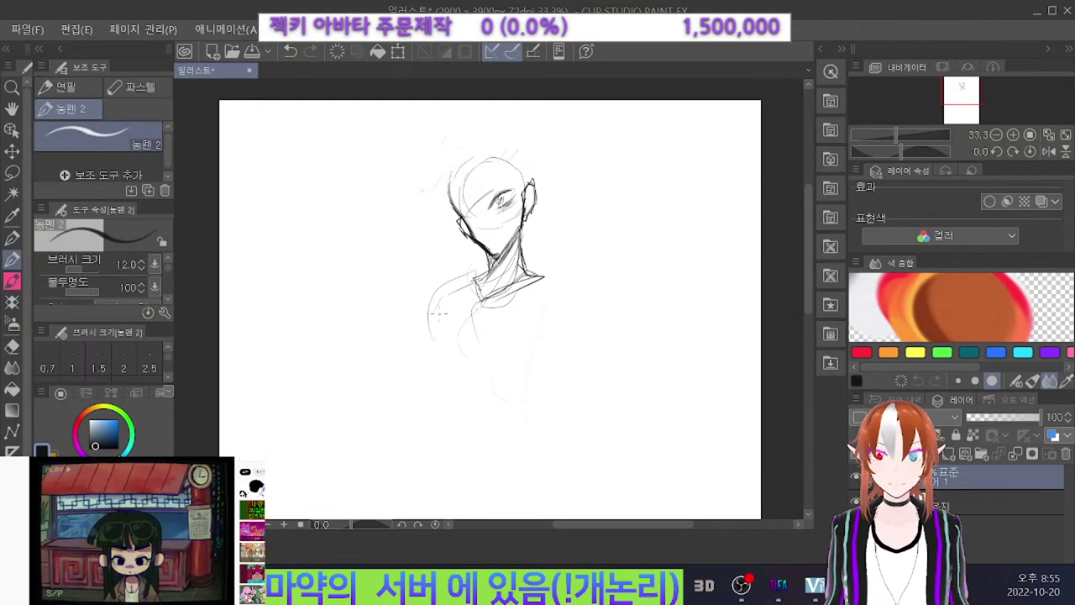
mouse_move(542, 273)
mouse_down()
mouse_move(568, 272)
mouse_move(561, 324)
mouse_up()
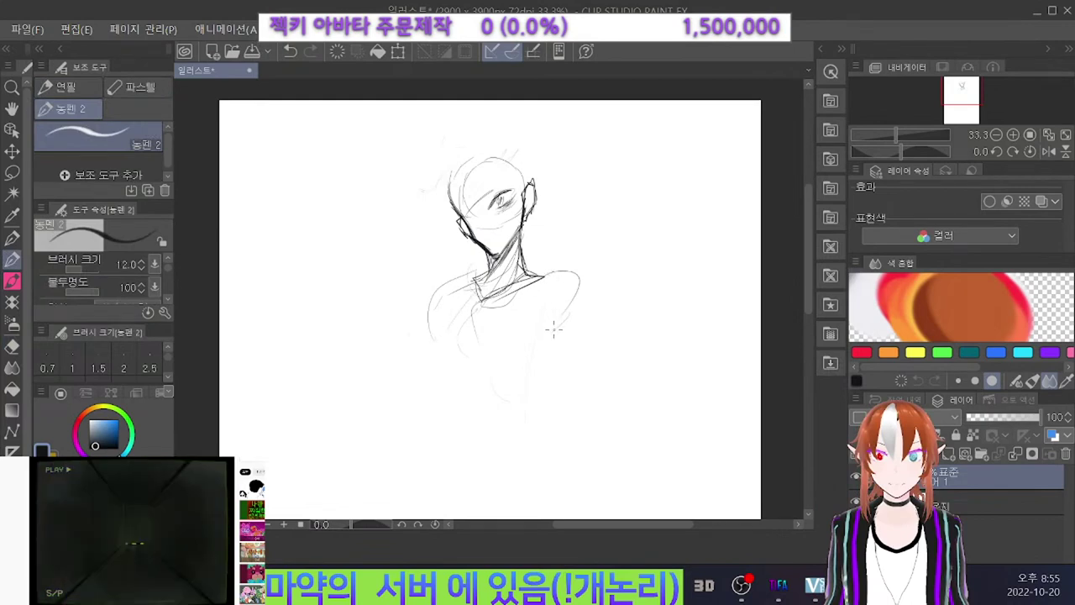
mouse_move(536, 271)
mouse_down()
mouse_move(568, 308)
mouse_move(512, 386)
mouse_up()
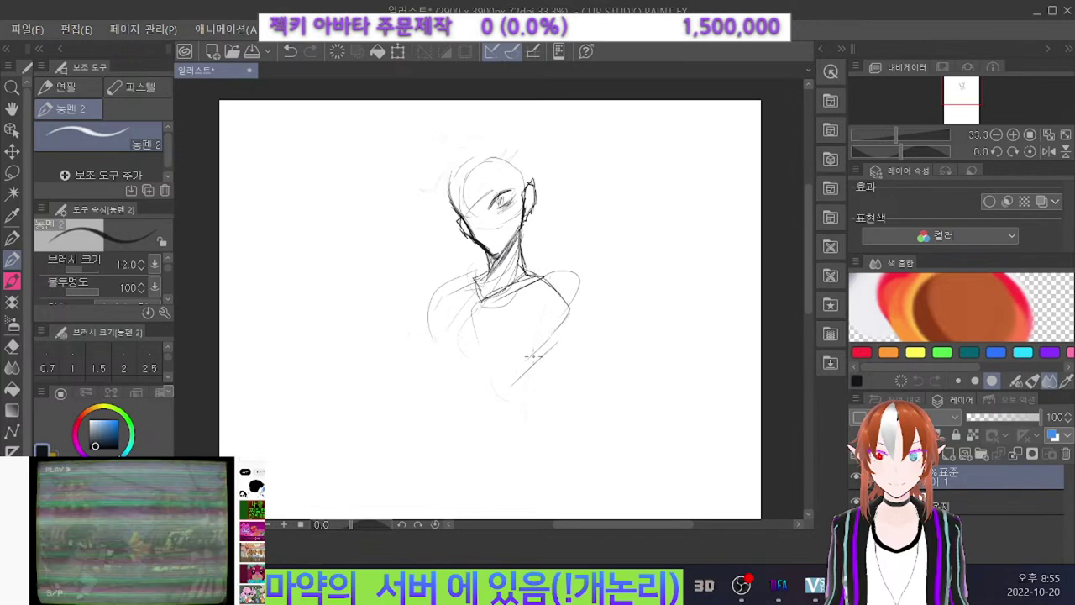
drag(528, 314, 519, 358)
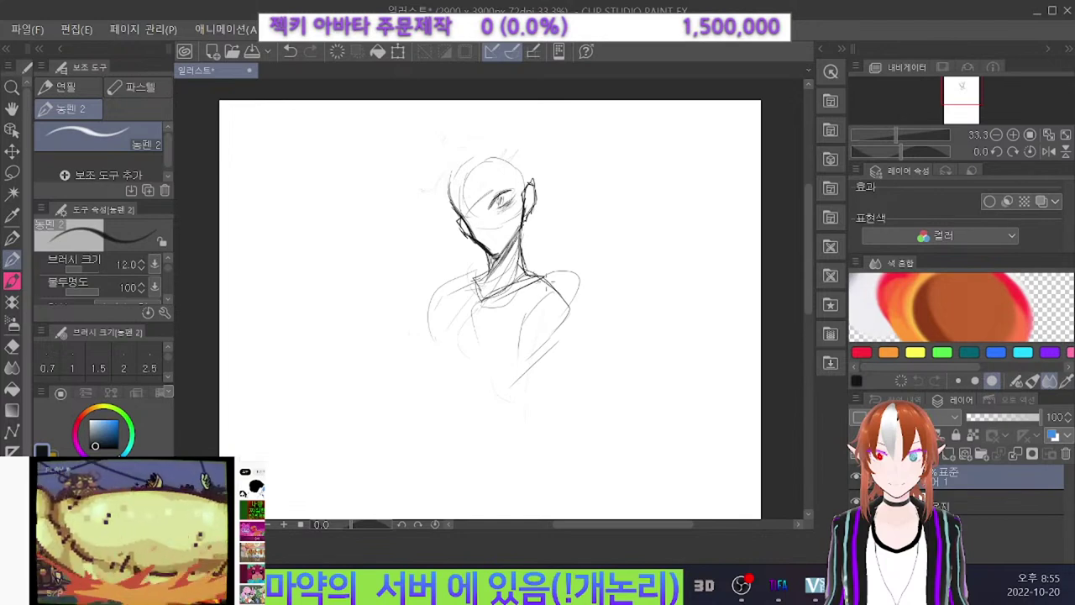
Block in the chest with angular shoulder lines and a curved line across the lower chest.
mouse_move(544, 275)
mouse_down()
mouse_move(558, 285)
mouse_move(554, 344)
mouse_move(471, 356)
mouse_up()
drag(544, 349, 426, 355)
drag(479, 275, 442, 305)
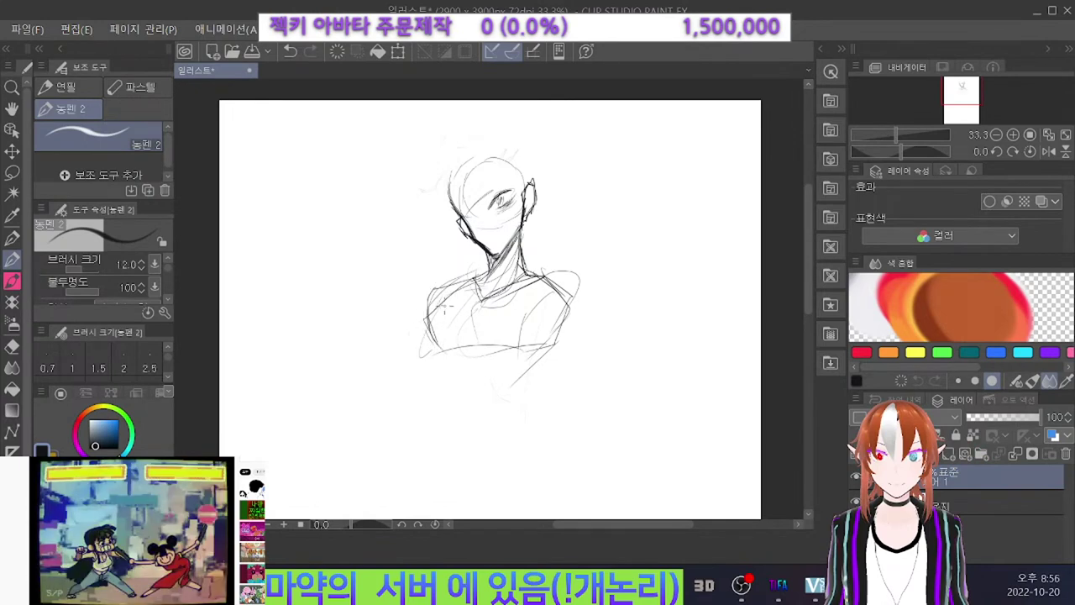
drag(452, 291, 436, 328)
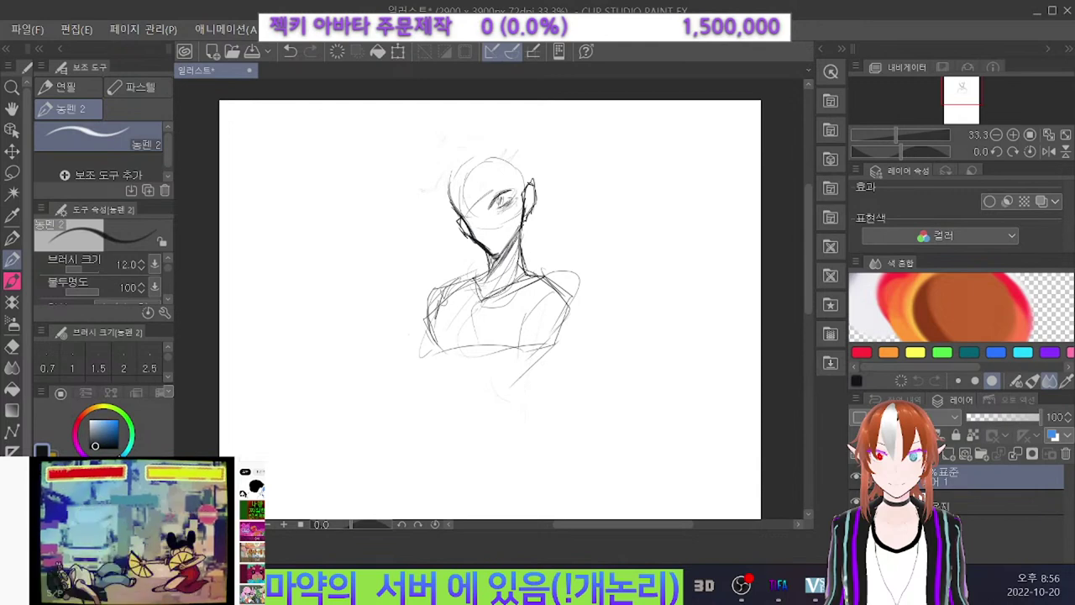
Scale the whole bust sketch down slightly with a transform.
click(398, 51)
mouse_move(408, 135)
mouse_down()
mouse_move(437, 185)
mouse_move(439, 149)
mouse_up()
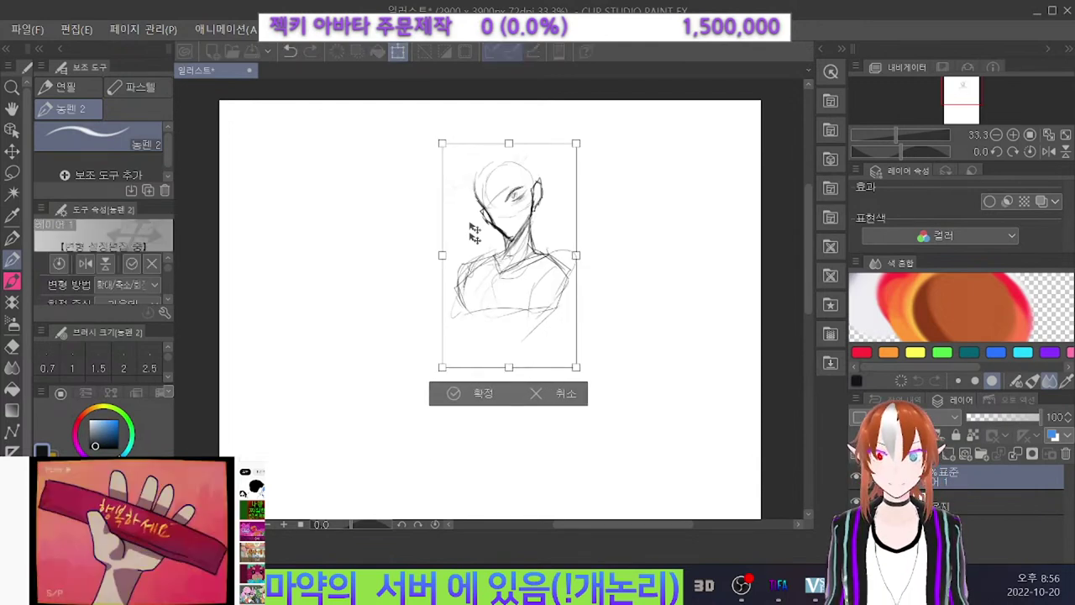
click(468, 398)
Enlarge the bust sketch, tilt it slightly and move it to the upper part of the canvas with a transform.
scroll(468, 468, down, 4)
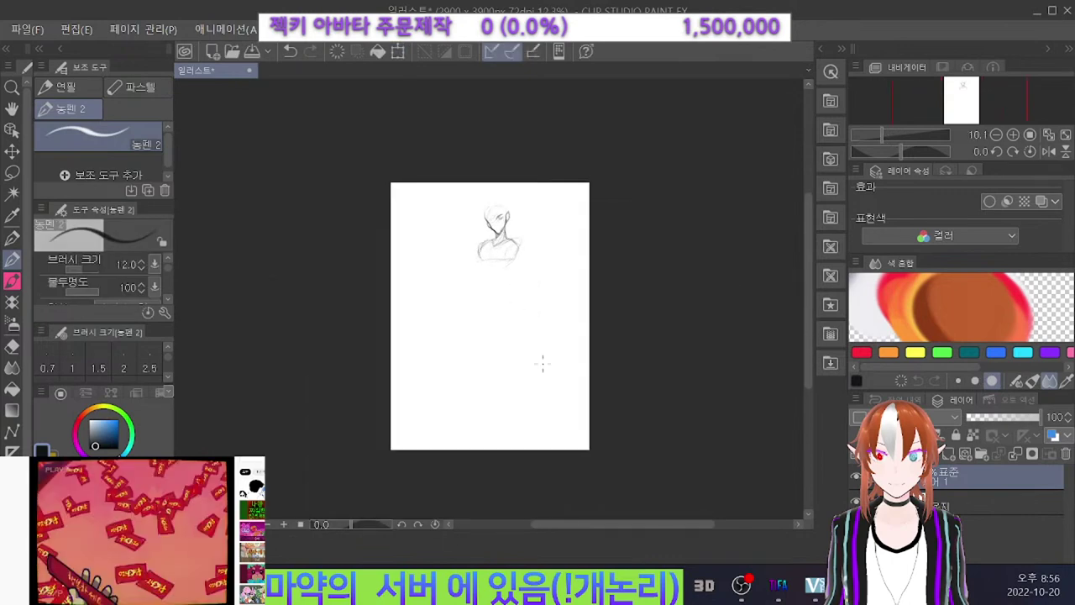
scroll(541, 363, up, 2)
click(398, 52)
drag(506, 264, 611, 410)
drag(510, 233, 424, 259)
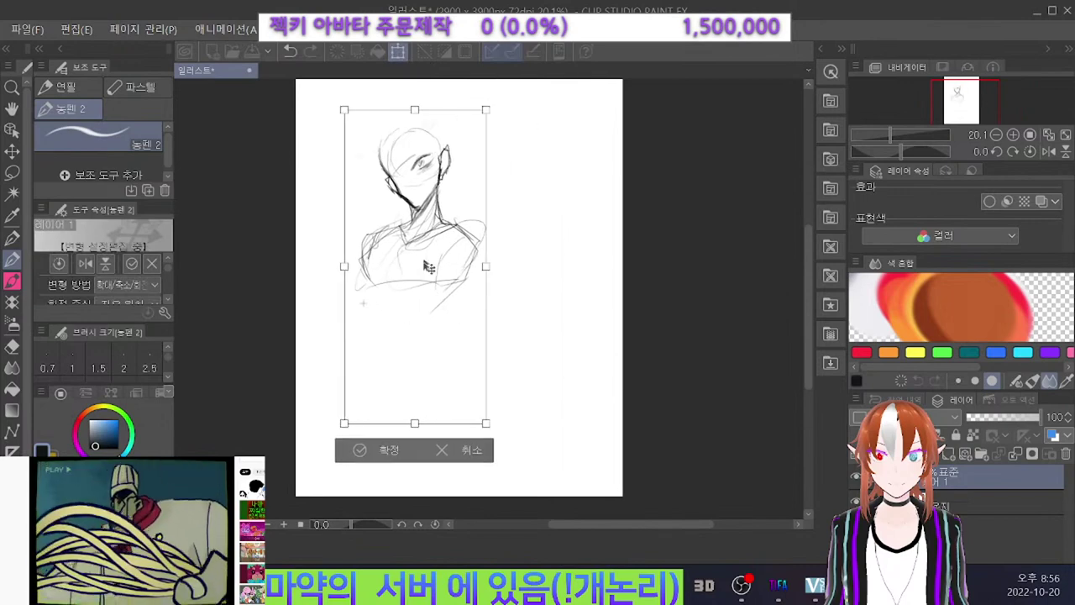
drag(414, 309, 443, 309)
drag(492, 112, 481, 91)
drag(461, 265, 464, 258)
click(390, 439)
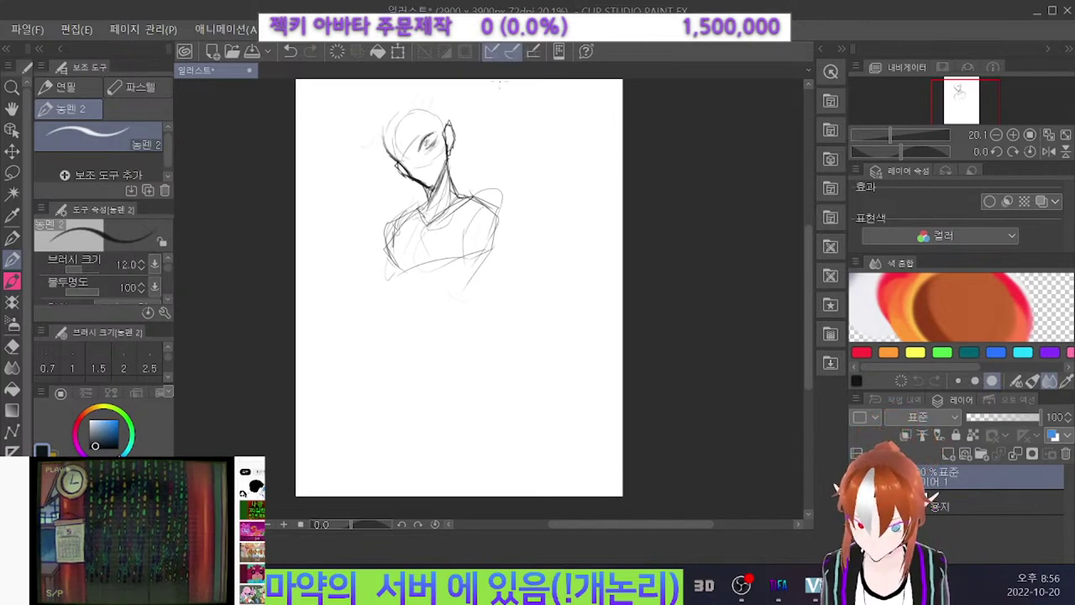
Sketch the upper arm extending outward and down from the right shoulder, ending in an oval at the elbow.
mouse_move(487, 199)
mouse_down()
mouse_move(508, 215)
mouse_move(508, 237)
mouse_up()
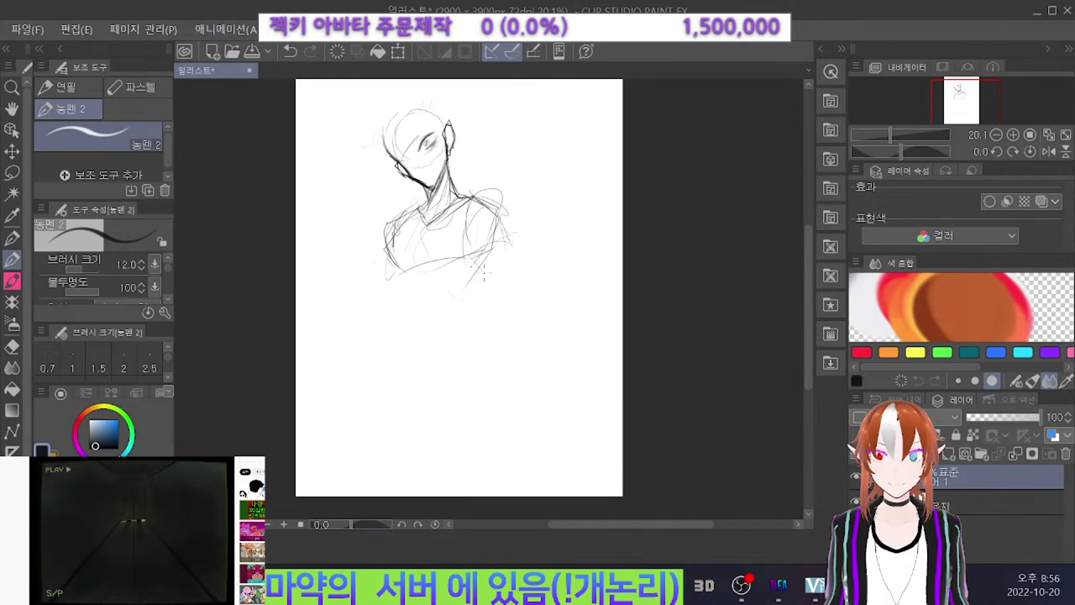
drag(502, 215, 579, 261)
drag(487, 232, 580, 281)
drag(454, 256, 556, 294)
drag(487, 256, 555, 293)
drag(509, 221, 565, 258)
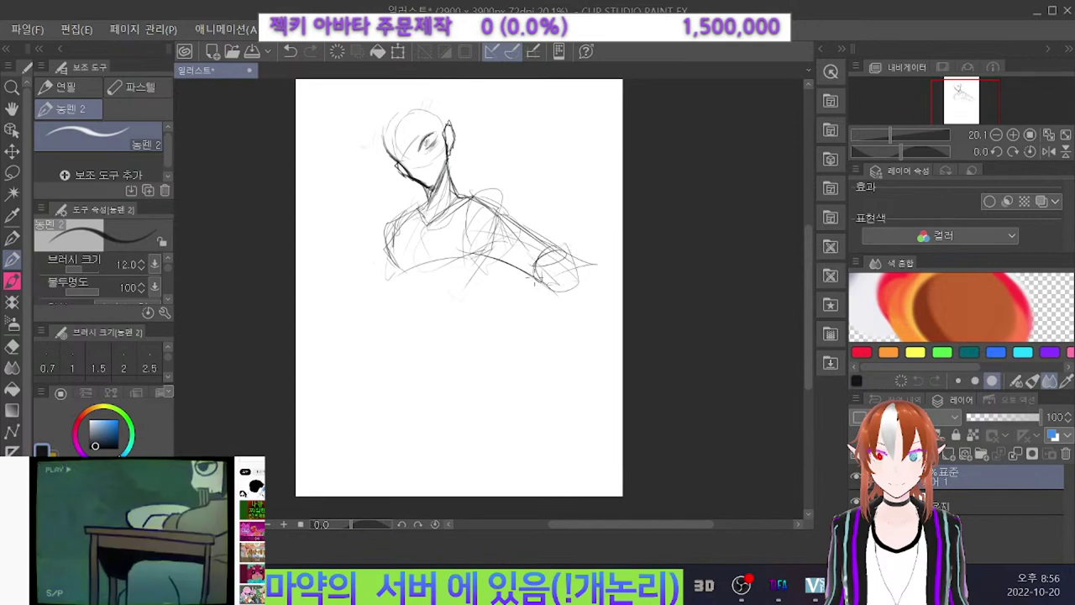
drag(464, 232, 538, 281)
drag(475, 196, 509, 213)
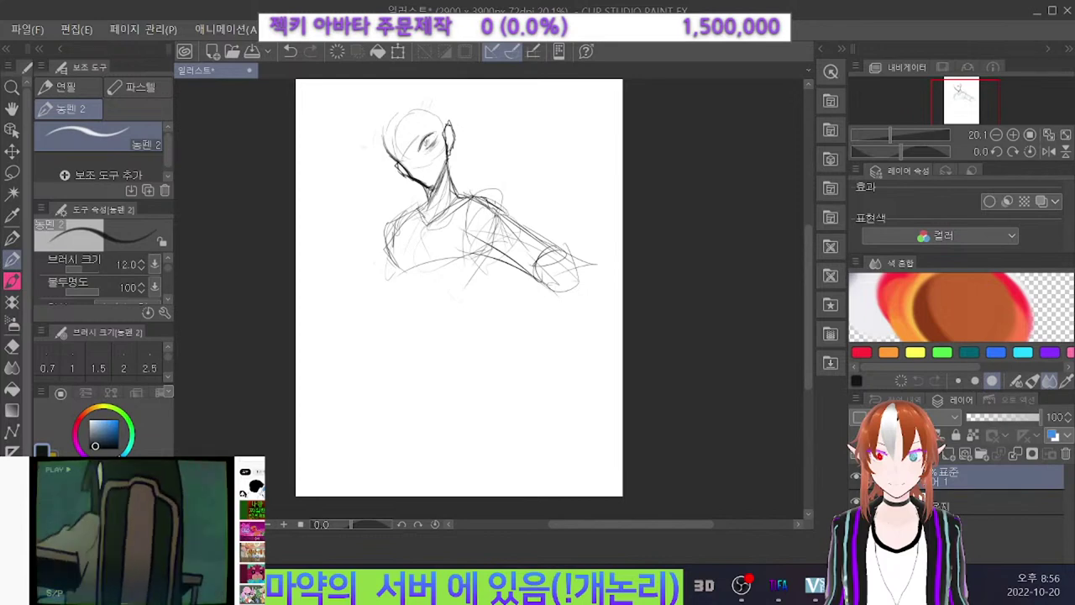
Increase the pencil size to 30 and sketch a raised open collar on both sides of the neck.
key(bracketright)
key(bracketright)
key(bracketright)
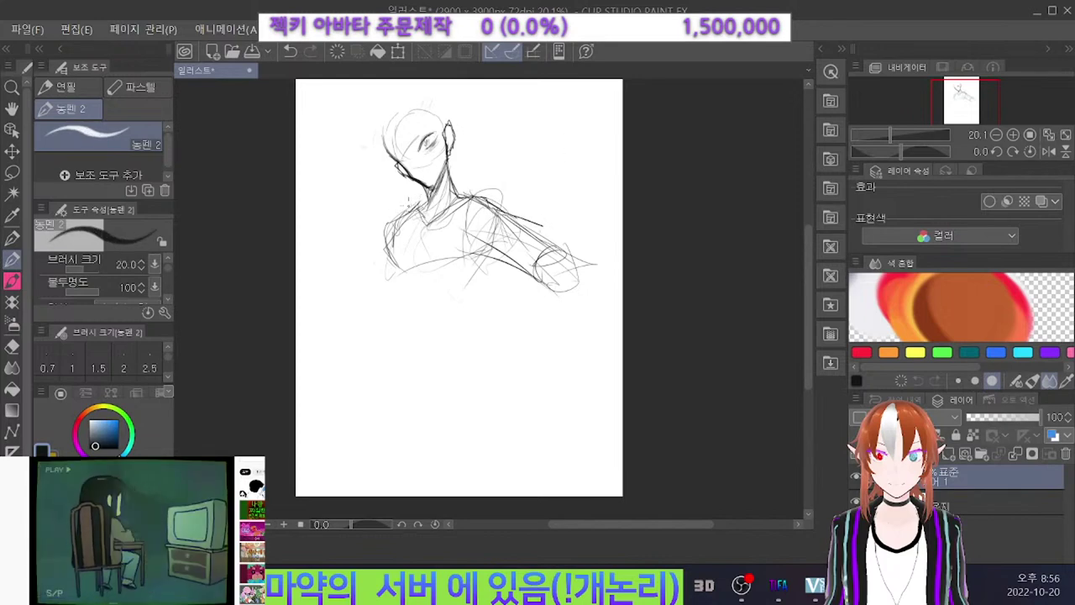
key(bracketright)
key(bracketright)
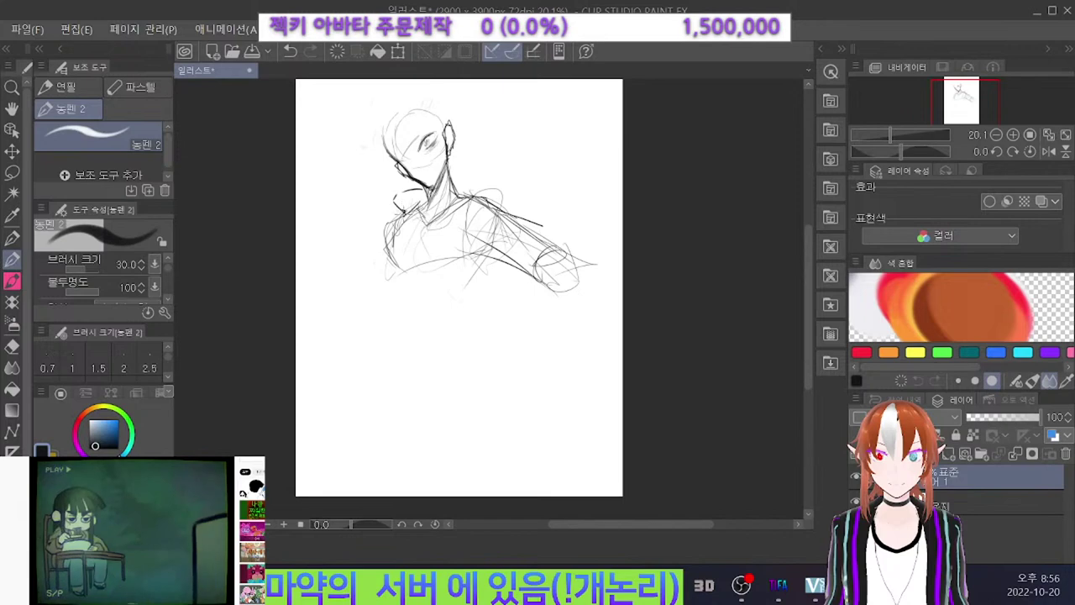
key(ctrl+z)
drag(475, 195, 439, 232)
mouse_move(438, 231)
mouse_down()
mouse_move(463, 210)
mouse_move(467, 166)
mouse_move(450, 179)
mouse_up()
mouse_move(452, 182)
mouse_down()
mouse_move(475, 194)
mouse_move(435, 220)
mouse_up()
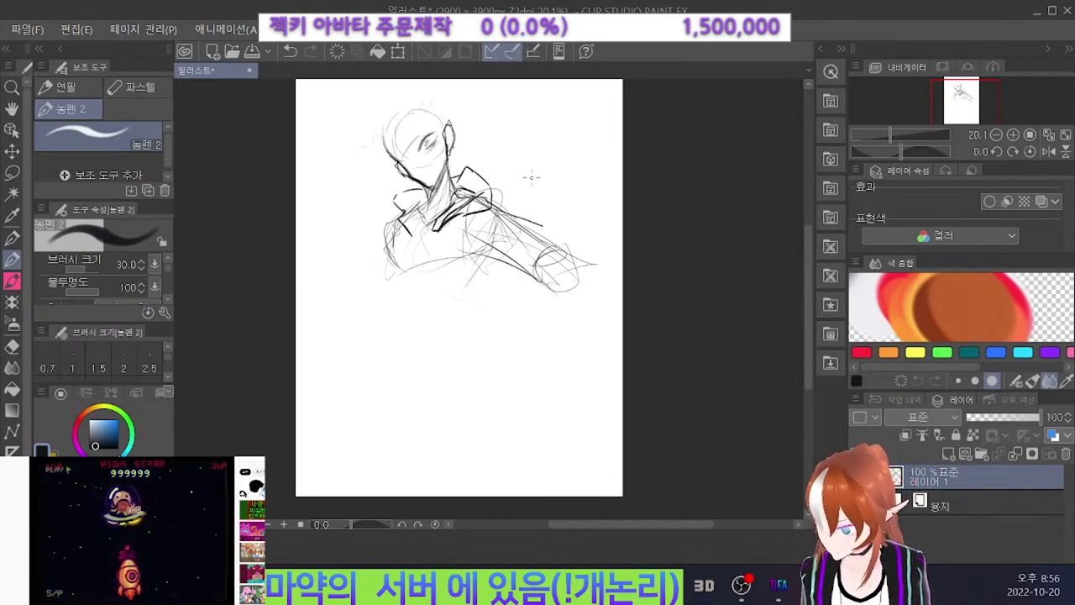
Sketch both sides of the torso from the armpits down to a slanted waistline, redoing unwanted strokes.
drag(488, 270, 467, 294)
key(ctrl+z)
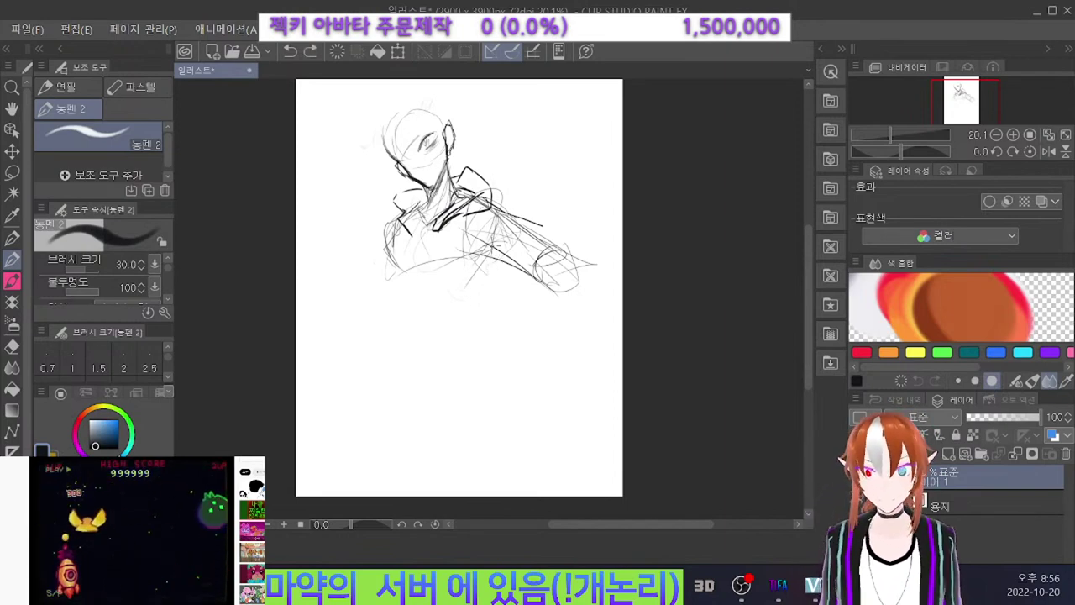
mouse_move(492, 245)
mouse_down()
mouse_move(466, 314)
mouse_move(420, 348)
mouse_up()
drag(395, 232, 406, 304)
key(ctrl+z)
mouse_move(395, 254)
mouse_down()
mouse_move(401, 320)
mouse_move(425, 334)
mouse_move(402, 329)
mouse_up()
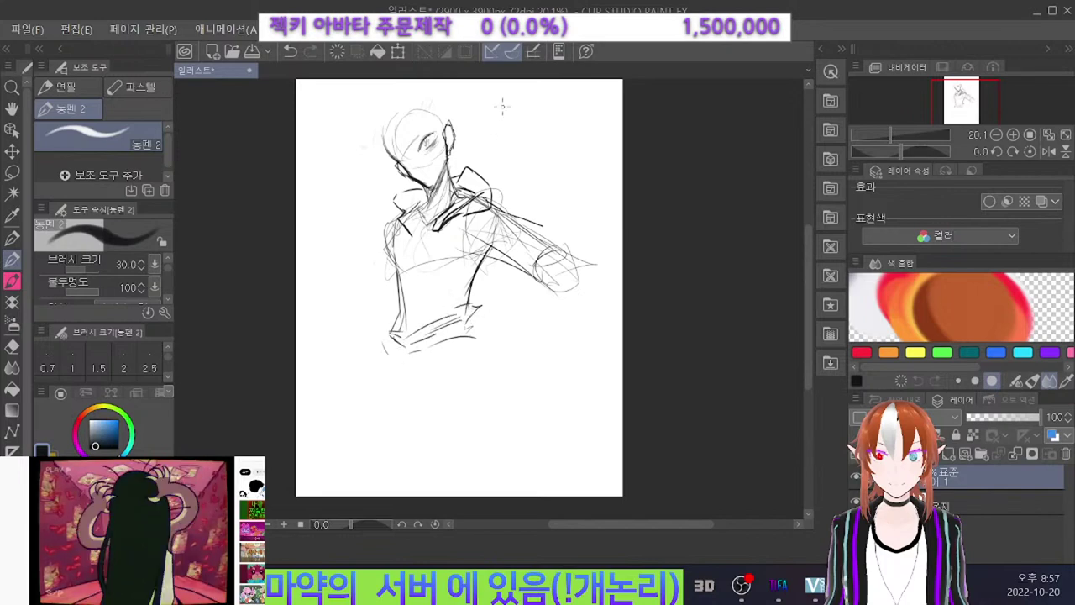
Add diagonal fold lines across the torso, undoing the strokes that do not fit.
key(ctrl+z)
drag(453, 244, 413, 321)
key(ctrl+z)
drag(463, 263, 424, 310)
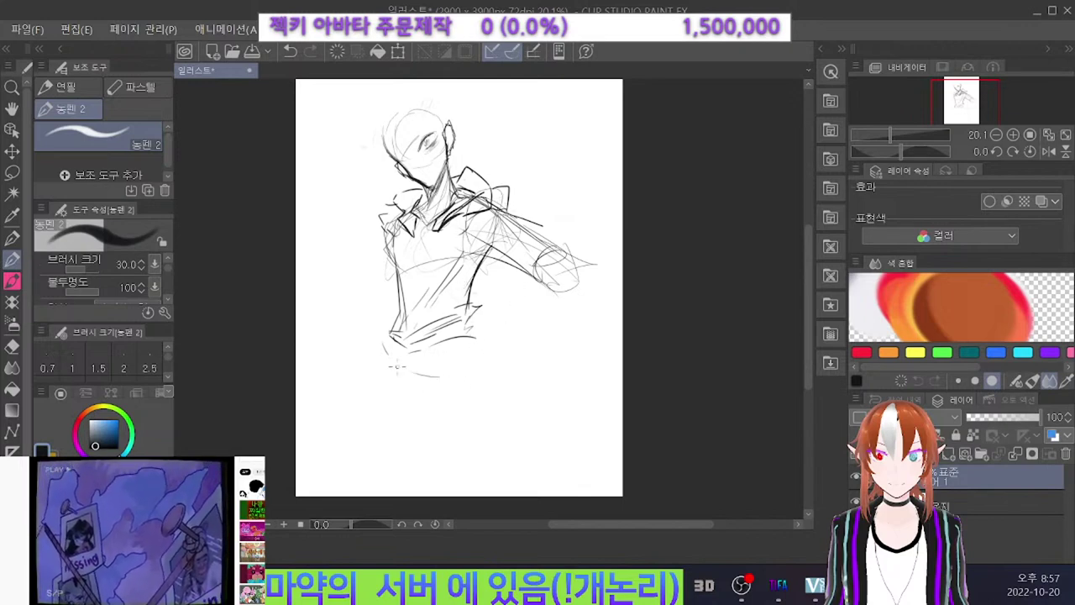
Sketch the outer contour of the outstretched leg from the hip to the canvas's lower edge, undoing trial strokes.
key(ctrl+z)
mouse_move(456, 387)
mouse_down()
mouse_move(408, 386)
mouse_move(486, 442)
mouse_move(521, 494)
mouse_move(478, 436)
mouse_move(510, 493)
mouse_up()
key(ctrl+z)
key(ctrl+z)
key(ctrl+z)
drag(459, 413, 518, 498)
key(ctrl+z)
mouse_move(473, 334)
mouse_down()
mouse_move(517, 433)
mouse_move(482, 358)
mouse_up()
mouse_move(475, 338)
mouse_down()
mouse_move(477, 364)
mouse_move(530, 470)
mouse_up()
key(ctrl+z)
key(ctrl+z)
drag(482, 368, 549, 481)
drag(524, 438, 557, 496)
Sketch the inner contour of the outstretched leg from the crotch down, erasing stray marks and undoing extra strokes.
key(e)
mouse_move(470, 428)
mouse_down()
mouse_move(517, 489)
mouse_move(469, 429)
mouse_up()
key(p)
drag(437, 390, 497, 478)
key(ctrl+z)
key(ctrl+z)
key(ctrl+z)
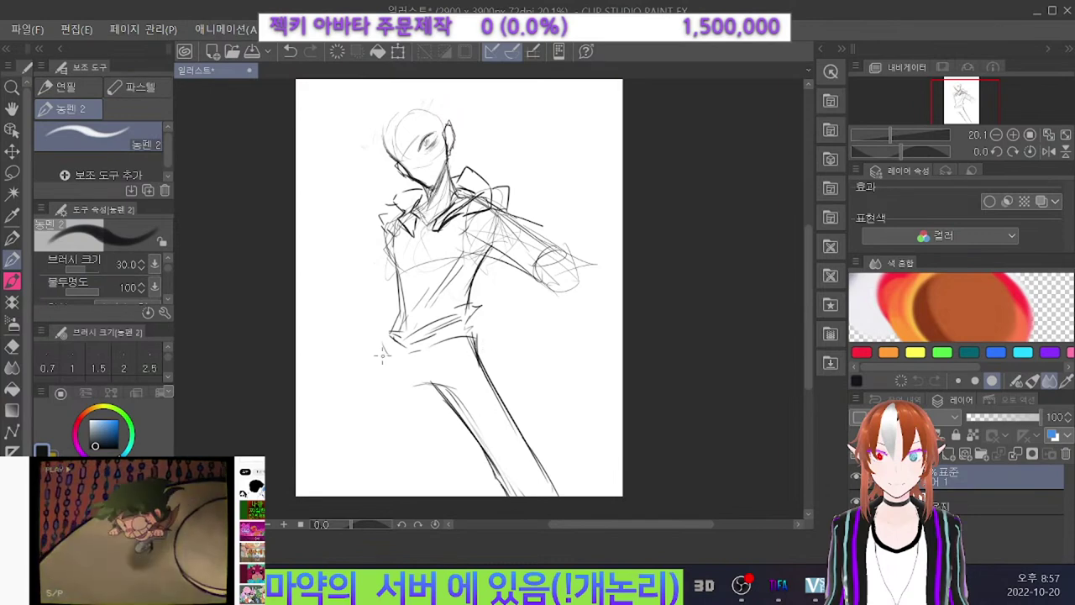
Sketch the outer contour of the straight leg from the waist to the canvas's lower edge, redoing it until it fits.
drag(387, 347, 384, 423)
key(ctrl+z)
key(ctrl+z)
key(ctrl+z)
drag(397, 356, 399, 428)
key(ctrl+z)
drag(395, 340, 394, 455)
mouse_move(393, 369)
mouse_down()
mouse_move(394, 495)
mouse_move(405, 466)
mouse_move(407, 497)
mouse_up()
key(ctrl+z)
drag(394, 407, 400, 498)
key(ctrl+z)
key(ctrl+z)
key(ctrl+z)
drag(395, 382, 401, 496)
drag(398, 430, 402, 496)
Sketch the inner contour of the straight leg from the crotch to the canvas's lower edge, undoing surplus strokes.
mouse_move(442, 394)
mouse_down()
mouse_move(438, 438)
mouse_move(439, 400)
mouse_move(436, 482)
mouse_up()
key(ctrl+z)
drag(440, 397, 438, 497)
drag(439, 420, 438, 498)
drag(443, 399, 440, 495)
key(ctrl+z)
mouse_move(427, 348)
mouse_down()
mouse_move(432, 384)
mouse_move(449, 377)
mouse_move(404, 361)
mouse_up()
key(ctrl+z)
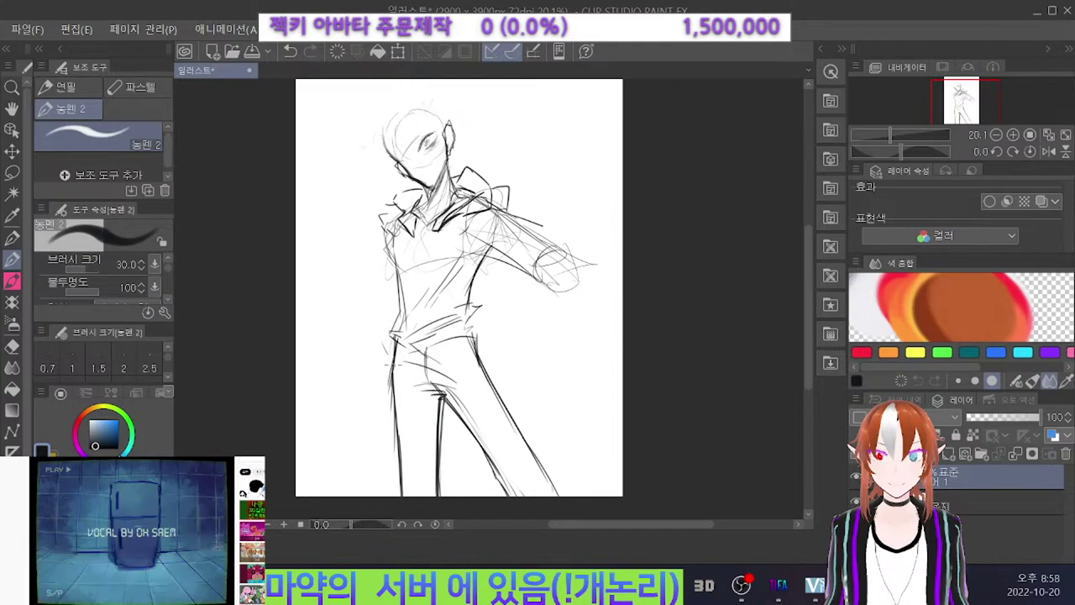
Reinforce the contours of both legs and add small angular trouser folds around the knees.
mouse_move(473, 339)
mouse_down()
mouse_move(510, 416)
mouse_move(494, 391)
mouse_move(561, 494)
mouse_up()
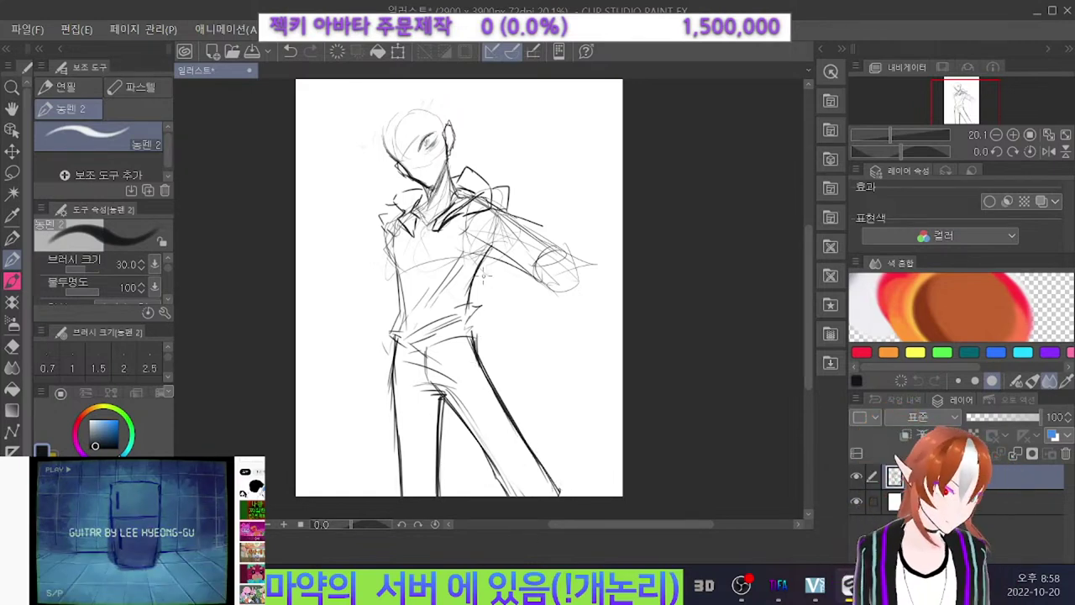
drag(481, 356, 487, 397)
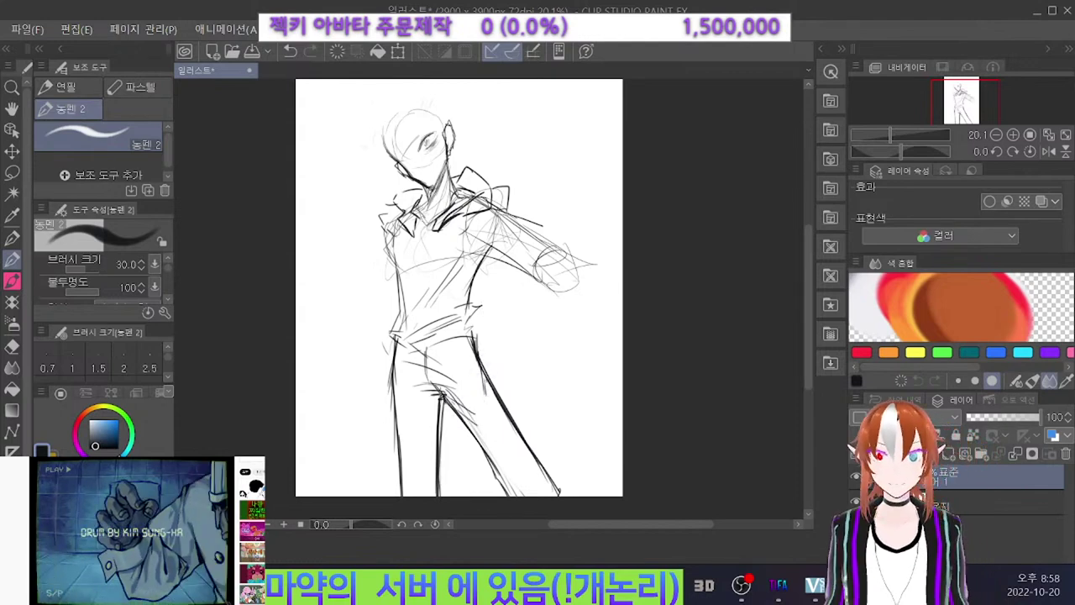
drag(473, 430, 502, 489)
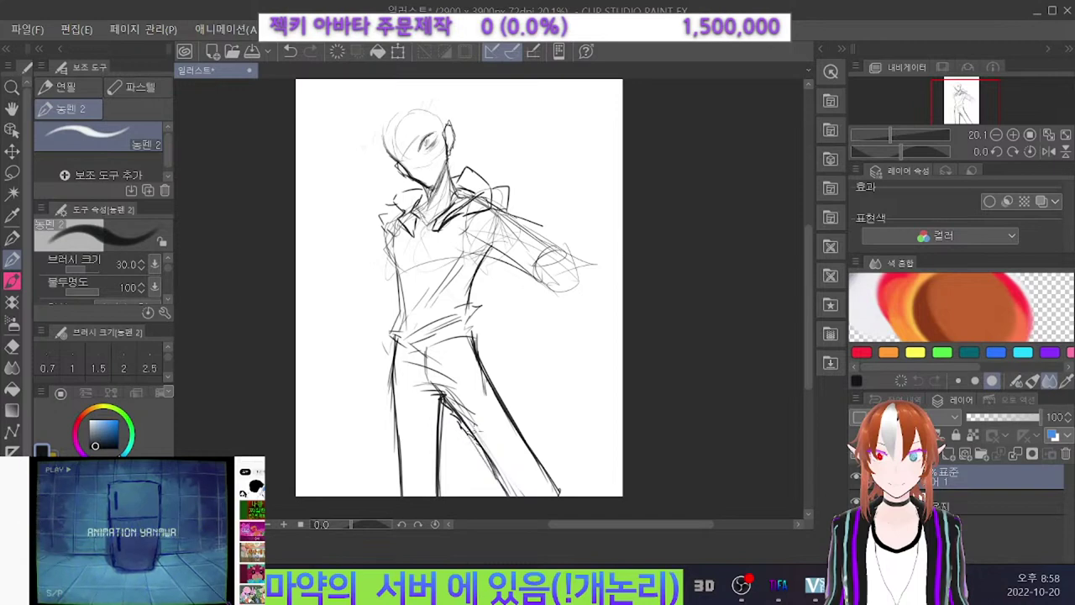
drag(509, 410, 562, 495)
drag(390, 386, 403, 462)
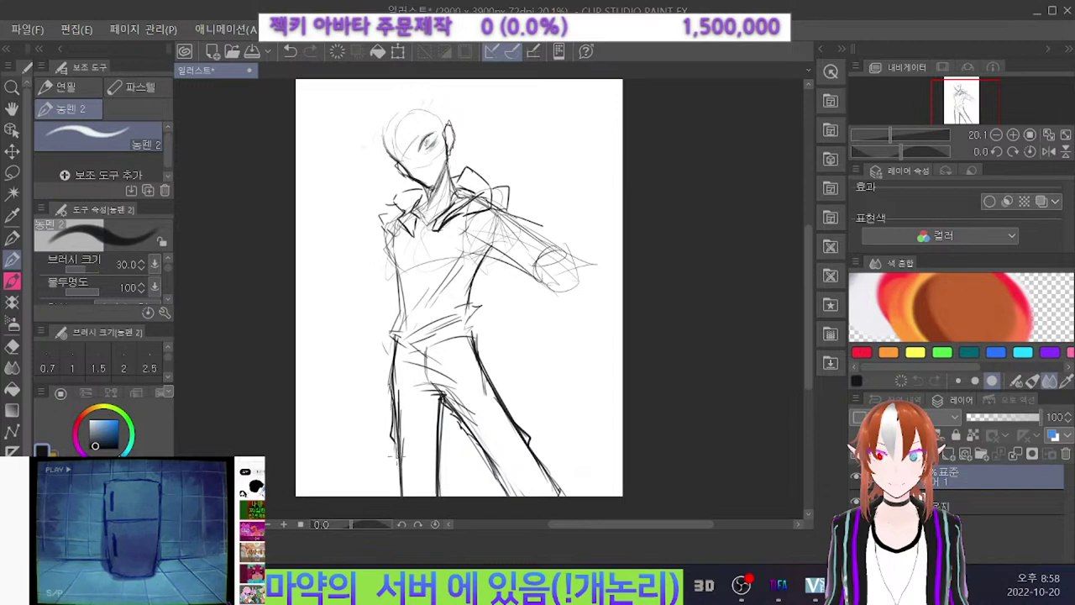
drag(438, 408, 444, 459)
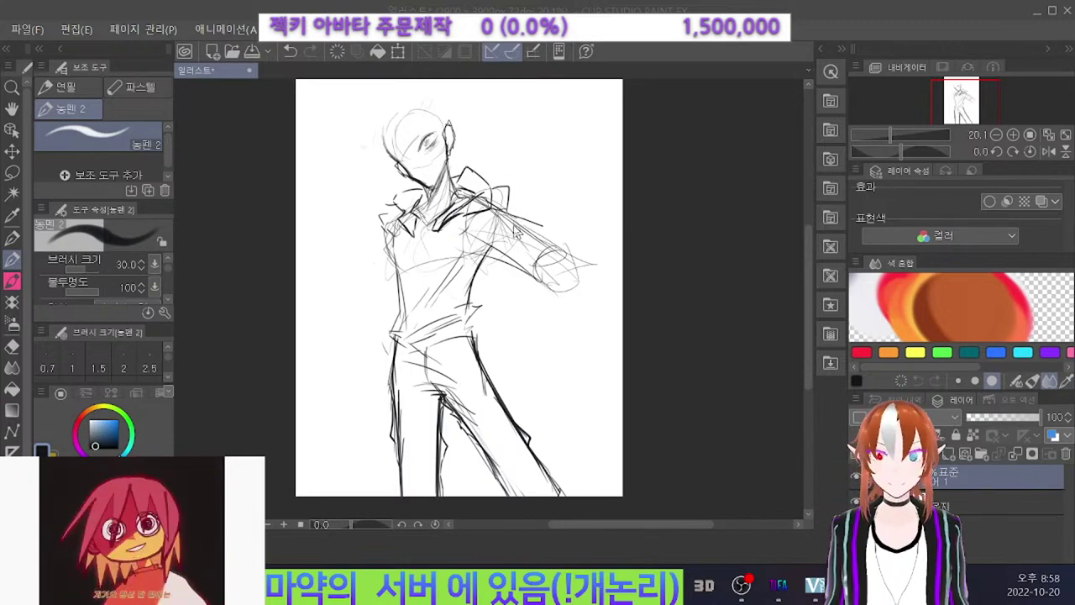
Sketch the forearm hanging down from the elbow oval as an elongated rounded shape.
mouse_move(544, 237)
mouse_down()
mouse_move(539, 289)
mouse_move(583, 311)
mouse_move(588, 333)
mouse_up()
drag(543, 285, 567, 344)
drag(550, 286, 576, 335)
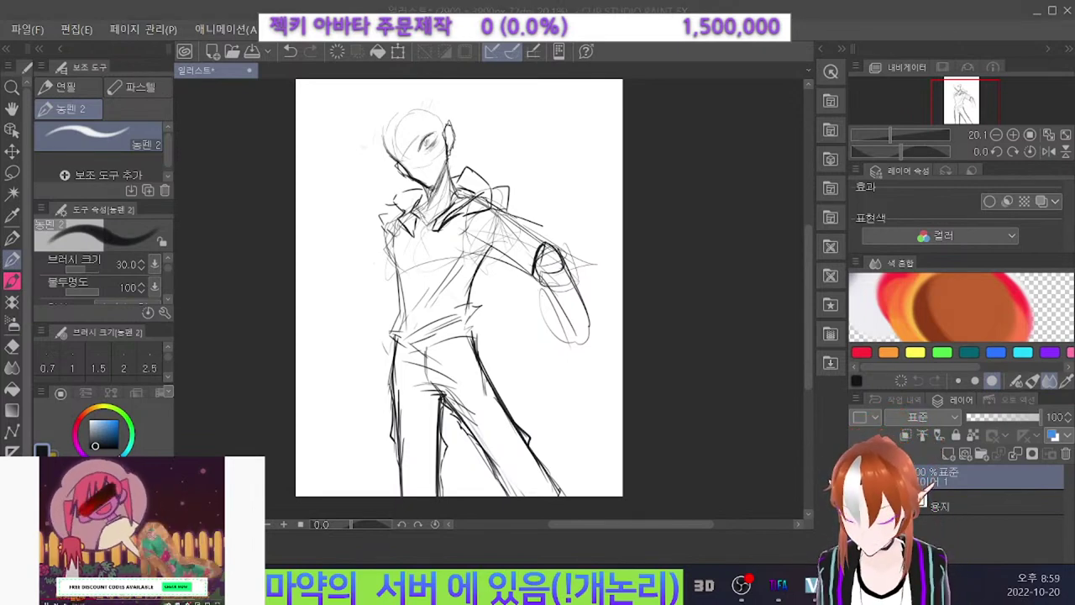
Thicken the elbow and forearm outline with heavier strokes, redoing the outer edge once.
drag(516, 212, 526, 231)
drag(529, 271, 565, 342)
drag(551, 242, 592, 305)
key(ctrl+z)
drag(549, 243, 581, 303)
mouse_move(572, 269)
mouse_down()
mouse_move(593, 340)
mouse_move(556, 312)
mouse_up()
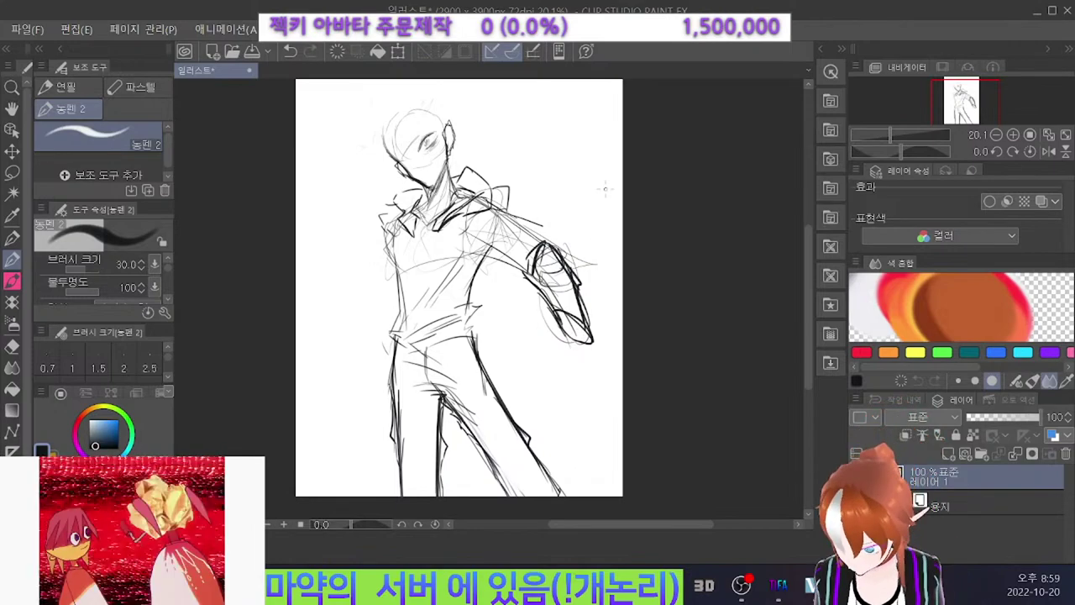
Undo the latest heavy strokes along the forearm's outline.
key(ctrl+z)
key(ctrl+z)
key(ctrl+z)
key(ctrl+z)
key(ctrl+z)
key(ctrl+z)
key(ctrl+z)
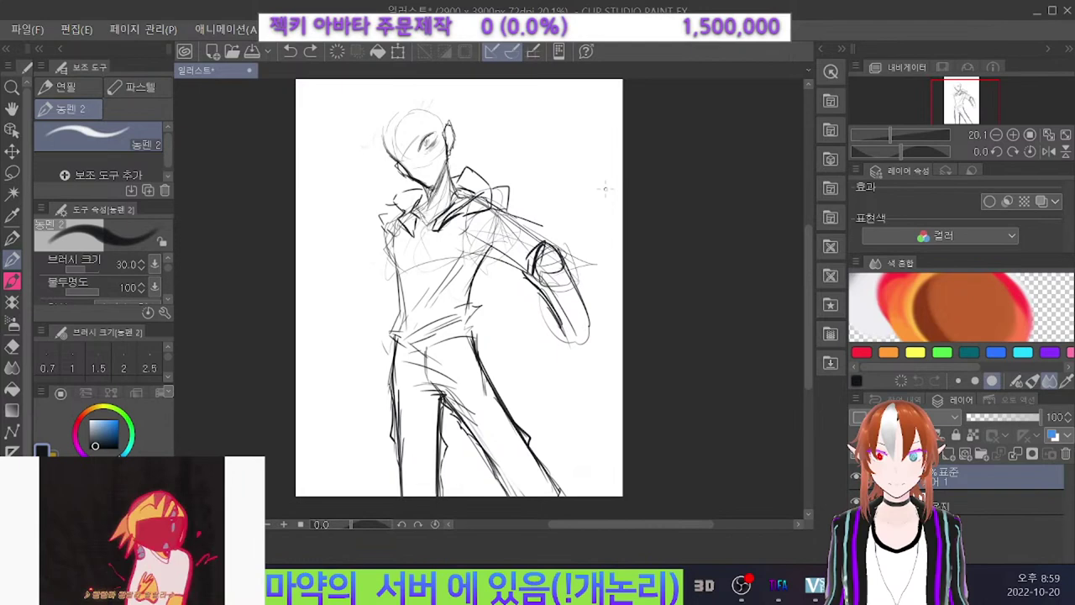
Redraw both sides of the forearm from the elbow to the wrist with the brush size set to 20.
key(bracketleft)
key(bracketleft)
drag(550, 241, 591, 331)
drag(524, 271, 562, 329)
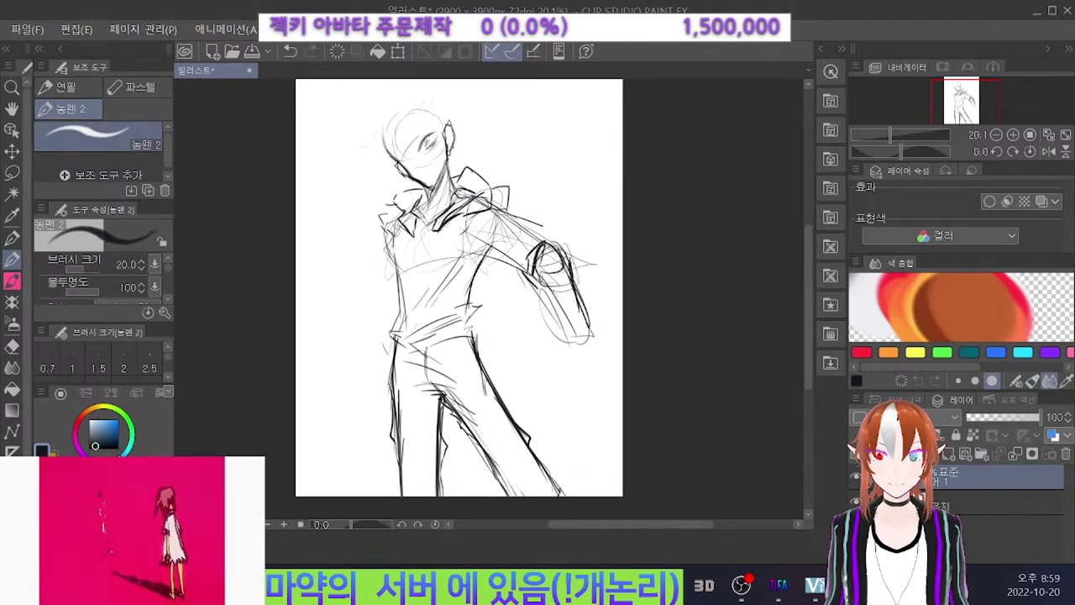
mouse_move(525, 266)
mouse_down()
mouse_move(538, 313)
mouse_move(568, 332)
mouse_up()
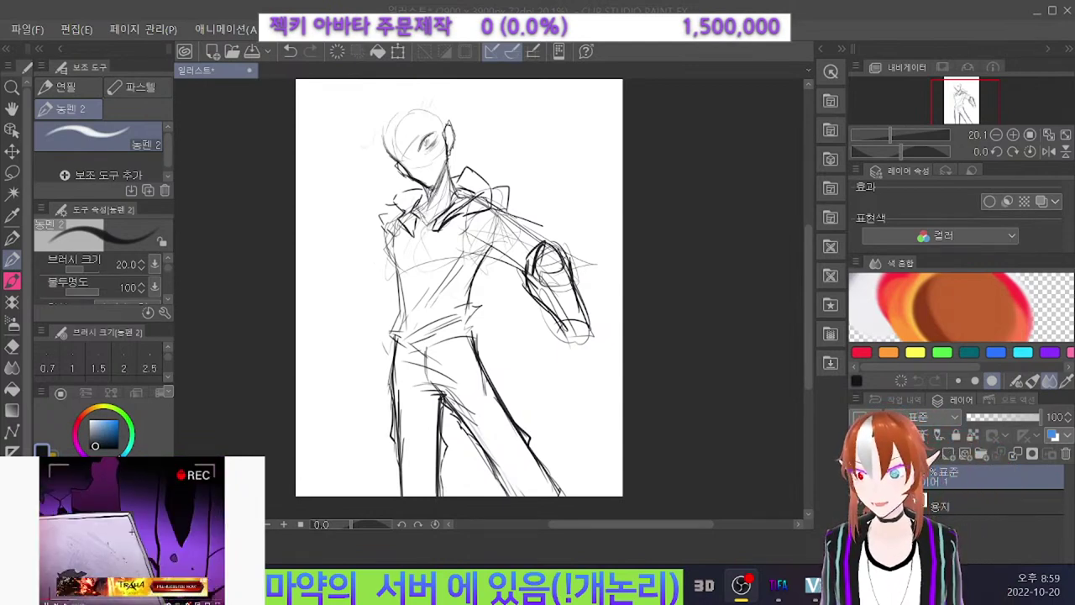
Fade the dark elbow and forearm lines with the soft eraser, keeping them as faint guides.
scroll(640, 322, up, 3)
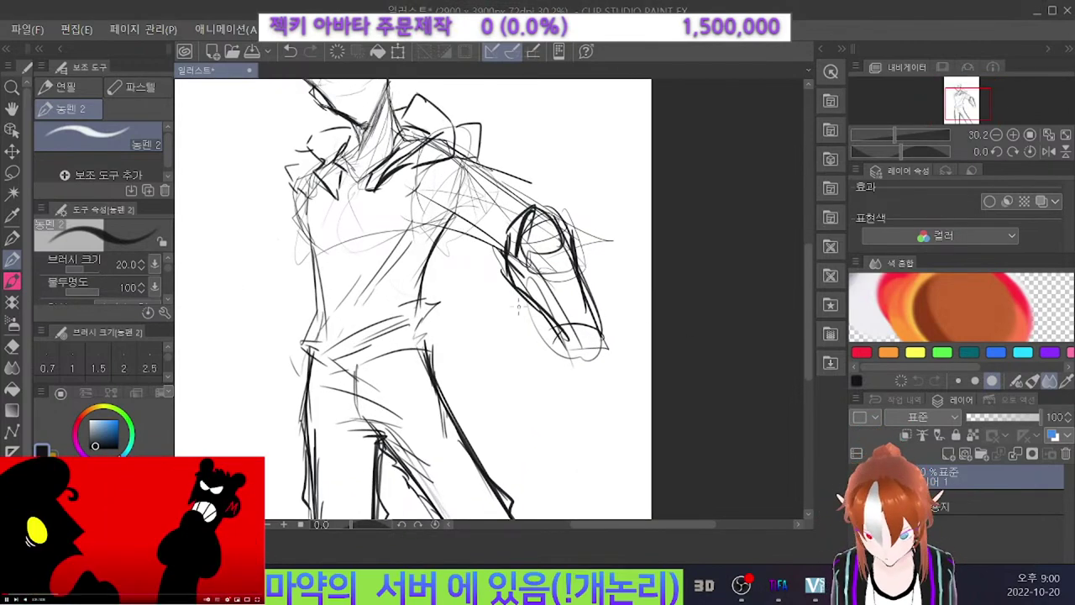
key(e)
drag(508, 247, 568, 338)
mouse_move(509, 239)
mouse_down()
mouse_move(559, 312)
mouse_move(600, 333)
mouse_up()
drag(532, 208, 593, 297)
drag(574, 259, 595, 306)
Redraw a slimmer forearm over the faded guides, setting the brush size to 15.
key(p)
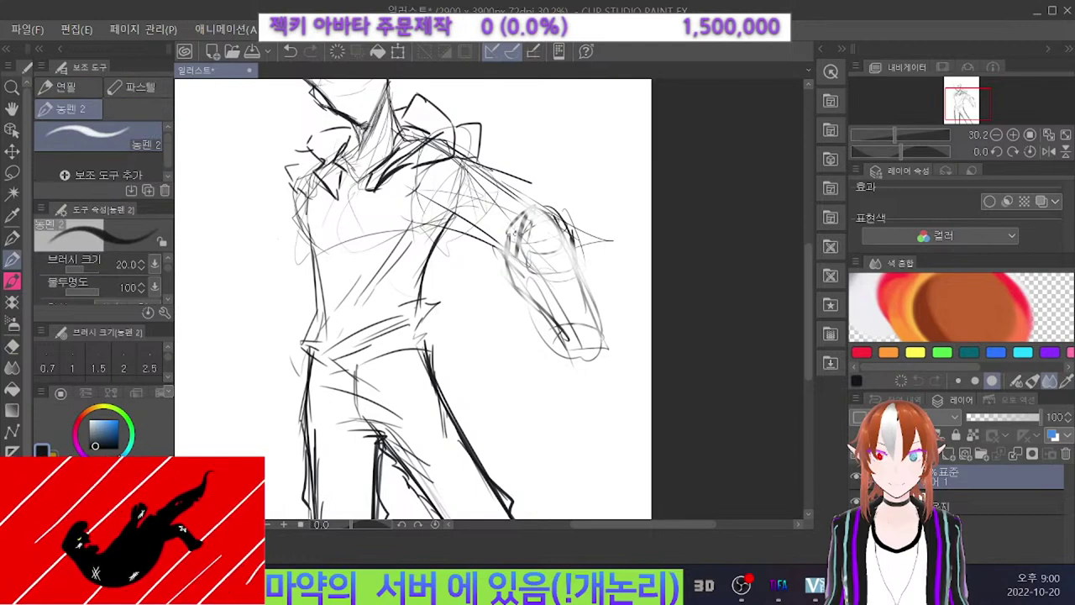
drag(521, 231, 513, 266)
key(bracketleft)
key(bracketleft)
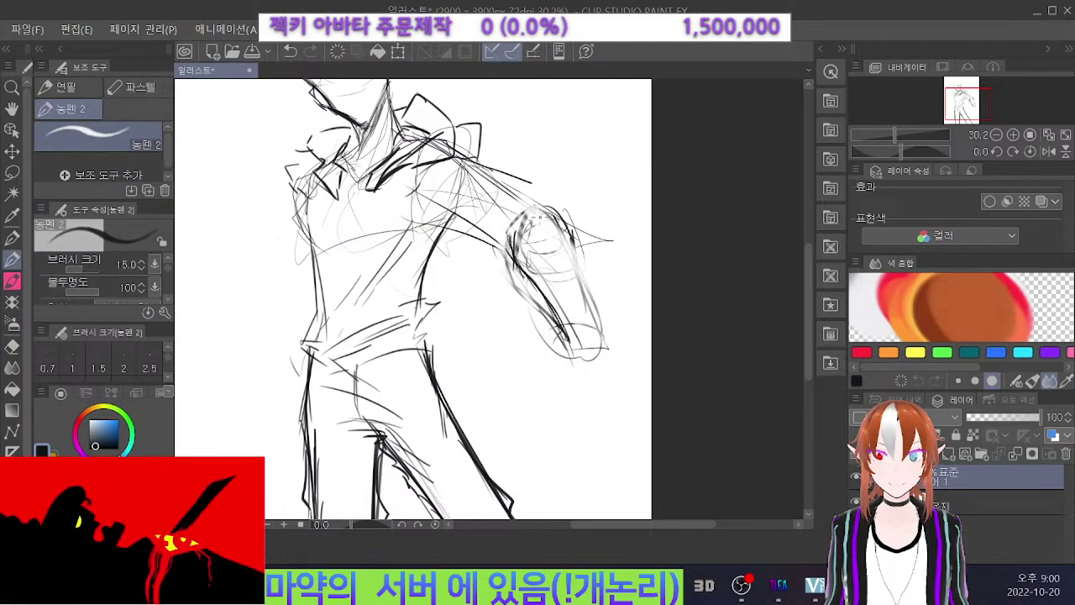
drag(548, 209, 585, 302)
Sketch the hand's angular palm block below the wrist and add a hooked thumb beside it.
mouse_move(553, 231)
mouse_down()
mouse_move(595, 346)
mouse_move(593, 333)
mouse_move(598, 398)
mouse_up()
drag(605, 346, 598, 413)
drag(548, 371, 598, 412)
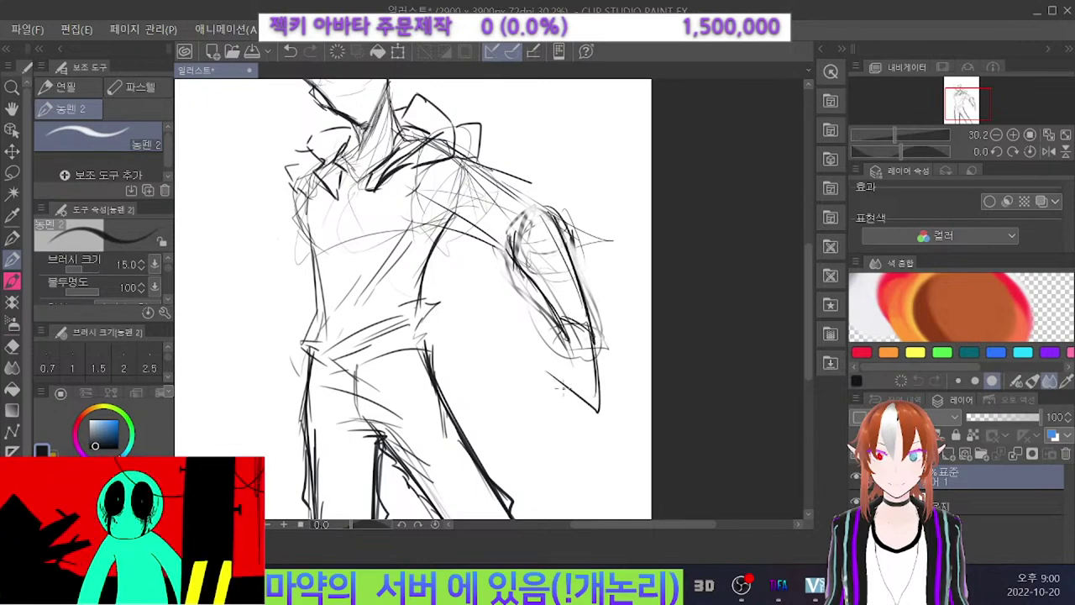
drag(561, 329, 548, 387)
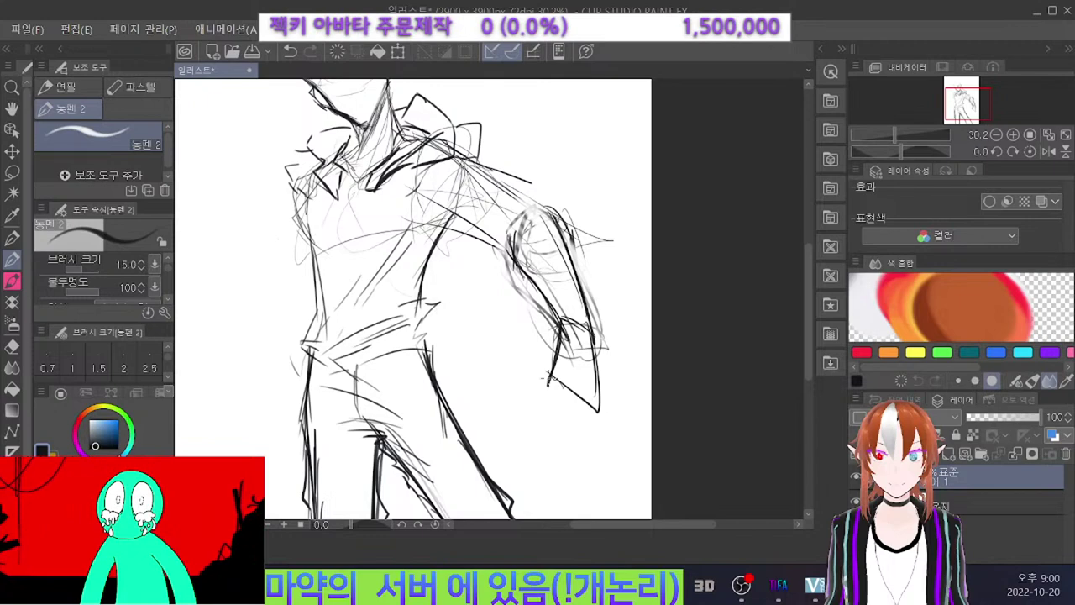
drag(559, 338, 549, 373)
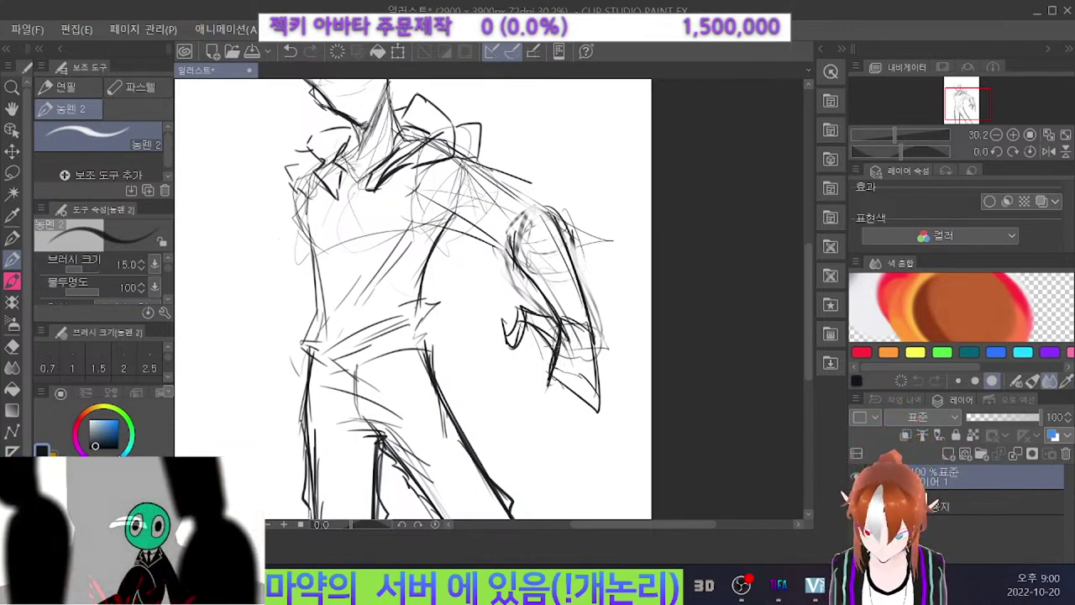
Sketch the curled fingers segment by segment along the palm's lower inner edge.
mouse_move(557, 331)
mouse_down()
mouse_move(549, 357)
mouse_move(570, 375)
mouse_move(535, 372)
mouse_move(537, 392)
mouse_move(518, 401)
mouse_up()
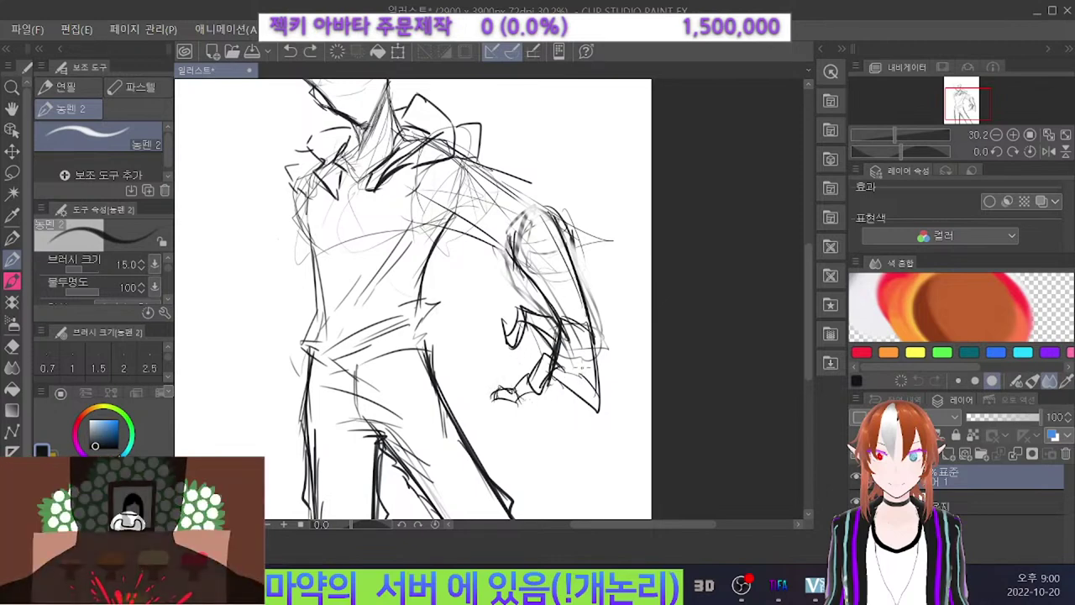
drag(573, 379, 554, 417)
mouse_move(554, 376)
mouse_down()
mouse_move(538, 425)
mouse_move(540, 415)
mouse_up()
drag(561, 406, 539, 423)
mouse_move(541, 419)
mouse_down()
mouse_move(524, 434)
mouse_move(530, 417)
mouse_move(494, 423)
mouse_move(499, 431)
mouse_up()
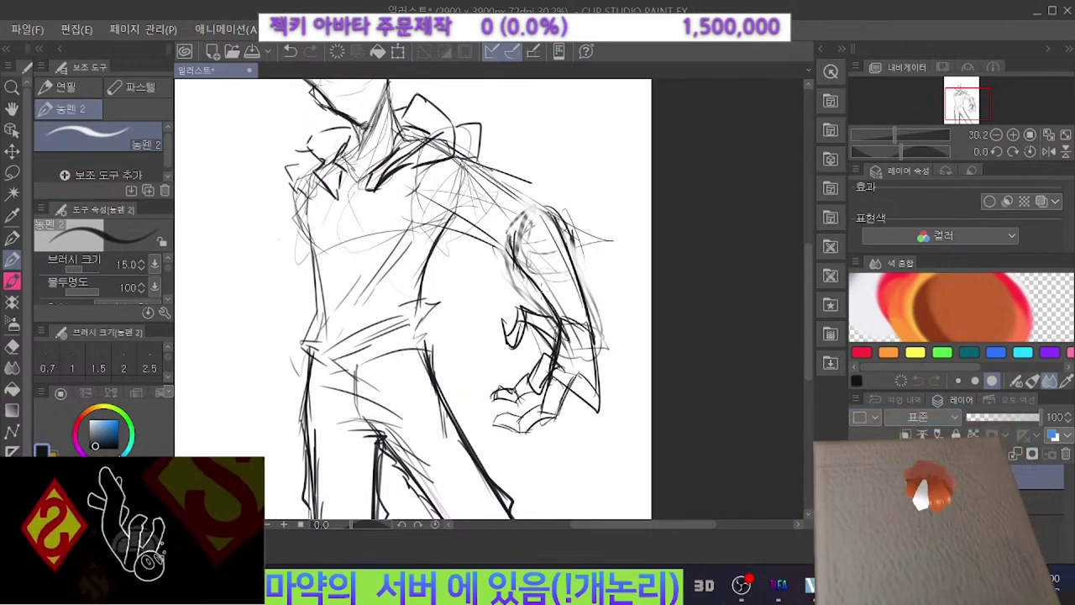
drag(591, 385, 574, 409)
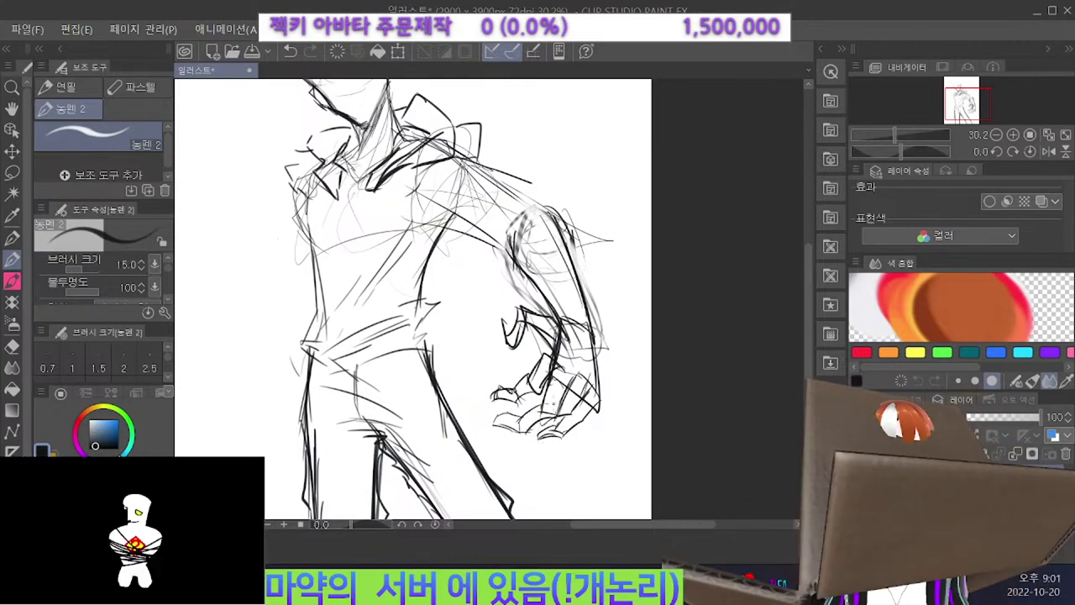
Lasso the whole hand, scale it down slightly closer to the forearm, apply the transformation and deselect.
scroll(556, 397, down, 3)
scroll(550, 369, up, 1)
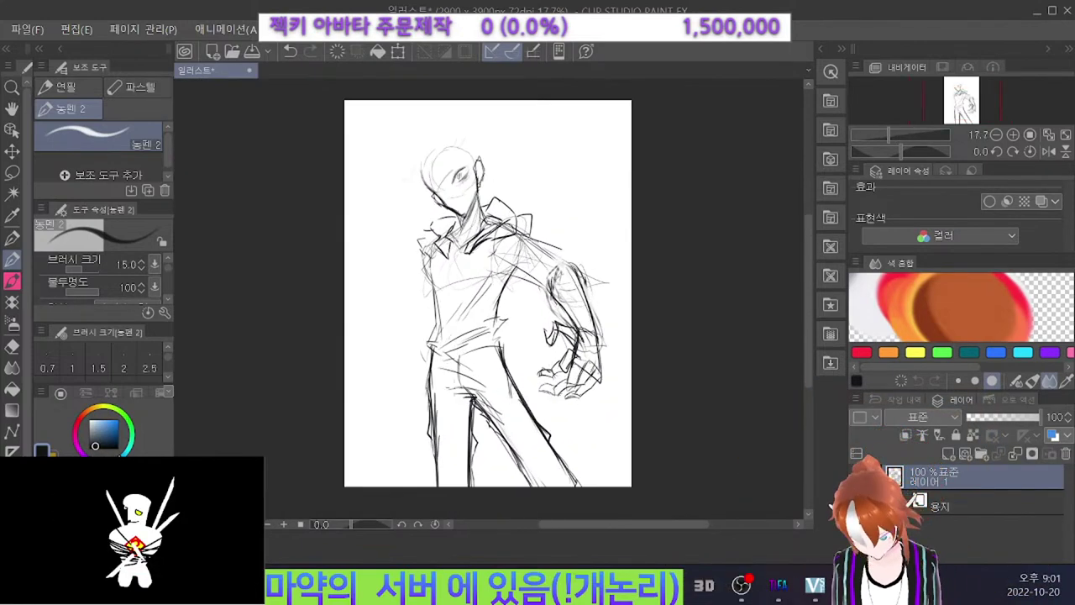
scroll(442, 420, up, 2)
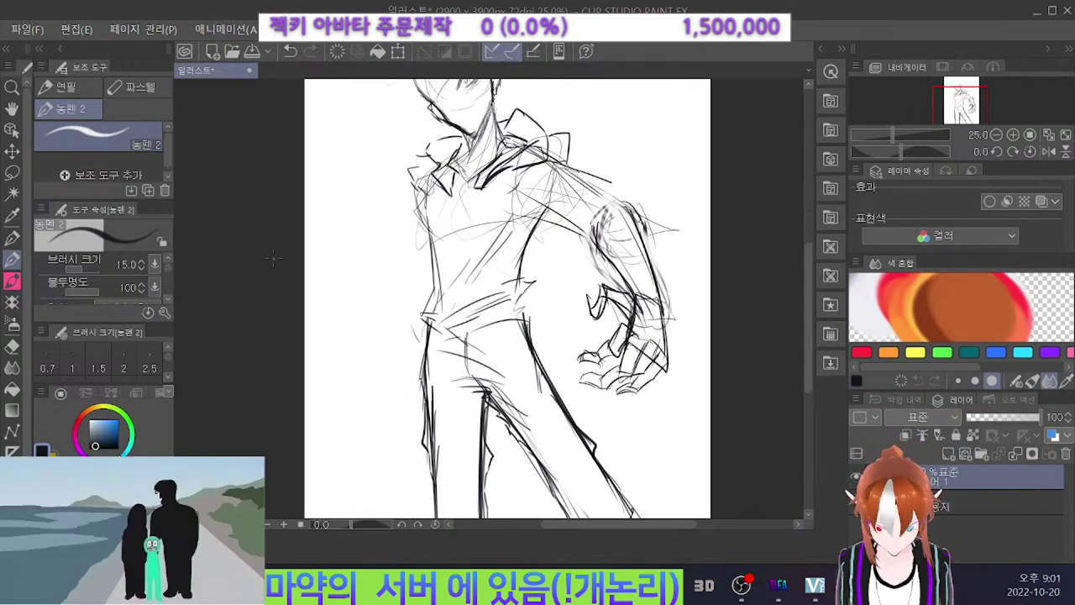
key(m)
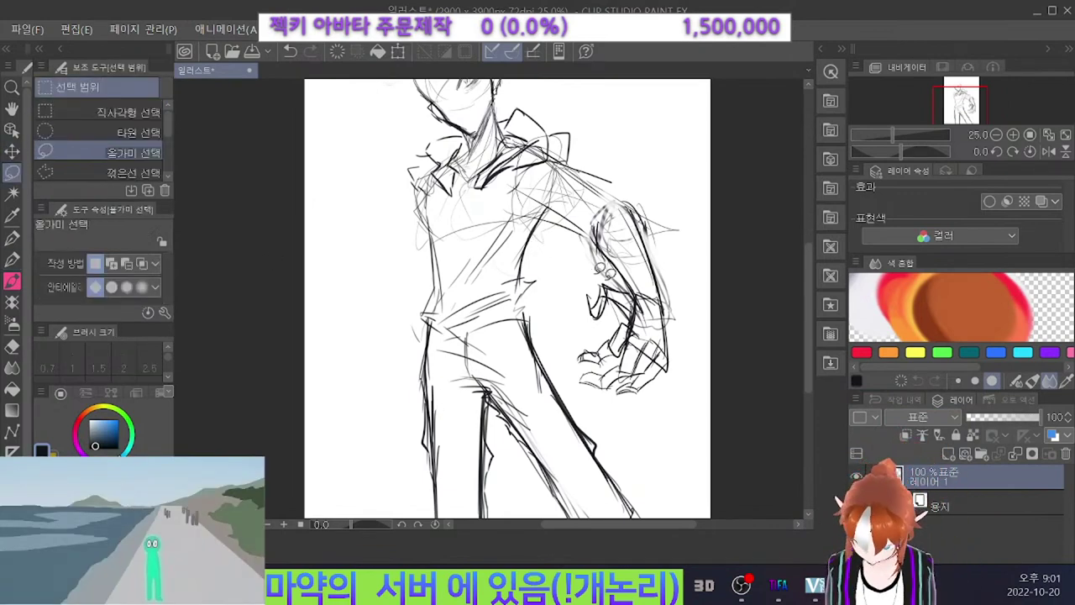
mouse_move(664, 295)
mouse_down()
mouse_move(620, 271)
mouse_move(677, 298)
mouse_move(633, 281)
mouse_move(560, 353)
mouse_move(687, 395)
mouse_move(682, 290)
mouse_up()
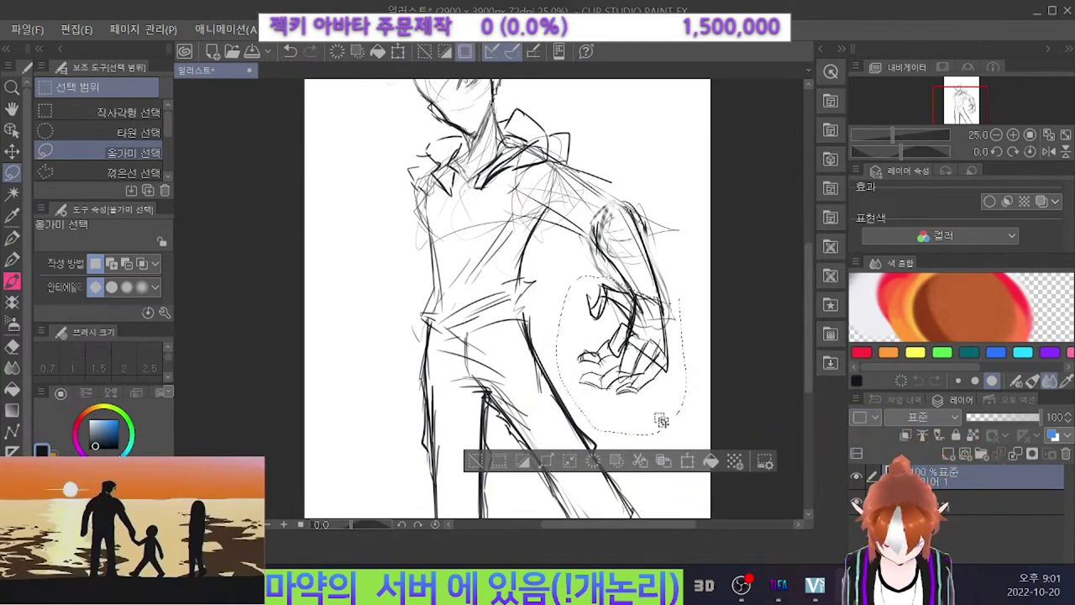
click(687, 461)
drag(685, 428, 655, 385)
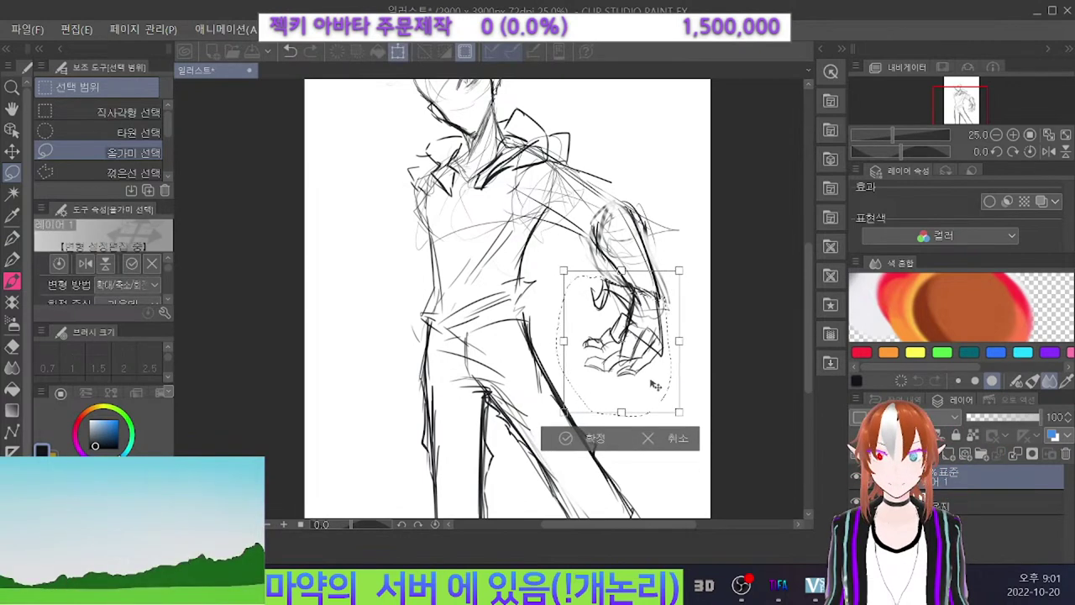
click(590, 438)
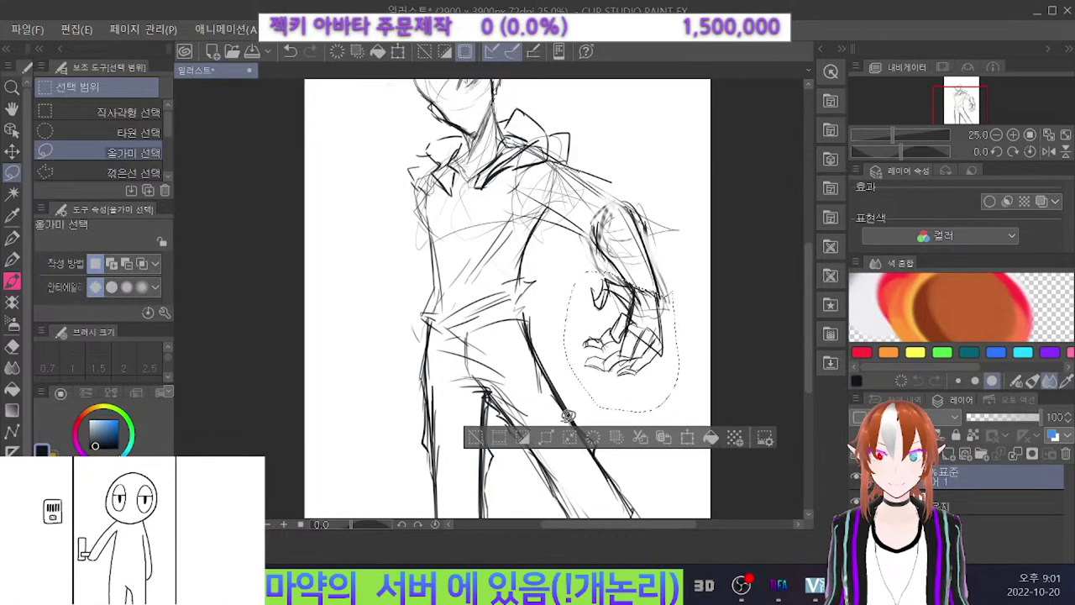
click(731, 344)
scroll(731, 342, up, 4)
key(p)
drag(632, 282, 638, 335)
key(ctrl+z)
drag(632, 280, 638, 334)
key(ctrl+z)
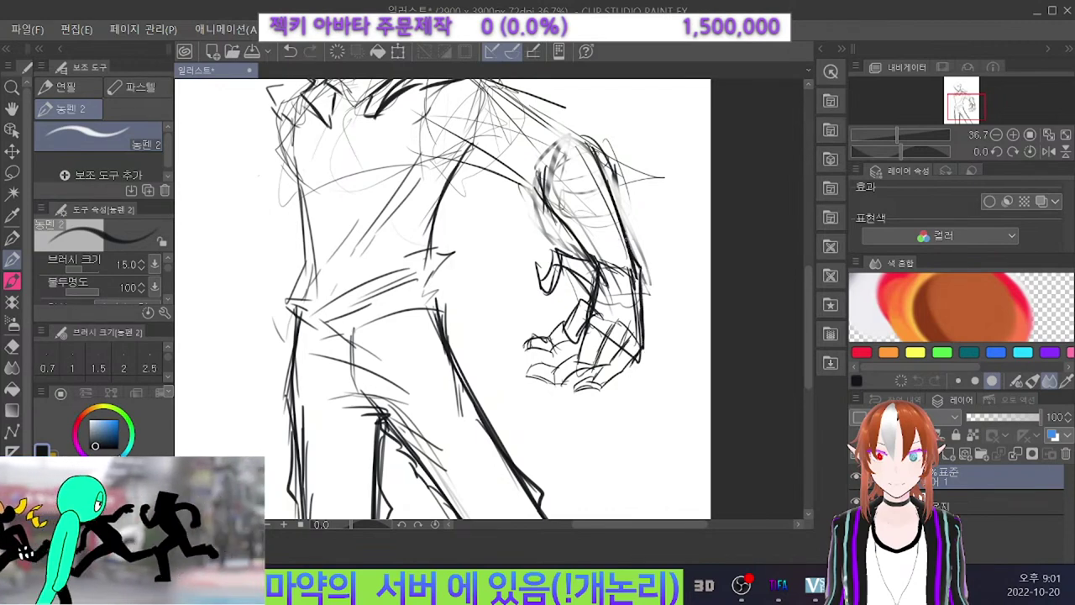
Erase the overlapping wrist lines and the old thumb with the soft eraser at size 50.
key(e)
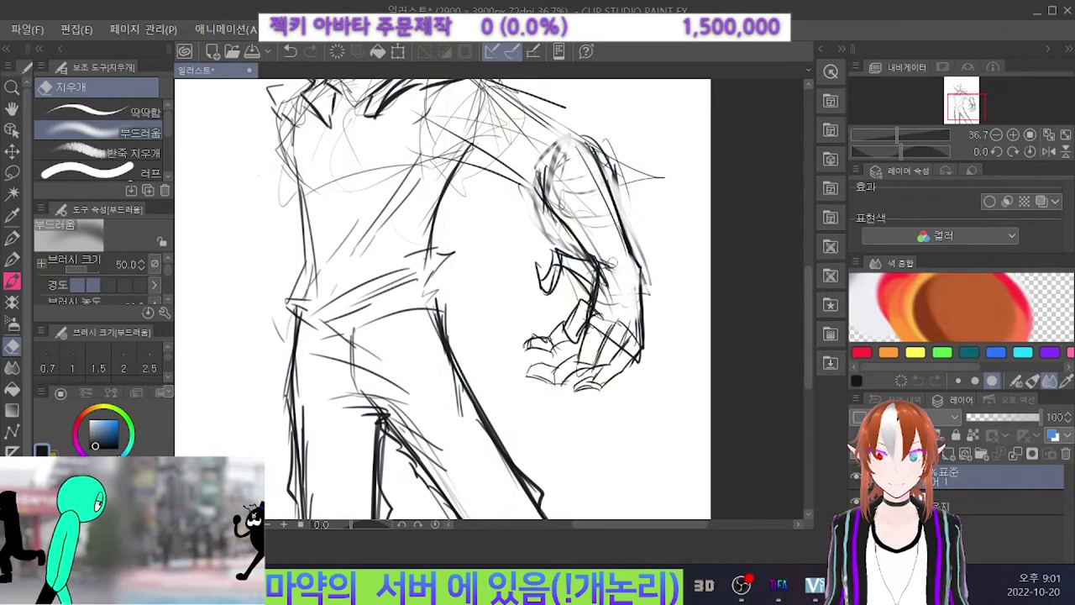
mouse_move(605, 247)
mouse_down()
mouse_move(638, 334)
mouse_move(631, 272)
mouse_move(610, 263)
mouse_move(607, 276)
mouse_move(594, 273)
mouse_move(603, 299)
mouse_move(596, 282)
mouse_move(593, 254)
mouse_up()
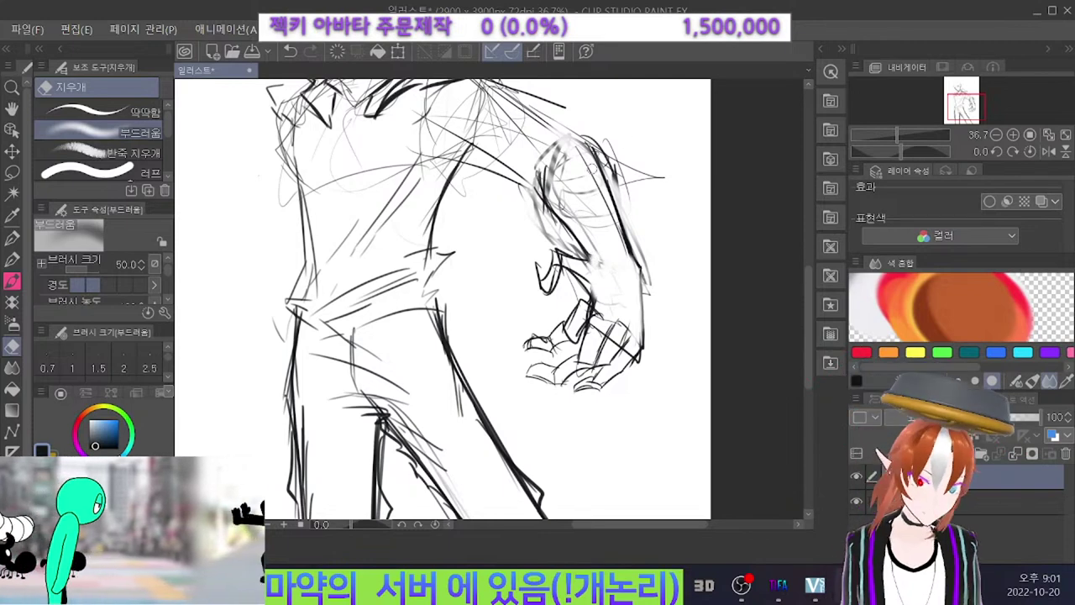
drag(538, 258, 570, 262)
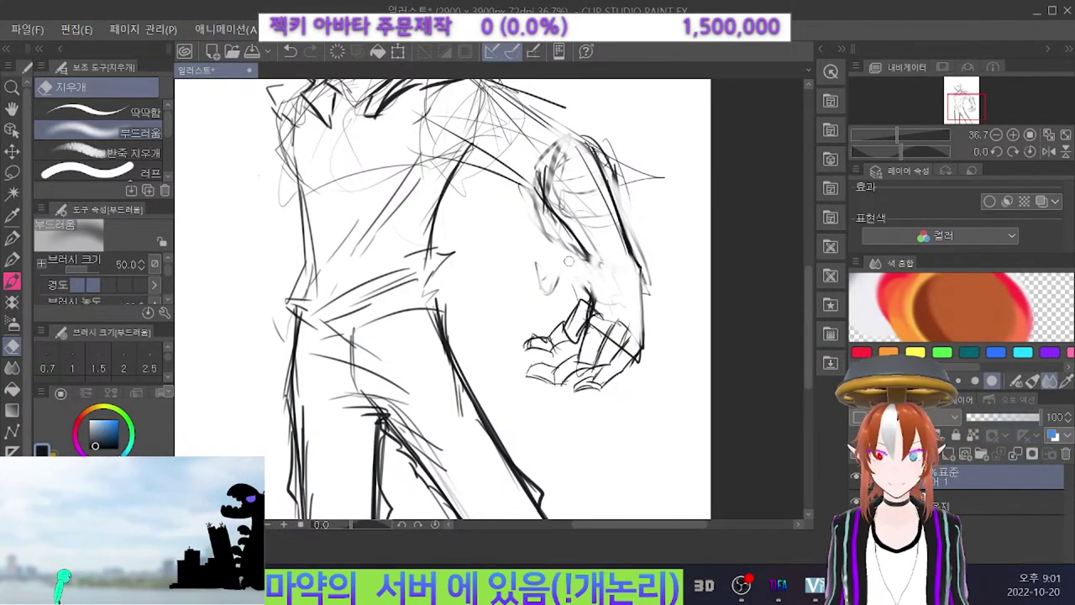
Redraw the thumb lower down, extending outward from the inner wrist to a bent tip.
key(p)
key(ctrl+z)
drag(586, 257, 572, 264)
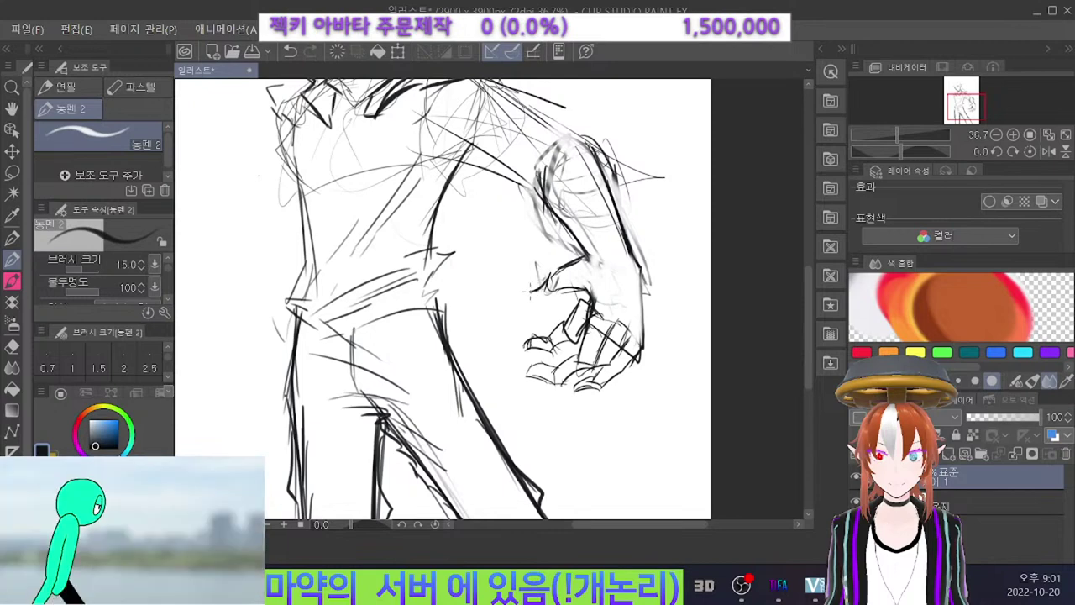
mouse_move(522, 292)
mouse_down()
mouse_move(528, 305)
mouse_move(551, 294)
mouse_up()
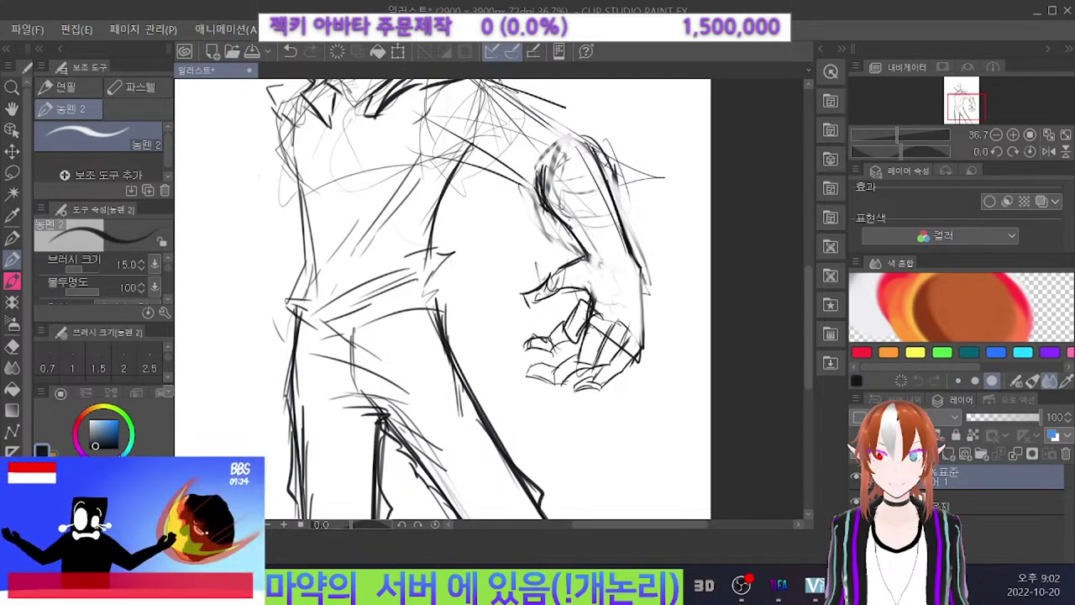
Refine the inner wrist and the palm edge under the thumb, alternating between erasing and redrawing.
key(e)
key(p)
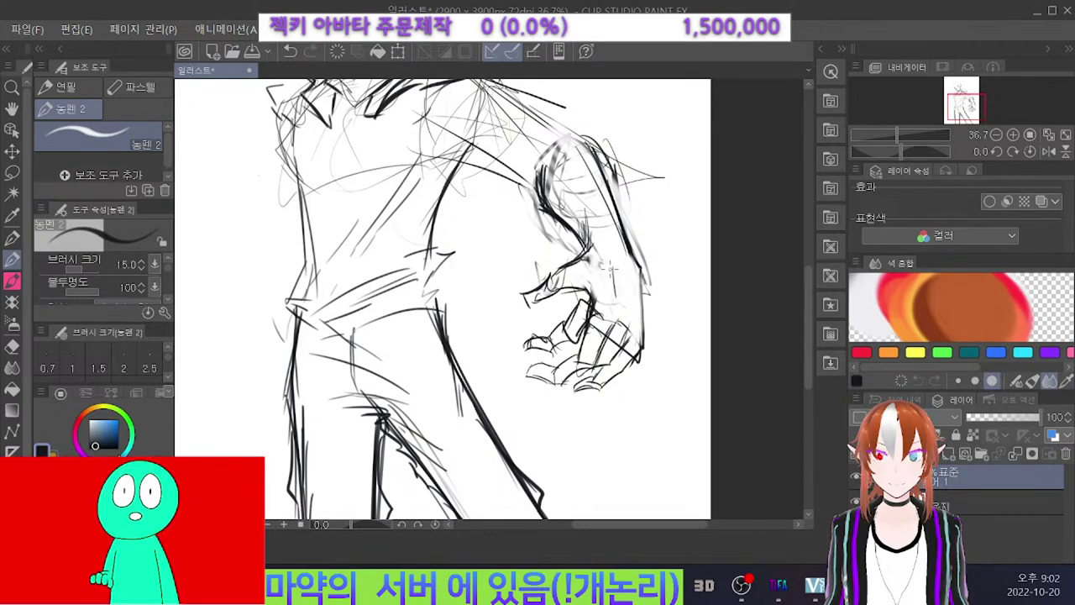
key(e)
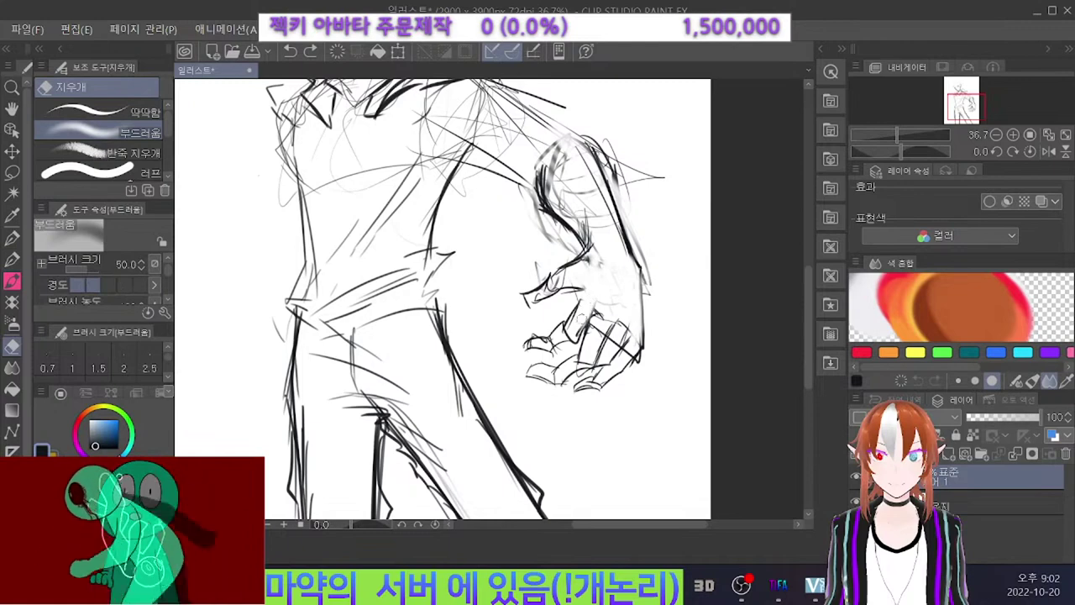
key(p)
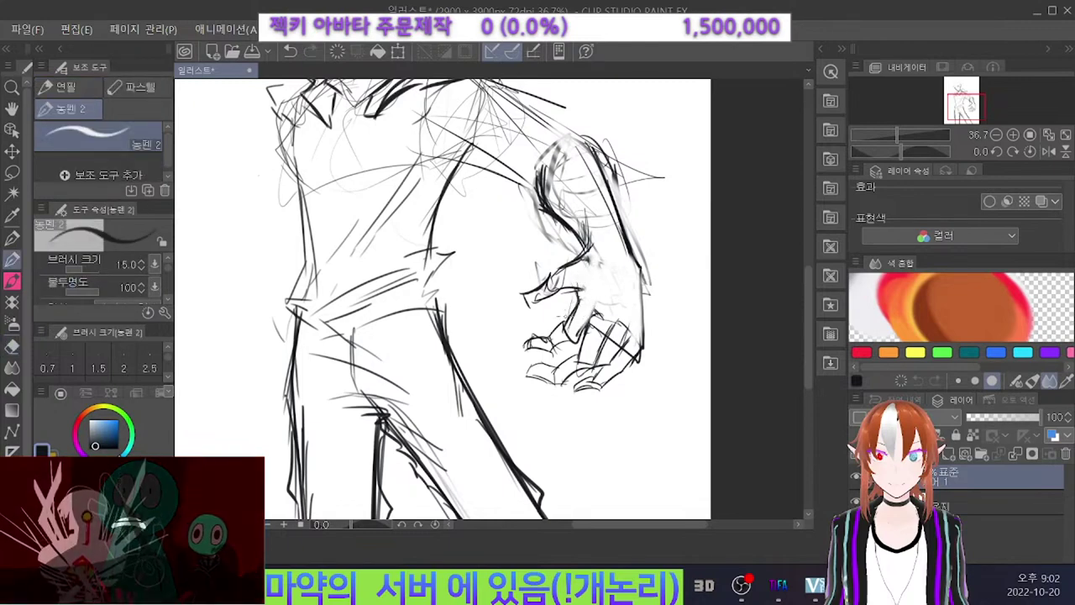
key(e)
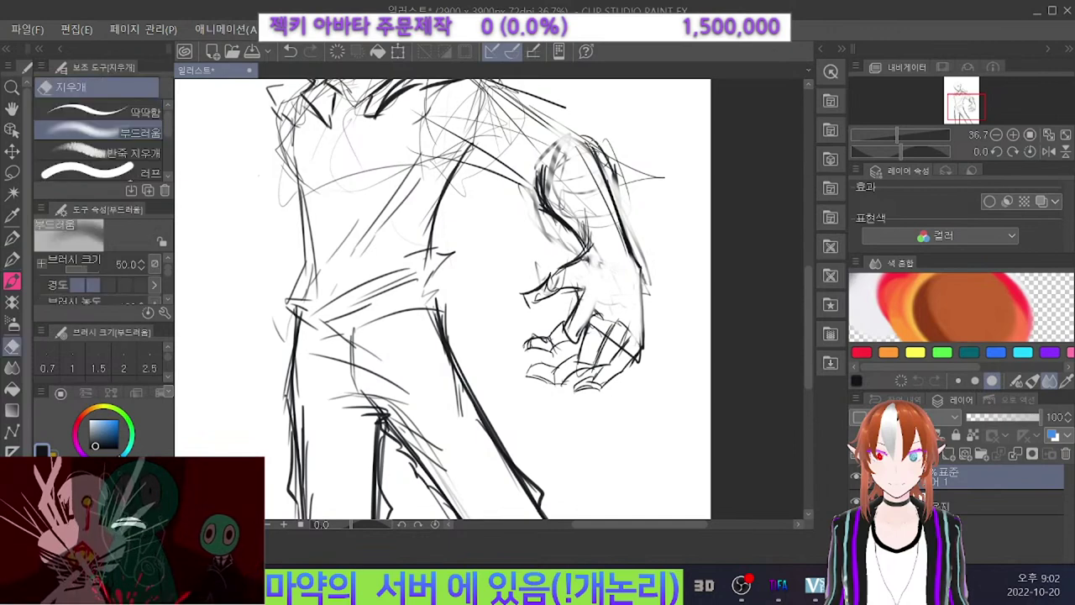
Lasso the thumb, shorten it toward the palm with a transformation, apply it and deselect.
key(m)
mouse_move(591, 246)
mouse_down()
mouse_move(523, 283)
mouse_move(525, 308)
mouse_move(579, 284)
mouse_up()
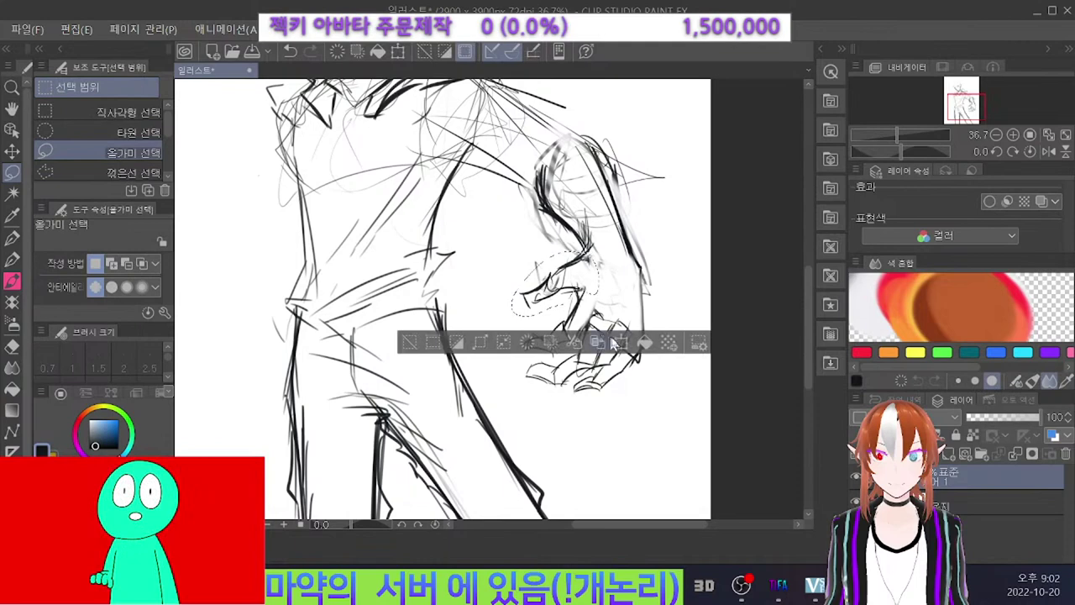
key(ctrl+t)
drag(516, 299, 526, 300)
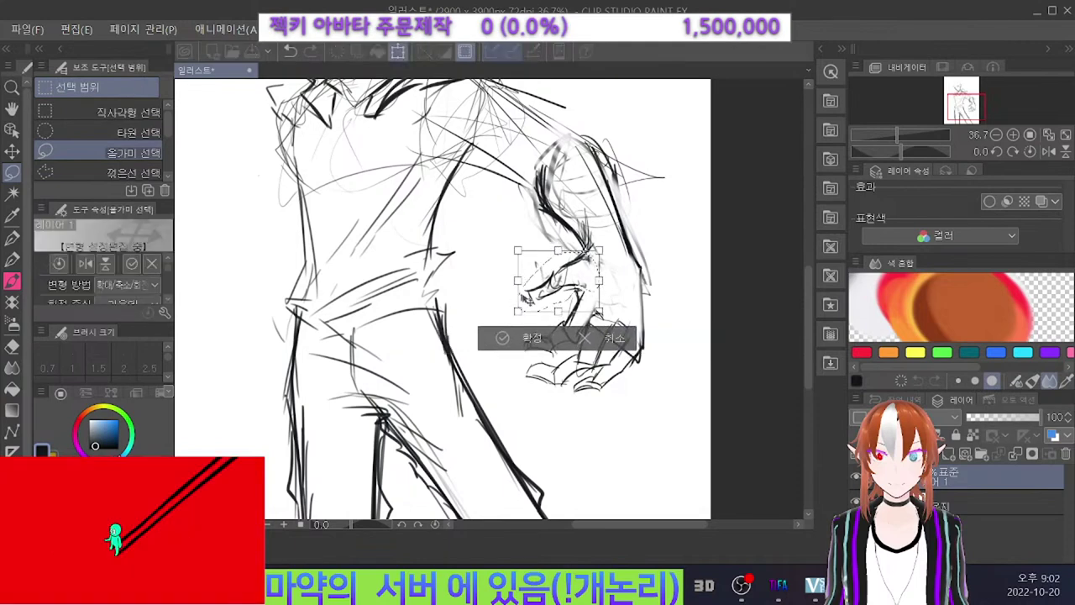
click(540, 334)
key(ctrl+d)
Clean up the join between thumb and palm with the eraser and redraw its edge.
key(p)
key(e)
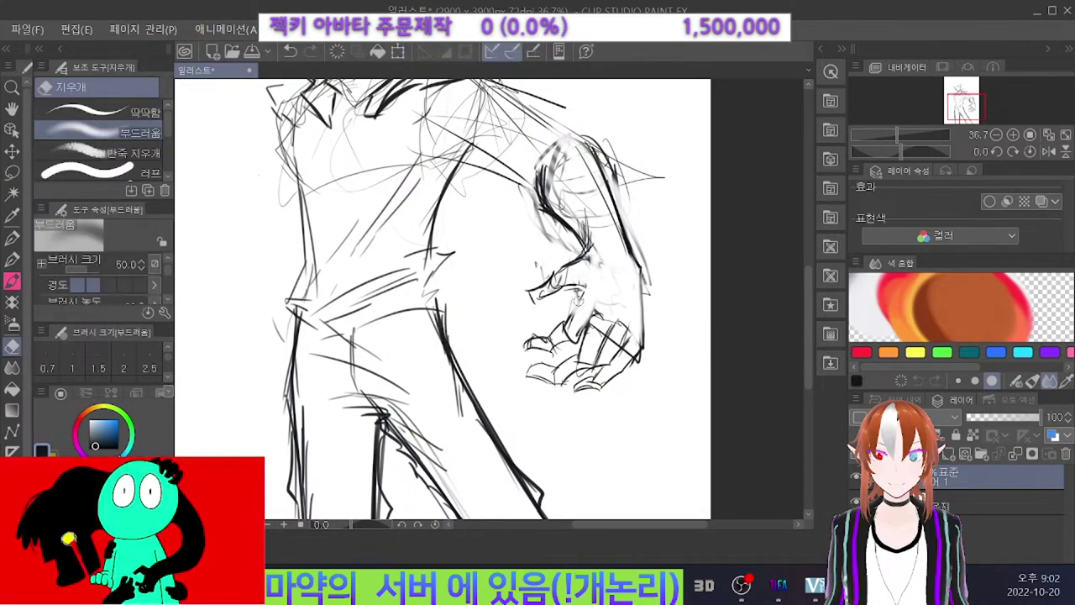
key(p)
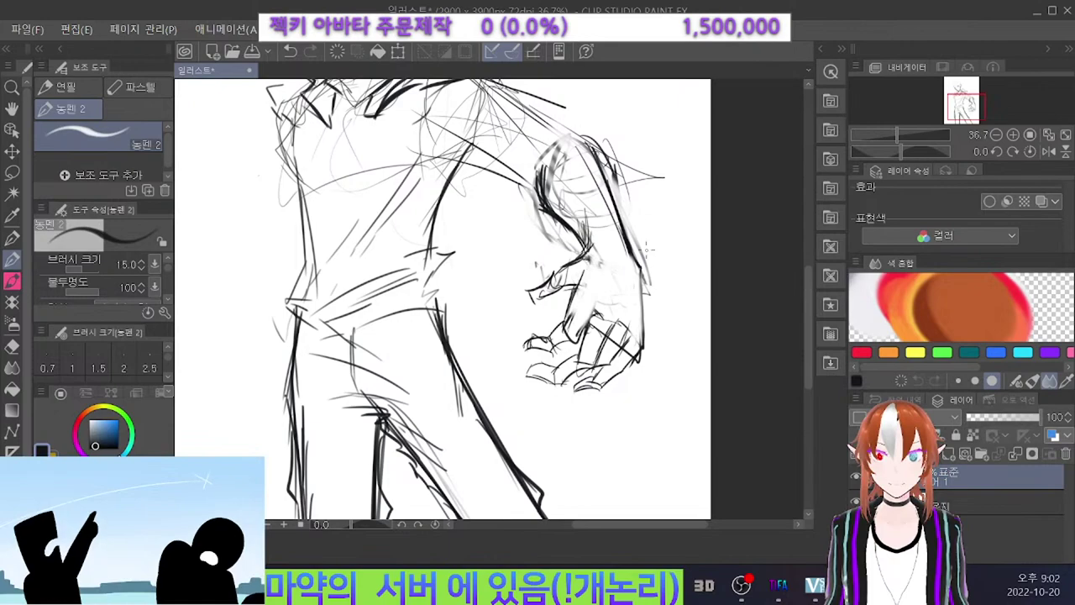
Reinforce the thumb and the adjoining palm contour with darker strokes, undoing surplus ones.
scroll(642, 214, down, 4)
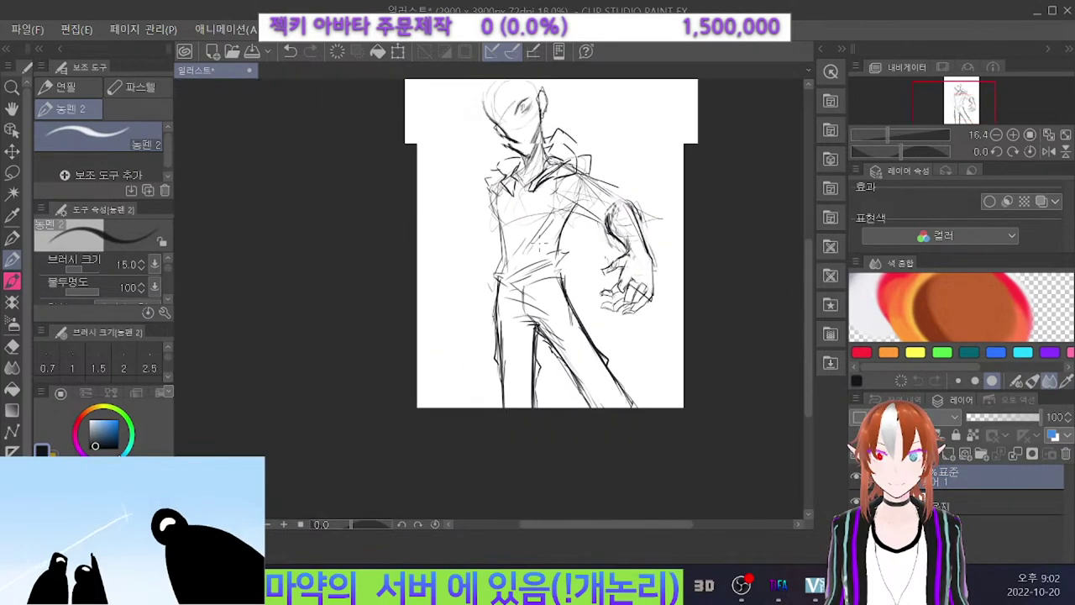
scroll(701, 141, up, 3)
scroll(701, 141, down, 2)
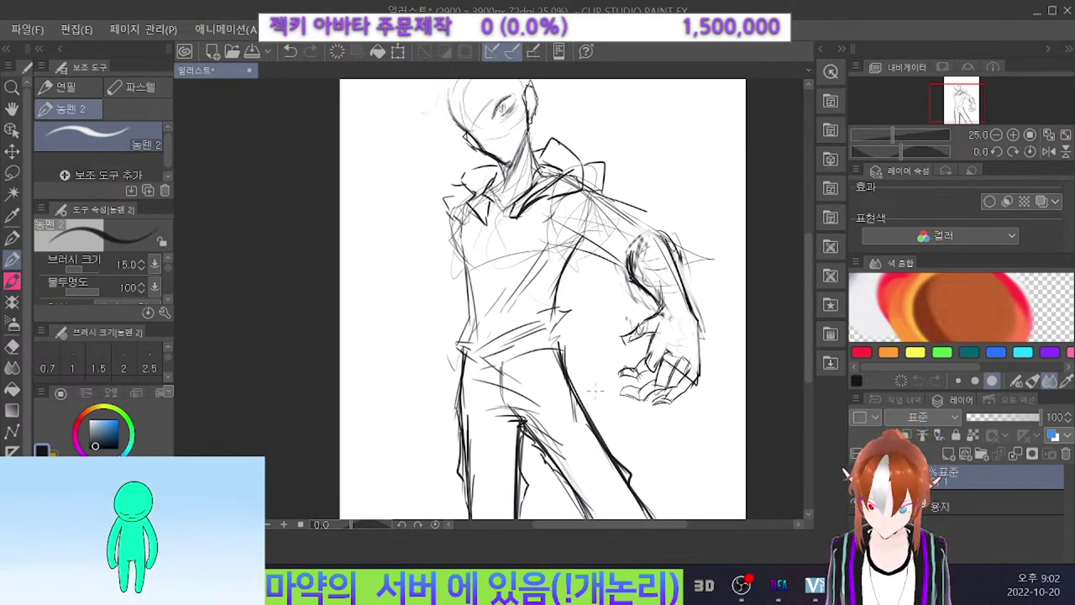
scroll(718, 307, up, 1)
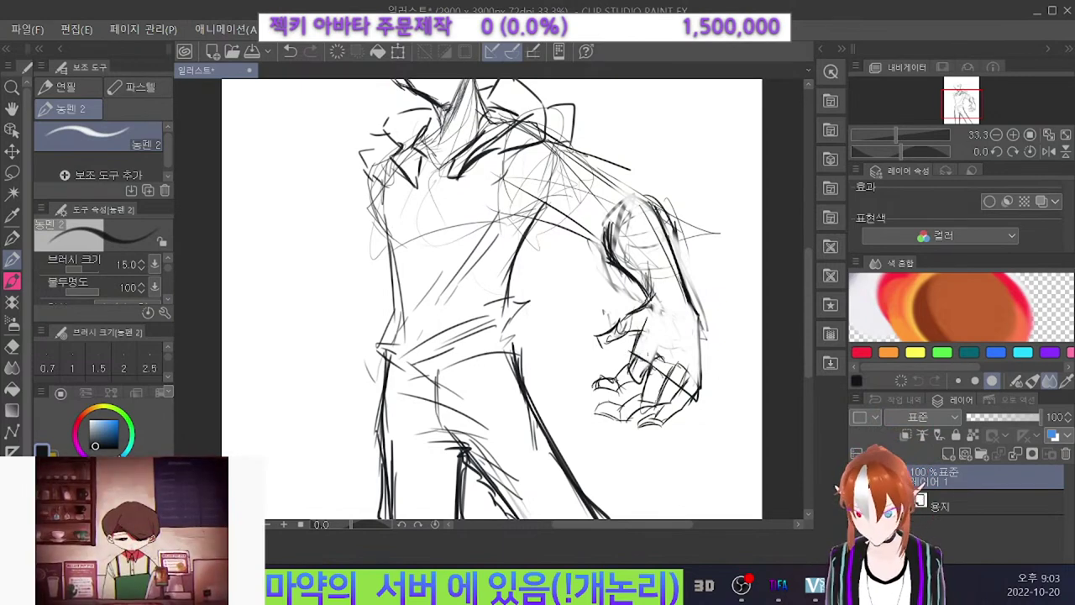
mouse_move(653, 292)
mouse_down()
mouse_move(652, 367)
mouse_move(622, 318)
mouse_up()
key(ctrl+z)
key(ctrl+z)
key(ctrl+z)
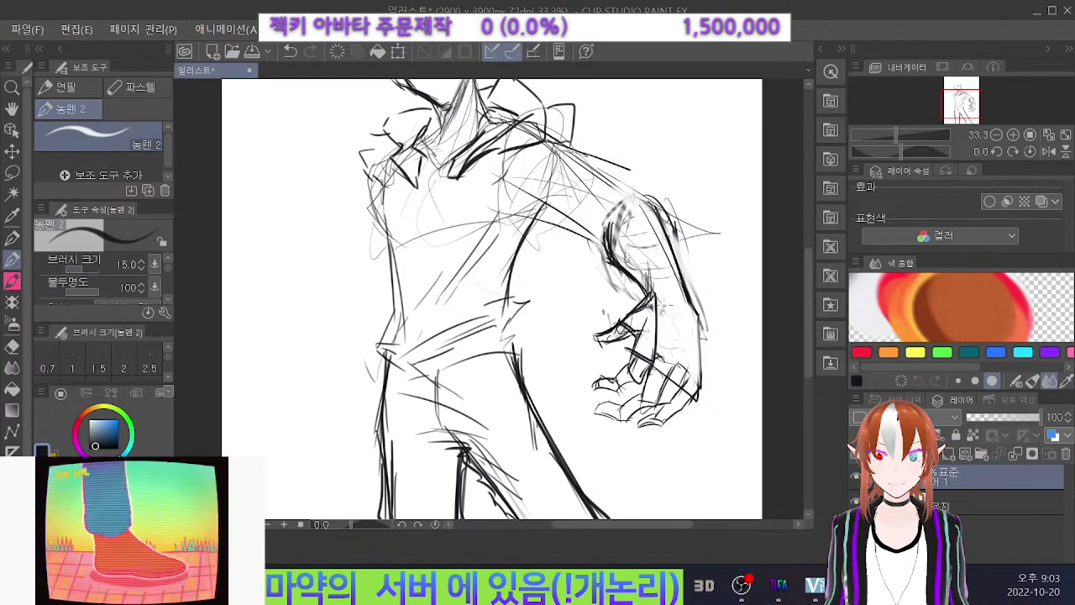
Draw a new outer hand contour further inward from the wrist and darken the line across the finger bases.
mouse_move(653, 295)
mouse_down()
mouse_move(689, 329)
mouse_move(693, 378)
mouse_up()
drag(688, 321, 697, 398)
key(ctrl+z)
drag(687, 311, 694, 383)
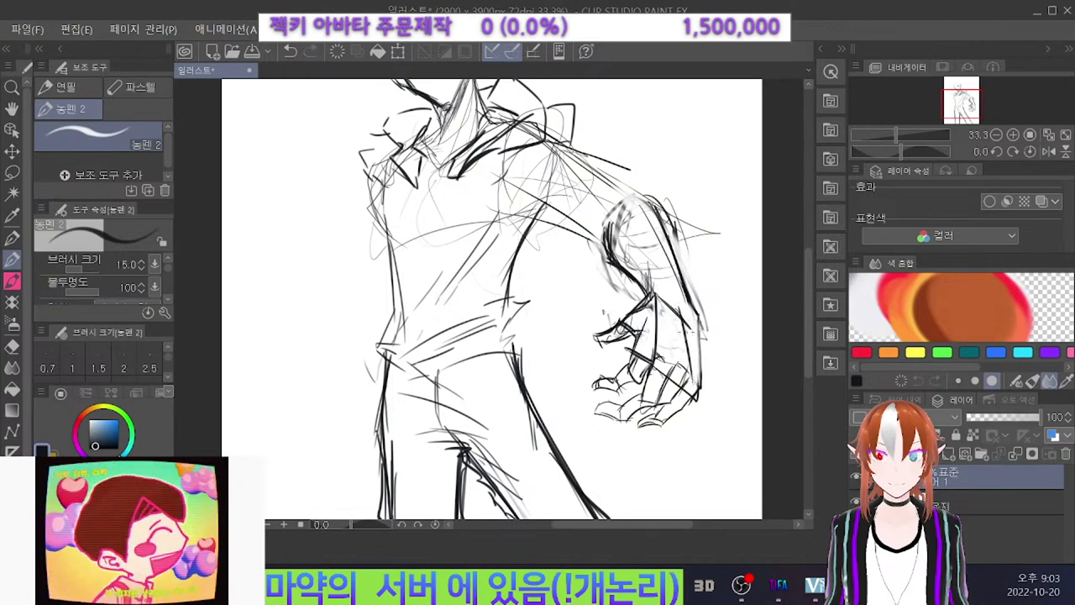
mouse_move(646, 358)
mouse_down()
mouse_move(691, 385)
mouse_move(690, 399)
mouse_up()
mouse_move(627, 357)
mouse_down()
mouse_move(674, 382)
mouse_move(691, 303)
mouse_up()
Erase the old outer wrist line and join the forearm to the new hand edge, undoing surplus strokes.
key(e)
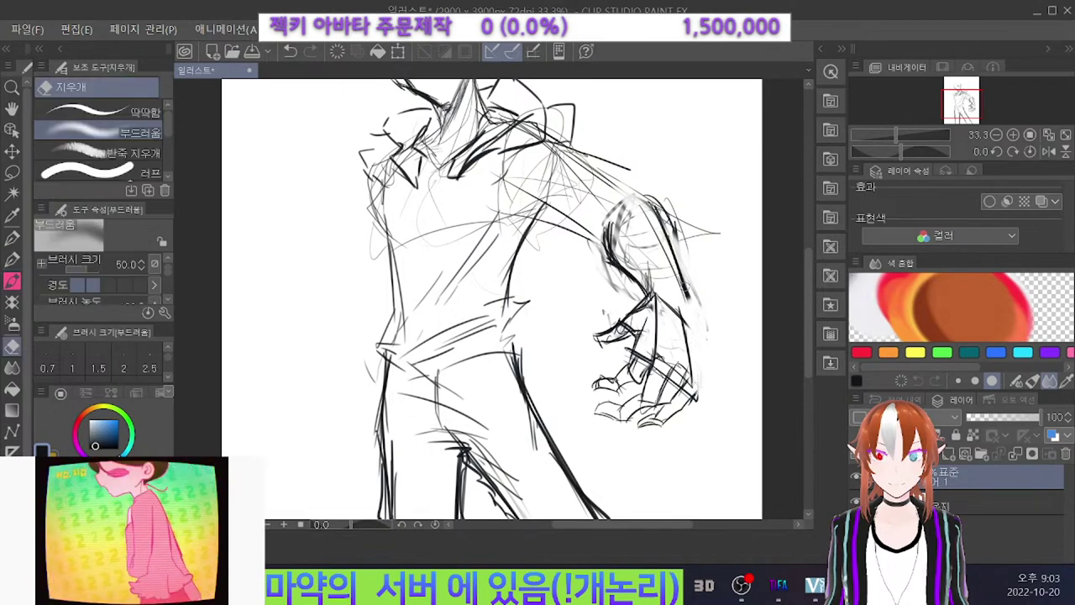
key(p)
key(ctrl+z)
drag(675, 254, 688, 326)
key(ctrl+z)
drag(682, 284, 698, 400)
key(ctrl+z)
key(ctrl+z)
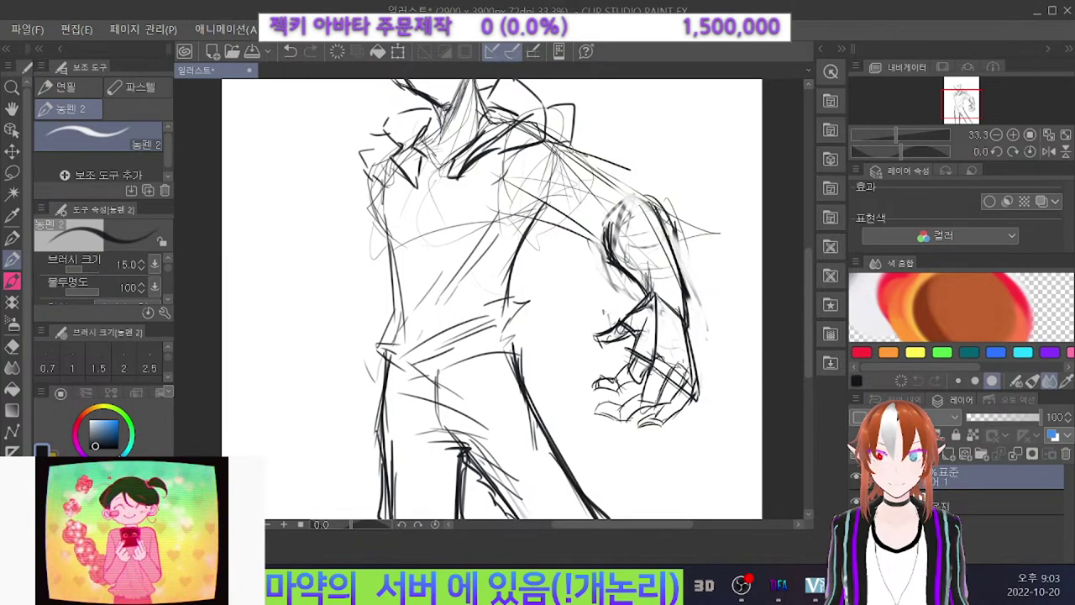
scroll(685, 361, down, 2)
scroll(649, 252, up, 1)
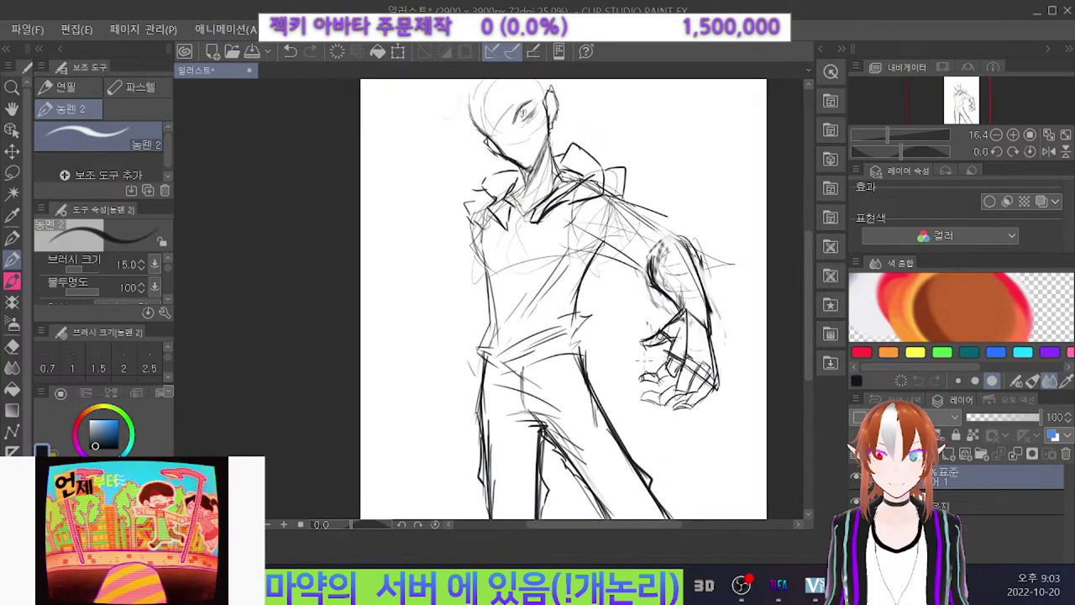
Examine the full figure sketch's proportions and pose from overview and close range.
scroll(708, 265, up, 1)
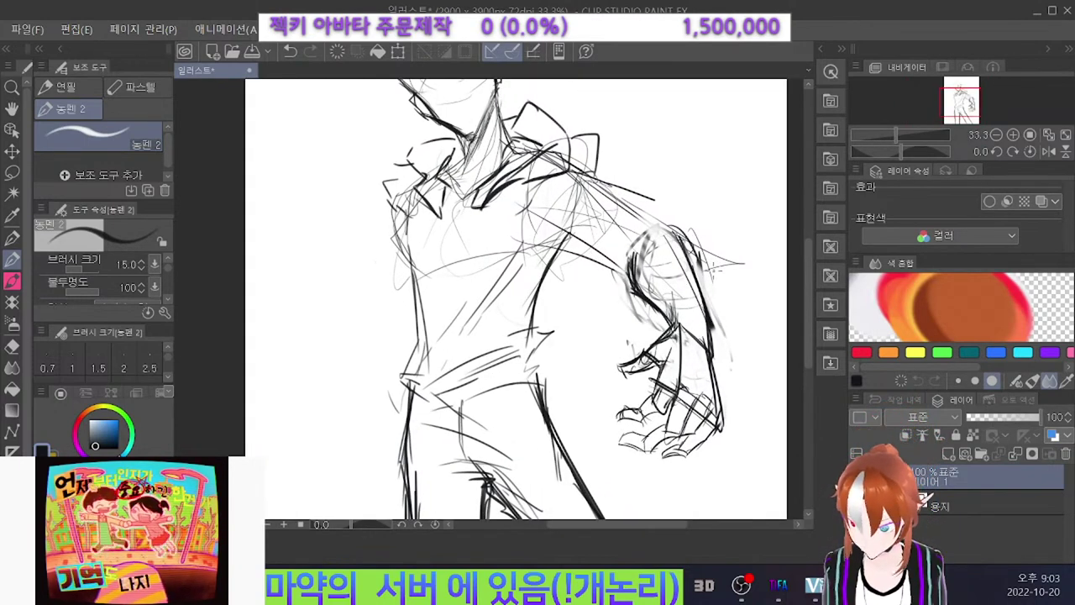
scroll(563, 342, down, 1)
scroll(562, 342, down, 3)
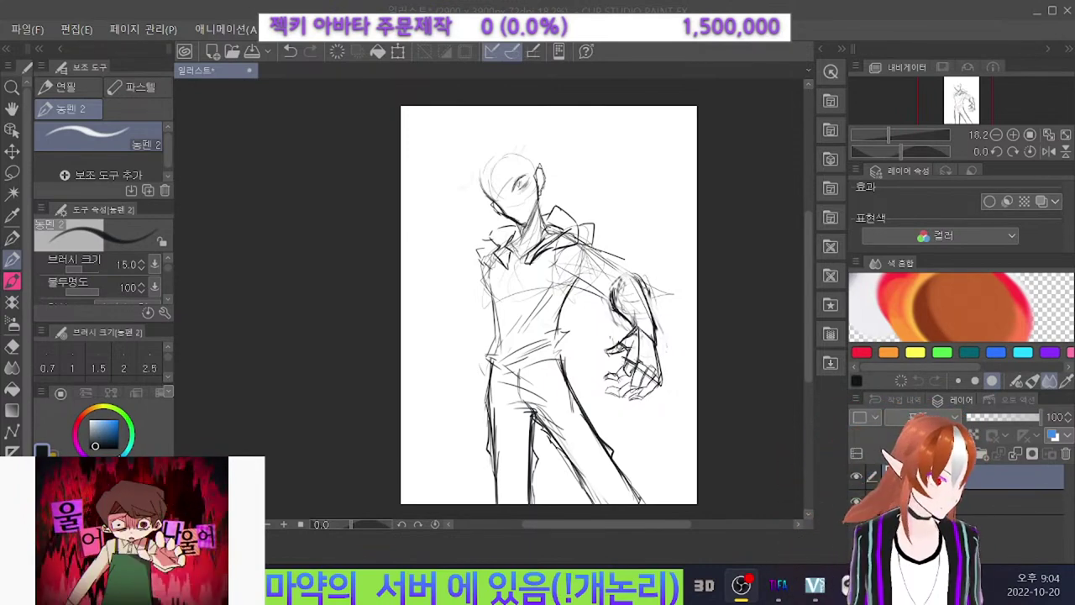
scroll(617, 321, up, 2)
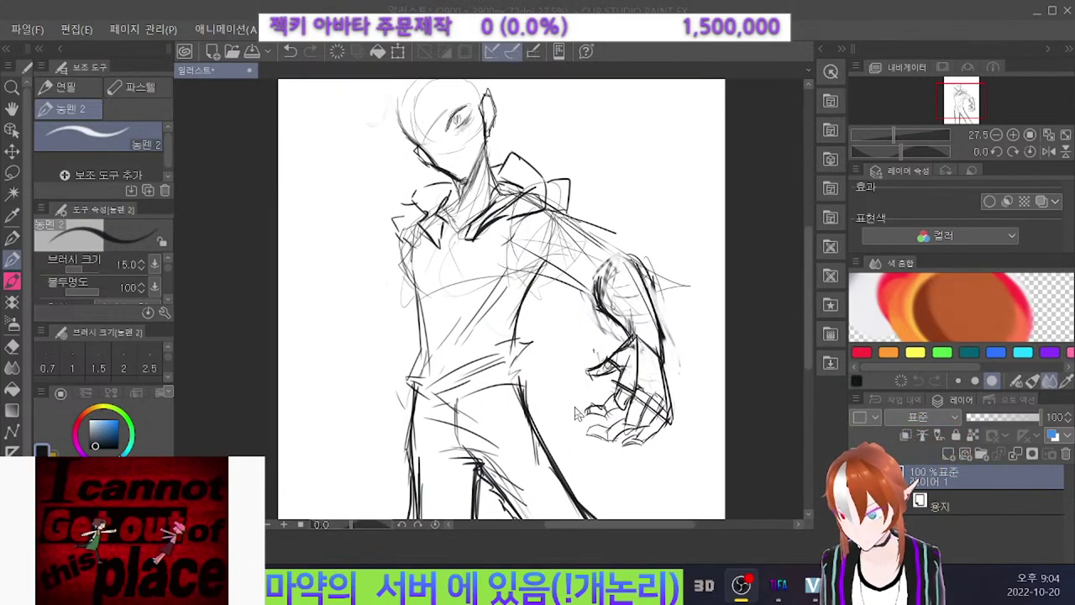
scroll(636, 332, down, 3)
scroll(708, 245, down, 2)
scroll(680, 389, up, 2)
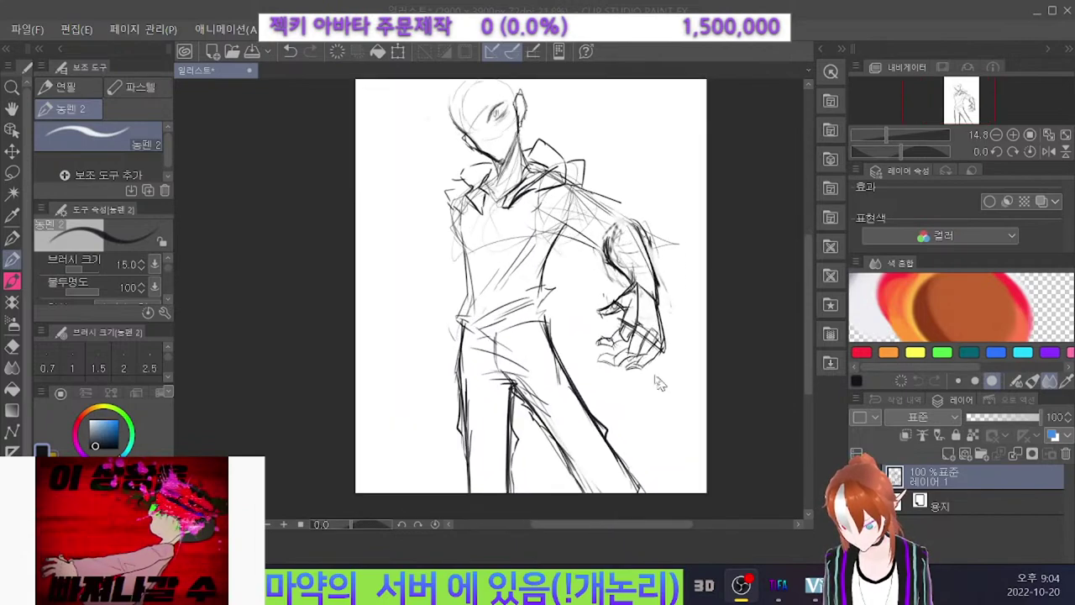
scroll(638, 405, down, 1)
scroll(639, 405, up, 2)
scroll(518, 183, down, 1)
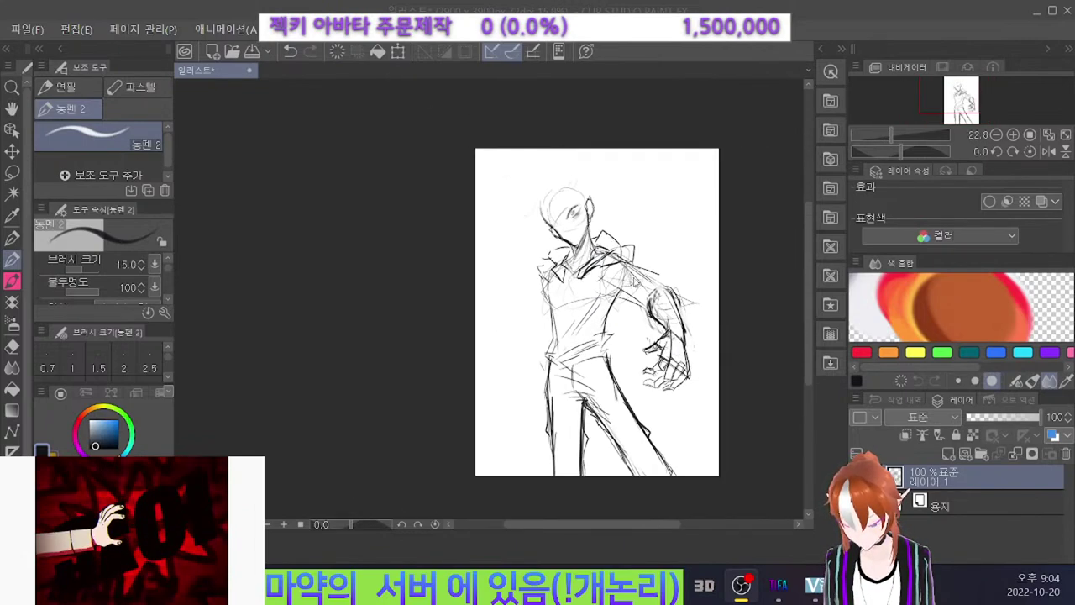
scroll(679, 338, up, 1)
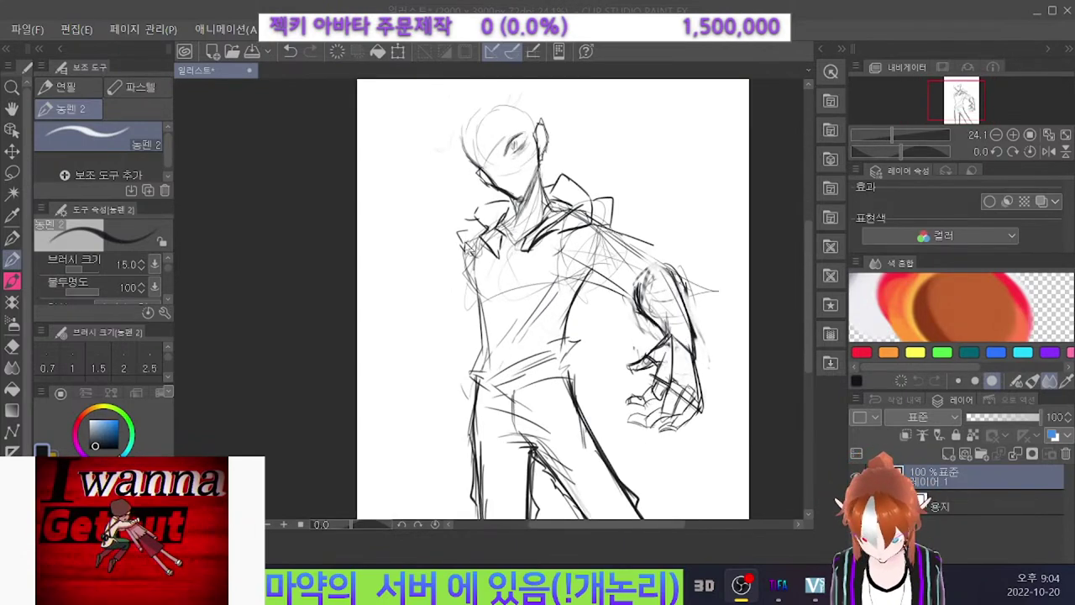
Sketch the missing arm on the canvas's left side, from the shoulder down through the elbow and forearm to the wrist.
drag(465, 241, 454, 264)
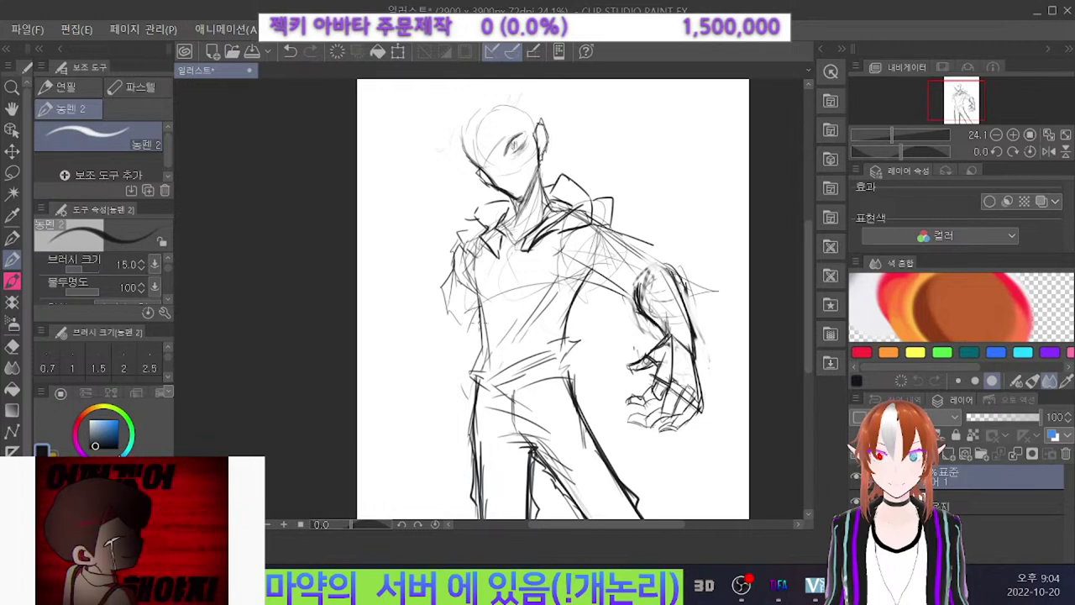
drag(464, 250, 452, 331)
drag(461, 278, 445, 346)
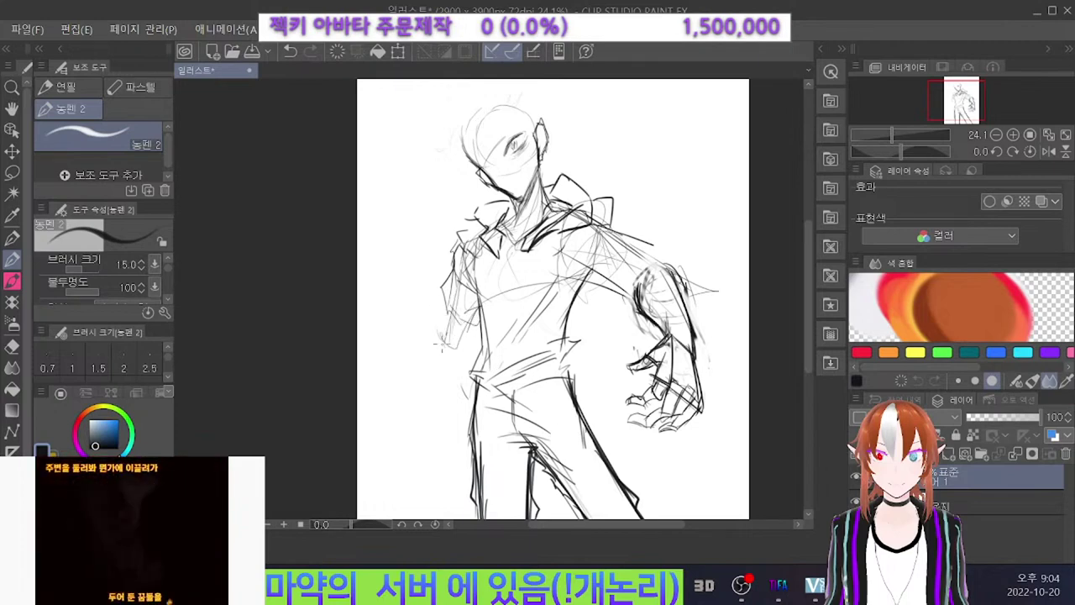
mouse_move(455, 303)
mouse_down()
mouse_move(437, 353)
mouse_move(431, 447)
mouse_up()
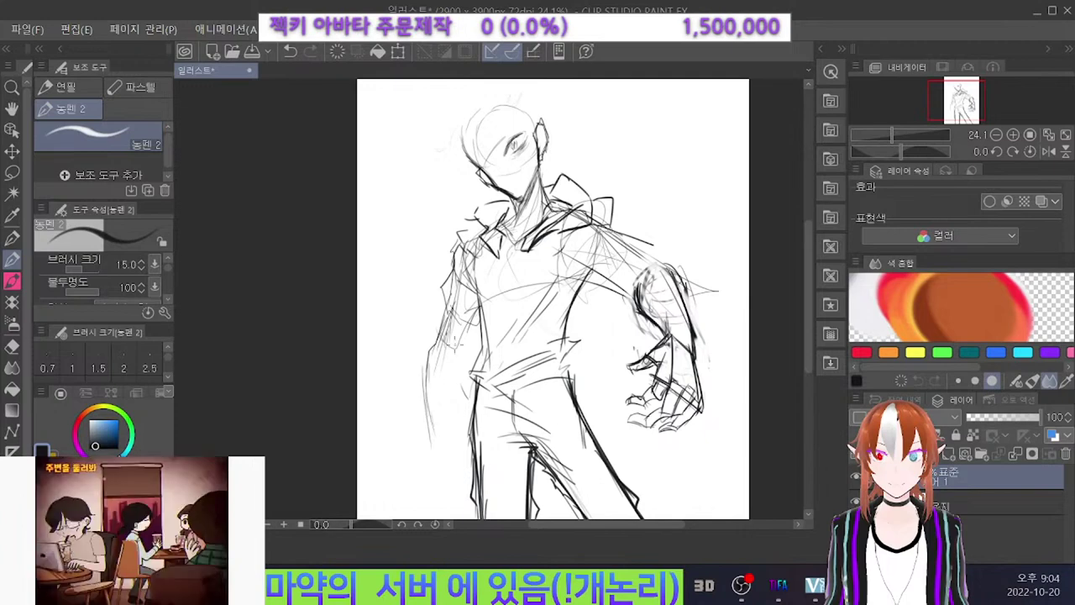
mouse_move(421, 336)
mouse_down()
mouse_move(459, 352)
mouse_move(442, 422)
mouse_up()
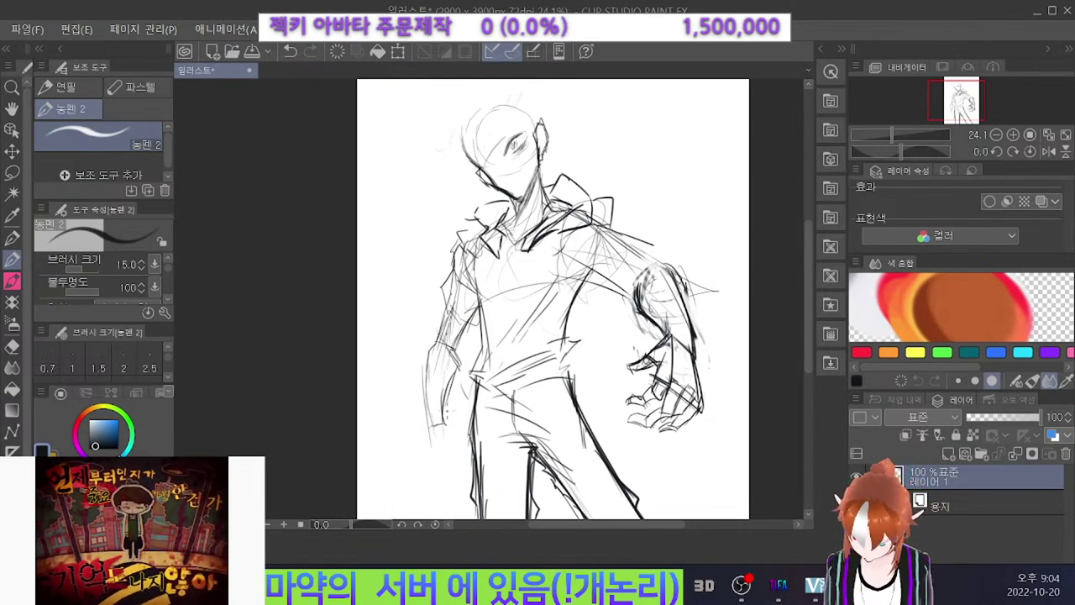
Sketch the wrist and the loosely curled fingers of the hanging hand, undoing stray finger strokes.
drag(427, 415, 434, 446)
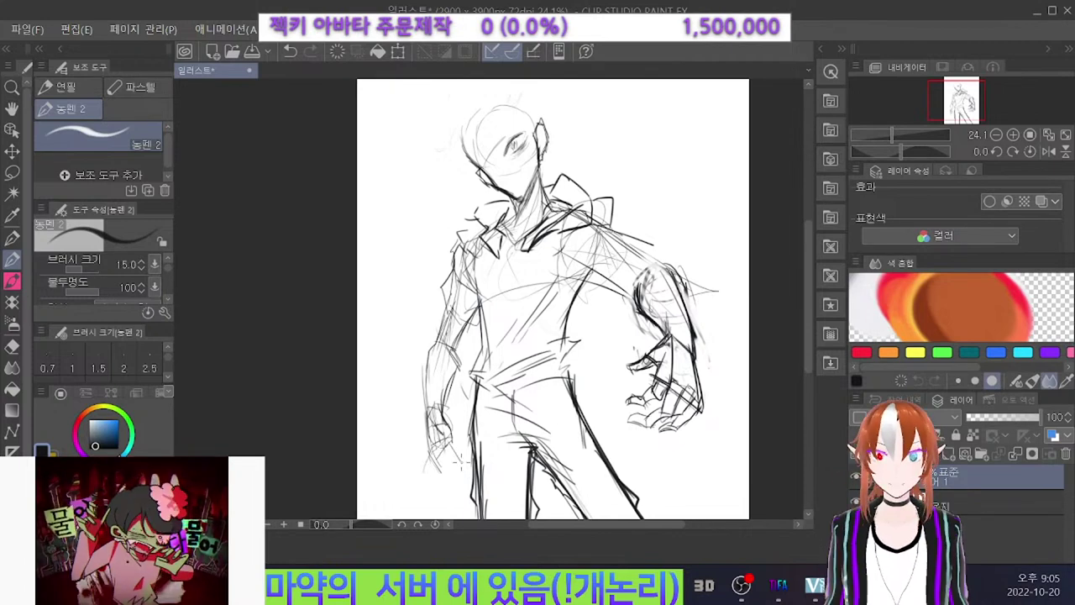
key(ctrl+z)
drag(452, 455, 433, 467)
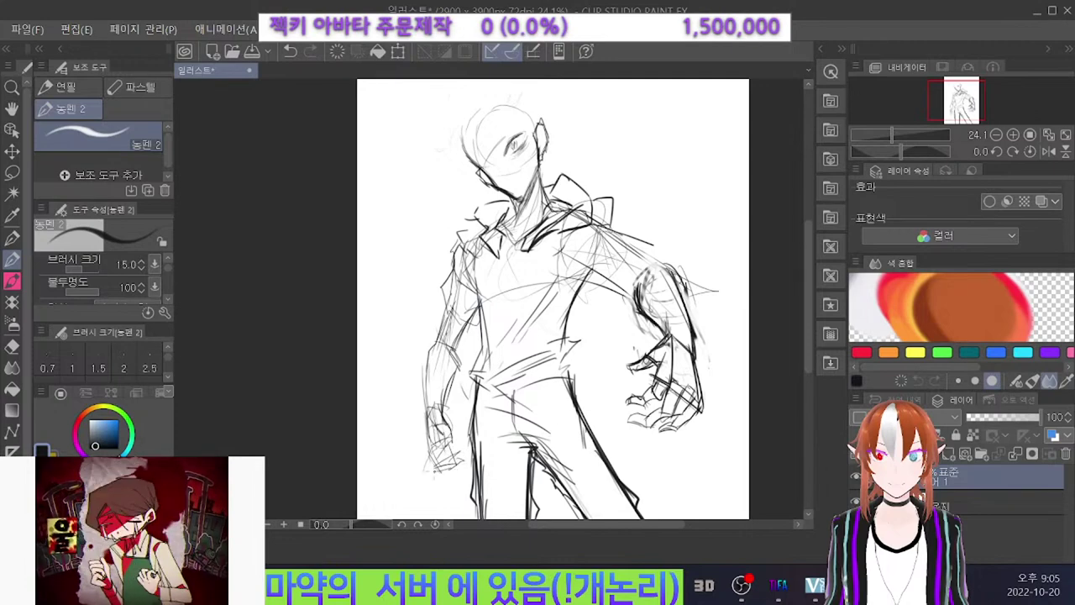
key(ctrl+z)
drag(451, 448, 454, 462)
key(ctrl+z)
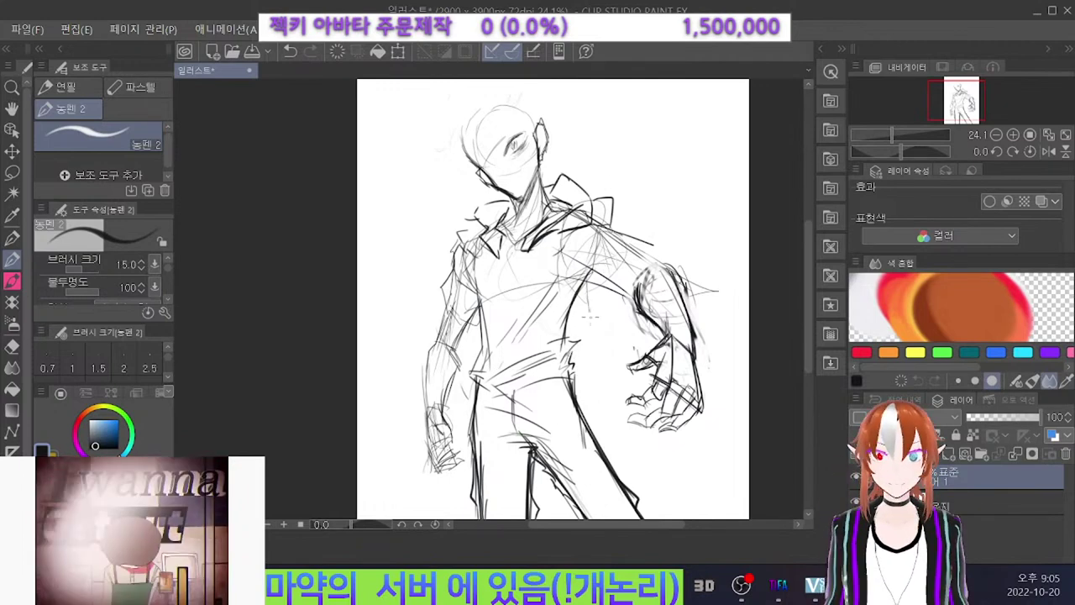
Sketch the coat's front edge and its long tail flaring from the waist behind the leg below the large hand, undoing unwanted lines.
mouse_move(573, 328)
mouse_down()
mouse_move(574, 355)
mouse_move(626, 407)
mouse_move(661, 422)
mouse_move(733, 502)
mouse_up()
mouse_move(563, 258)
mouse_down()
mouse_move(547, 359)
mouse_move(568, 427)
mouse_up()
key(ctrl+z)
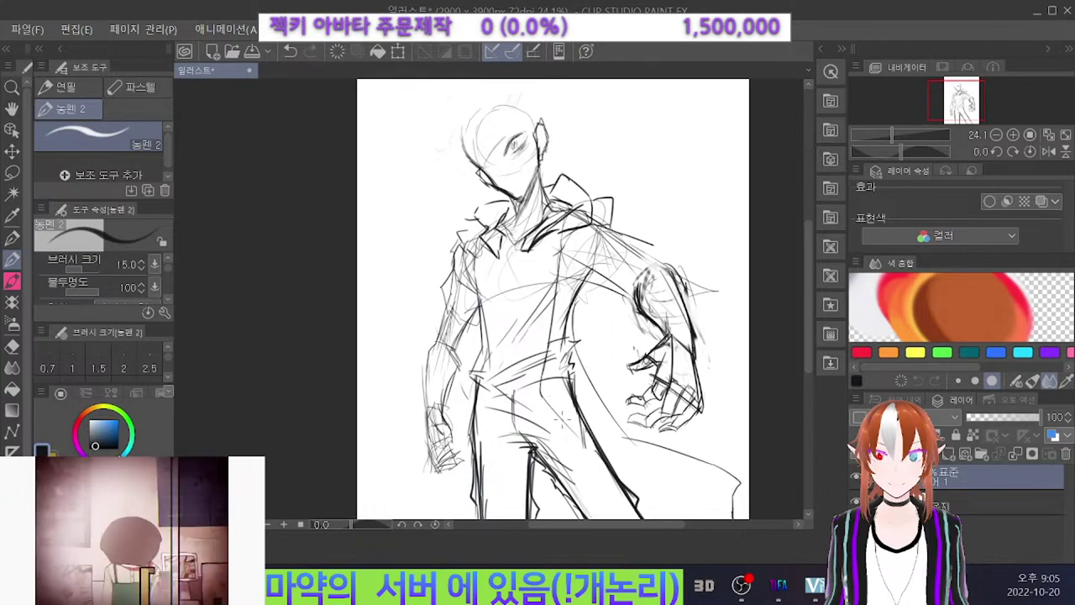
key(ctrl+z)
key(ctrl+z)
drag(556, 291, 543, 386)
key(ctrl+z)
mouse_move(562, 241)
mouse_down()
mouse_move(556, 375)
mouse_move(568, 422)
mouse_move(652, 517)
mouse_up()
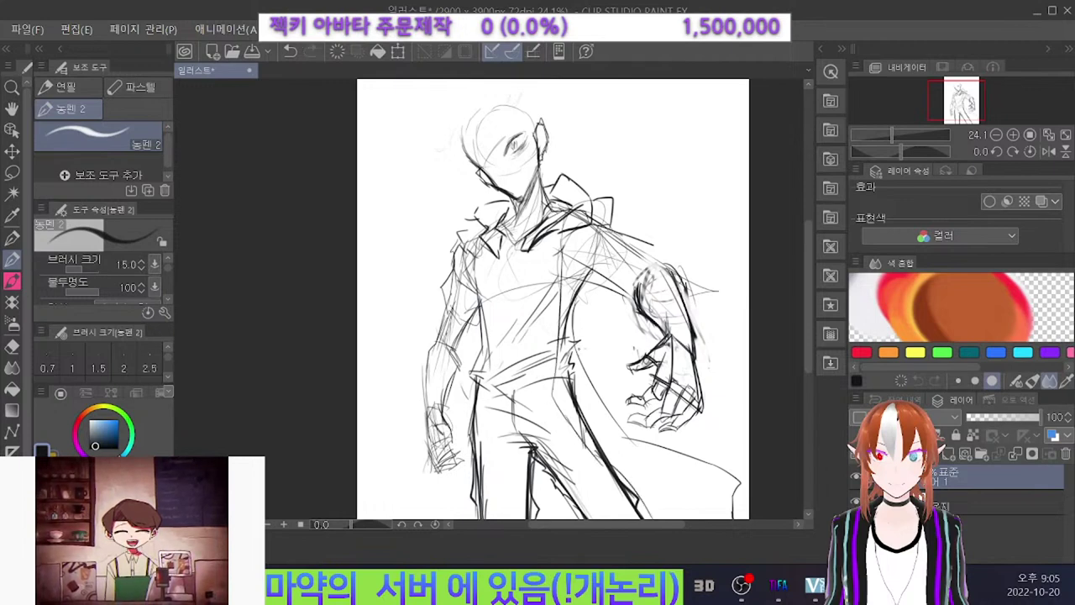
key(ctrl+z)
drag(580, 344, 587, 410)
mouse_move(582, 365)
mouse_down()
mouse_move(597, 409)
mouse_move(627, 441)
mouse_move(747, 502)
mouse_up()
Sketch the opposite coat tail falling from the hanging arm's side past the hip and thigh.
mouse_move(472, 301)
mouse_down()
mouse_move(472, 464)
mouse_move(440, 507)
mouse_up()
drag(478, 427, 479, 445)
drag(477, 440, 462, 521)
scroll(620, 214, down, 3)
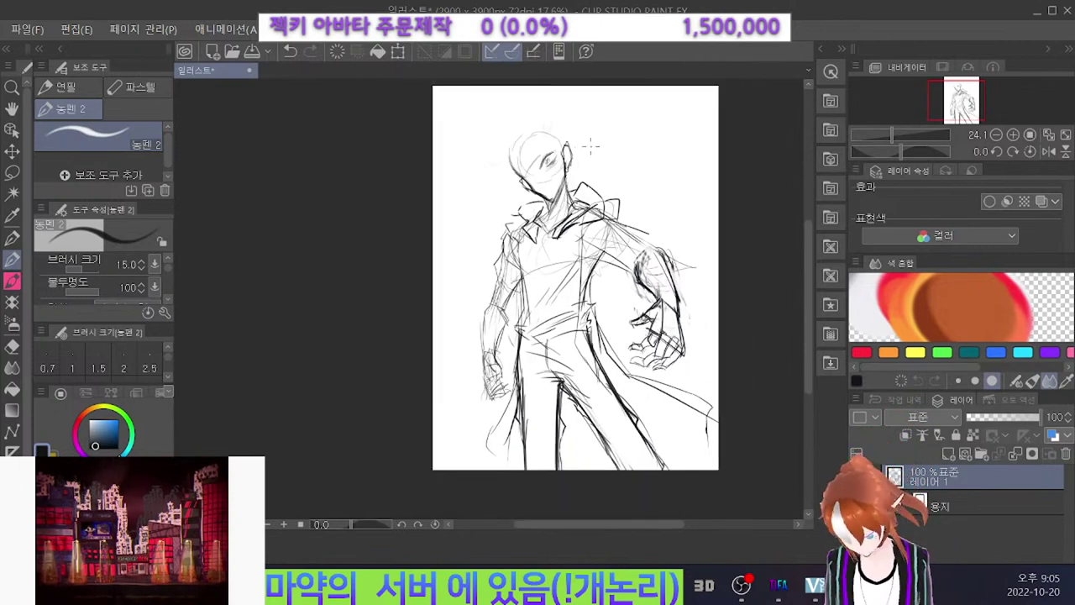
scroll(593, 281, up, 1)
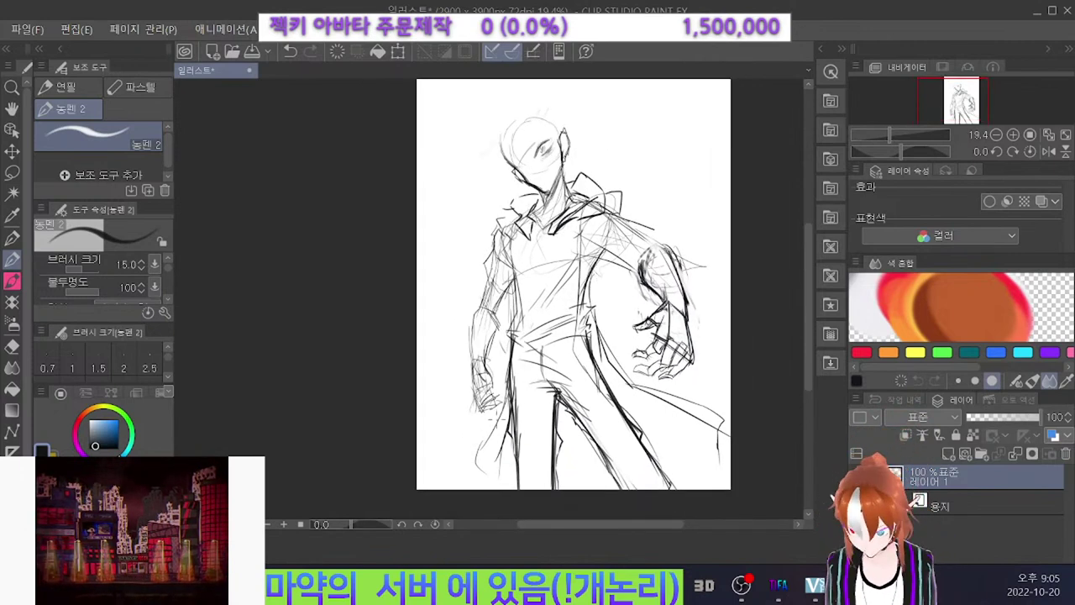
Rework the lower lines of the coat tail beneath the hanging hand, running them down to the canvas's bottom edge.
drag(492, 432, 449, 480)
key(ctrl+z)
key(ctrl+z)
drag(507, 432, 498, 488)
key(ctrl+z)
key(ctrl+z)
drag(513, 420, 503, 489)
drag(502, 419, 478, 489)
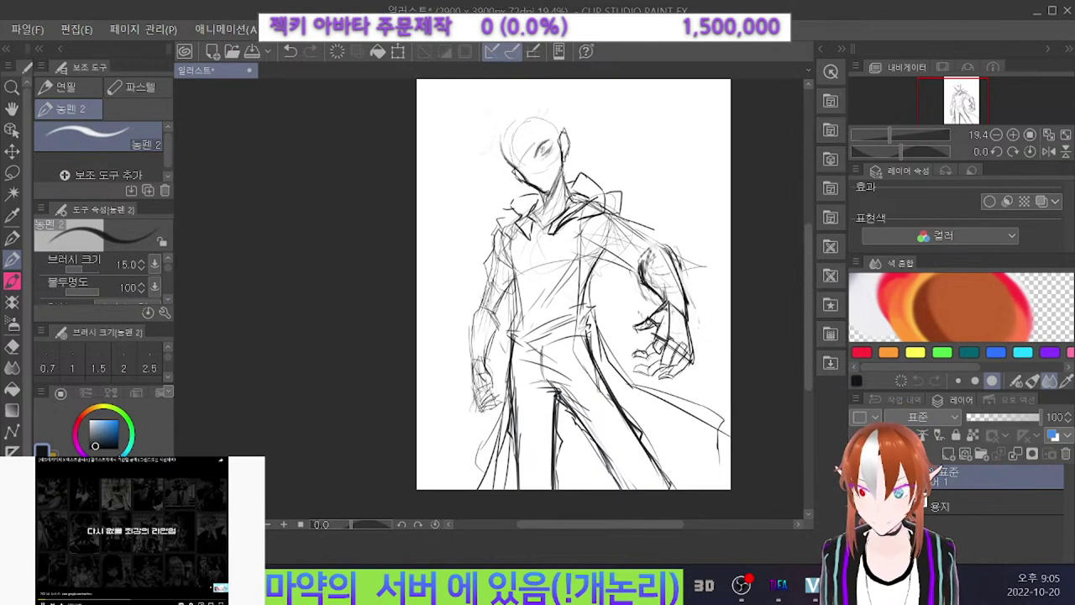
Enlarge the whole figure sketch toward the canvas's upper-left corner and apply the transformation.
scroll(452, 299, down, 2)
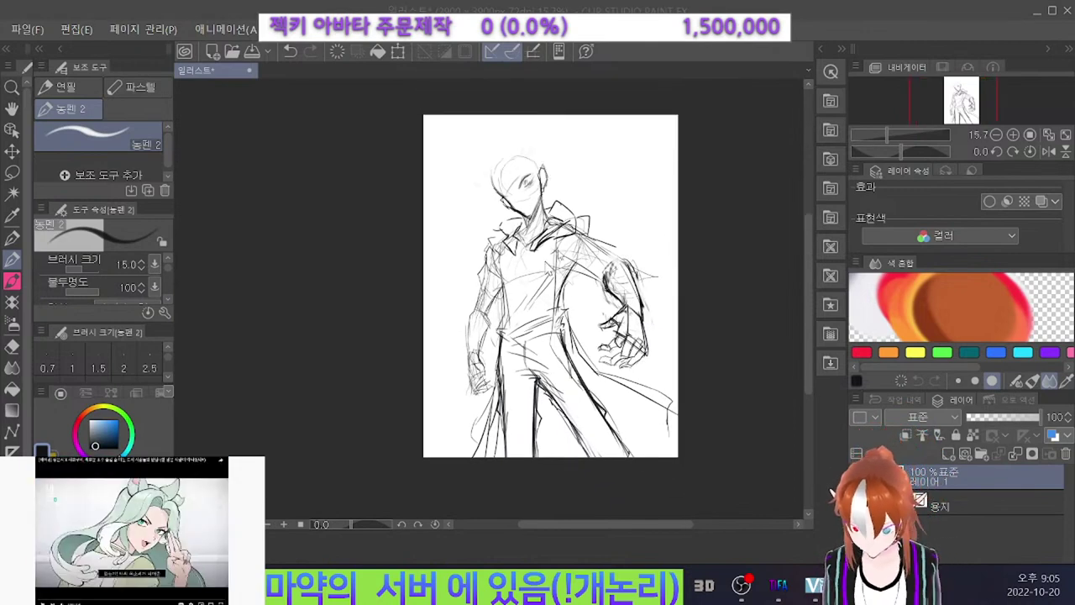
click(398, 52)
mouse_move(463, 144)
mouse_down()
mouse_move(443, 118)
mouse_move(454, 112)
mouse_up()
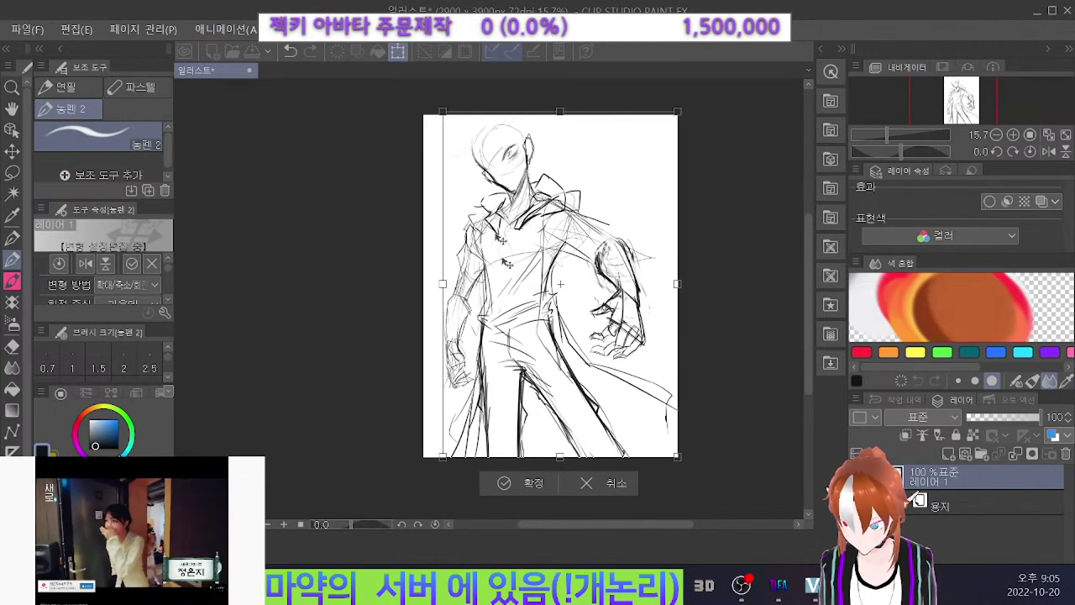
click(527, 490)
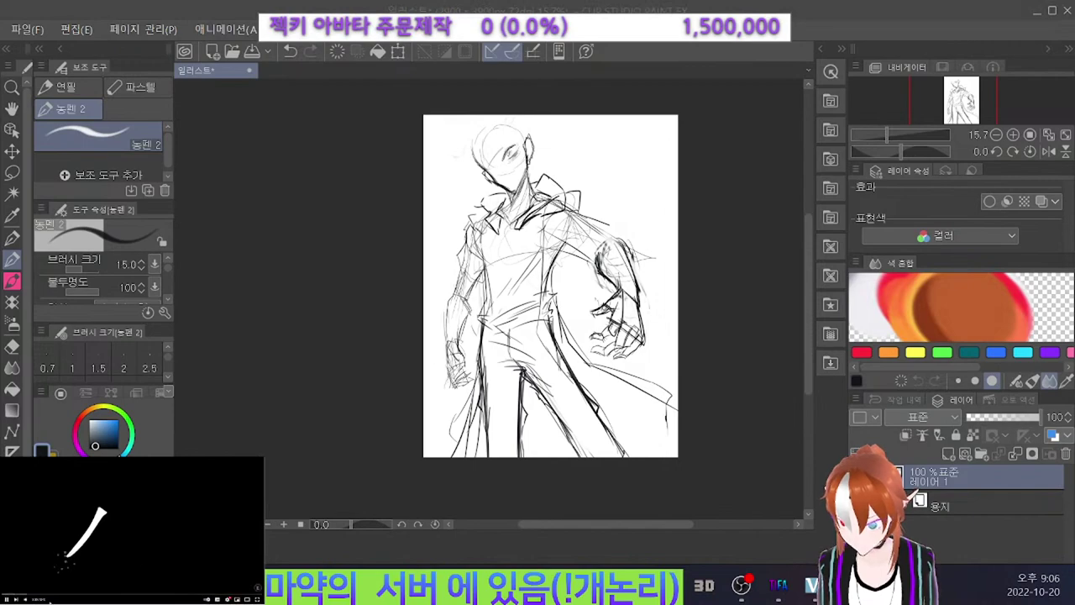
Touch up the eye and sketch bangs falling over the face, with hair strands beside the ear.
scroll(550, 175, up, 6)
scroll(466, 189, down, 3)
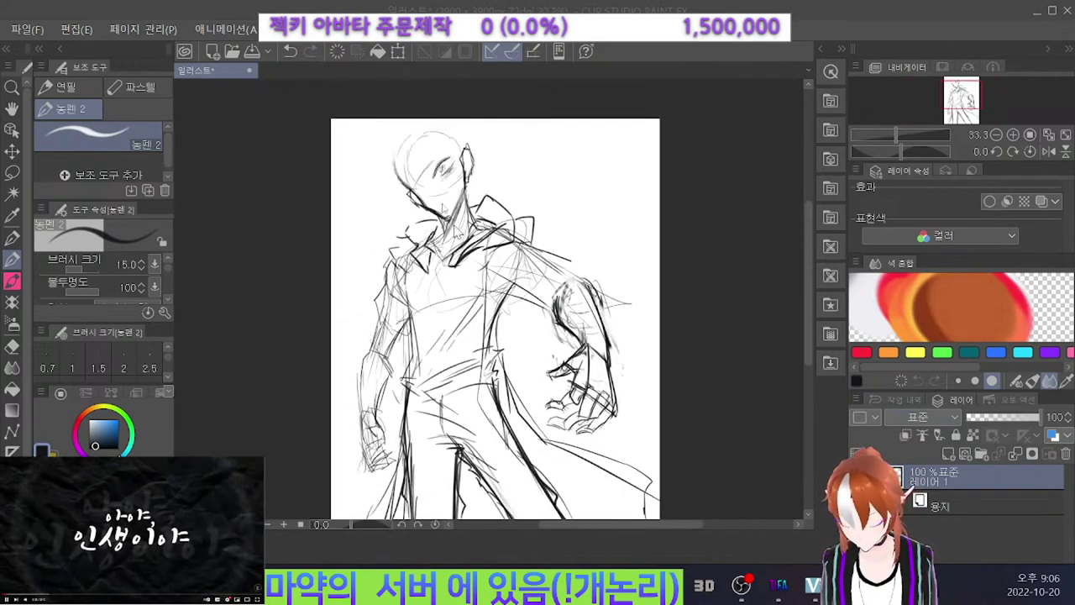
scroll(433, 166, up, 2)
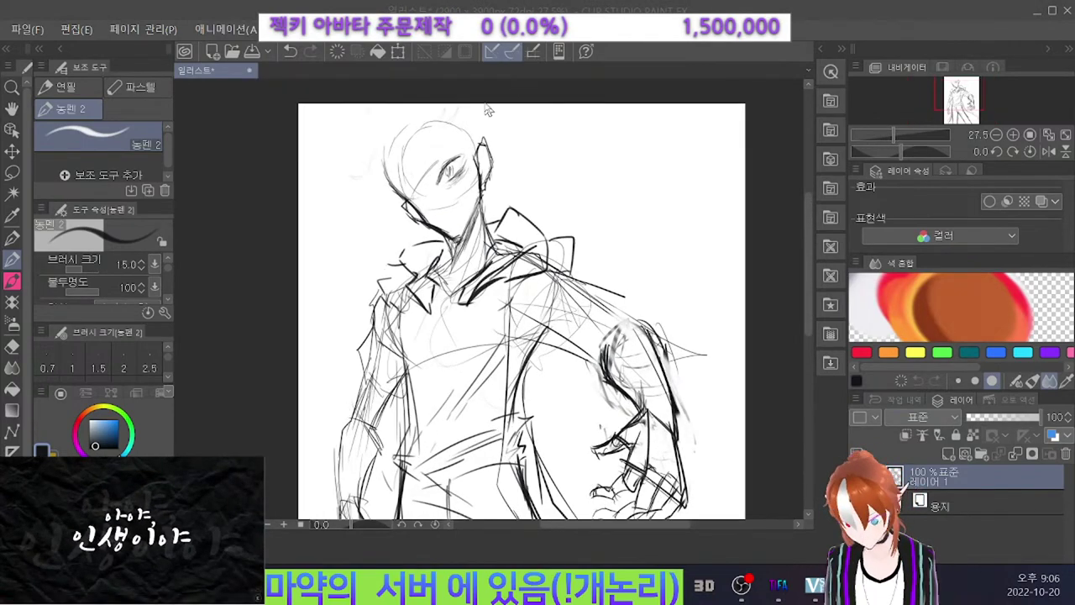
key(e)
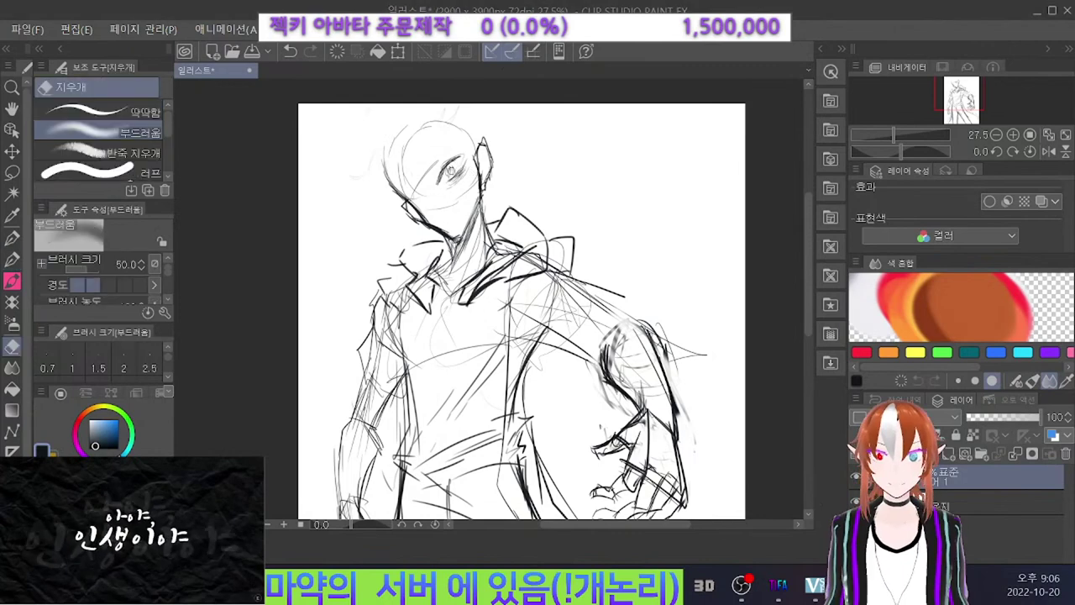
key(p)
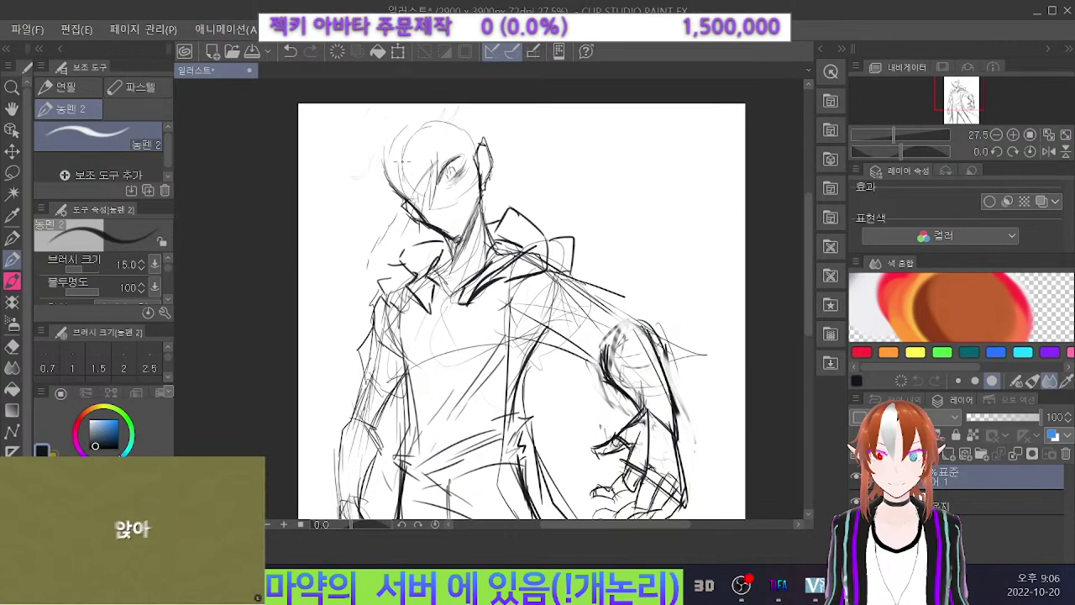
key(ctrl+z)
drag(473, 152, 465, 194)
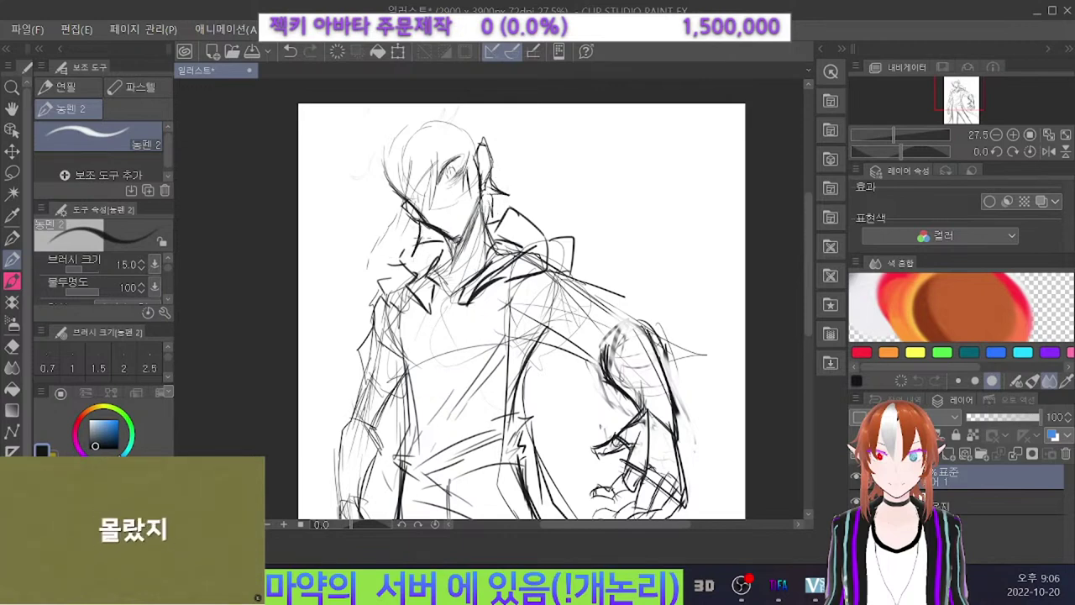
Sketch the spiky outer contour of the hair around the crown and both sides of the head.
key(ctrl+z)
mouse_move(454, 117)
mouse_down()
mouse_move(441, 192)
mouse_move(435, 182)
mouse_up()
key(ctrl+z)
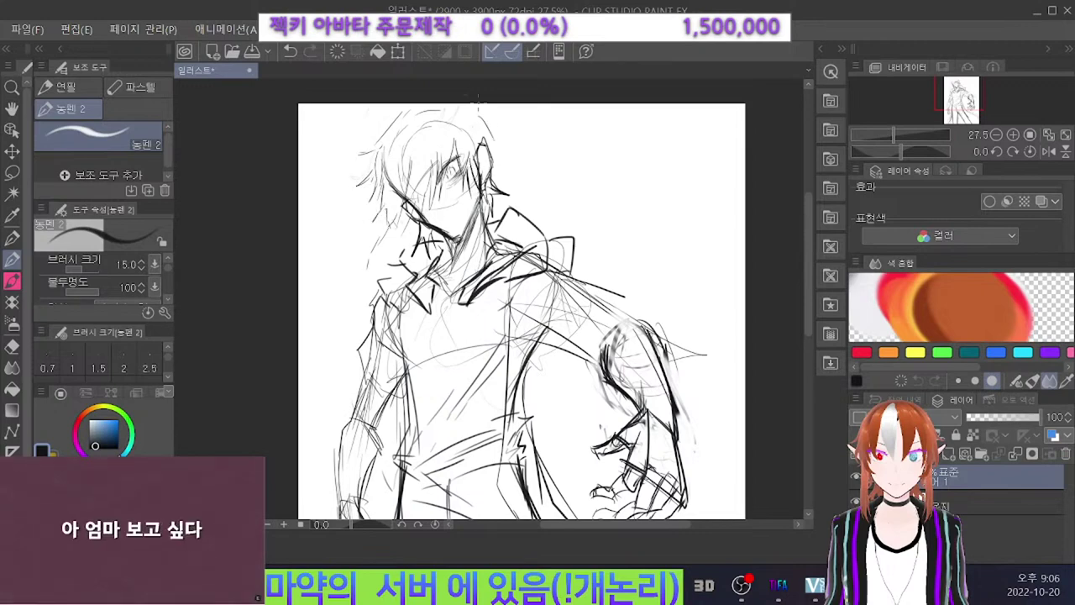
drag(504, 144, 495, 179)
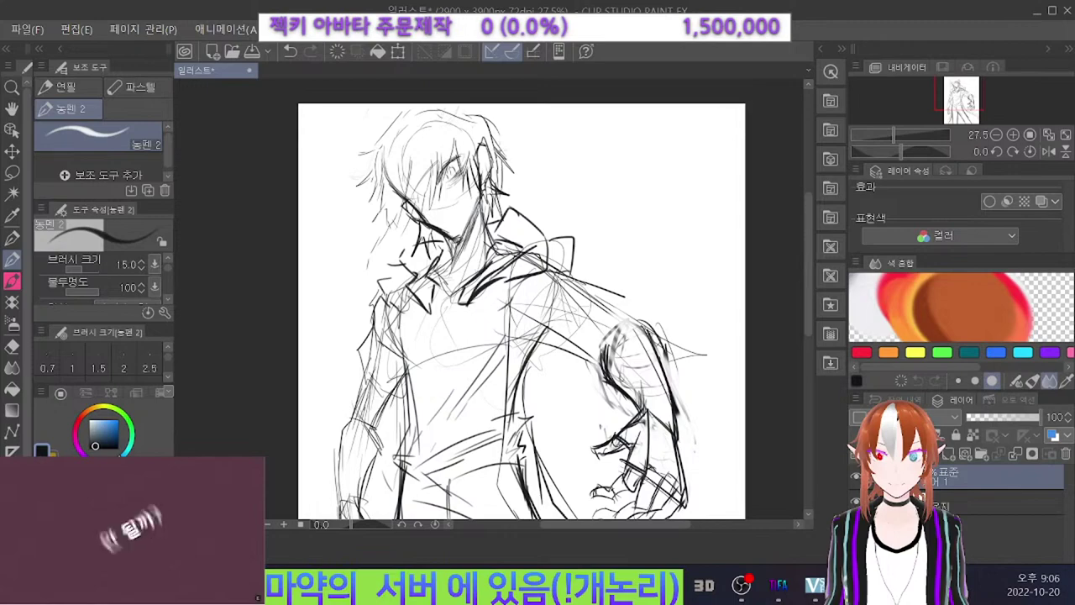
Erase stray lines at the collar and redraw the open neckline with a curved edge running down the chest.
scroll(502, 130, down, 3)
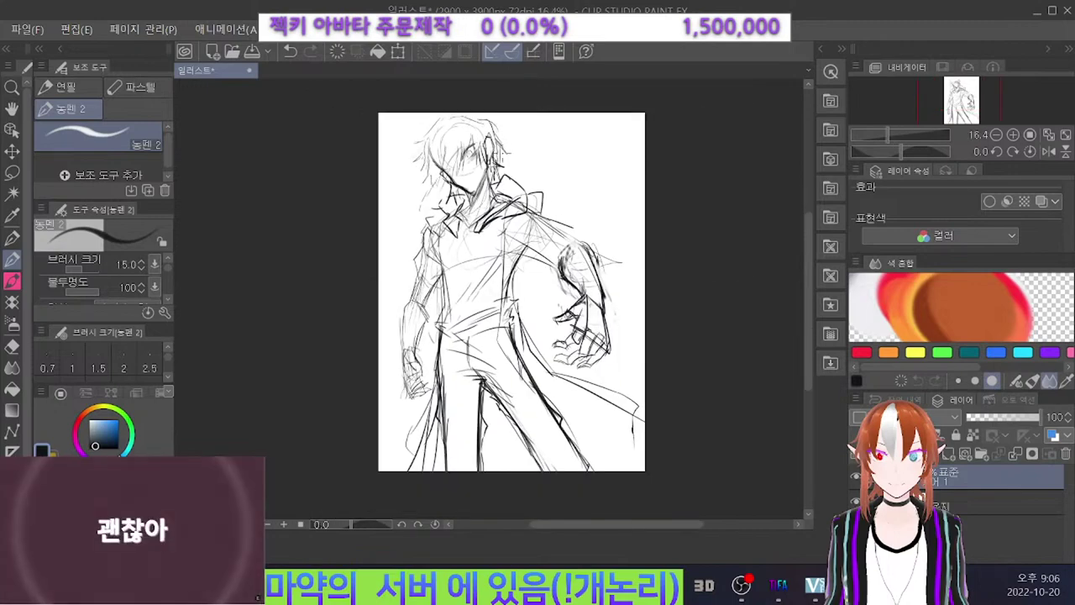
scroll(512, 170, up, 1)
scroll(454, 200, up, 2)
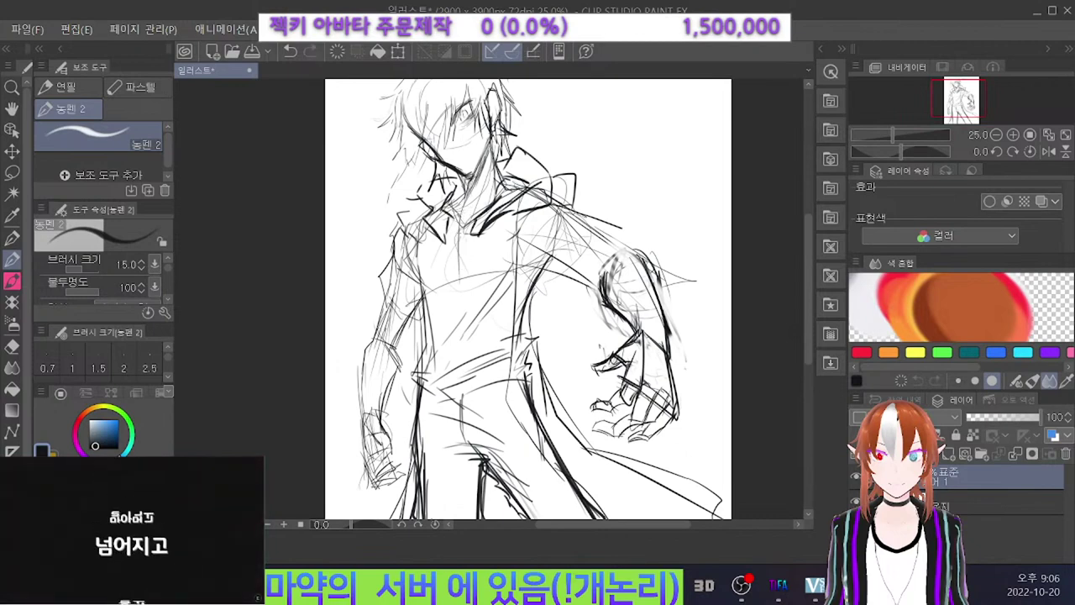
key(e)
drag(491, 205, 462, 225)
key(p)
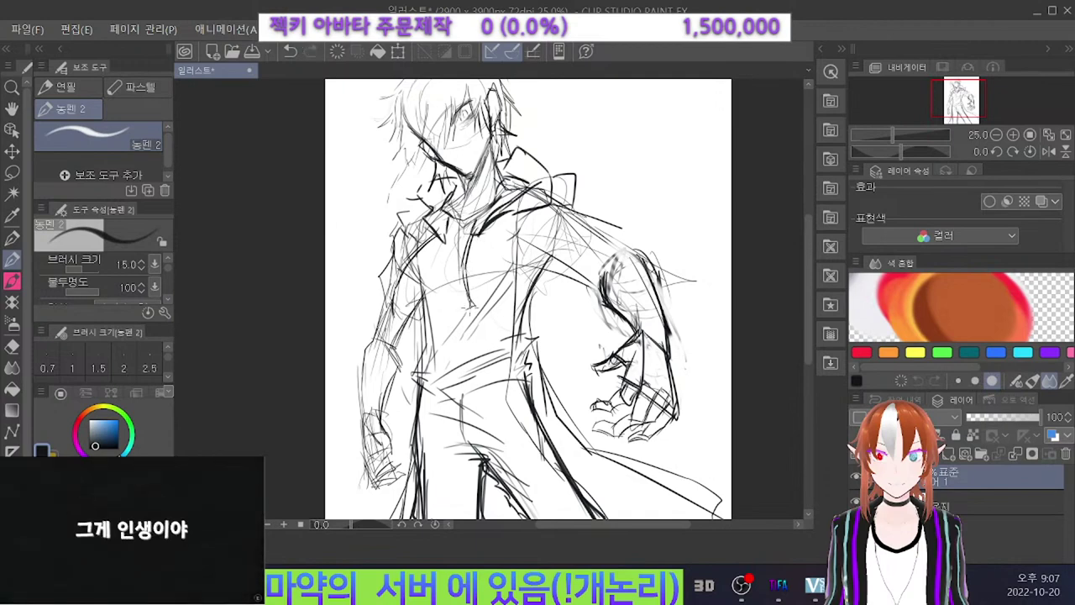
Erase the rough lines at the large hand's wrist and redraw the wrist and back of the hand.
scroll(593, 266, down, 4)
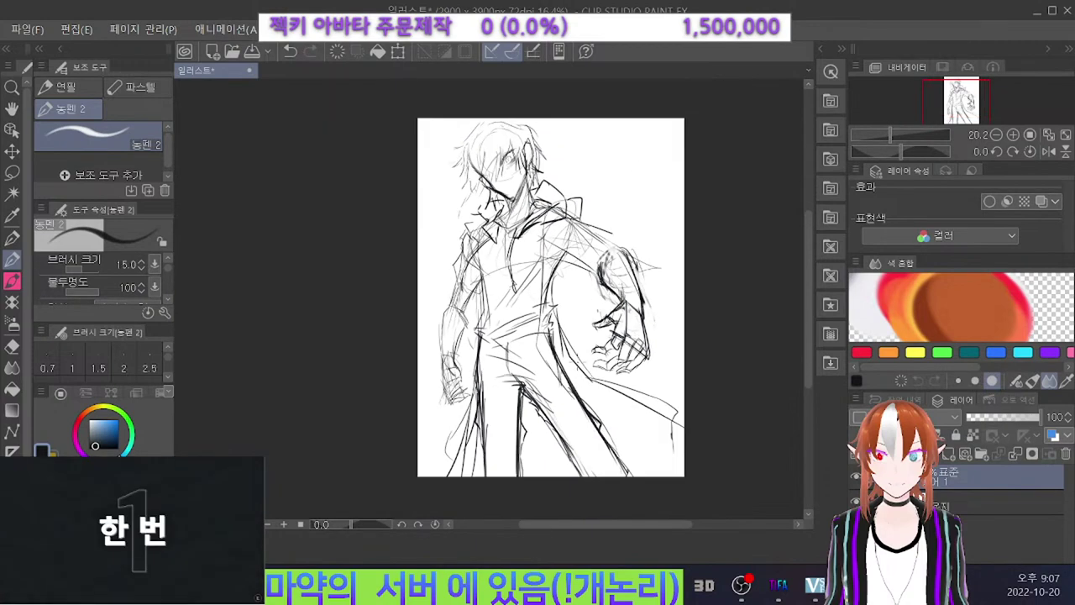
scroll(589, 361, up, 4)
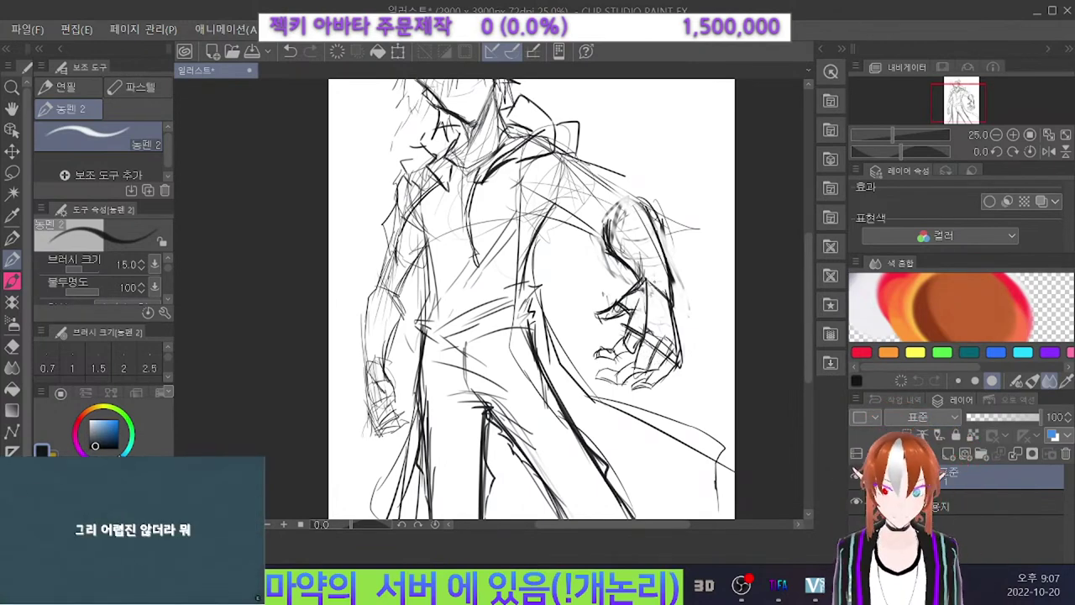
key(e)
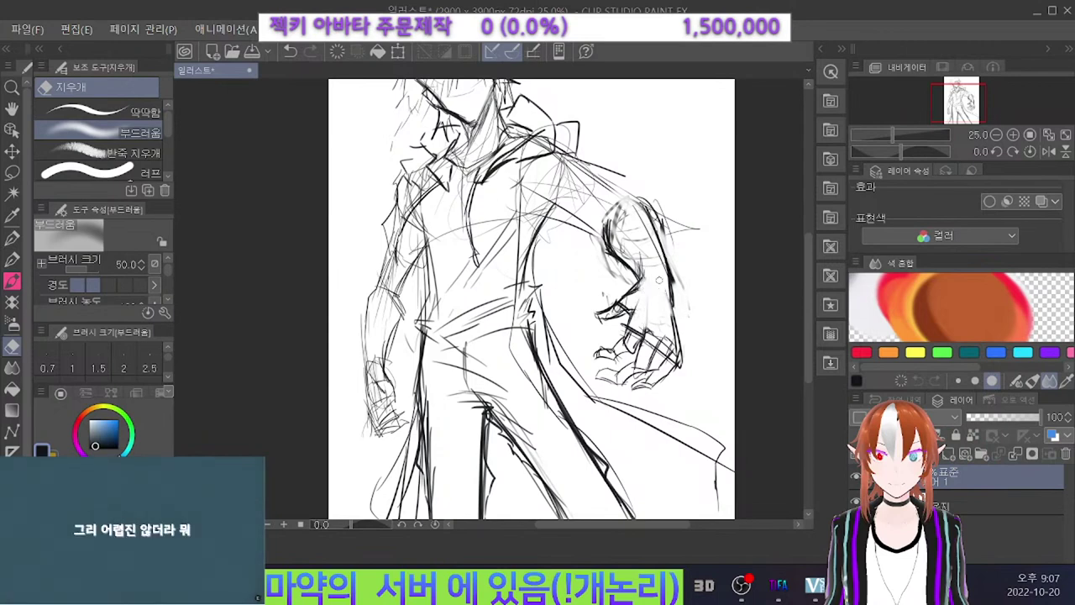
key(p)
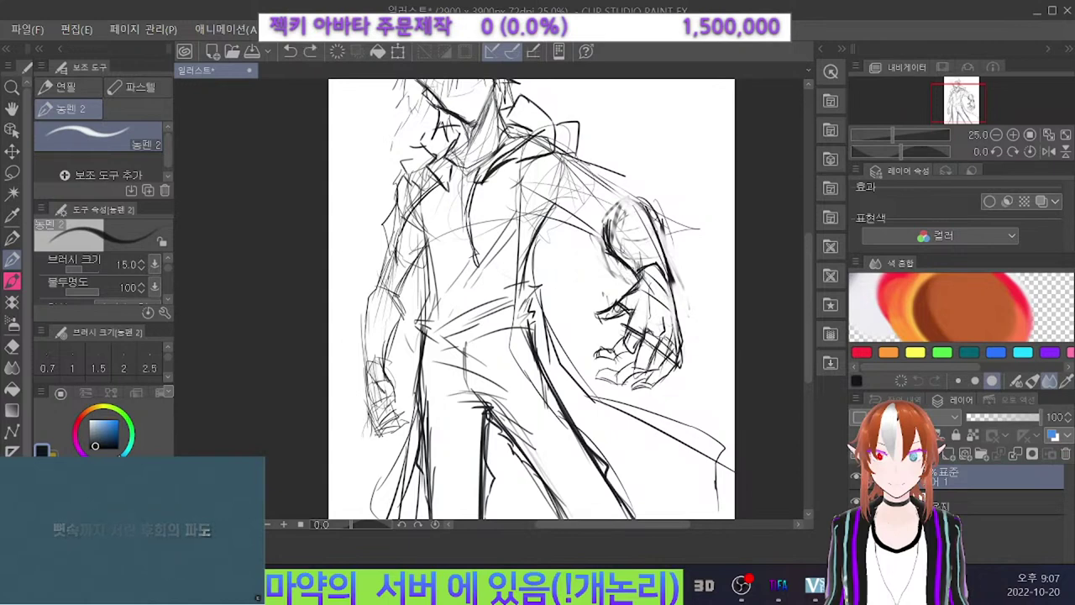
Lasso the rough outer contour of the large hand and delete those lines, then clear the selection.
key(ctrl+z)
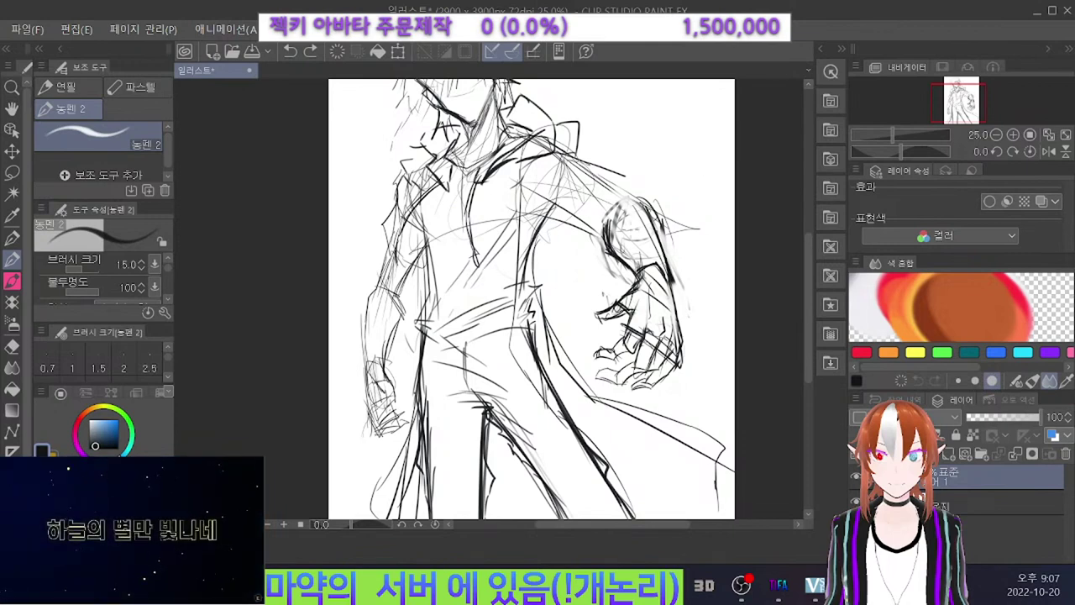
click(12, 172)
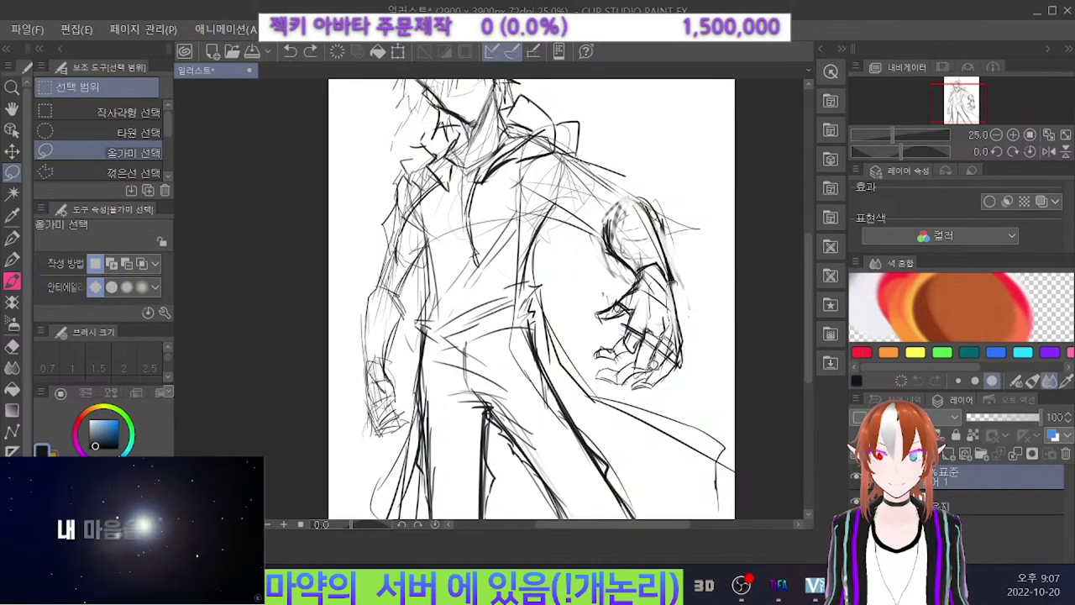
drag(626, 403, 671, 303)
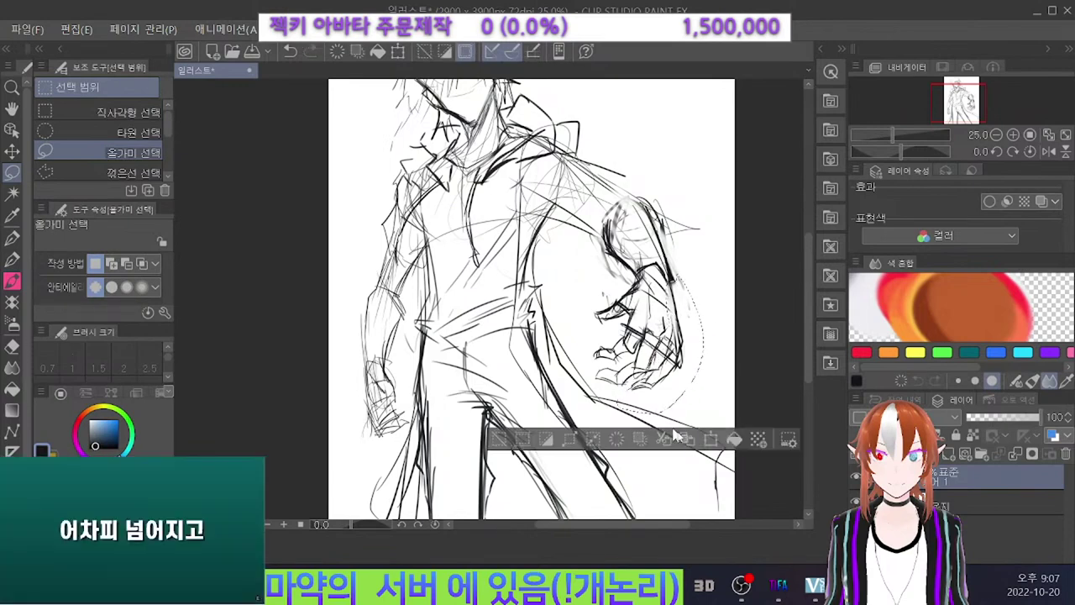
click(616, 442)
click(693, 239)
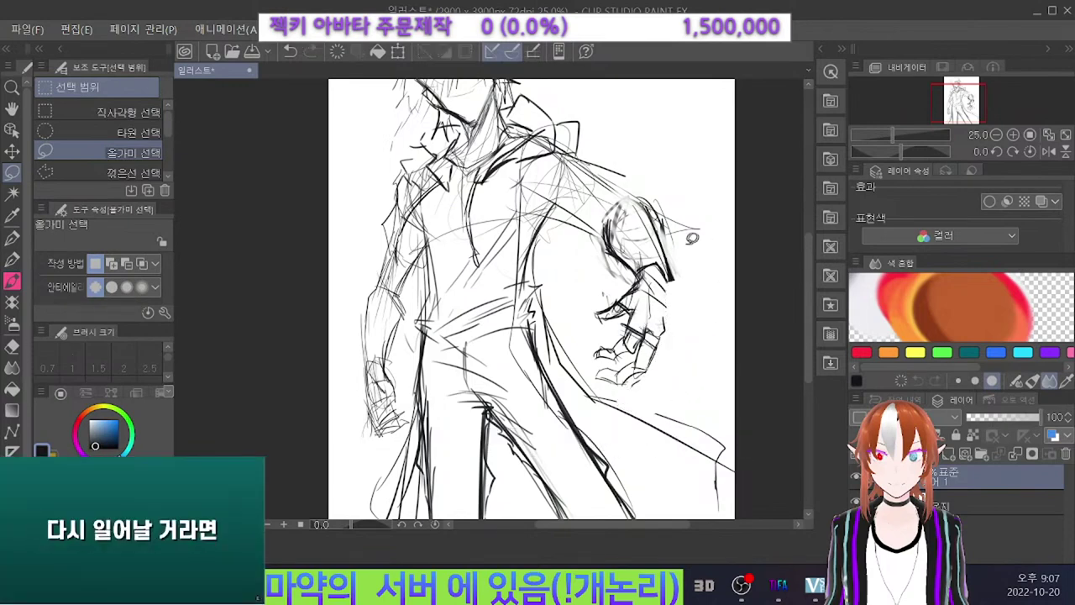
Lasso the large hand, rotate and reposition it against the wrist with a transform, and deselect it.
drag(587, 376, 688, 294)
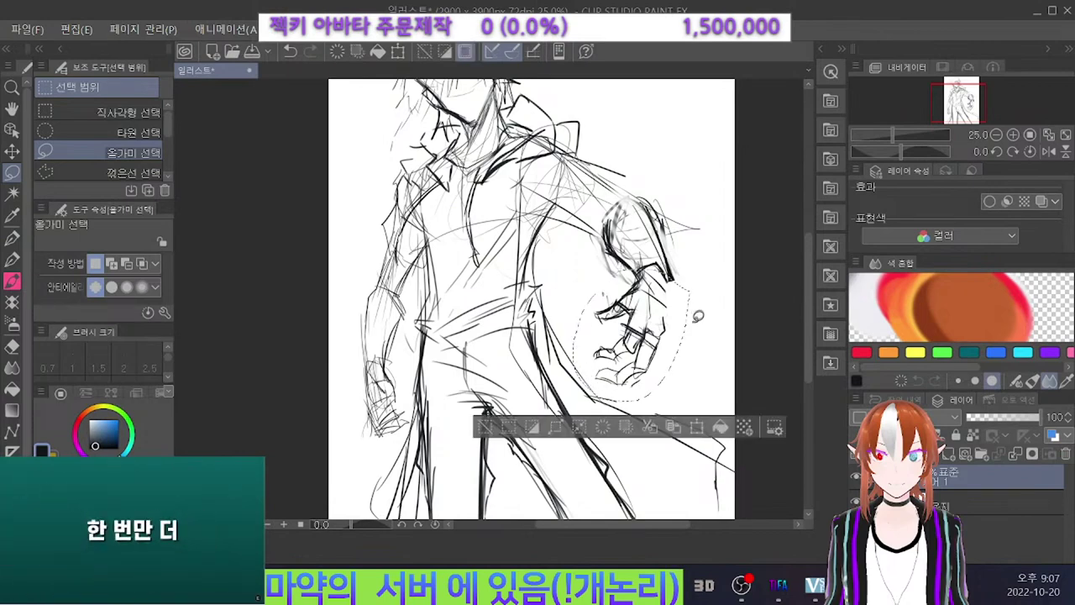
click(697, 430)
drag(635, 224, 641, 246)
drag(607, 340, 619, 336)
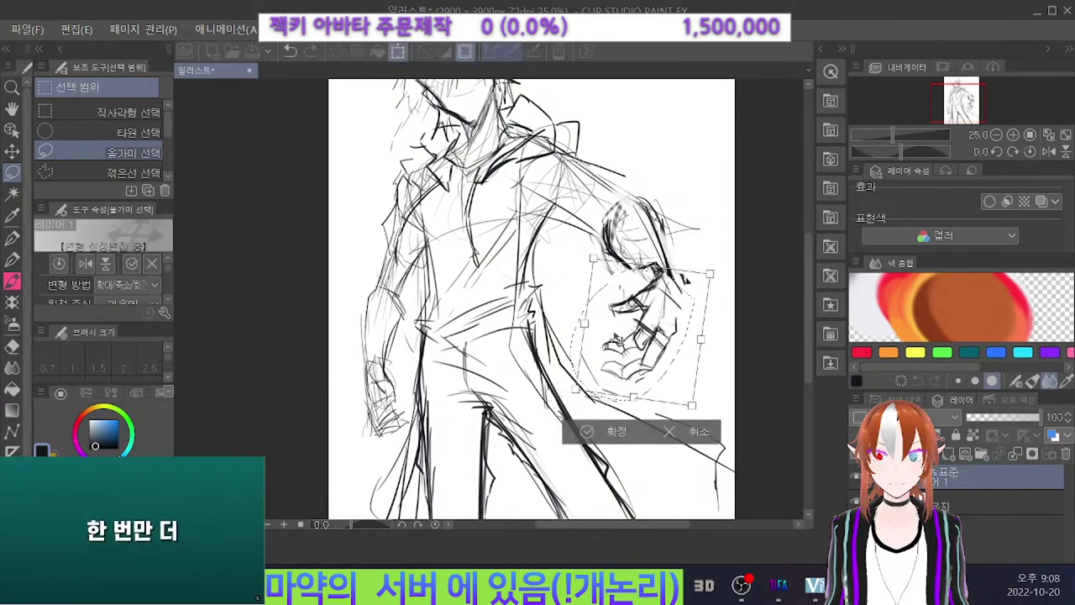
drag(621, 225, 593, 234)
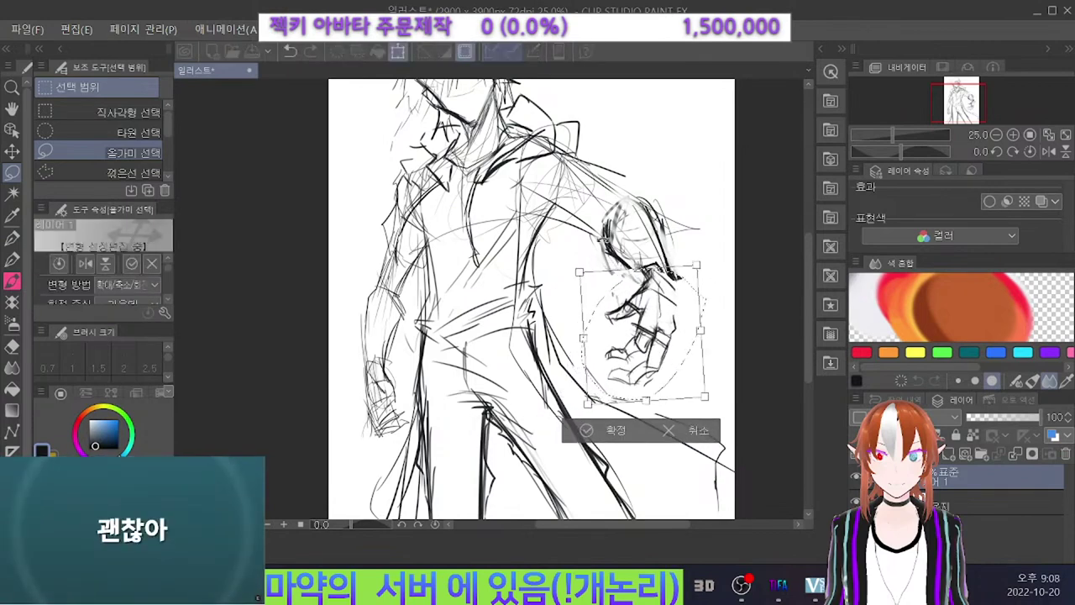
click(589, 435)
key(ctrl+d)
Redraw the outer contour of the large hand with the pen, from the wrist down to the fingers.
key(p)
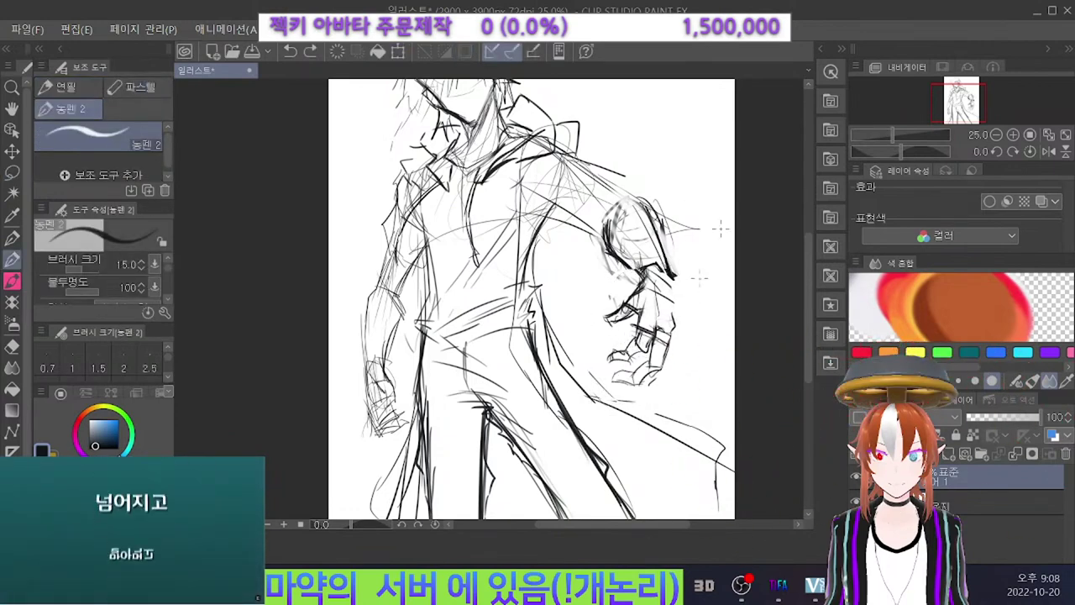
drag(674, 275, 680, 301)
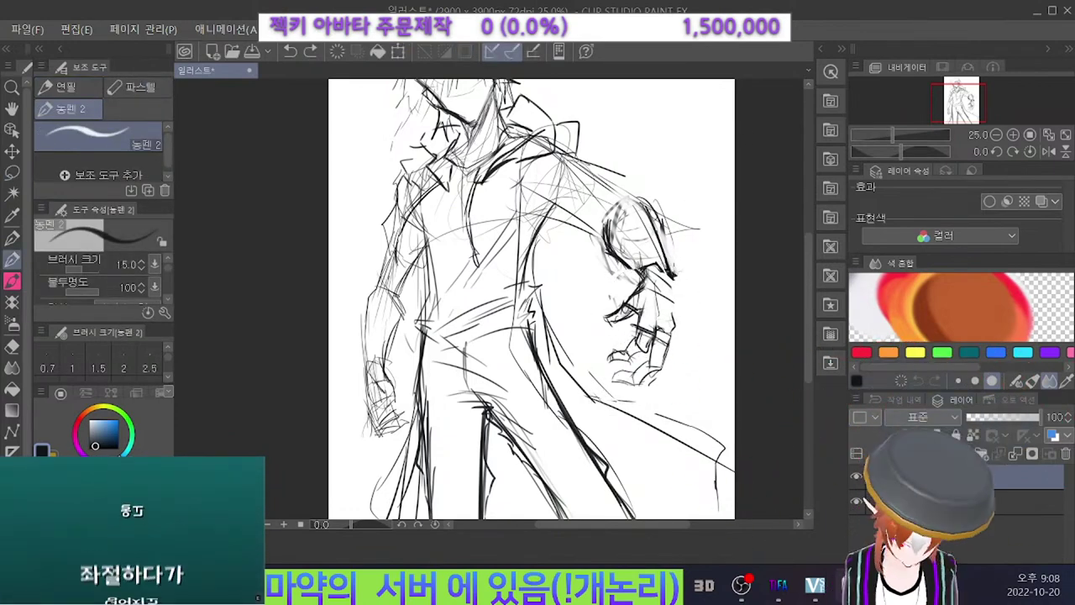
key(ctrl+z)
drag(670, 262, 681, 325)
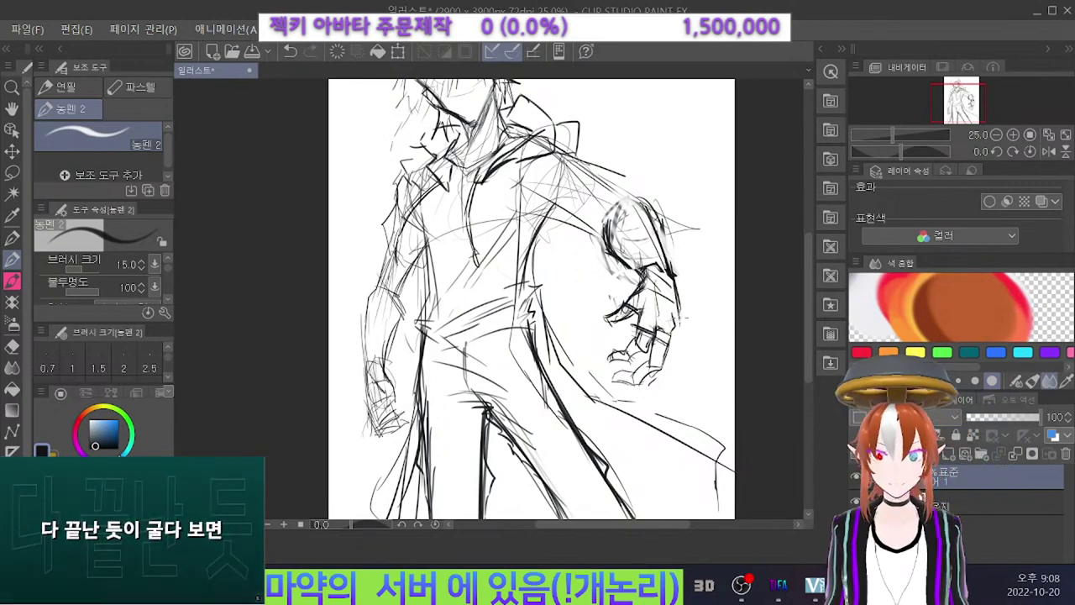
drag(680, 326, 658, 381)
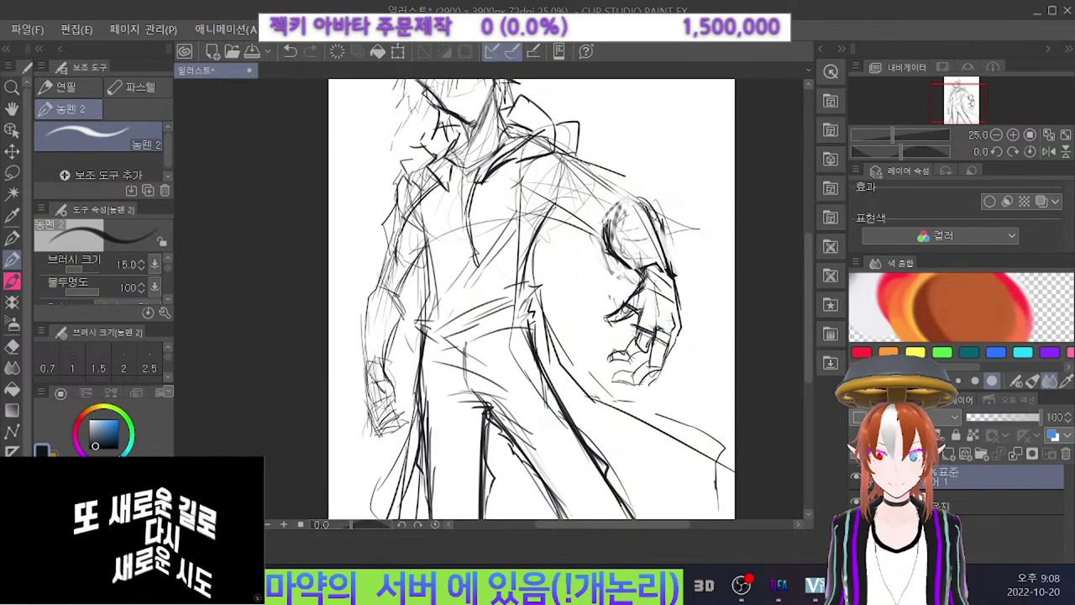
key(ctrl+z)
key(ctrl+z)
key(ctrl+z)
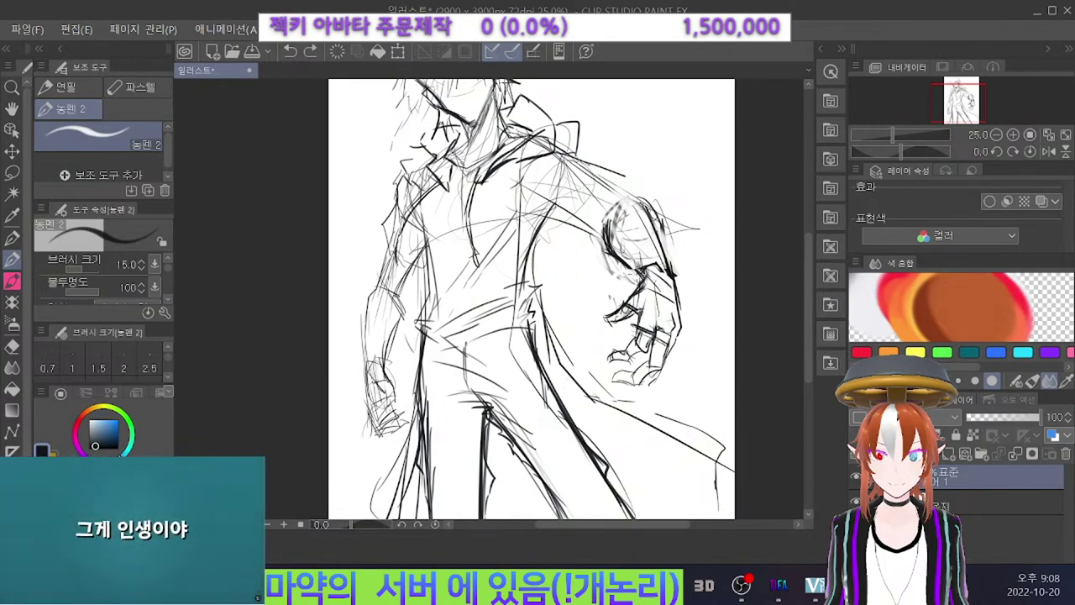
drag(635, 350, 643, 361)
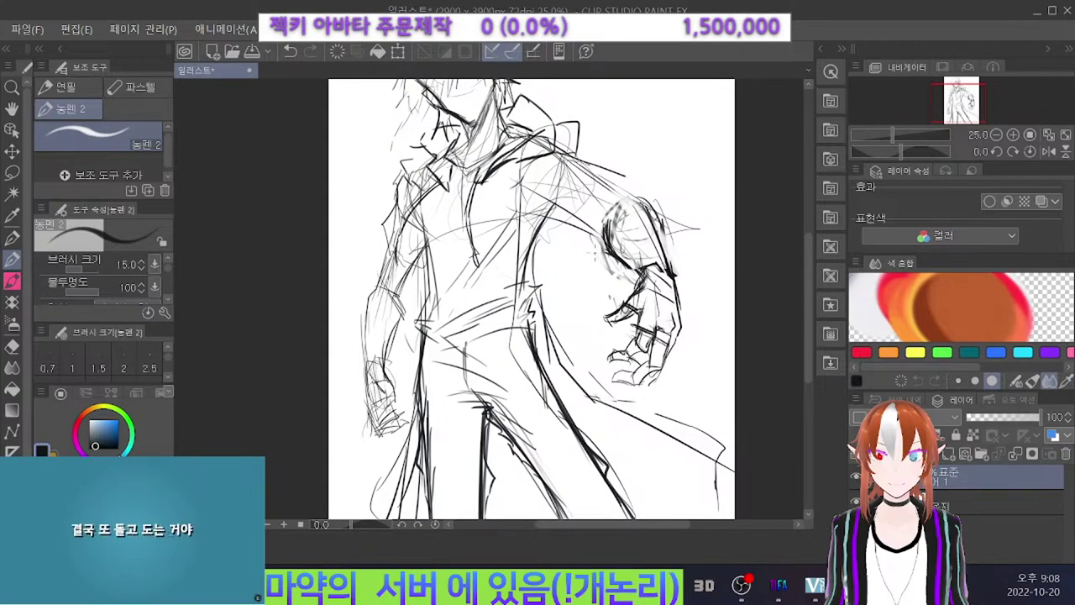
Transform the whole sketch layer to move the figure slightly lower on the canvas.
scroll(619, 183, down, 3)
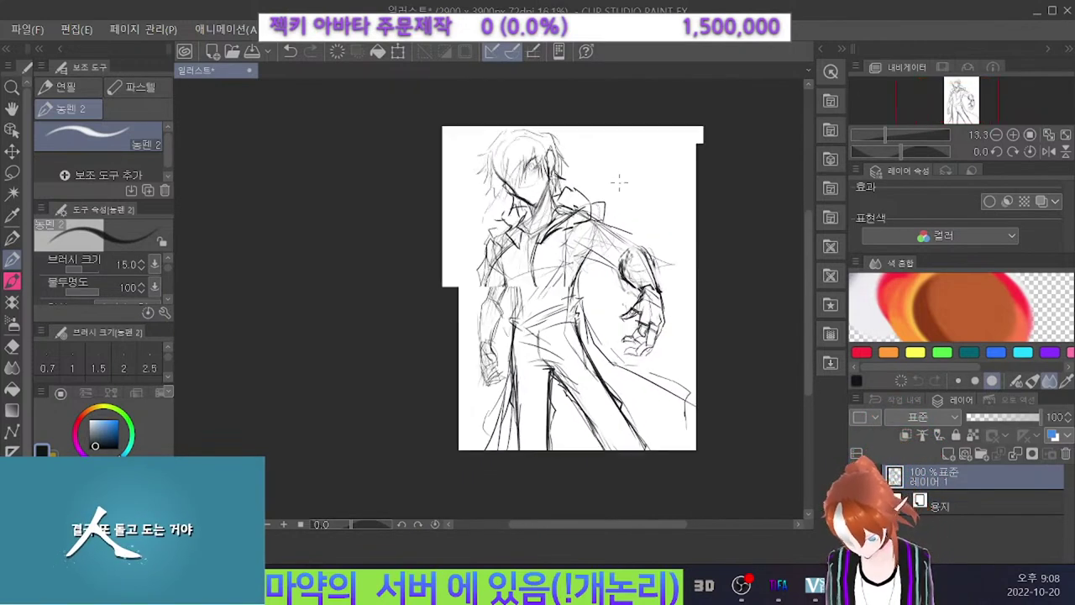
scroll(619, 182, up, 4)
scroll(454, 164, down, 1)
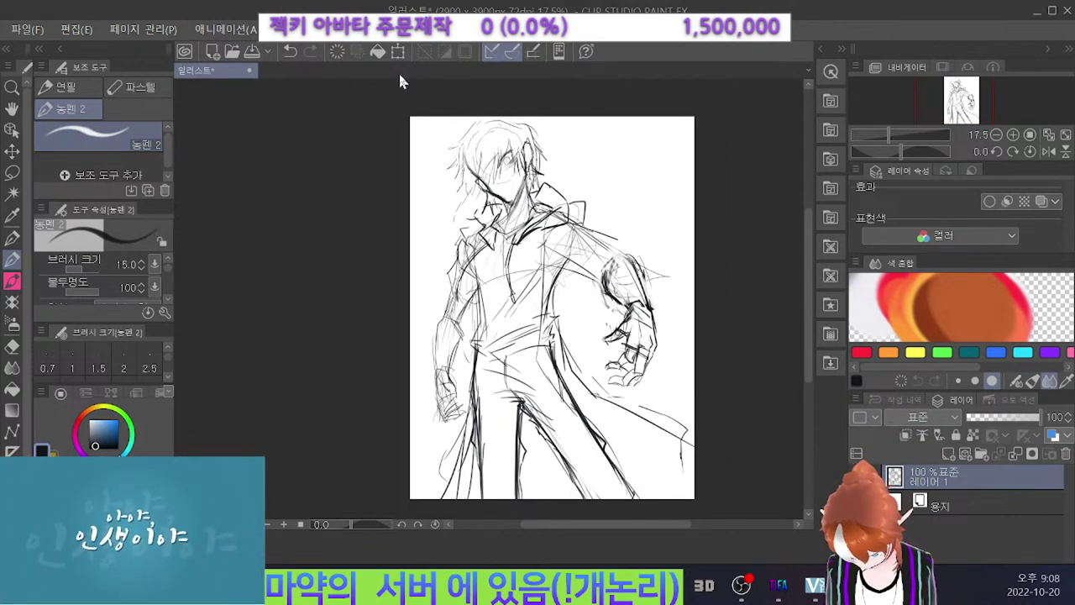
click(400, 53)
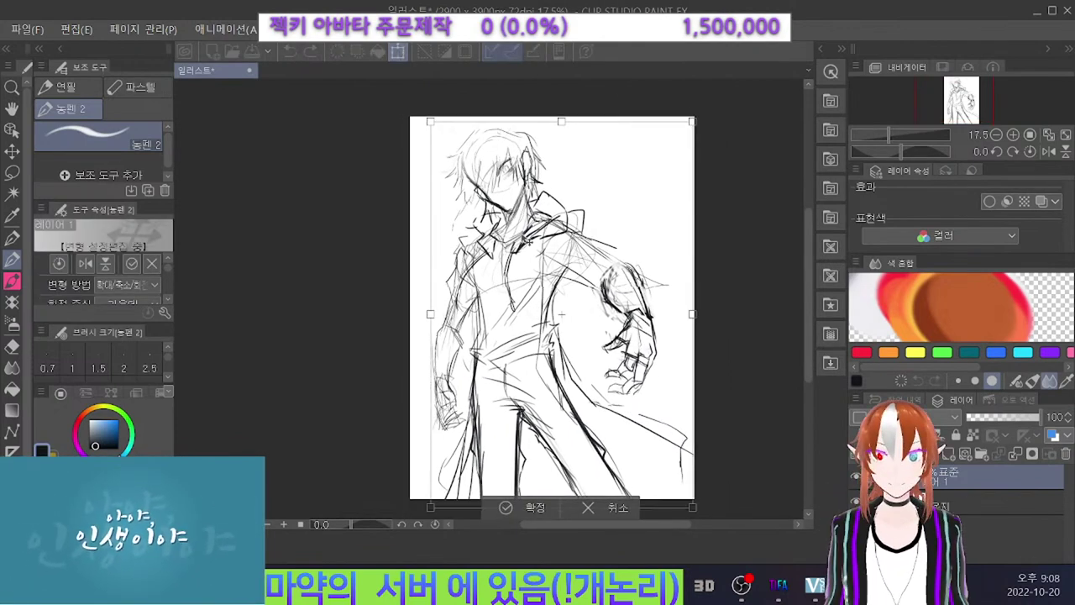
click(506, 508)
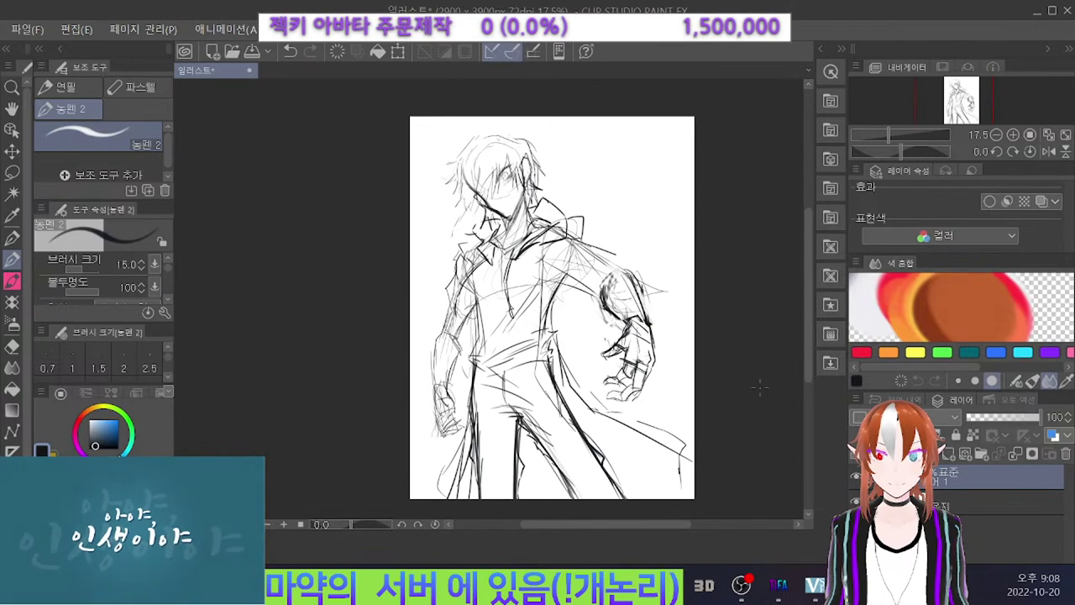
Try a raised pose by lassoing the large forearm and hand, flipping them vertically, moving them up and rotating them slightly.
scroll(683, 292, up, 1)
key(m)
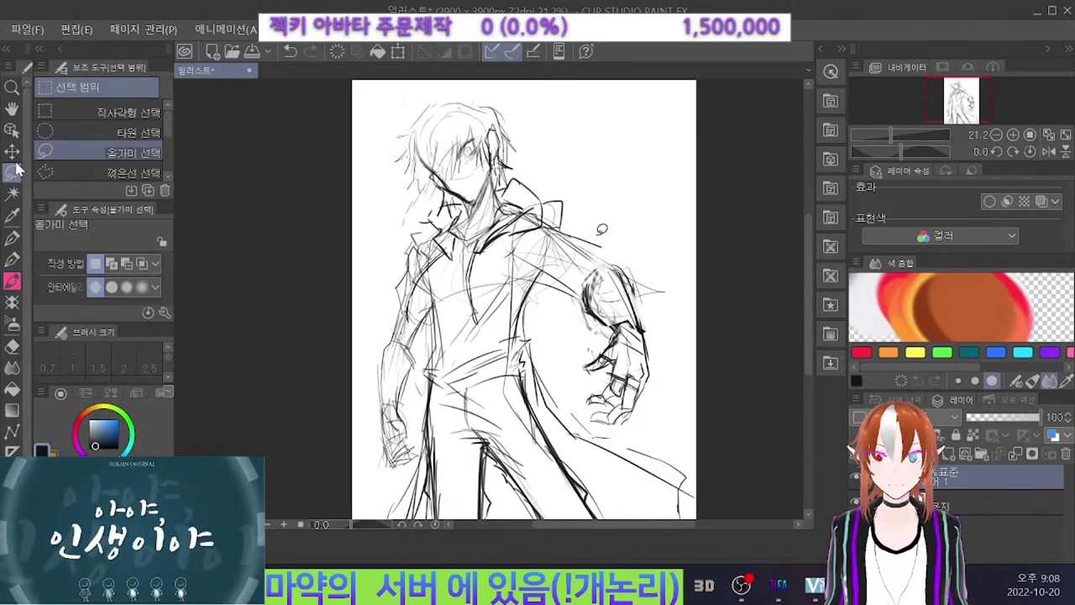
mouse_move(615, 241)
mouse_down()
mouse_move(668, 319)
mouse_move(639, 428)
mouse_move(571, 370)
mouse_move(603, 249)
mouse_up()
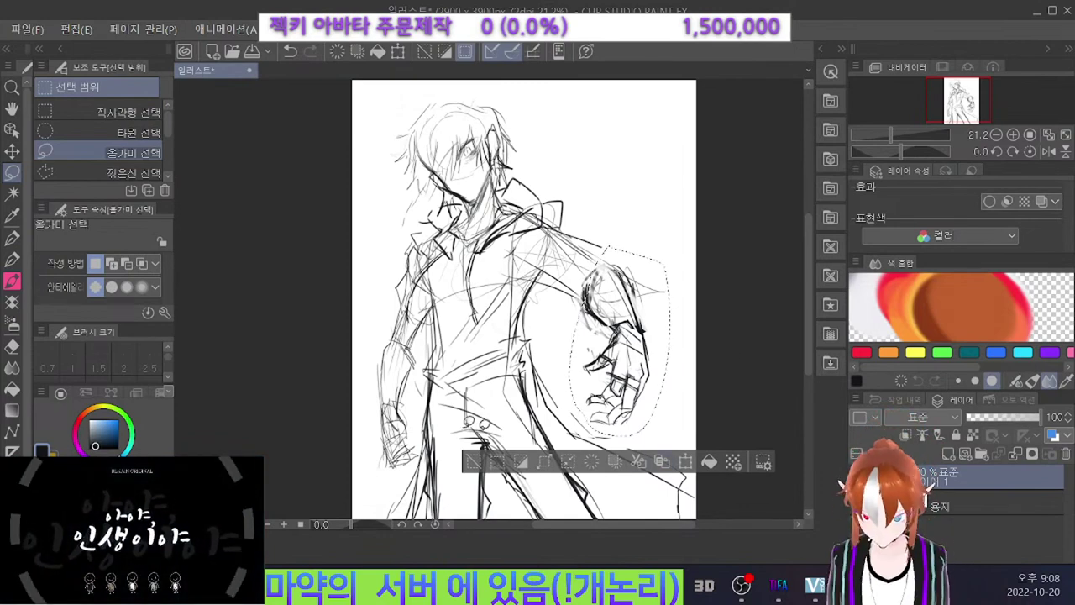
key(ctrl+t)
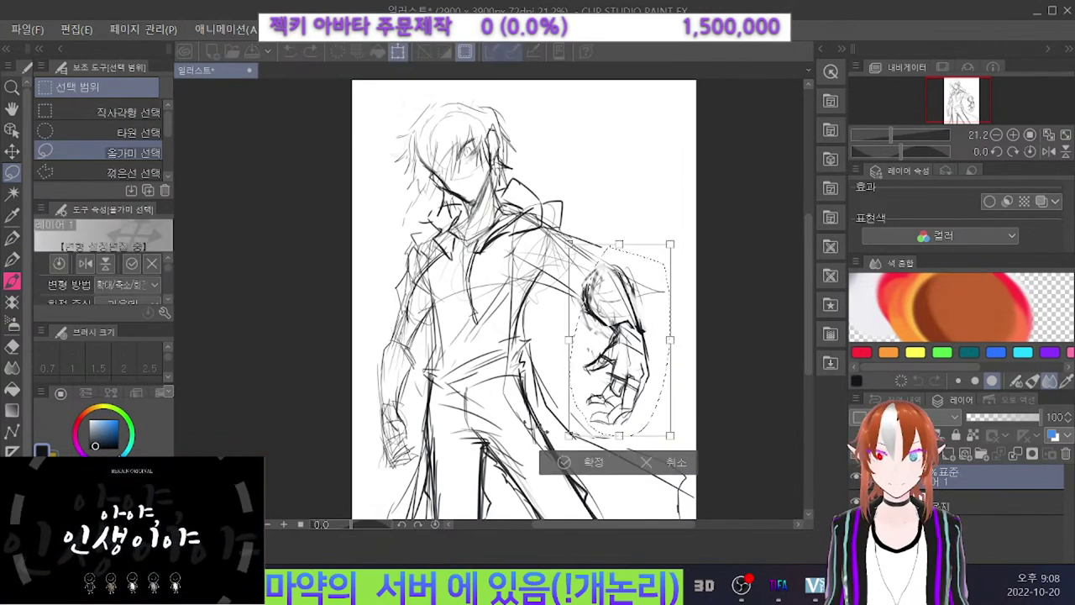
click(105, 263)
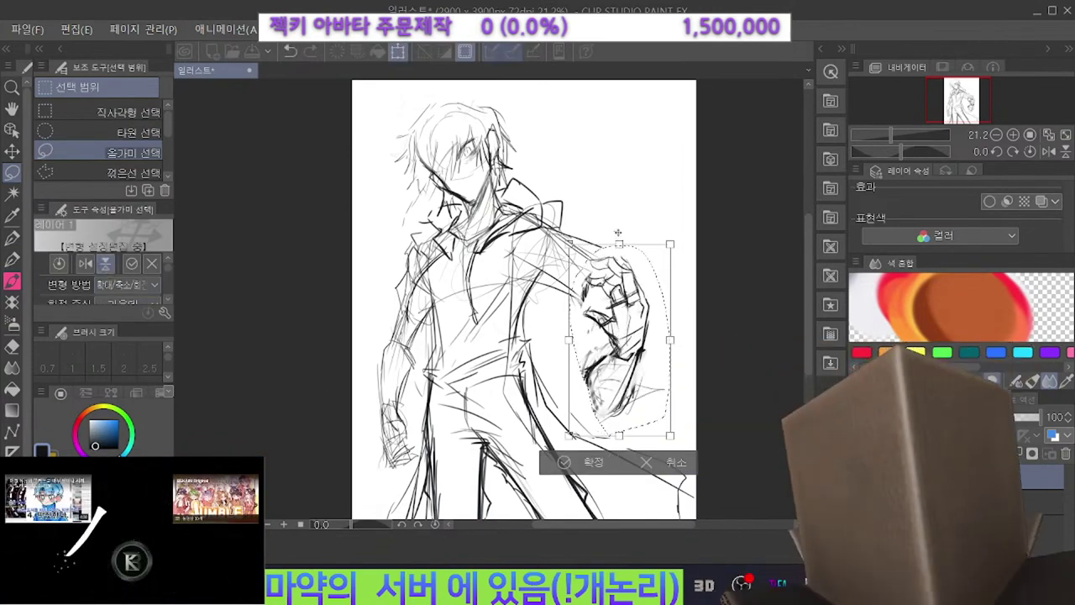
mouse_move(643, 419)
mouse_down()
mouse_move(635, 292)
mouse_move(644, 311)
mouse_up()
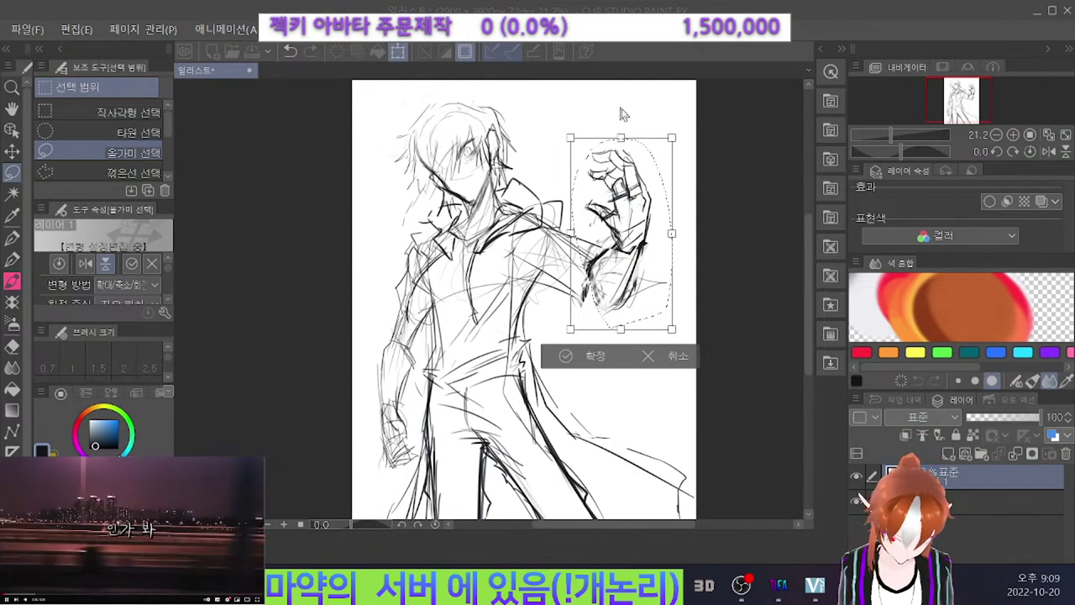
drag(636, 116, 645, 134)
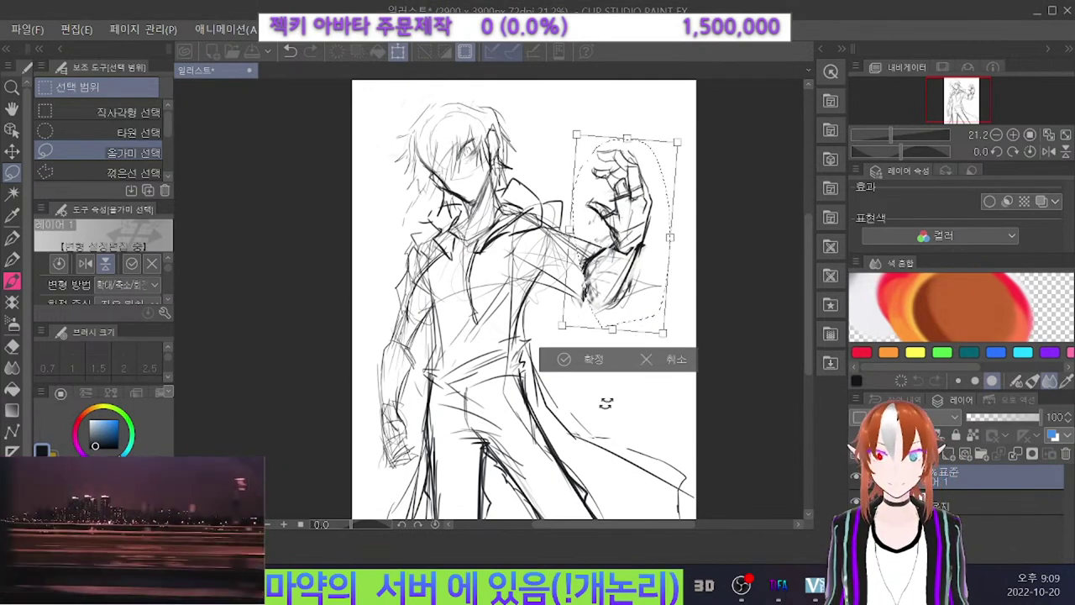
key(Return)
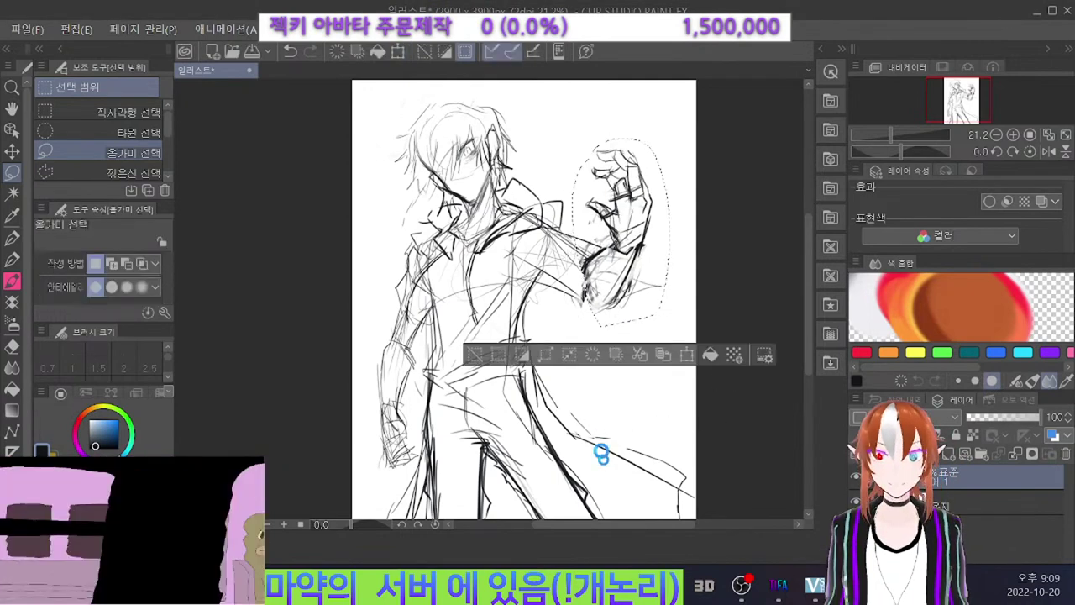
Sketch the raised forearm's outer edge and the bent elbow joining it to the upper arm.
key(p)
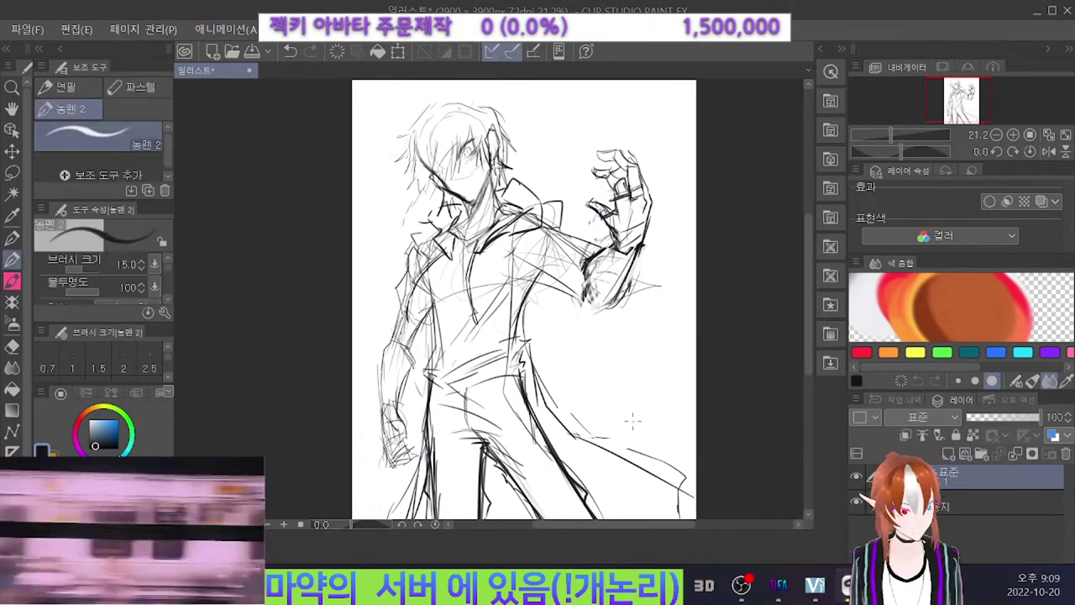
drag(636, 251, 618, 295)
drag(641, 244, 635, 262)
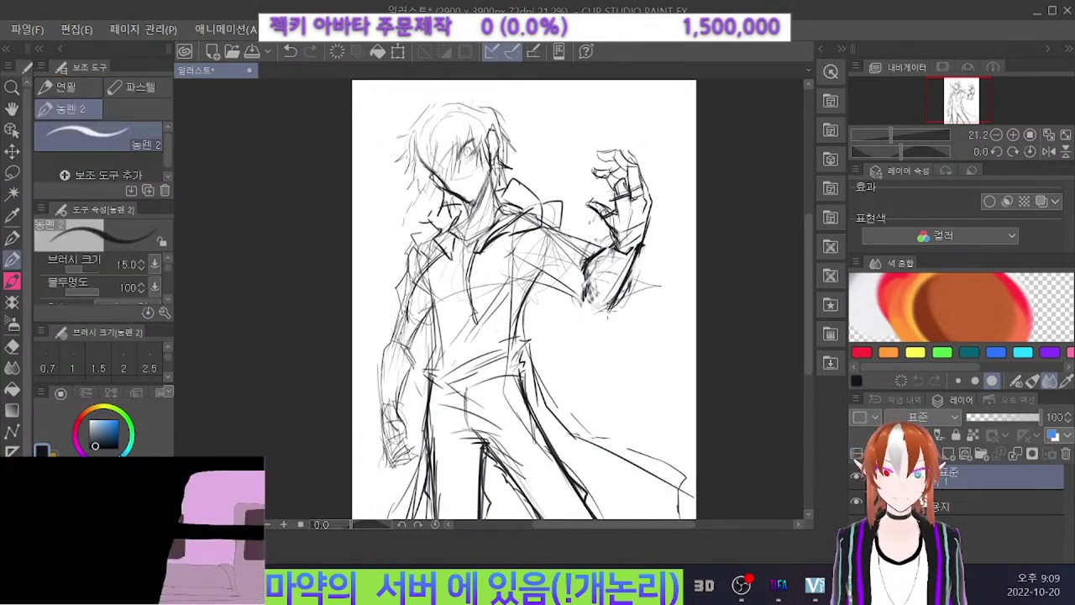
drag(611, 310, 586, 316)
mouse_move(595, 264)
mouse_down()
mouse_move(612, 247)
mouse_move(602, 252)
mouse_up()
key(ctrl+z)
key(e)
mouse_move(585, 267)
mouse_down()
mouse_move(611, 247)
mouse_move(584, 274)
mouse_up()
key(p)
key(ctrl+z)
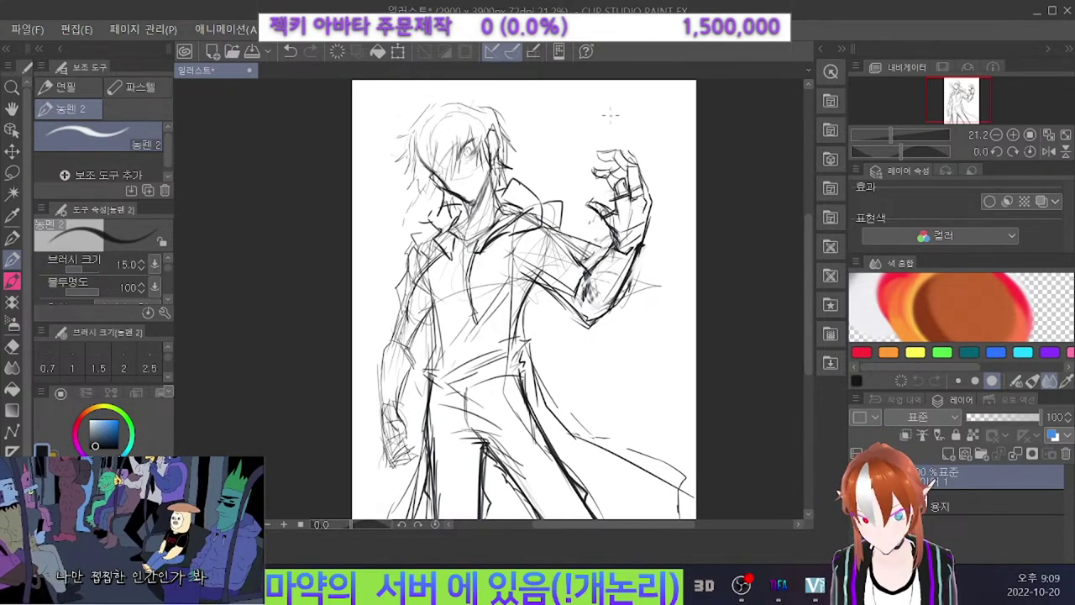
Try flipping the raised hand horizontally, then revert the flip, cancel the transform and deselect.
click(12, 172)
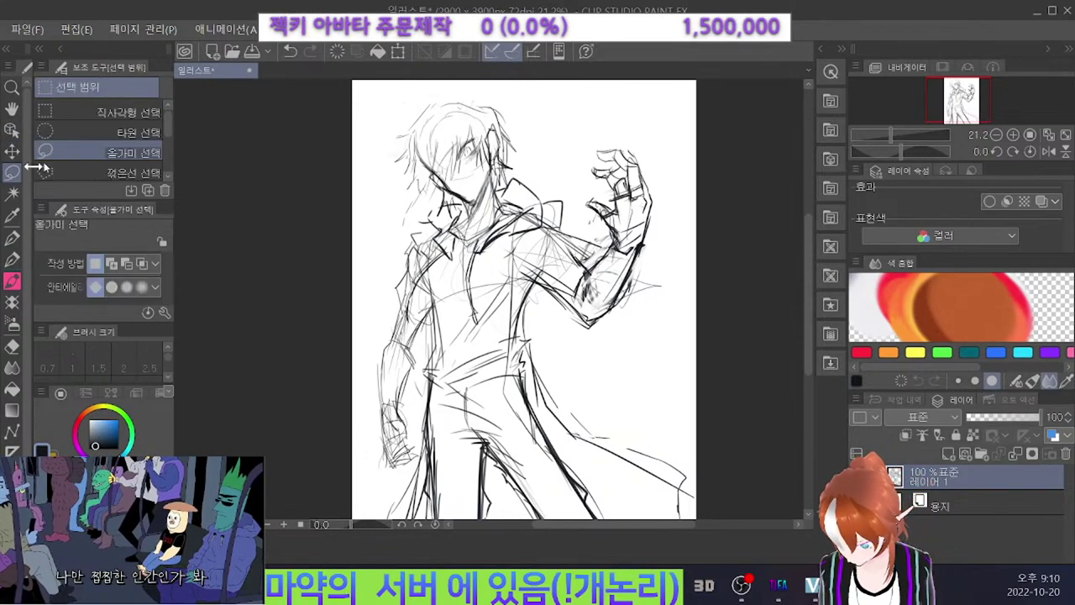
mouse_move(654, 141)
mouse_down()
mouse_move(585, 181)
mouse_move(638, 252)
mouse_move(624, 118)
mouse_up()
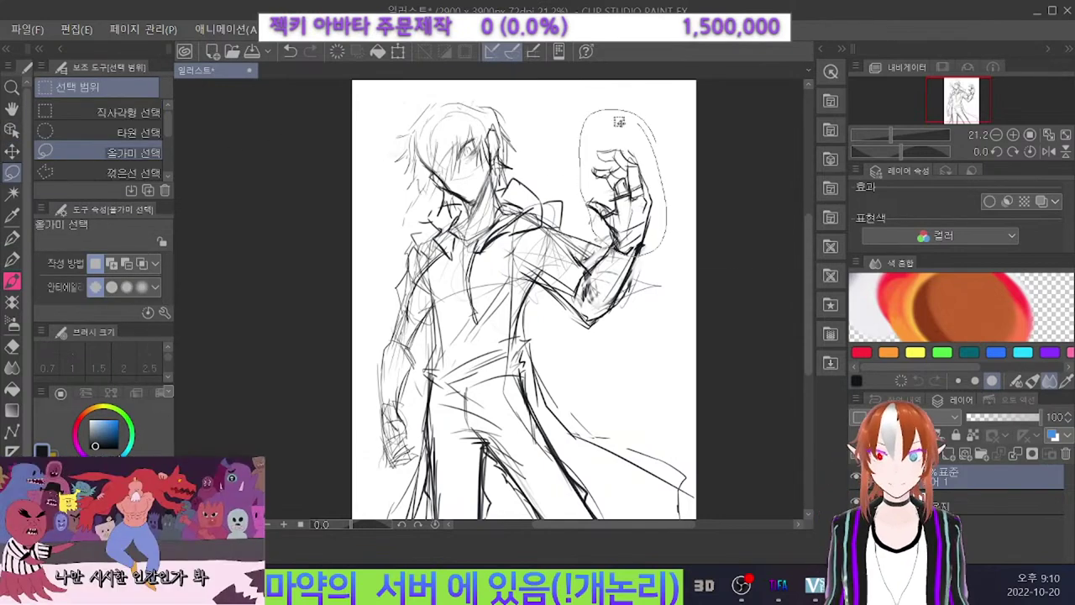
click(688, 283)
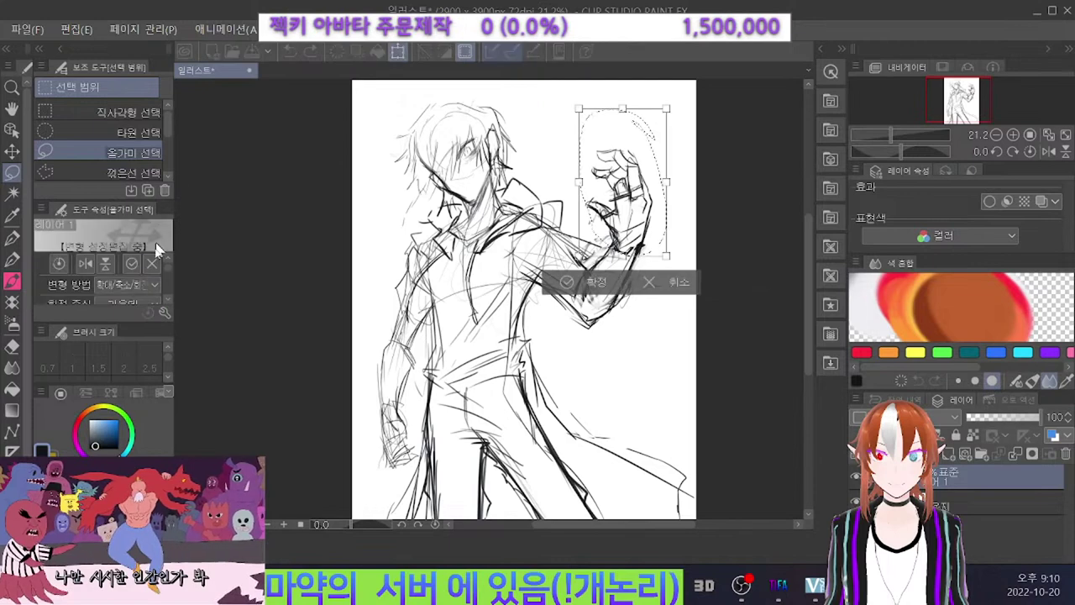
click(85, 263)
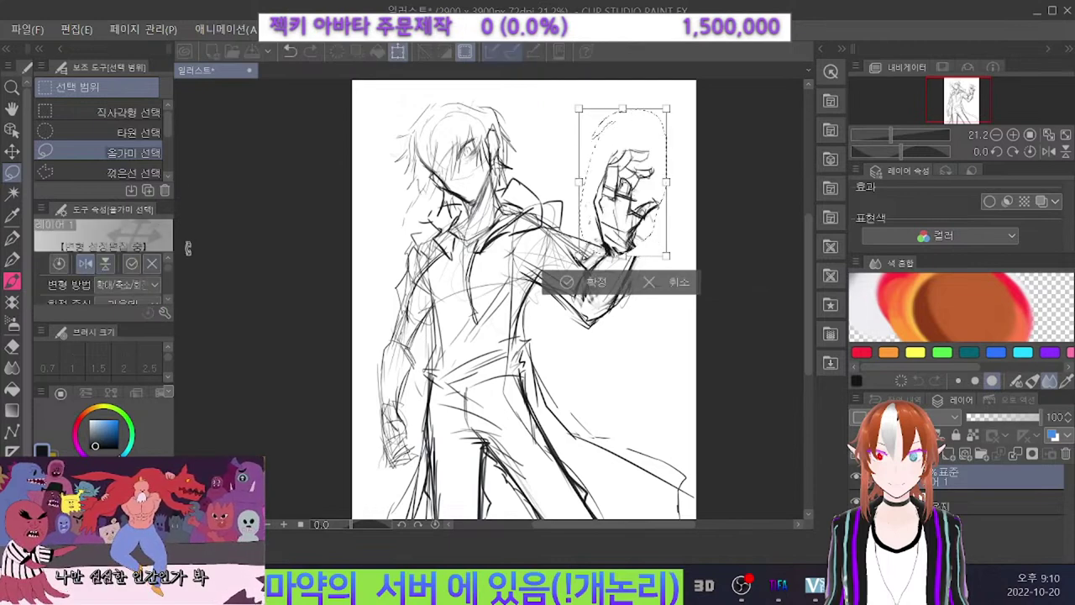
key(ctrl+z)
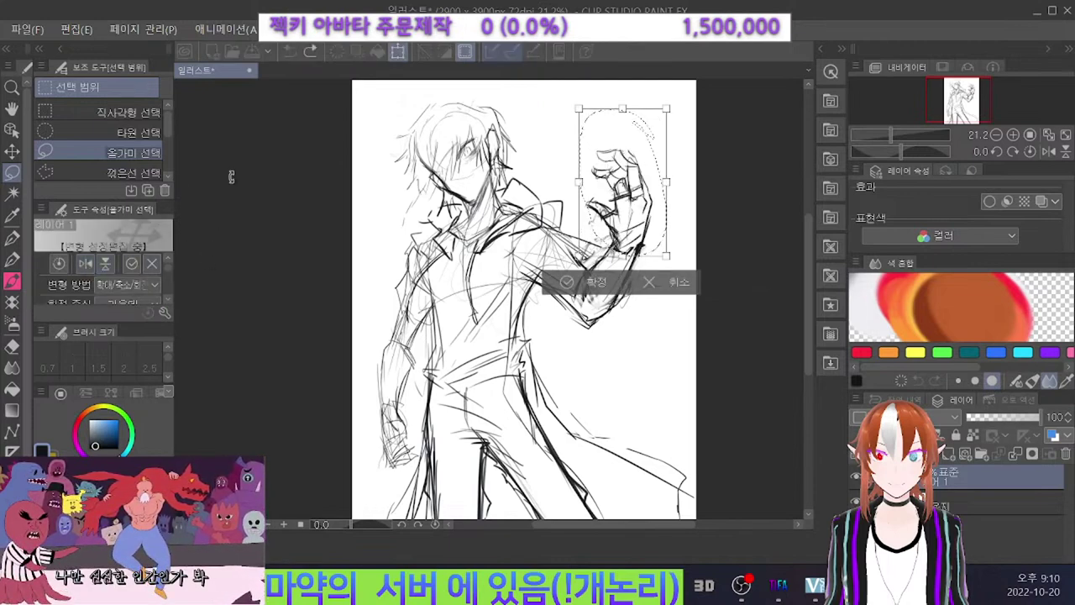
drag(302, 241, 328, 148)
click(678, 284)
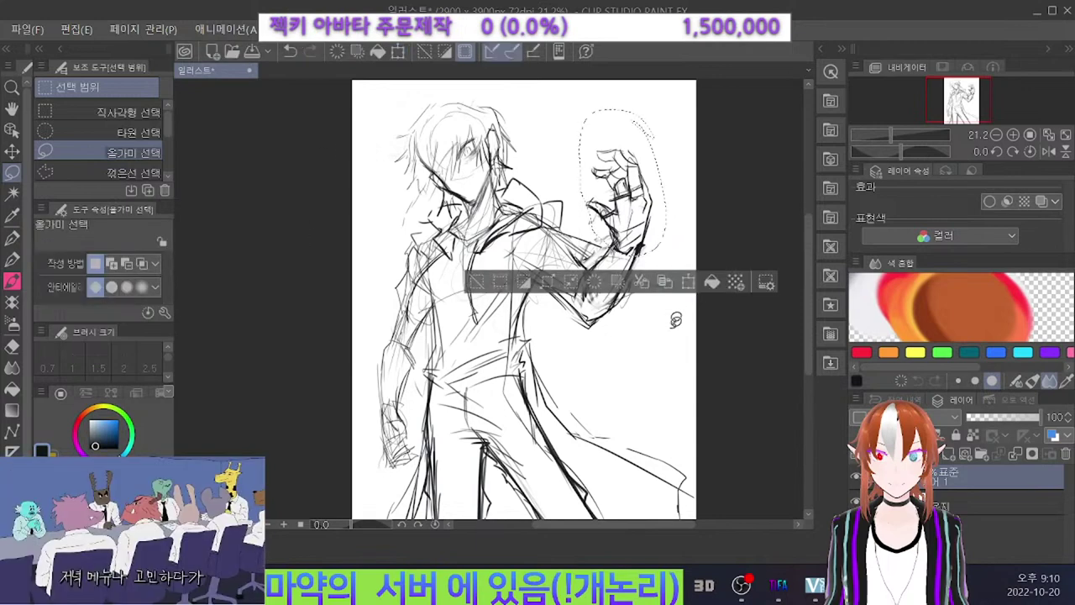
click(668, 353)
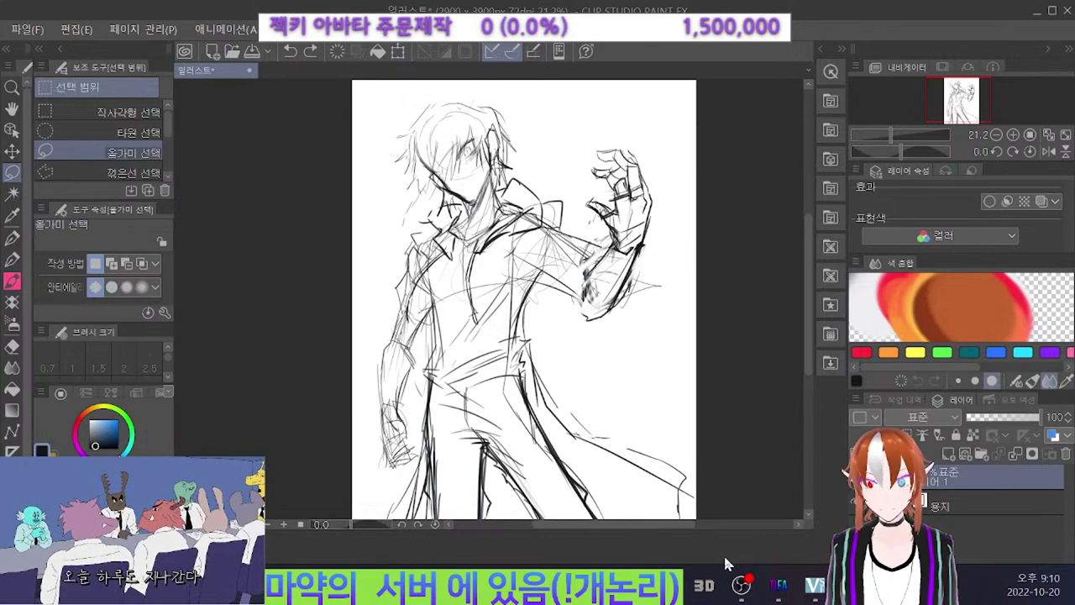
Undo the elbow strokes and the vertical flip of the forearm and hand to restore the lowered arm.
key(ctrl+z)
key(ctrl+z)
key(ctrl+z)
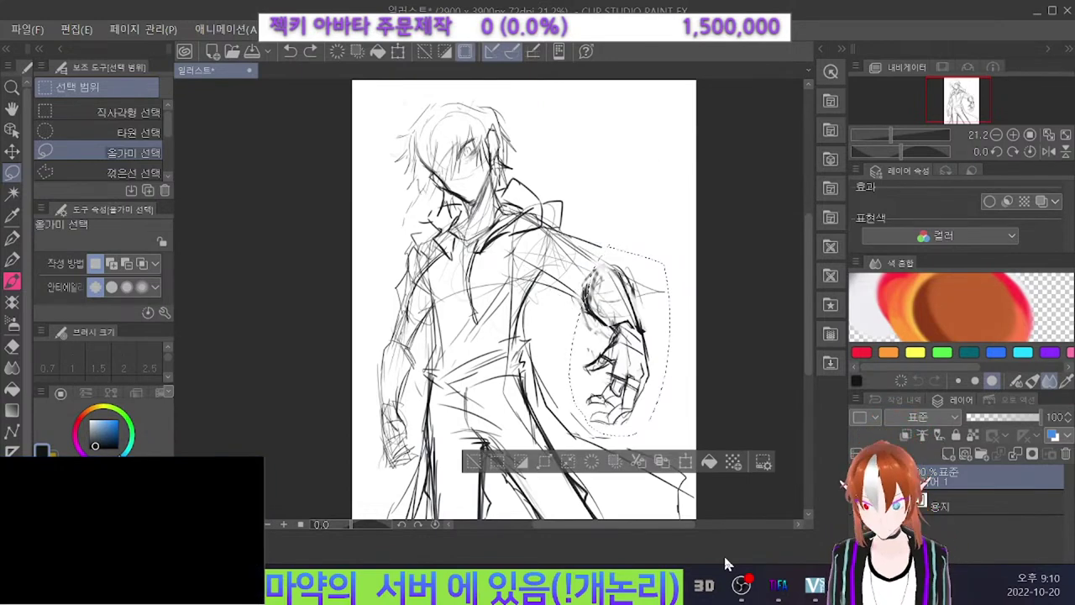
Deselect the forearm, then sketch the underside of the foreground upper arm and the sleeve edges joining it to the forearm.
key(ctrl+d)
key(p)
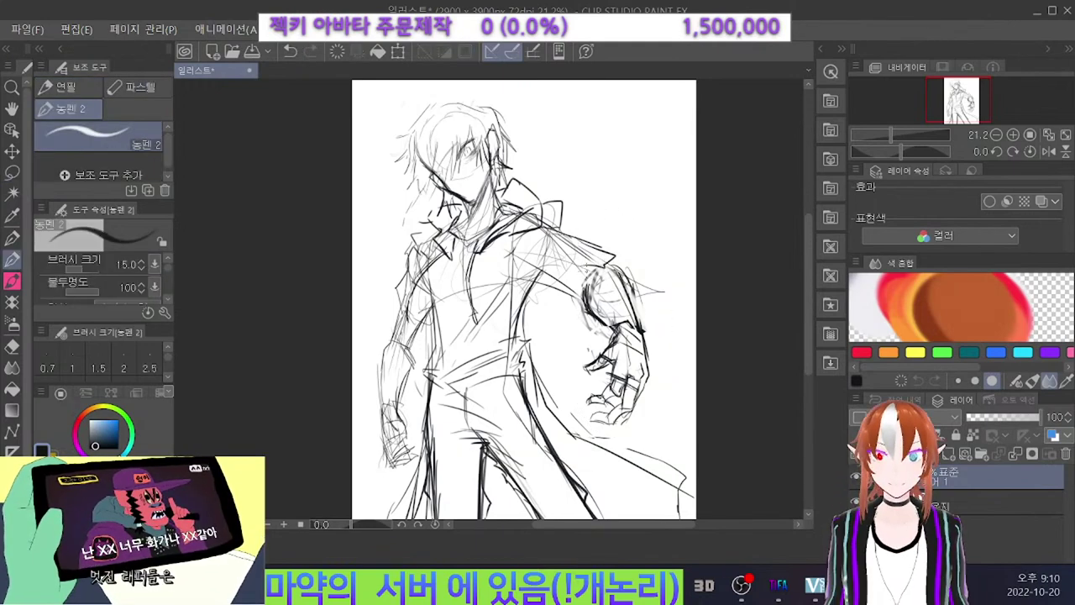
drag(541, 271, 579, 303)
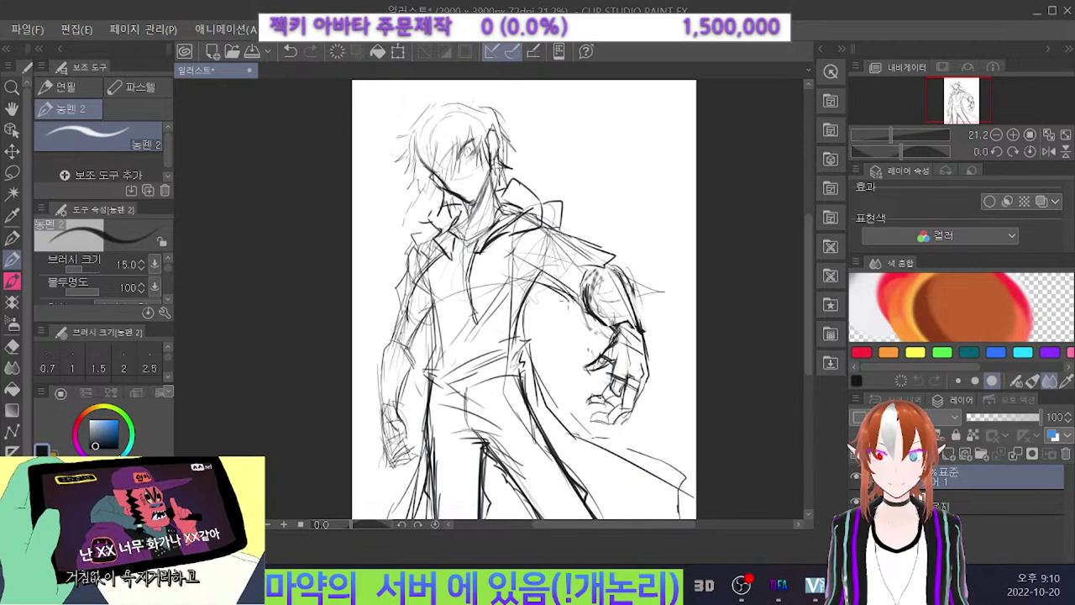
drag(613, 258, 634, 276)
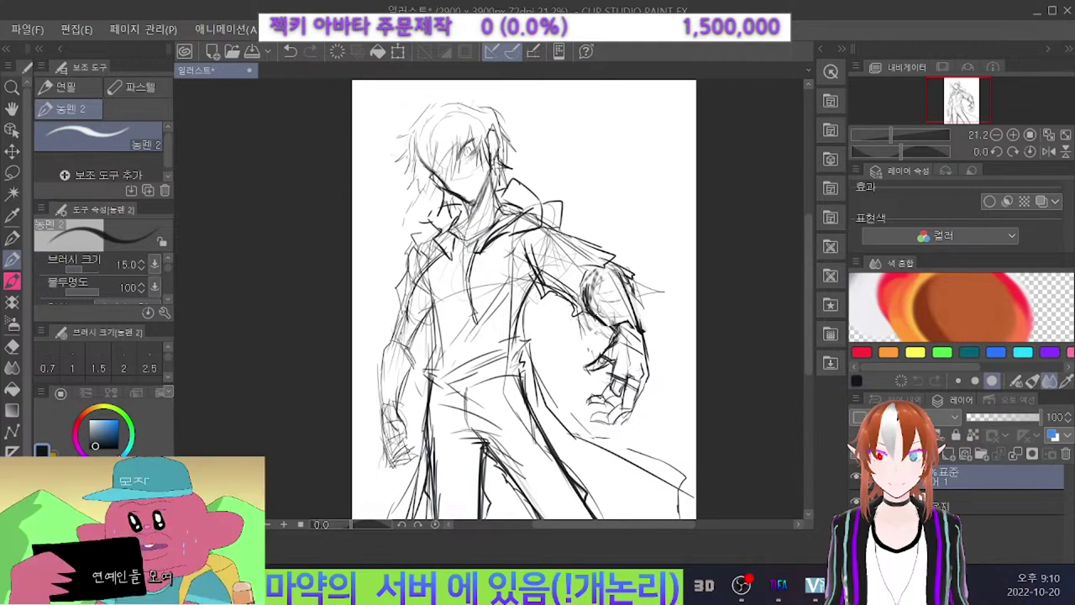
drag(548, 294, 585, 348)
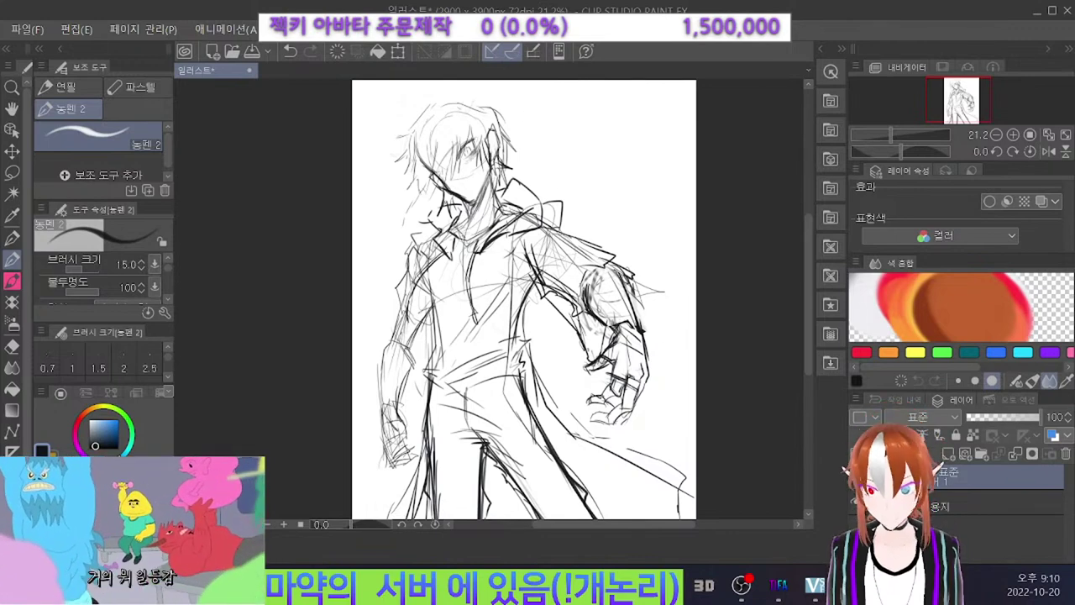
Sketch the coat's side edge from the armpit to the waist, undoing stray strokes.
drag(513, 231, 500, 295)
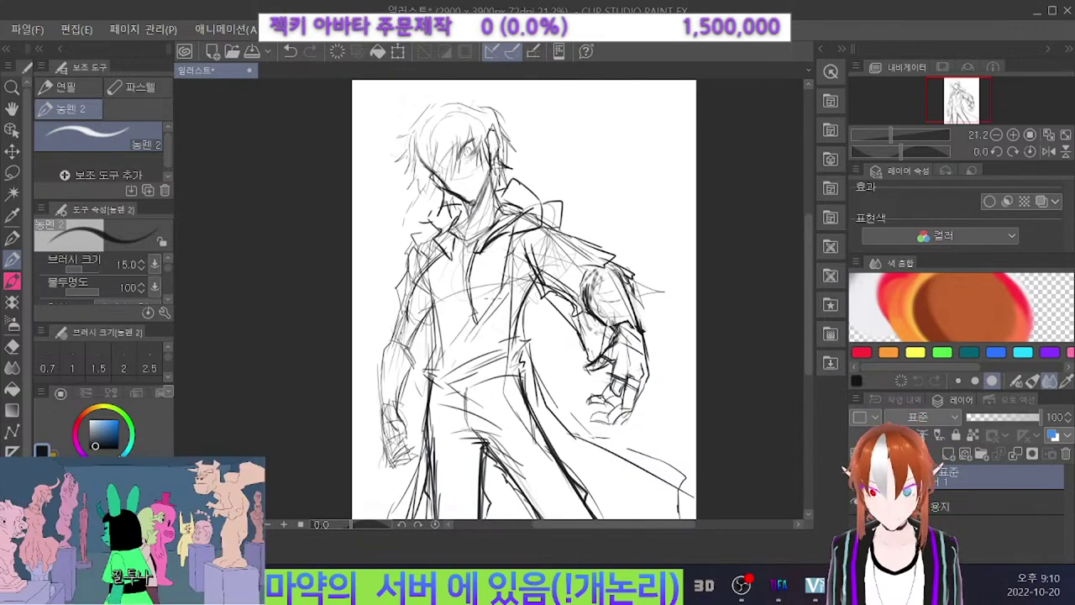
key(ctrl+z)
drag(513, 238, 508, 341)
key(ctrl+z)
mouse_move(545, 291)
mouse_down()
mouse_move(522, 343)
mouse_move(529, 327)
mouse_up()
key(ctrl+z)
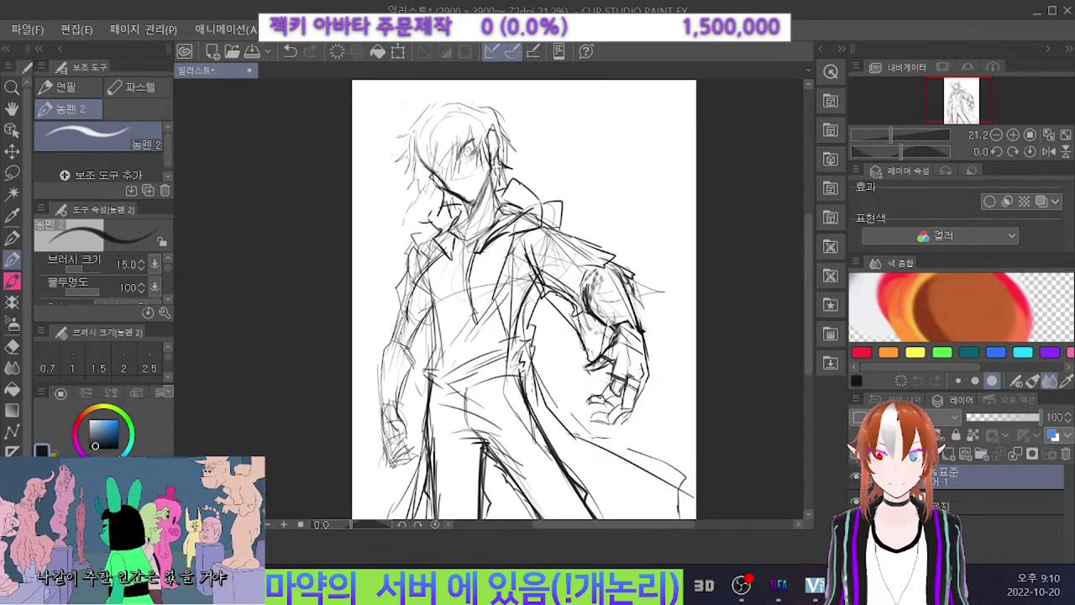
key(ctrl+y)
key(ctrl+z)
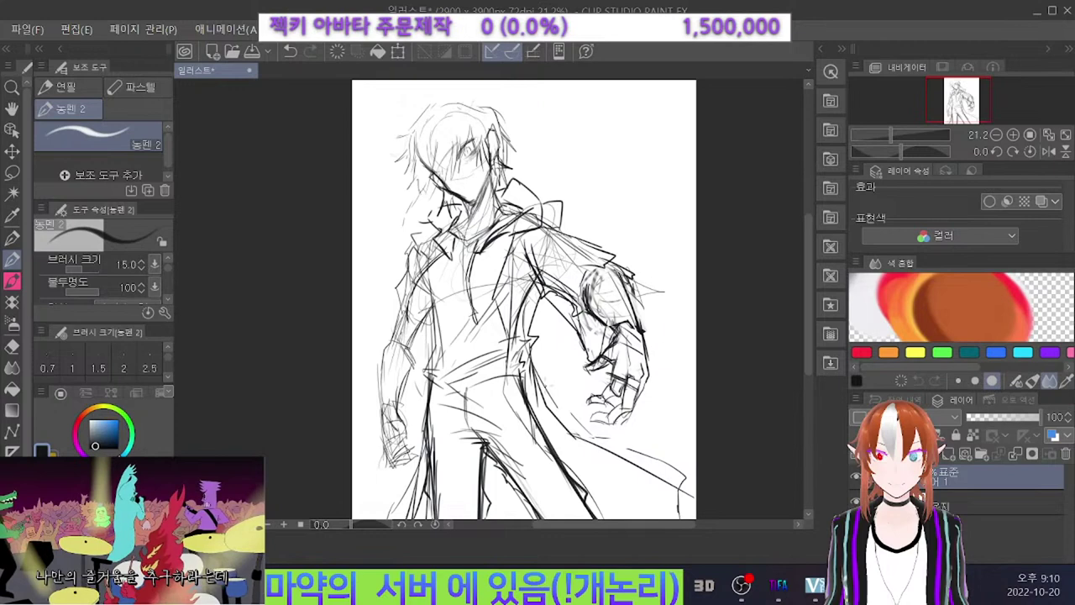
Redraw the hair outline as a higher, rounder curve over the crown of the head.
key(e)
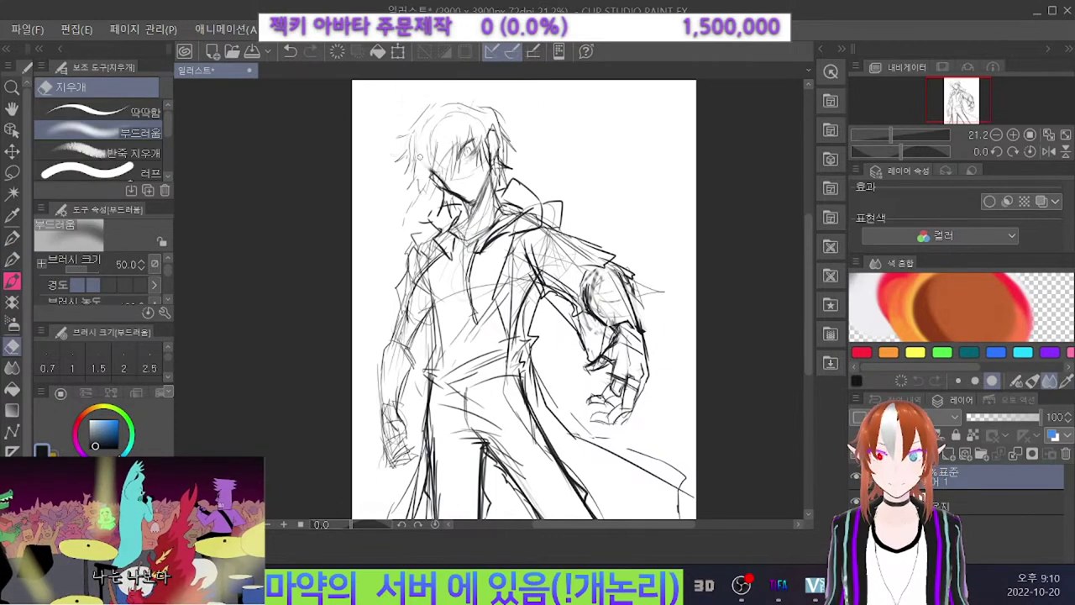
key(p)
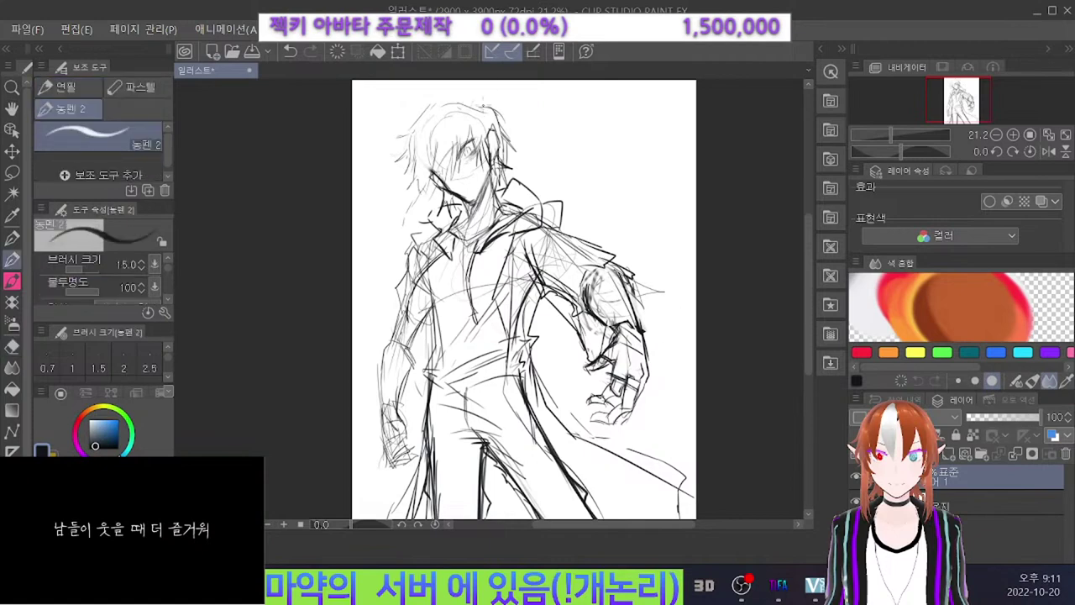
key(ctrl+z)
drag(506, 122, 482, 99)
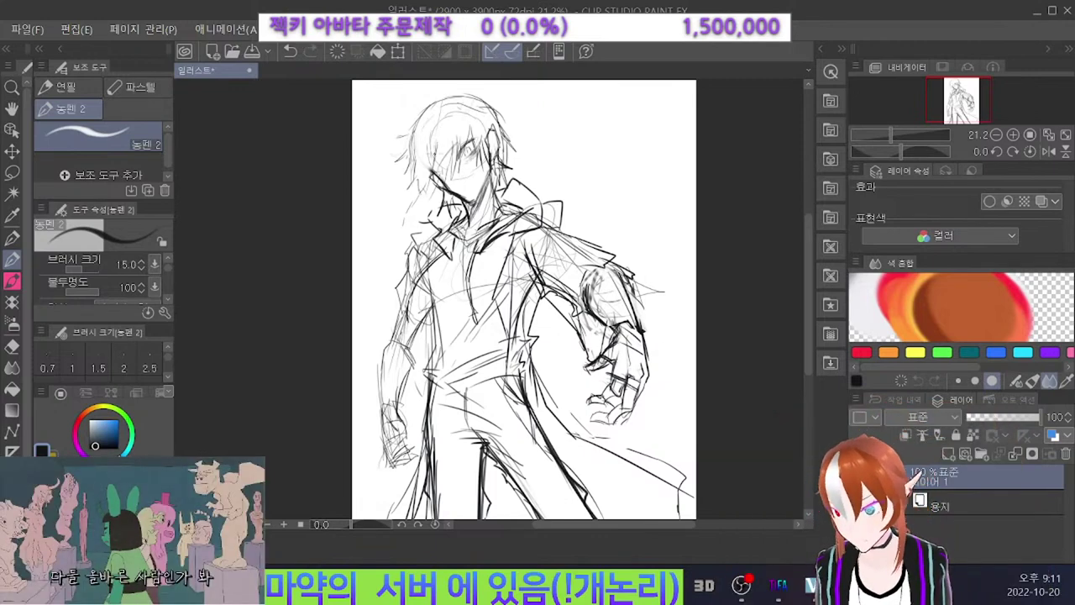
Sketch the flaring coat tail sweeping from the hip to the canvas edge beneath the large hand.
scroll(490, 116, down, 2)
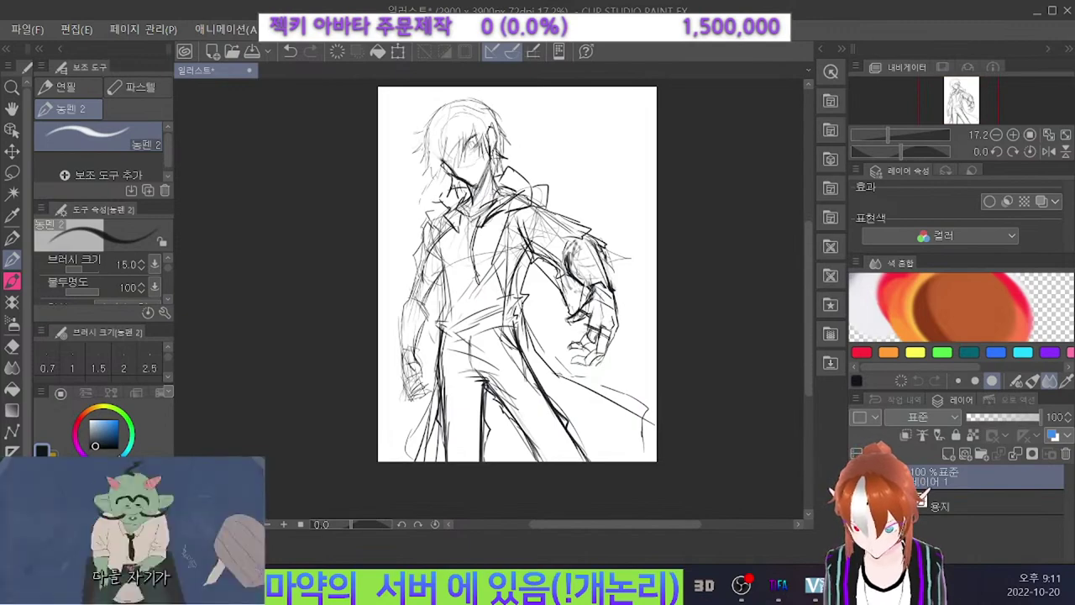
scroll(516, 273, up, 3)
scroll(462, 202, down, 3)
scroll(588, 378, up, 1)
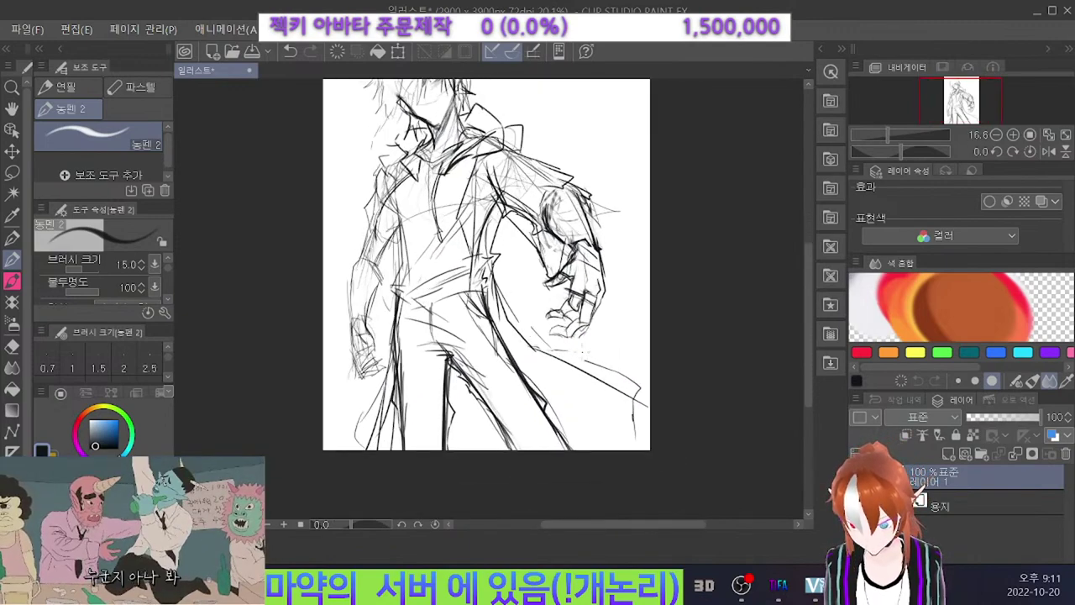
scroll(580, 377, down, 2)
scroll(580, 377, up, 2)
scroll(635, 416, down, 1)
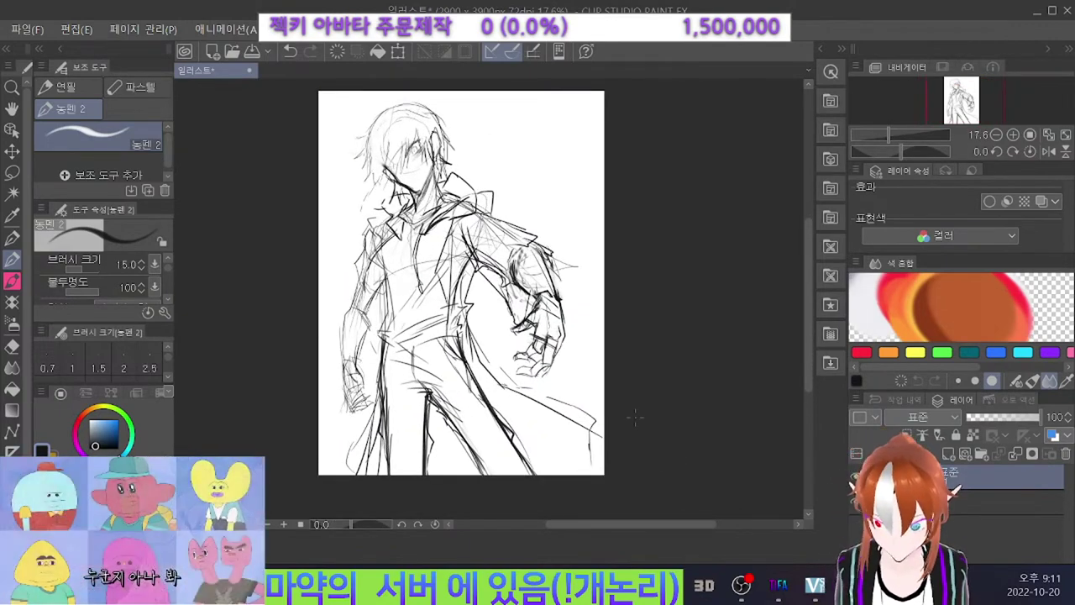
mouse_move(476, 344)
mouse_down()
mouse_move(530, 392)
mouse_move(604, 407)
mouse_up()
drag(510, 392, 604, 439)
key(ctrl+z)
drag(475, 364, 538, 435)
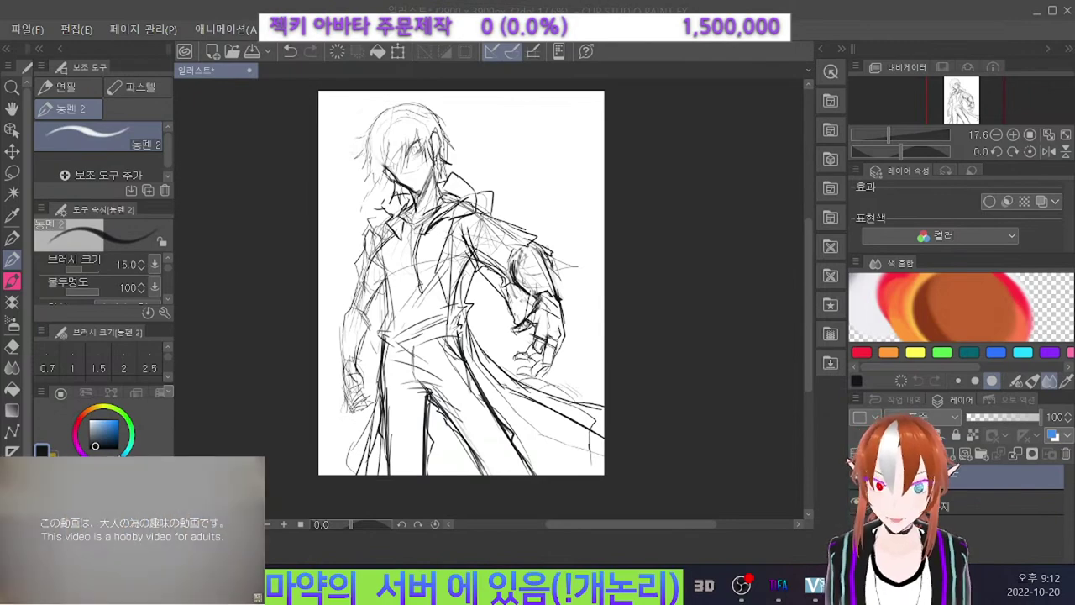
Sketch a round bear-like ear with inner fur strokes on top of the head.
scroll(382, 127, up, 1)
scroll(505, 286, down, 2)
scroll(440, 139, up, 1)
key(ctrl+plus)
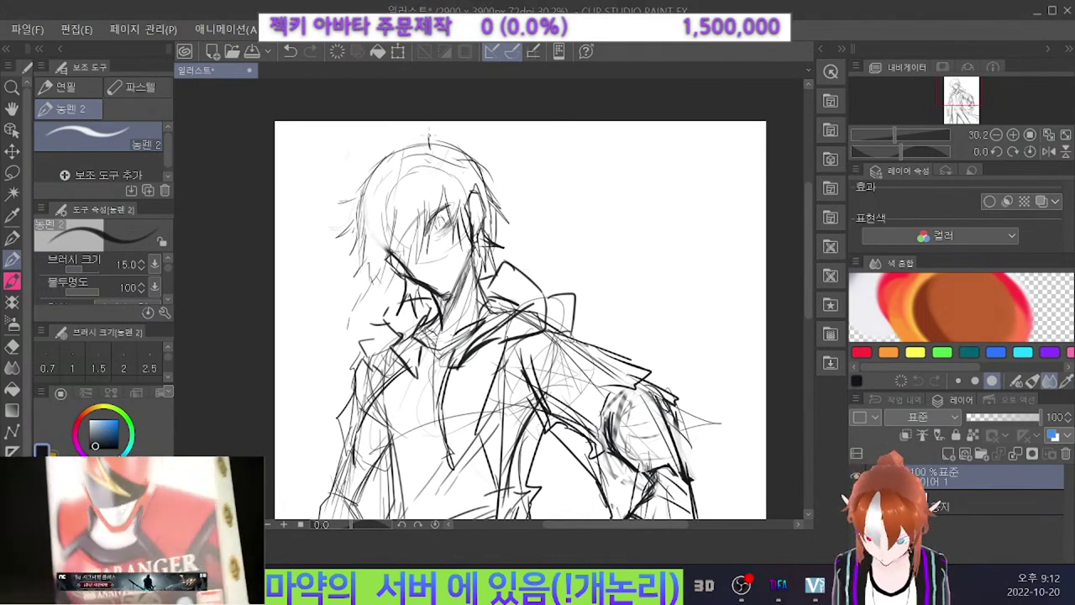
mouse_move(431, 133)
mouse_down()
mouse_move(471, 131)
mouse_move(467, 173)
mouse_up()
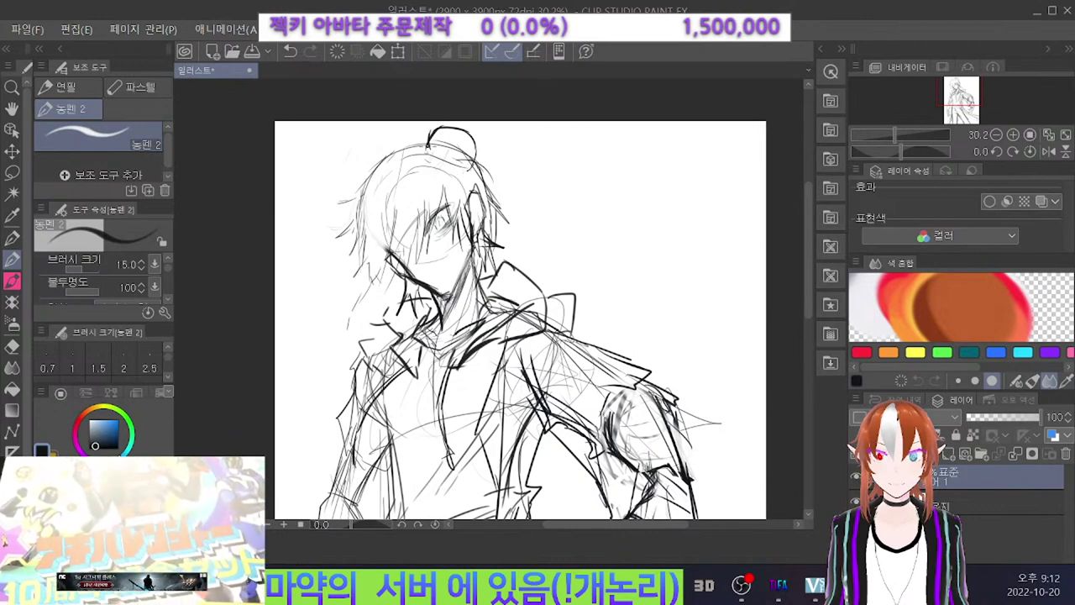
mouse_move(437, 129)
mouse_down()
mouse_move(428, 156)
mouse_move(476, 157)
mouse_up()
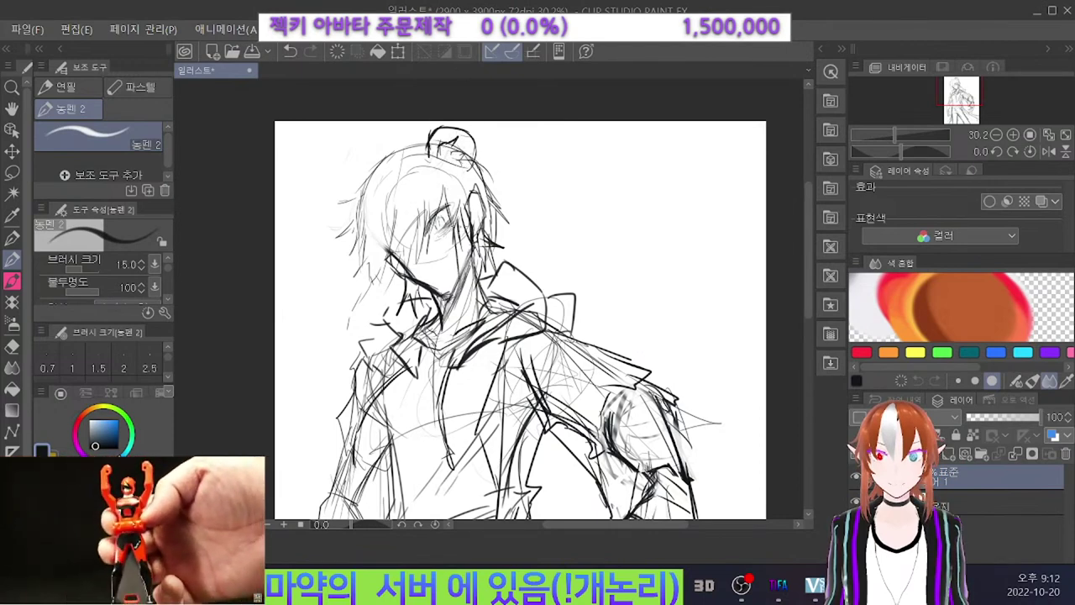
Undo the trial stroke near the jaw and sketch a matching round ear on the other side of the head.
key(ctrl+z)
key(ctrl+z)
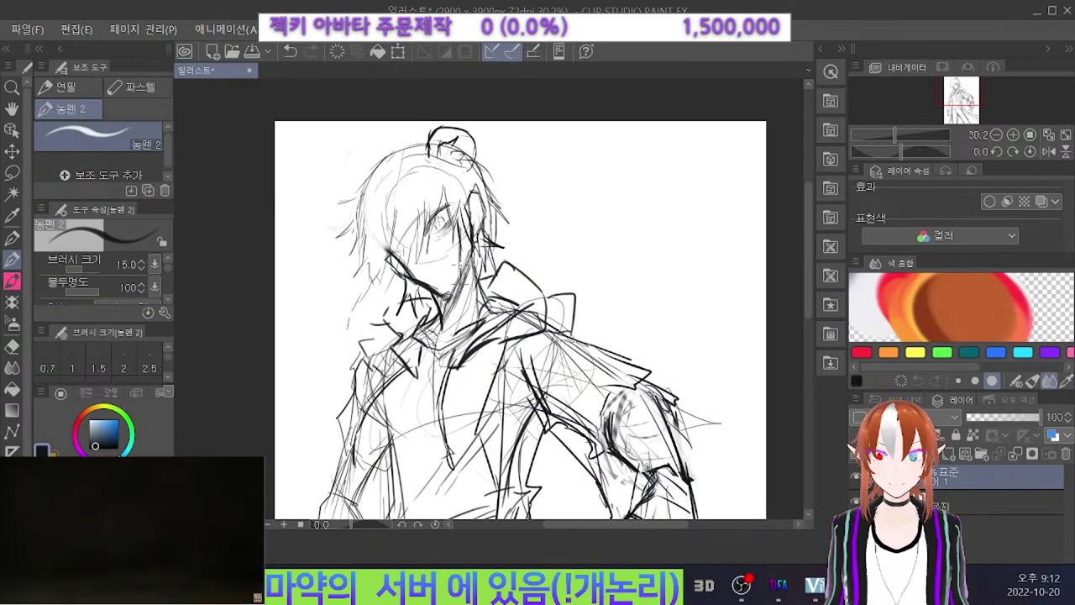
key(ctrl+z)
drag(402, 264, 420, 281)
key(ctrl+z)
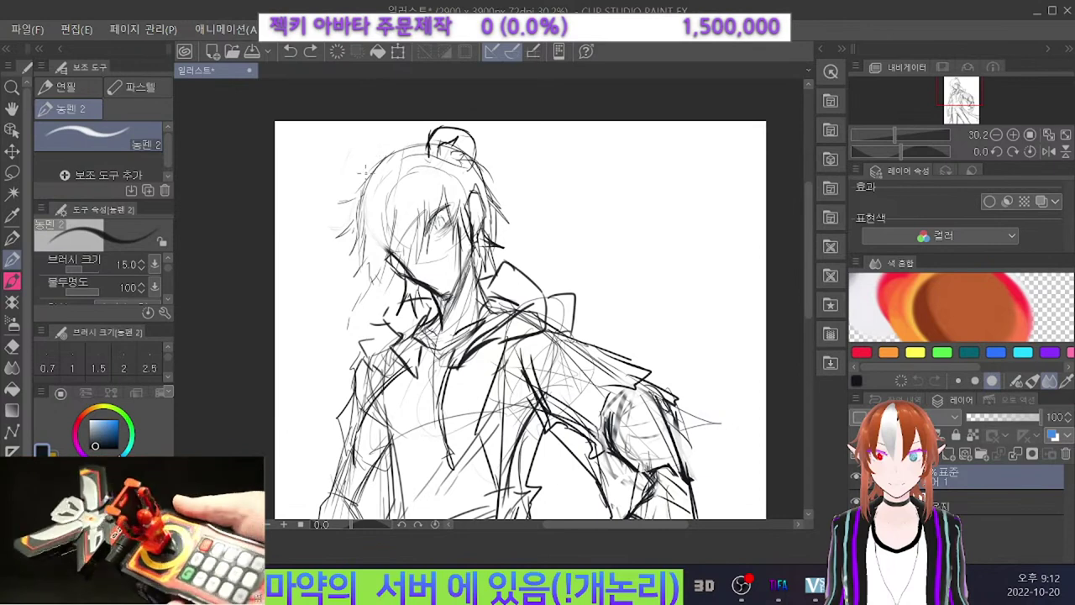
drag(367, 161, 345, 166)
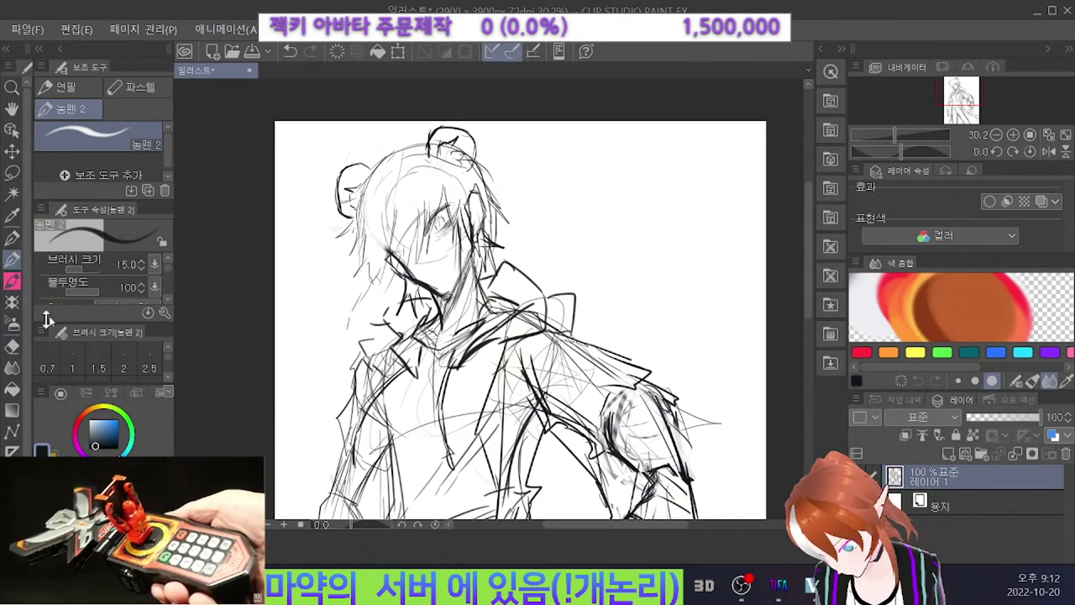
Try filling the face with solid black, then undo the fill.
key(g)
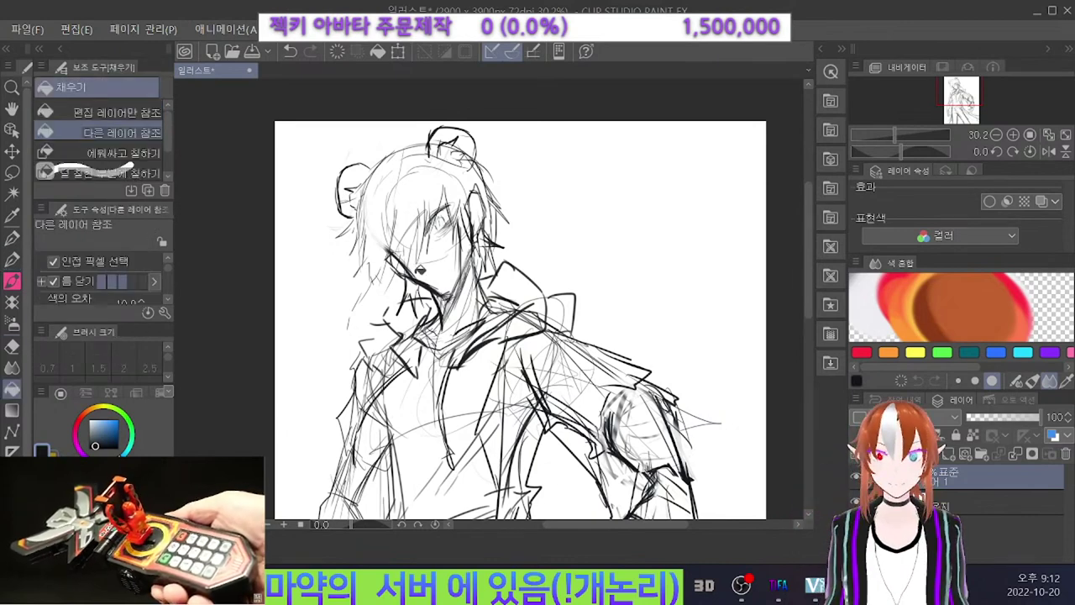
click(444, 272)
scroll(393, 199, down, 3)
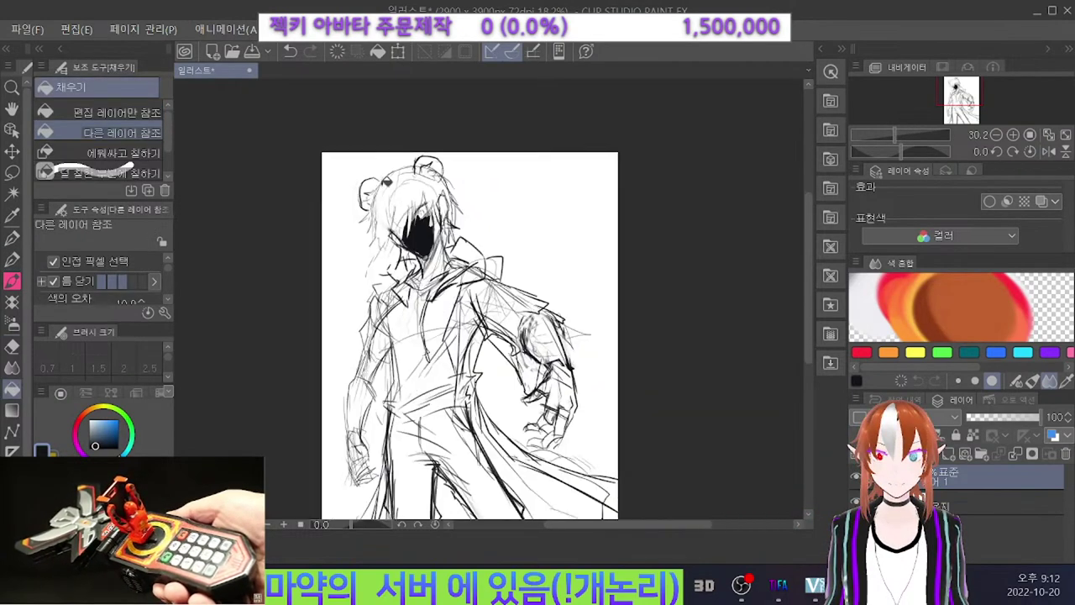
click(290, 50)
scroll(432, 132, down, 2)
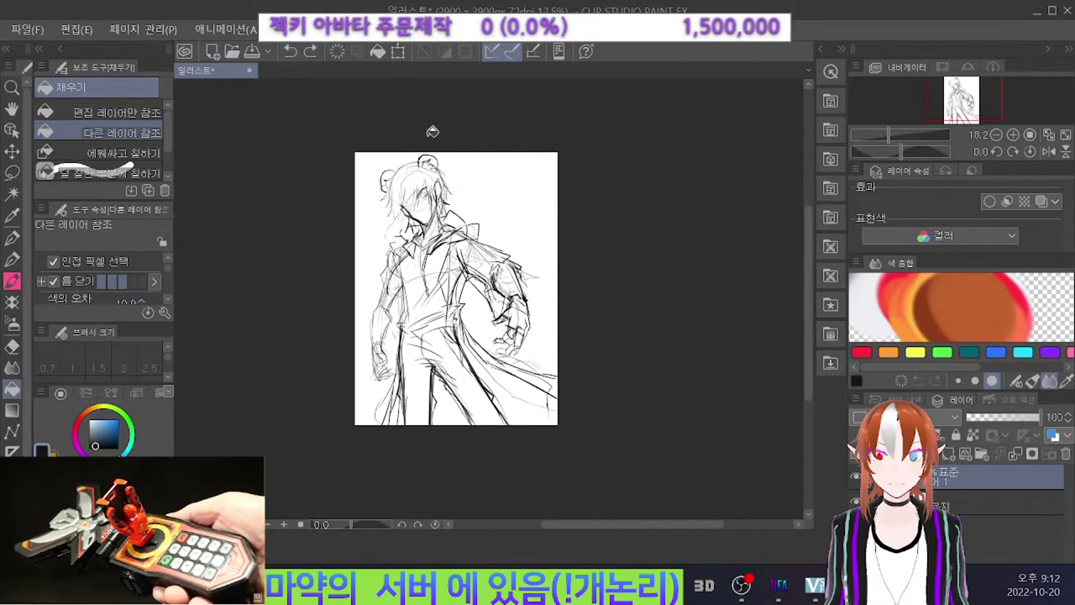
Add a fold stroke on the thigh and sketch a dark diagonal shaft past the lowered hand to the canvas's lower-left edge.
scroll(422, 306, up, 3)
scroll(520, 382, up, 1)
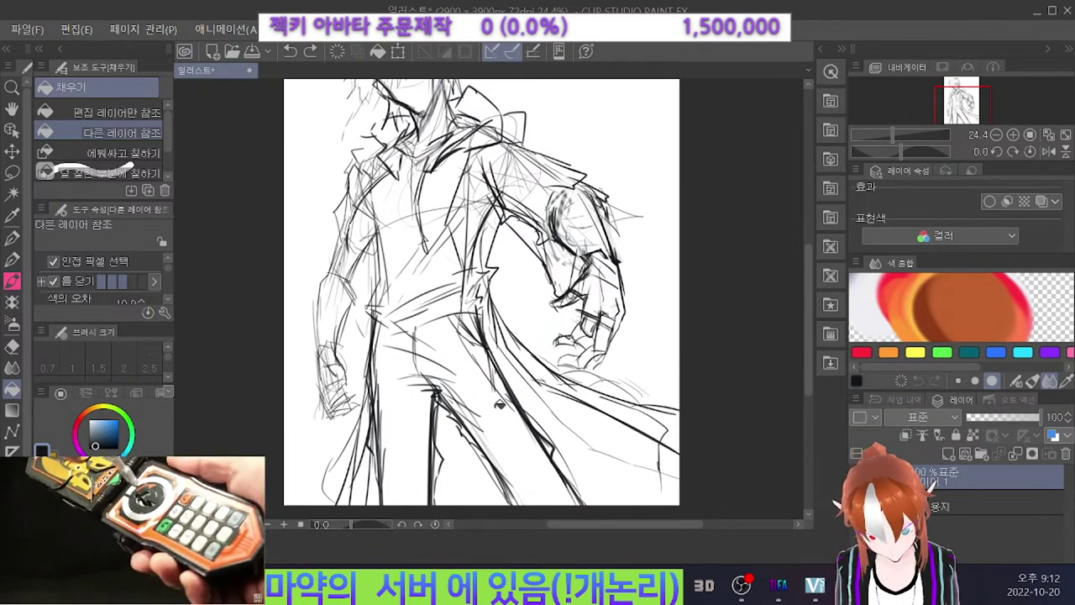
key(p)
drag(412, 416, 425, 445)
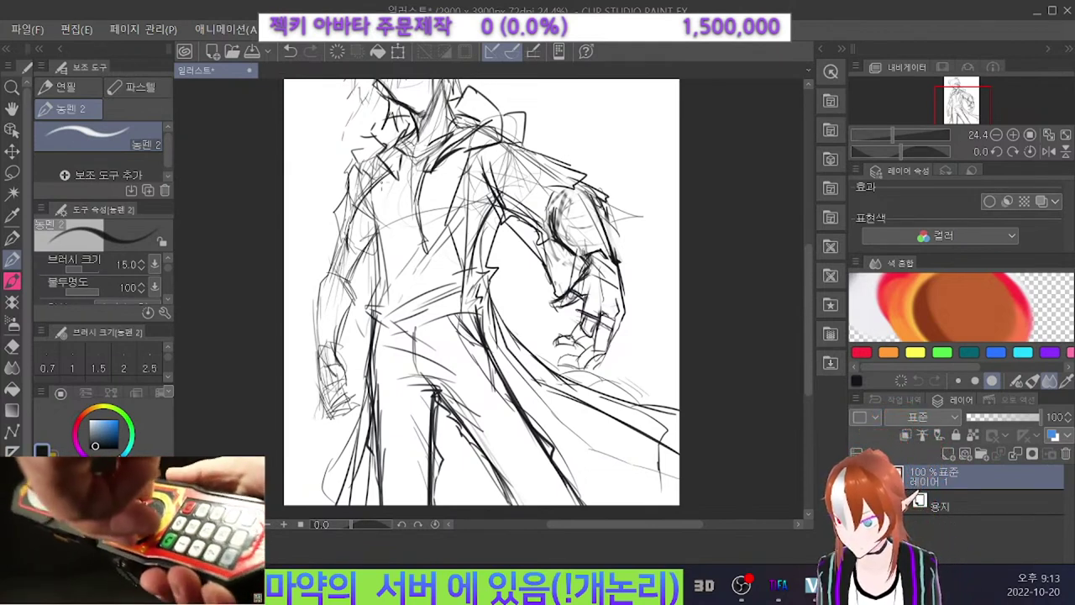
drag(353, 374, 308, 432)
drag(350, 377, 299, 448)
drag(325, 410, 294, 455)
drag(339, 387, 291, 455)
mouse_move(359, 365)
mouse_down()
mouse_move(337, 394)
mouse_move(341, 384)
mouse_up()
drag(324, 411, 304, 444)
mouse_move(370, 336)
mouse_down()
mouse_move(299, 454)
mouse_move(363, 349)
mouse_up()
drag(347, 378, 298, 452)
mouse_move(368, 344)
mouse_down()
mouse_move(297, 458)
mouse_move(354, 366)
mouse_up()
drag(348, 378, 297, 457)
drag(321, 419, 298, 459)
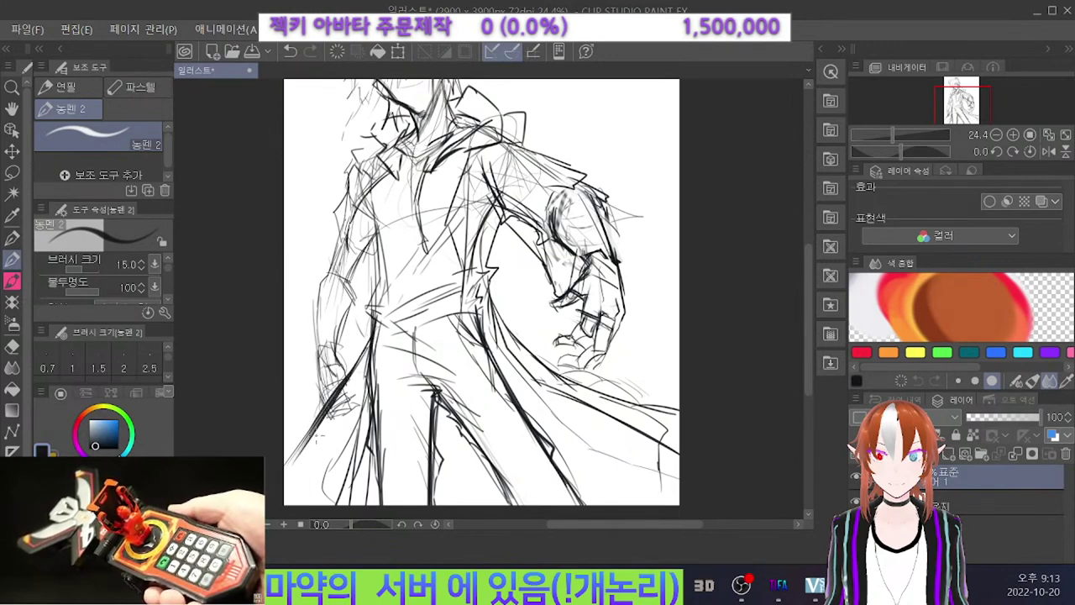
Extend the diagonal shaft up to the hip and thicken it, raising the brush size to 17.
drag(373, 334, 304, 442)
drag(368, 343, 302, 445)
drag(373, 334, 297, 455)
drag(376, 326, 302, 448)
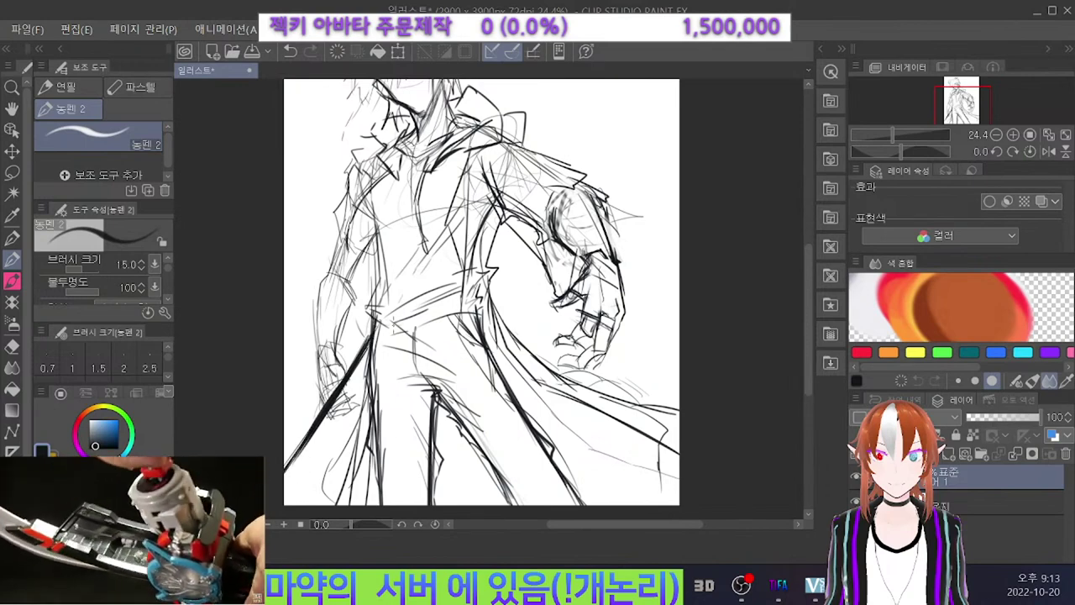
key(bracketright)
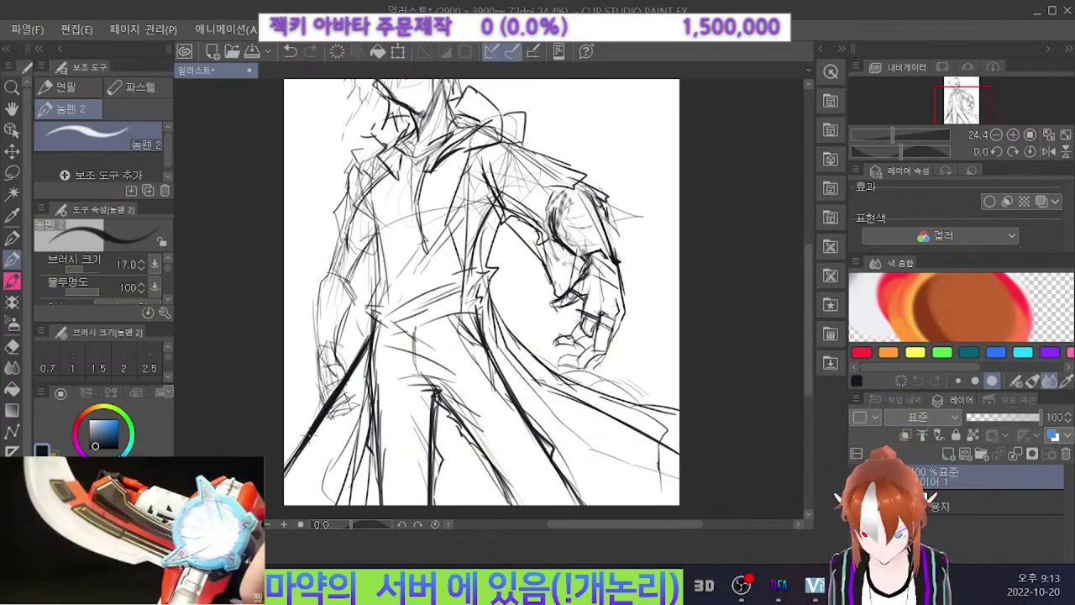
drag(310, 432, 289, 460)
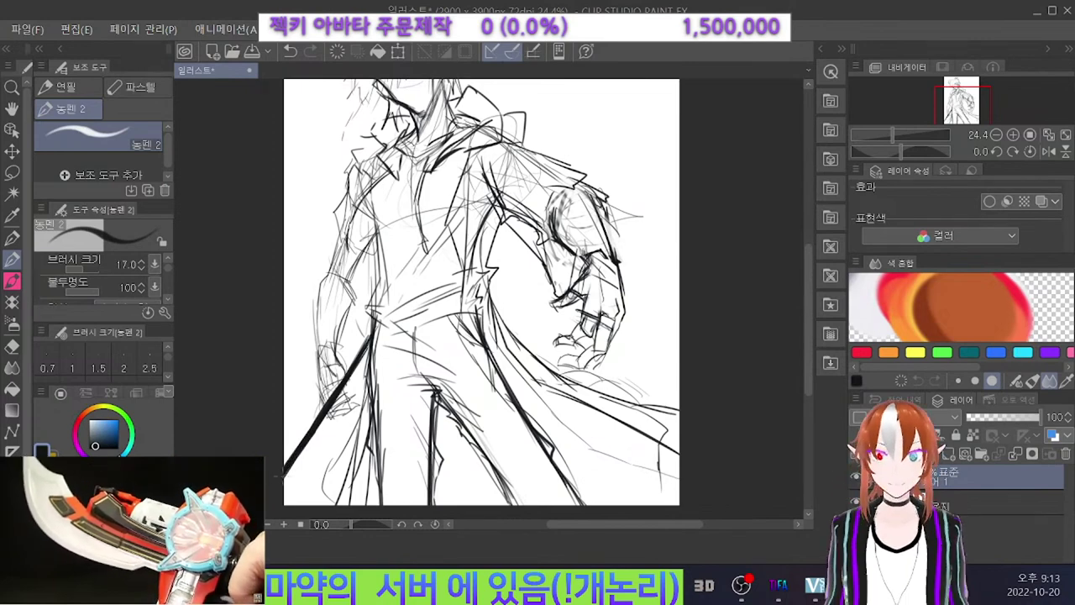
Continue the shaft as a straight line across the torso to the canvas's upper-right edge and thicken the part above the shoulder.
scroll(468, 340, down, 3)
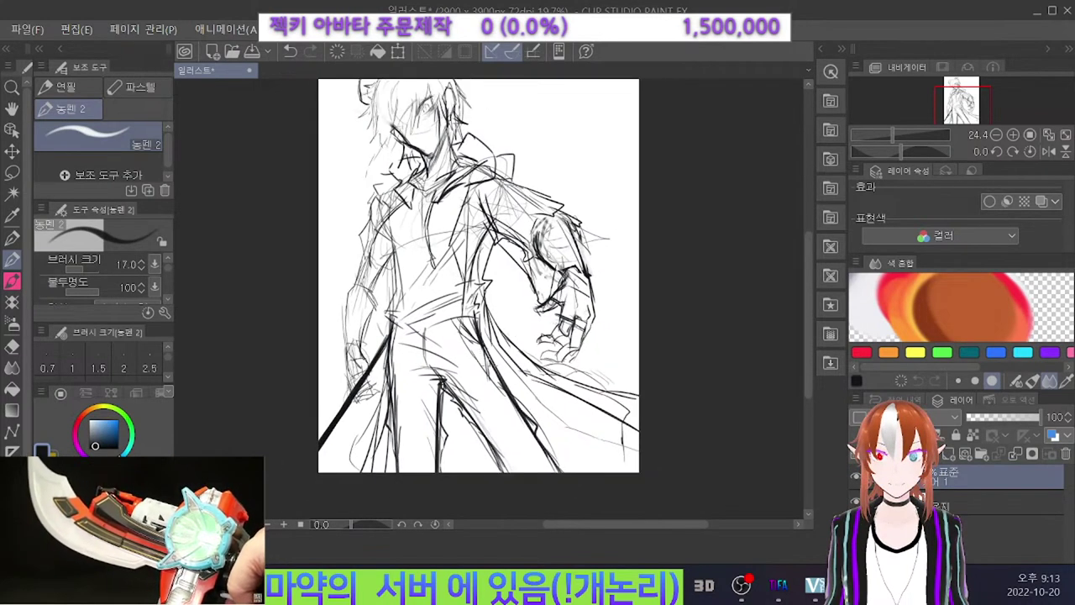
scroll(550, 286, up, 1)
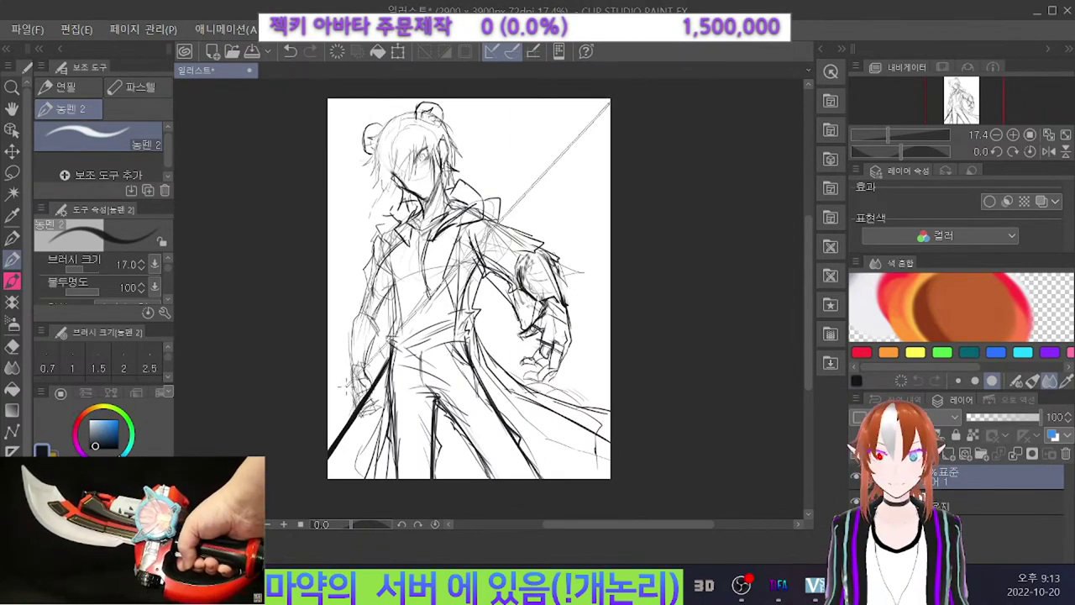
drag(316, 468, 610, 50)
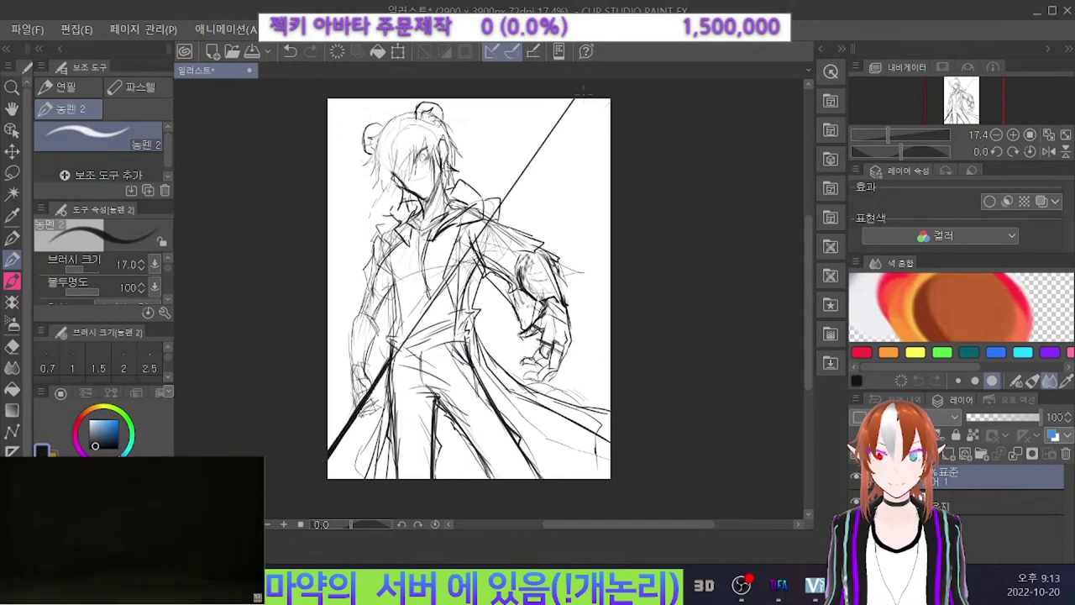
drag(587, 98, 506, 200)
drag(560, 116, 521, 181)
drag(564, 106, 524, 175)
drag(568, 98, 522, 175)
drag(553, 128, 519, 182)
drag(575, 98, 518, 188)
drag(564, 120, 511, 196)
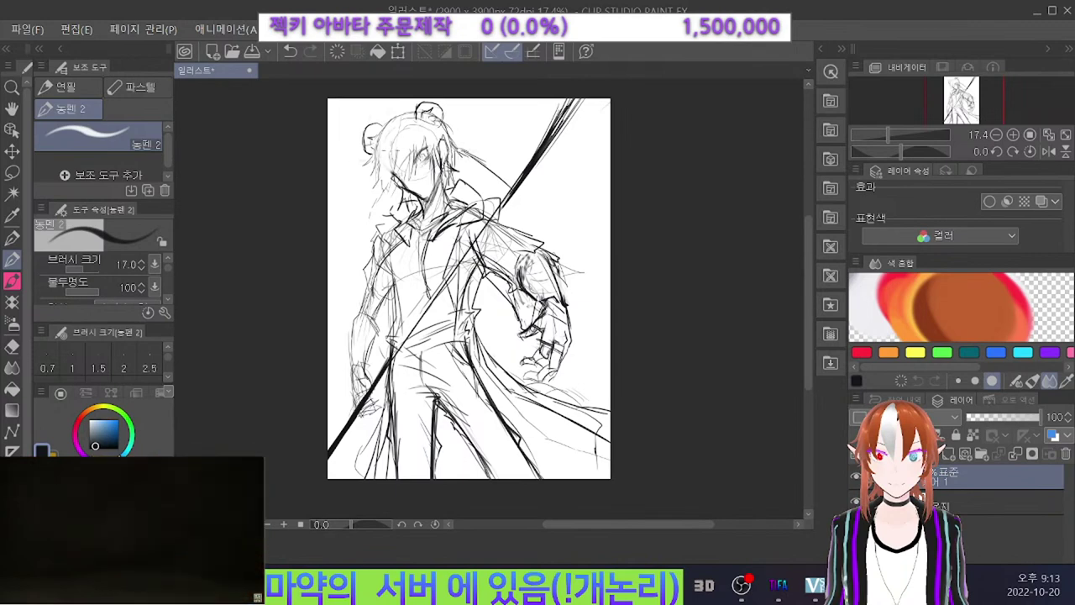
Sketch a curved arc behind the head out to the canvas edge and add a short stroke at the shaft's upper end.
key(ctrl+z)
drag(374, 157, 328, 175)
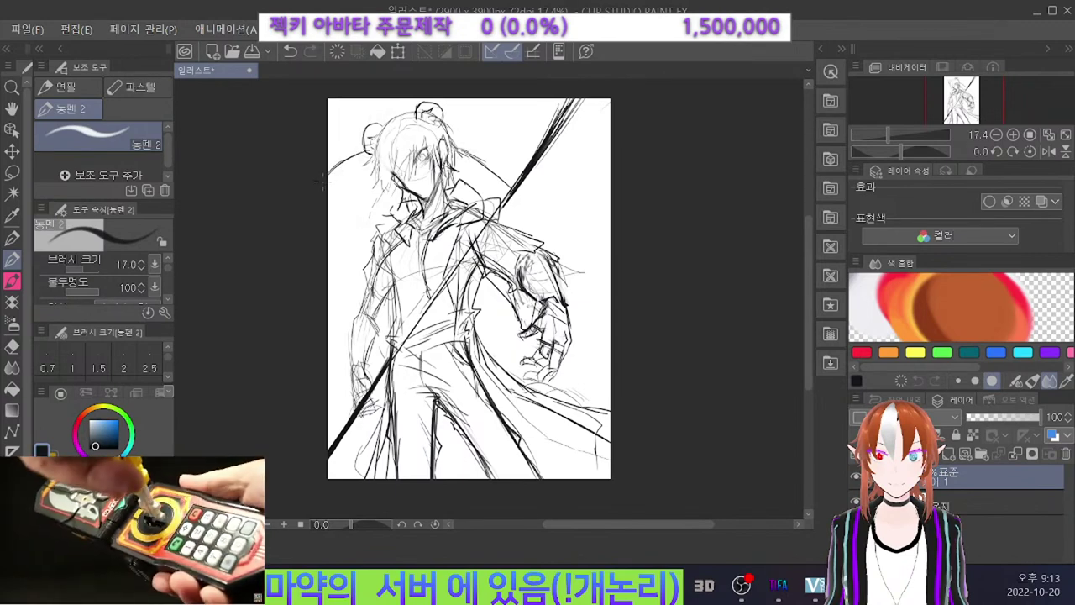
key(ctrl+z)
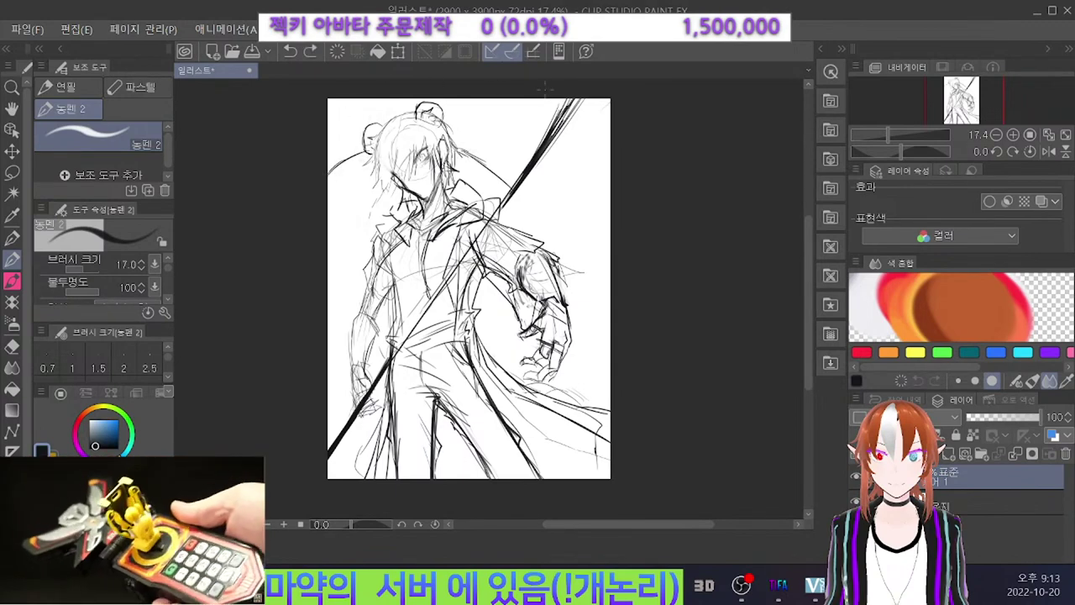
drag(572, 91, 548, 139)
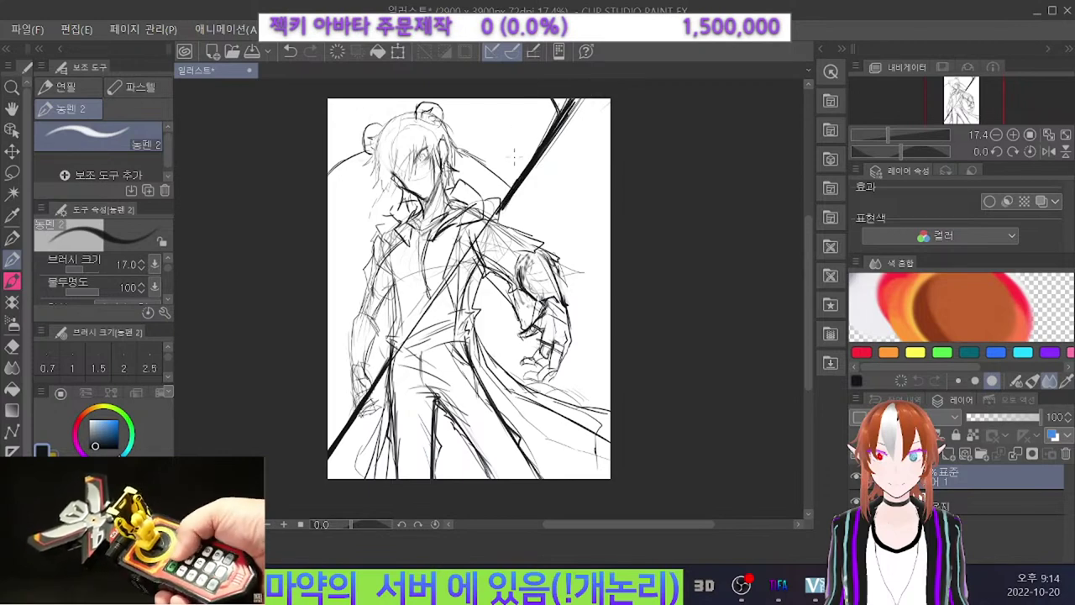
Sketch a larger arc from the shaft over the head, and erase the shaft line crossing the torso.
drag(520, 176, 485, 127)
key(ctrl+z)
drag(518, 178, 258, 197)
mouse_move(375, 99)
mouse_down()
mouse_move(326, 143)
mouse_move(302, 230)
mouse_up()
key(ctrl+z)
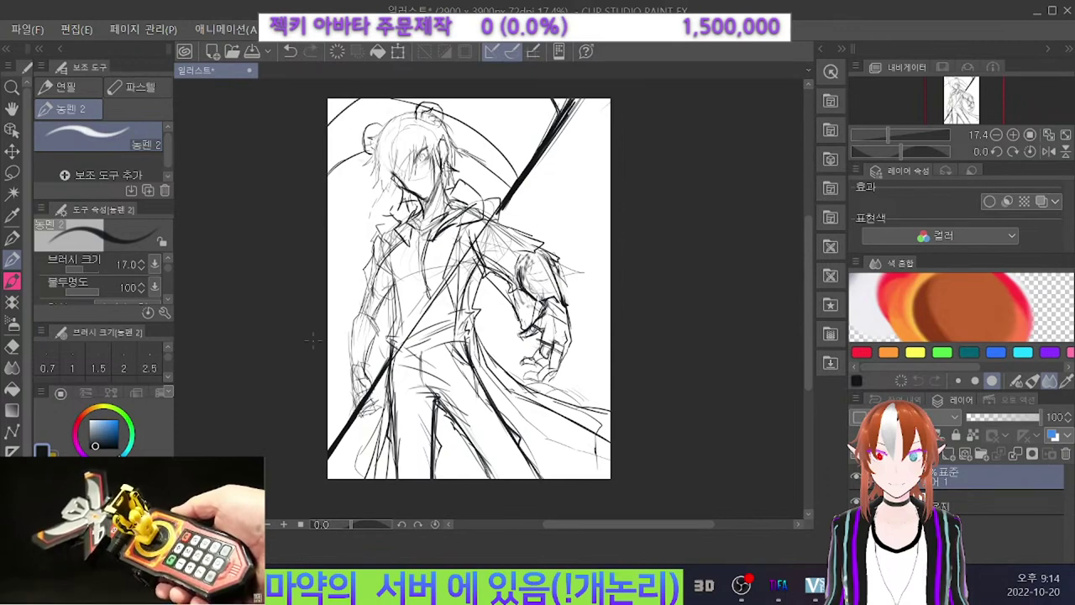
key(e)
drag(405, 340, 437, 307)
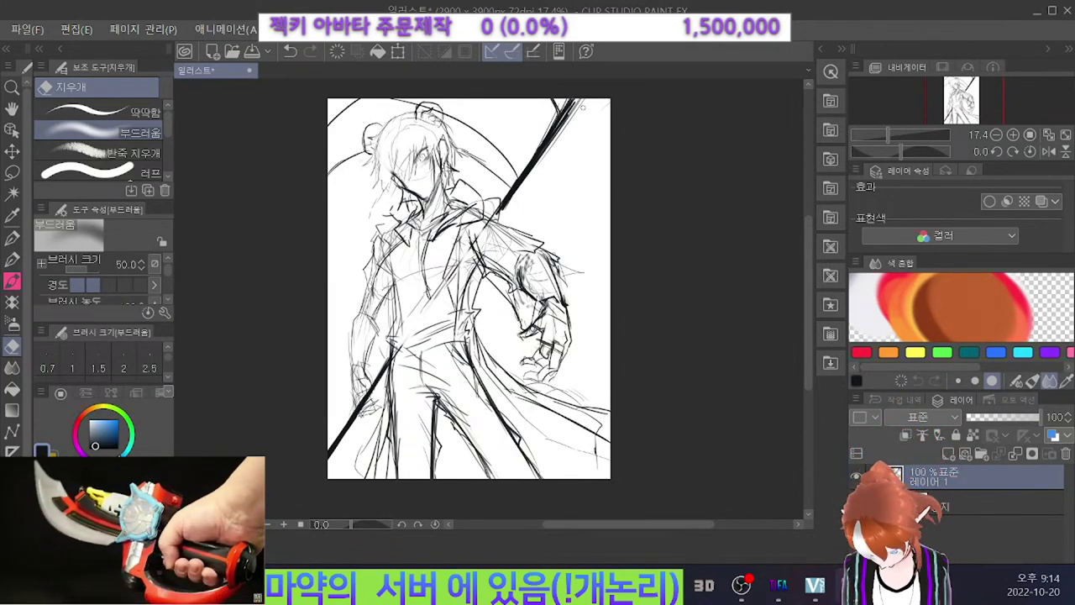
Sketch thin vertical rain-like streaks across the background and down over the figure.
key(p)
drag(588, 113, 591, 205)
drag(586, 142, 583, 157)
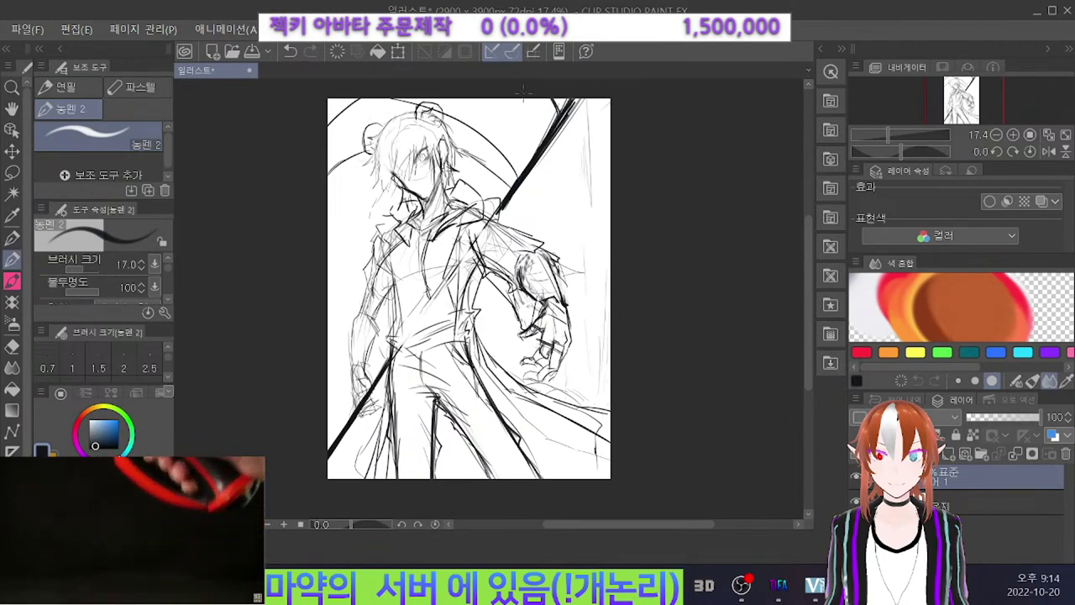
drag(528, 96, 534, 212)
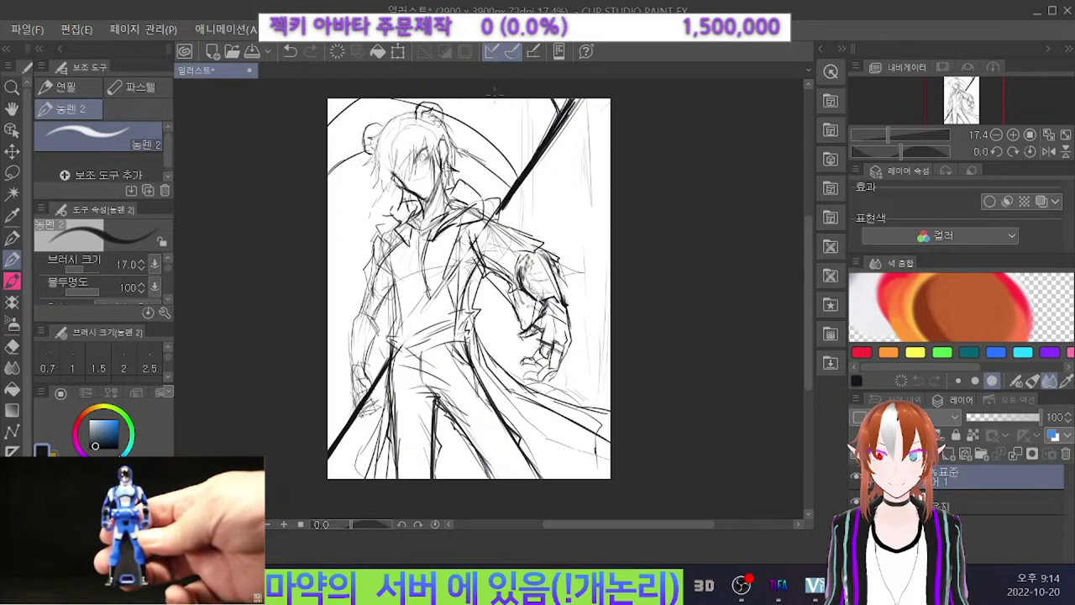
mouse_move(351, 134)
mouse_down()
mouse_move(363, 242)
mouse_move(361, 218)
mouse_up()
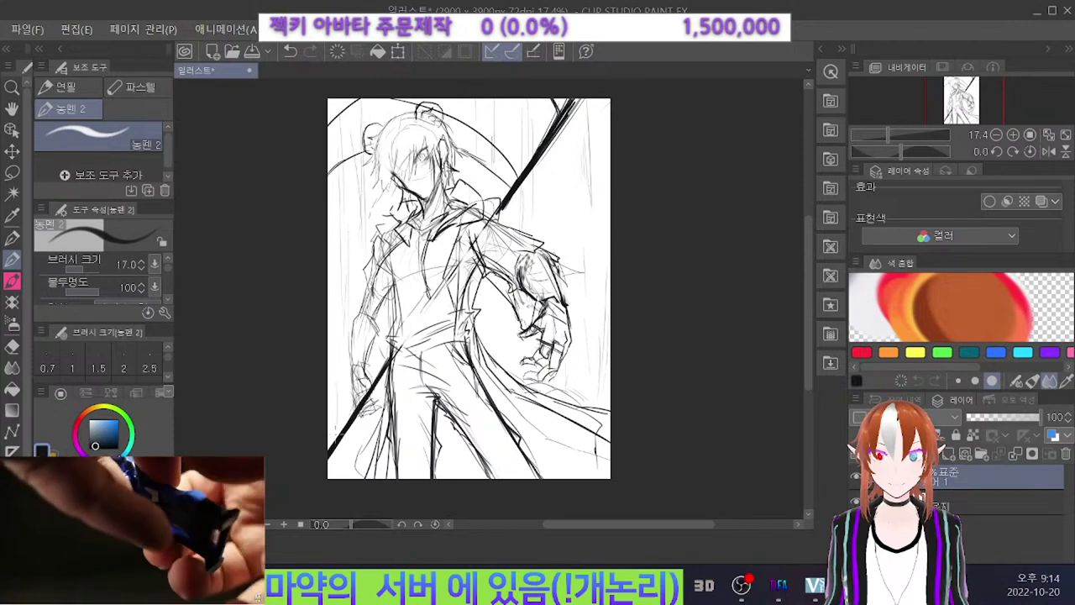
drag(424, 345, 417, 442)
drag(409, 99, 407, 188)
drag(411, 225, 408, 336)
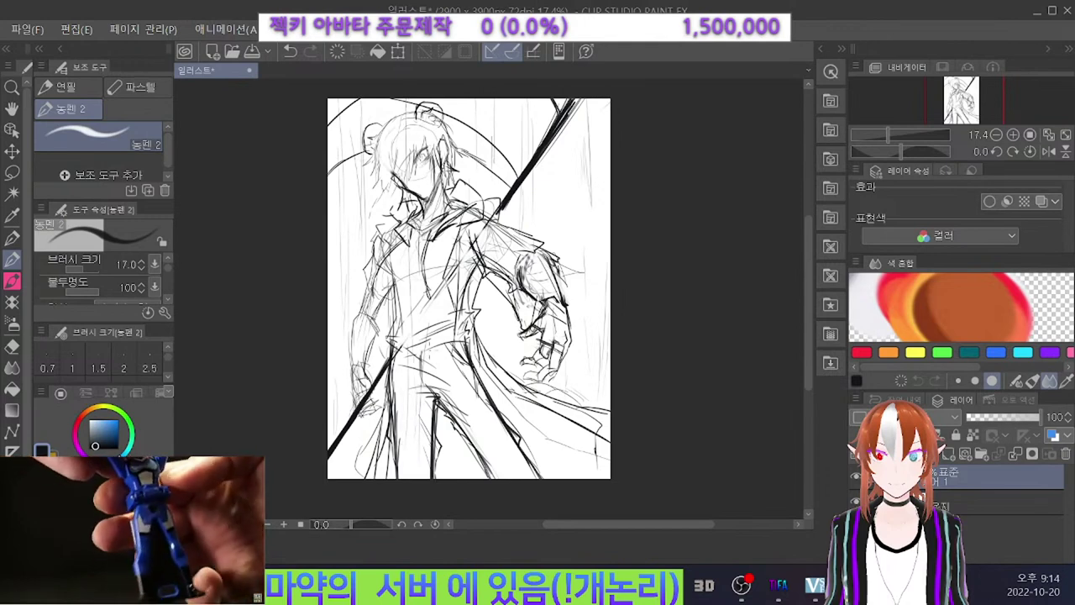
drag(493, 294, 494, 459)
drag(499, 341, 499, 363)
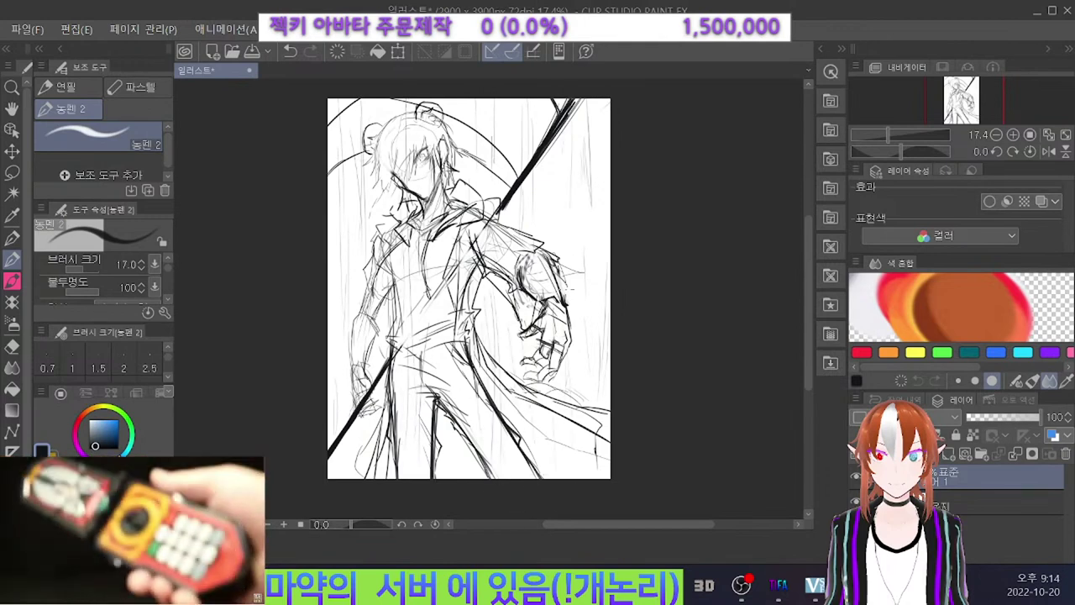
drag(591, 229, 592, 323)
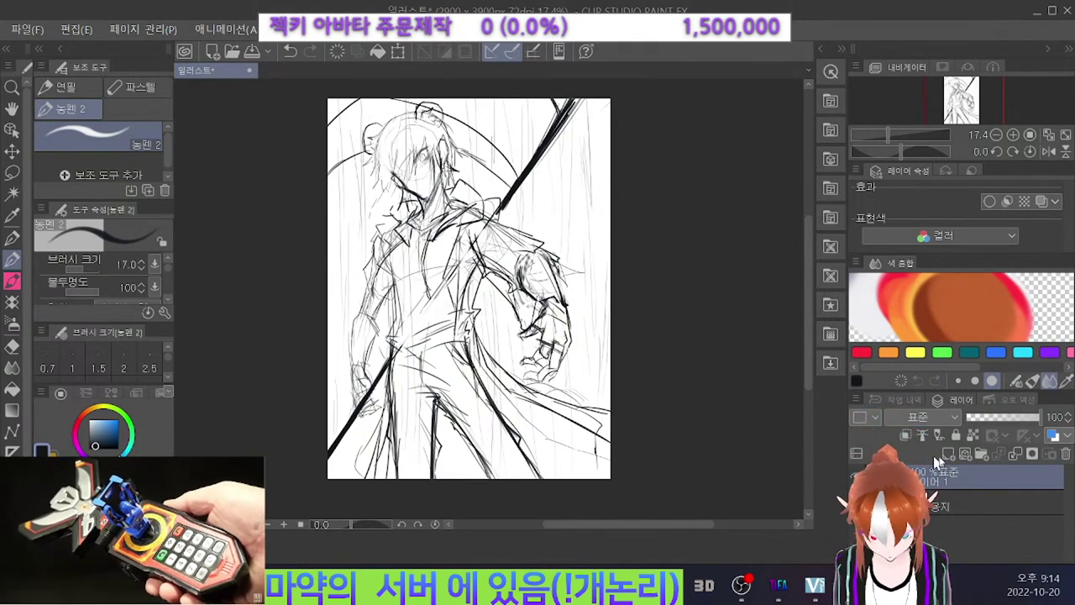
Tint the sketch layer blue with the layer colour effect and add a new raster layer above it.
click(1054, 435)
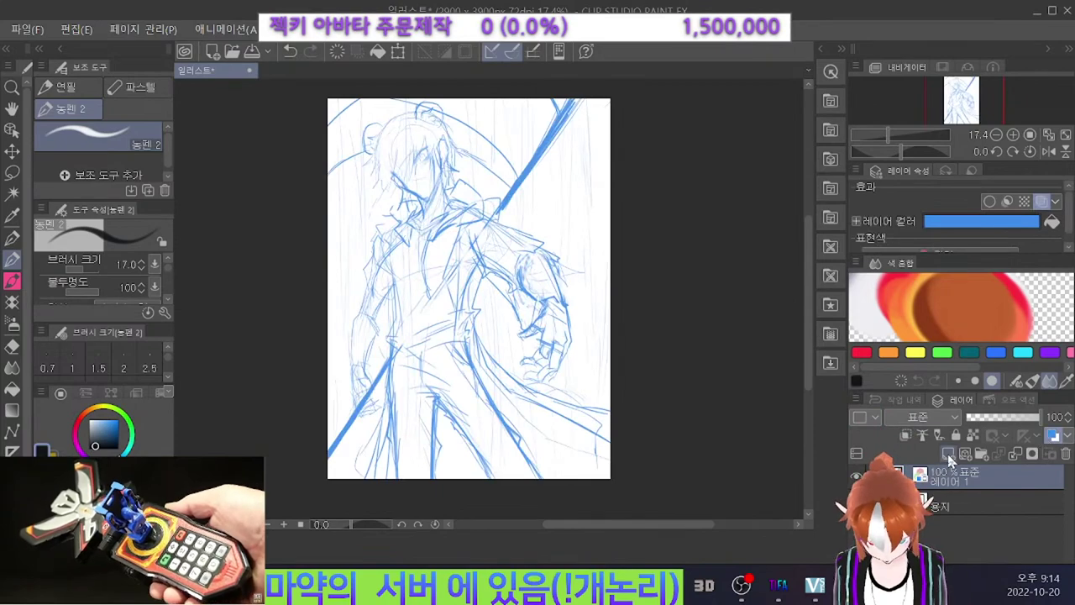
click(948, 455)
scroll(338, 418, up, 2)
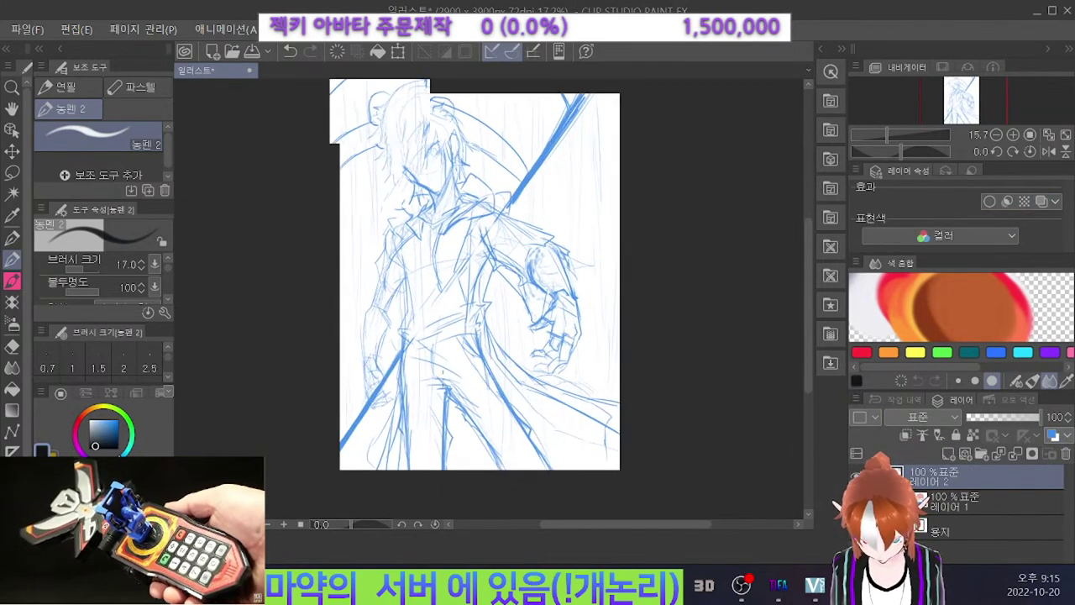
scroll(338, 417, up, 1)
drag(298, 399, 378, 383)
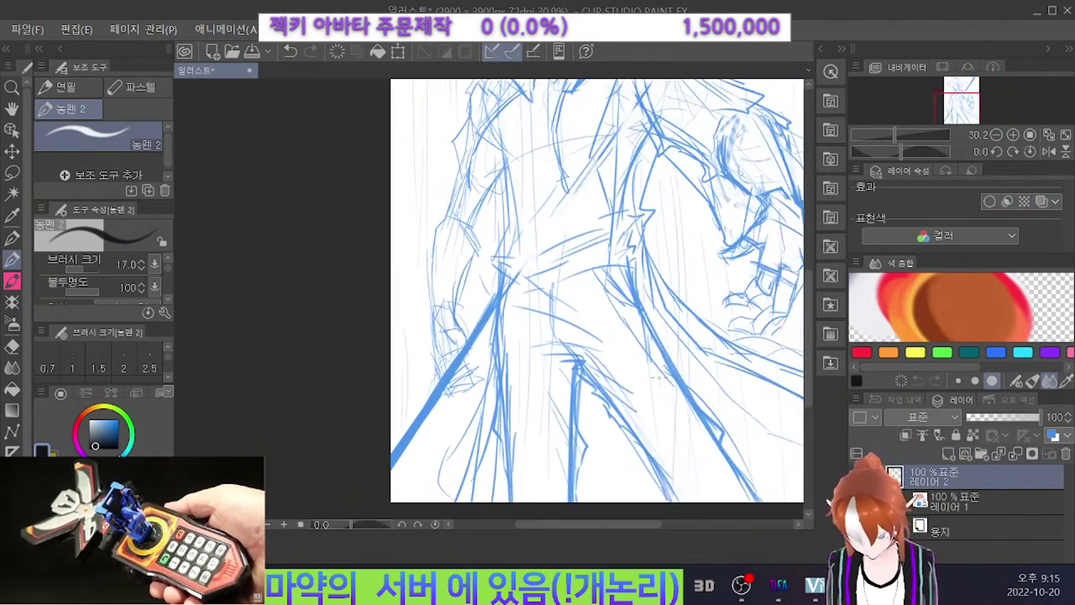
Lower the blue sketch layer's opacity to 56% and make the new empty layer active.
click(948, 502)
click(1008, 417)
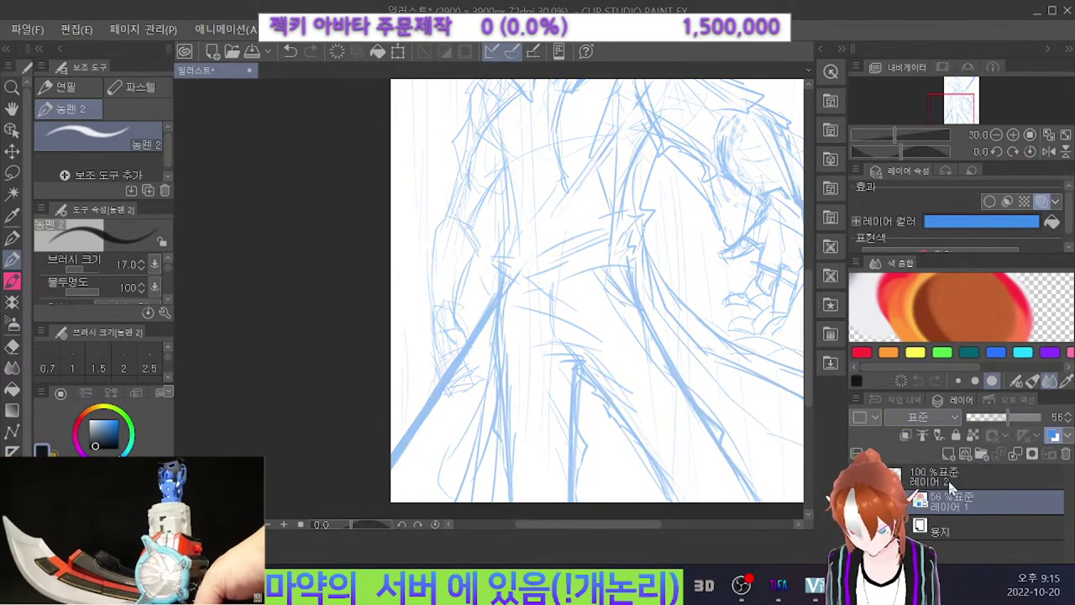
click(958, 478)
scroll(491, 347, up, 2)
scroll(458, 361, up, 2)
scroll(433, 368, down, 2)
drag(433, 368, 411, 240)
scroll(415, 363, up, 2)
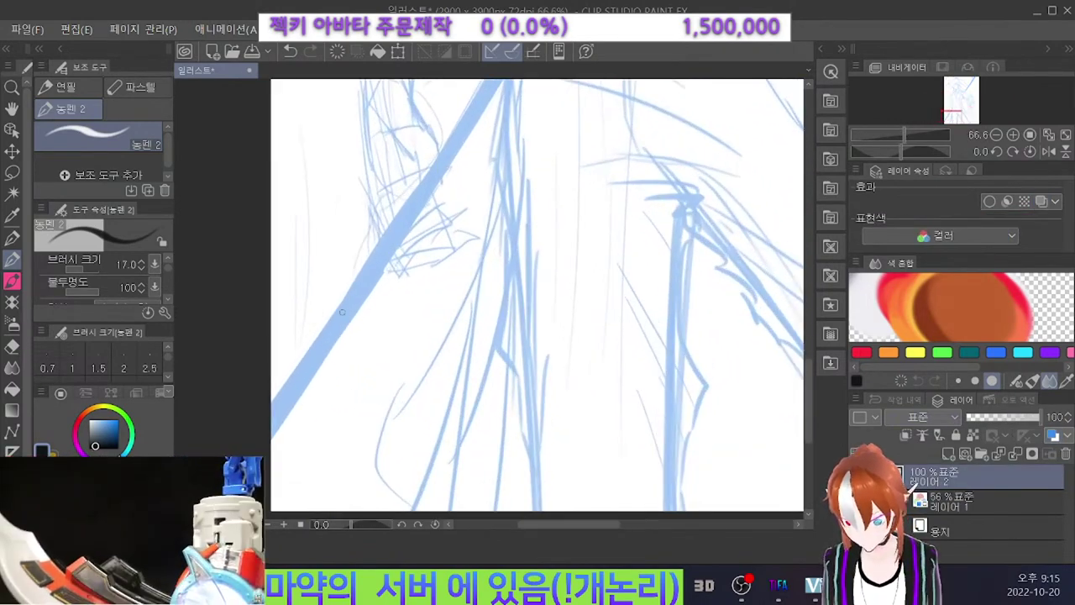
scroll(347, 353, down, 2)
scroll(344, 274, down, 2)
scroll(347, 319, up, 2)
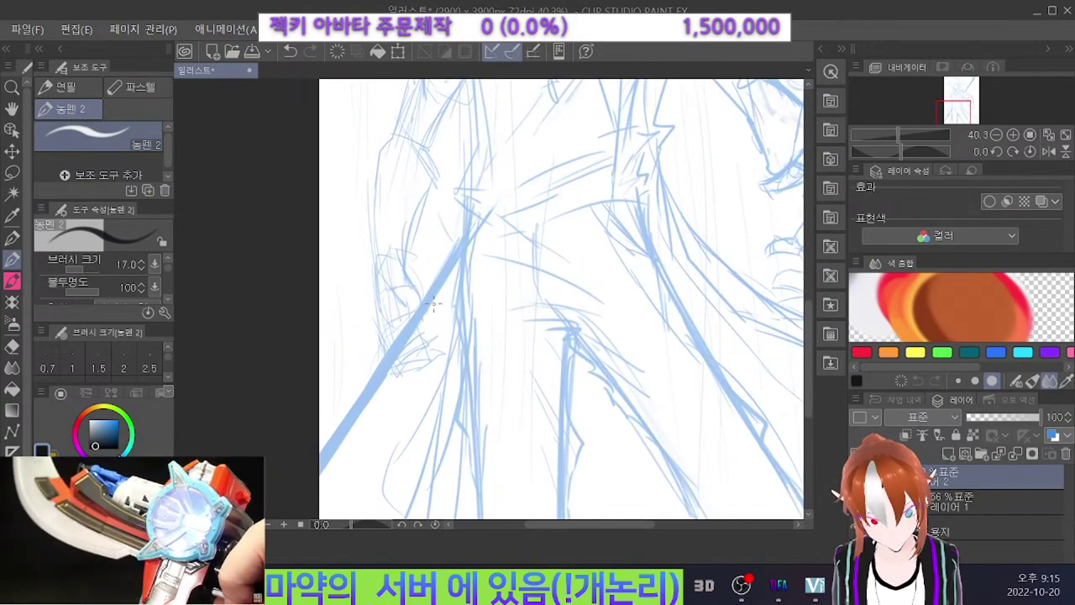
scroll(348, 341, up, 1)
scroll(303, 372, down, 4)
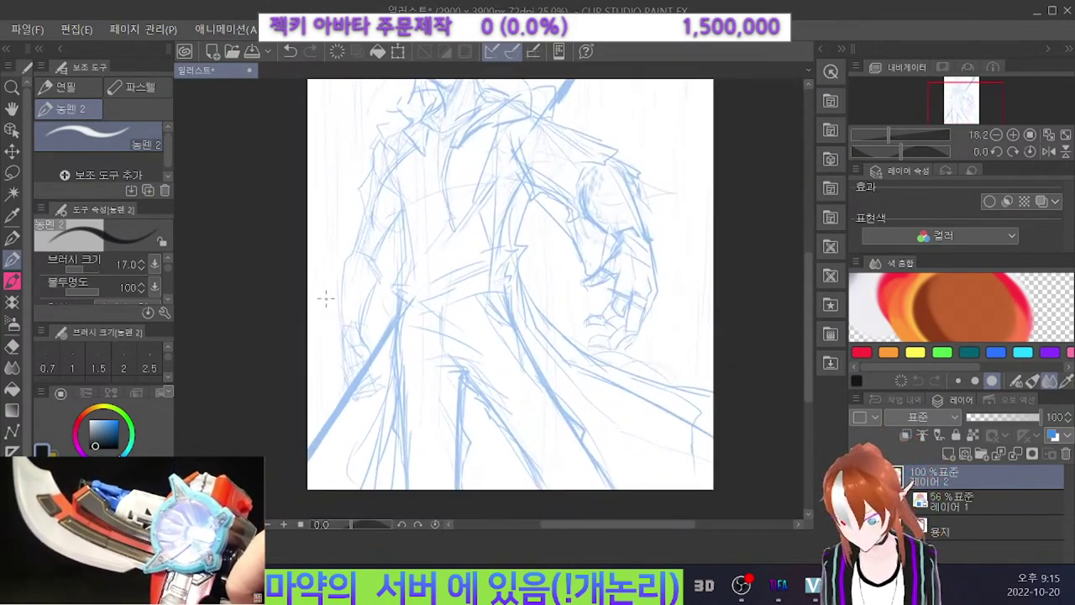
scroll(330, 254, up, 2)
scroll(353, 378, down, 2)
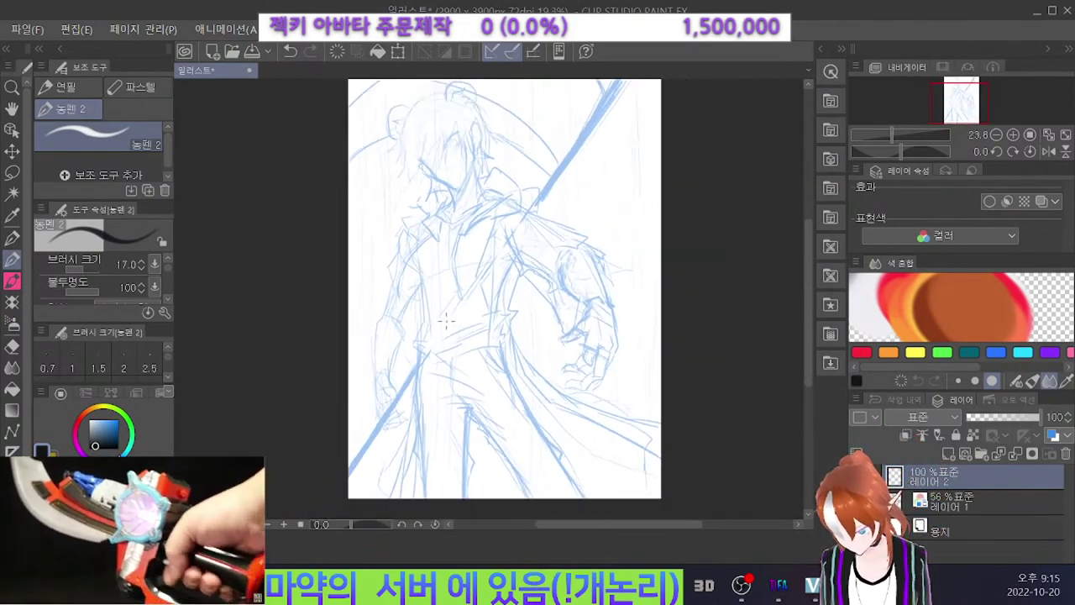
Try drawing the lowered hand's outline and curled fingers in black with the brush size at 30.
scroll(362, 431, up, 2)
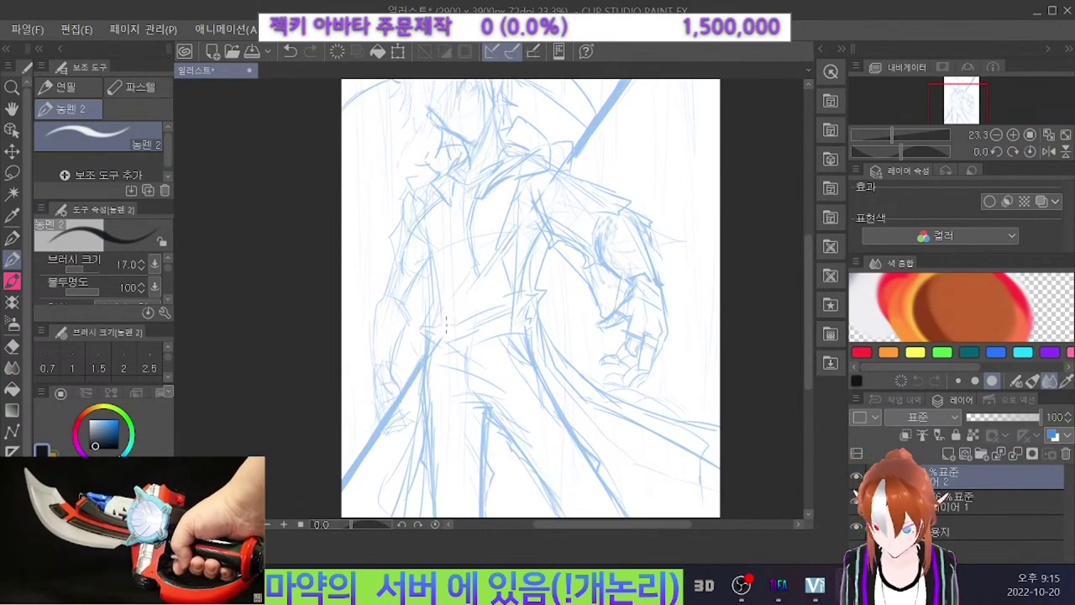
key(bracketright)
key(bracketright)
key(bracketright)
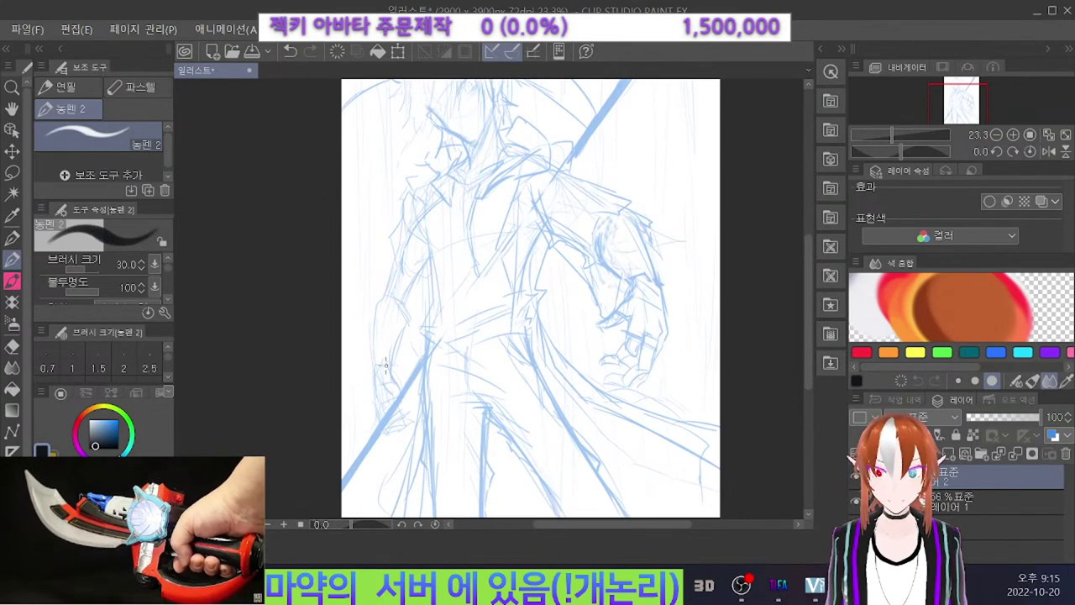
drag(383, 366, 375, 371)
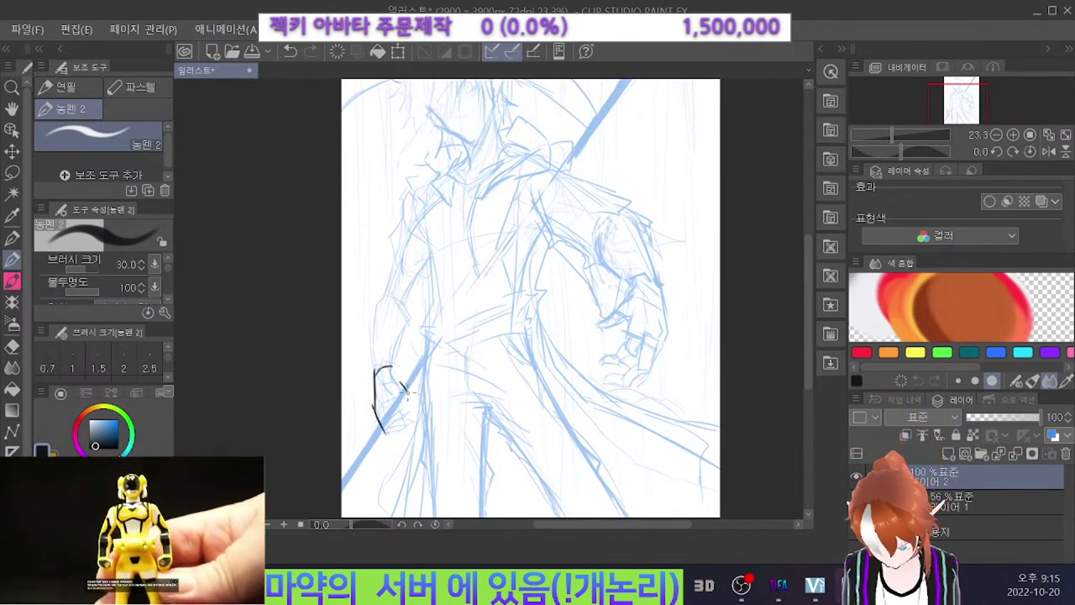
drag(402, 383, 406, 417)
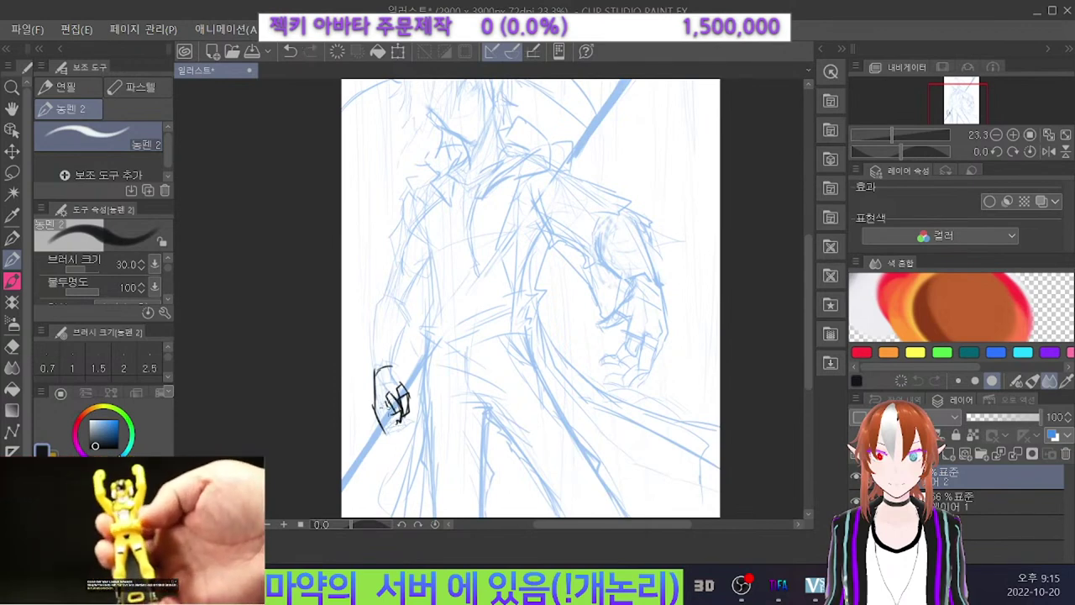
Try another finger stroke on the lowered hand and undo the black hand strokes.
key(ctrl+z)
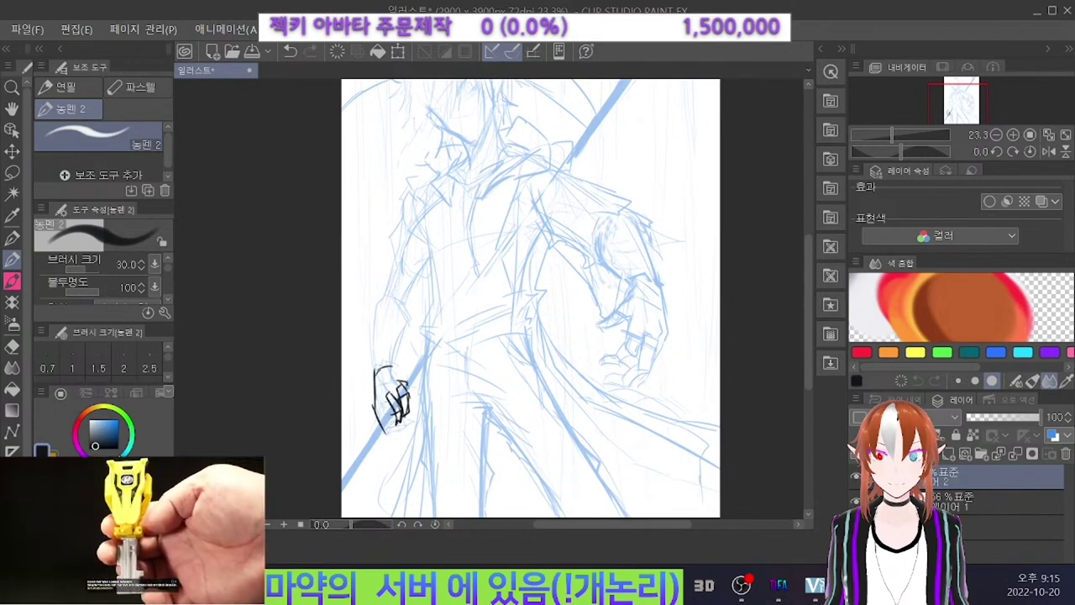
key(ctrl+z)
drag(384, 405, 392, 427)
key(ctrl+z)
key(ctrl+z)
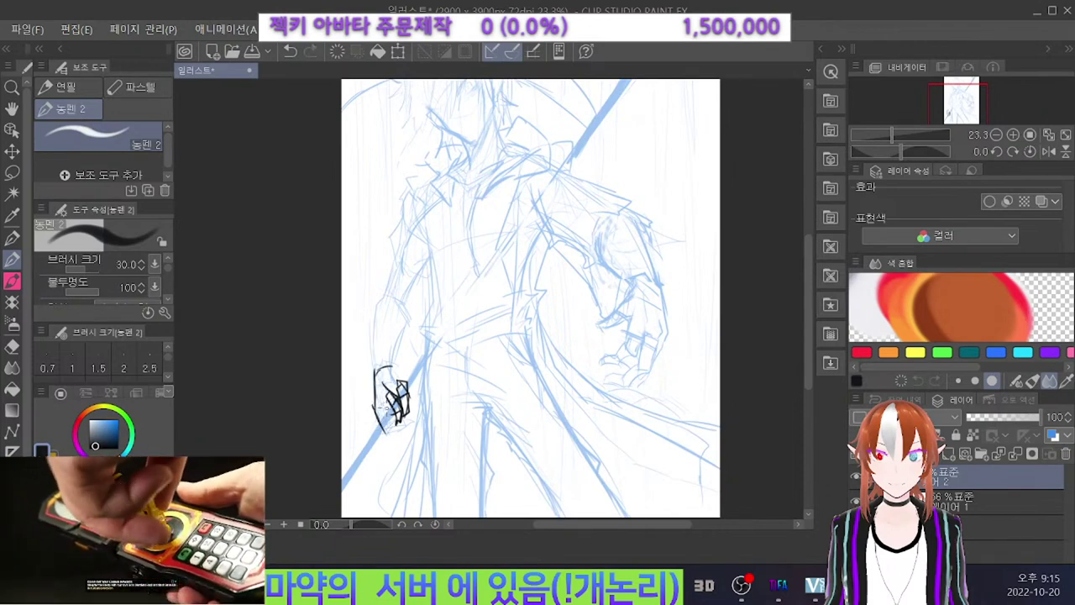
key(ctrl+z)
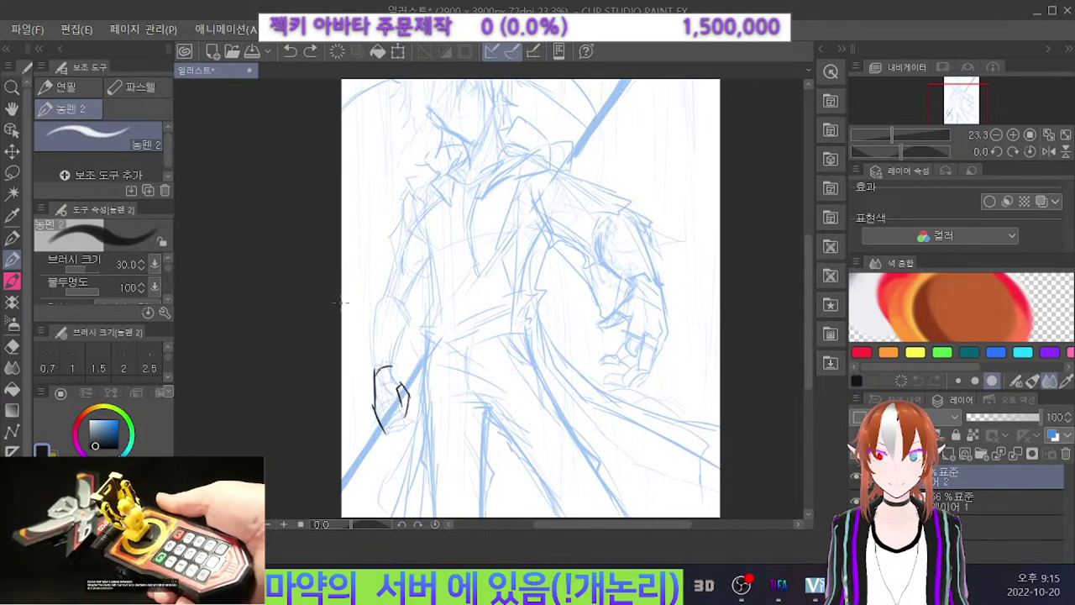
key(ctrl+z)
key(ctrl+z)
key(ctrl+z)
key(ctrl+z)
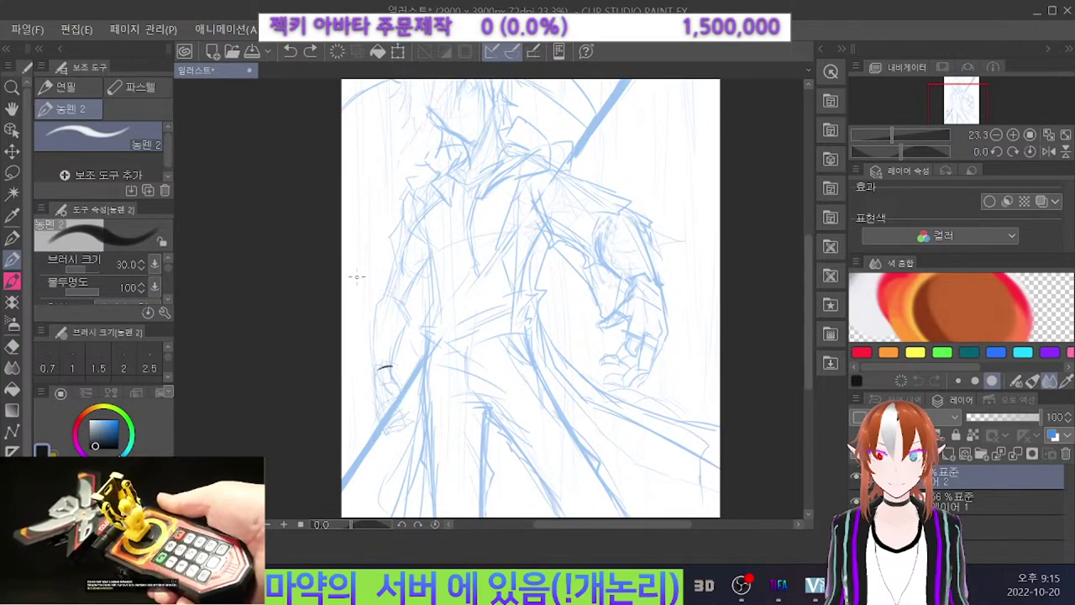
Redraw the back of the lowered hand, its wrist edge and knuckle line with the brush size at 25.
key(bracketleft)
drag(391, 364, 375, 369)
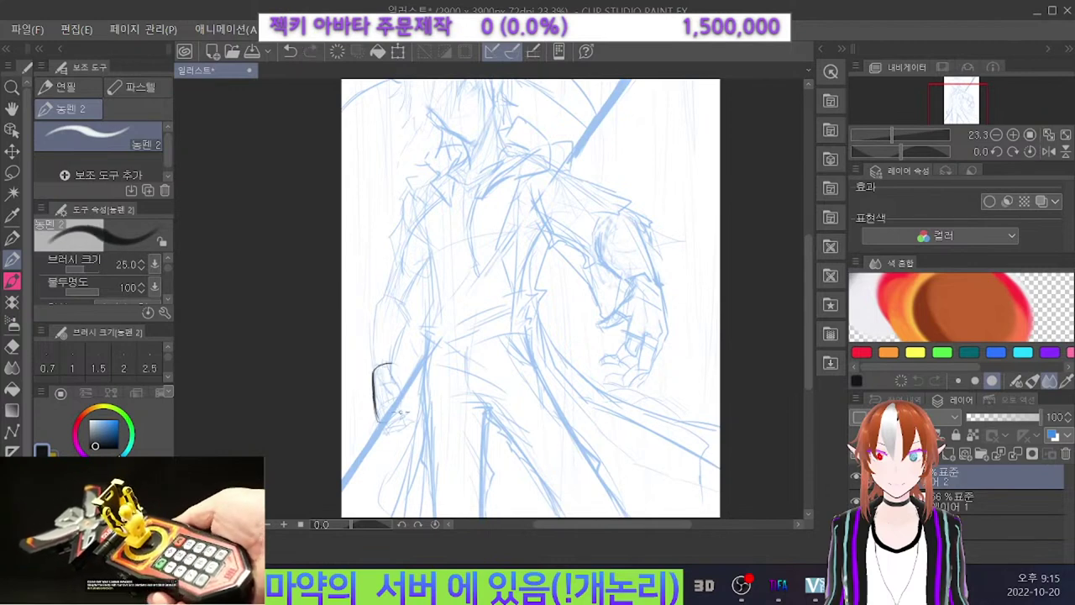
key(ctrl+z)
drag(395, 367, 389, 375)
key(ctrl+z)
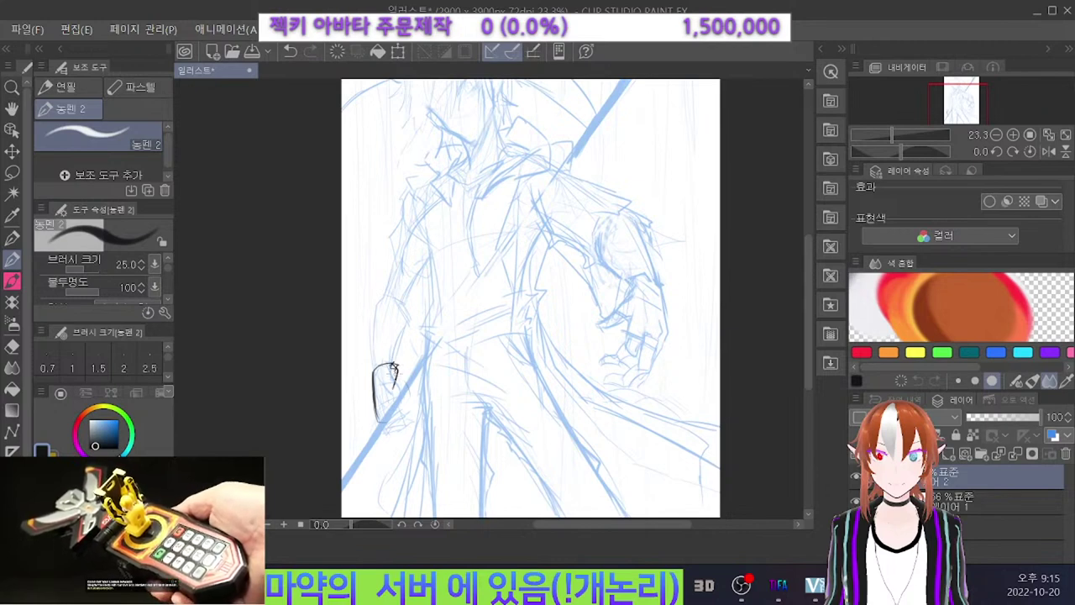
key(ctrl+z)
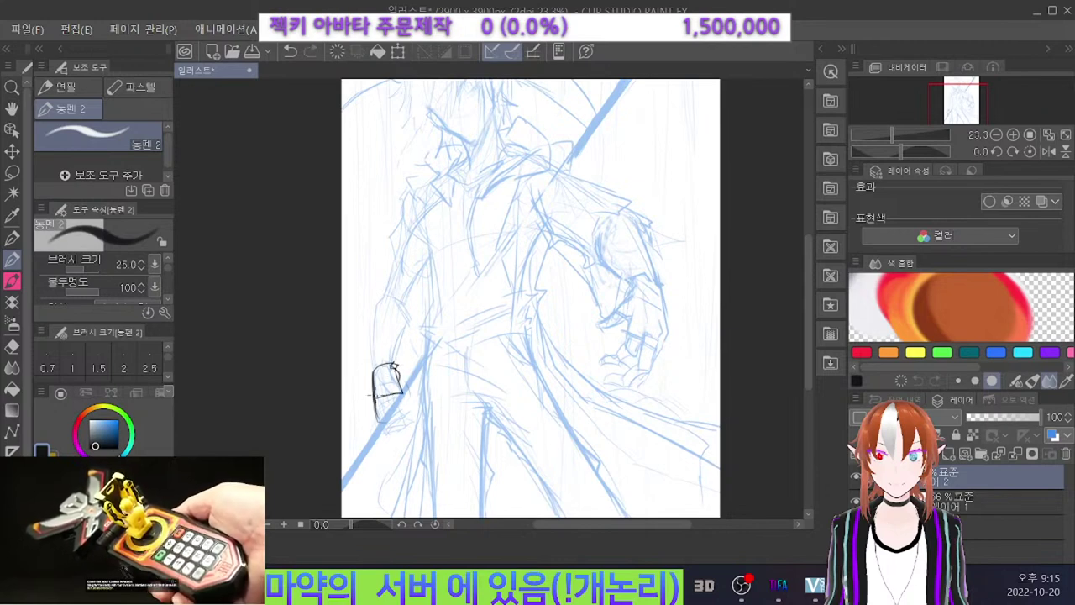
key(ctrl+z)
mouse_move(401, 394)
mouse_down()
mouse_move(410, 418)
mouse_move(386, 431)
mouse_up()
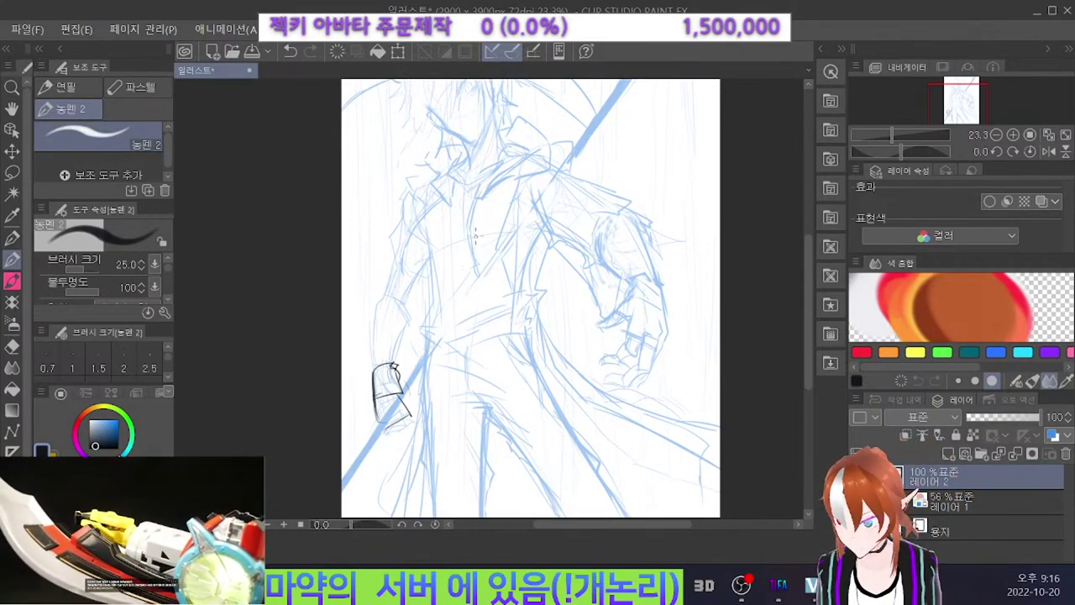
Draw the lowered hand's curled fingers and reinforce its outer edge down to the shaft.
mouse_move(378, 377)
mouse_down()
mouse_move(391, 384)
mouse_move(393, 410)
mouse_move(410, 396)
mouse_move(409, 410)
mouse_up()
key(ctrl+z)
mouse_move(382, 417)
mouse_down()
mouse_move(403, 405)
mouse_move(387, 414)
mouse_up()
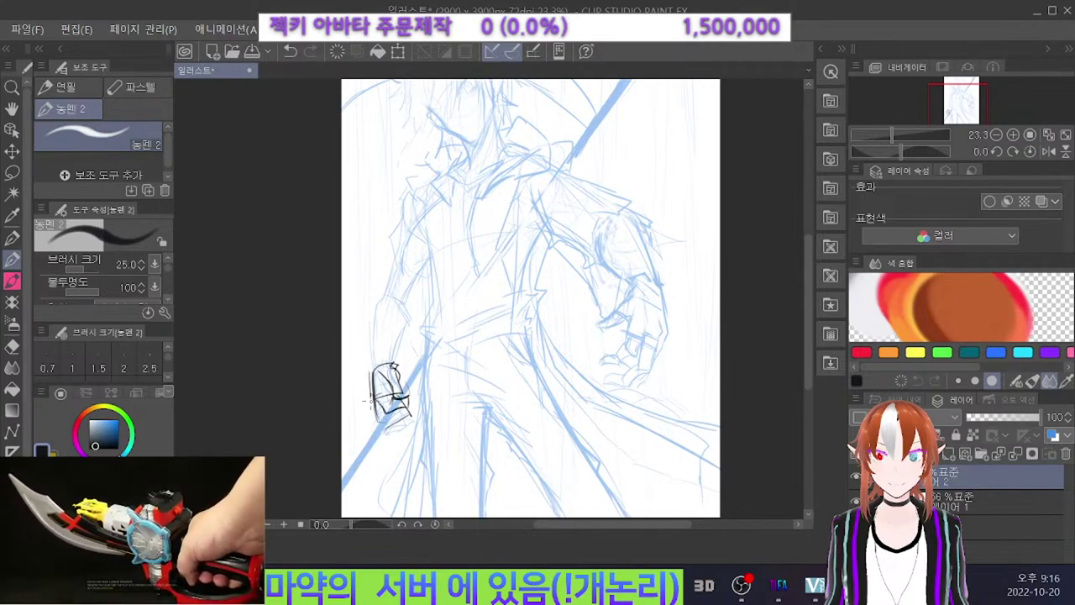
key(ctrl+z)
drag(380, 429, 399, 410)
mouse_move(381, 432)
mouse_down()
mouse_move(395, 415)
mouse_move(380, 435)
mouse_up()
key(ctrl+z)
key(ctrl+z)
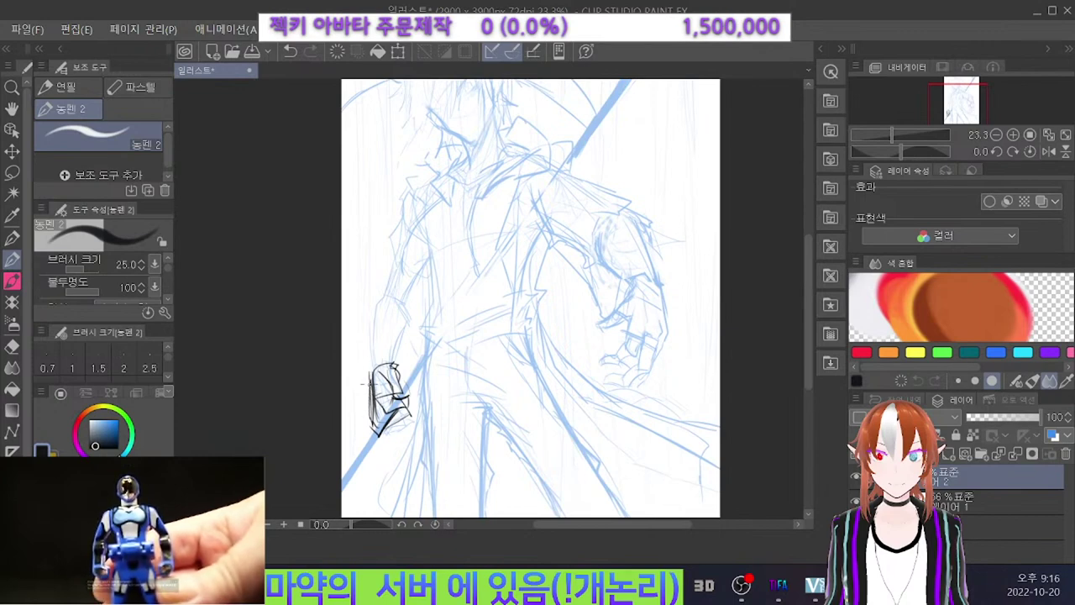
key(ctrl+z)
drag(369, 371, 366, 423)
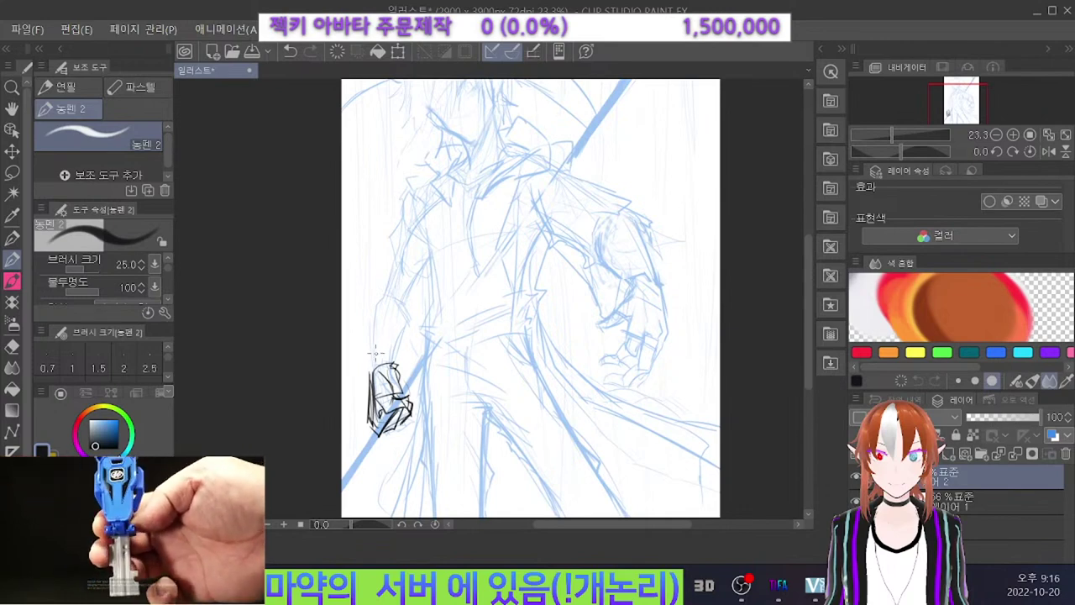
Clean up the lowered hand's wrist edge, then lasso the hand and scale it down slightly.
key(e)
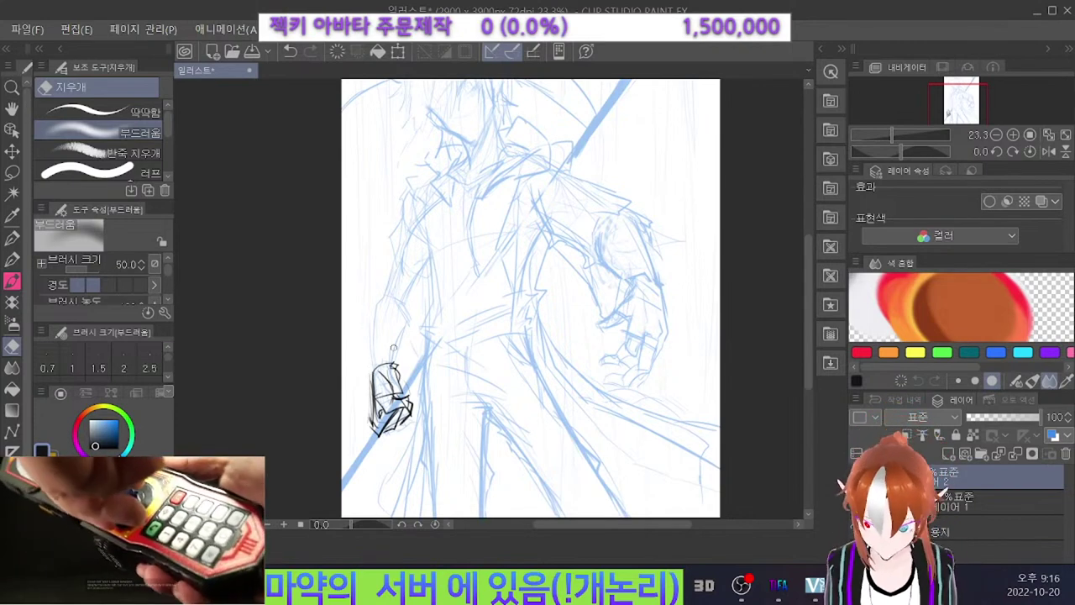
key(p)
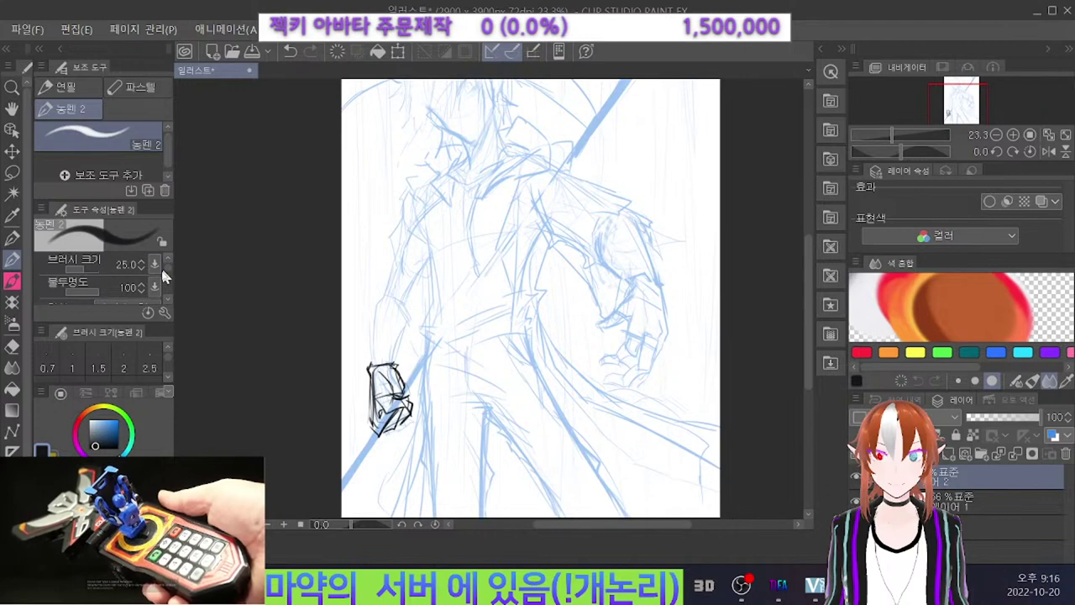
click(12, 172)
mouse_move(420, 349)
mouse_down()
mouse_move(345, 378)
mouse_move(432, 408)
mouse_up()
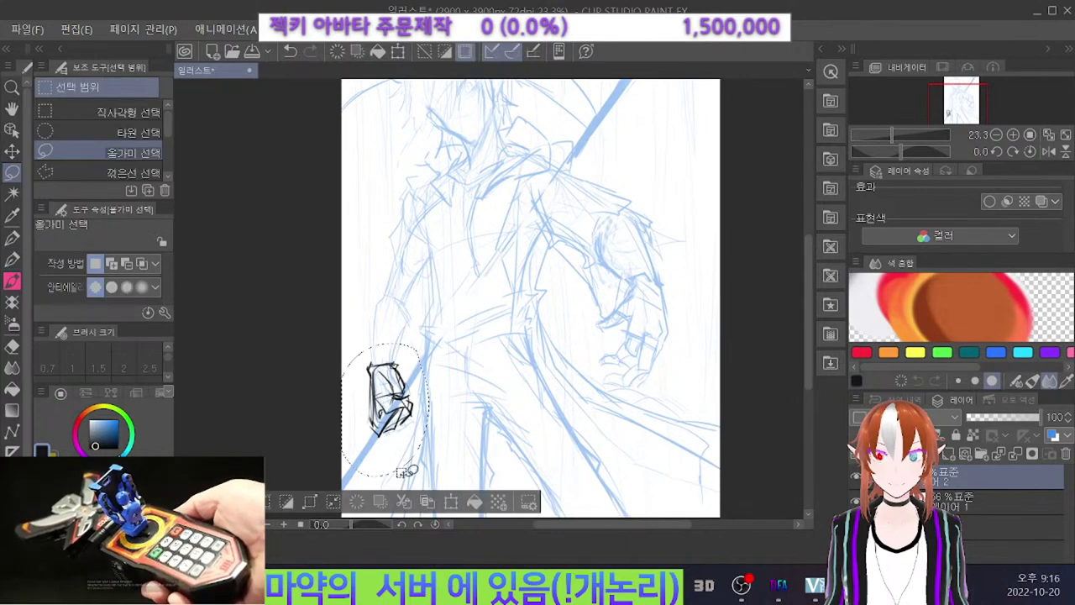
click(451, 502)
drag(340, 340, 346, 349)
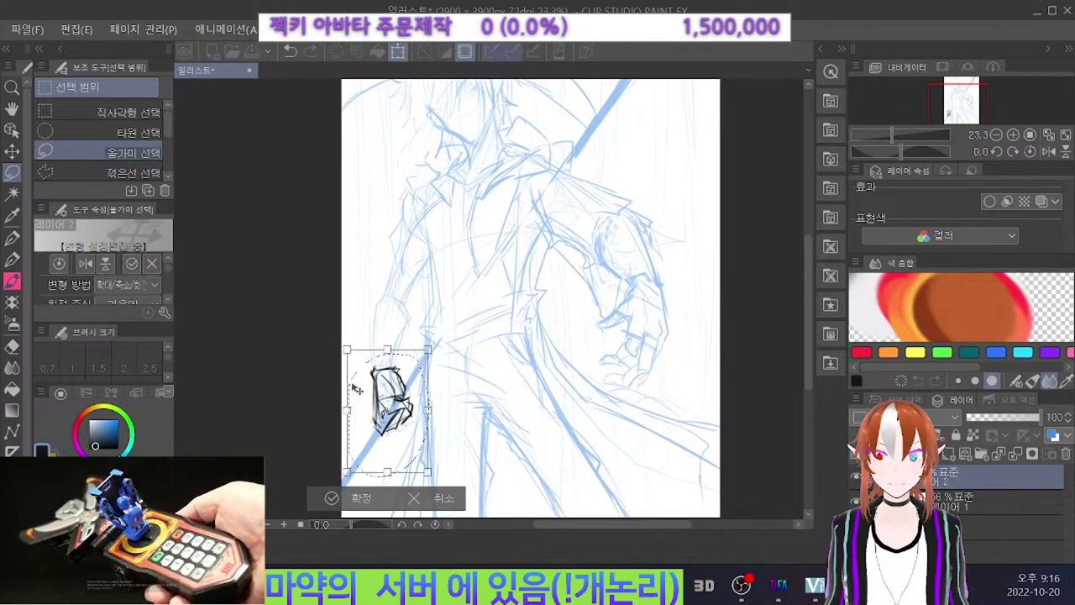
click(359, 500)
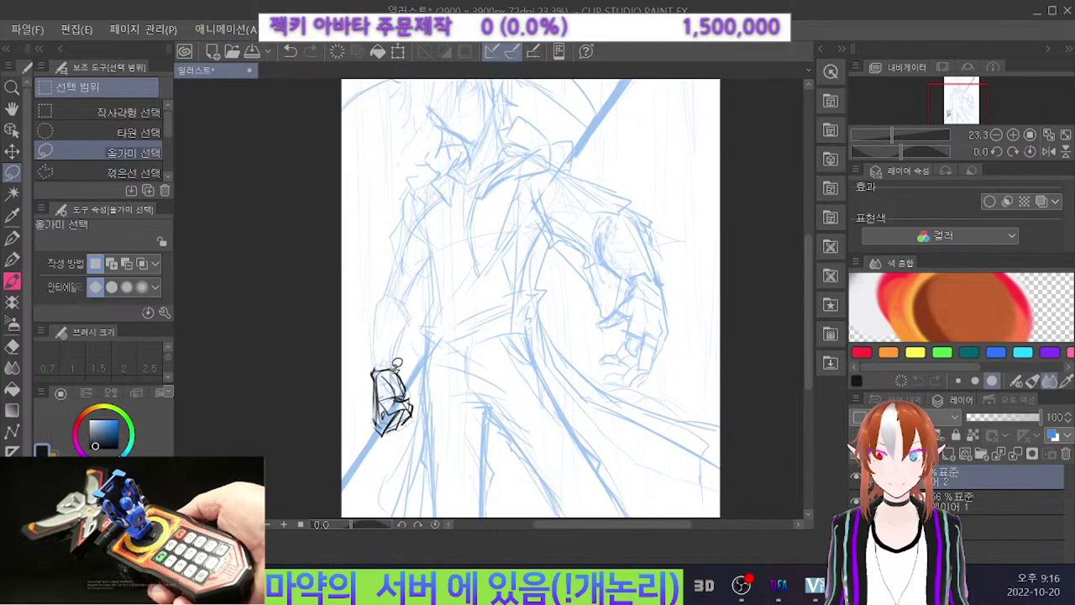
Draw the weapon's shaft in thick black strokes through the lowered hand and down to the canvas edge.
key(p)
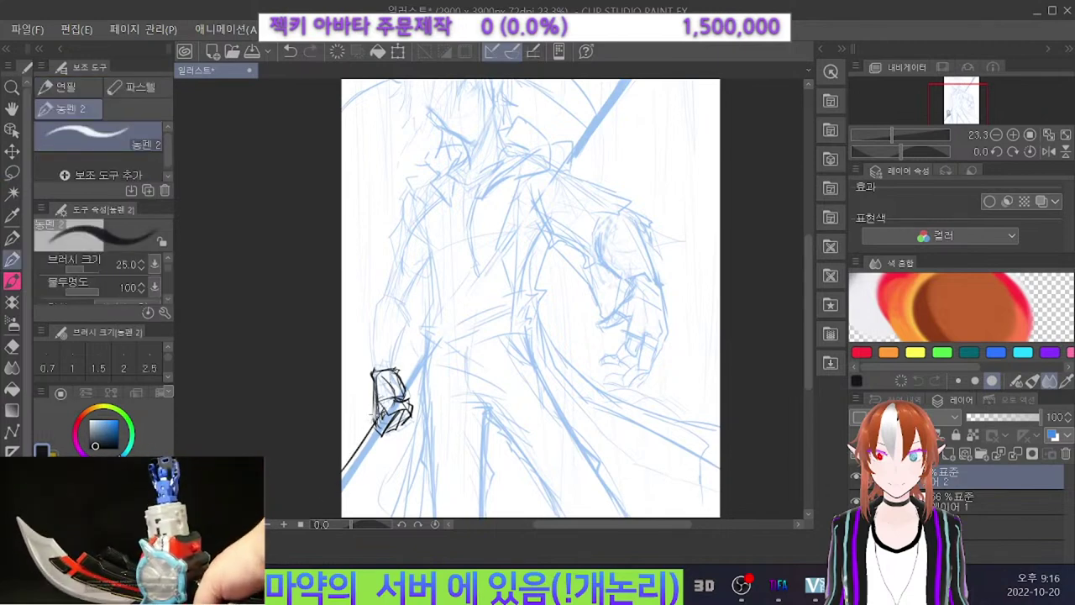
drag(388, 413, 343, 472)
drag(386, 411, 341, 480)
drag(425, 360, 398, 400)
drag(426, 355, 356, 460)
drag(381, 423, 341, 480)
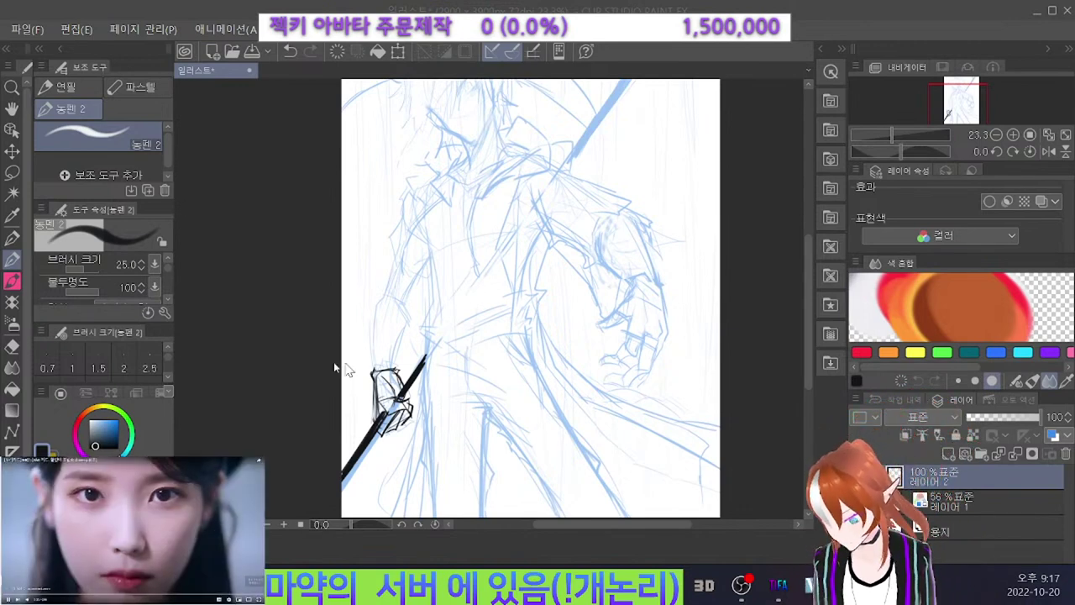
Draw a jagged cuff edge across the wrist just above the lowered hand.
scroll(427, 334, down, 2)
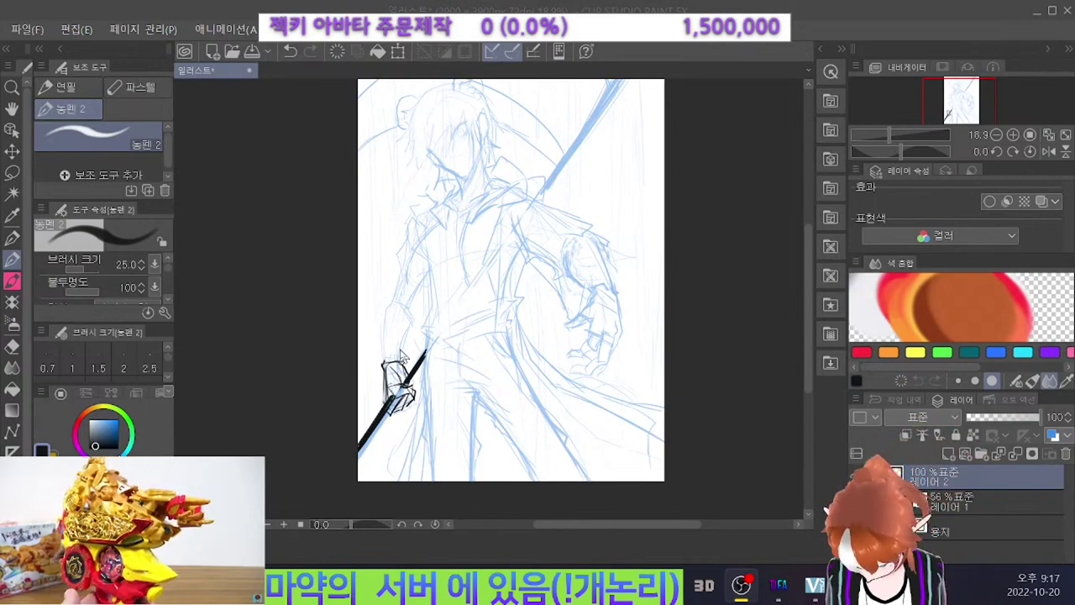
scroll(401, 342, up, 2)
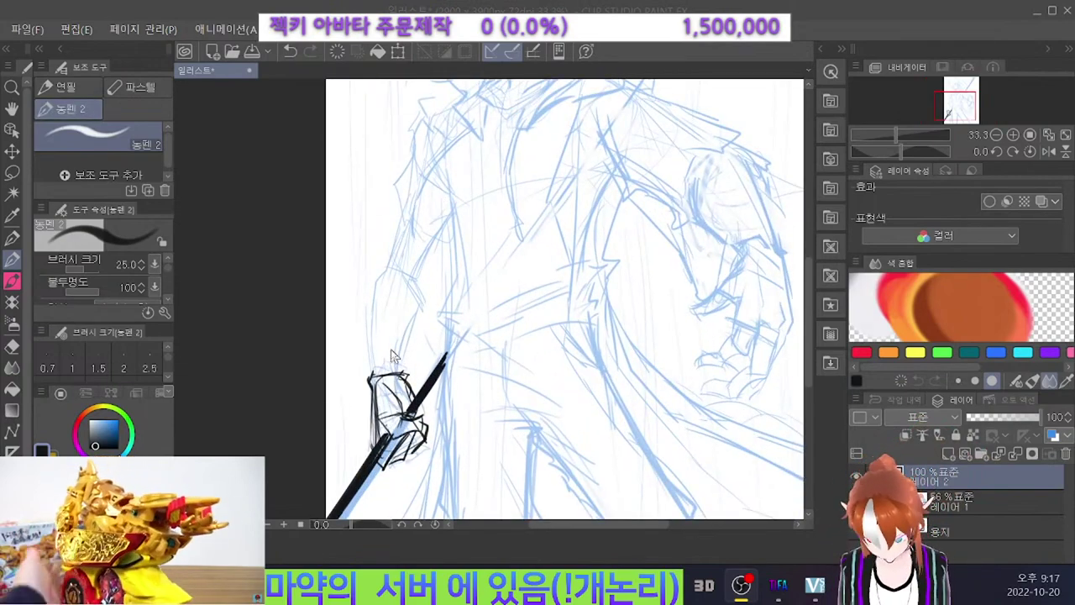
mouse_move(385, 364)
mouse_down()
mouse_move(417, 368)
mouse_move(365, 378)
mouse_up()
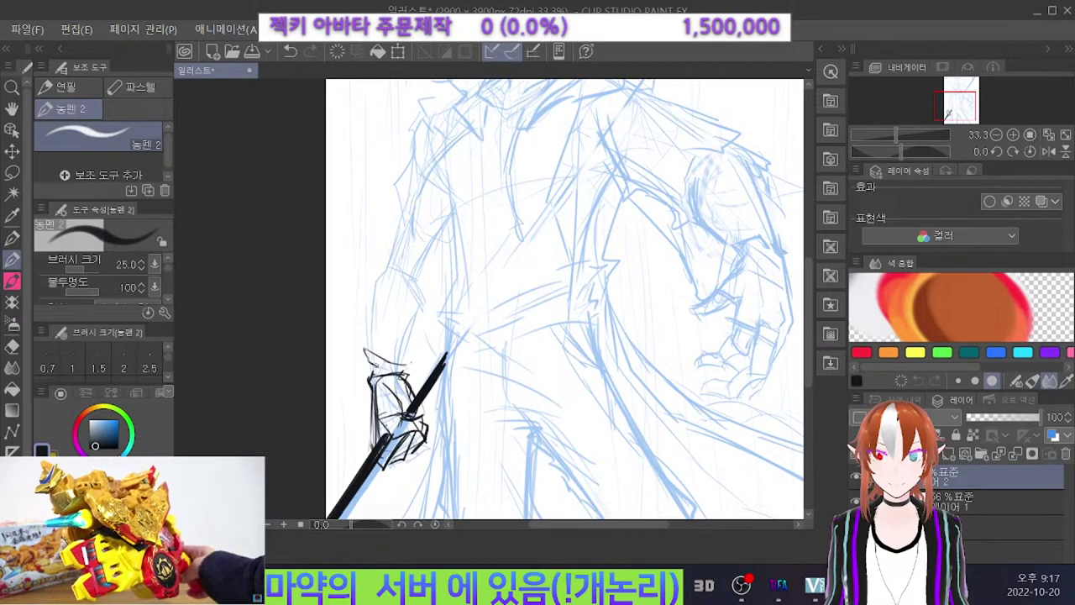
drag(365, 371, 412, 363)
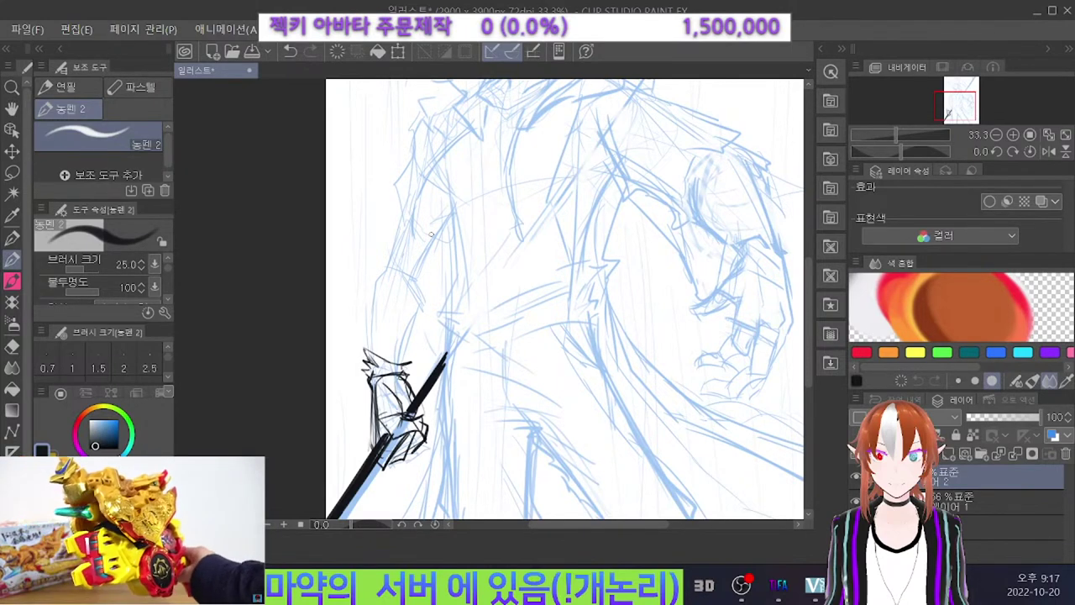
Draw the lowered arm's inner contour from the elbow down to the cuff, redoing the first stroke.
drag(457, 212, 414, 289)
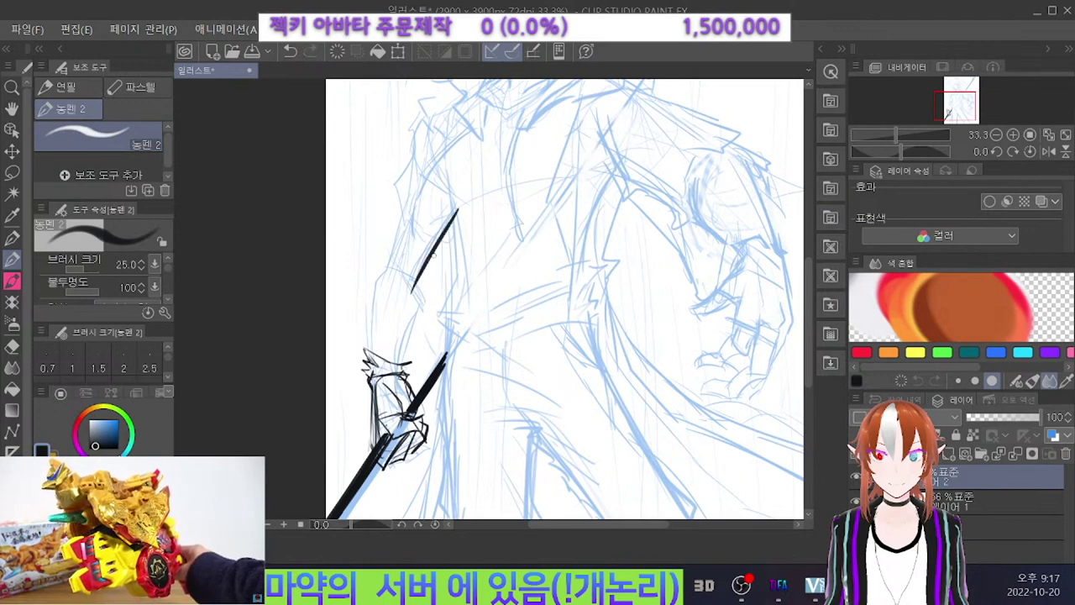
key(ctrl+z)
key(ctrl+z)
drag(458, 213, 417, 284)
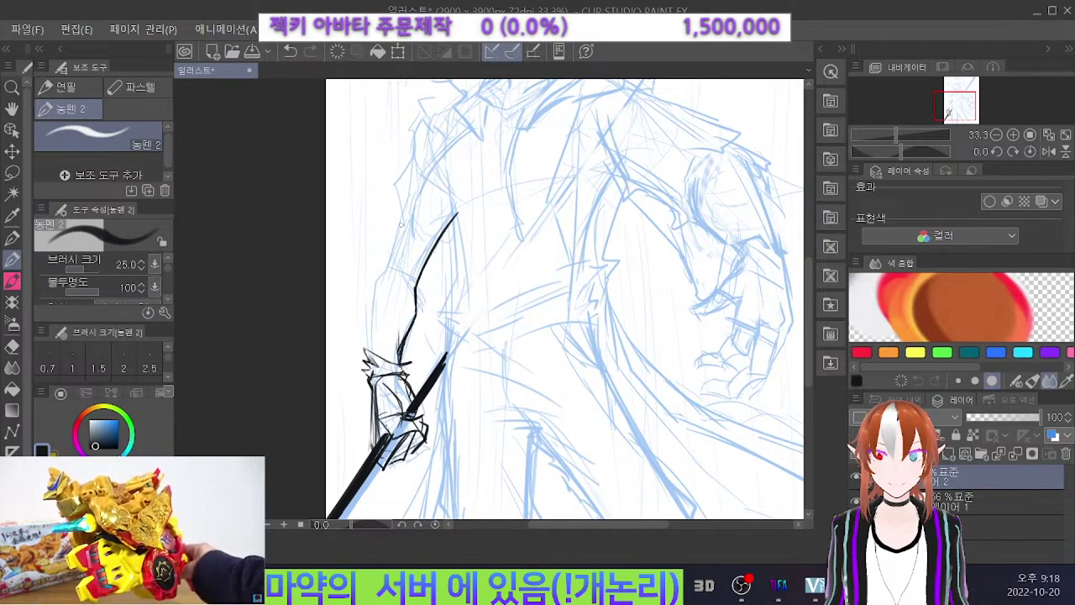
Draw the lowered arm's outer contour from the upper arm down to the jagged cuff.
key(ctrl+z)
drag(427, 159, 390, 277)
key(ctrl+z)
drag(408, 183, 388, 268)
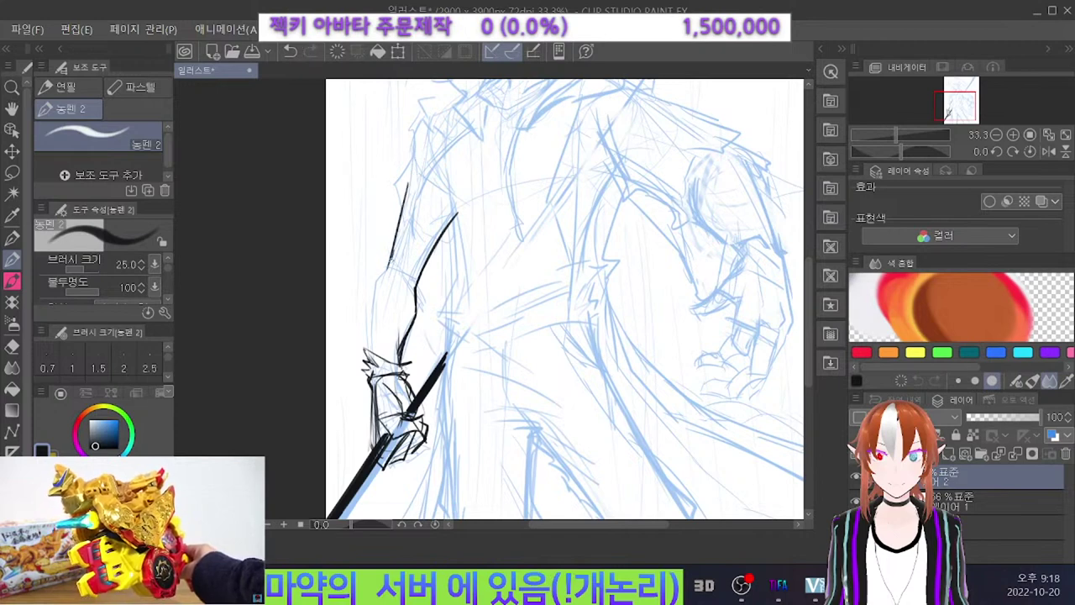
drag(373, 324, 368, 362)
key(ctrl+z)
drag(378, 283, 375, 323)
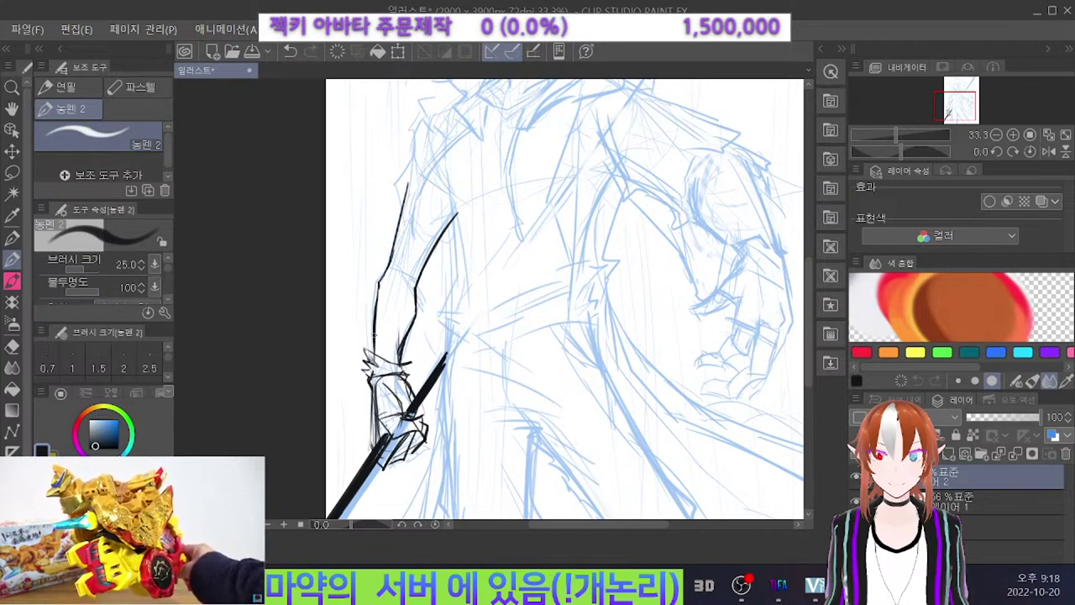
drag(373, 333, 371, 348)
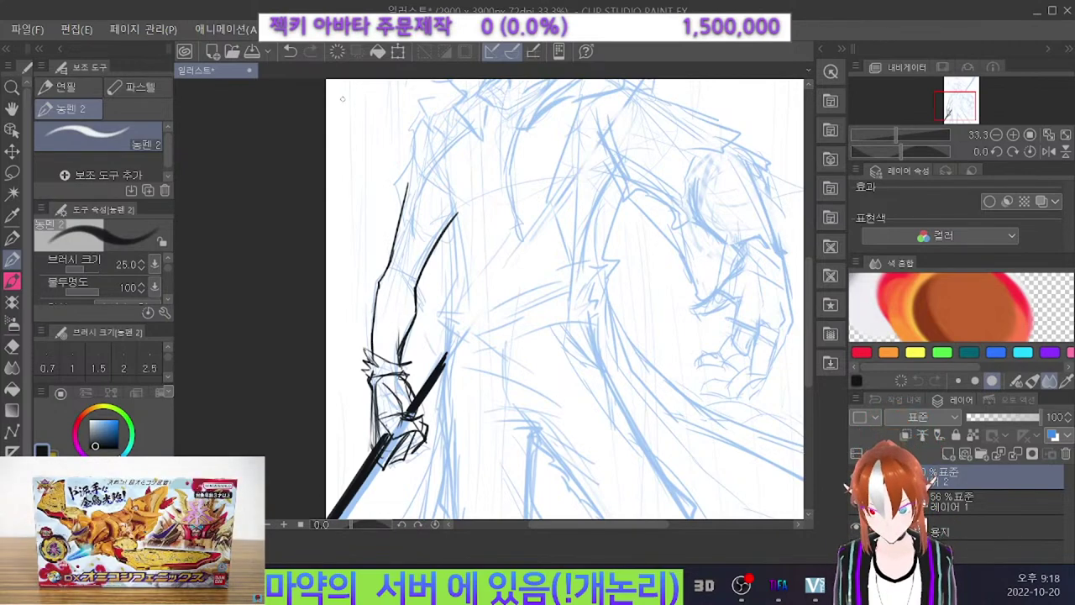
Examine the whole figure to judge the inked arm and shaft against the blue rough.
scroll(385, 240, down, 2)
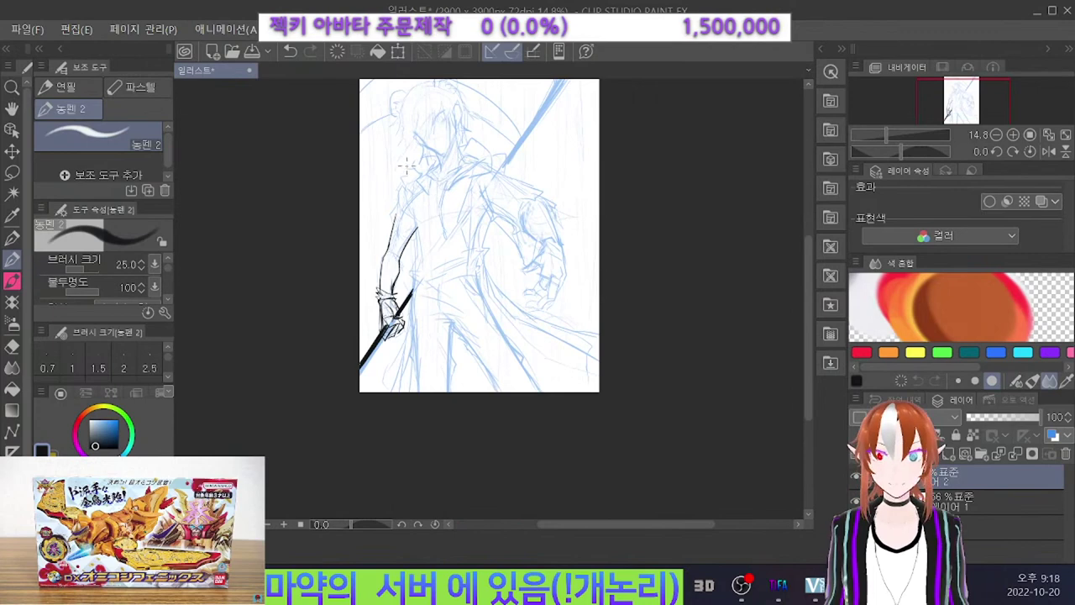
scroll(383, 167, up, 2)
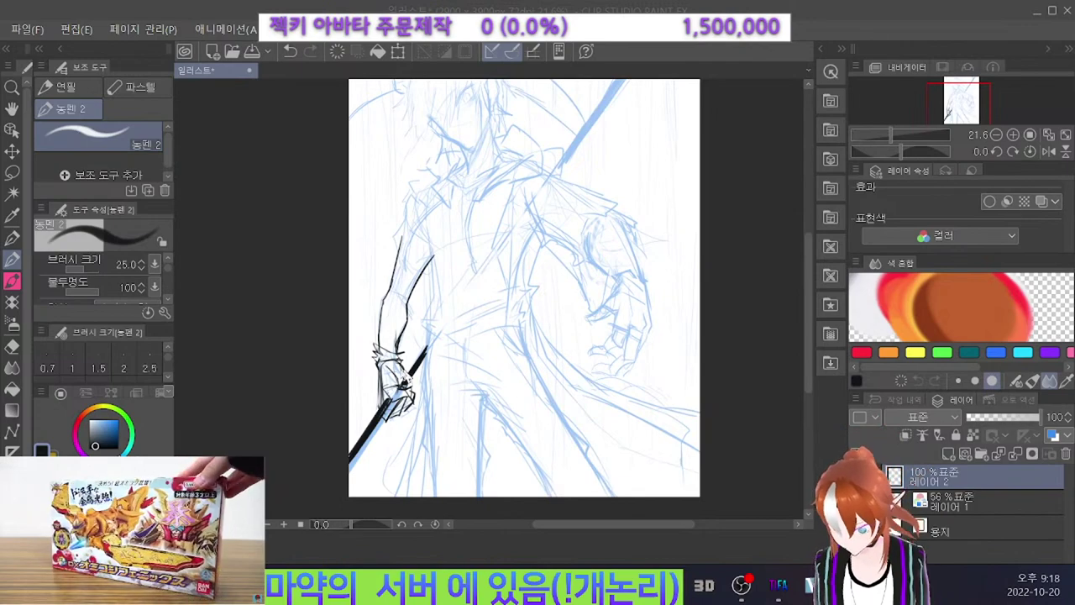
scroll(408, 388, up, 1)
scroll(414, 395, down, 3)
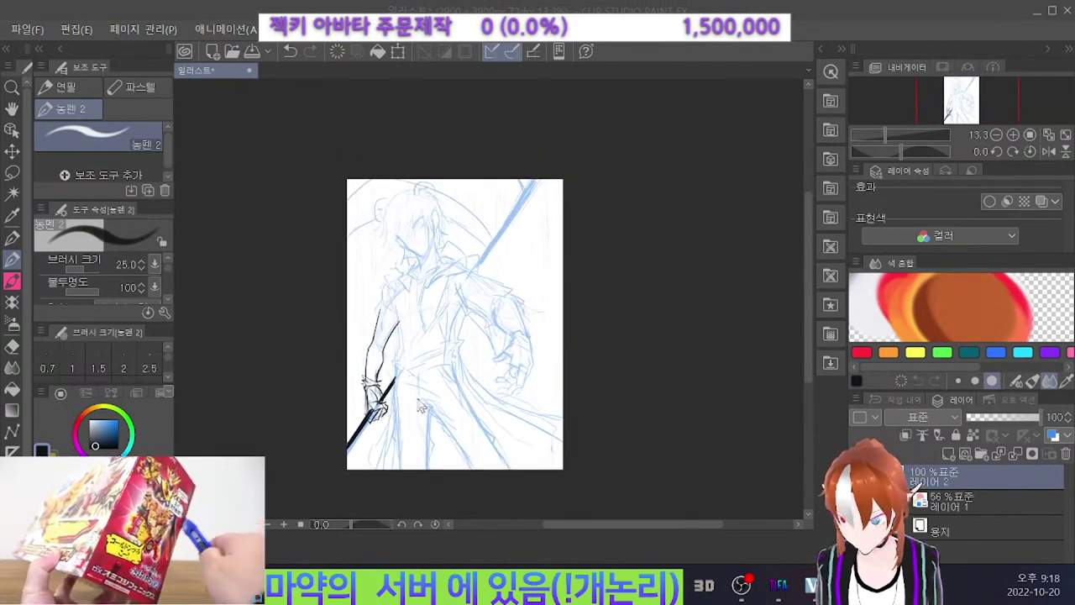
scroll(424, 403, up, 1)
scroll(495, 383, down, 2)
scroll(493, 292, up, 2)
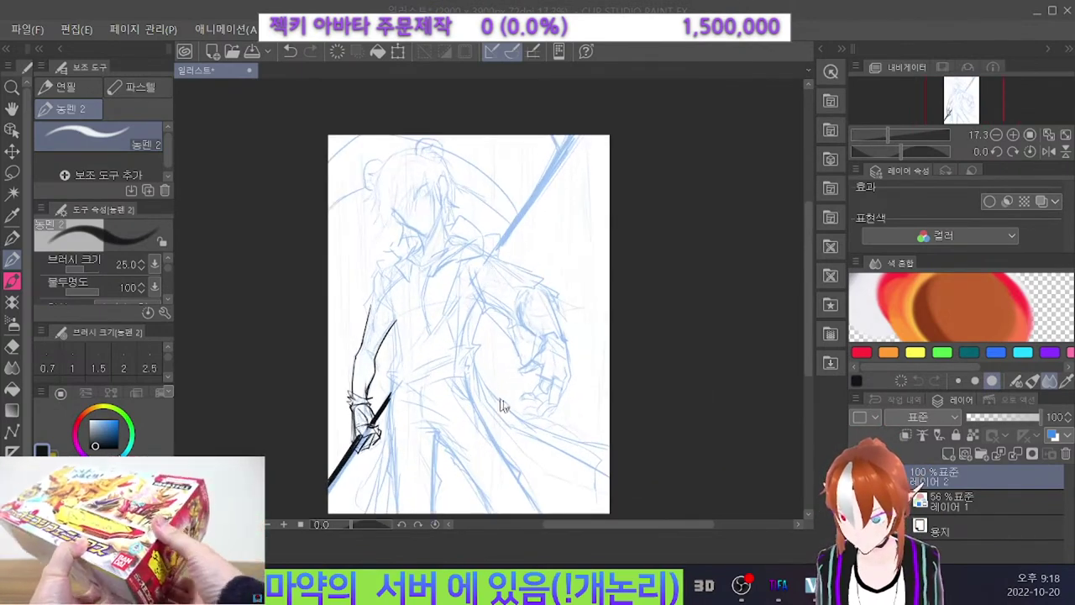
scroll(532, 432, up, 2)
scroll(566, 211, down, 1)
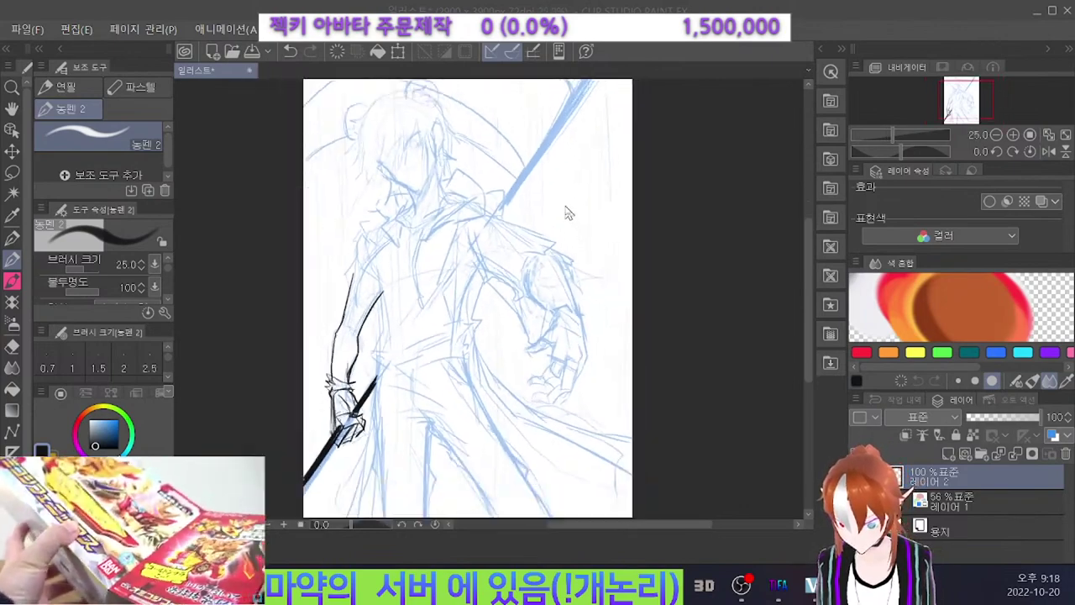
Draw the outer and inner forearm contours of the bent arm down to its wrist.
scroll(571, 302, up, 2)
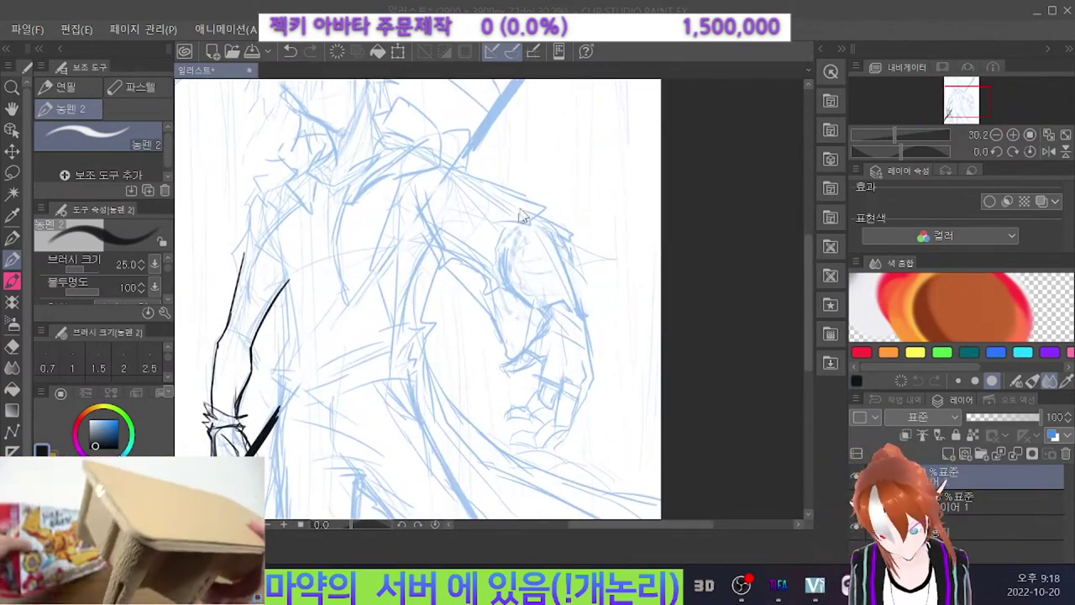
drag(537, 210, 575, 303)
key(ctrl+z)
key(ctrl+z)
mouse_move(549, 222)
mouse_down()
mouse_move(576, 299)
mouse_move(564, 254)
mouse_up()
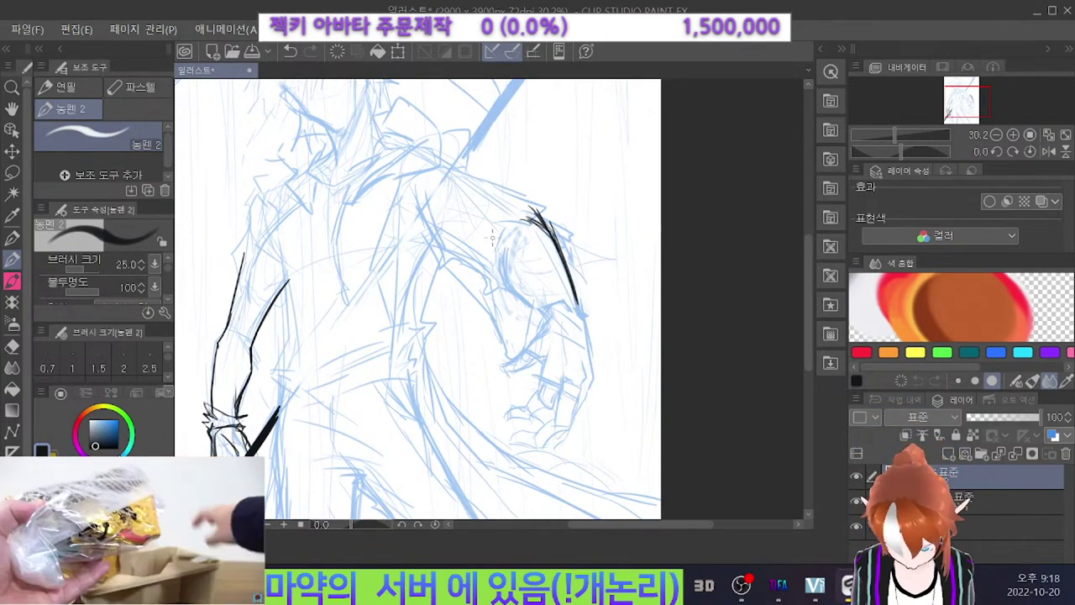
drag(485, 232, 494, 274)
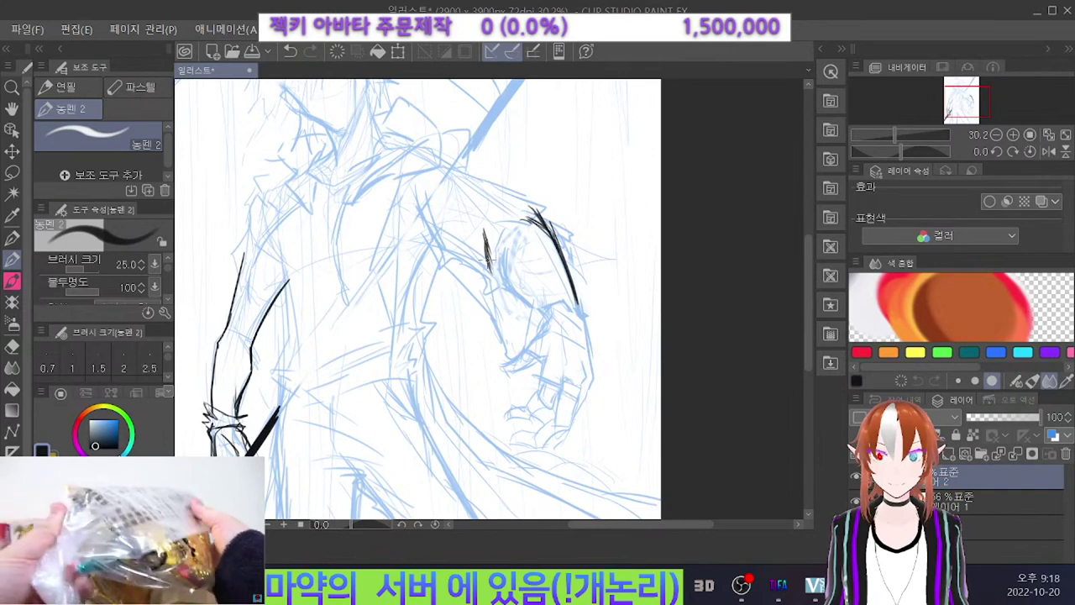
drag(524, 297, 535, 316)
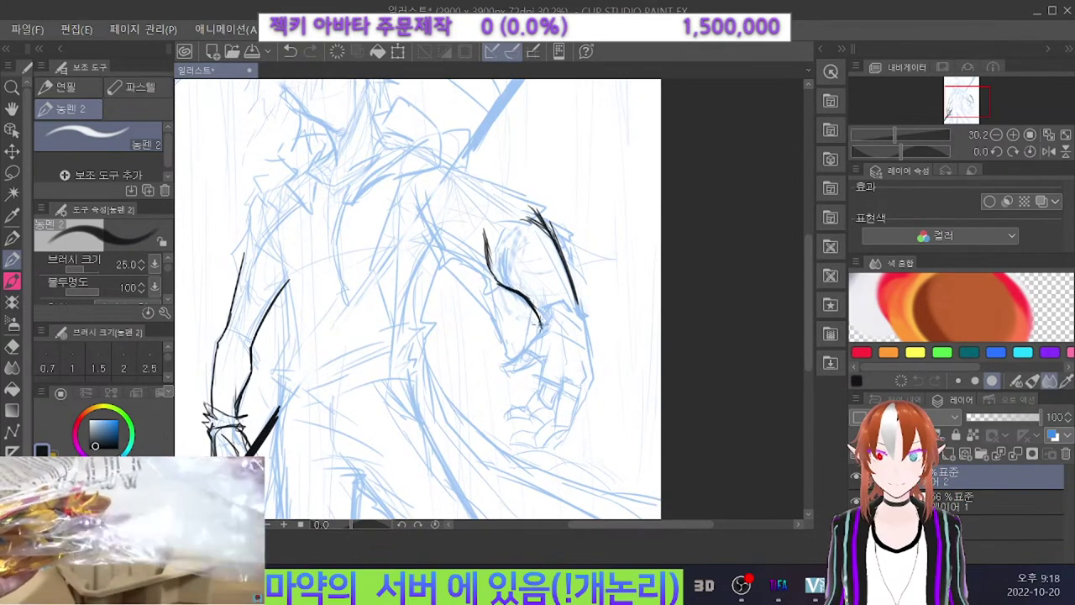
Draw the bent arm's wrist line and the outer edge of its hand down to the little finger.
drag(579, 313, 569, 298)
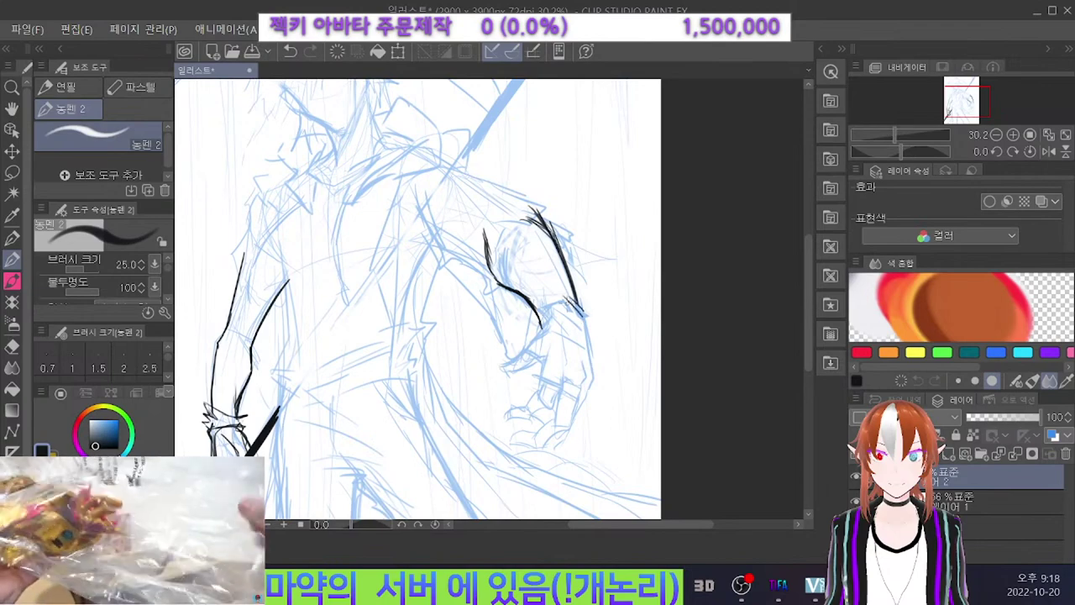
drag(577, 299, 588, 319)
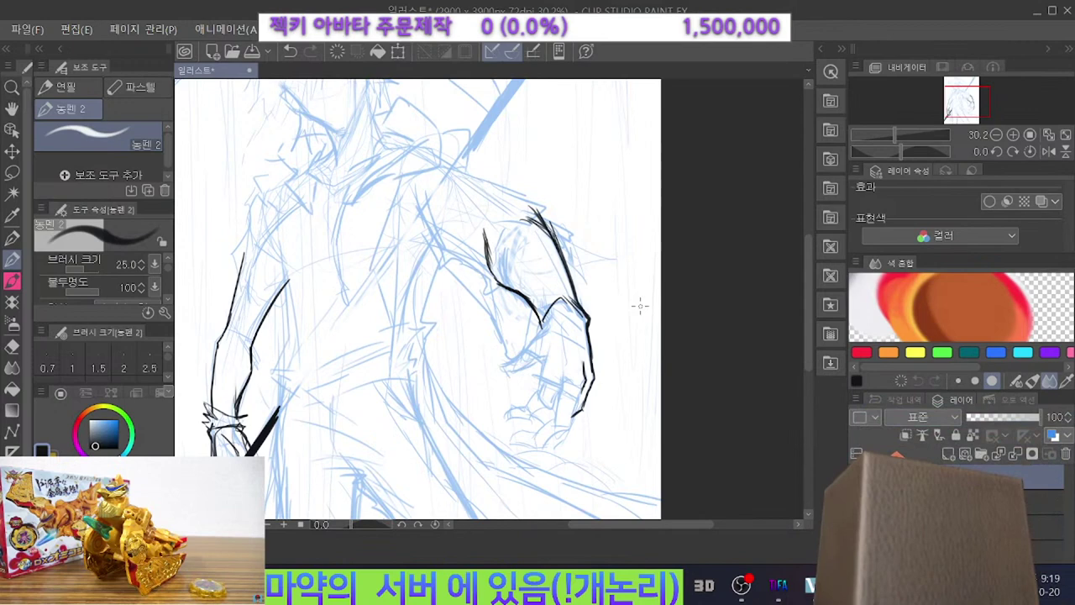
drag(579, 400, 569, 426)
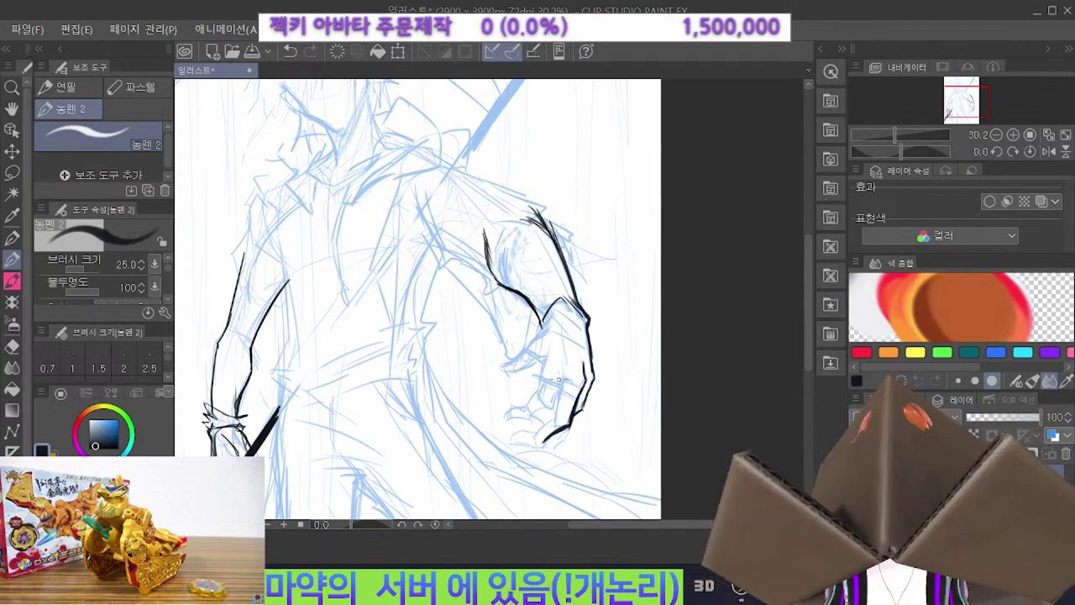
Draw the curled fingers and the thumb of the bent arm's hand, reworking the lower fingertip strokes.
mouse_move(565, 364)
mouse_down()
mouse_move(564, 395)
mouse_move(546, 416)
mouse_move(503, 416)
mouse_up()
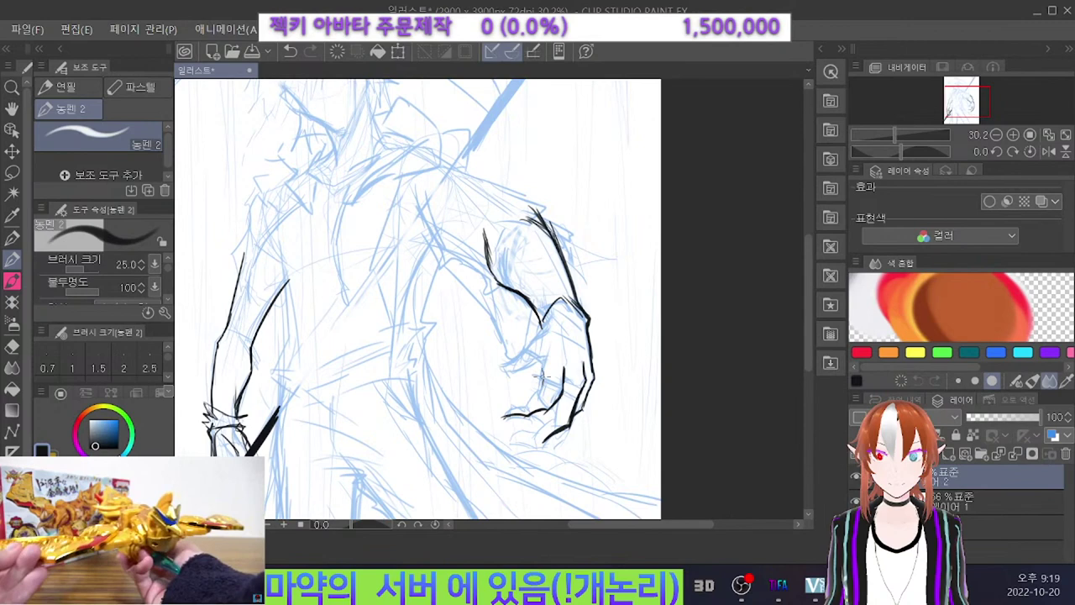
drag(542, 387, 506, 401)
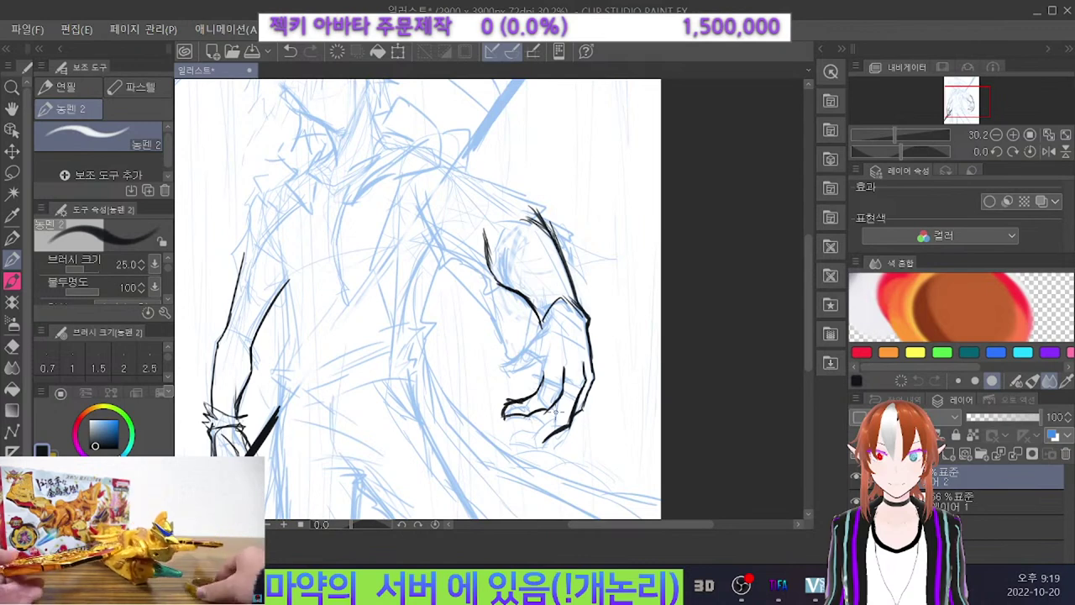
drag(549, 411, 540, 424)
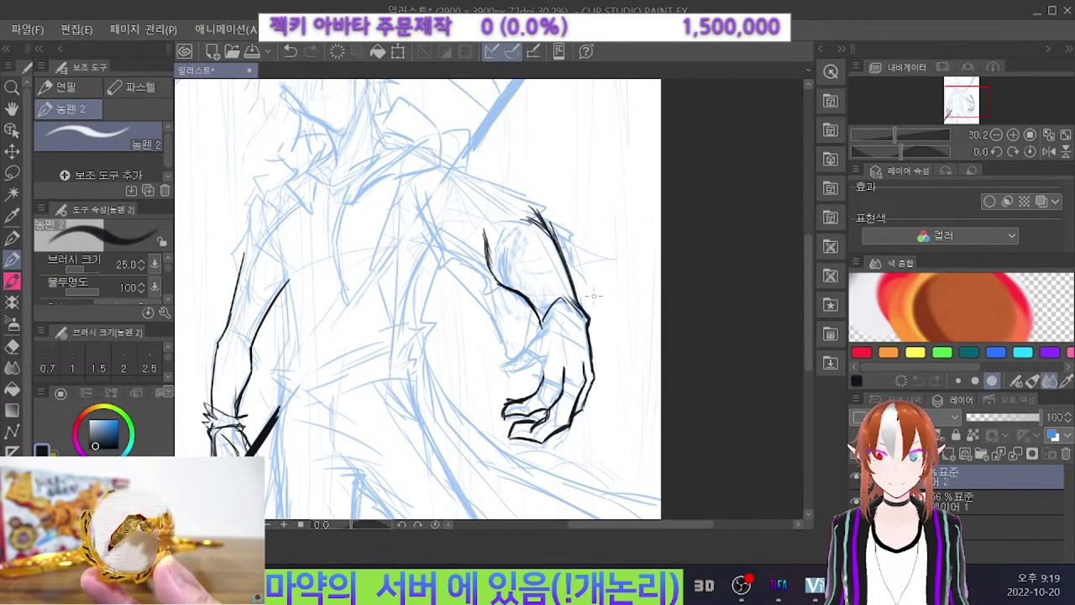
key(ctrl+z)
key(ctrl+z)
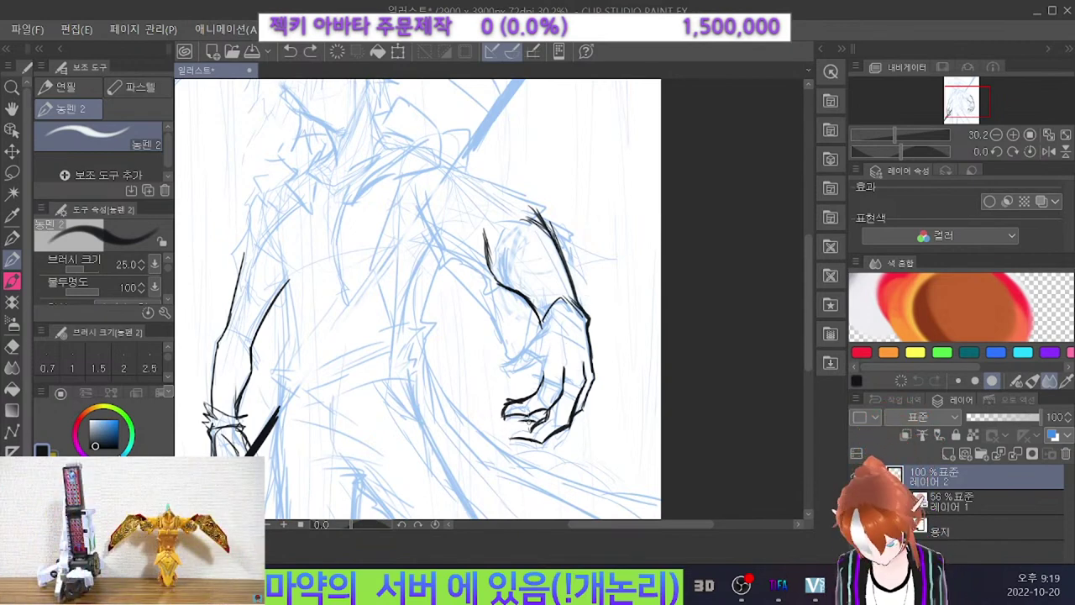
drag(534, 423, 513, 428)
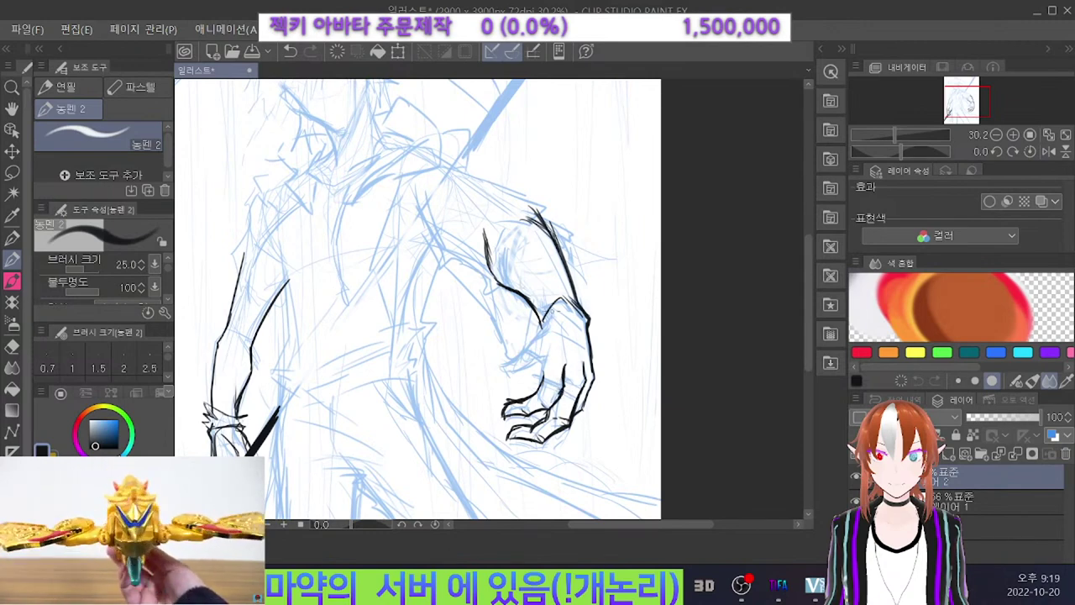
key(ctrl+z)
drag(538, 310, 540, 327)
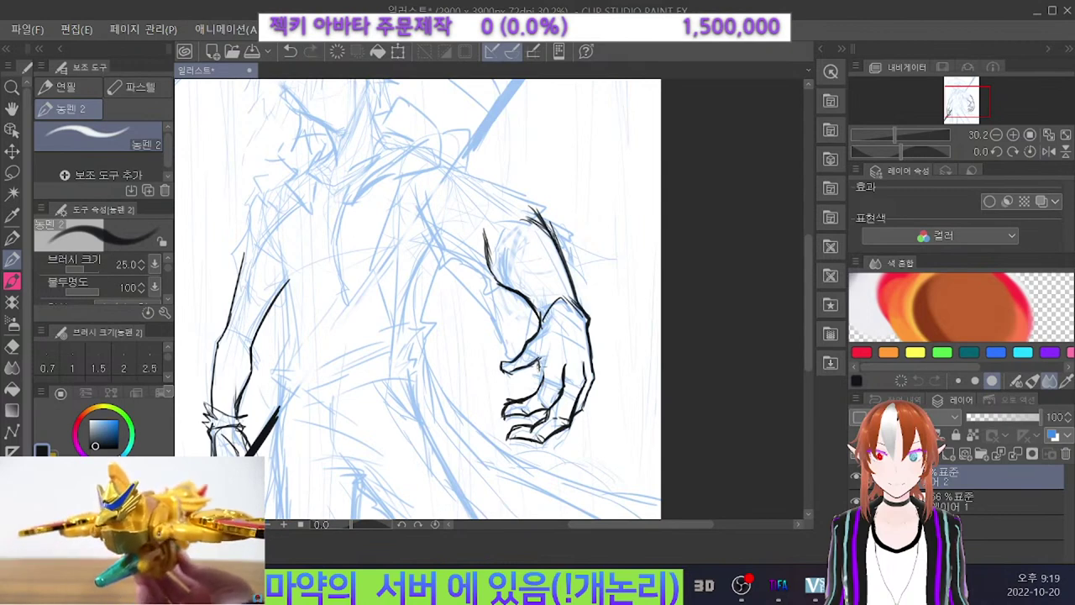
Try a short palm line between the thumb and curled fingers and undo it.
drag(539, 362, 539, 385)
key(ctrl+z)
key(ctrl+z)
drag(541, 359, 536, 389)
key(ctrl+z)
key(ctrl+z)
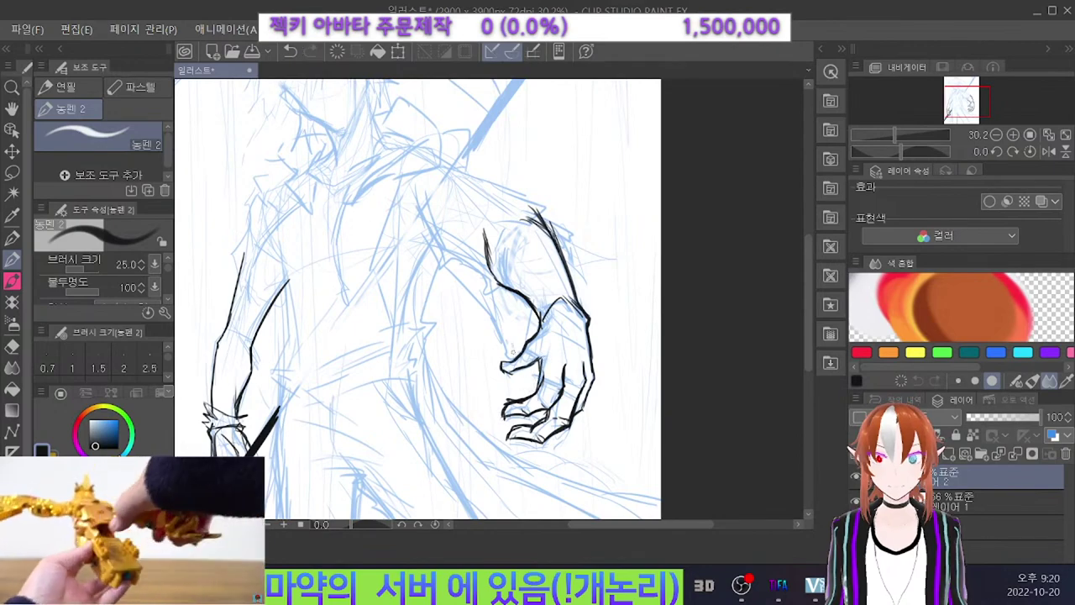
Lasso the lower fingers of the bent arm's hand, scale them down slightly, apply the transform and deselect.
scroll(531, 395, down, 3)
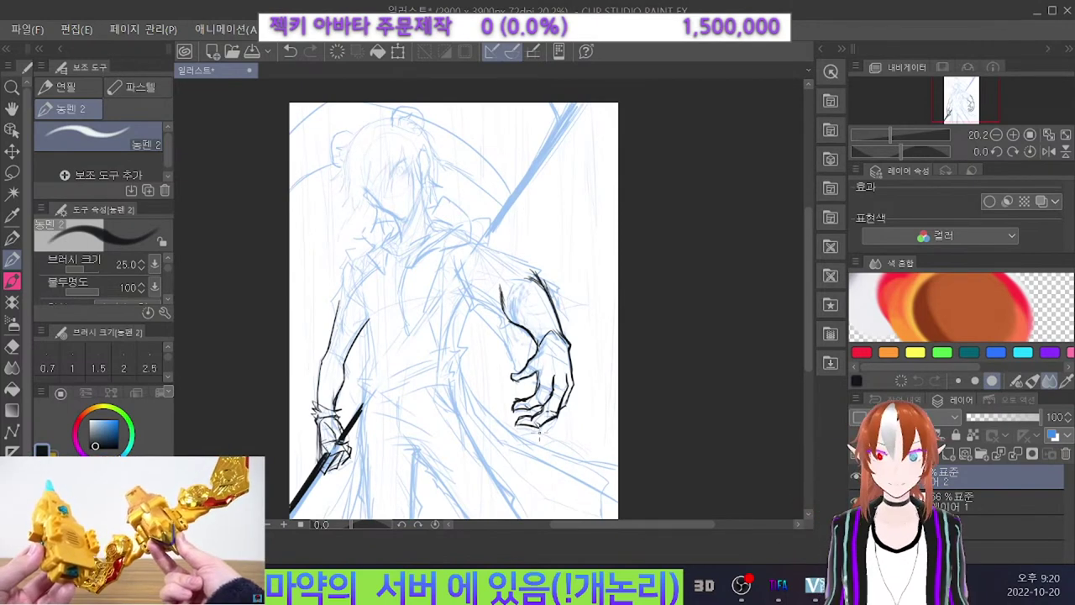
scroll(542, 427, up, 1)
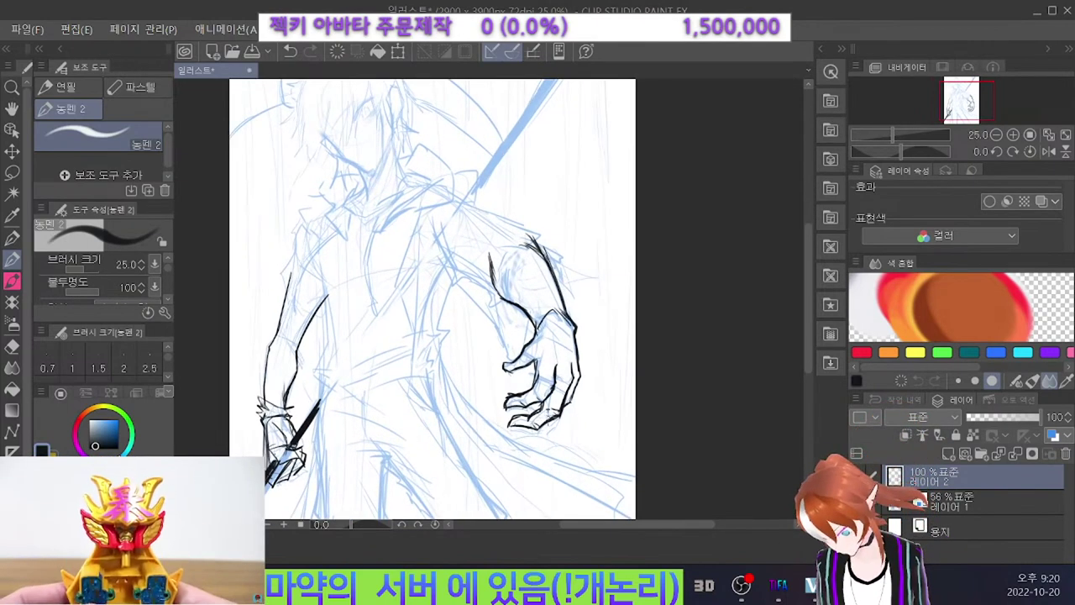
click(12, 172)
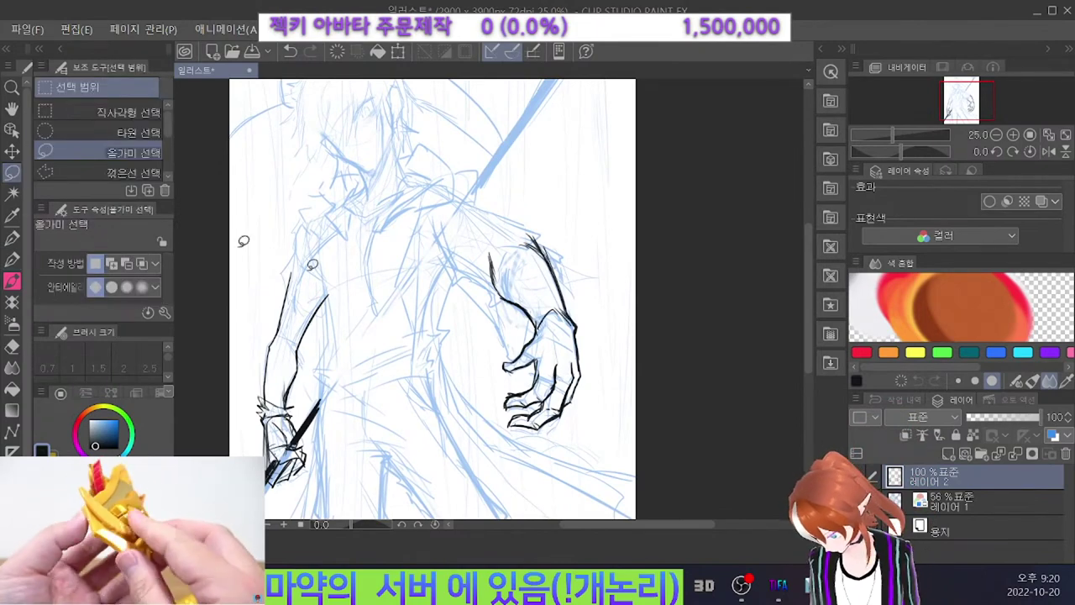
scroll(546, 379, up, 2)
mouse_move(589, 343)
mouse_down()
mouse_move(542, 359)
mouse_move(456, 423)
mouse_move(600, 432)
mouse_move(607, 399)
mouse_up()
click(599, 349)
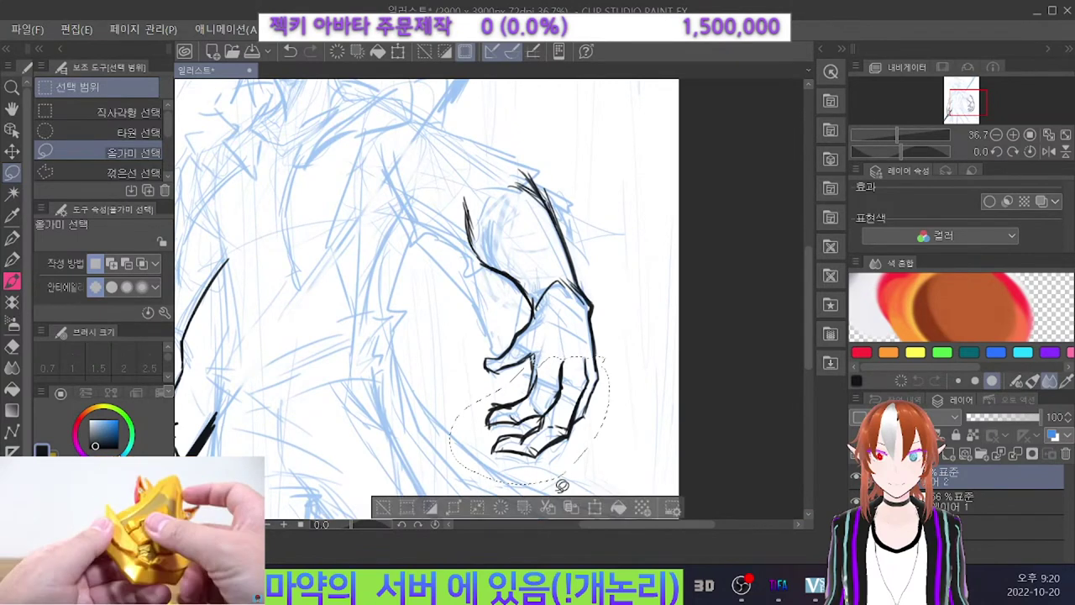
click(594, 507)
drag(446, 487, 463, 470)
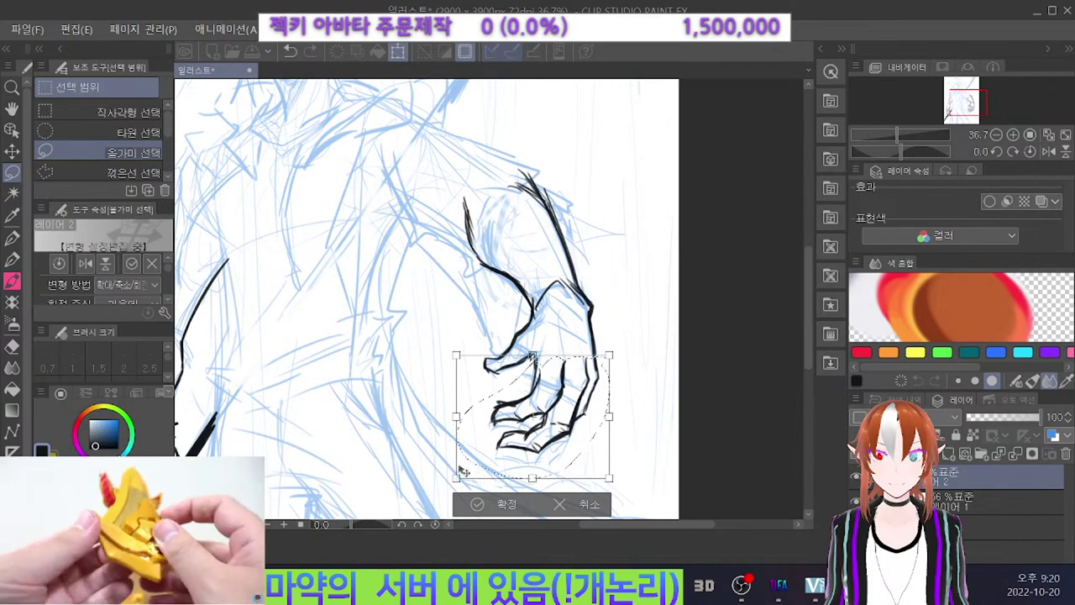
click(497, 504)
key(ctrl+d)
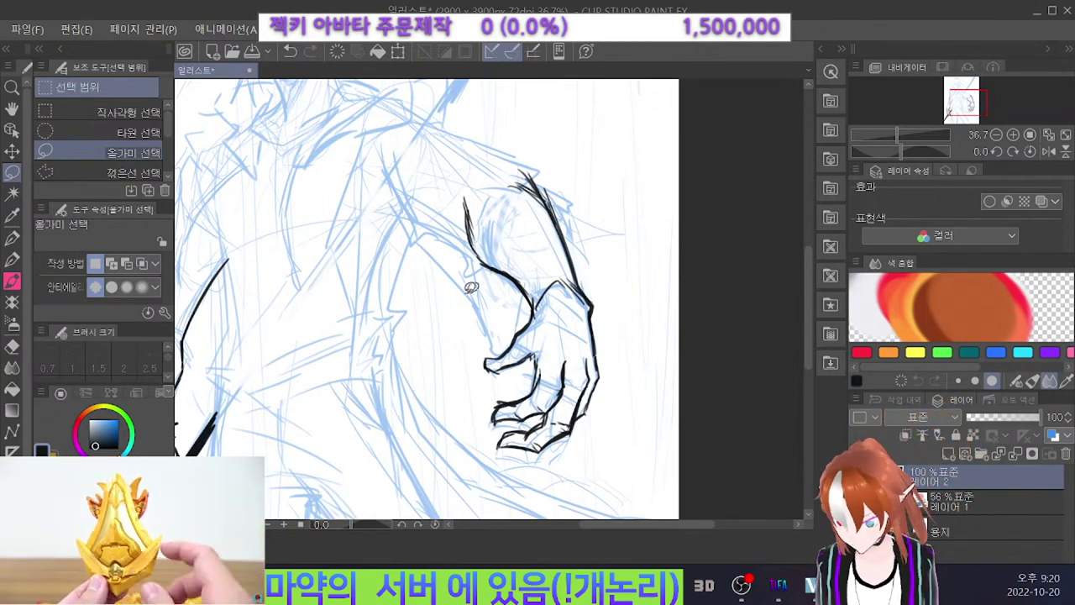
Draw the upper arm's outer line from shoulder to elbow and its underside line toward the forearm.
scroll(495, 286, down, 4)
scroll(514, 282, up, 3)
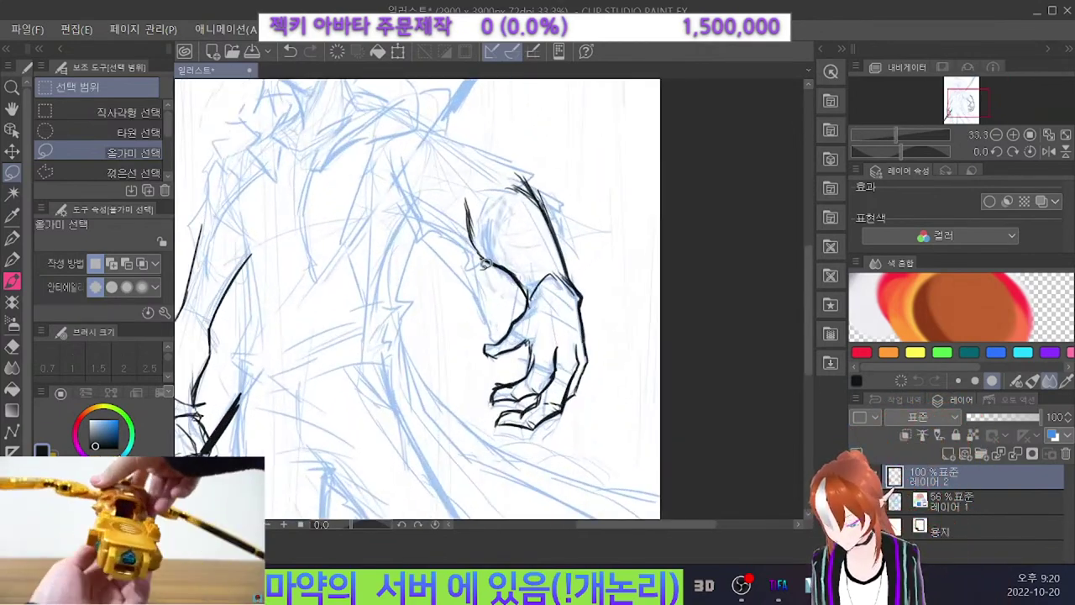
scroll(487, 265, down, 2)
scroll(480, 348, up, 3)
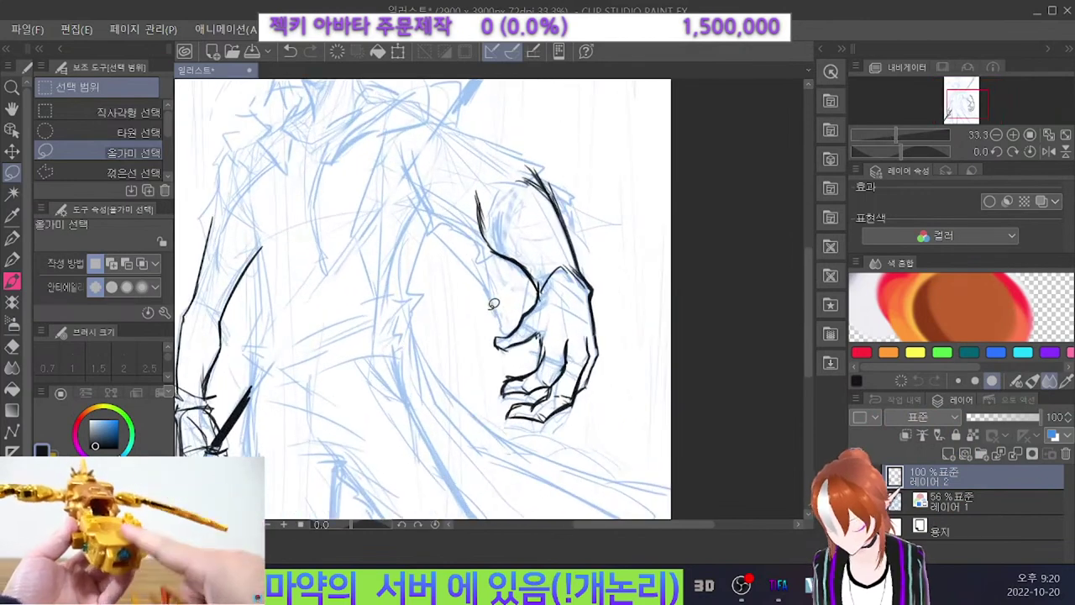
mouse_move(480, 223)
mouse_down()
mouse_move(454, 193)
mouse_move(485, 233)
mouse_up()
key(ctrl+z)
key(p)
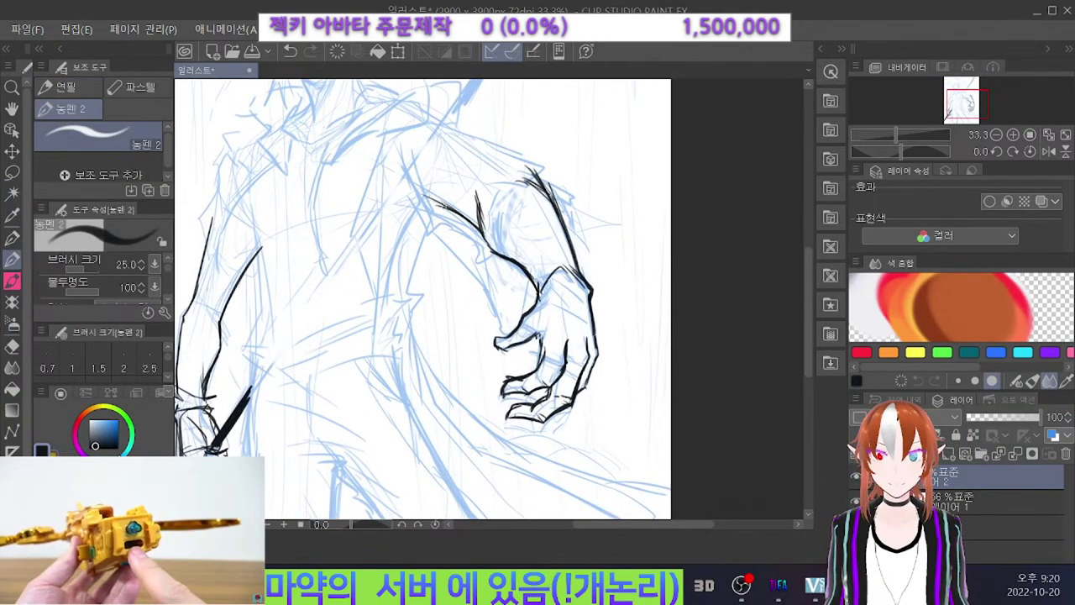
key(ctrl+z)
mouse_move(458, 135)
mouse_down()
mouse_move(542, 183)
mouse_move(435, 119)
mouse_move(493, 164)
mouse_up()
key(e)
key(p)
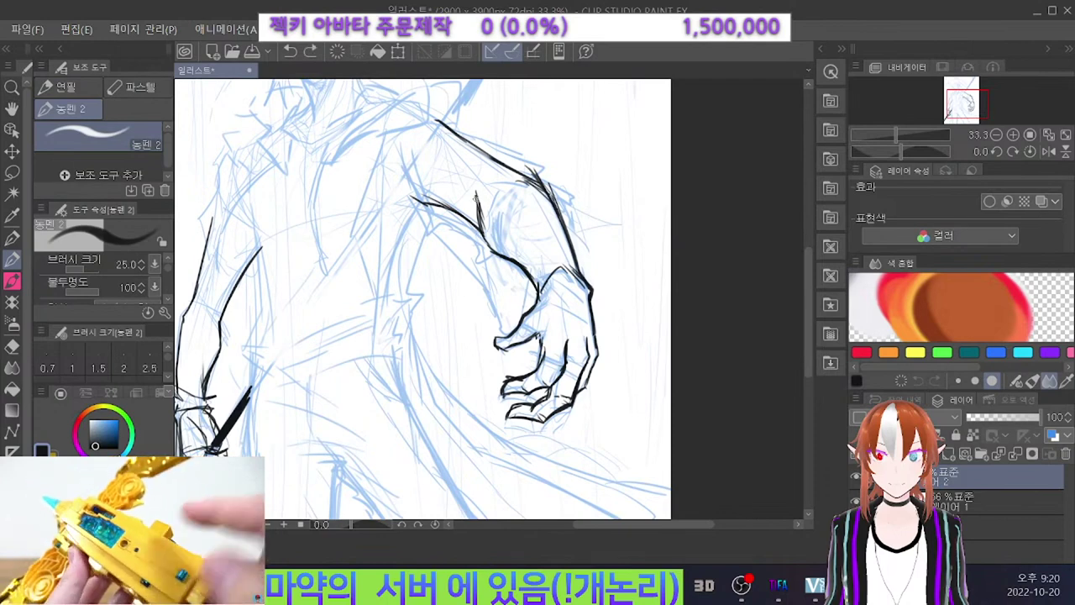
Draw the open sleeve's edge from the elbow down to the thumb, with an angular fold at the elbow.
drag(475, 192, 496, 337)
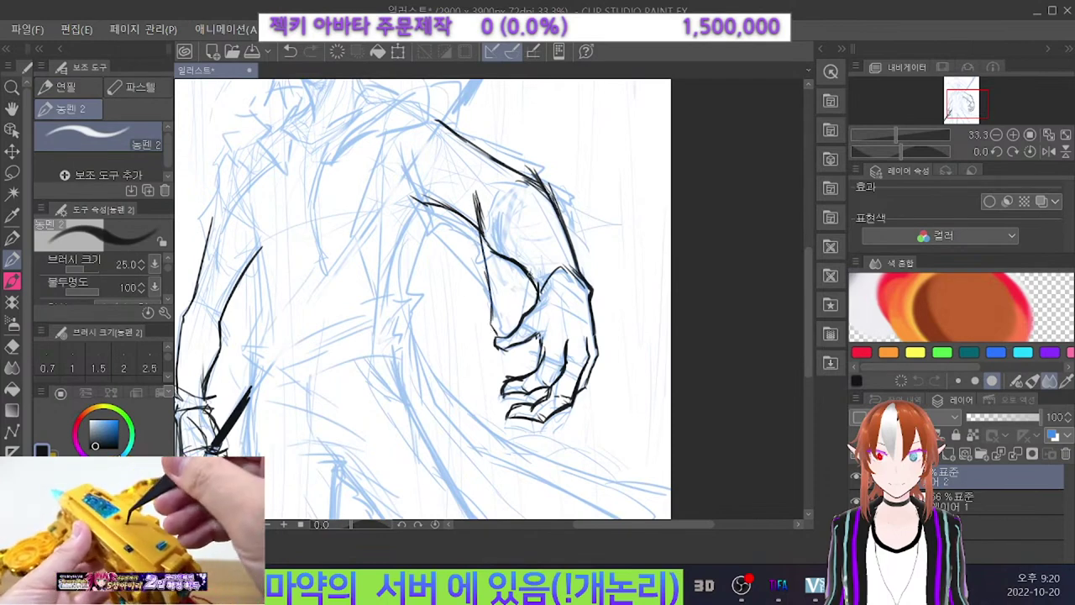
key(ctrl+z)
drag(528, 275, 524, 313)
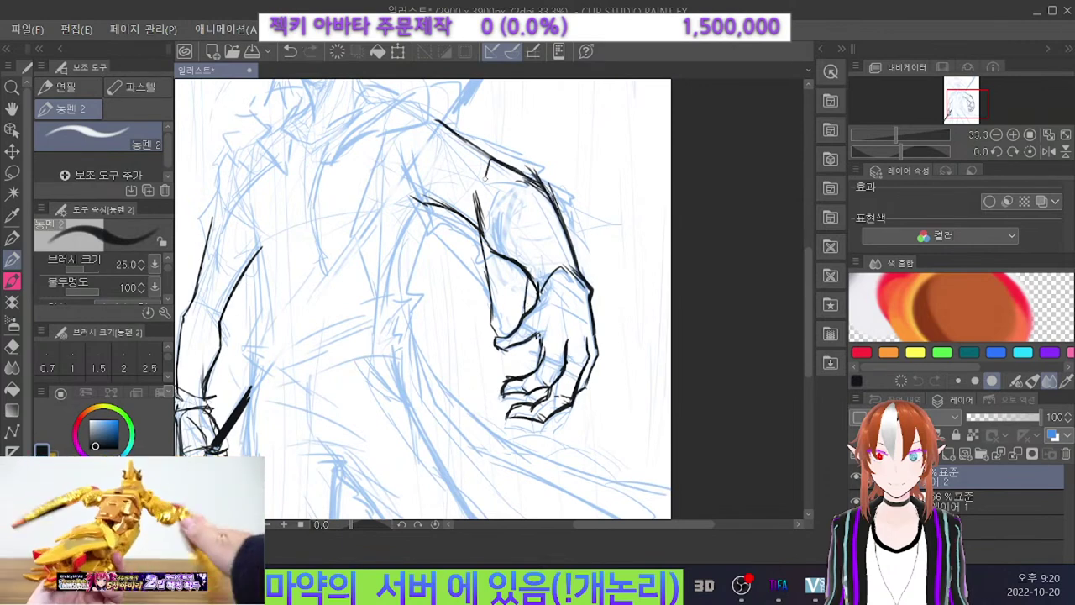
drag(480, 231, 493, 324)
drag(491, 252, 493, 298)
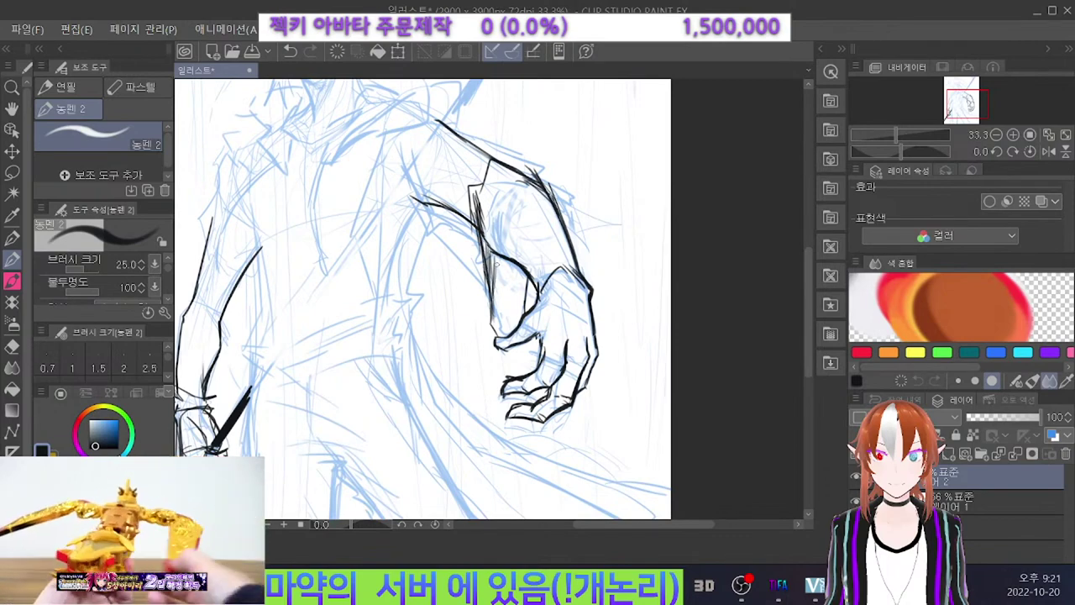
Hatch shading along the inside of the sleeve opening near the elbow.
scroll(378, 369, down, 5)
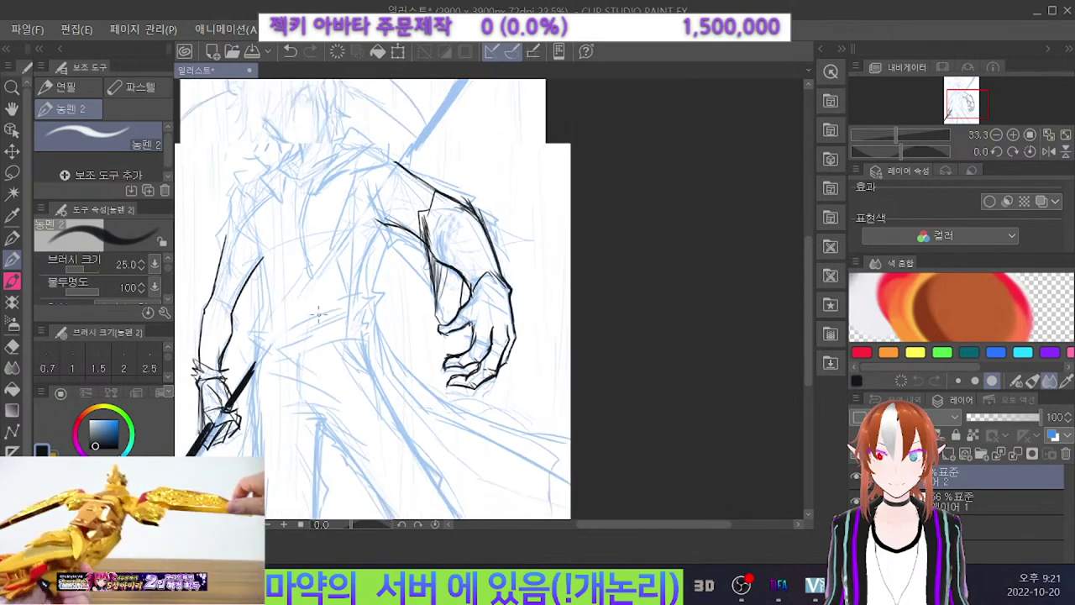
scroll(378, 370, up, 2)
scroll(487, 370, down, 2)
scroll(488, 299, up, 1)
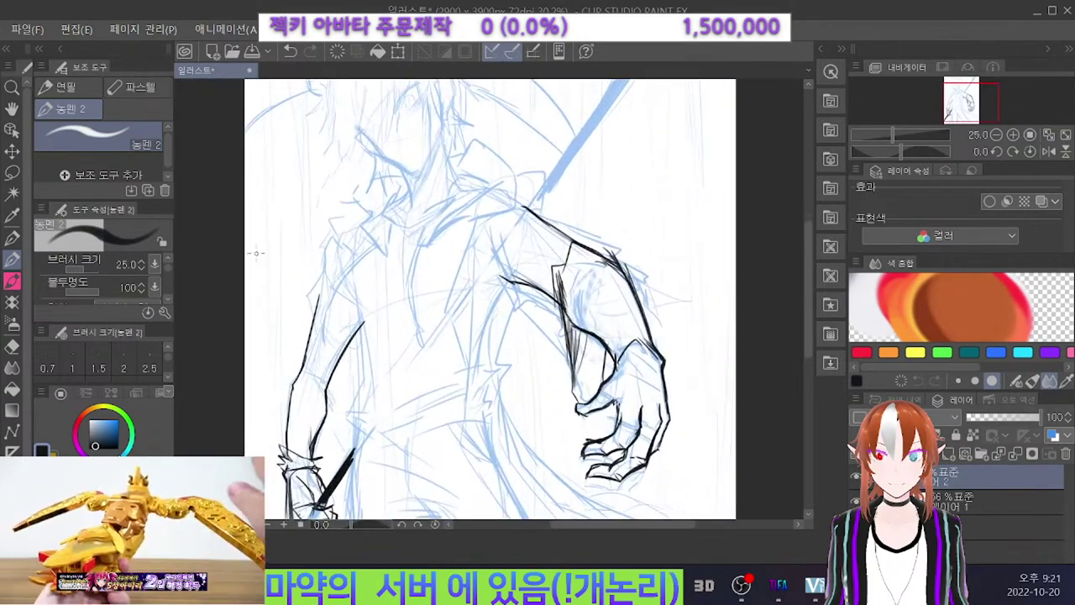
drag(555, 272, 563, 293)
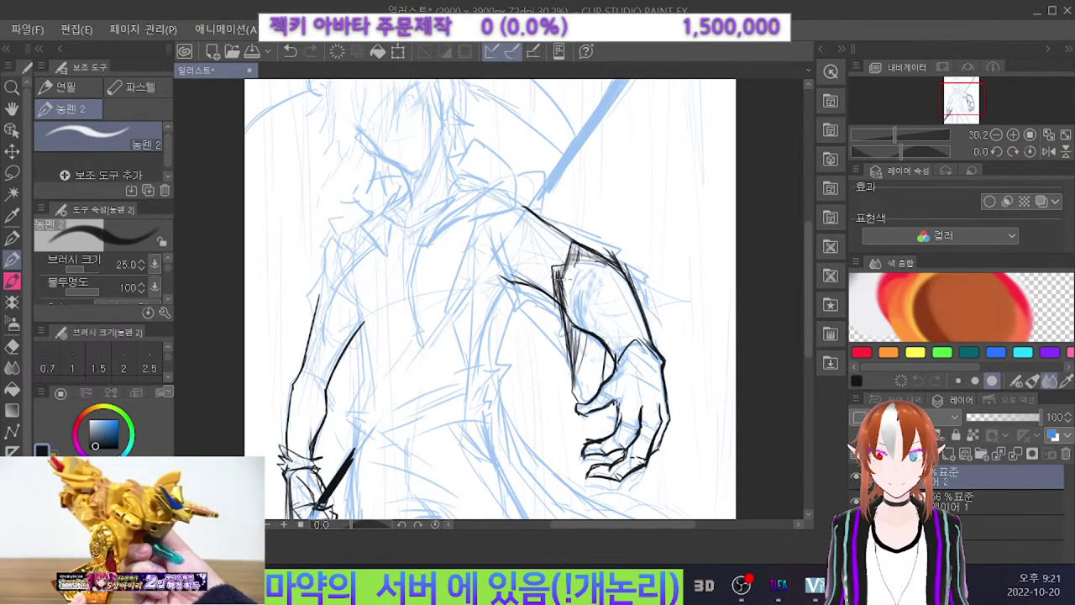
key(ctrl+z)
drag(564, 280, 572, 316)
key(ctrl+z)
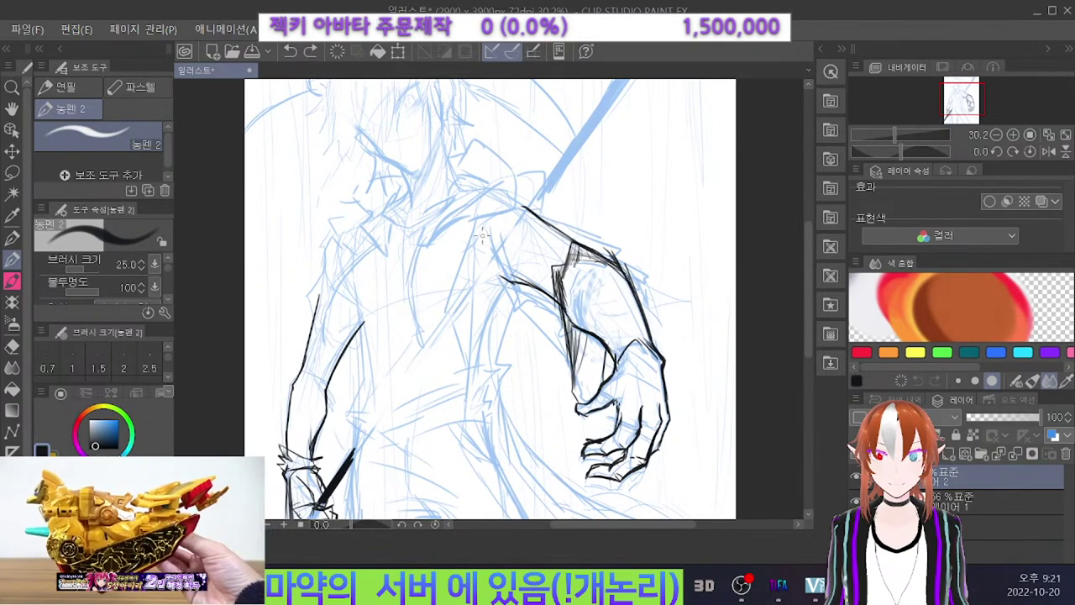
Draw the sleeve's underside from the armpit to the hanging tip and erase the arm line inside it.
drag(497, 269, 521, 309)
drag(501, 246, 529, 312)
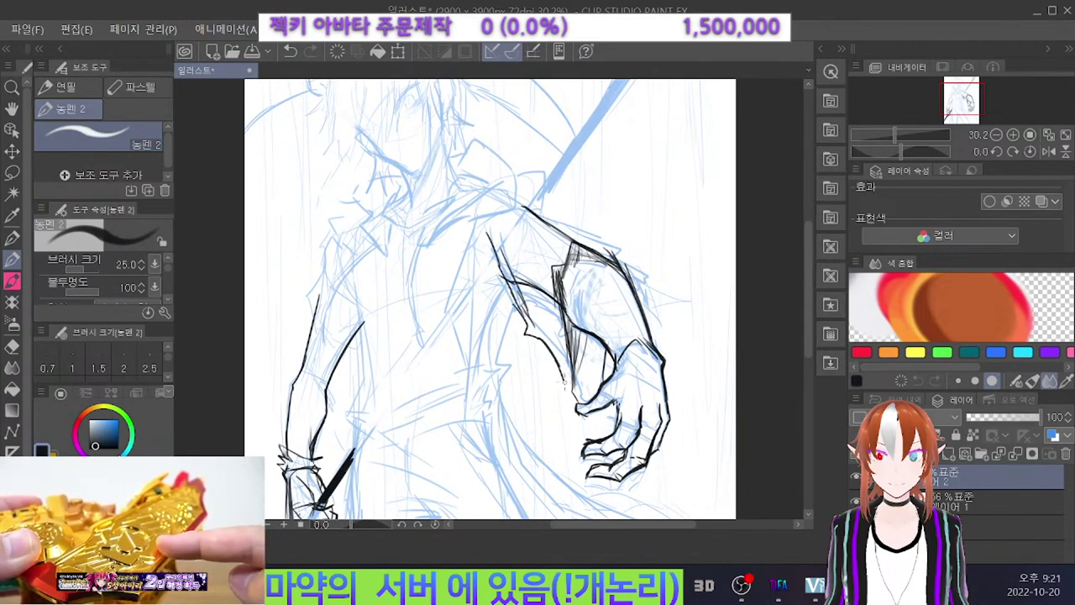
key(e)
drag(553, 307, 544, 291)
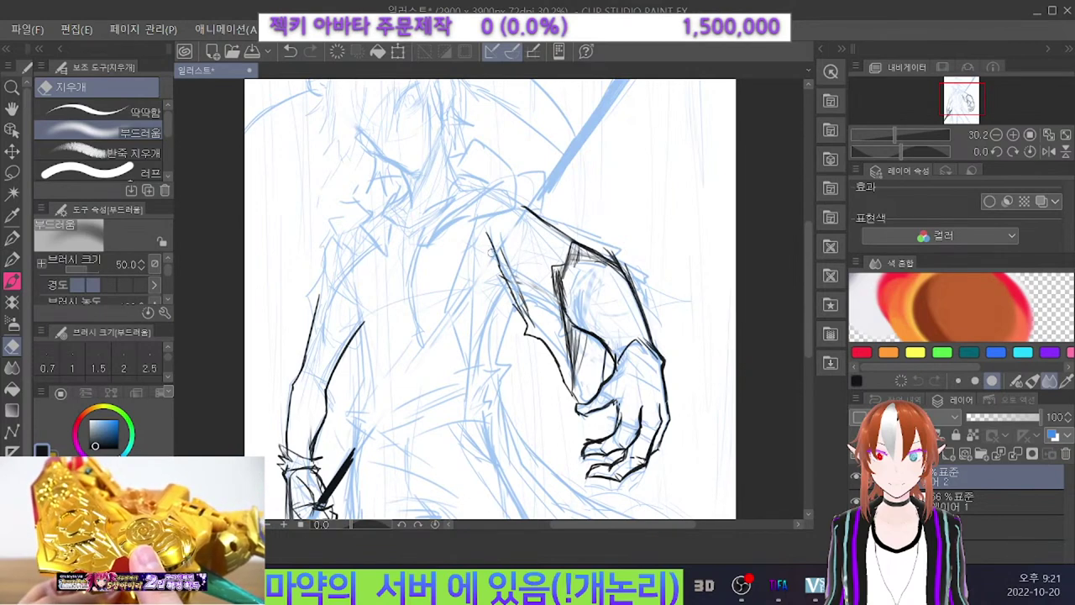
key(p)
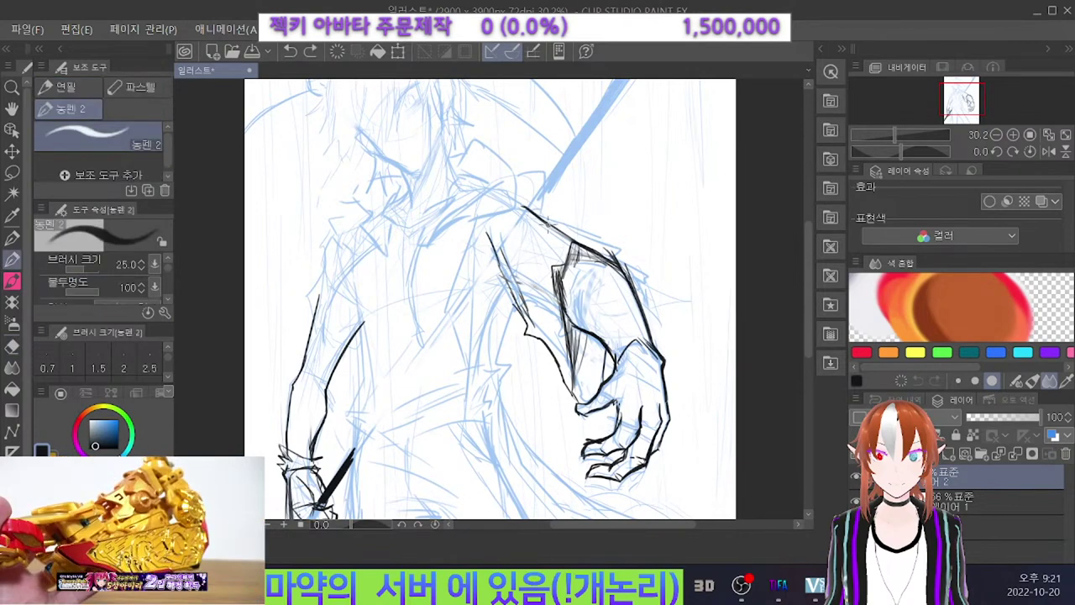
Erase the upper end of the shoulder line and redraw it as a peaked shoulder edge.
key(e)
mouse_move(514, 204)
mouse_down()
mouse_move(501, 206)
mouse_move(575, 236)
mouse_move(554, 229)
mouse_up()
key(p)
key(ctrl+z)
key(ctrl+z)
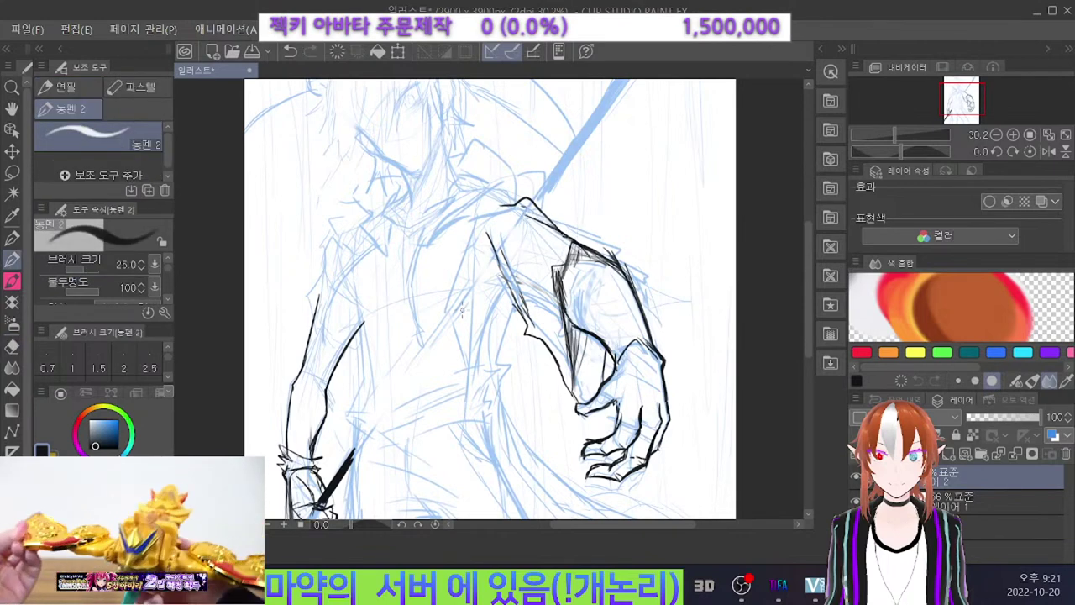
Draw a thin fold line inside the upper sleeve, retrying the stroke until it fits.
key(ctrl+z)
drag(522, 231, 551, 333)
key(ctrl+z)
key(ctrl+z)
key(ctrl+z)
drag(536, 294, 551, 334)
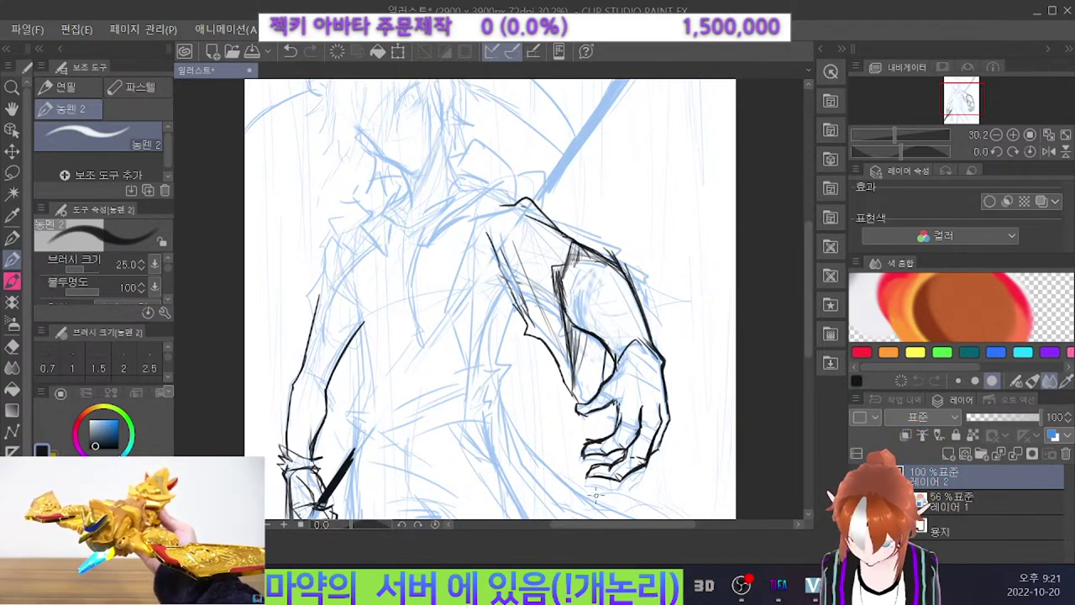
Draw the coat's front edge from chest to hip and its notched back edge from the armpit to the waist.
mouse_move(468, 215)
mouse_down()
mouse_move(452, 304)
mouse_move(451, 441)
mouse_up()
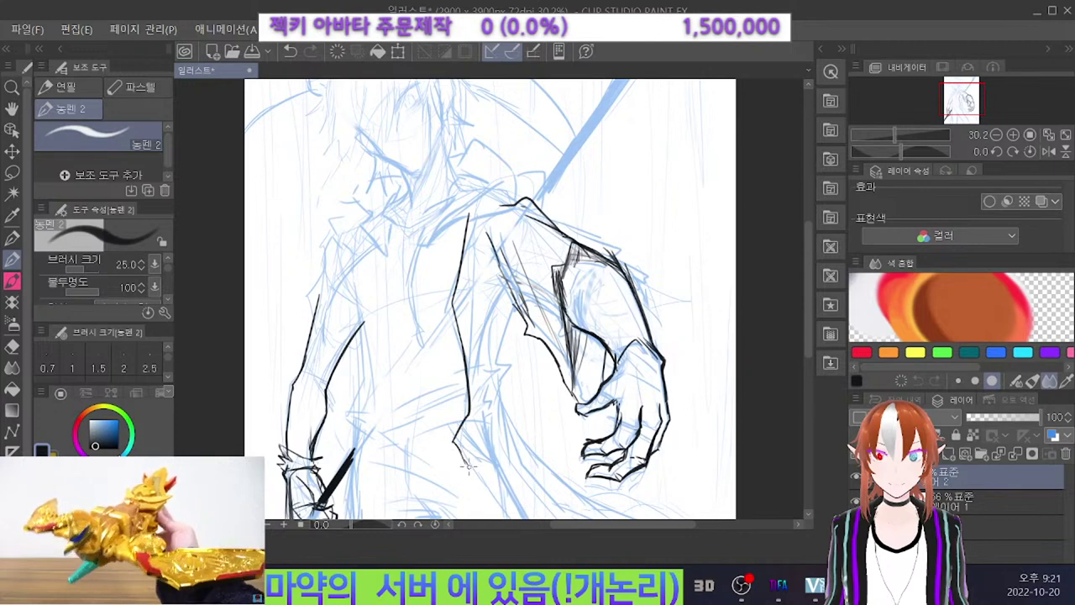
drag(503, 315, 497, 340)
drag(518, 299, 493, 347)
key(ctrl+z)
key(ctrl+z)
drag(516, 294, 509, 365)
mouse_move(507, 366)
mouse_down()
mouse_move(481, 426)
mouse_move(486, 411)
mouse_up()
key(ctrl+z)
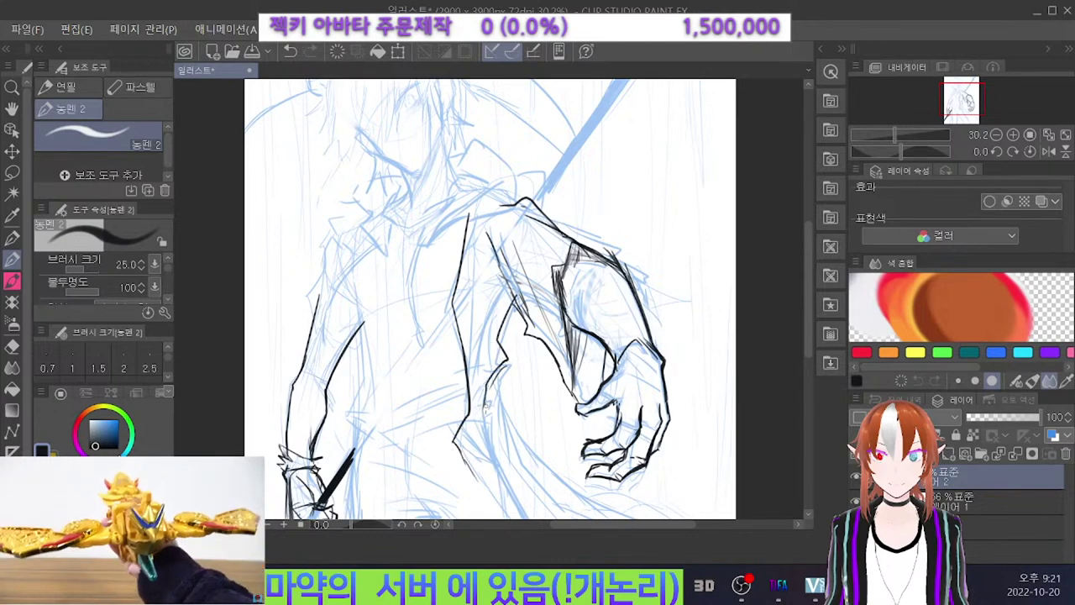
key(ctrl+z)
drag(502, 375, 486, 452)
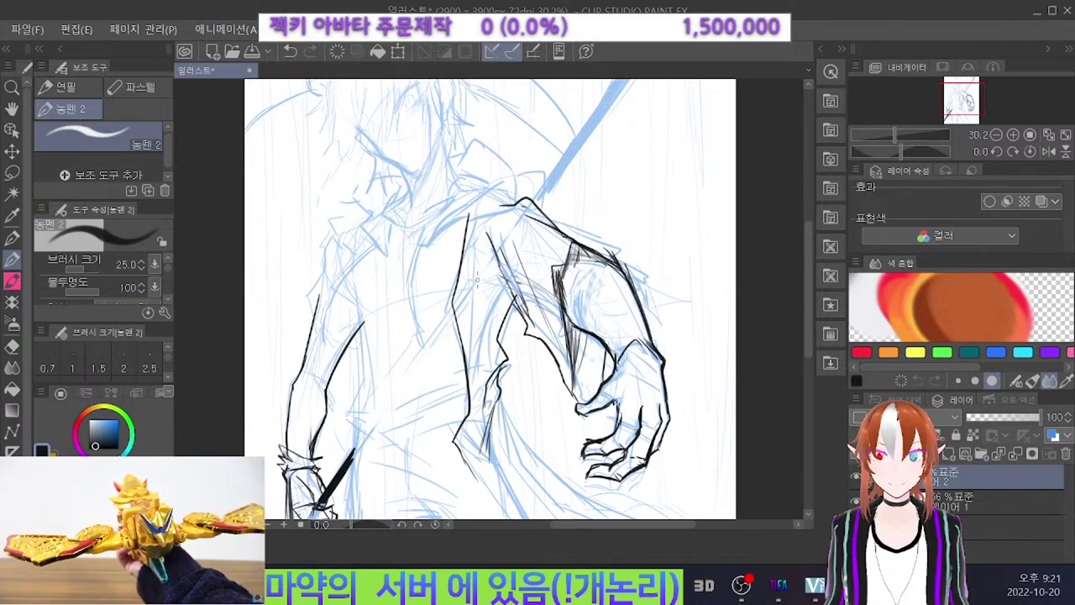
Draw the lower edge of the flowing coat tail from the hip out to the canvas edge.
scroll(599, 142, down, 5)
scroll(617, 445, up, 3)
scroll(504, 415, down, 3)
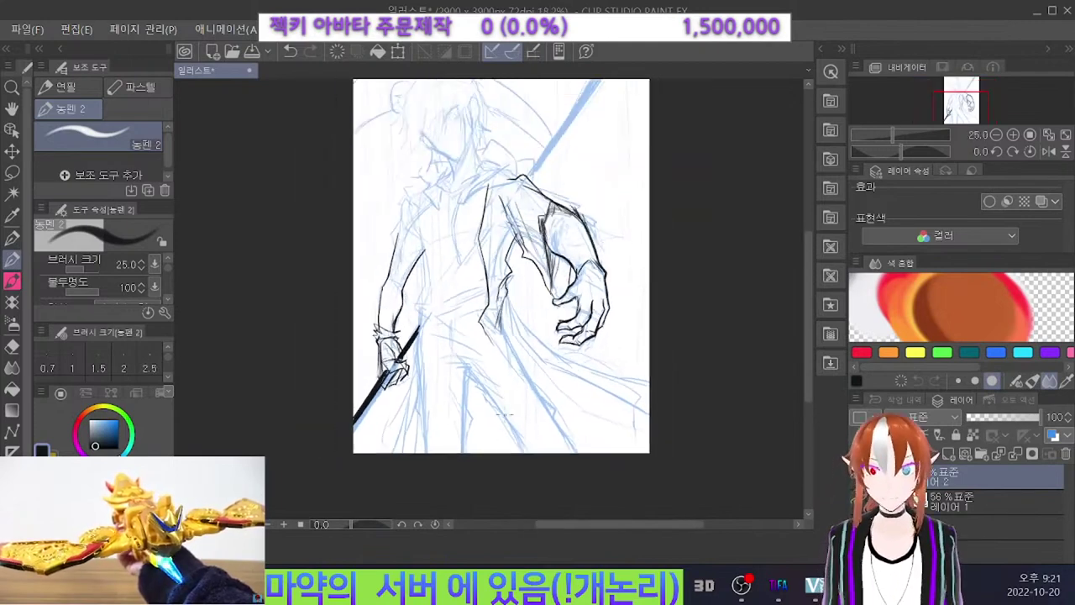
scroll(552, 263, up, 2)
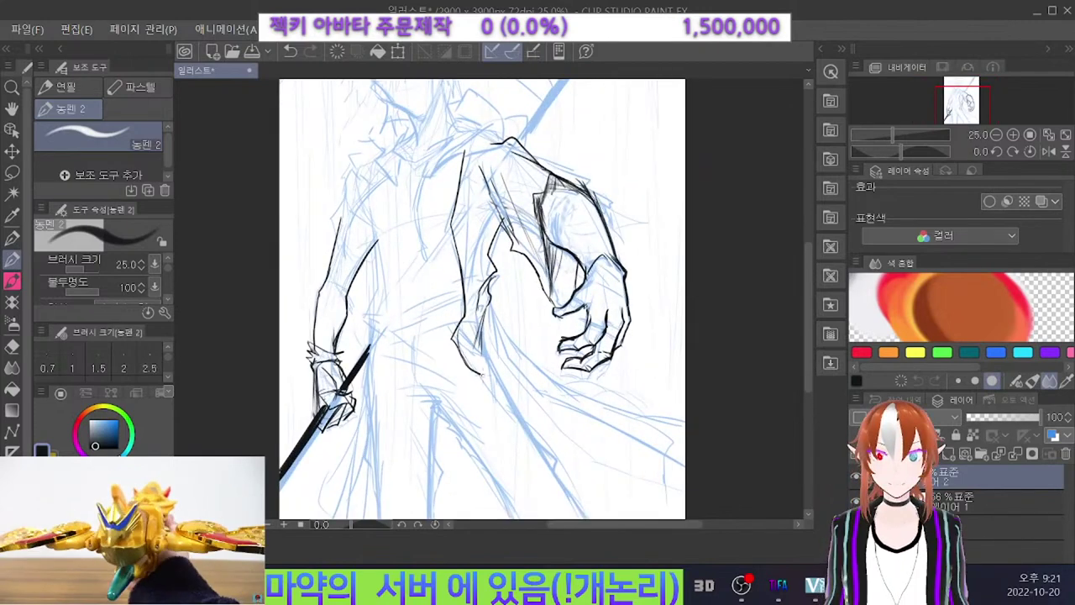
drag(483, 375, 661, 458)
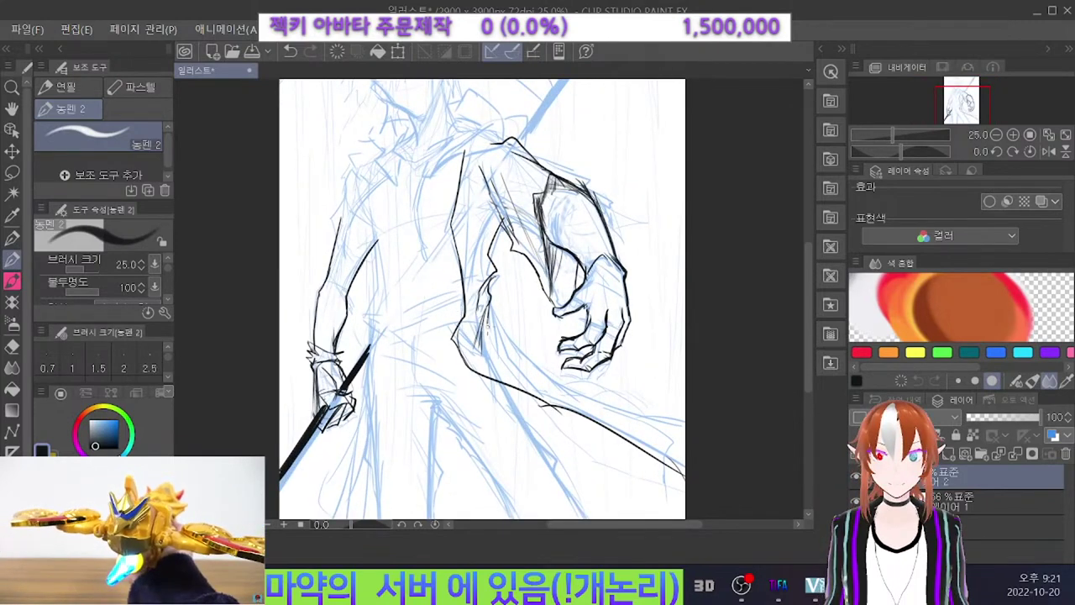
Draw the inner and upper edges of the coat tail from the waist to the canvas edge, reworking the strokes.
mouse_move(484, 324)
mouse_down()
mouse_move(593, 395)
mouse_move(683, 494)
mouse_up()
key(ctrl+z)
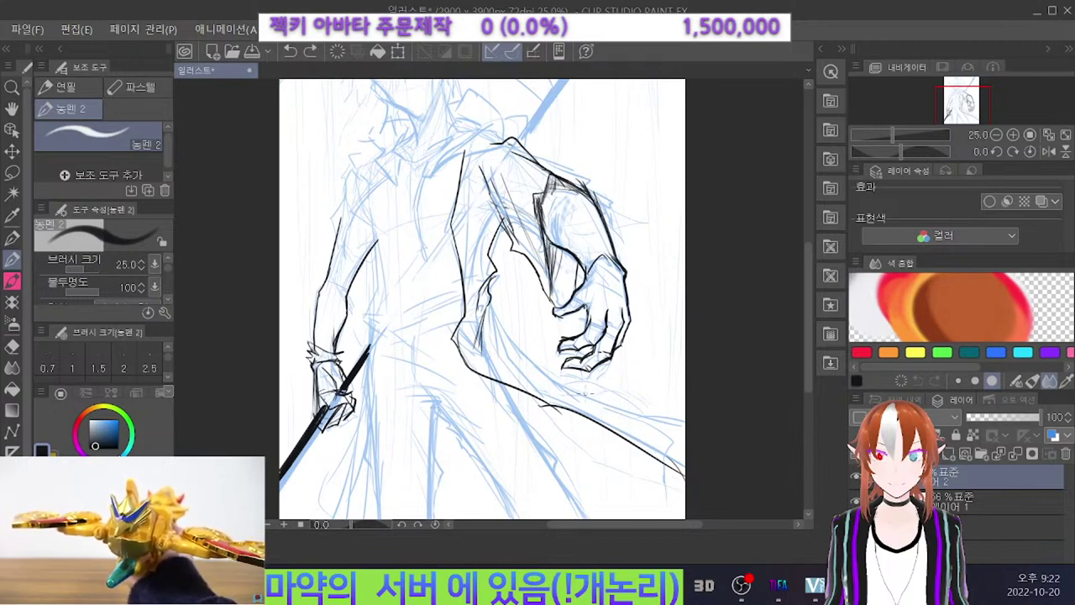
drag(481, 332, 685, 458)
mouse_move(486, 324)
mouse_down()
mouse_move(545, 382)
mouse_move(588, 399)
mouse_move(677, 406)
mouse_move(602, 363)
mouse_up()
key(ctrl+z)
key(ctrl+z)
drag(684, 418, 581, 367)
key(ctrl+z)
mouse_move(685, 416)
mouse_down()
mouse_move(606, 367)
mouse_move(477, 328)
mouse_up()
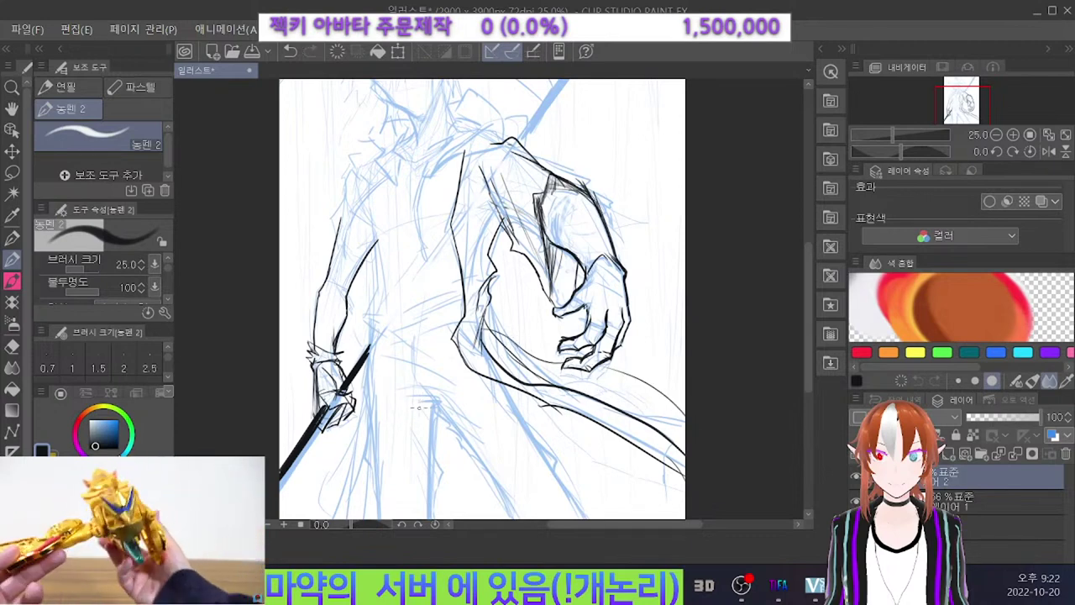
Draw the outer contour of the leg below the coat tail and a short crease at the crotch.
drag(508, 380, 588, 518)
key(ctrl+z)
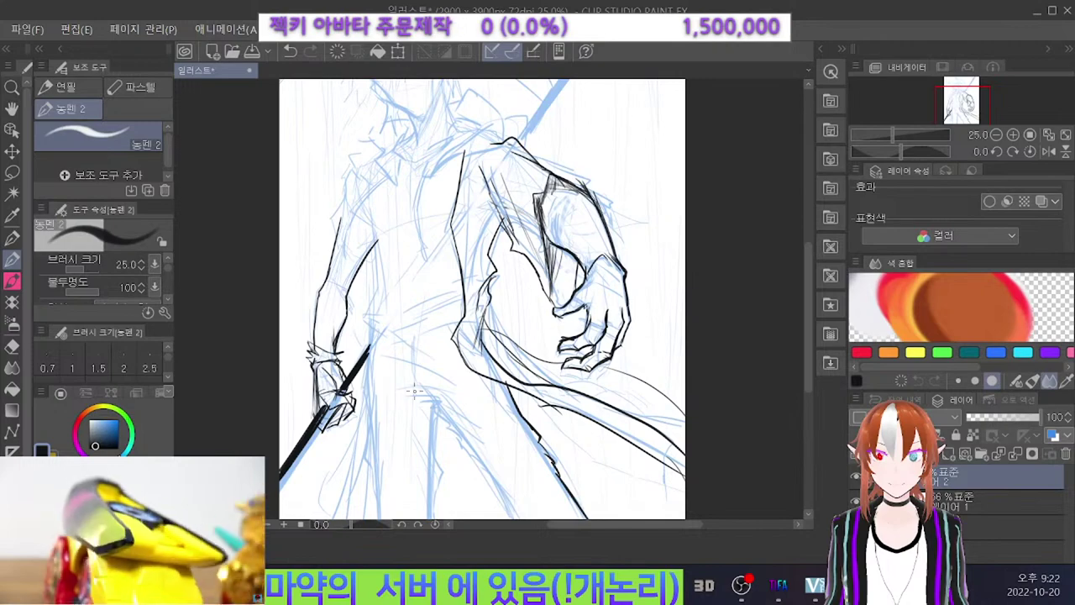
drag(414, 390, 438, 394)
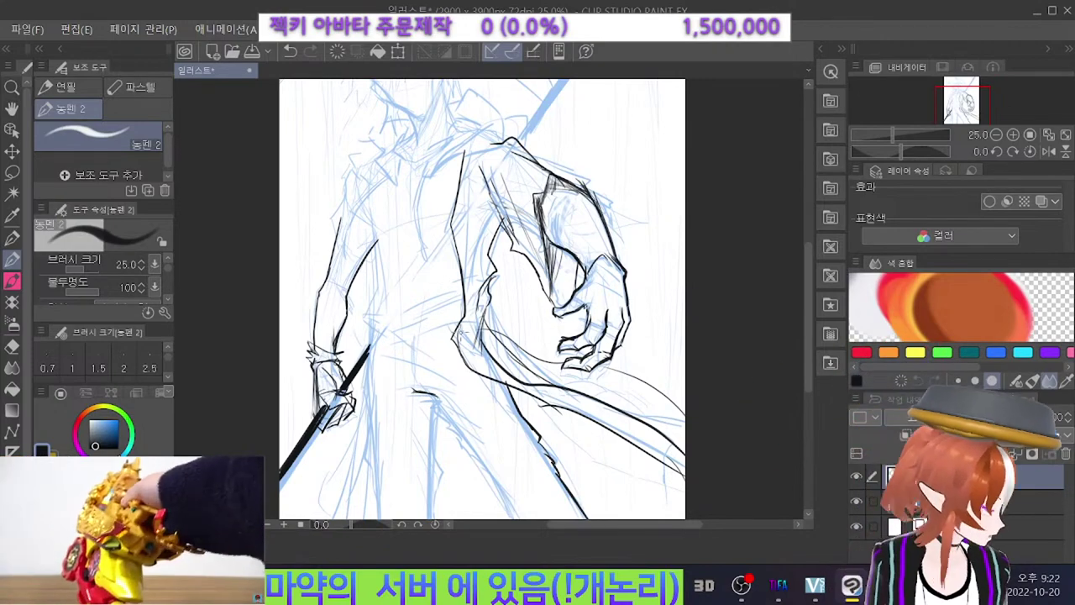
key(ctrl+z)
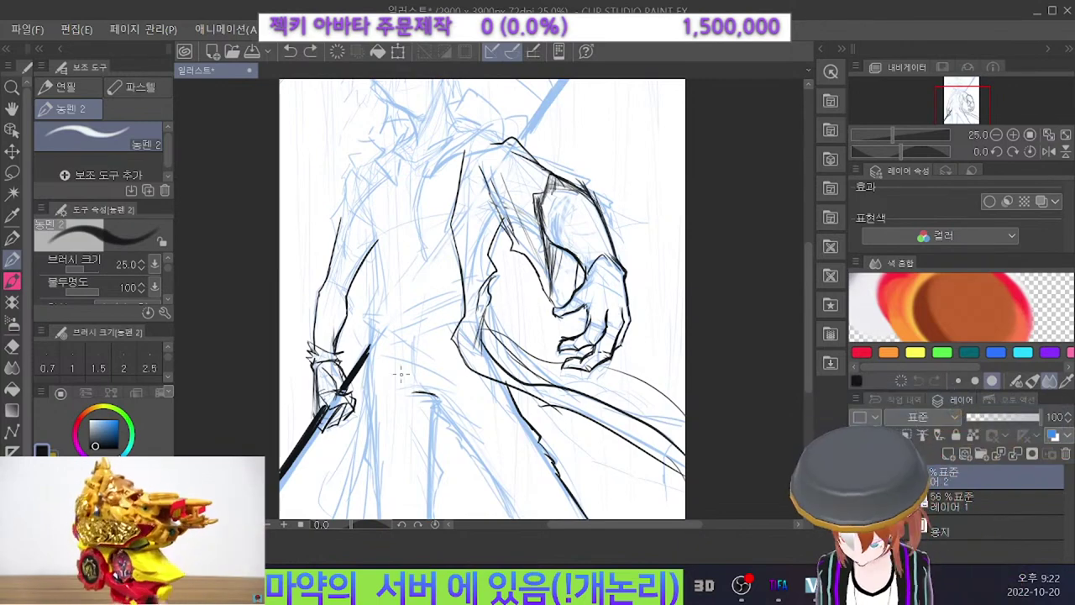
Extend the crotch crease sideways and draw the curved fly line above it.
key(ctrl+z)
mouse_move(401, 392)
mouse_down()
mouse_move(437, 393)
mouse_move(410, 399)
mouse_up()
key(ctrl+z)
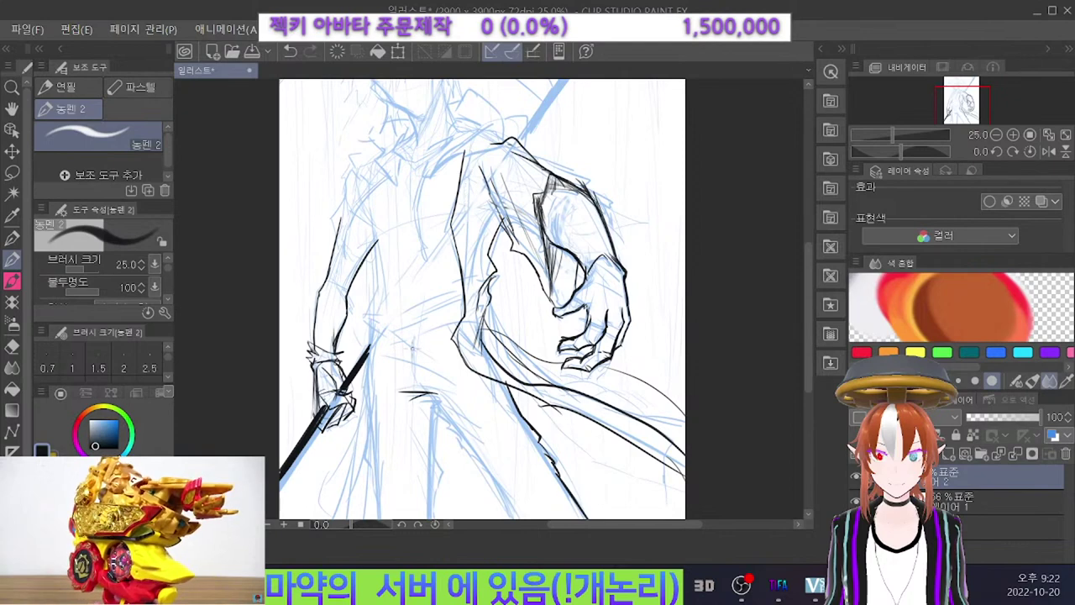
key(ctrl+z)
drag(414, 338, 421, 388)
key(ctrl+z)
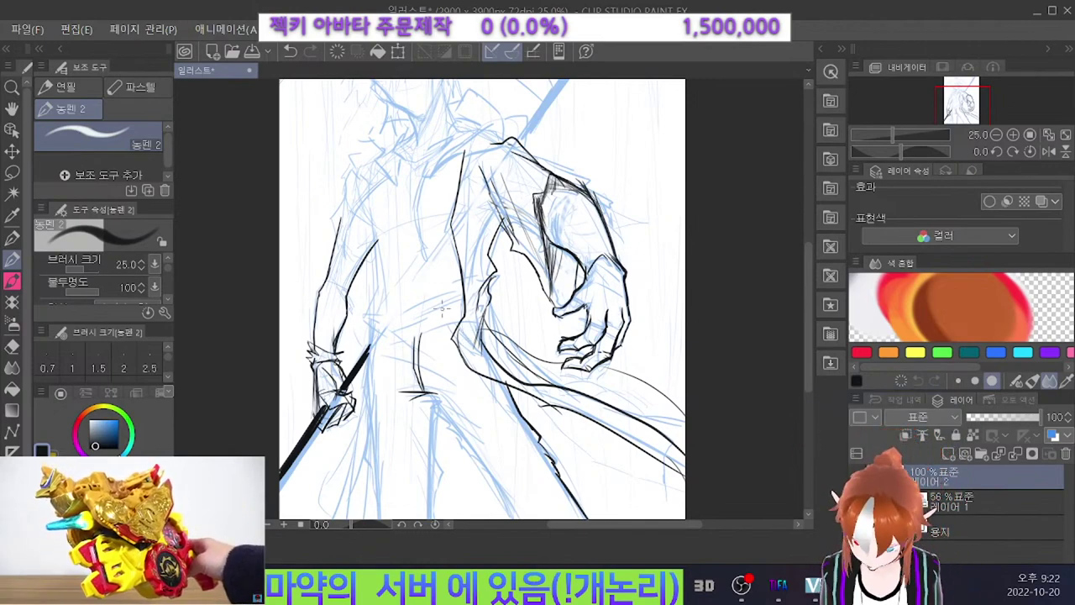
Draw diagonal fabric creases across the trousers around the fly line, reworking the strokes.
mouse_move(435, 329)
mouse_down()
mouse_move(442, 409)
mouse_move(435, 368)
mouse_move(388, 366)
mouse_move(468, 391)
mouse_up()
key(ctrl+z)
mouse_move(380, 359)
mouse_down()
mouse_move(473, 395)
mouse_move(445, 393)
mouse_up()
key(ctrl+z)
key(ctrl+z)
key(ctrl+z)
key(ctrl+z)
mouse_move(395, 341)
mouse_down()
mouse_move(440, 364)
mouse_move(455, 354)
mouse_up()
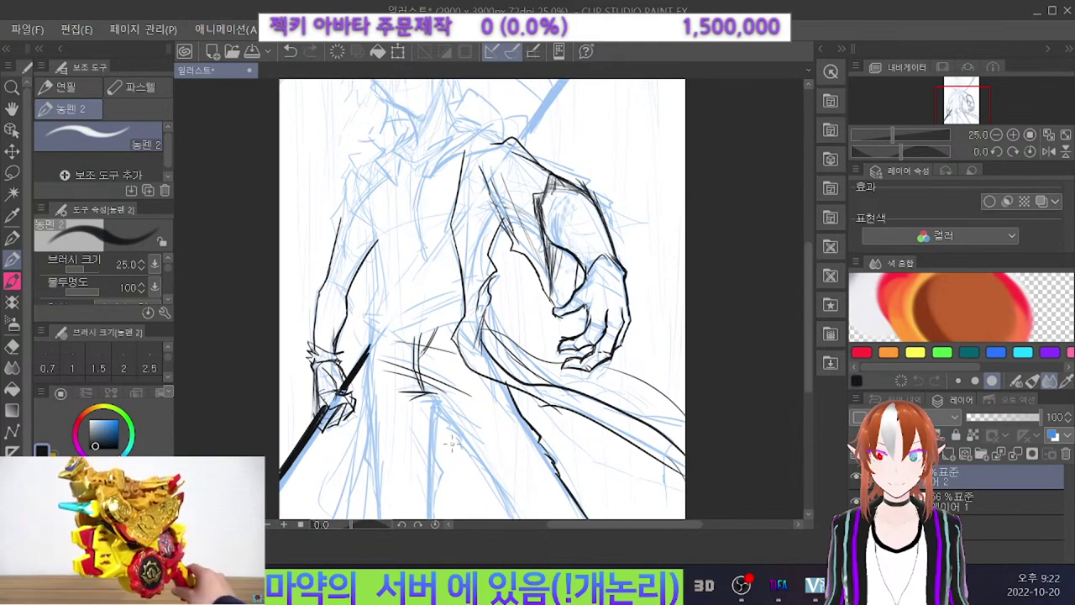
key(ctrl+z)
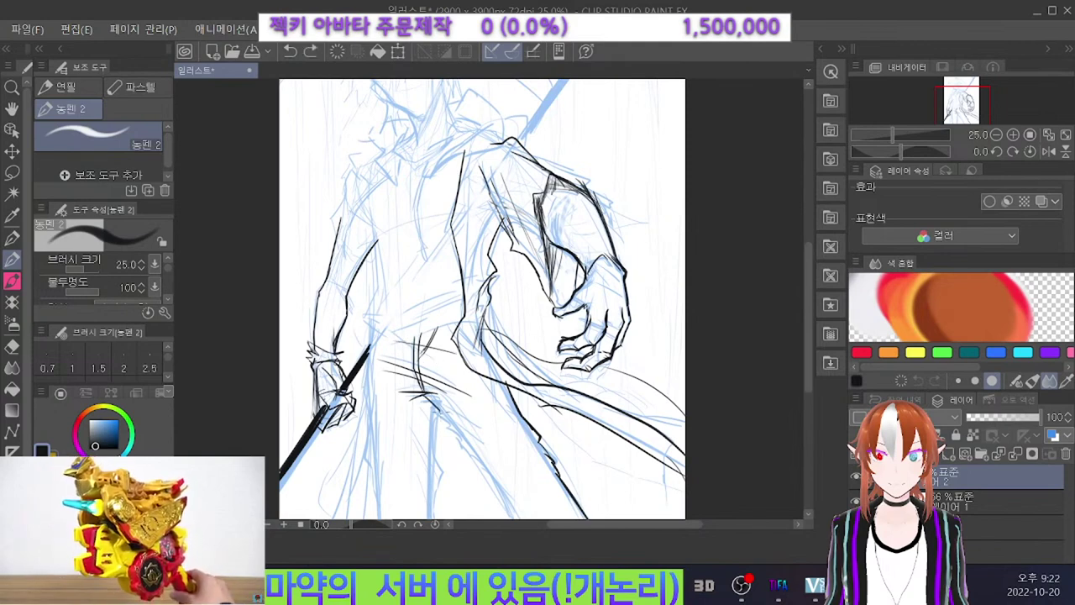
key(ctrl+z)
Draw the jagged inner contours of both legs from the crotch down to the canvas edge, redoing strokes.
drag(443, 423, 473, 450)
key(ctrl+z)
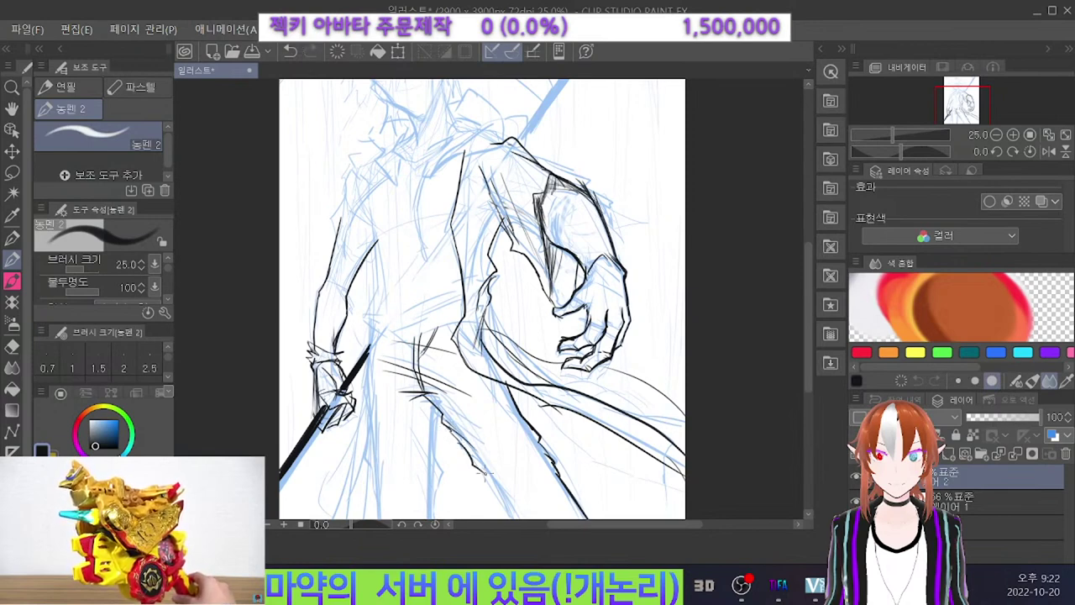
drag(561, 473, 496, 413)
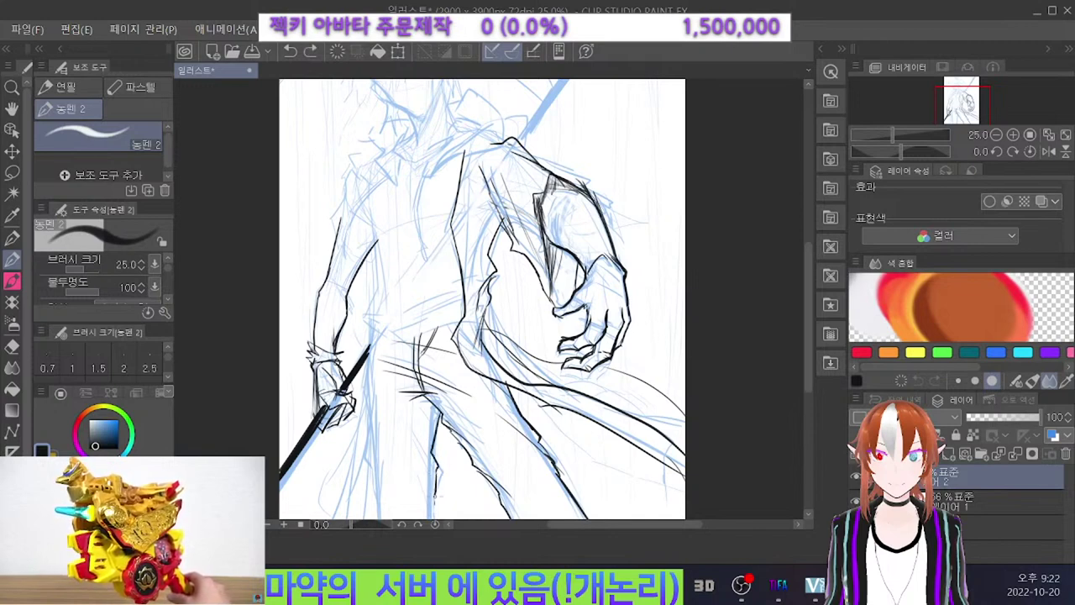
key(ctrl+z)
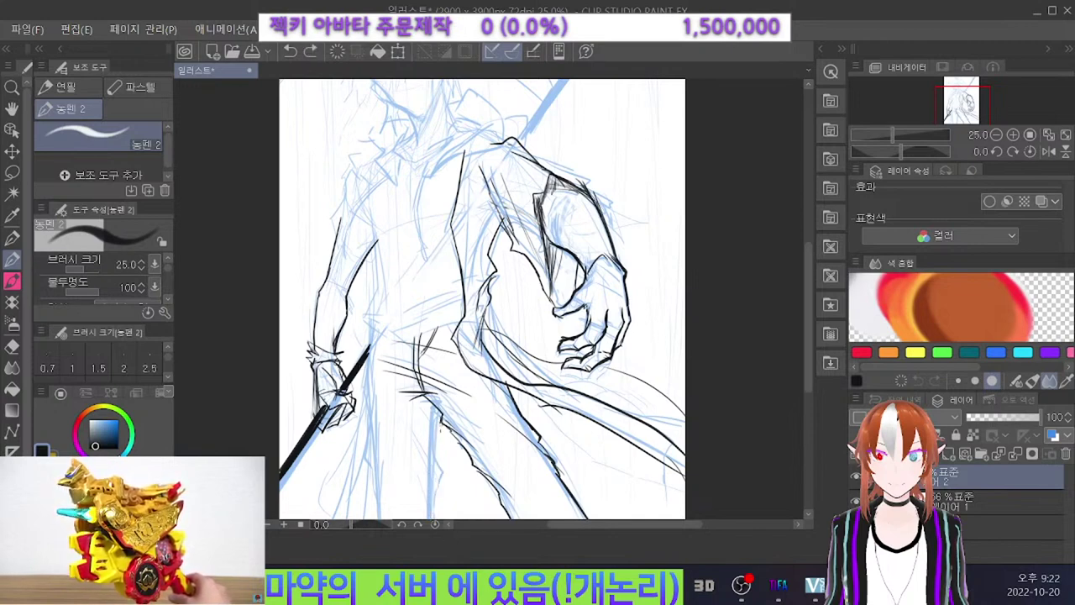
drag(438, 411, 433, 536)
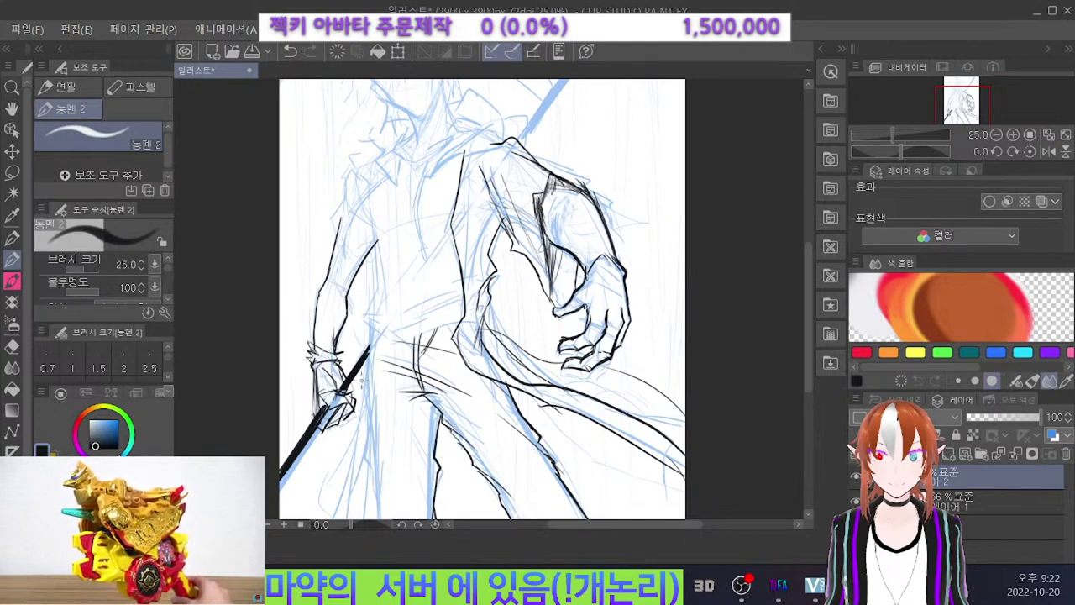
Draw the outer contour of the leg beside the weapon hand and the coat edges running down next to it.
drag(367, 369, 362, 452)
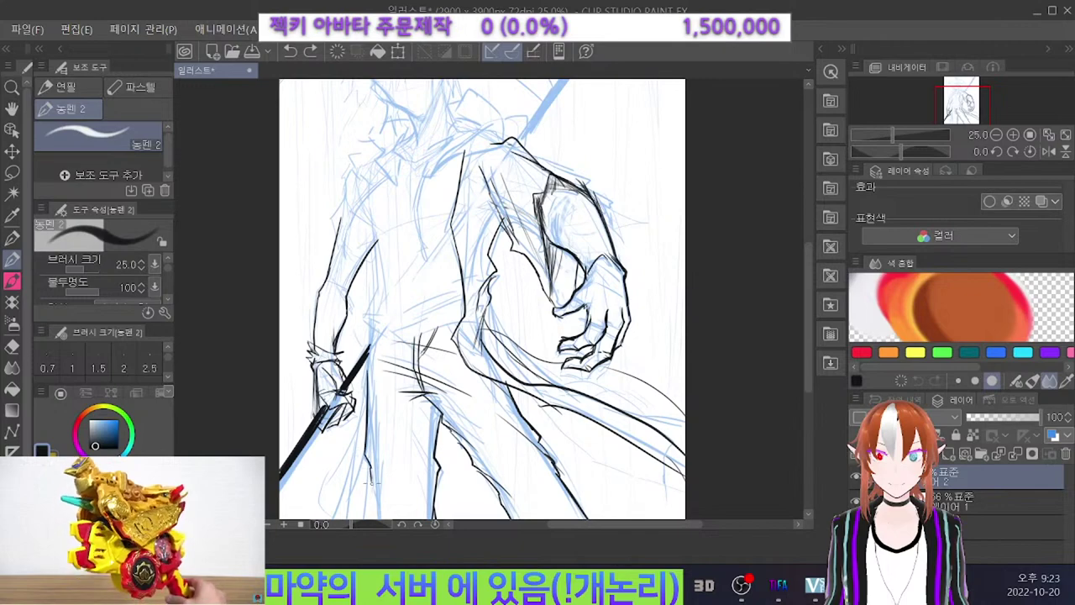
click(369, 525)
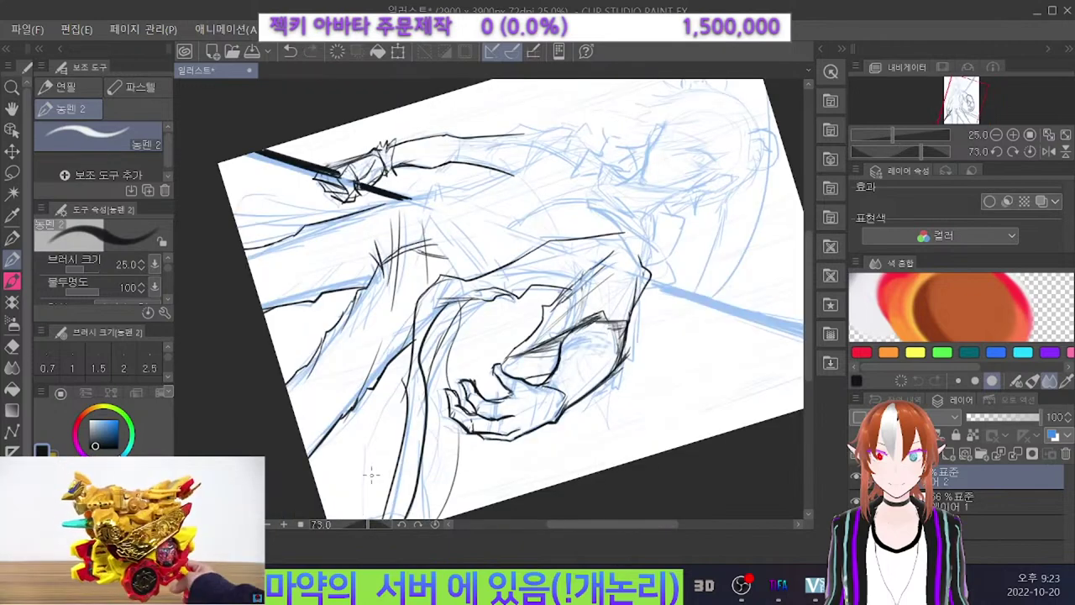
drag(368, 526, 343, 529)
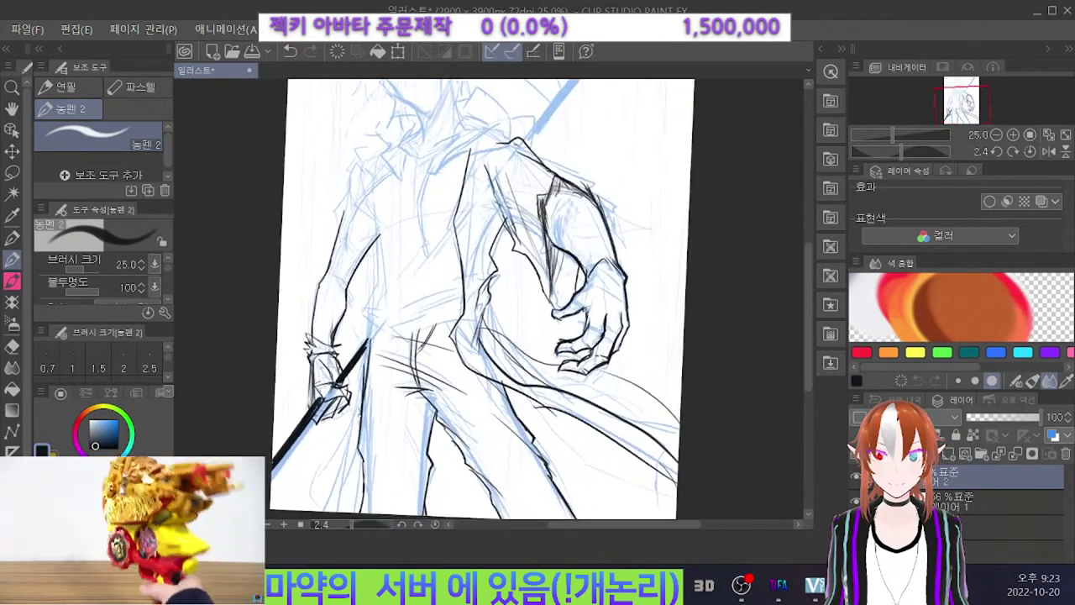
drag(370, 356, 355, 451)
mouse_move(366, 344)
mouse_down()
mouse_move(345, 442)
mouse_move(315, 501)
mouse_up()
key(ctrl+z)
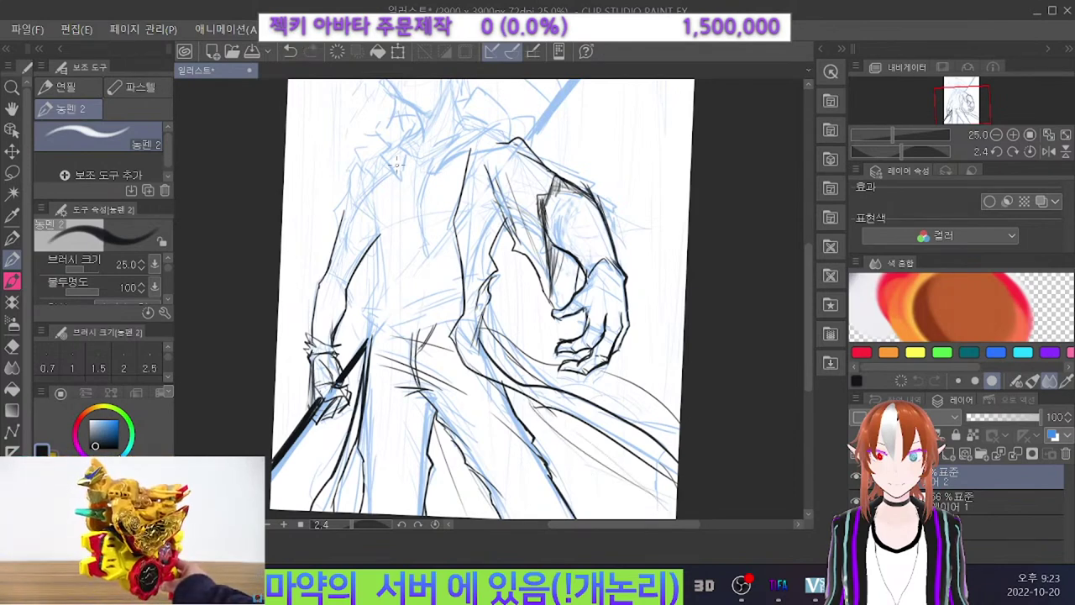
Draw the torso's side line from chest to waist beside the weapon arm and try a jagged outline over that shoulder.
mouse_move(399, 177)
mouse_down()
mouse_move(390, 248)
mouse_move(363, 294)
mouse_up()
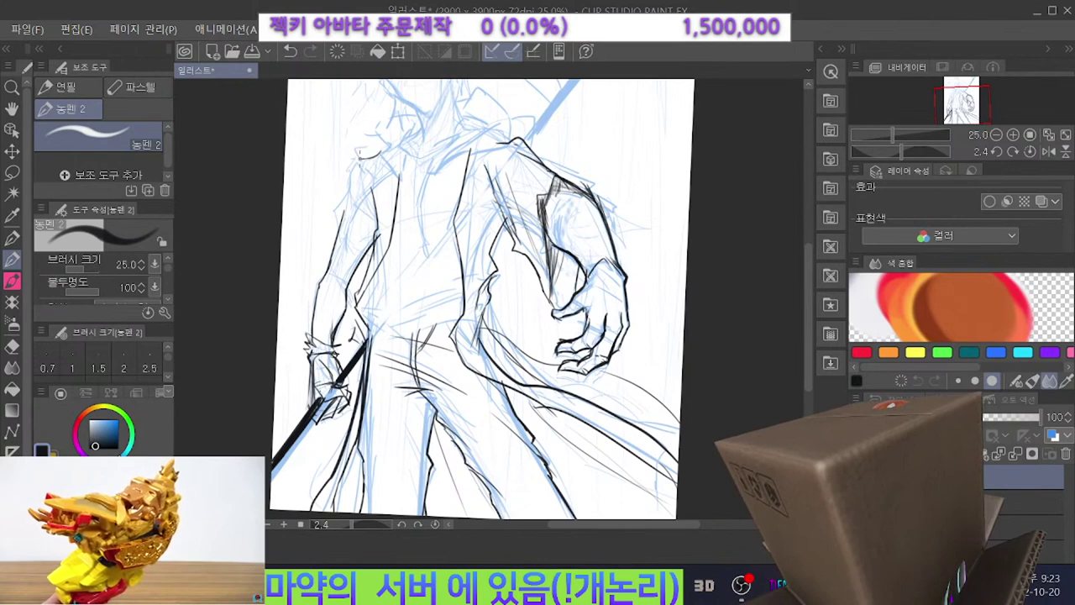
key(ctrl+z)
key(ctrl+z)
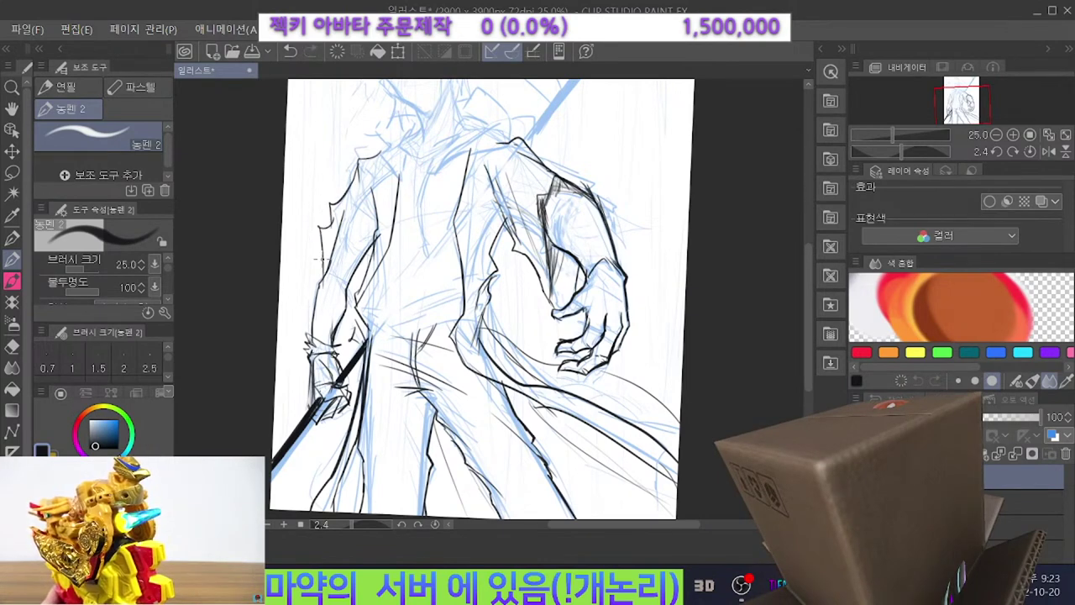
key(ctrl+z)
key(ctrl+z)
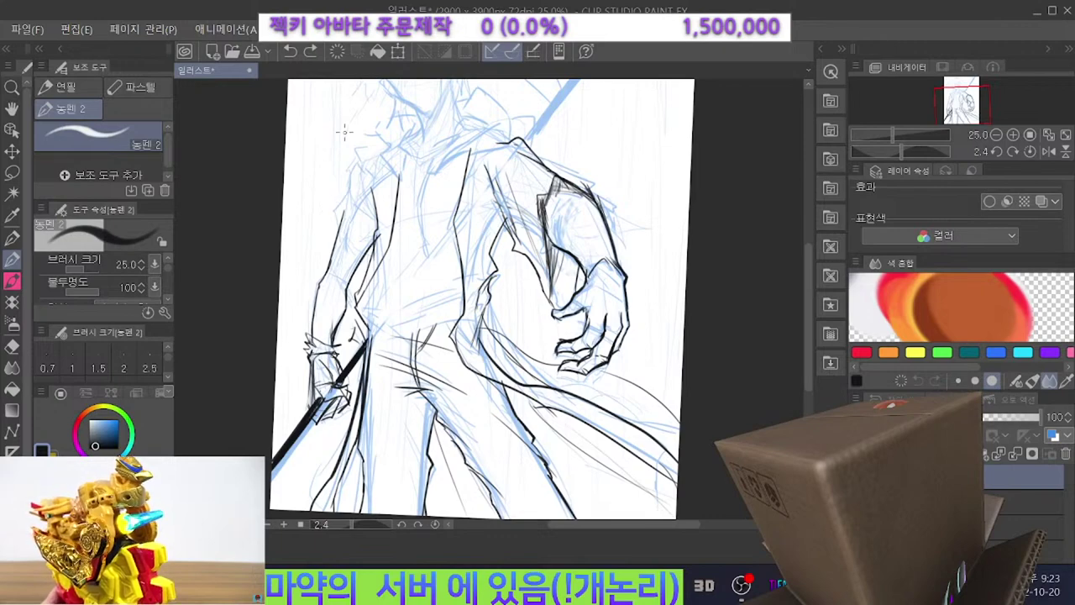
Set the brush size to 17 and draw the jaw line from below the ear down to the chin.
scroll(517, 411, down, 4)
scroll(420, 357, up, 3)
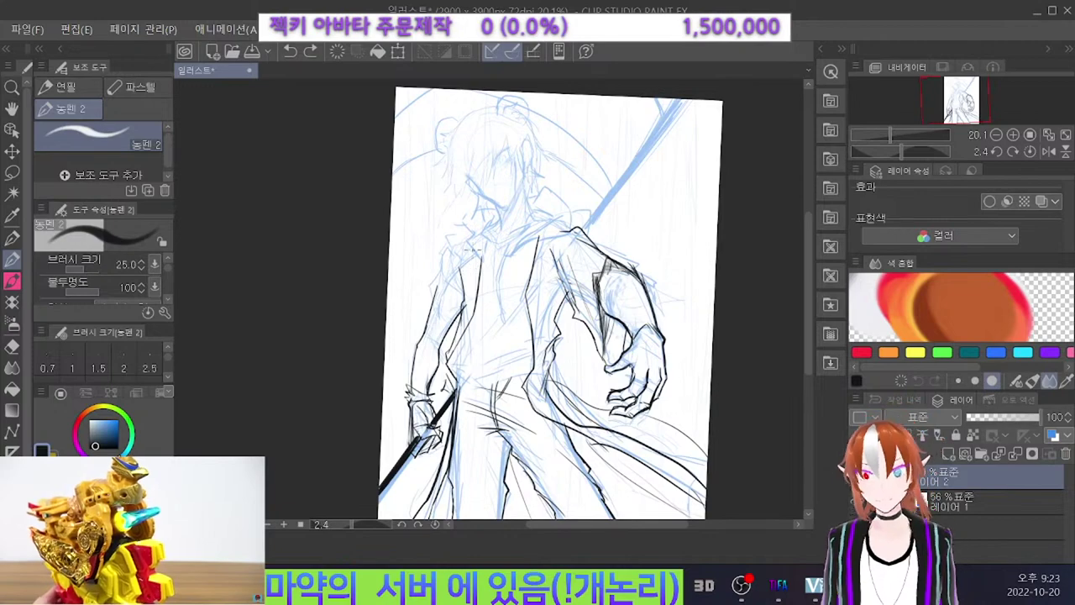
scroll(492, 143, up, 3)
scroll(491, 143, down, 3)
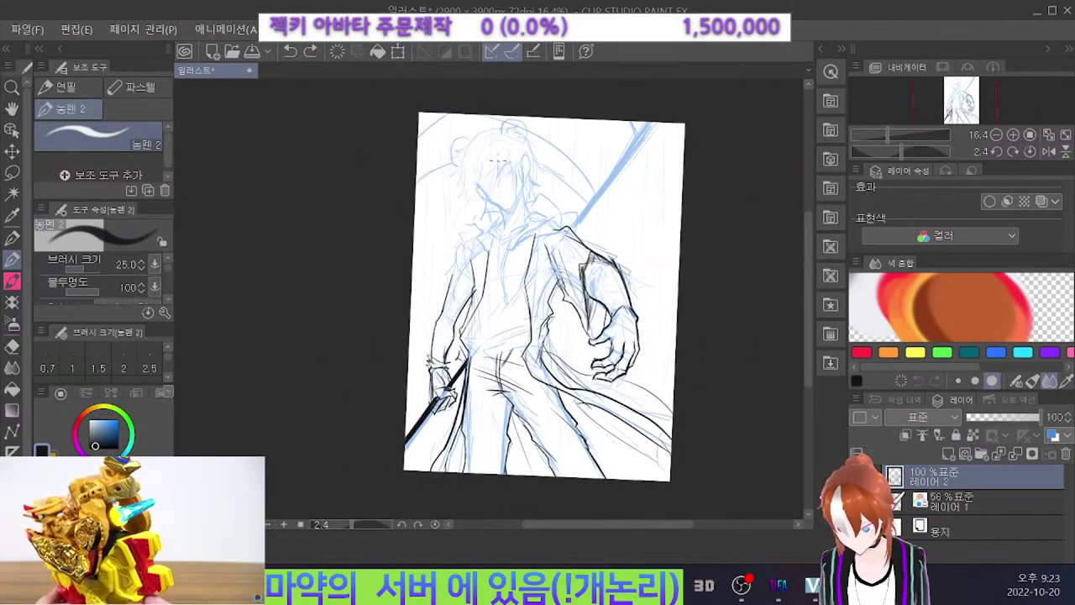
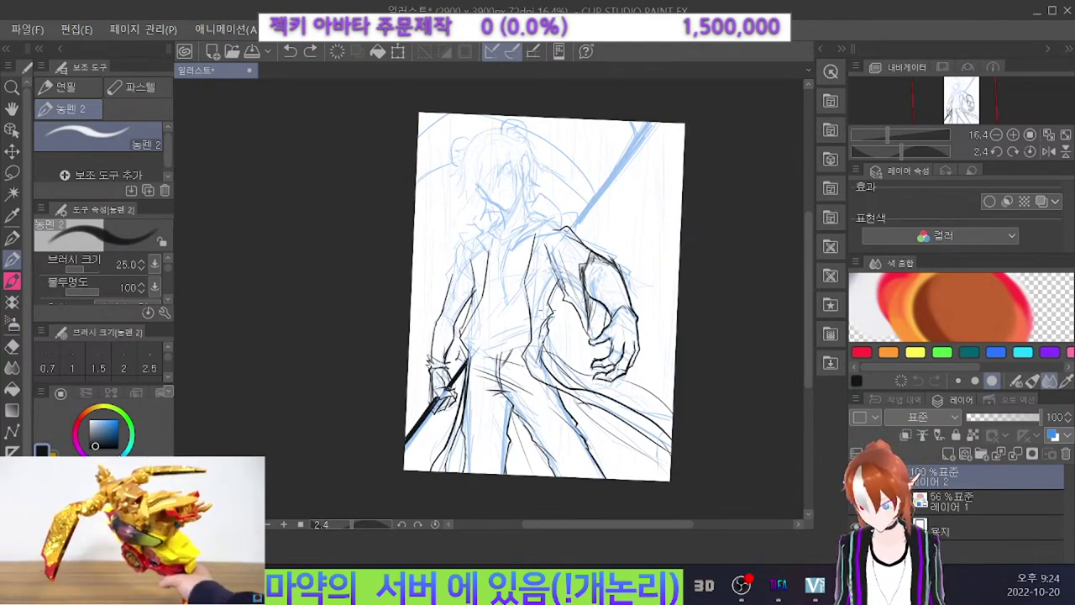
scroll(510, 205, up, 6)
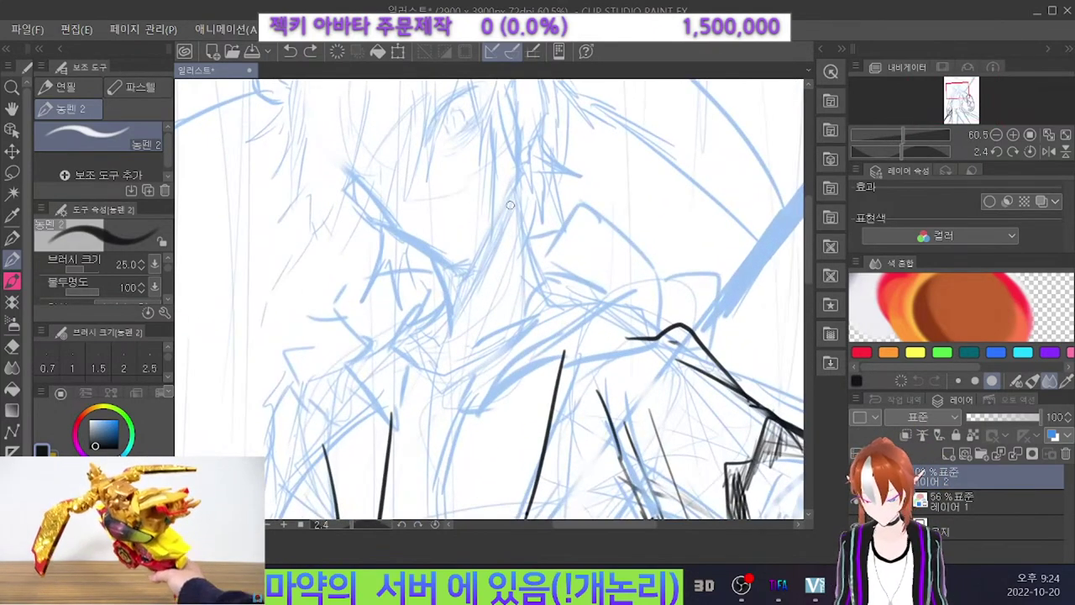
key(bracketleft)
key(bracketleft)
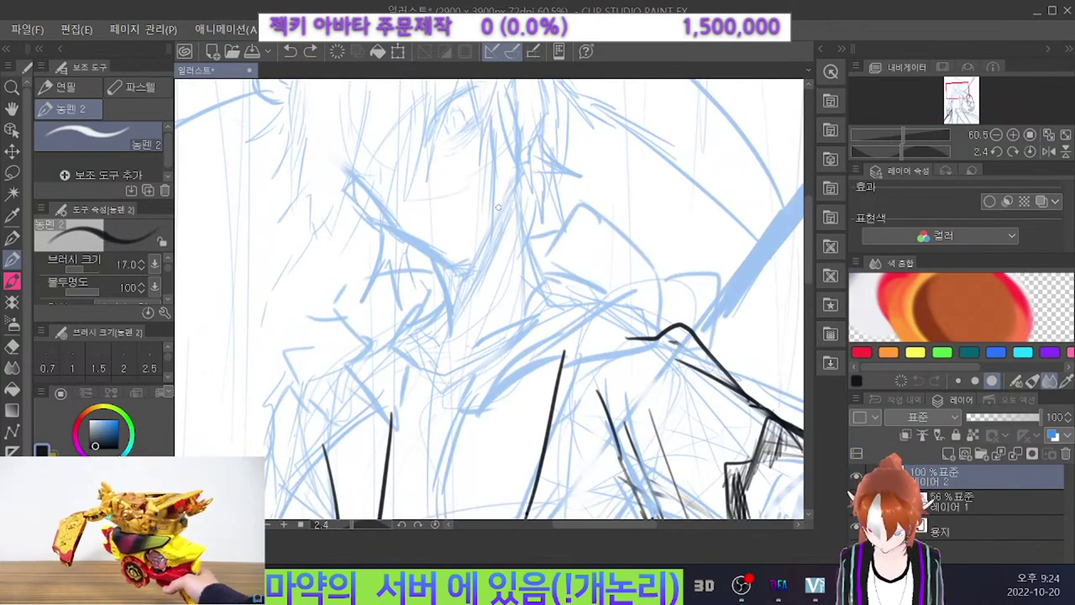
drag(480, 249, 465, 269)
drag(512, 196, 482, 242)
key(ctrl+z)
key(ctrl+z)
mouse_move(515, 184)
mouse_down()
mouse_move(465, 268)
mouse_move(452, 271)
mouse_up()
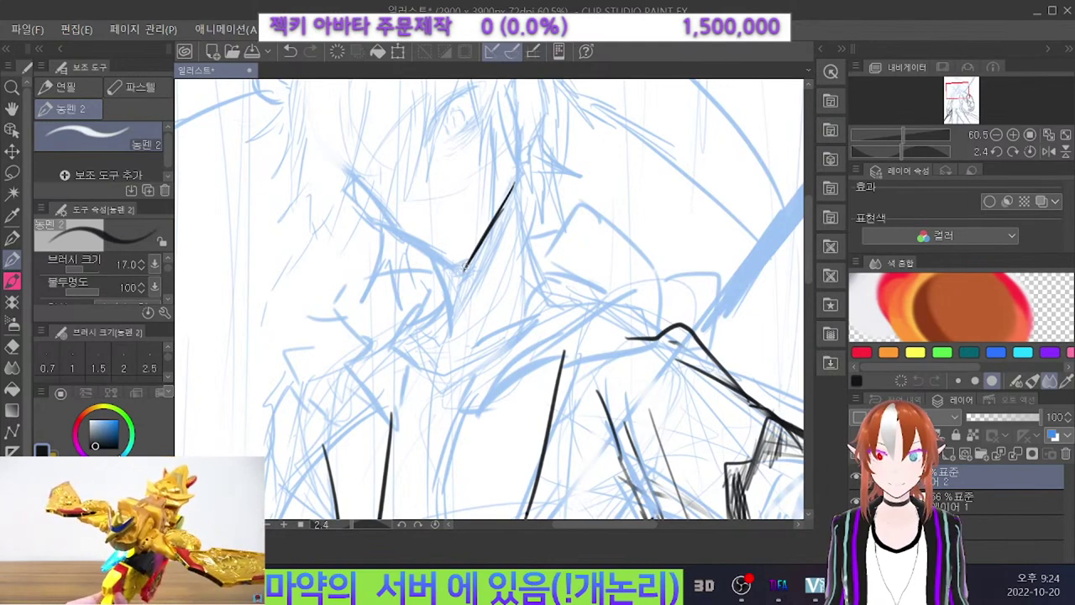
Draw the chin tip and the opposite jaw line up to the cheek, softening the stroke with the eraser.
key(e)
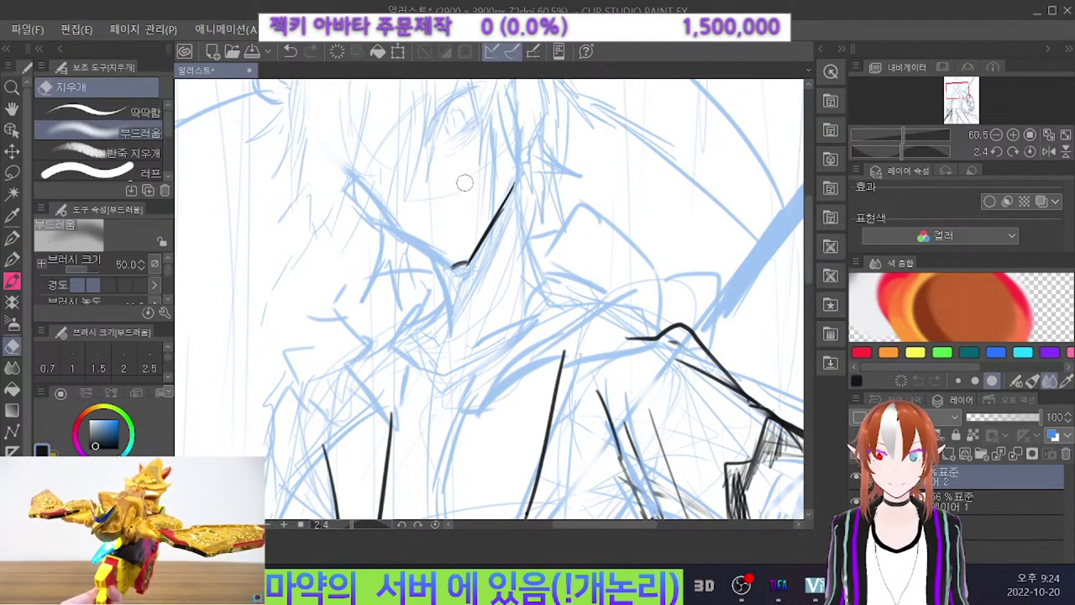
key(p)
key(ctrl+z)
drag(387, 225, 450, 266)
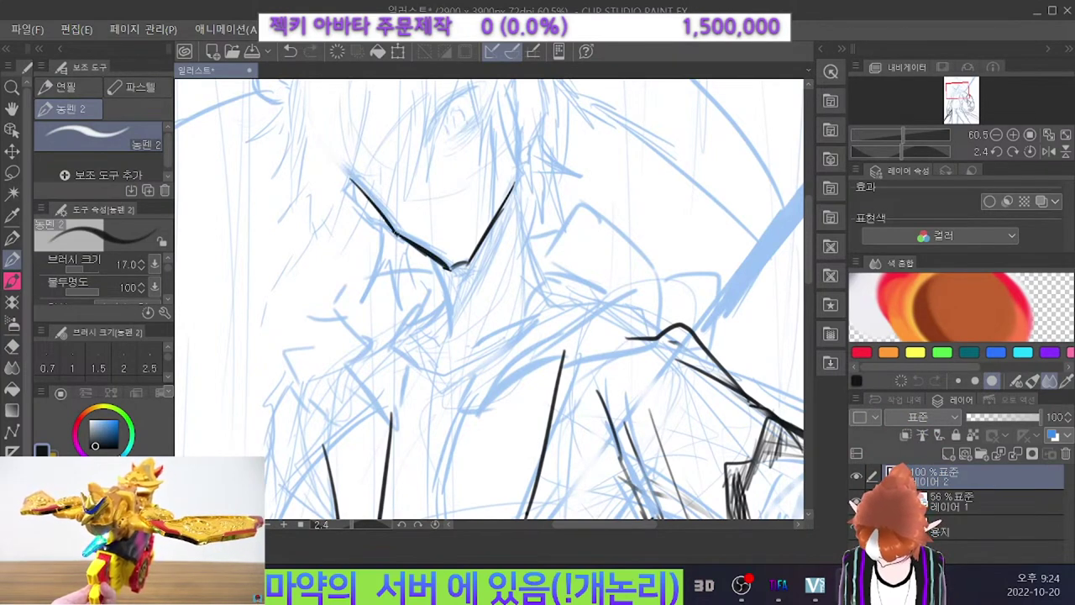
key(e)
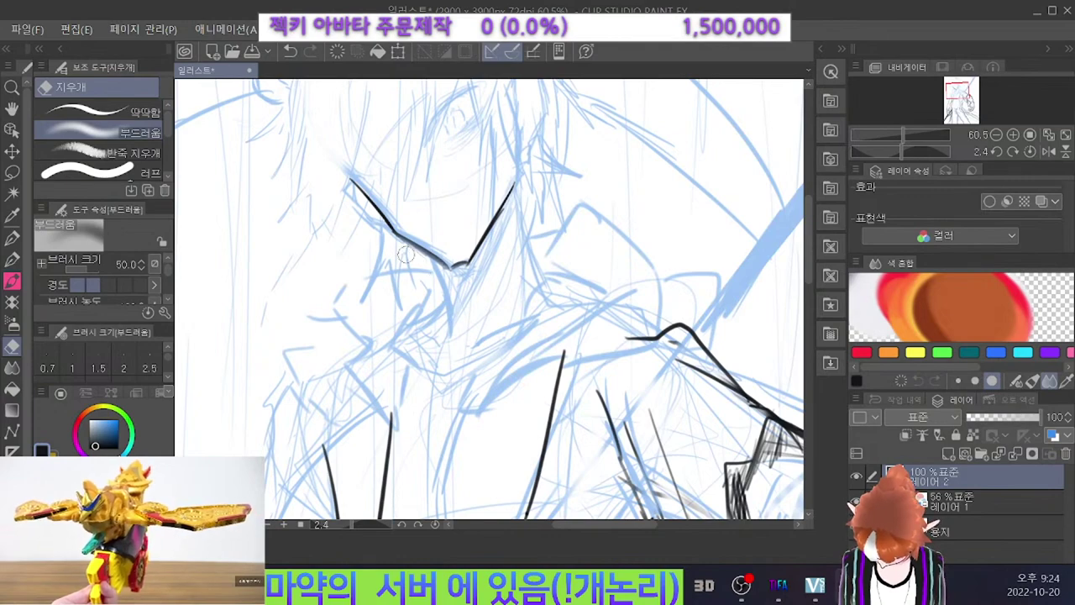
drag(420, 263, 378, 240)
key(p)
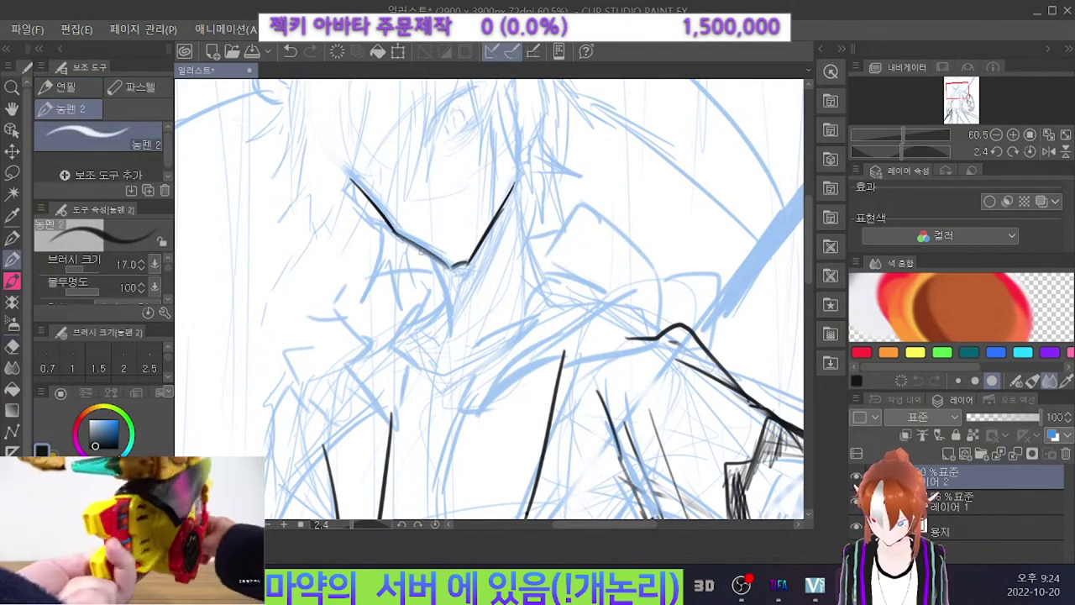
Draw both neck contours below the jaw and the short curved shoulder line at the neck's base, reworking the strokes.
drag(414, 244, 451, 311)
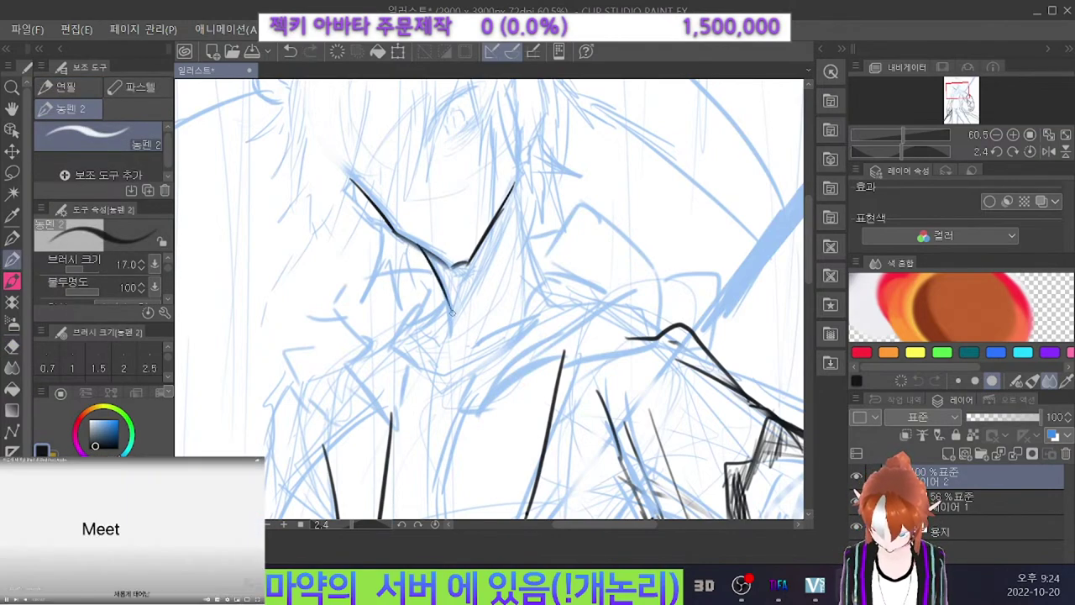
key(e)
drag(450, 286, 452, 329)
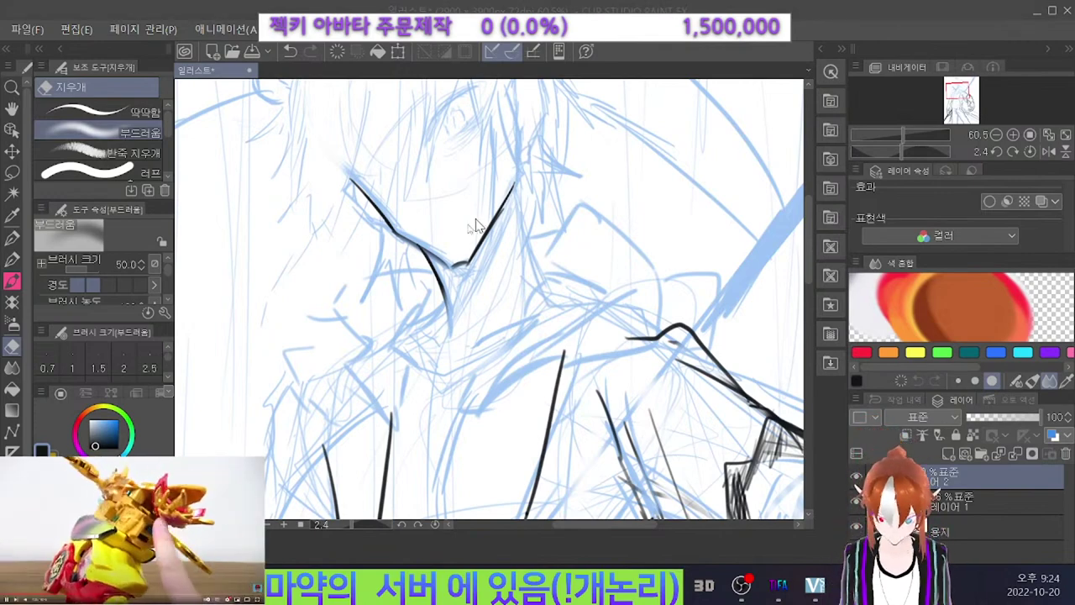
key(p)
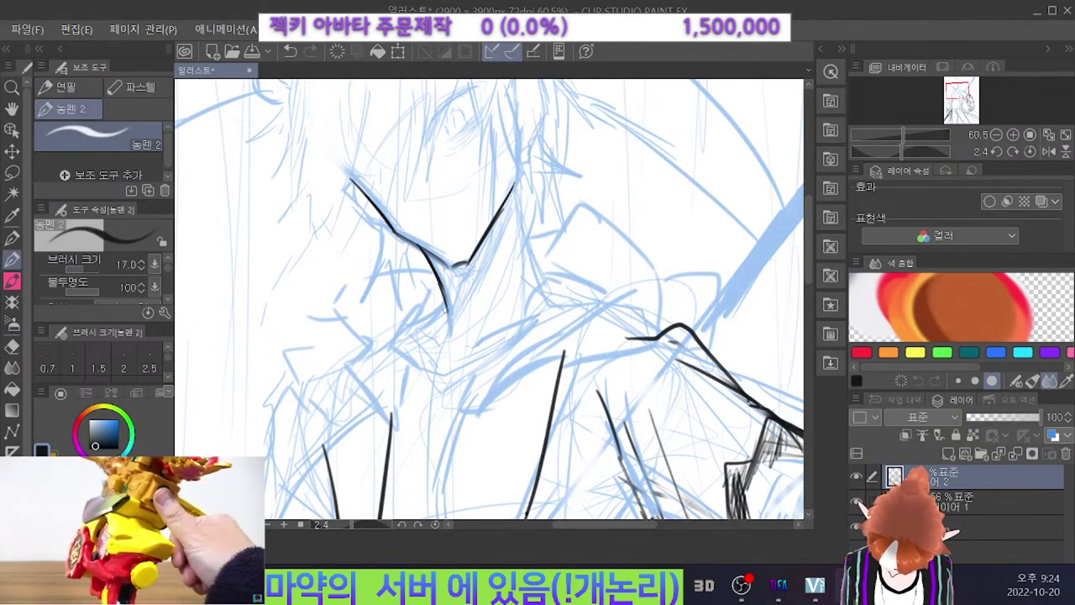
key(ctrl+z)
mouse_move(438, 278)
mouse_down()
mouse_move(448, 336)
mouse_move(418, 315)
mouse_move(409, 327)
mouse_move(434, 306)
mouse_move(402, 333)
mouse_up()
key(ctrl+z)
key(ctrl+z)
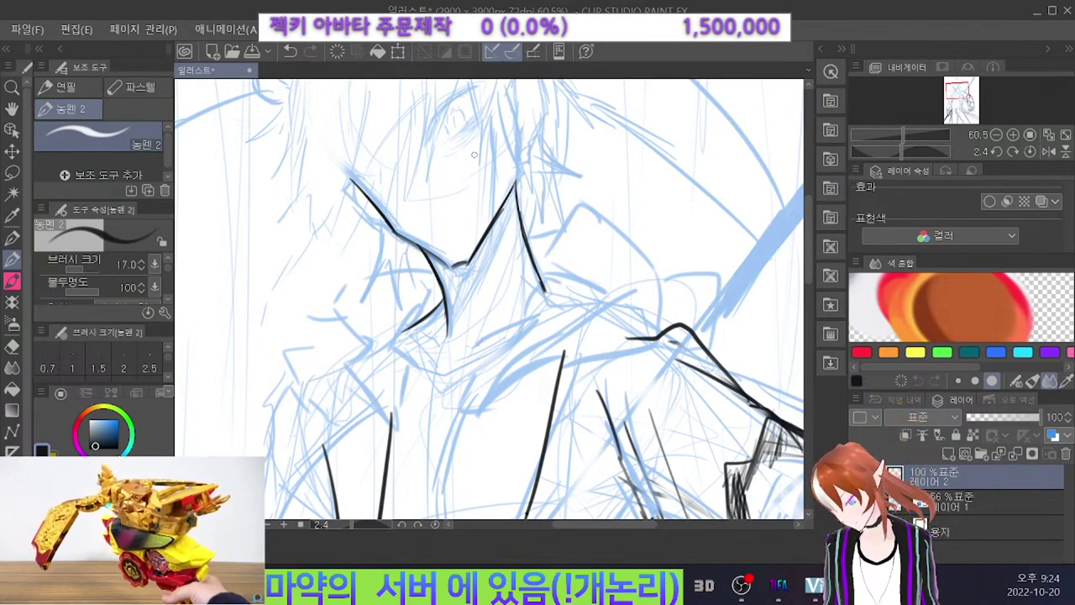
Examine the black line work of the whole figure with the blue rough layer hidden and shown.
key(ctrl+minus)
key(ctrl+minus)
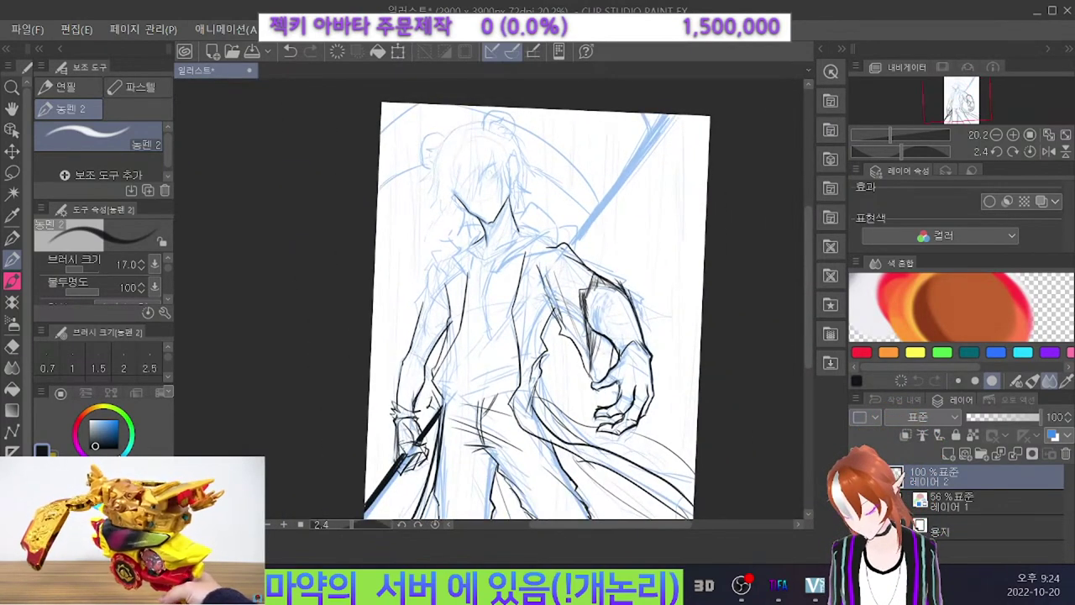
click(858, 501)
scroll(633, 330, down, 2)
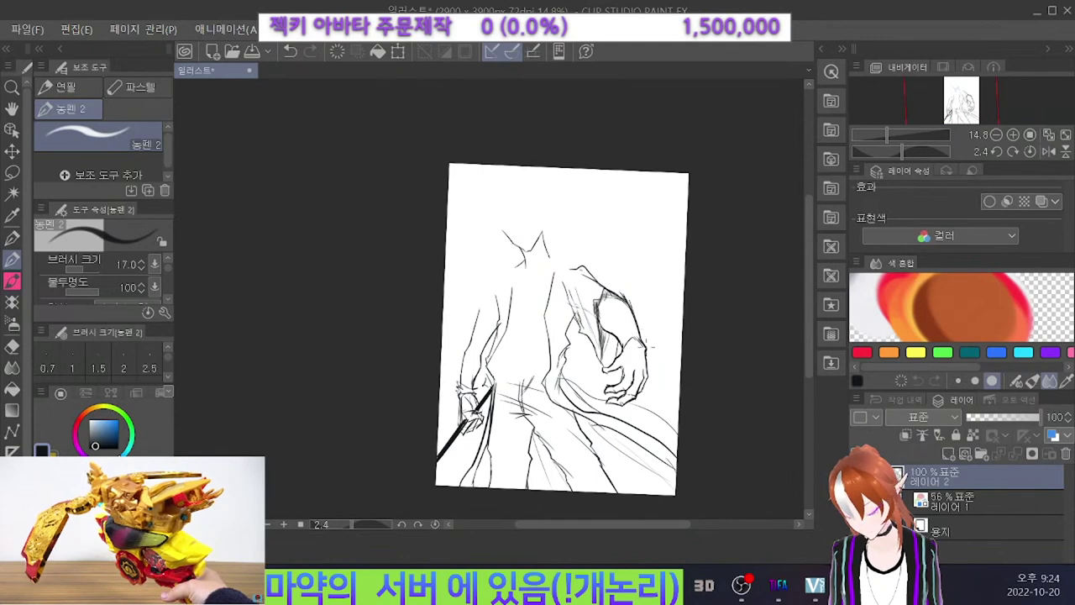
scroll(650, 343, up, 2)
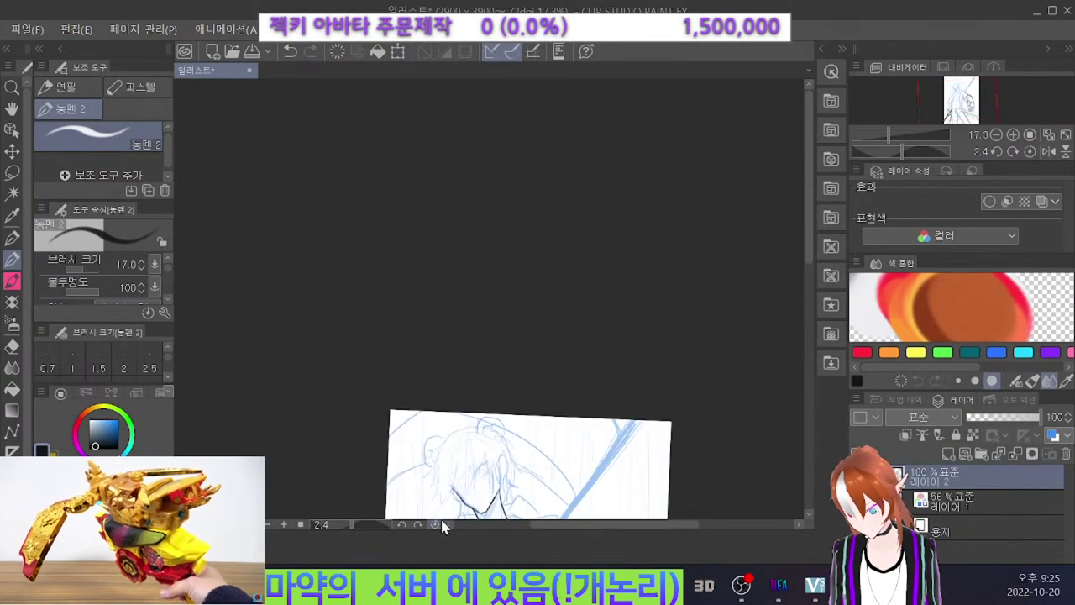
scroll(579, 395, down, 6)
scroll(547, 350, up, 3)
scroll(542, 336, down, 3)
scroll(525, 437, up, 3)
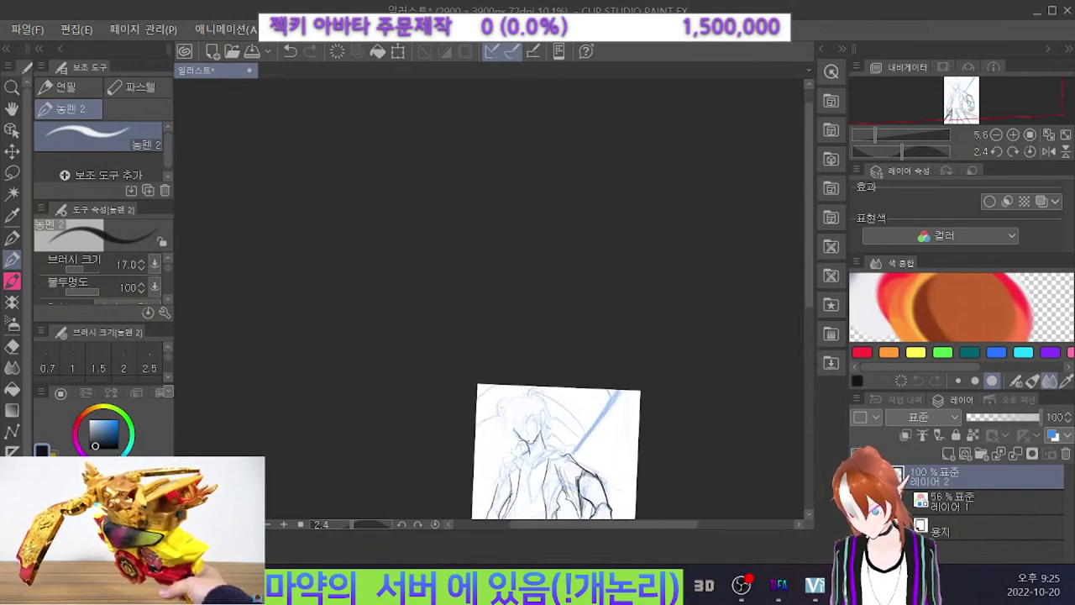
drag(809, 243, 781, 328)
scroll(470, 410, up, 2)
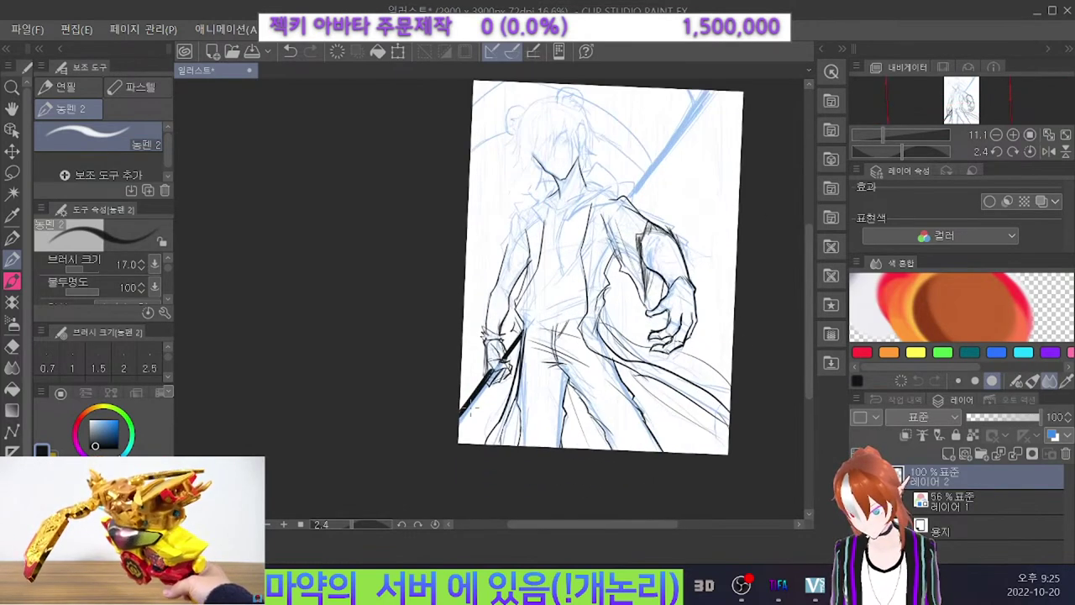
Strengthen the inner contour of the leg on the weapon side and add short creases beside it below the crotch.
scroll(495, 410, up, 5)
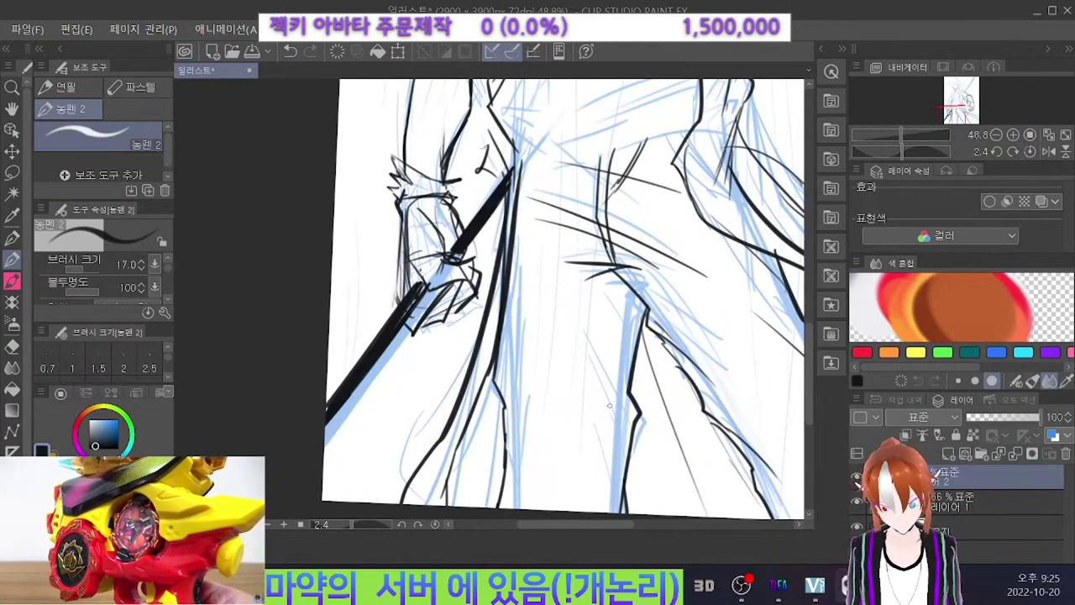
drag(645, 298, 626, 376)
key(ctrl+z)
drag(615, 287, 629, 369)
key(ctrl+z)
drag(633, 426, 617, 514)
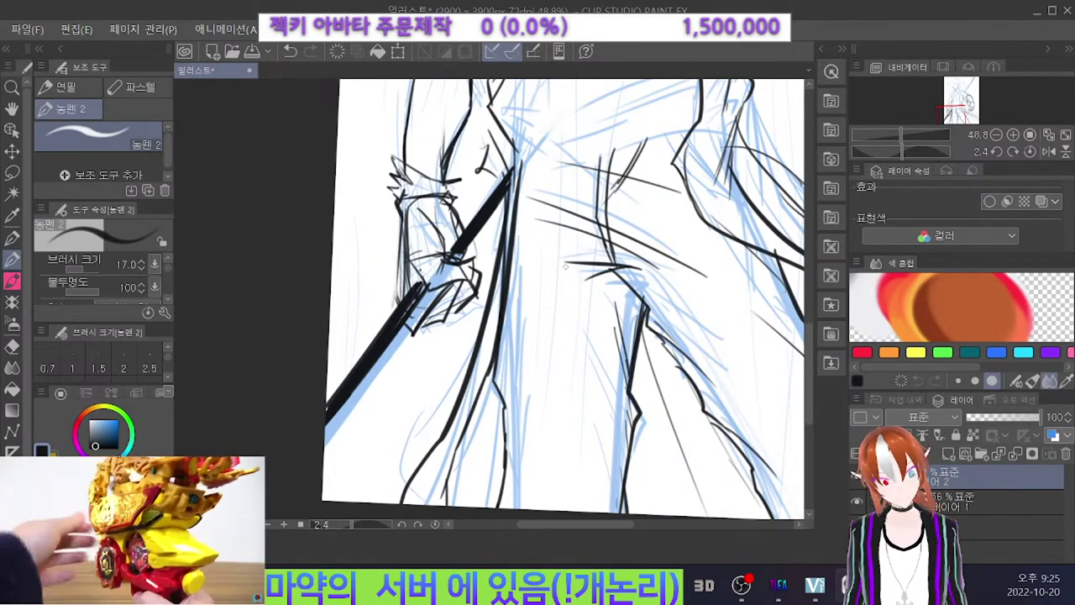
scroll(565, 267, down, 1)
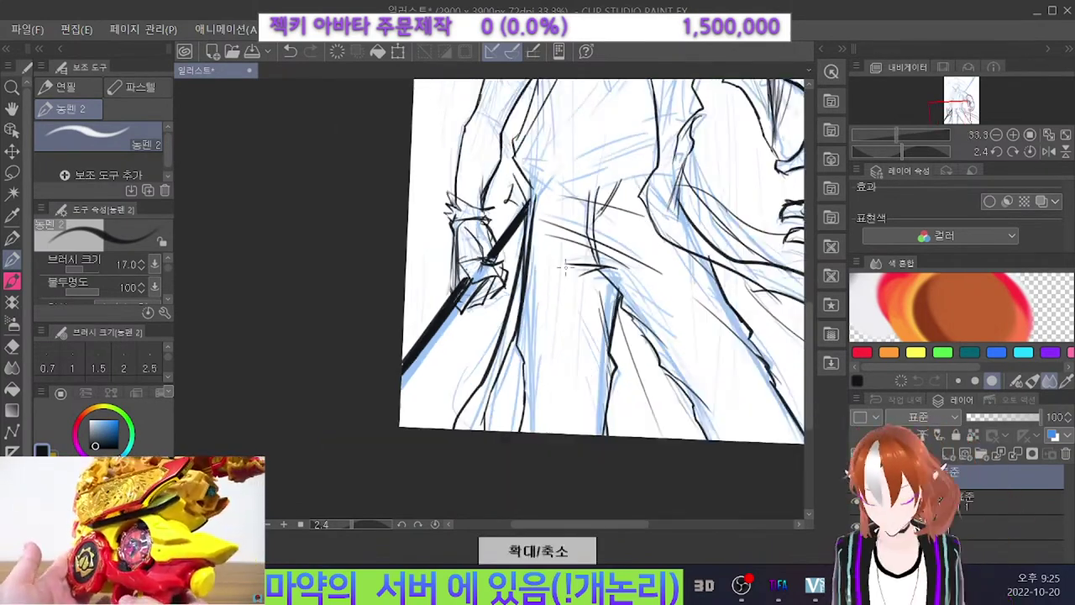
Draw the shirt hem across the hips and a narrow waistband beneath it with short cross ticks, reworking the first strokes.
drag(655, 176, 594, 189)
key(ctrl+z)
mouse_move(653, 174)
mouse_down()
mouse_move(583, 193)
mouse_move(655, 172)
mouse_up()
key(ctrl+z)
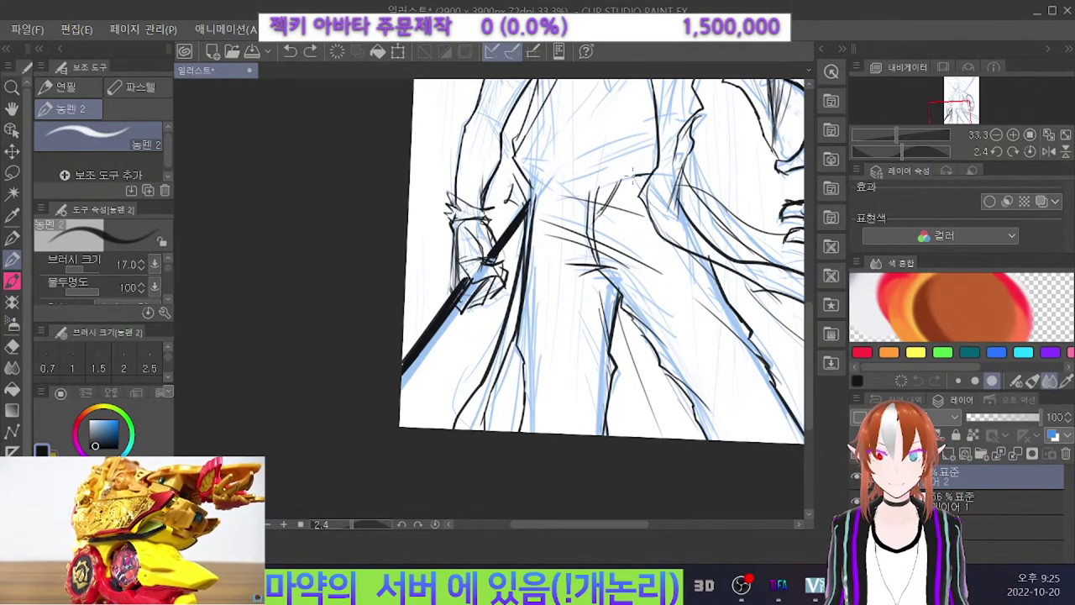
drag(576, 196, 534, 208)
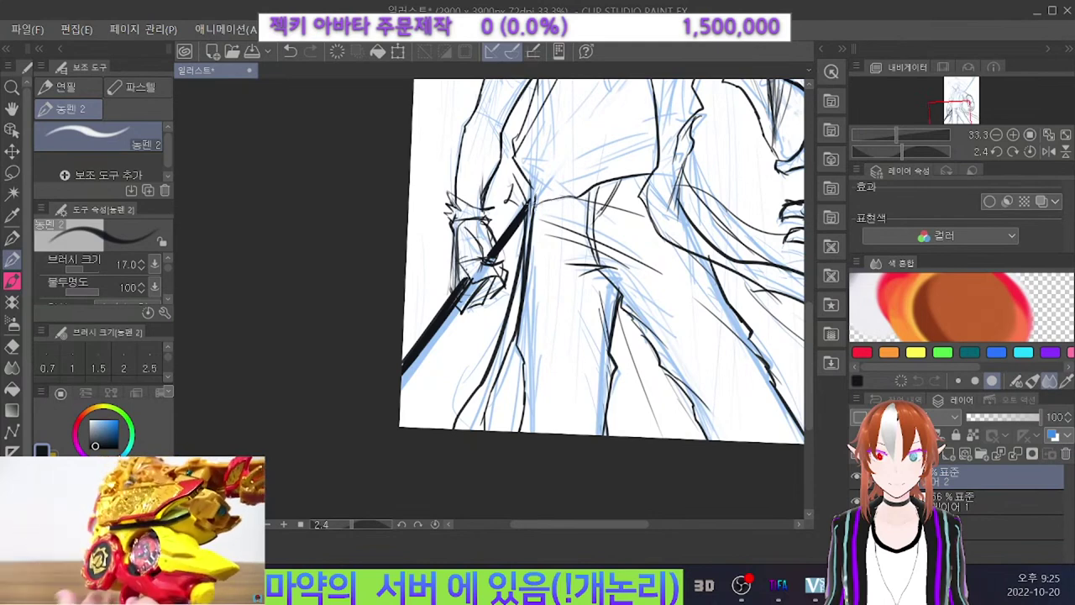
drag(656, 165, 603, 175)
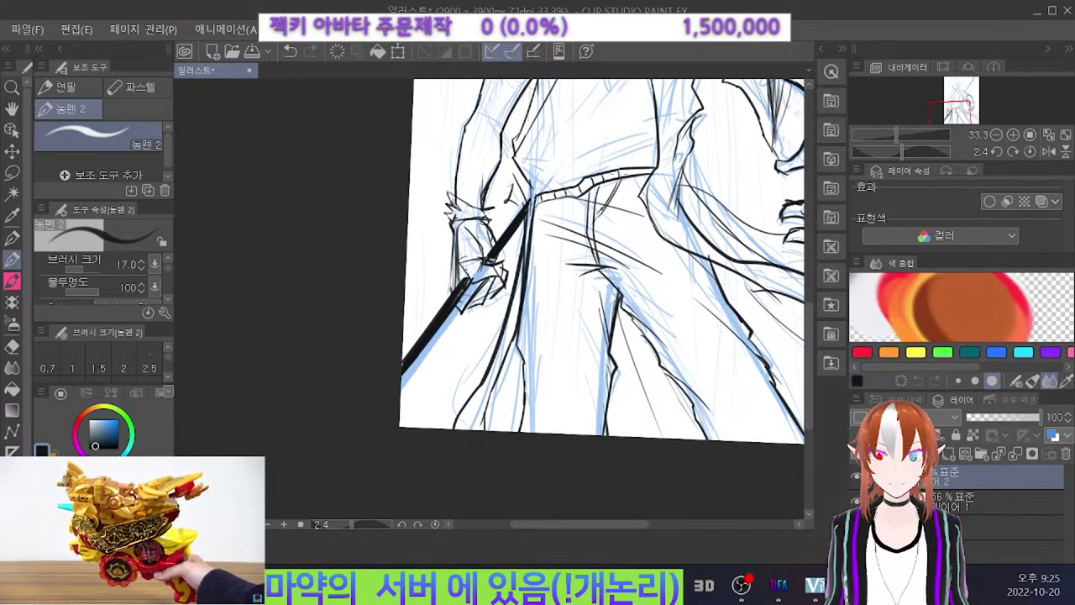
Mark the blue rough layer as a draft layer and fill the small gap between the weapon-side forearm and the waist with black on the line layer.
scroll(682, 250, down, 2)
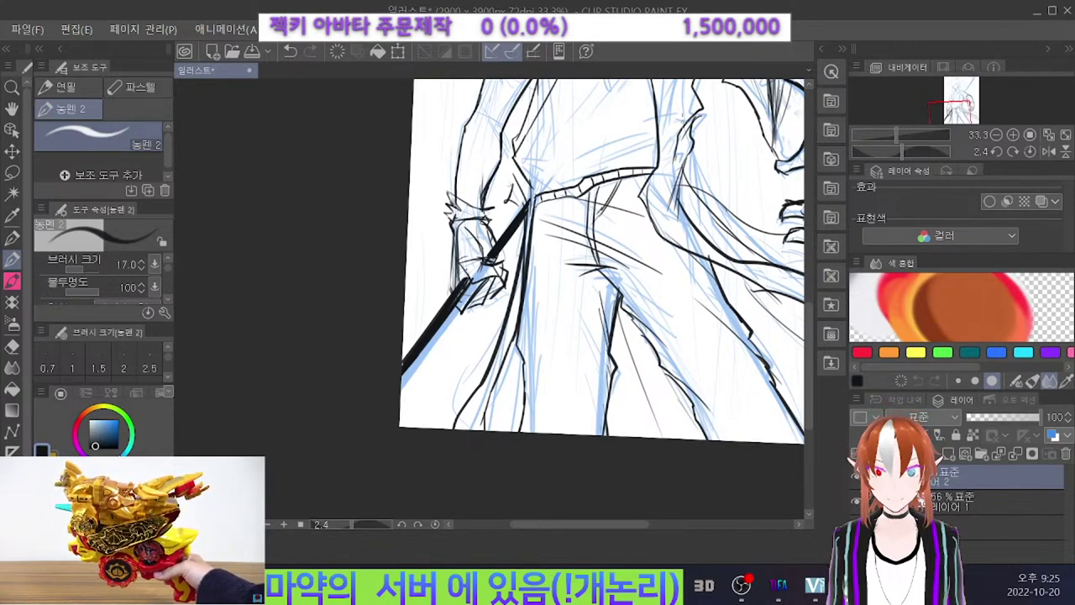
scroll(682, 250, down, 2)
scroll(680, 248, up, 2)
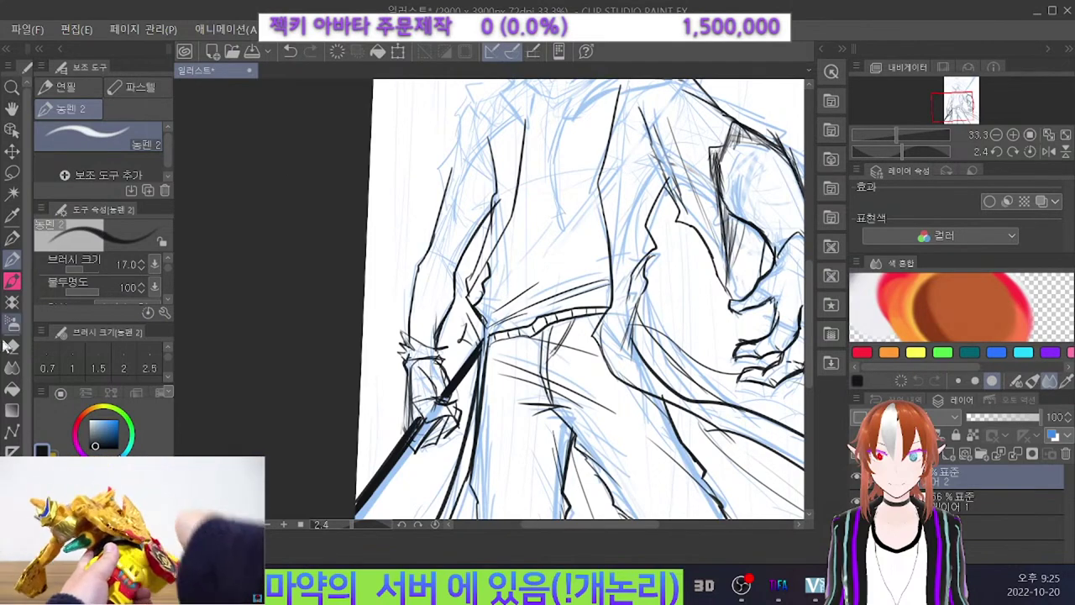
click(12, 389)
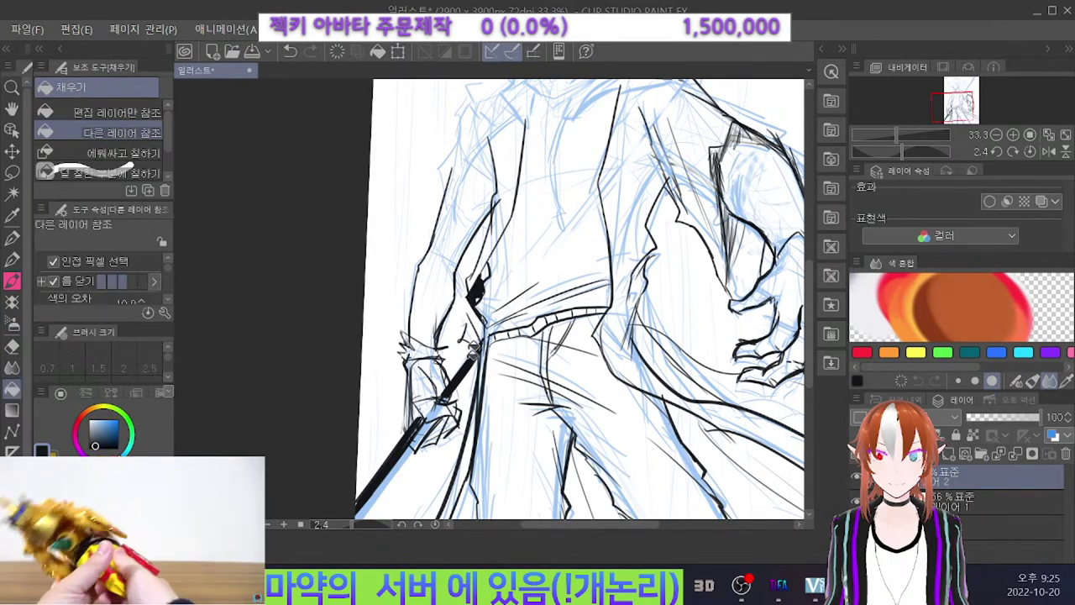
click(477, 289)
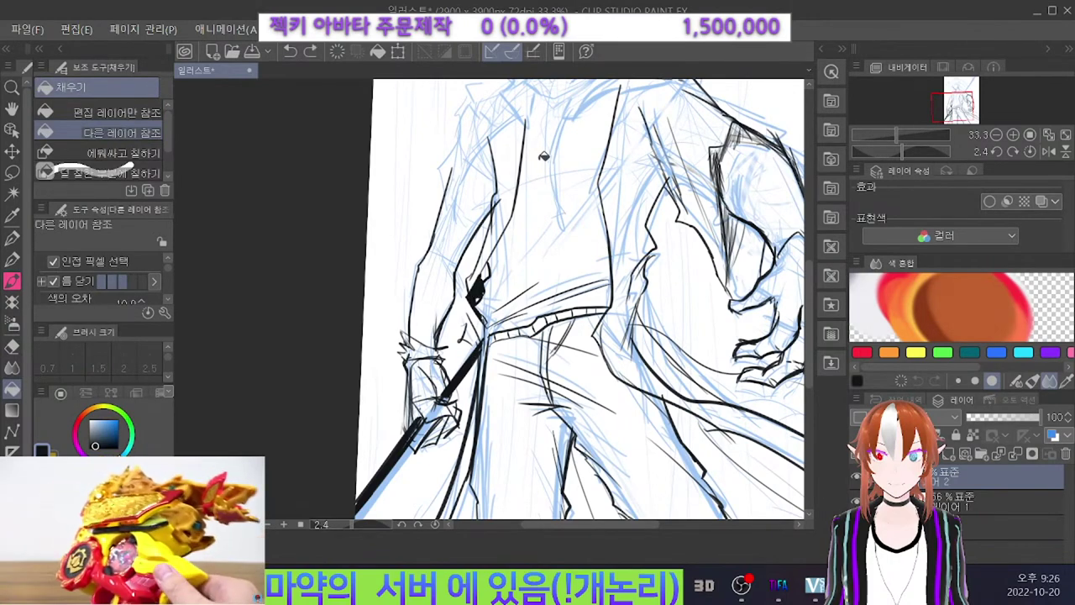
key(ctrl+z)
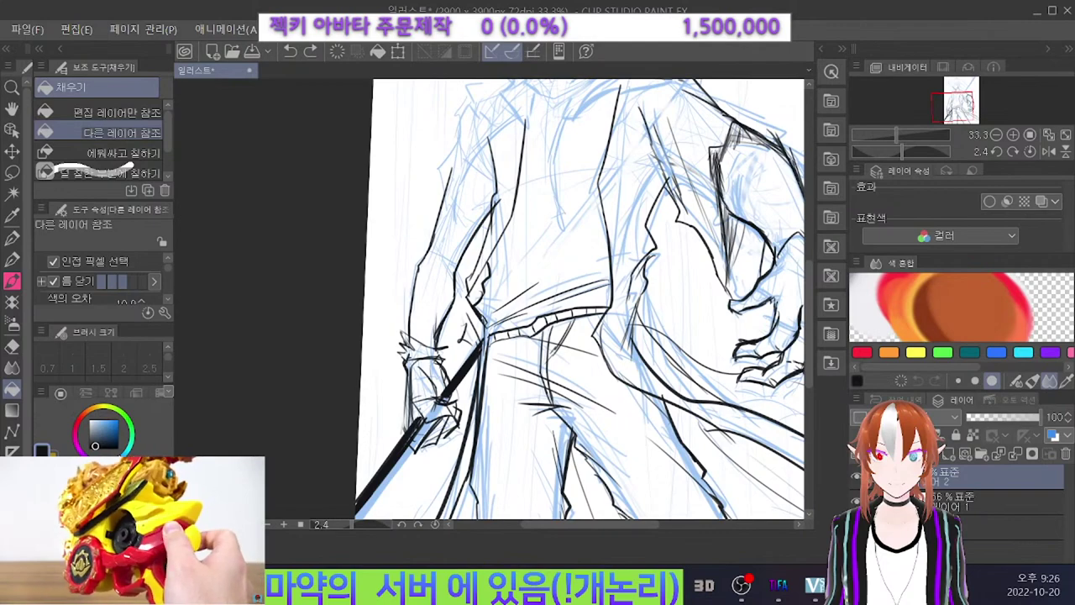
click(966, 503)
click(939, 435)
click(966, 477)
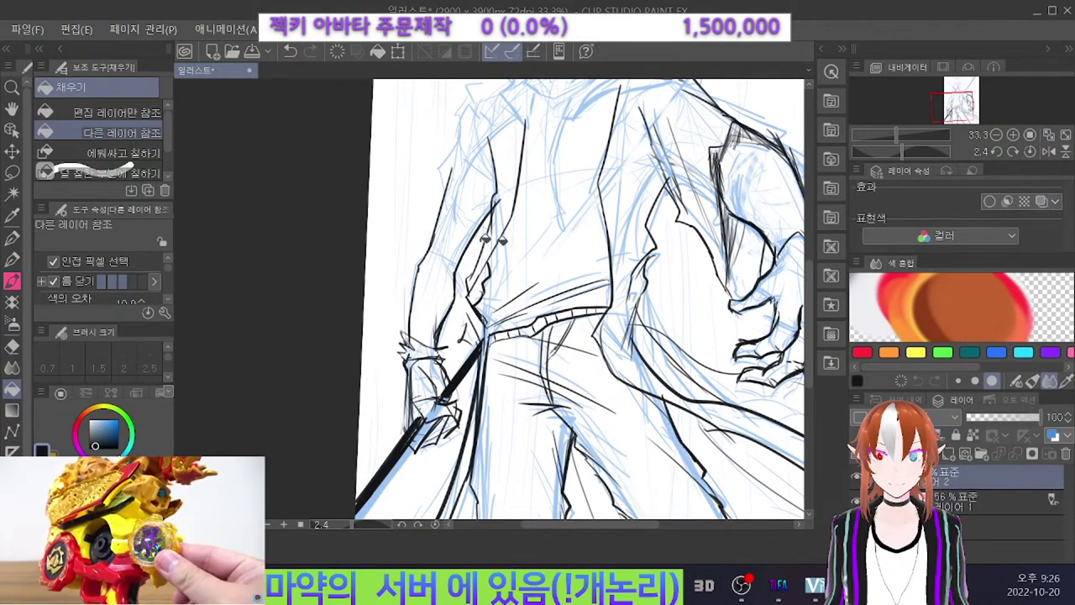
click(479, 281)
key(p)
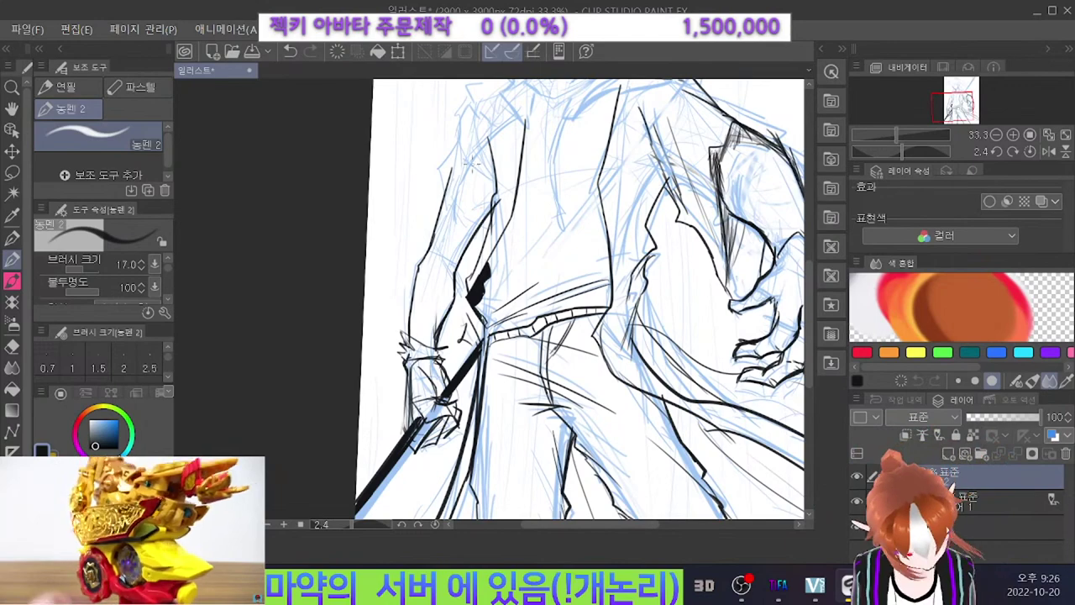
key(ctrl+z)
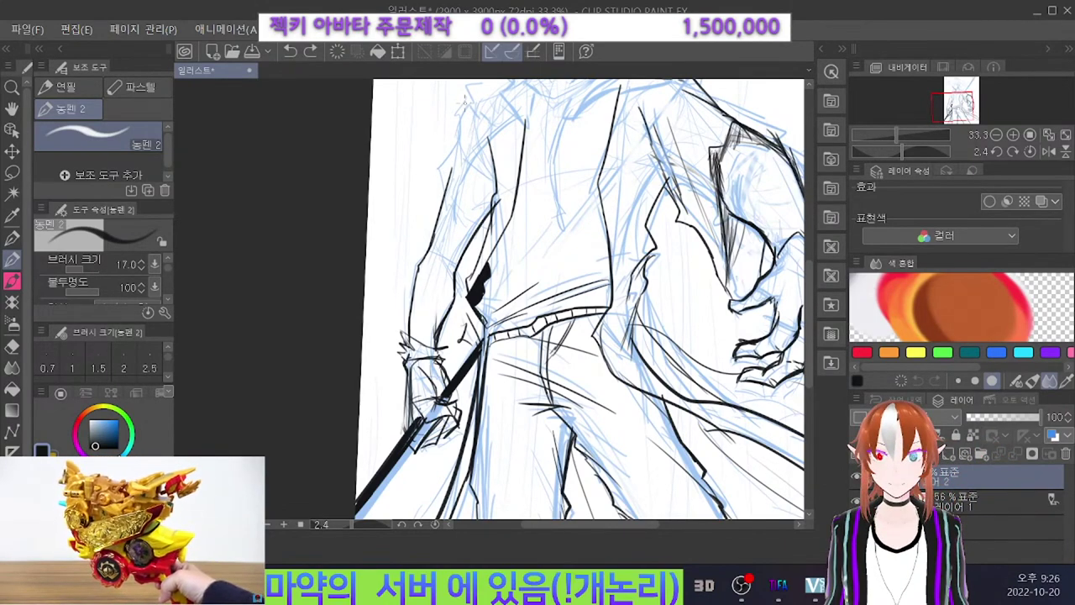
Examine the line work of the neck, torso and arms against the rough at different magnifications.
scroll(466, 101, down, 2)
scroll(504, 210, down, 1)
scroll(541, 267, up, 2)
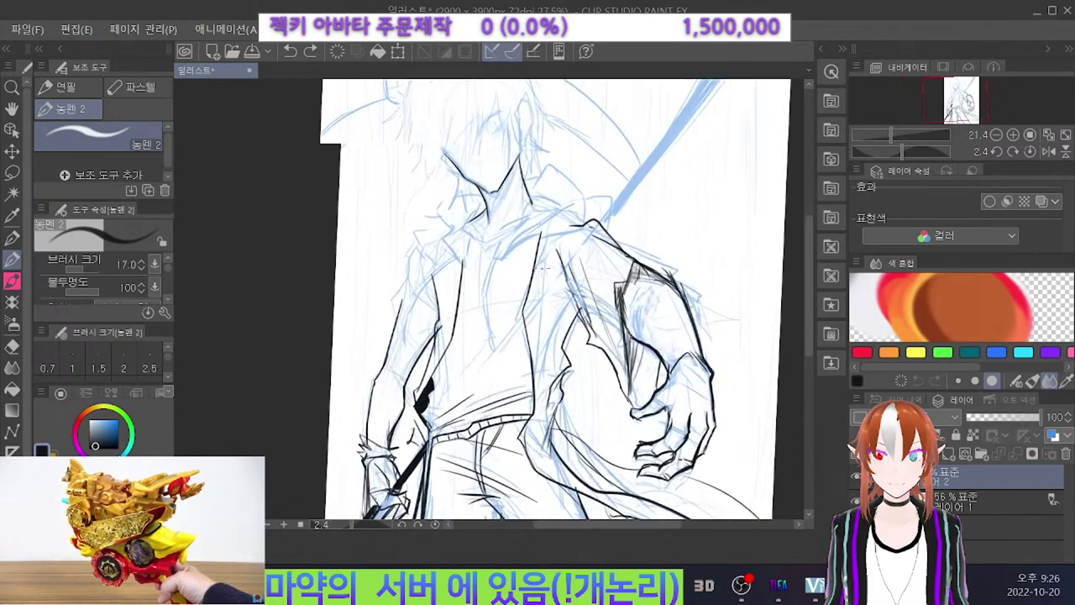
scroll(537, 266, down, 2)
scroll(529, 260, up, 1)
scroll(516, 252, down, 1)
scroll(497, 245, up, 3)
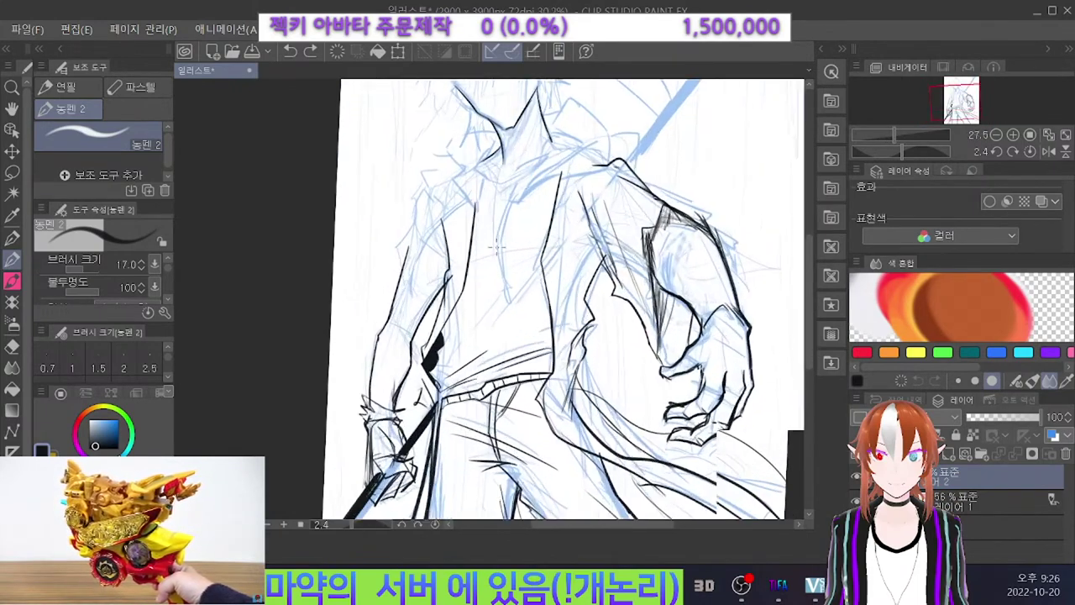
scroll(500, 244, up, 2)
scroll(506, 240, down, 2)
scroll(491, 160, up, 2)
scroll(472, 132, down, 4)
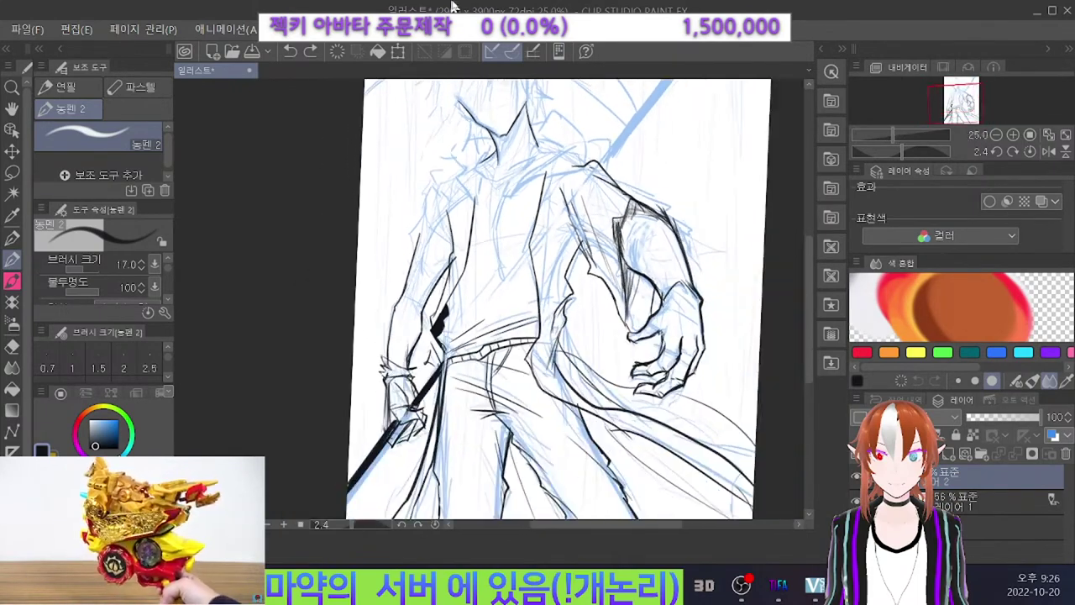
scroll(497, 247, down, 2)
scroll(516, 252, up, 2)
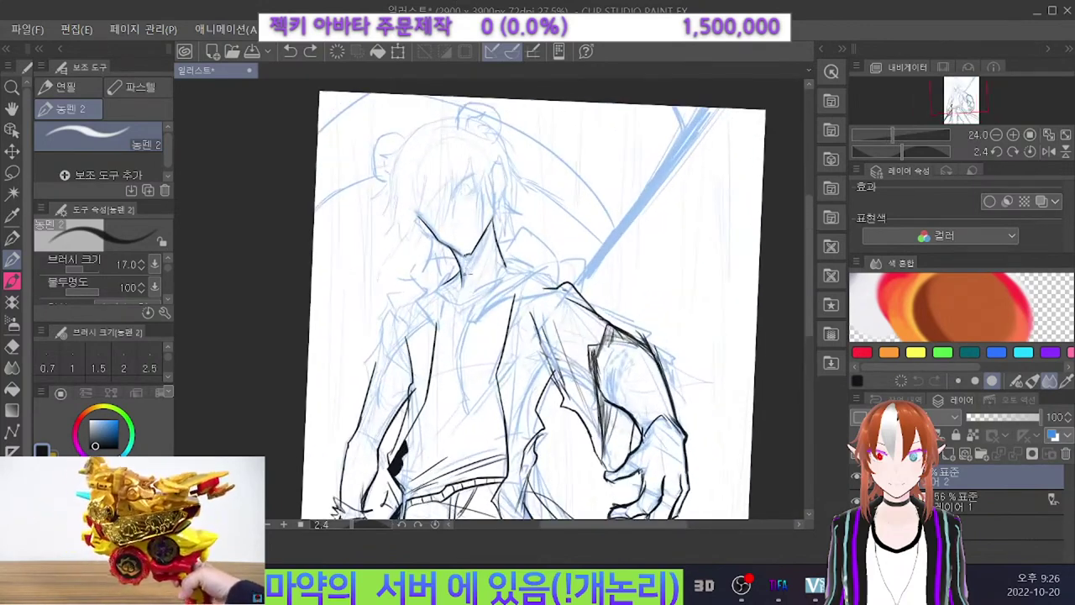
scroll(516, 252, down, 5)
scroll(516, 267, up, 1)
scroll(515, 267, up, 2)
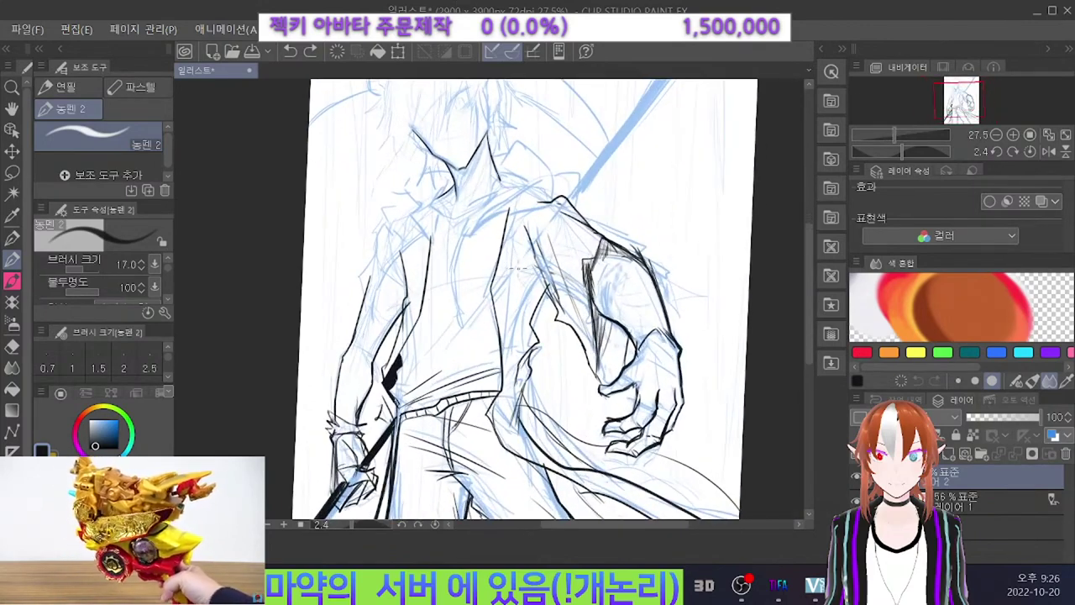
scroll(522, 266, up, 1)
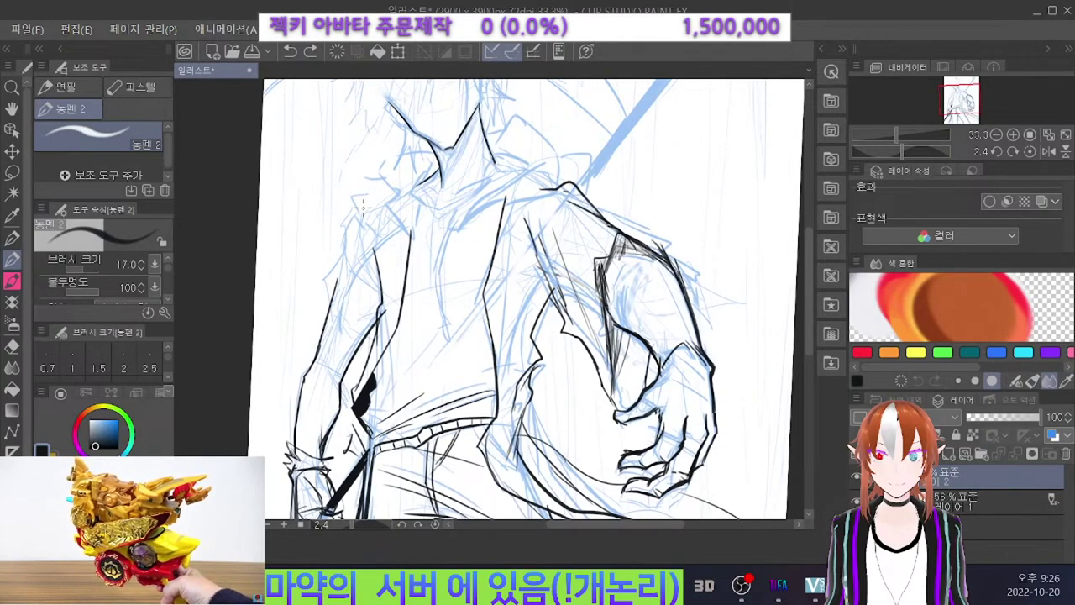
Set the brush size to 20 and draw the outer sleeve contour of the weapon arm from the shoulder down, with folds inside it.
key(bracketright)
drag(348, 207, 342, 290)
key(ctrl+z)
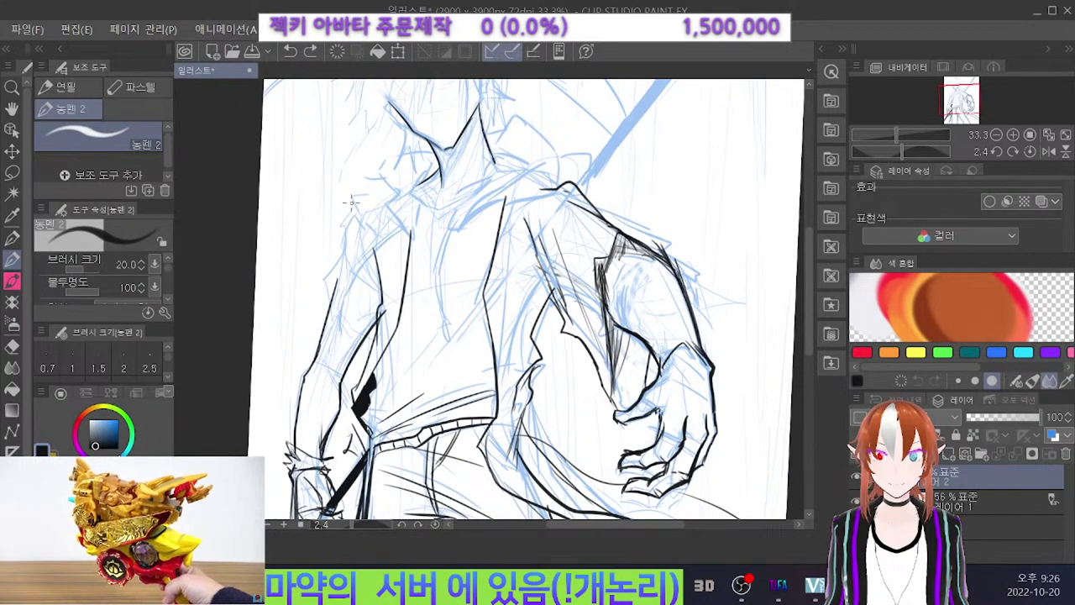
drag(341, 228, 346, 290)
mouse_move(342, 232)
mouse_down()
mouse_move(323, 257)
mouse_move(312, 328)
mouse_up()
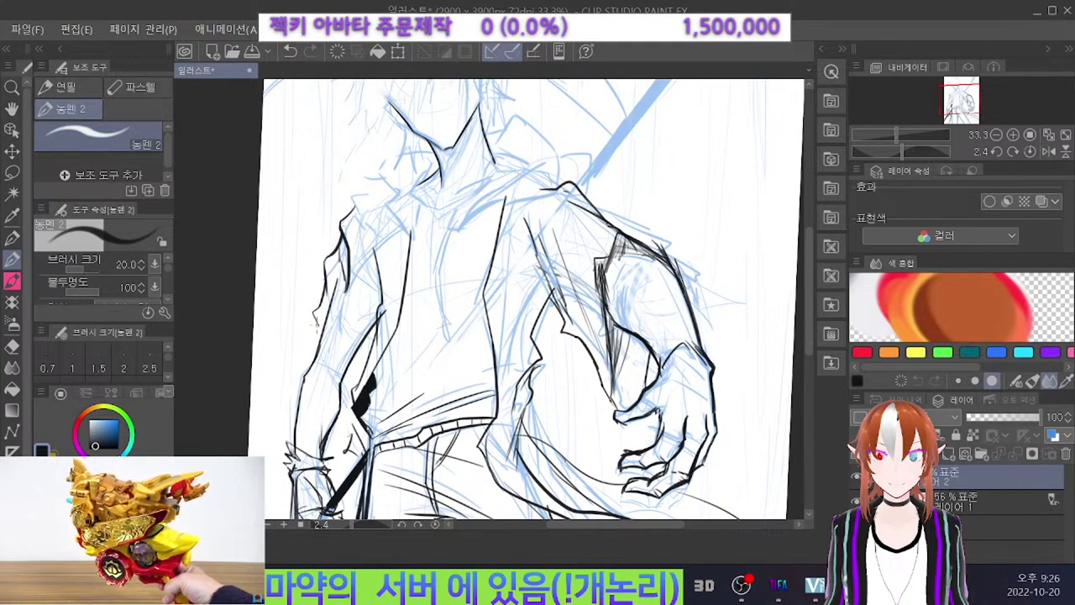
drag(358, 222, 368, 291)
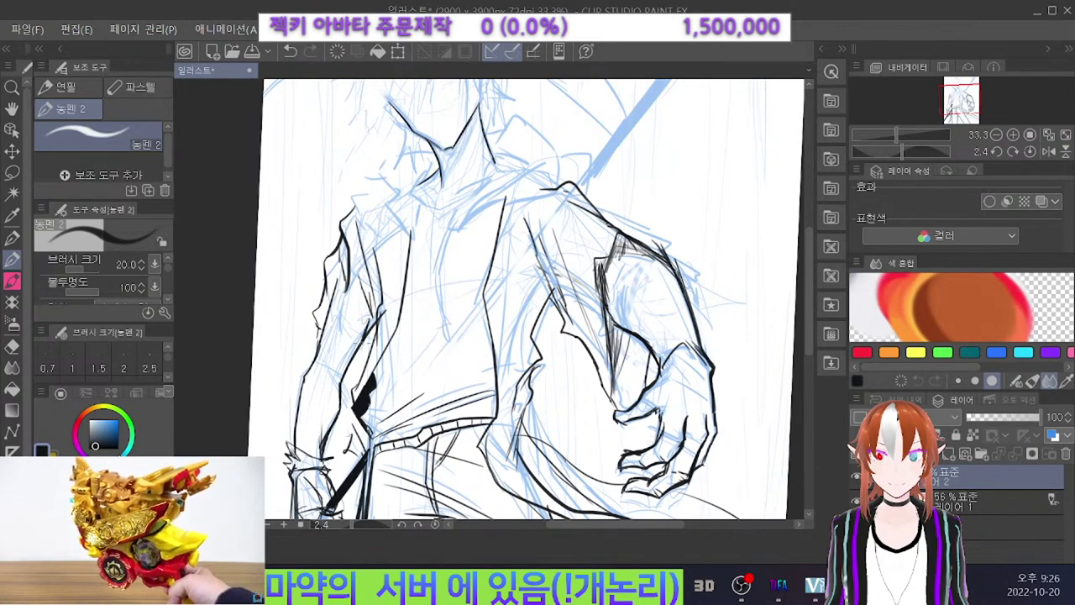
Erase the old arm line inside the weapon-side sleeve and draw the rolled cuff at the elbow with its creases.
key(e)
mouse_move(353, 361)
mouse_down()
mouse_move(365, 318)
mouse_move(374, 336)
mouse_move(330, 311)
mouse_move(335, 285)
mouse_move(347, 310)
mouse_move(351, 249)
mouse_up()
key(p)
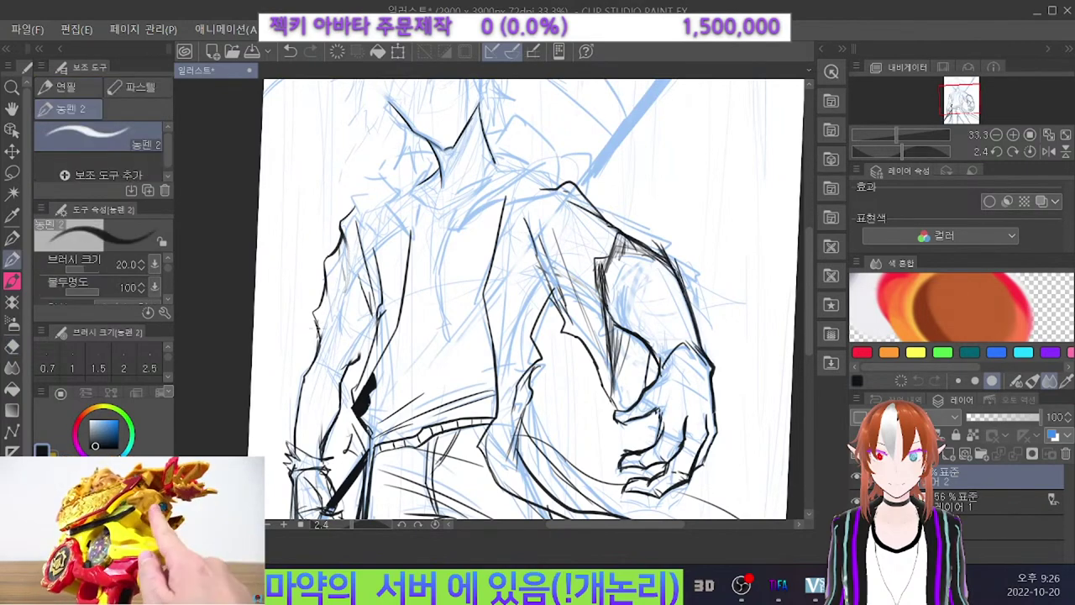
drag(312, 336, 346, 363)
mouse_move(368, 311)
mouse_down()
mouse_move(363, 341)
mouse_move(355, 287)
mouse_up()
key(ctrl+z)
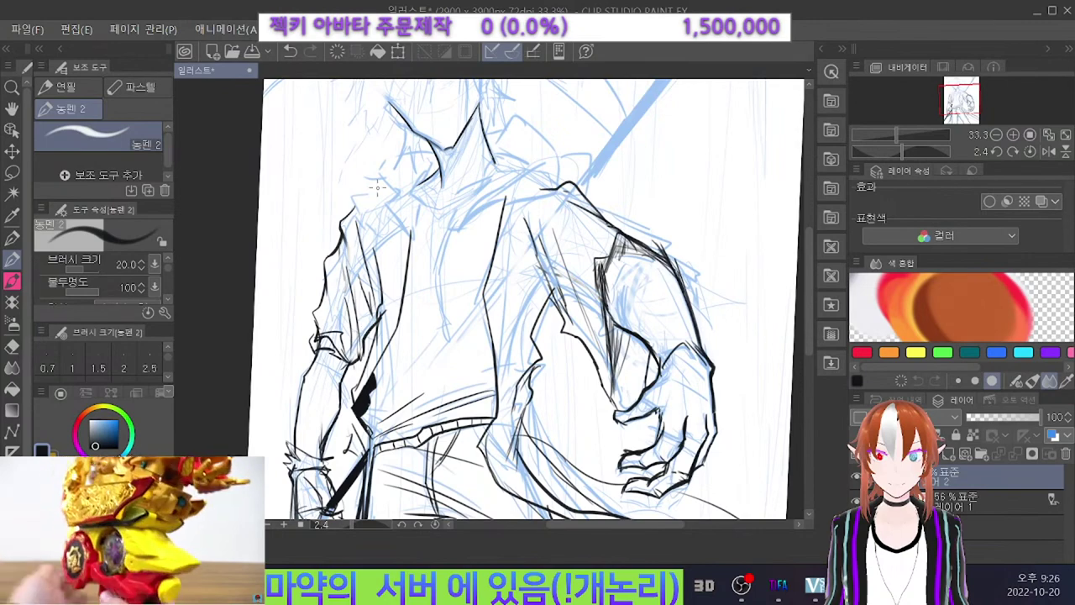
drag(327, 298, 335, 324)
key(ctrl+z)
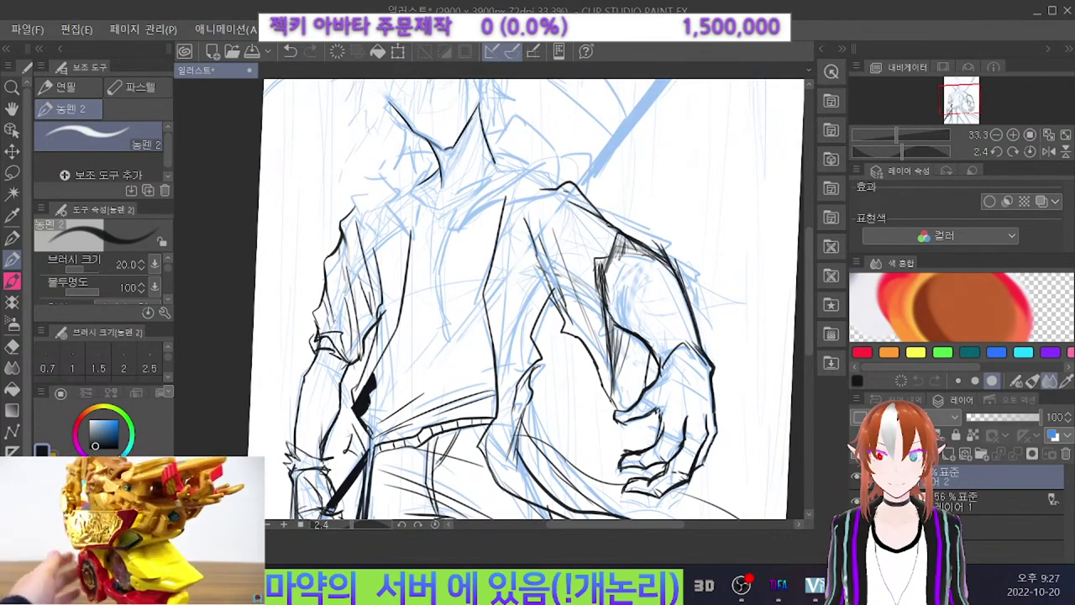
Draw the top of the weapon-side shoulder and the hood's outline and folded collar edge beside the neck.
key(ctrl+z)
drag(360, 196, 352, 203)
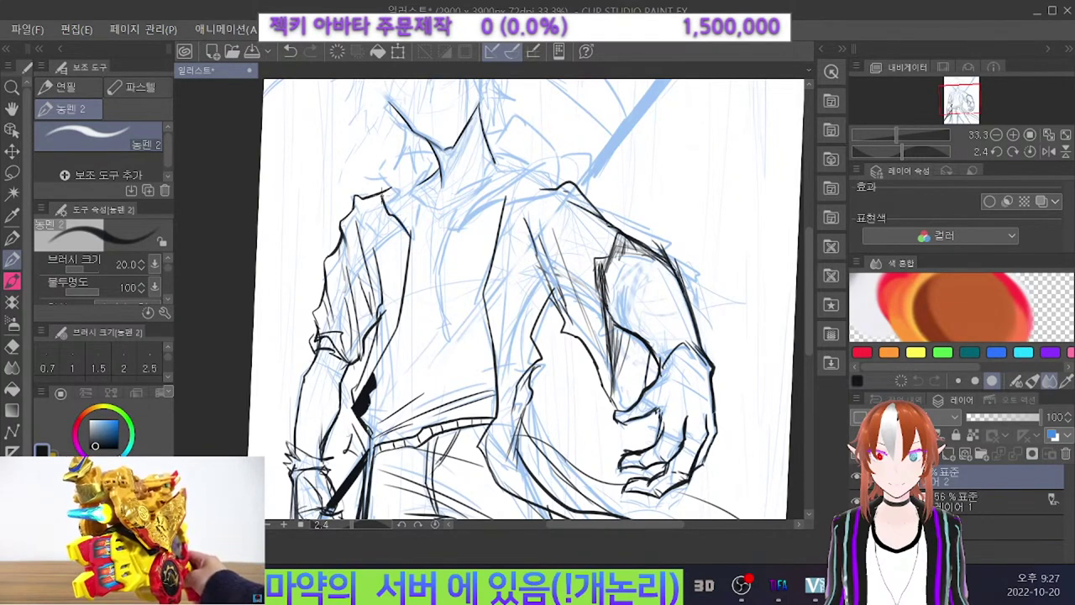
mouse_move(400, 147)
mouse_down()
mouse_move(375, 153)
mouse_move(390, 195)
mouse_up()
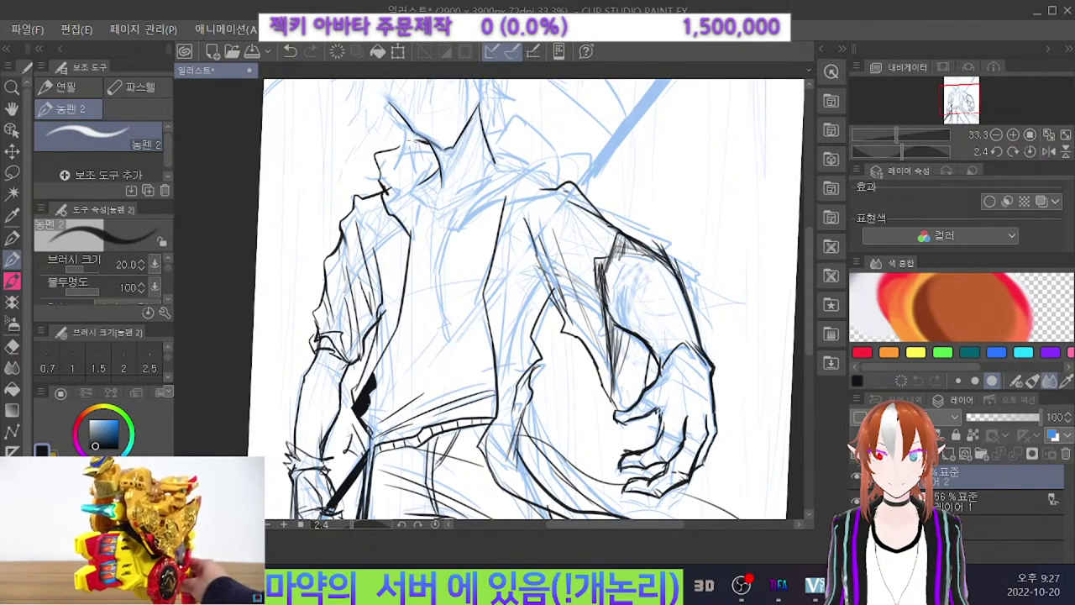
mouse_move(415, 140)
mouse_down()
mouse_move(381, 156)
mouse_move(410, 201)
mouse_move(411, 255)
mouse_up()
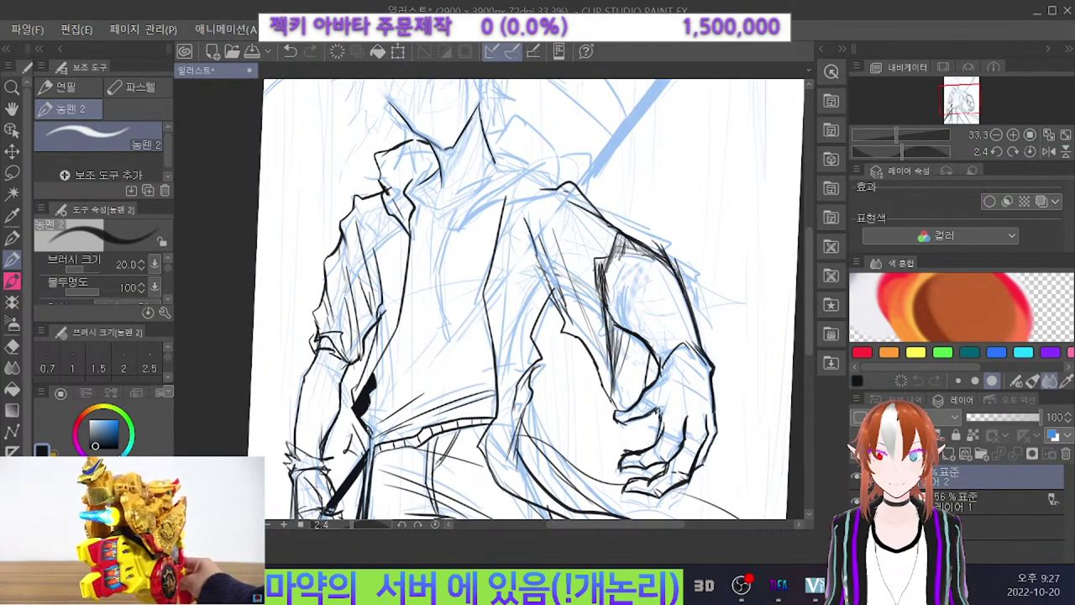
drag(375, 213, 406, 231)
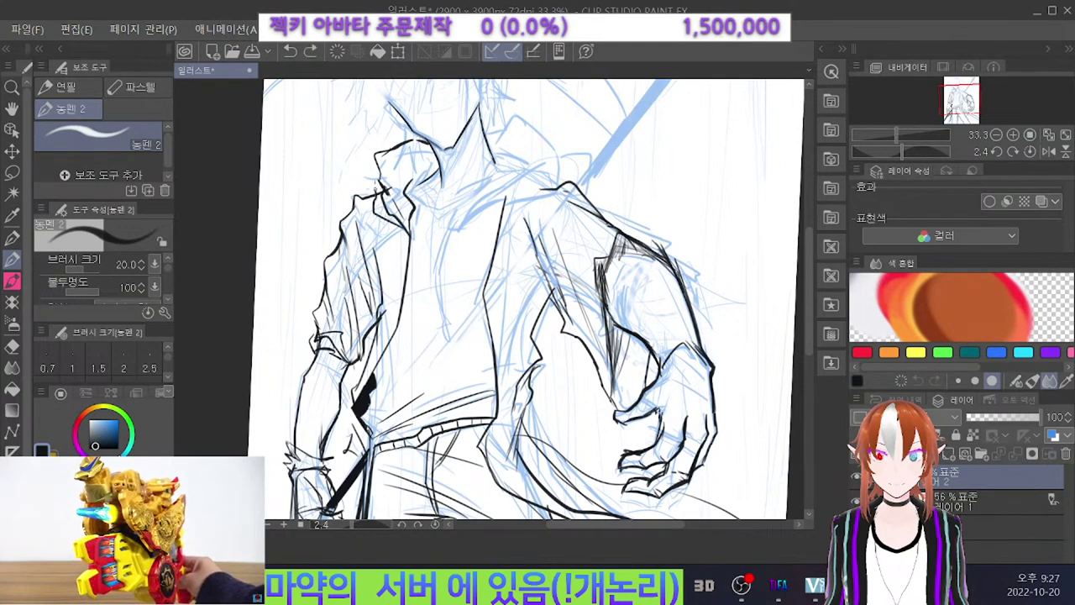
drag(372, 180, 378, 196)
Draw the opposite side of the hood, its inner collar edge and the shirt neckline, joining them to the coat front and shoulder.
key(e)
key(p)
mouse_move(483, 145)
mouse_down()
mouse_move(520, 120)
mouse_move(515, 130)
mouse_move(565, 146)
mouse_move(556, 182)
mouse_move(515, 223)
mouse_up()
key(ctrl+z)
mouse_move(498, 151)
mouse_down()
mouse_move(509, 173)
mouse_move(496, 217)
mouse_up()
mouse_move(500, 163)
mouse_down()
mouse_move(458, 212)
mouse_move(452, 236)
mouse_move(499, 207)
mouse_up()
key(ctrl+z)
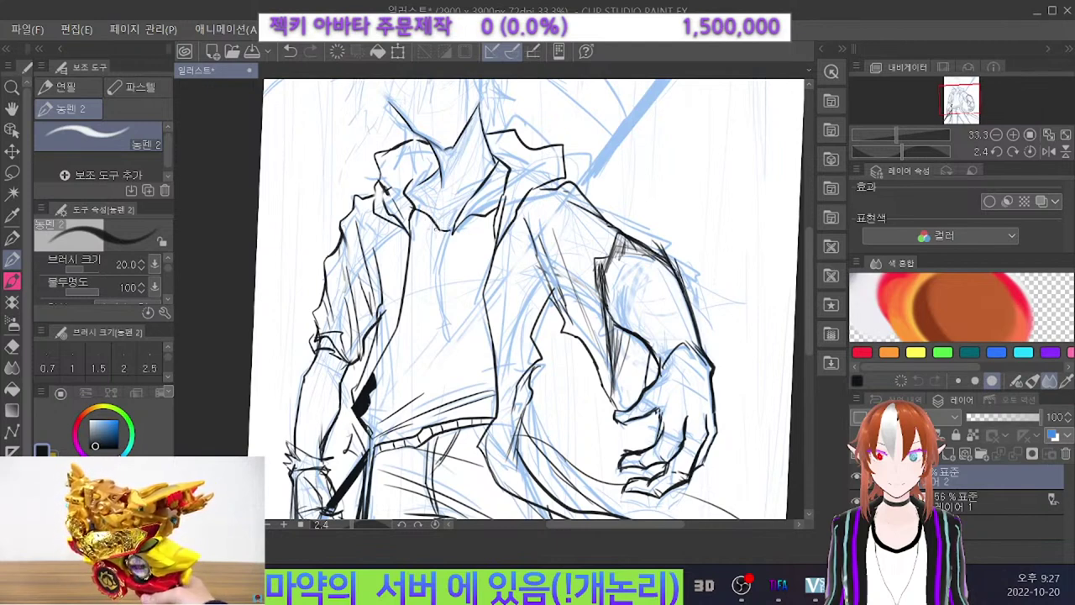
Draw two long, closely spaced lines hanging from the neckline down the middle of the chest, reworking the strokes.
mouse_move(467, 222)
mouse_down()
mouse_move(436, 303)
mouse_move(446, 340)
mouse_move(450, 260)
mouse_up()
key(ctrl+z)
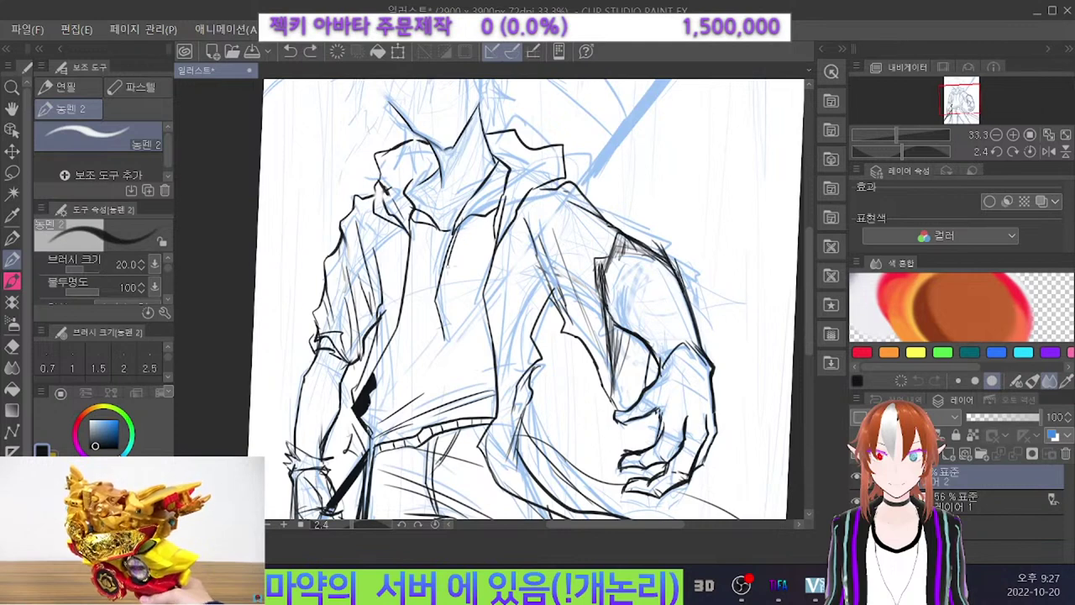
key(ctrl+z)
drag(468, 214, 441, 291)
key(ctrl+z)
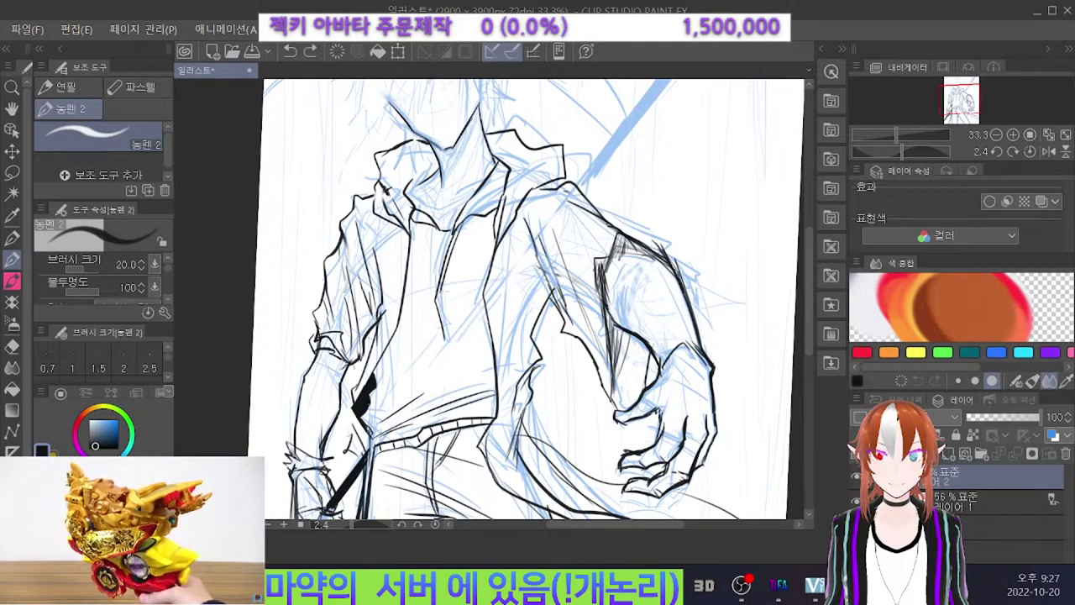
Draw diagonal shirt creases from the chest down across the belly and close the tip of the hanging chest lines.
key(ctrl+z)
drag(474, 262, 397, 387)
key(ctrl+z)
key(ctrl+z)
mouse_move(468, 297)
mouse_down()
mouse_move(421, 373)
mouse_move(445, 353)
mouse_up()
key(ctrl+z)
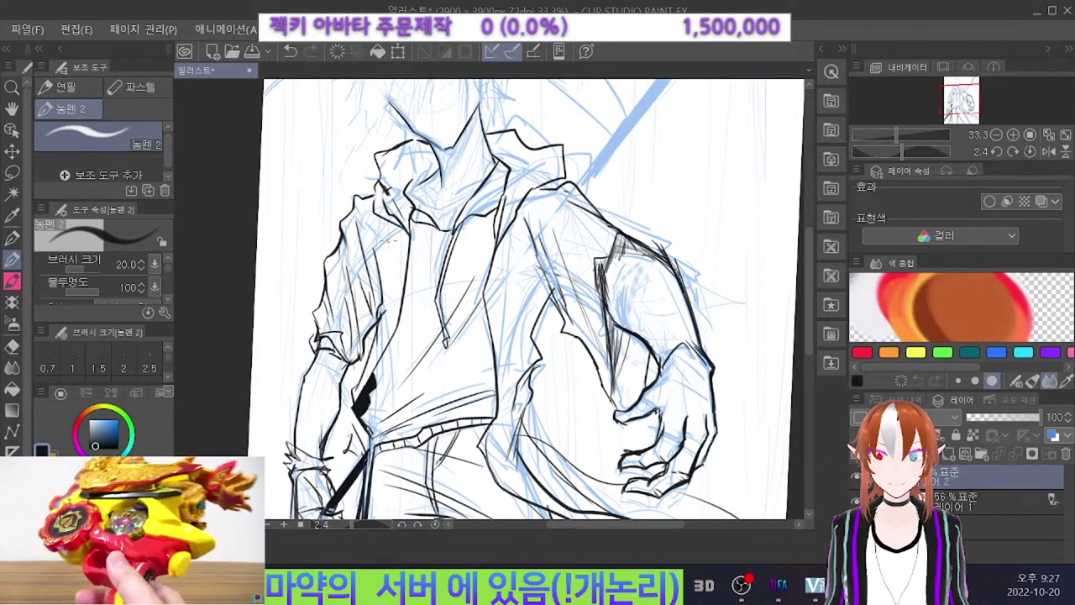
key(ctrl+z)
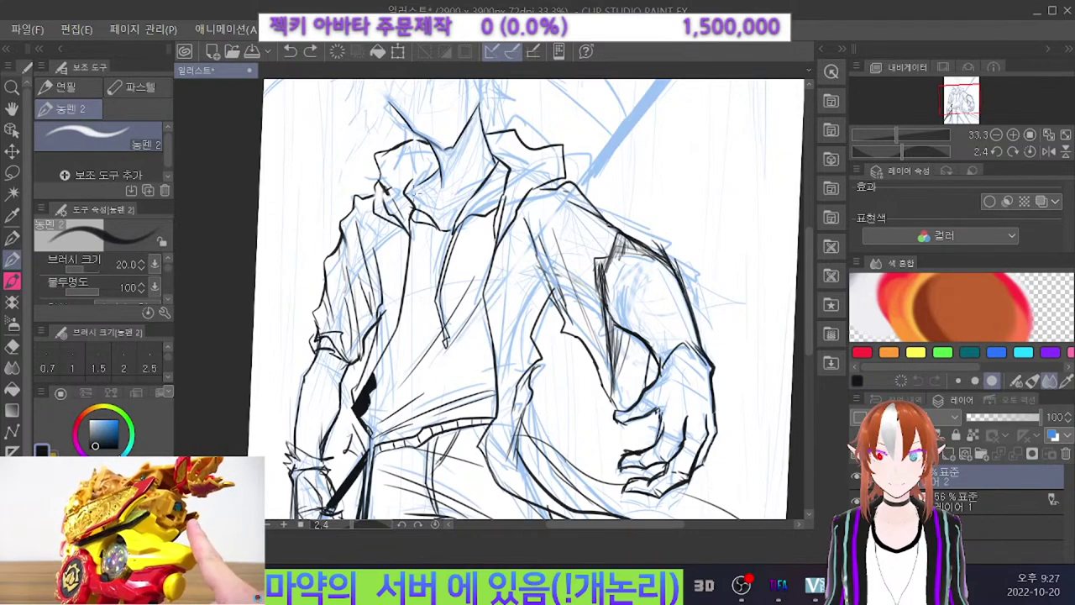
Check the whole figure's black line work with the blue rough layer hidden and shown again.
scroll(489, 200, down, 2)
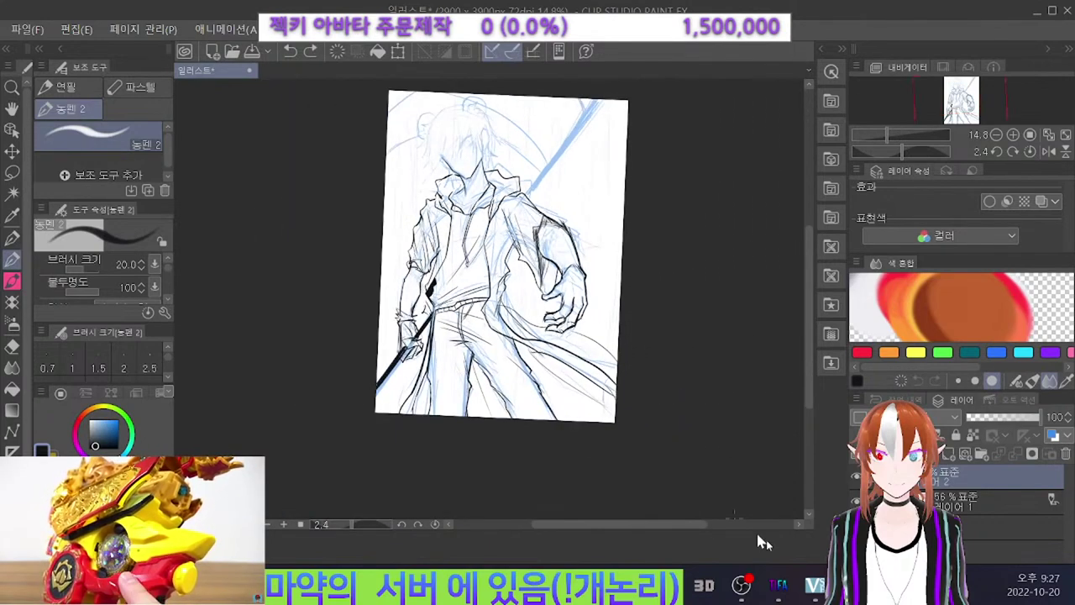
click(856, 501)
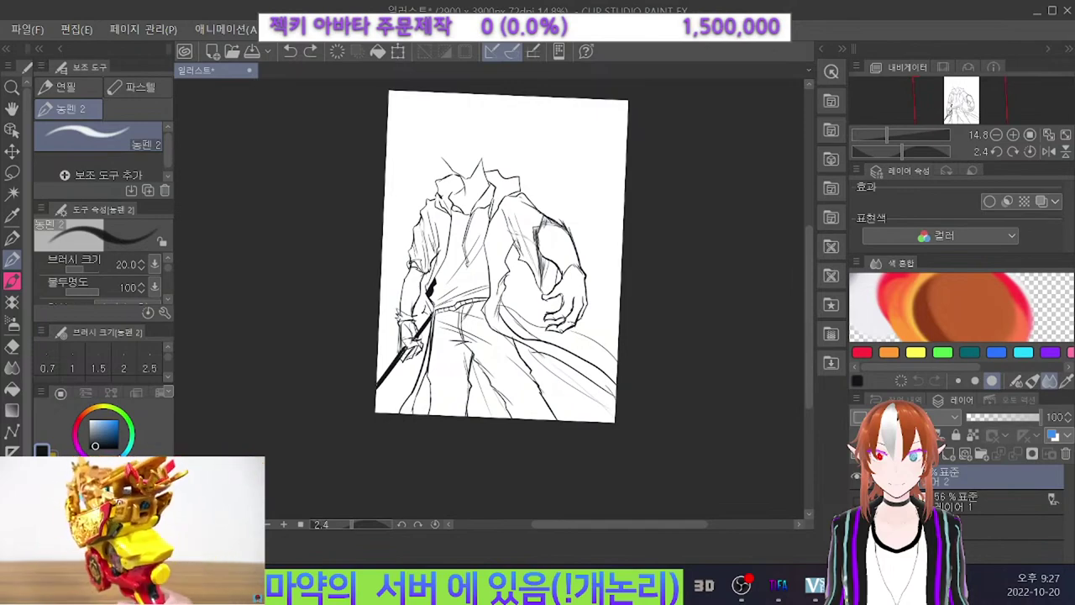
click(856, 501)
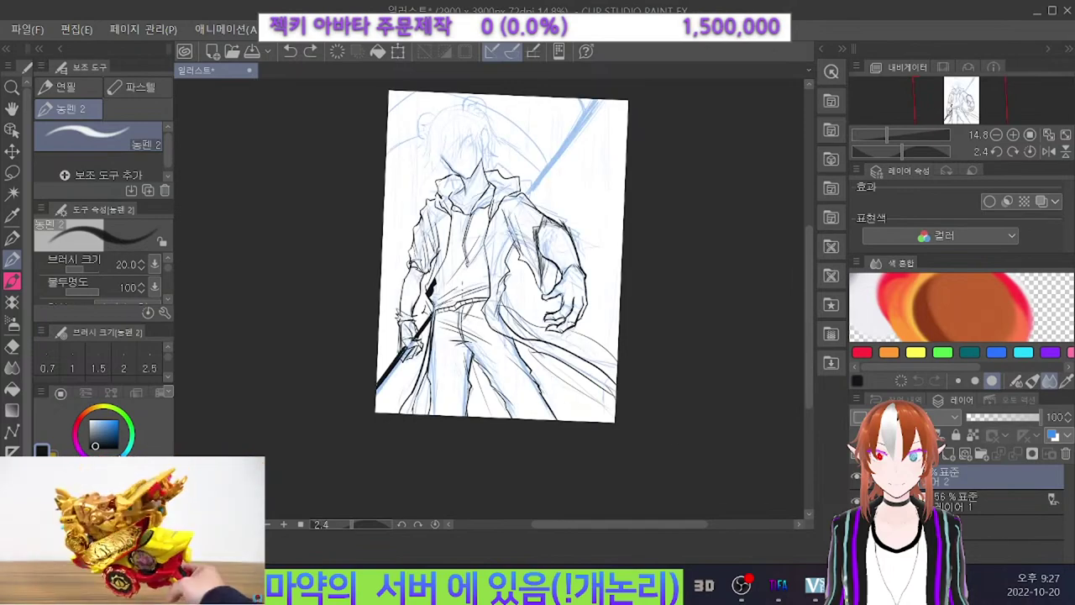
Hatch a dense black shadow on the neck along the underside of the jaw, from the ear side down toward the throat.
scroll(442, 286, up, 1)
scroll(438, 336, down, 1)
scroll(504, 227, up, 3)
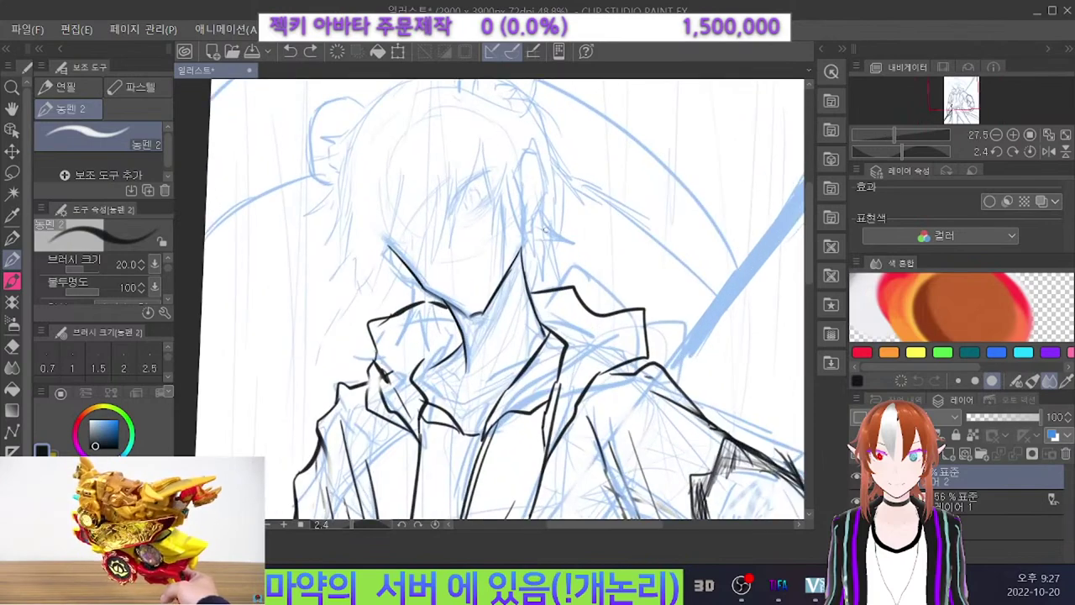
scroll(545, 228, up, 3)
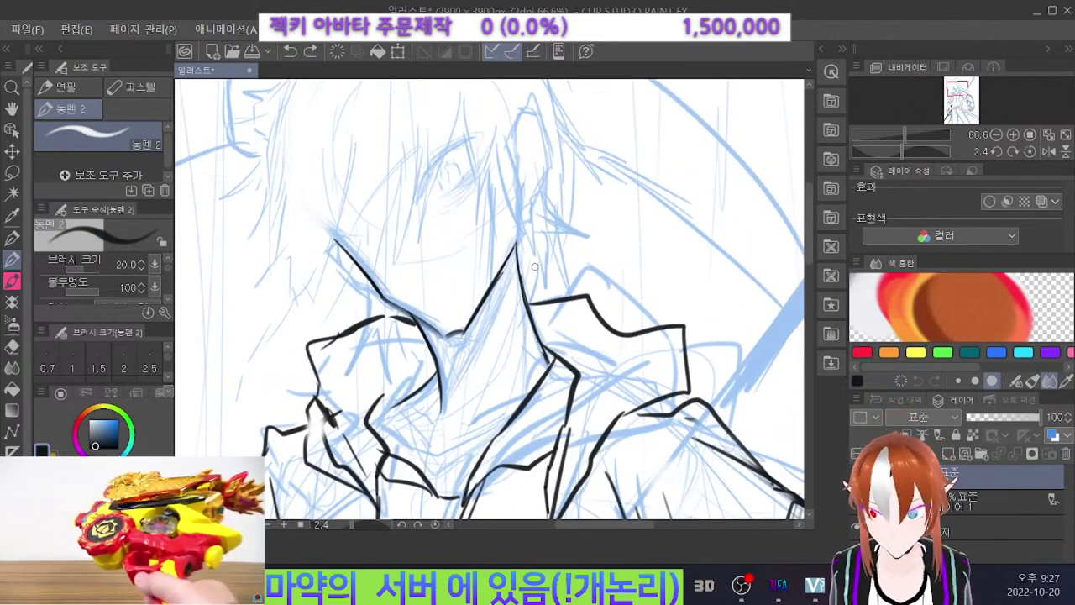
drag(513, 254, 452, 388)
drag(503, 282, 444, 399)
drag(509, 257, 449, 384)
drag(506, 282, 447, 383)
drag(483, 306, 438, 399)
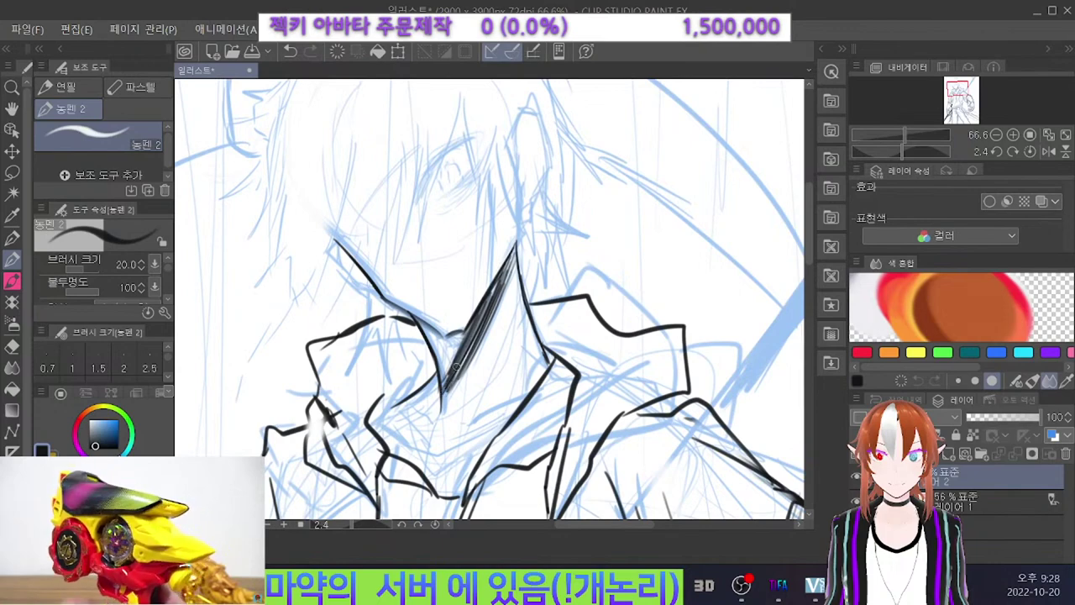